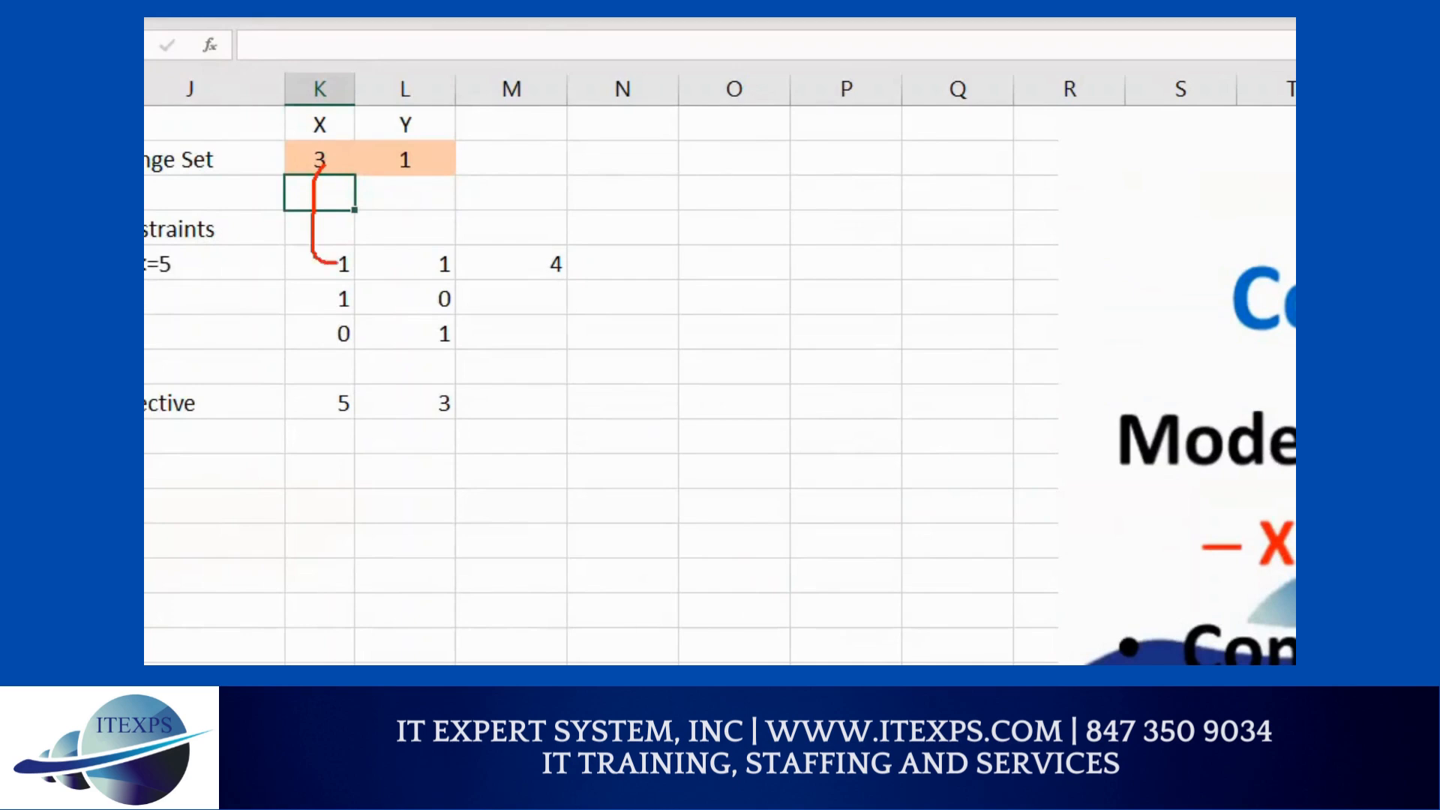
{"action": "mouse_move", "coordinate": [276, 215]}
{"action": "left_mouse_down"}
{"action": "mouse_move", "coordinate": [289, 219]}
{"action": "mouse_move", "coordinate": [273, 255]}
{"action": "left_mouse_up"}
{"action": "mouse_move", "coordinate": [404, 176]}
{"action": "left_mouse_down"}
{"action": "mouse_move", "coordinate": [398, 225]}
{"action": "mouse_move", "coordinate": [443, 263]}
{"action": "left_mouse_up"}
{"action": "mouse_move", "coordinate": [423, 199]}
{"action": "left_mouse_down"}
{"action": "mouse_move", "coordinate": [423, 239]}
{"action": "mouse_move", "coordinate": [365, 242]}
{"action": "mouse_move", "coordinate": [383, 224]}
{"action": "left_mouse_up"}
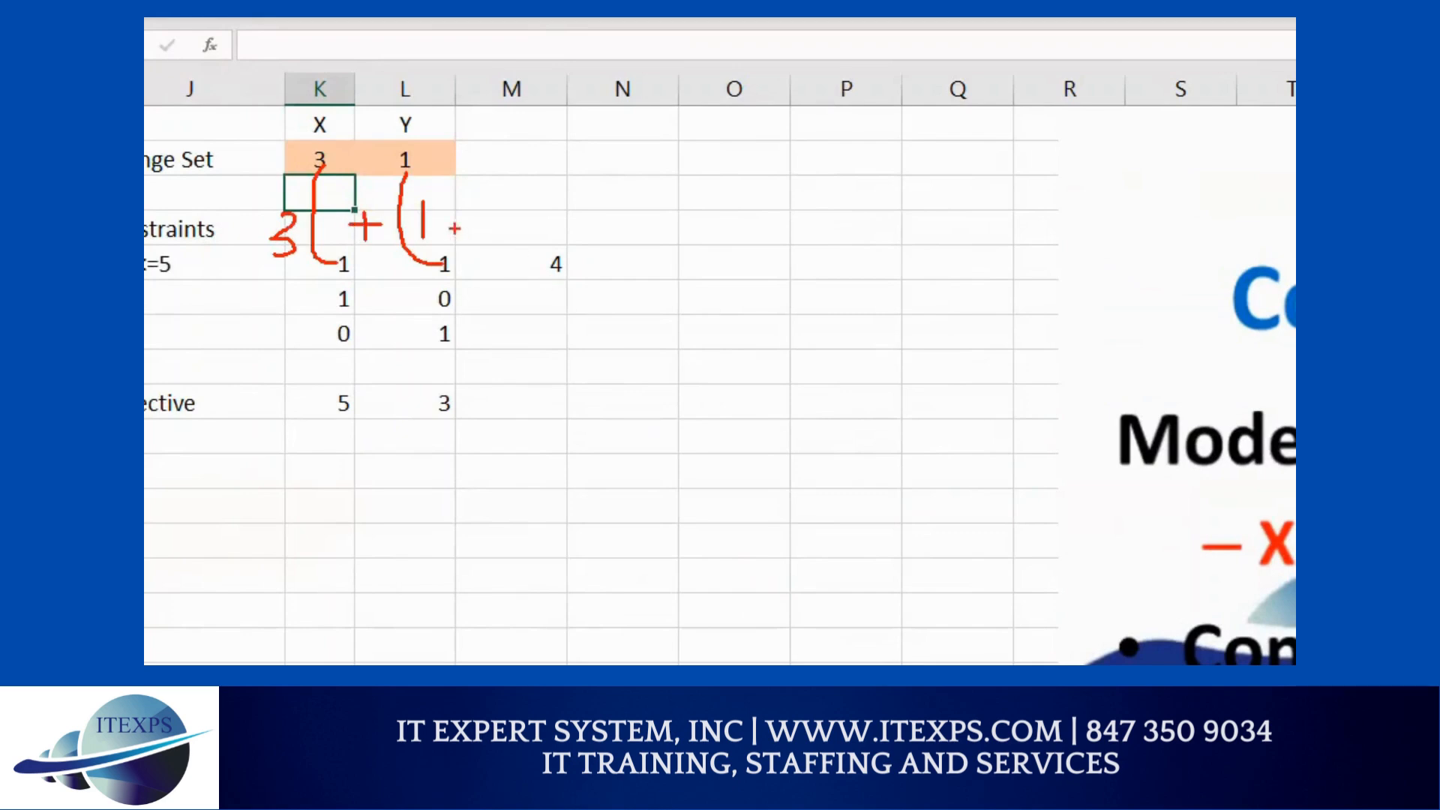
{"action": "left_click_drag", "start_coordinate": [393, 160], "coordinate": [411, 165]}
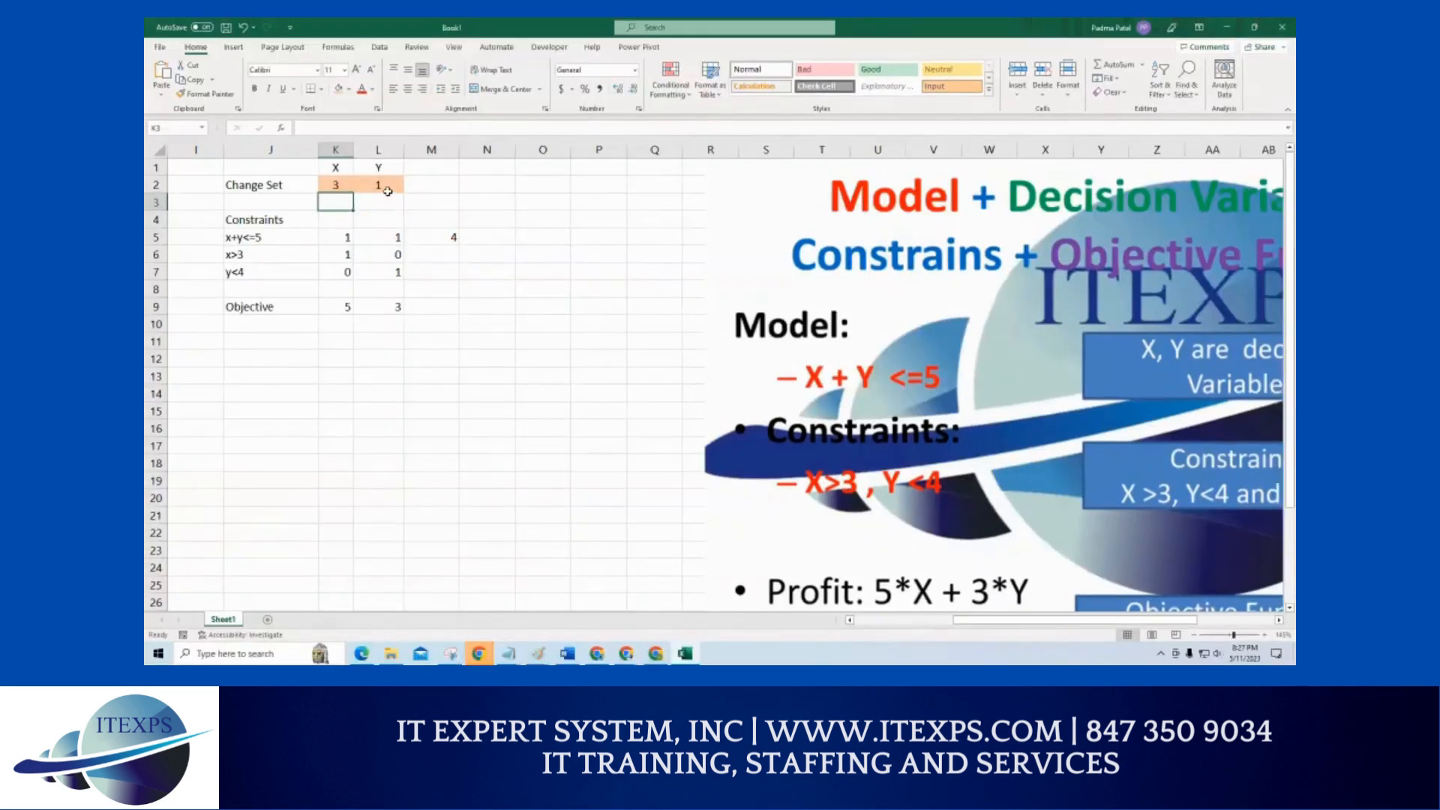
Enter 2 as the Y value in the Change Set row and 3 as Y's coefficient in the x+y<=5 constraint.
{"action": "left_click", "coordinate": [405, 159]}
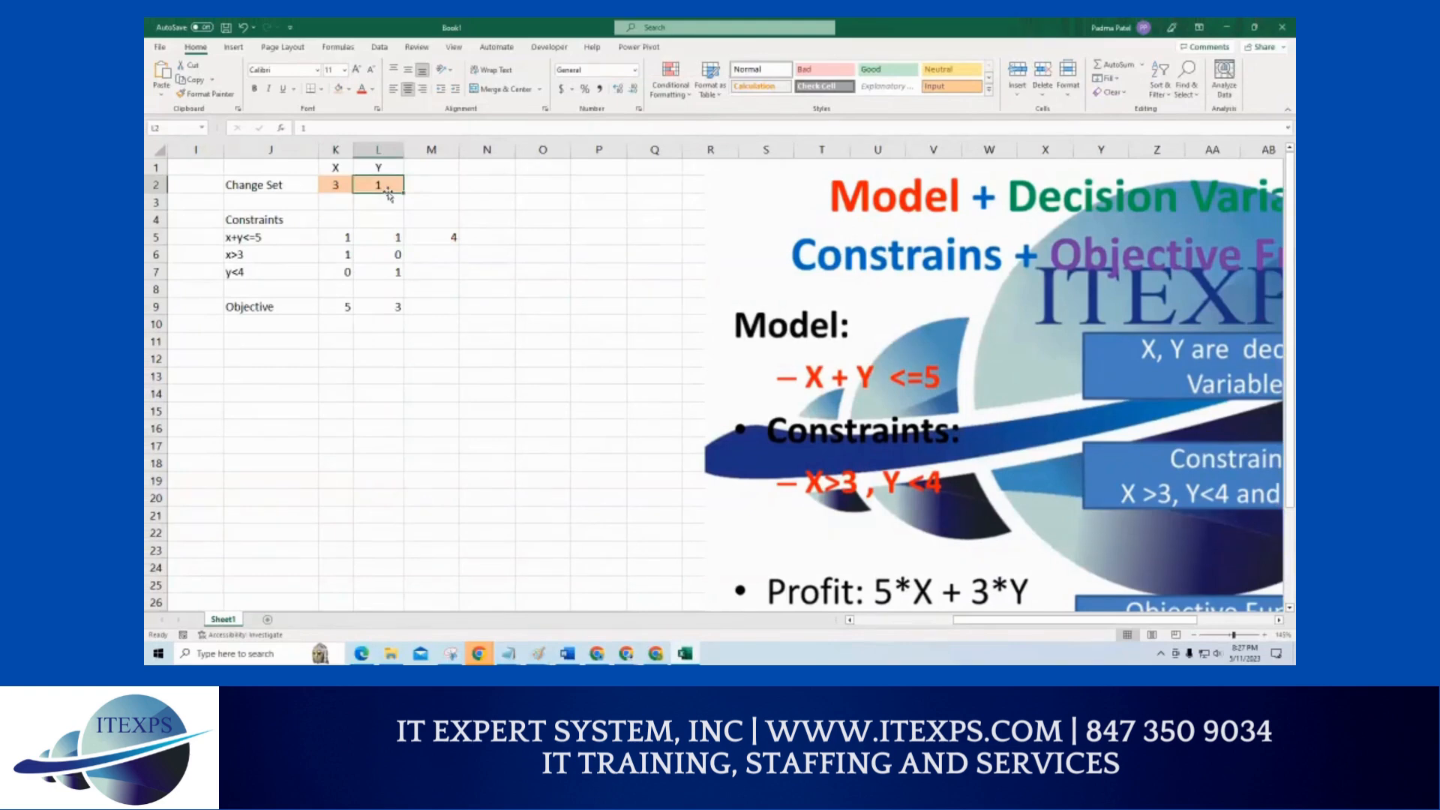
{"action": "type", "text": "2"}
{"action": "key", "text": "Return"}
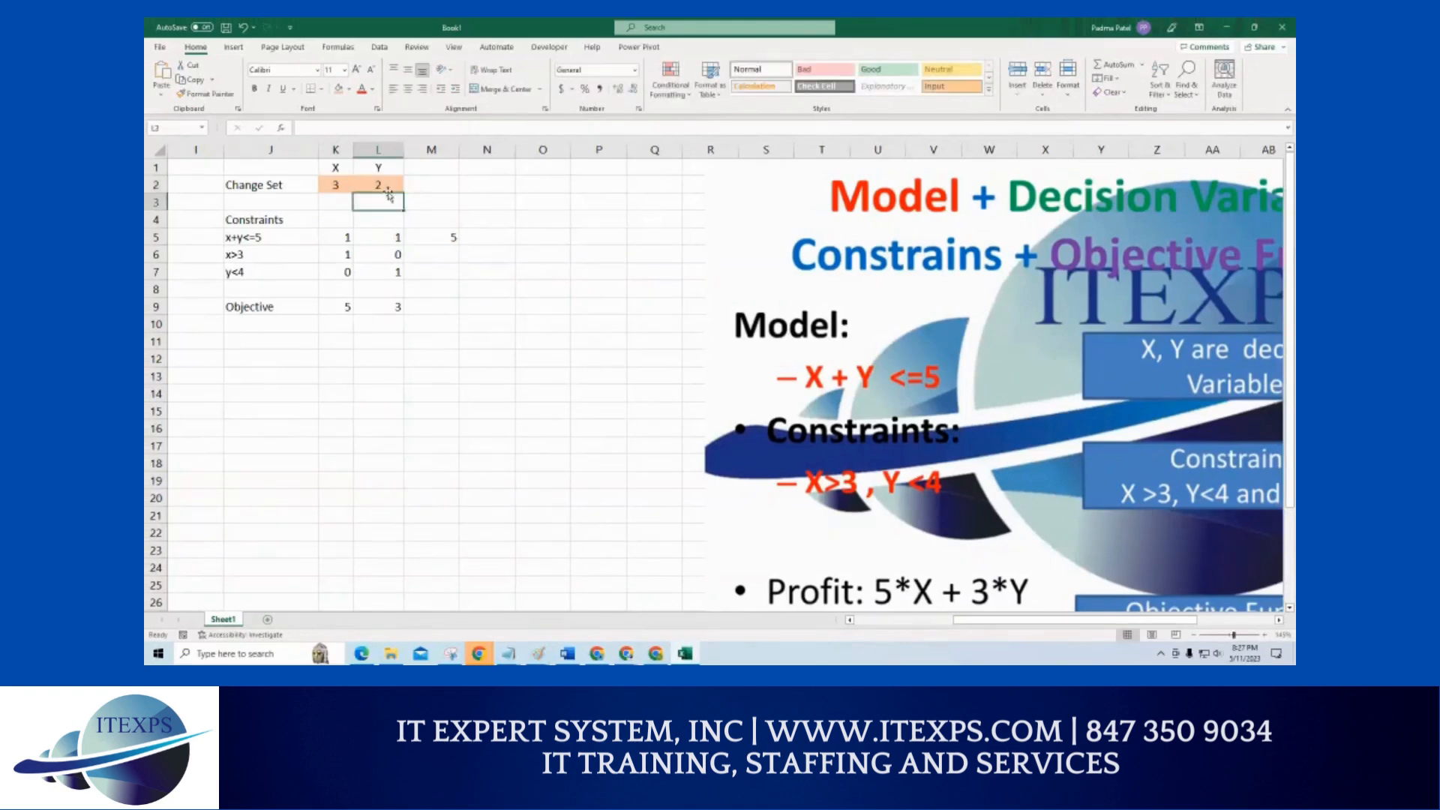
{"action": "left_click", "coordinate": [396, 237]}
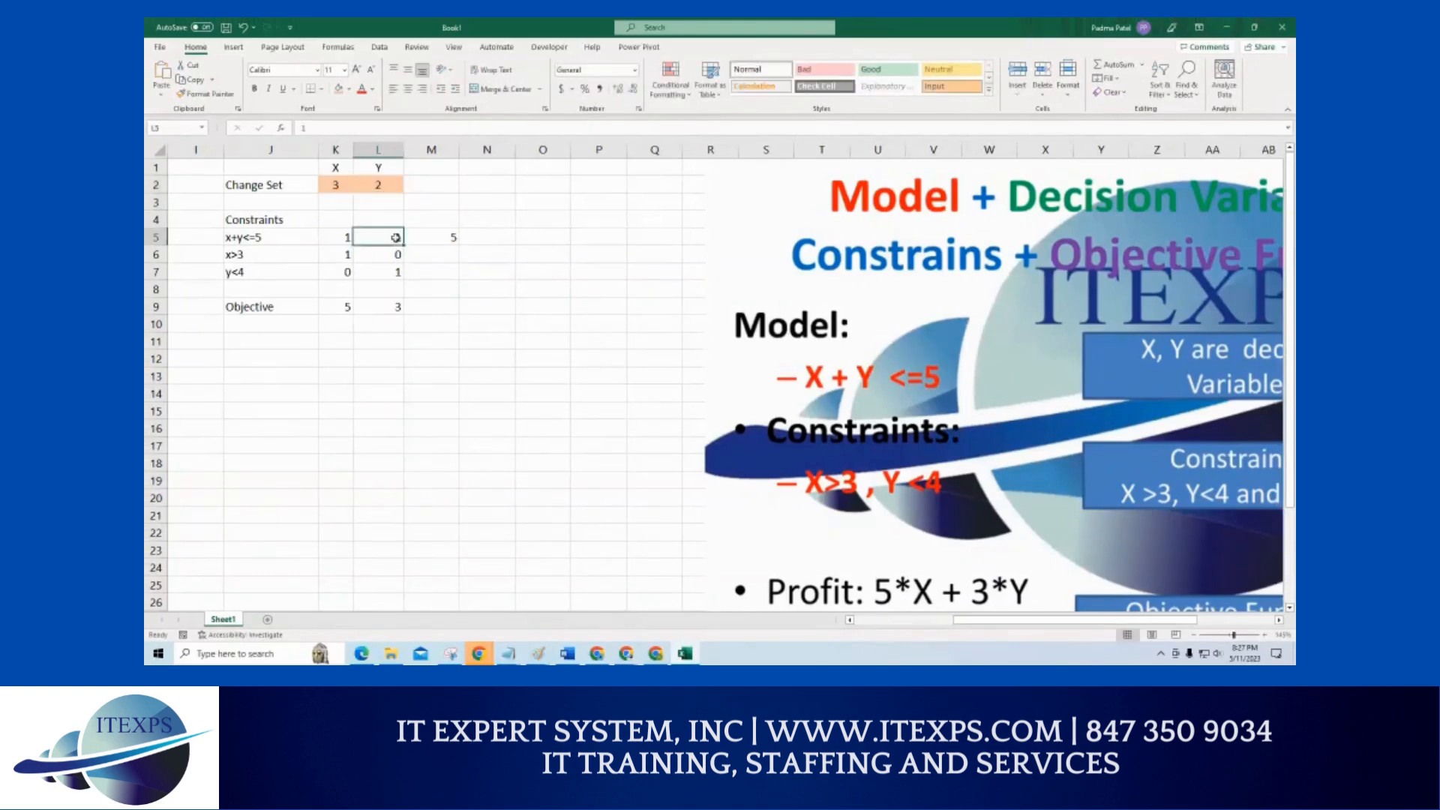
{"action": "type", "text": "3"}
{"action": "key", "text": "Return"}
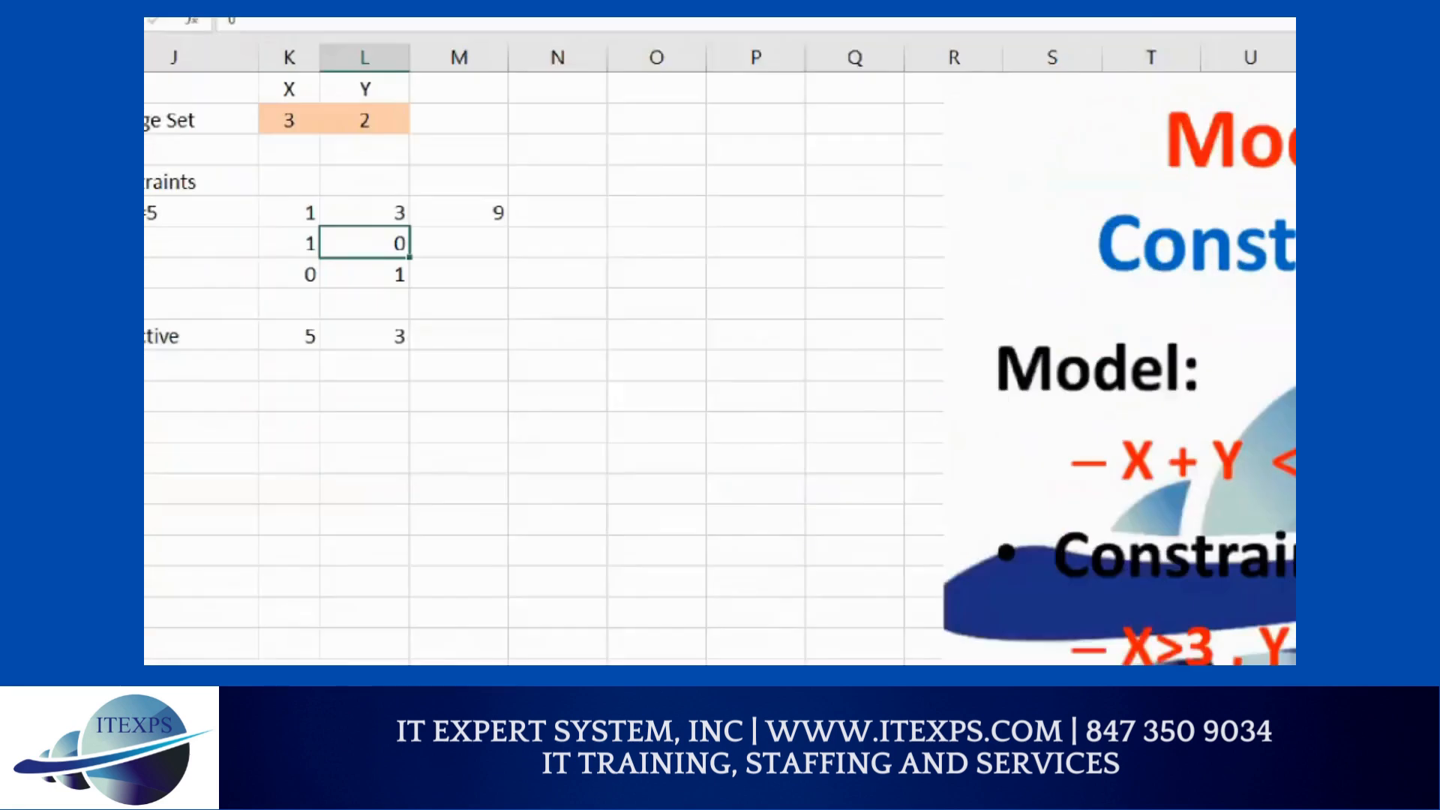
{"action": "left_click_drag", "start_coordinate": [294, 119], "coordinate": [301, 210]}
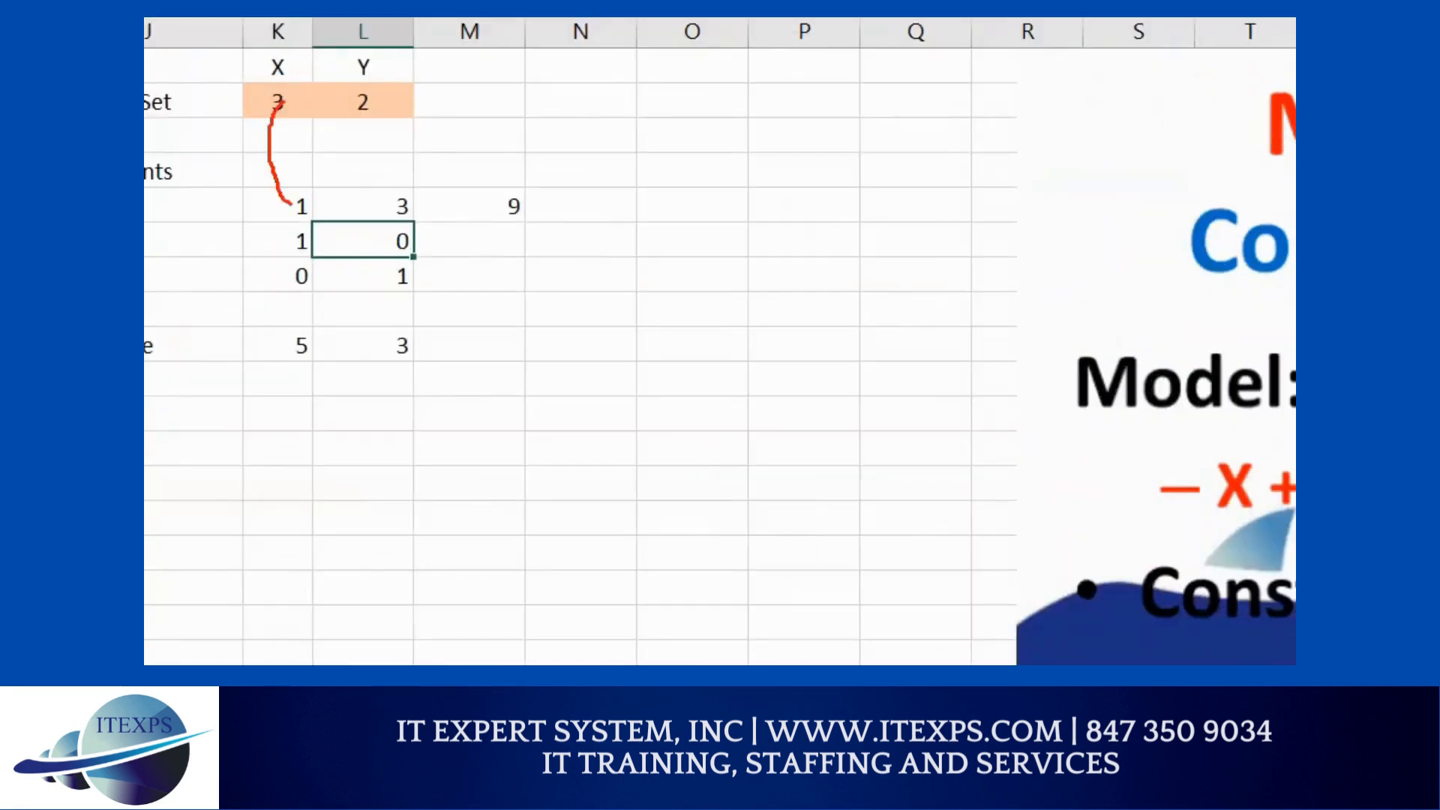
{"action": "left_click_drag", "start_coordinate": [233, 152], "coordinate": [242, 163]}
{"action": "left_click_drag", "start_coordinate": [363, 109], "coordinate": [398, 219]}
{"action": "left_click_drag", "start_coordinate": [389, 143], "coordinate": [395, 174]}
{"action": "mouse_move", "coordinate": [334, 139]}
{"action": "left_mouse_down"}
{"action": "mouse_move", "coordinate": [333, 175]}
{"action": "mouse_move", "coordinate": [349, 155]}
{"action": "left_mouse_up"}
{"action": "mouse_move", "coordinate": [518, 180]}
{"action": "left_mouse_down"}
{"action": "mouse_move", "coordinate": [492, 213]}
{"action": "mouse_move", "coordinate": [508, 185]}
{"action": "left_mouse_up"}
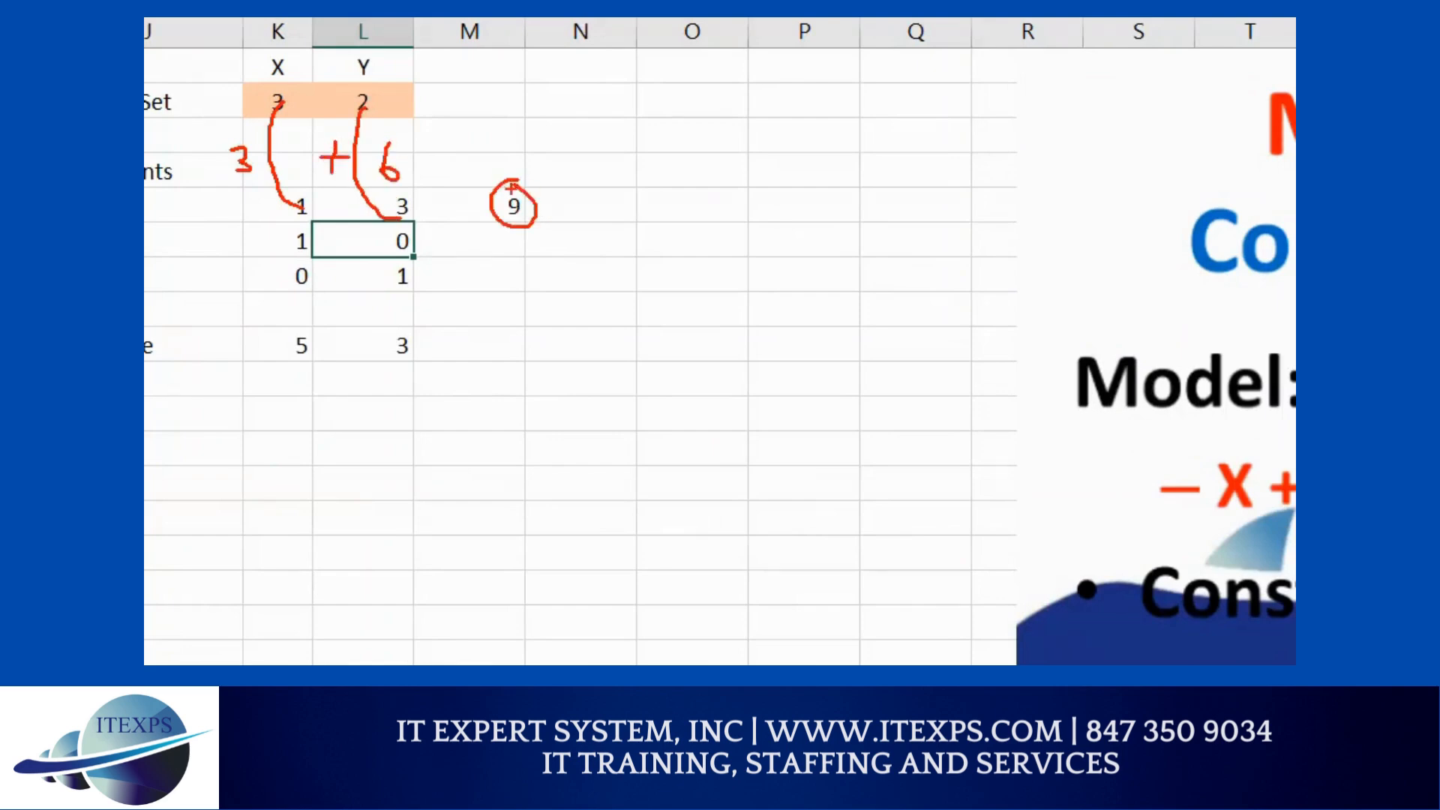
{"action": "key", "text": "Escape"}
Set both the X and Y values in the Change Set row to 1.
{"action": "left_click", "coordinate": [333, 187]}
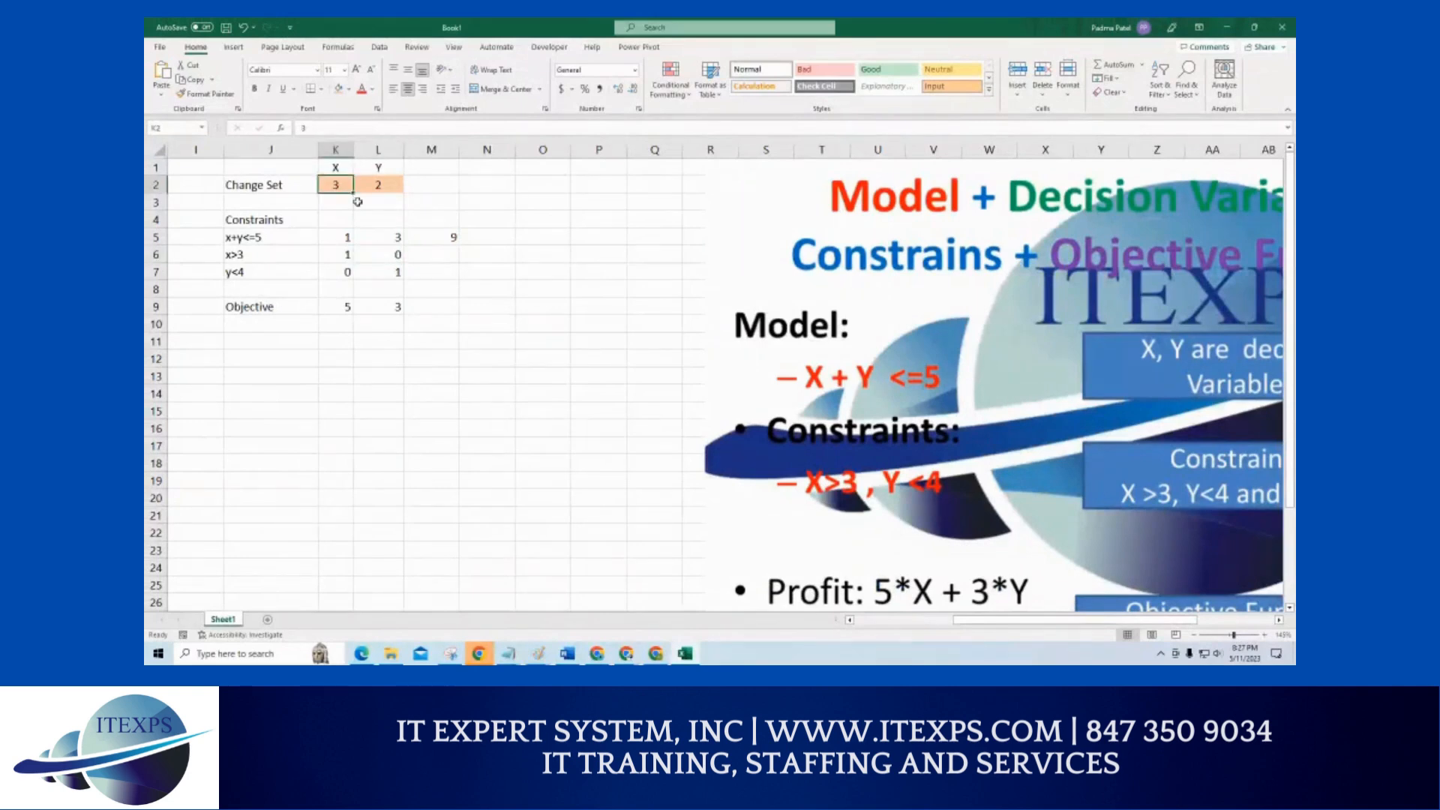
{"action": "type", "text": "1"}
{"action": "key", "text": "Tab"}
{"action": "type", "text": "1"}
{"action": "key", "text": "Tab"}
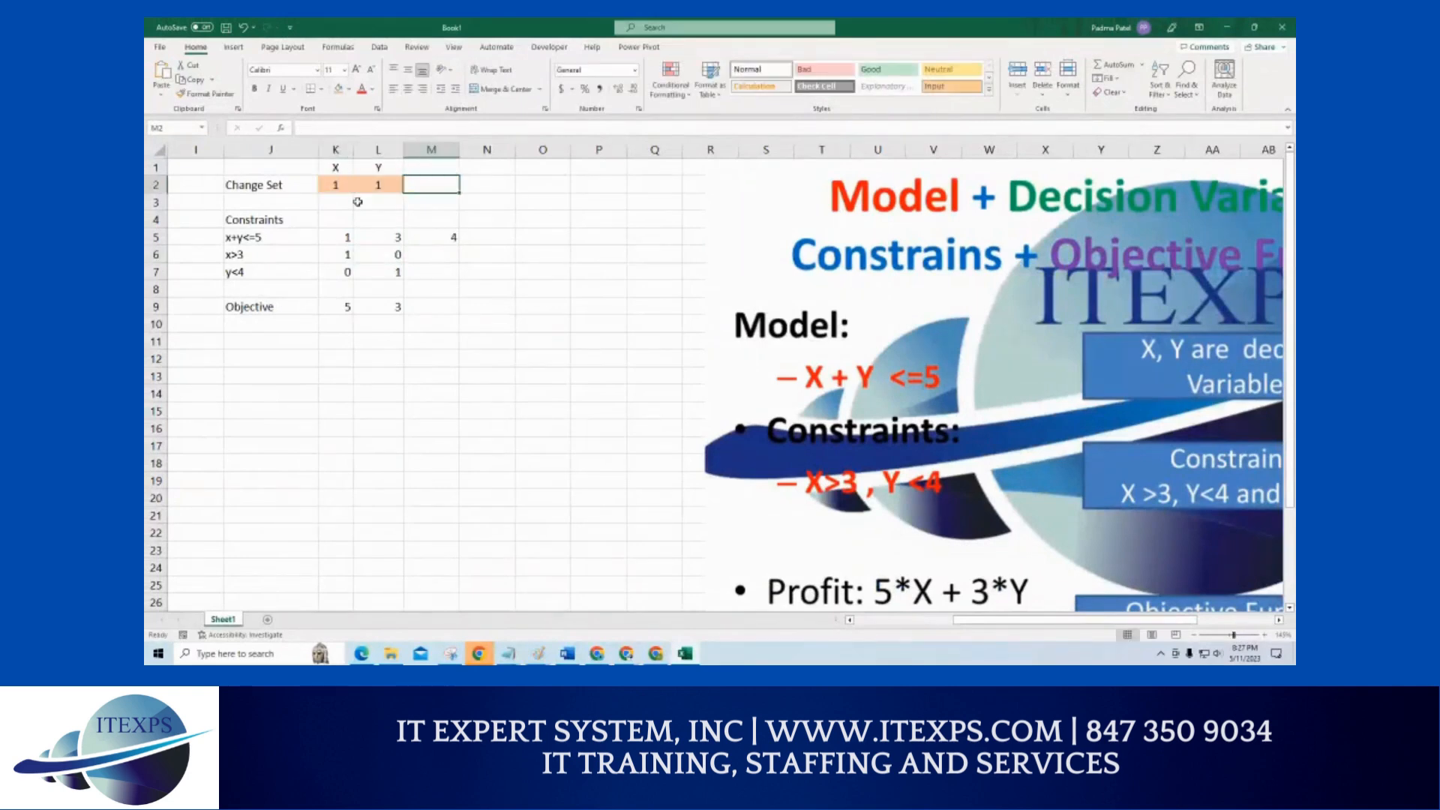
Open the SUMPRODUCT formula of the x+y<=5 constraint's result cell to examine its references.
{"action": "left_click", "coordinate": [436, 238]}
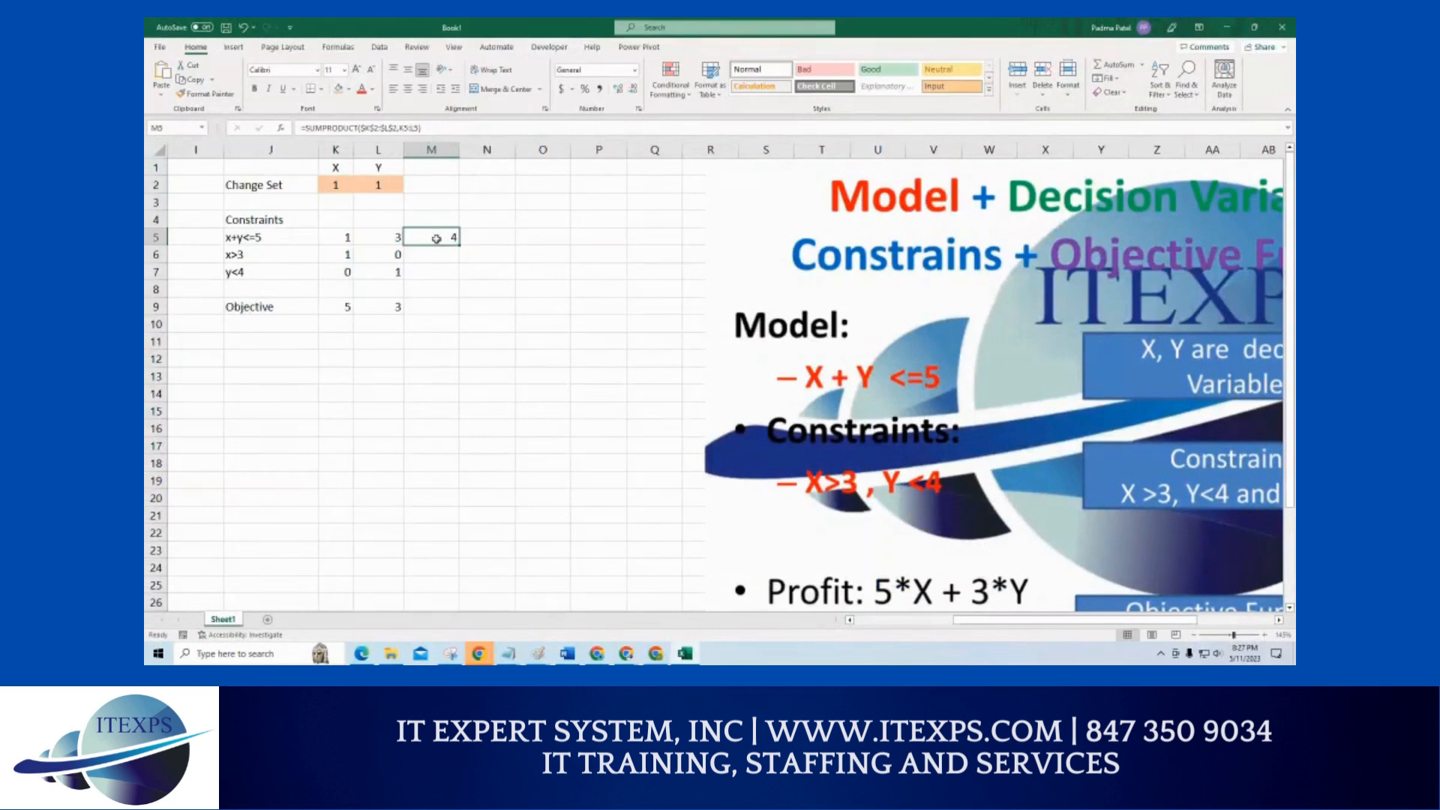
{"action": "key", "text": "XF86AudioRaiseVolume"}
{"action": "double_click", "coordinate": [438, 238]}
{"action": "key", "text": "Escape"}
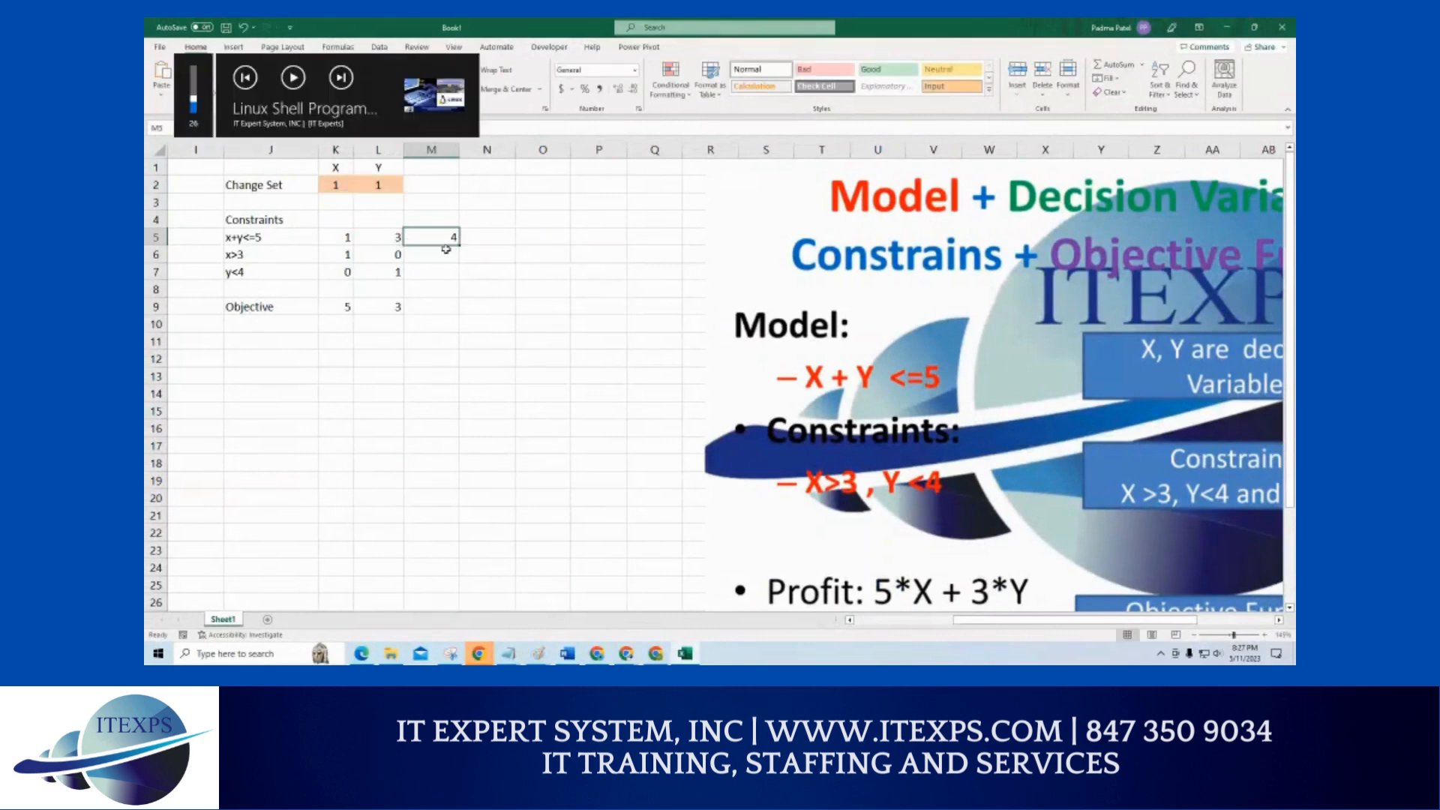
{"action": "left_click", "coordinate": [537, 237]}
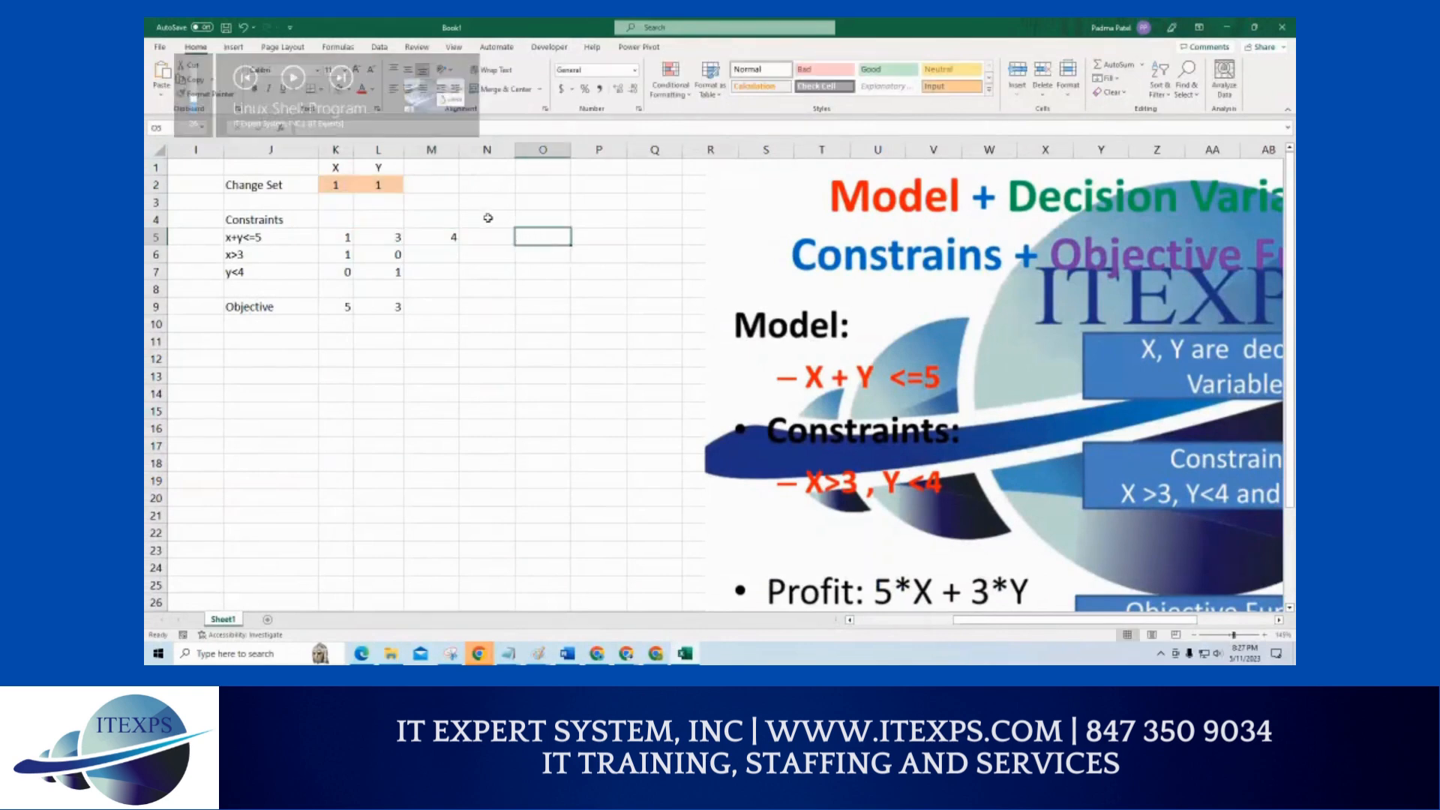
{"action": "left_click", "coordinate": [449, 237]}
{"action": "double_click", "coordinate": [450, 237]}
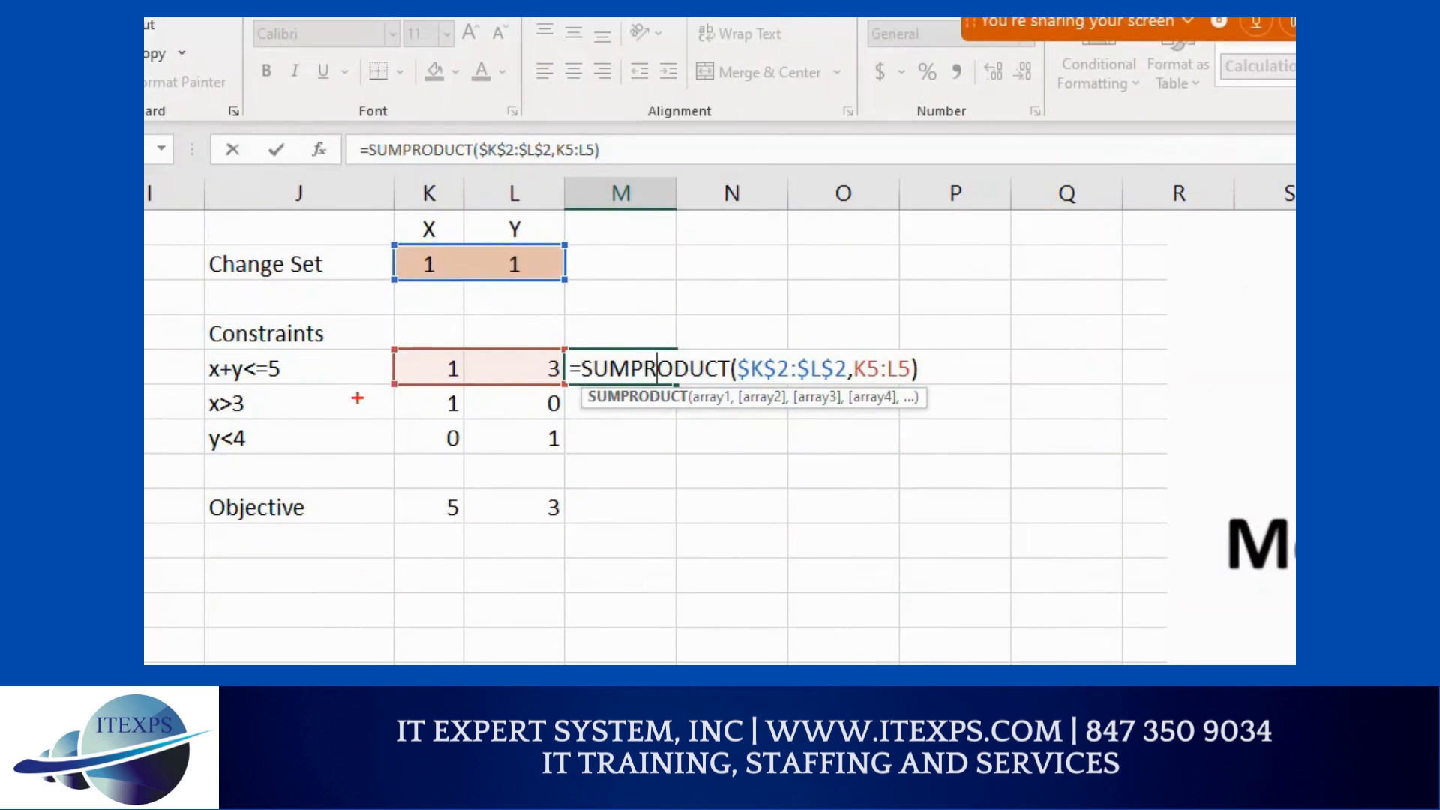
{"action": "left_click_drag", "start_coordinate": [192, 362], "coordinate": [221, 344]}
{"action": "mouse_move", "coordinate": [858, 167]}
{"action": "left_mouse_down"}
{"action": "mouse_move", "coordinate": [828, 201]}
{"action": "mouse_move", "coordinate": [863, 204]}
{"action": "mouse_move", "coordinate": [916, 177]}
{"action": "left_mouse_up"}
{"action": "left_click_drag", "start_coordinate": [903, 162], "coordinate": [905, 198]}
{"action": "left_click_drag", "start_coordinate": [939, 166], "coordinate": [958, 197]}
{"action": "left_click_drag", "start_coordinate": [966, 159], "coordinate": [953, 223]}
{"action": "mouse_move", "coordinate": [1073, 141]}
{"action": "left_mouse_down"}
{"action": "mouse_move", "coordinate": [1066, 180]}
{"action": "mouse_move", "coordinate": [1132, 150]}
{"action": "mouse_move", "coordinate": [1123, 174]}
{"action": "left_mouse_up"}
{"action": "left_click_drag", "start_coordinate": [1148, 147], "coordinate": [1175, 143]}
{"action": "left_click_drag", "start_coordinate": [1153, 147], "coordinate": [1136, 188]}
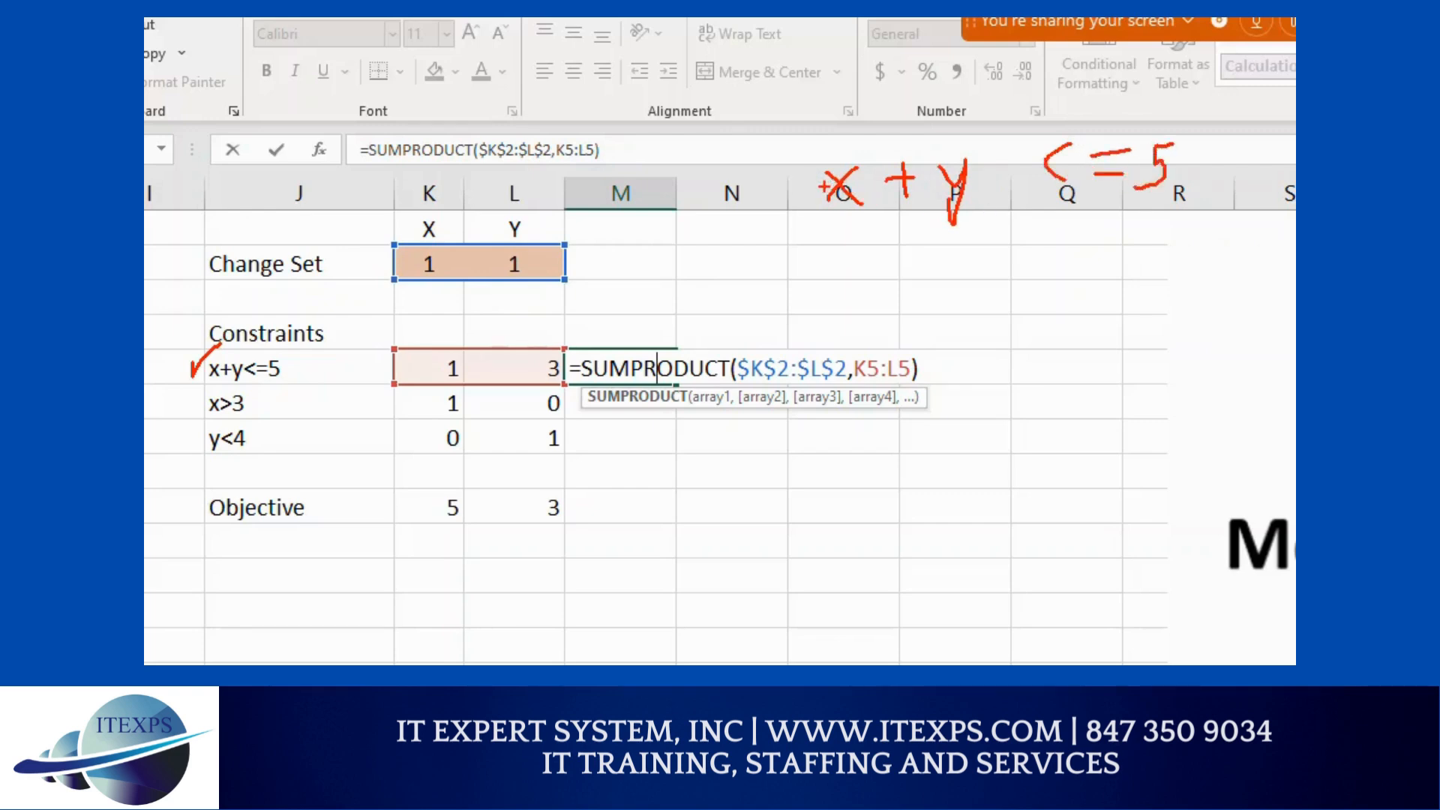
{"action": "mouse_move", "coordinate": [823, 183]}
{"action": "left_mouse_down"}
{"action": "mouse_move", "coordinate": [518, 292]}
{"action": "mouse_move", "coordinate": [461, 347]}
{"action": "left_mouse_up"}
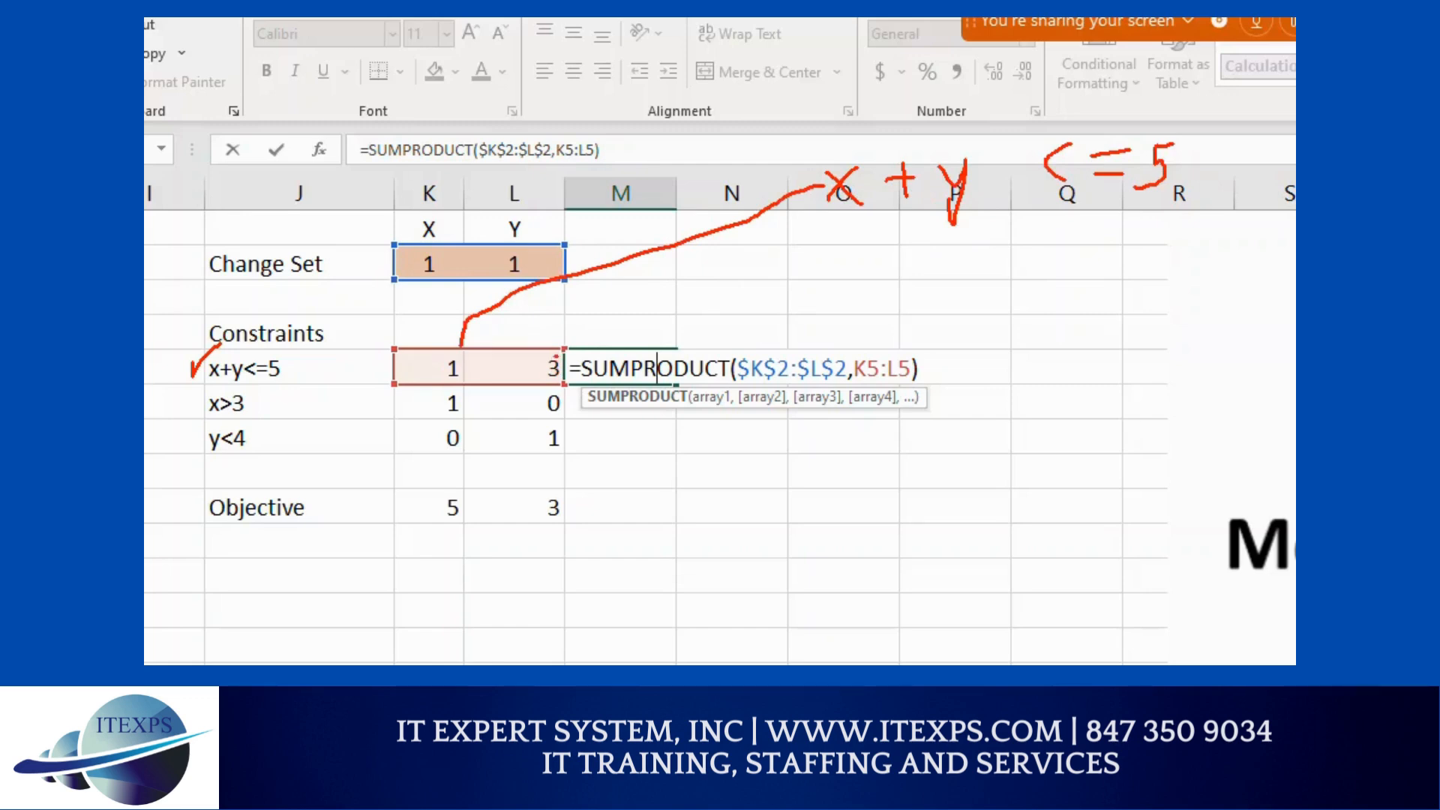
{"action": "left_click_drag", "start_coordinate": [559, 357], "coordinate": [549, 388]}
{"action": "mouse_move", "coordinate": [865, 154]}
{"action": "left_mouse_down"}
{"action": "mouse_move", "coordinate": [820, 184]}
{"action": "mouse_move", "coordinate": [872, 159]}
{"action": "left_mouse_up"}
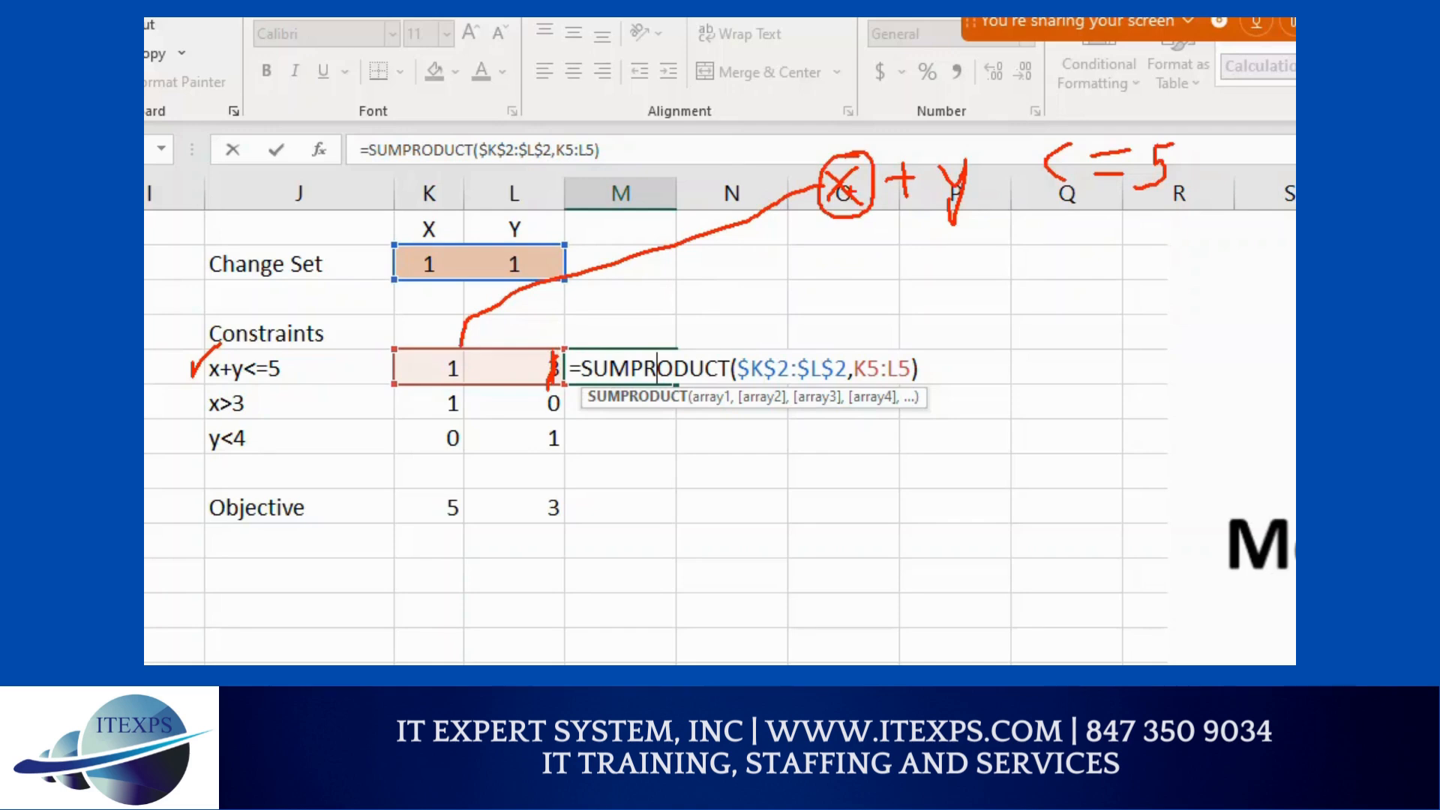
{"action": "mouse_move", "coordinate": [967, 149]}
{"action": "left_mouse_down"}
{"action": "mouse_move", "coordinate": [931, 195]}
{"action": "mouse_move", "coordinate": [974, 148]}
{"action": "left_mouse_up"}
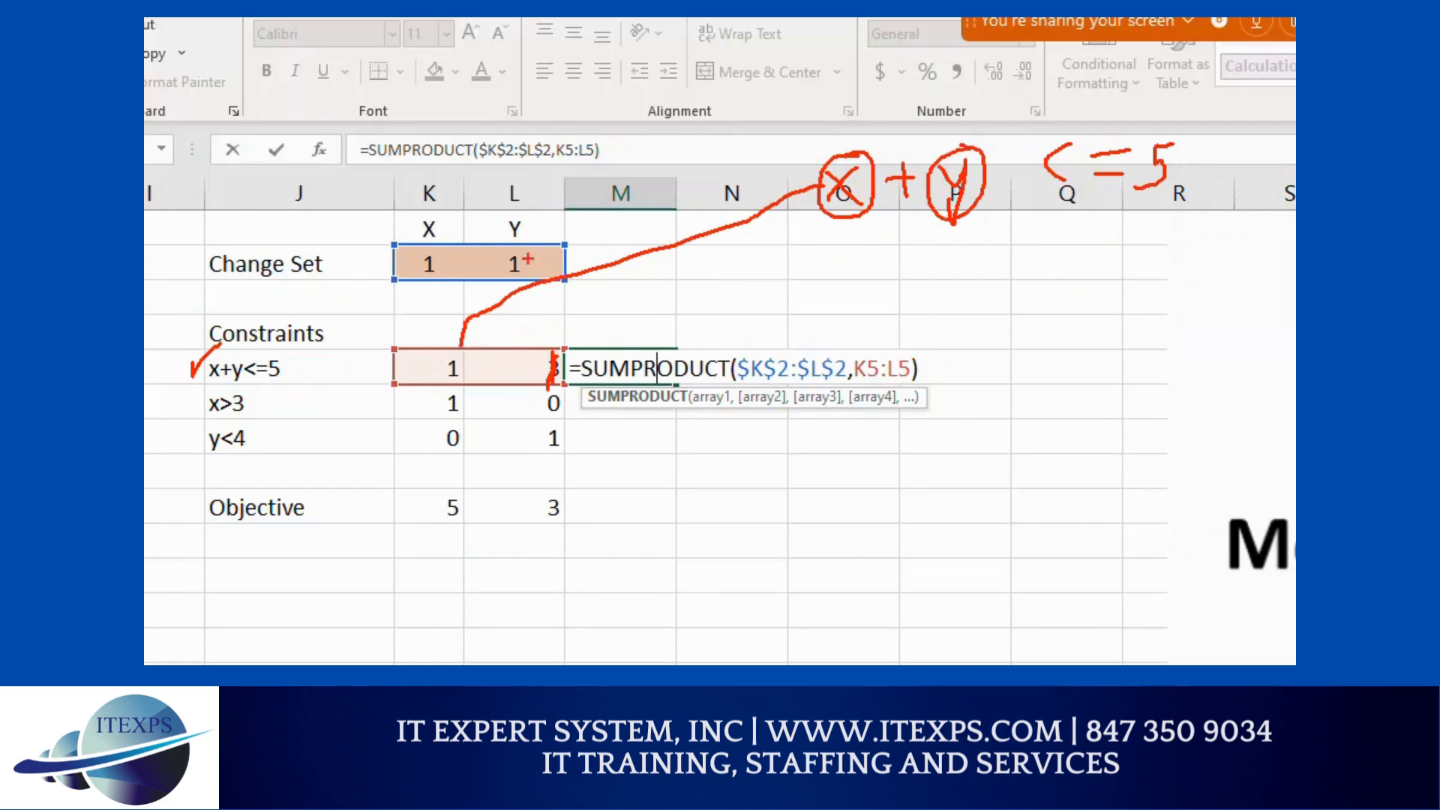
{"action": "mouse_move", "coordinate": [432, 278]}
{"action": "left_mouse_down"}
{"action": "mouse_move", "coordinate": [417, 262]}
{"action": "mouse_move", "coordinate": [438, 252]}
{"action": "mouse_move", "coordinate": [442, 276]}
{"action": "mouse_move", "coordinate": [526, 262]}
{"action": "mouse_move", "coordinate": [505, 248]}
{"action": "left_mouse_up"}
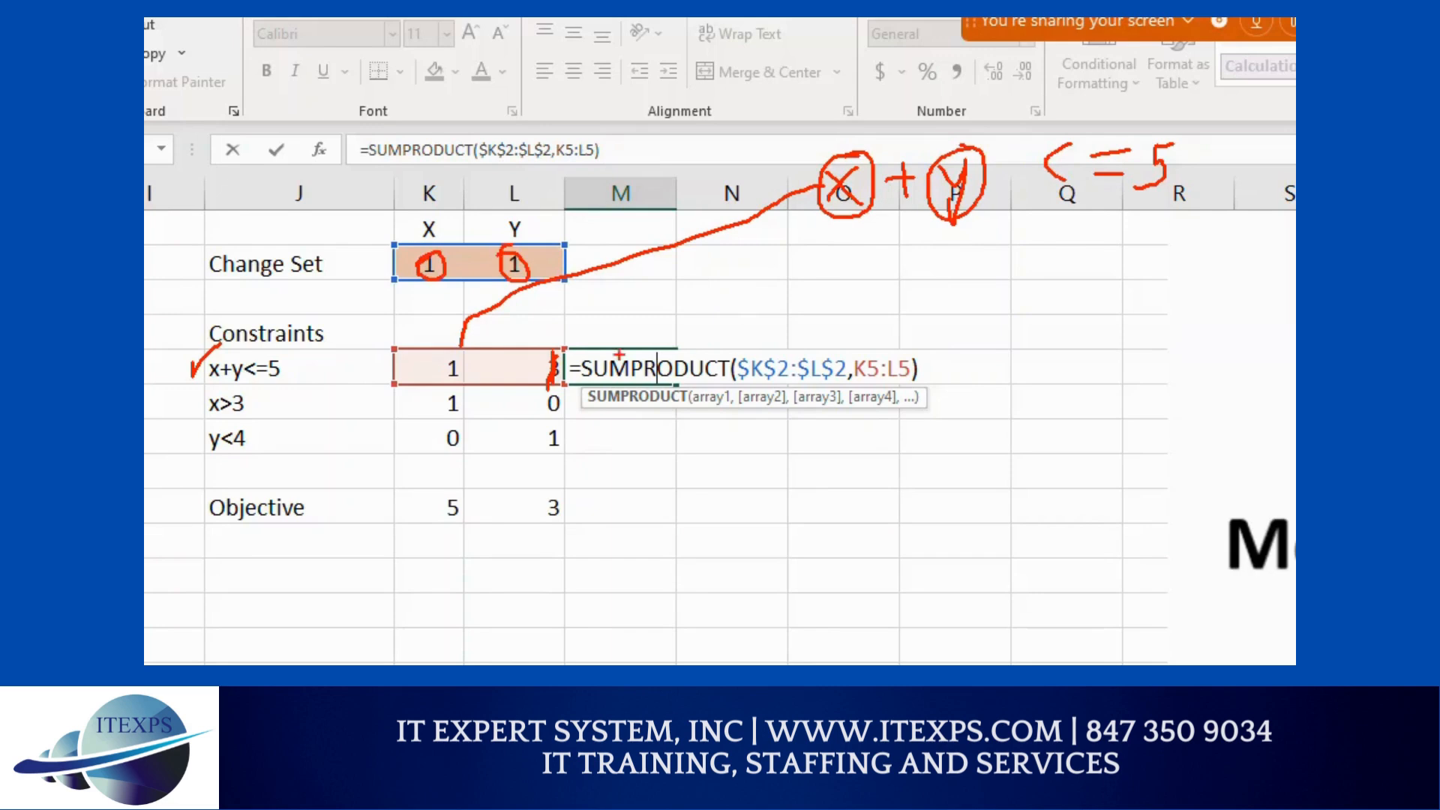
{"action": "left_click_drag", "start_coordinate": [258, 384], "coordinate": [314, 381]}
{"action": "key", "text": "Escape"}
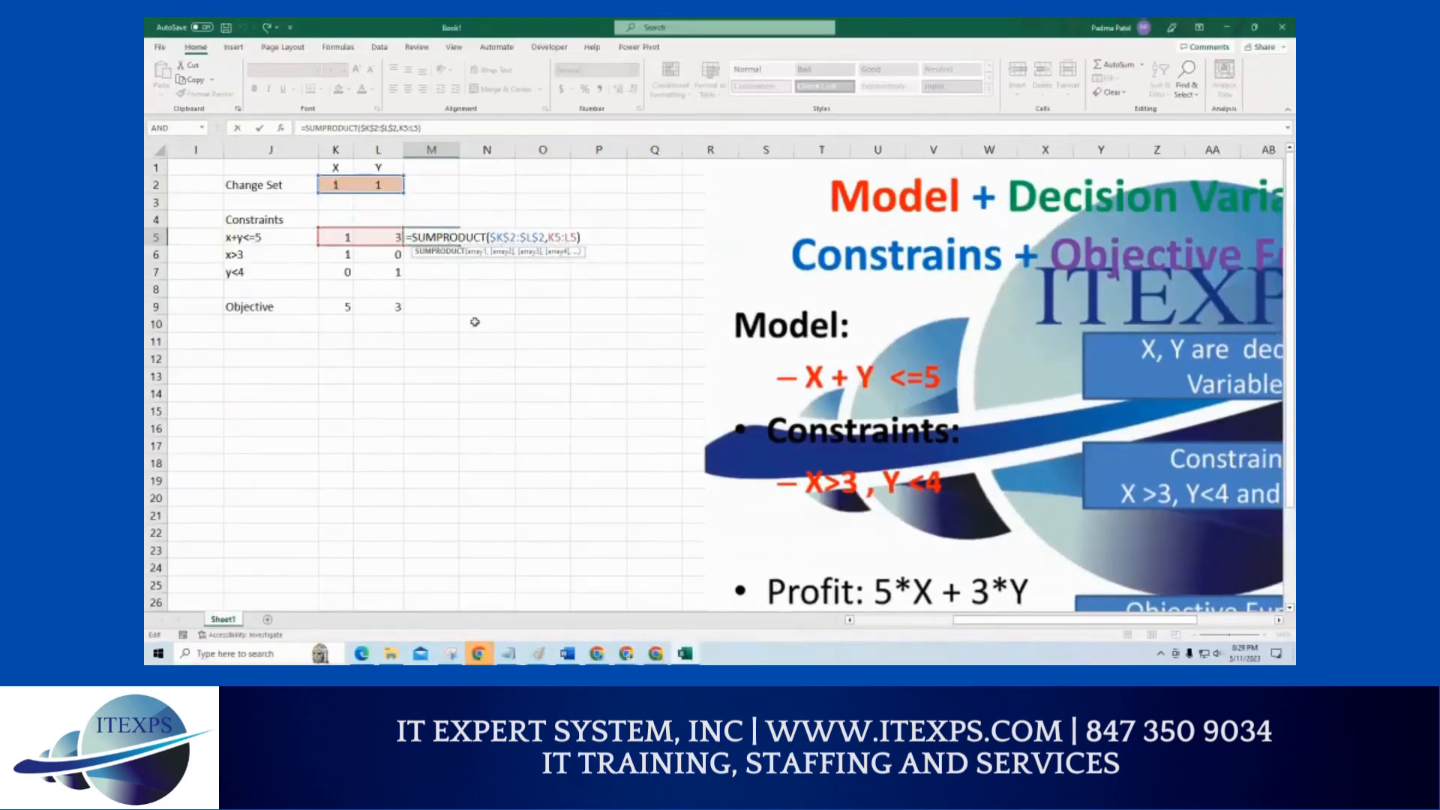
{"action": "key", "text": "Escape"}
Set Y's coefficient in the x+y<=5 constraint to 1.
{"action": "left_click", "coordinate": [392, 236]}
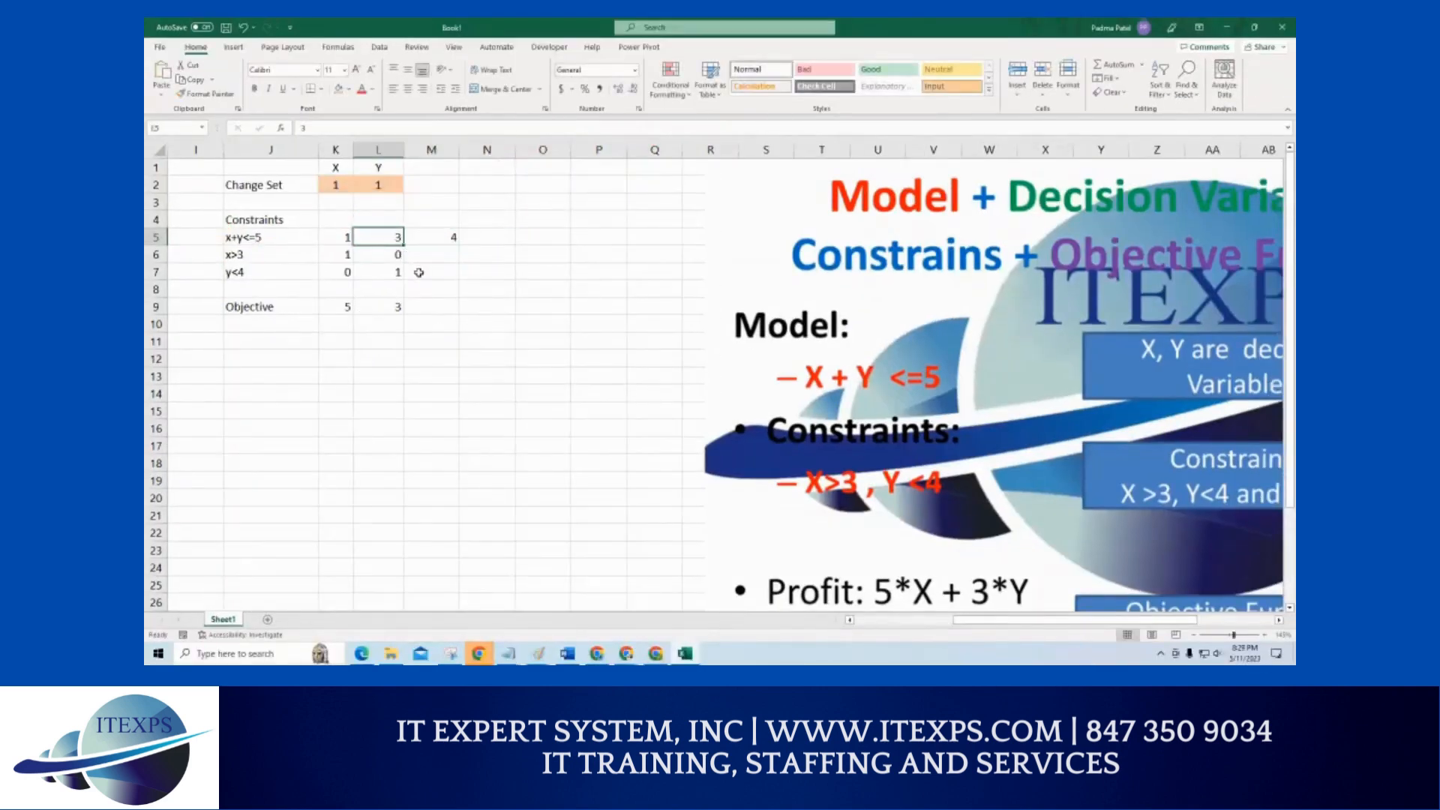
{"action": "type", "text": "1"}
{"action": "key", "text": "Tab"}
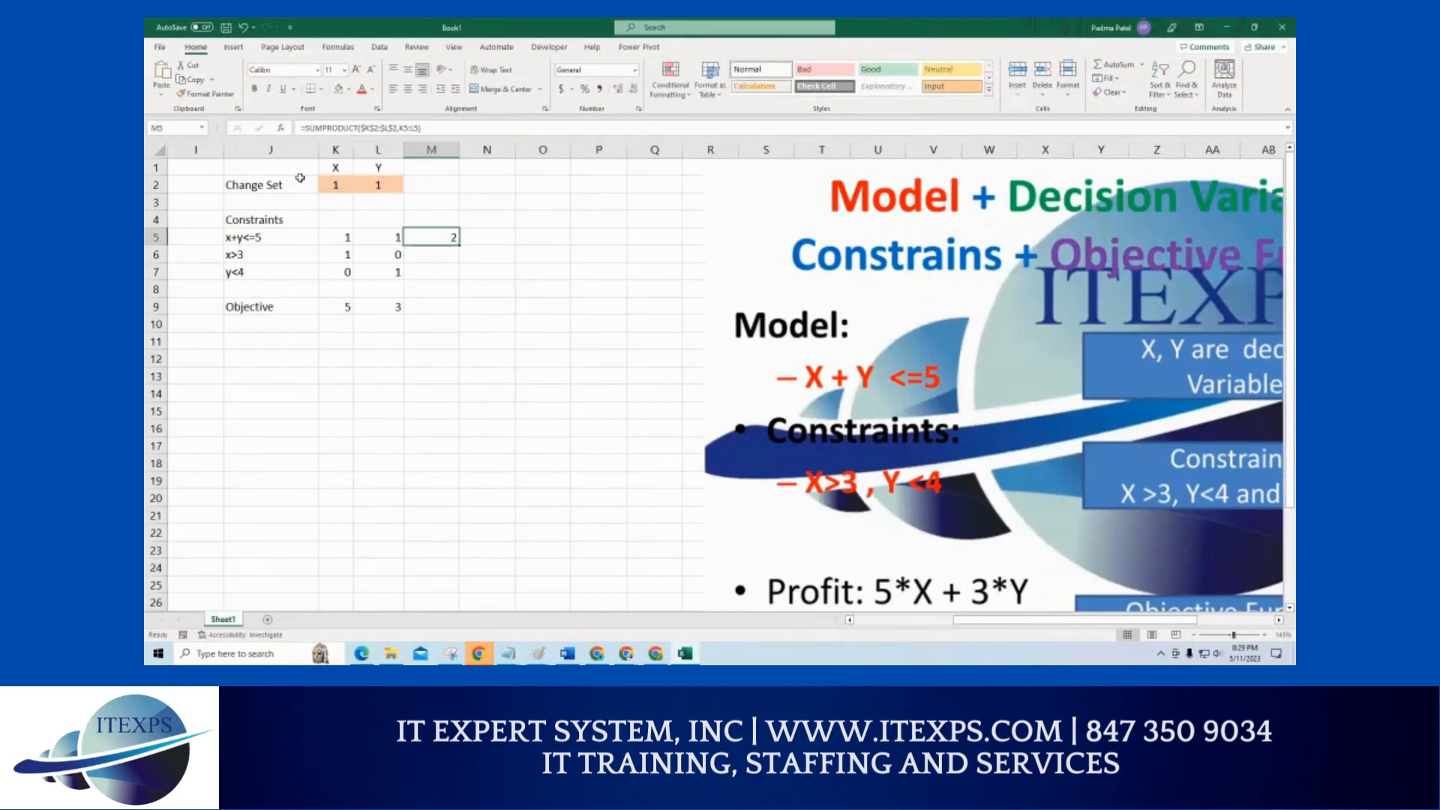
{"action": "key", "text": "ctrl+1"}
{"action": "left_click", "coordinate": [286, 138]}
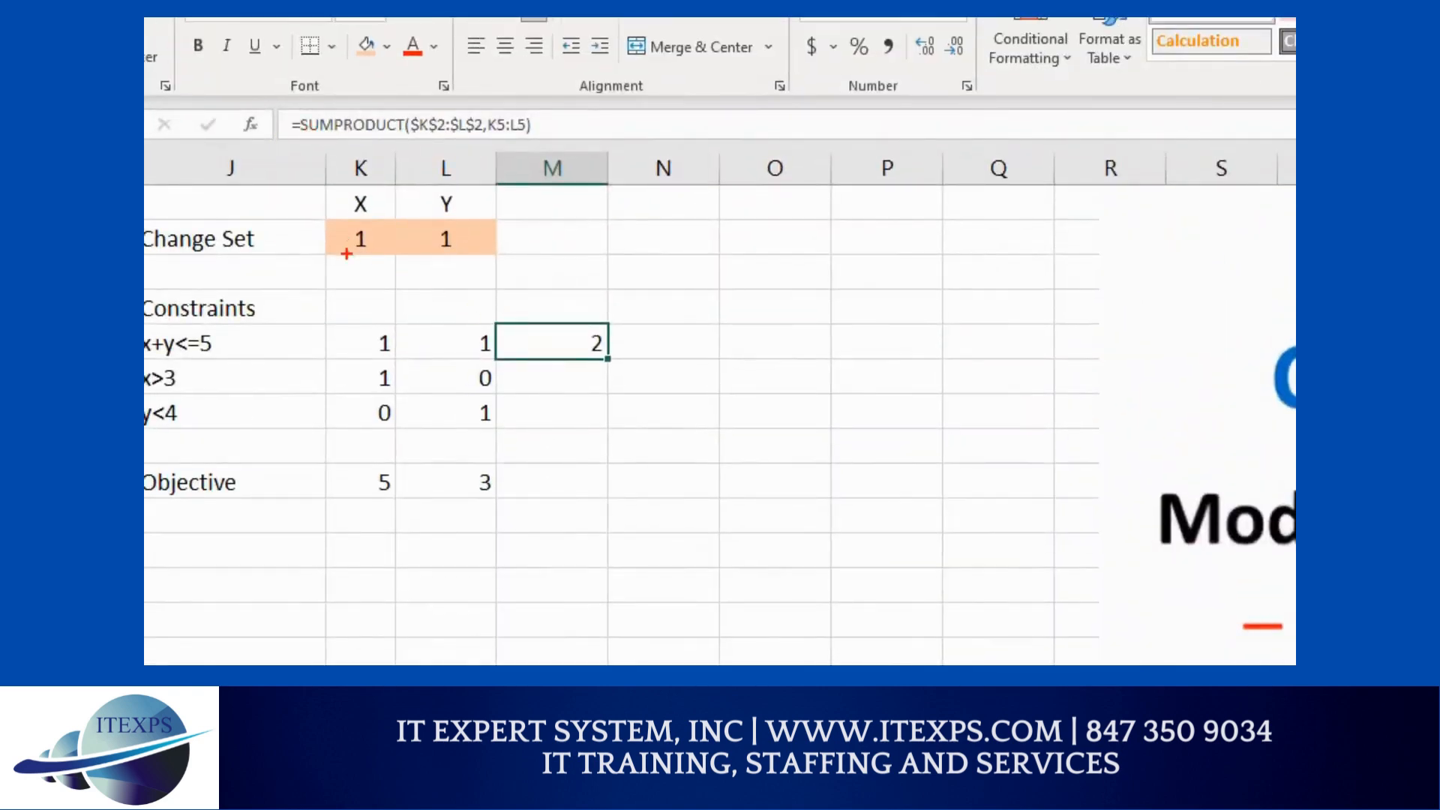
{"action": "mouse_move", "coordinate": [484, 253]}
{"action": "left_mouse_down"}
{"action": "mouse_move", "coordinate": [322, 233]}
{"action": "mouse_move", "coordinate": [469, 236]}
{"action": "left_mouse_up"}
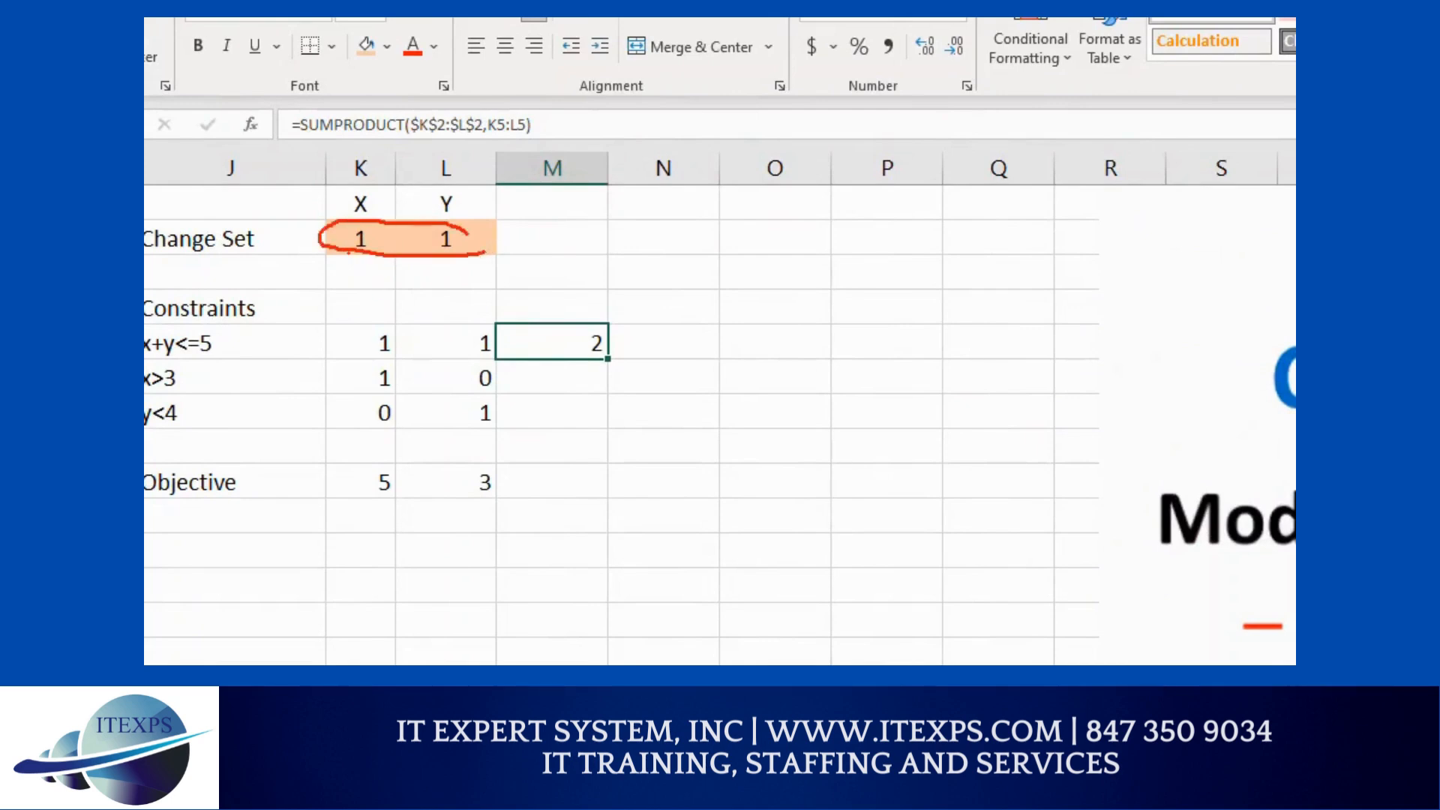
{"action": "mouse_move", "coordinate": [363, 250]}
{"action": "left_mouse_down"}
{"action": "mouse_move", "coordinate": [343, 289]}
{"action": "mouse_move", "coordinate": [375, 335]}
{"action": "left_mouse_up"}
{"action": "left_click_drag", "start_coordinate": [439, 255], "coordinate": [474, 347]}
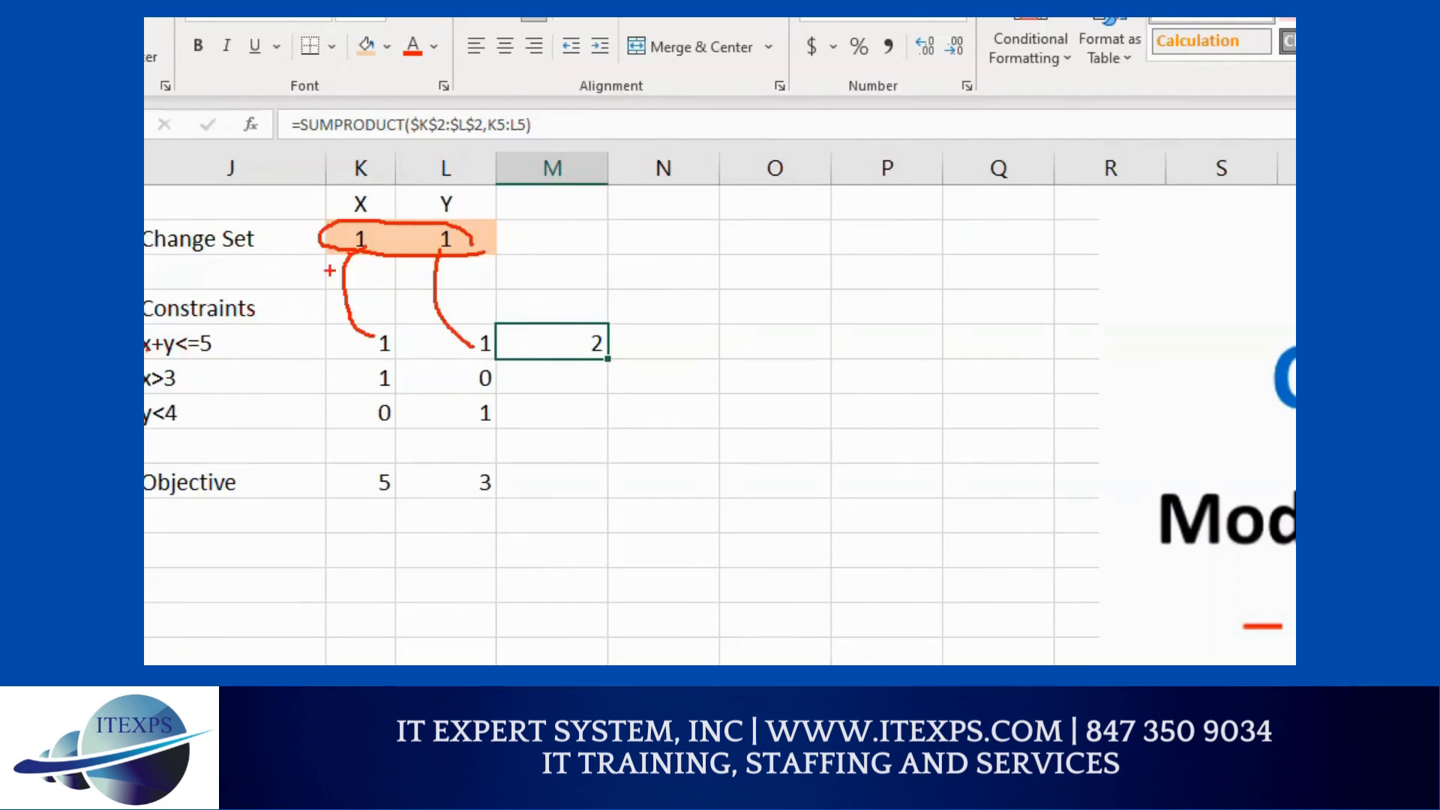
{"action": "mouse_move", "coordinate": [346, 256]}
{"action": "left_mouse_down"}
{"action": "mouse_move", "coordinate": [355, 228]}
{"action": "mouse_move", "coordinate": [375, 336]}
{"action": "left_mouse_up"}
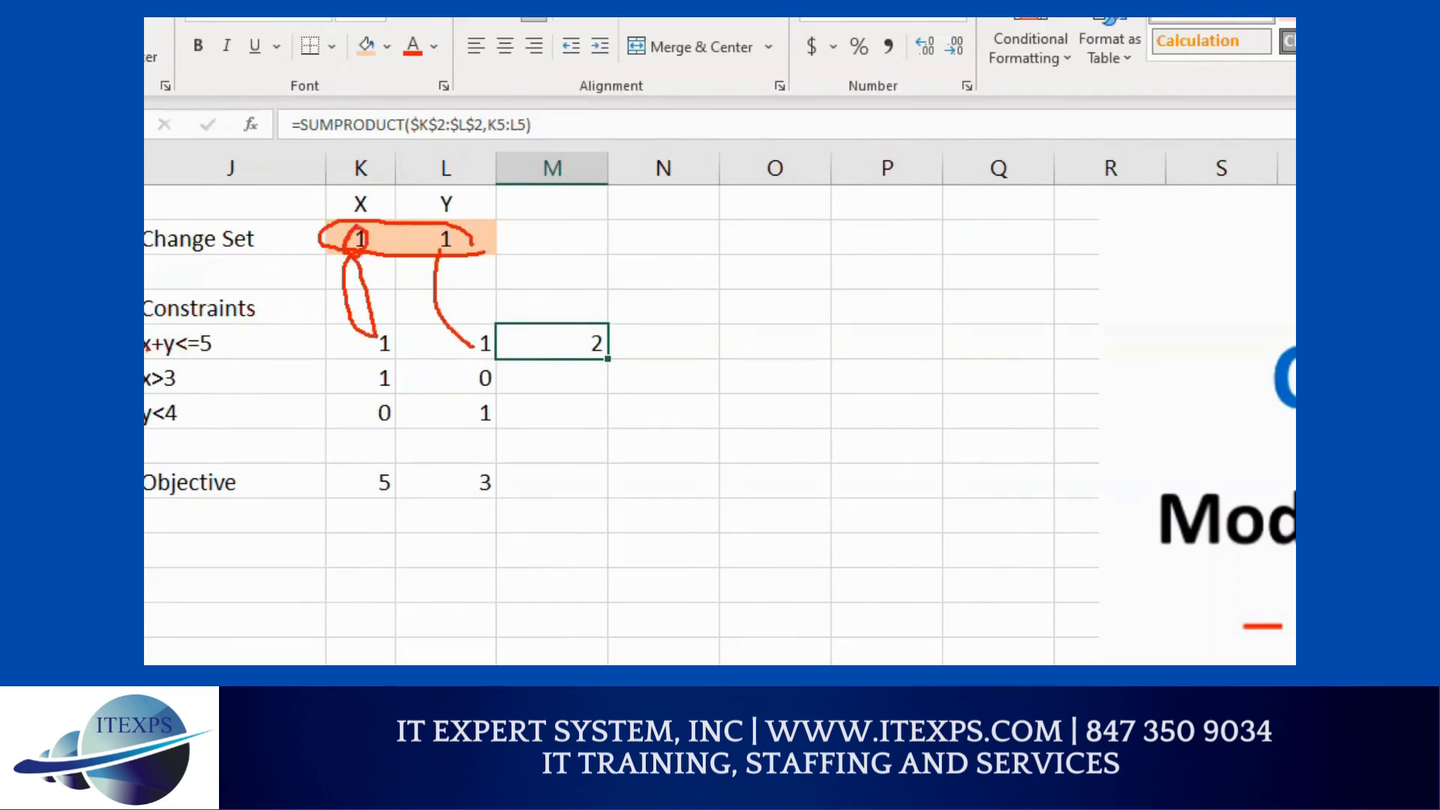
{"action": "left_click_drag", "start_coordinate": [408, 288], "coordinate": [406, 304]}
{"action": "left_click_drag", "start_coordinate": [400, 297], "coordinate": [426, 290]}
{"action": "left_click_drag", "start_coordinate": [484, 238], "coordinate": [589, 190]}
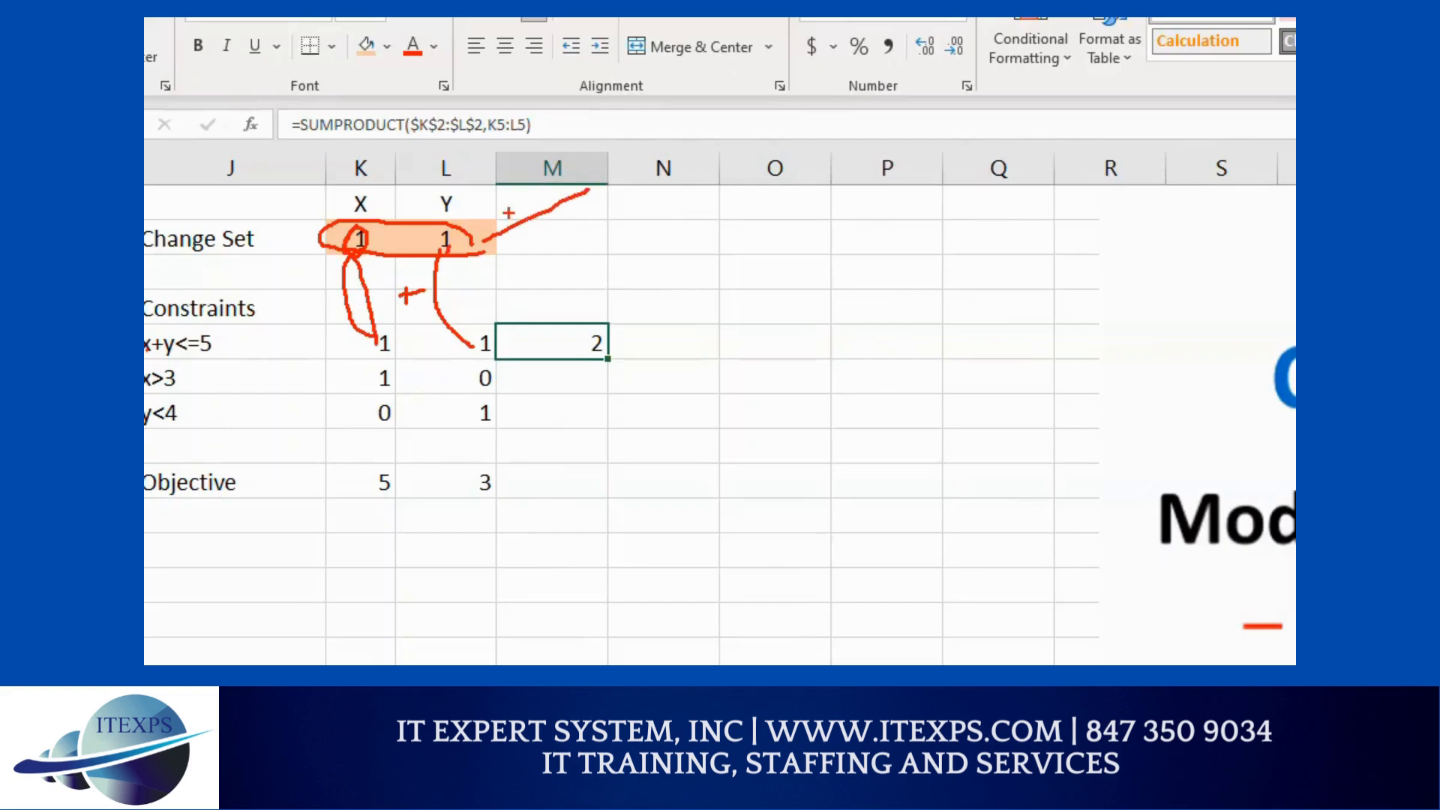
{"action": "left_click_drag", "start_coordinate": [502, 213], "coordinate": [485, 237]}
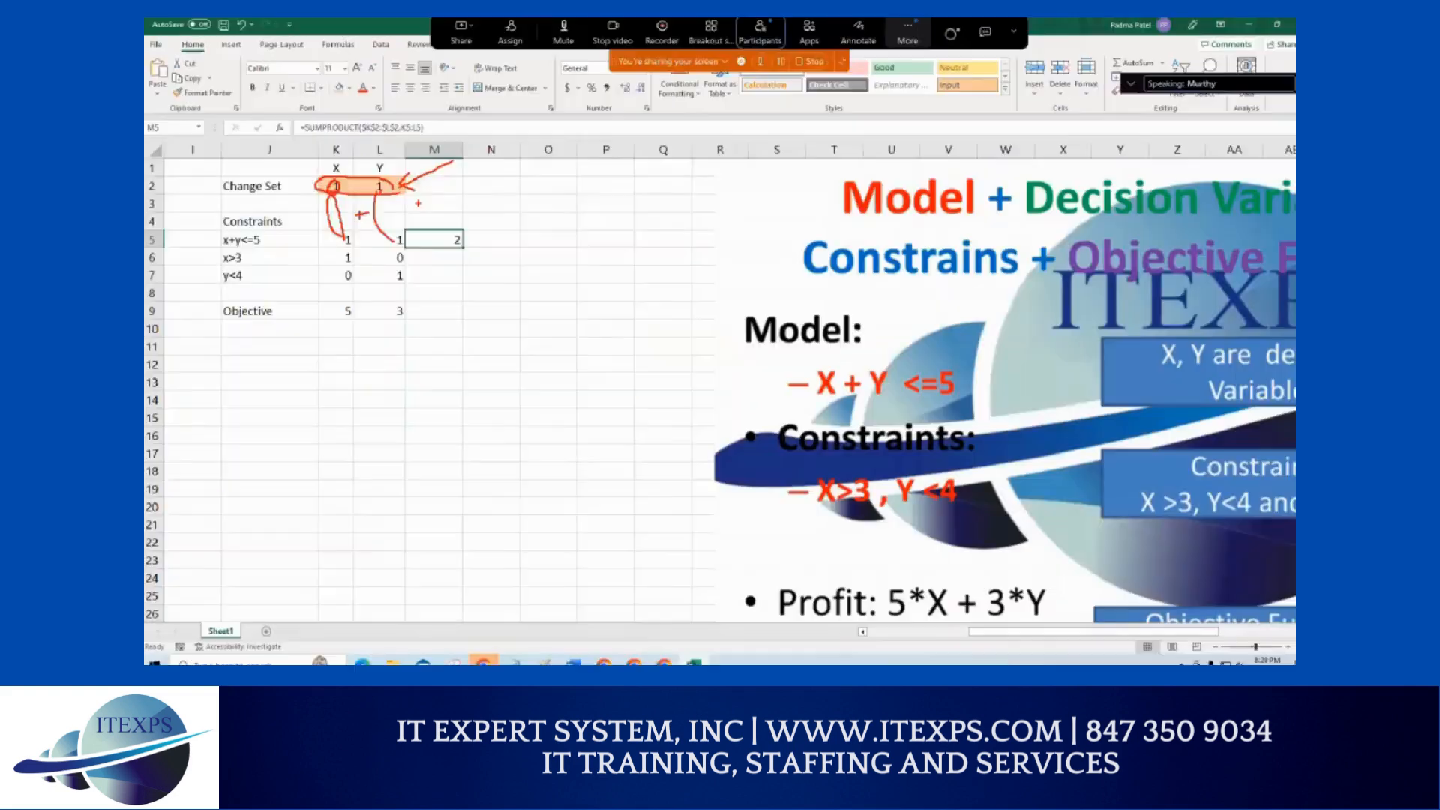
Copy the SUMPRODUCT formula from the x+y<=5 row down through the Objective row and open the Objective's formula.
{"action": "key", "text": "Escape"}
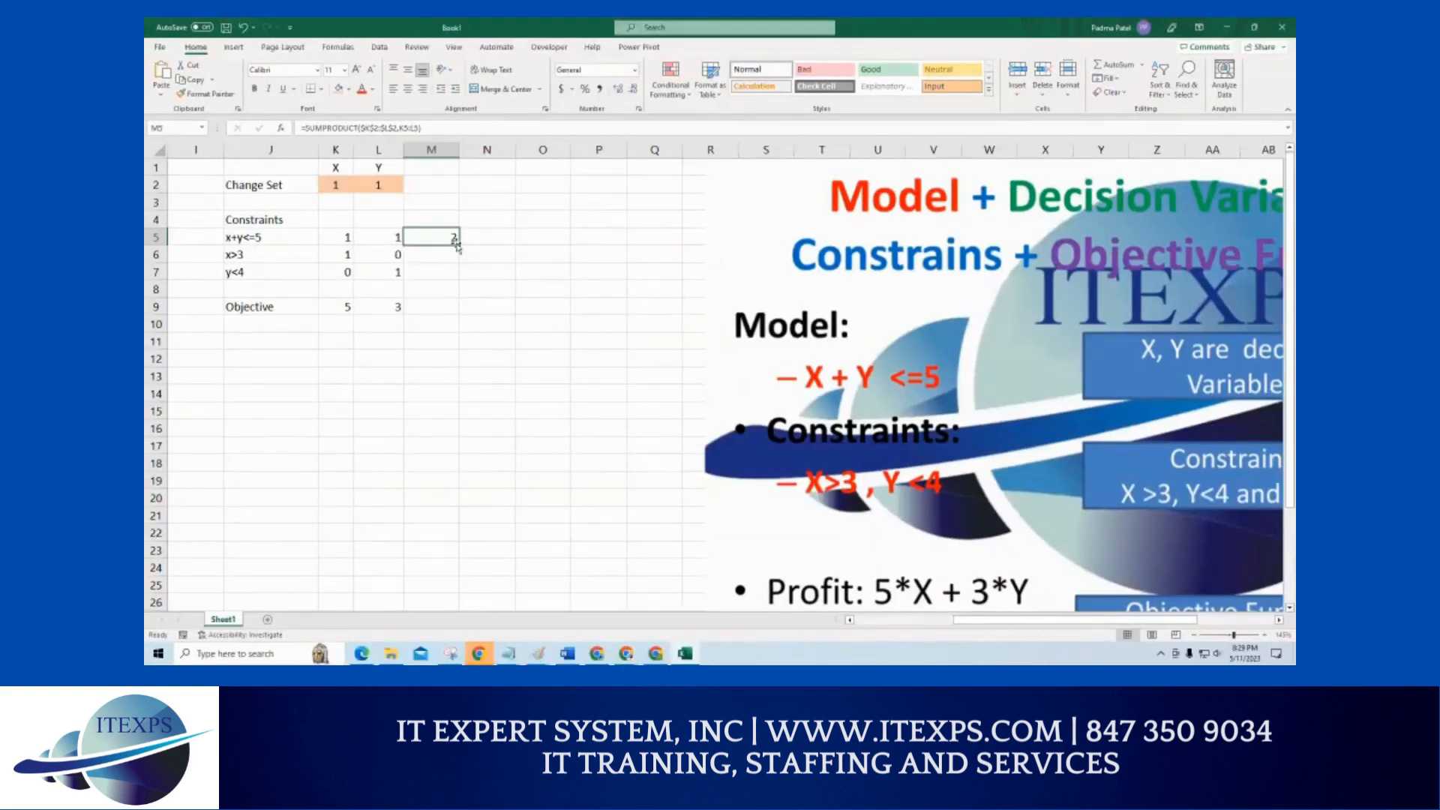
{"action": "left_click_drag", "start_coordinate": [459, 245], "coordinate": [454, 315]}
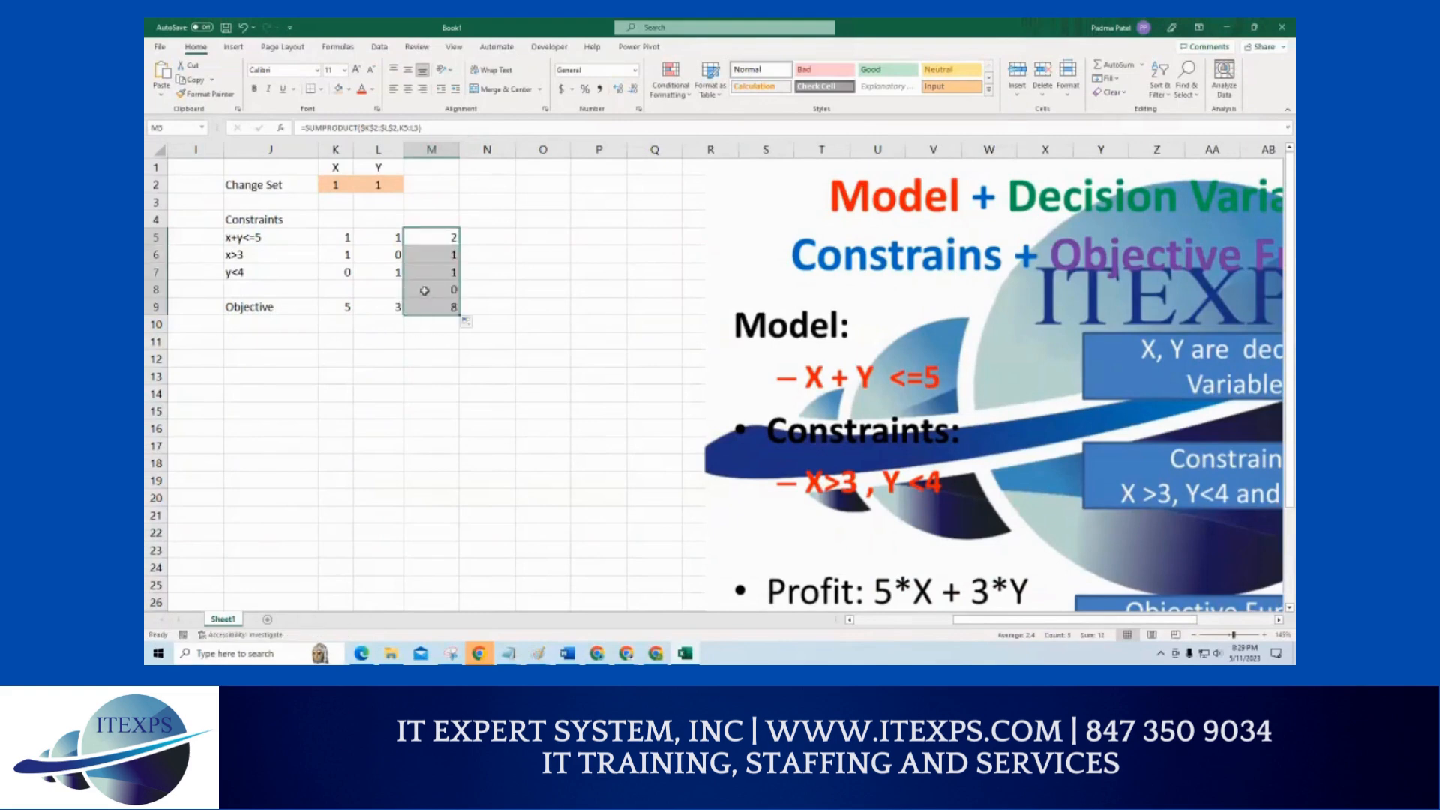
{"action": "double_click", "coordinate": [434, 305]}
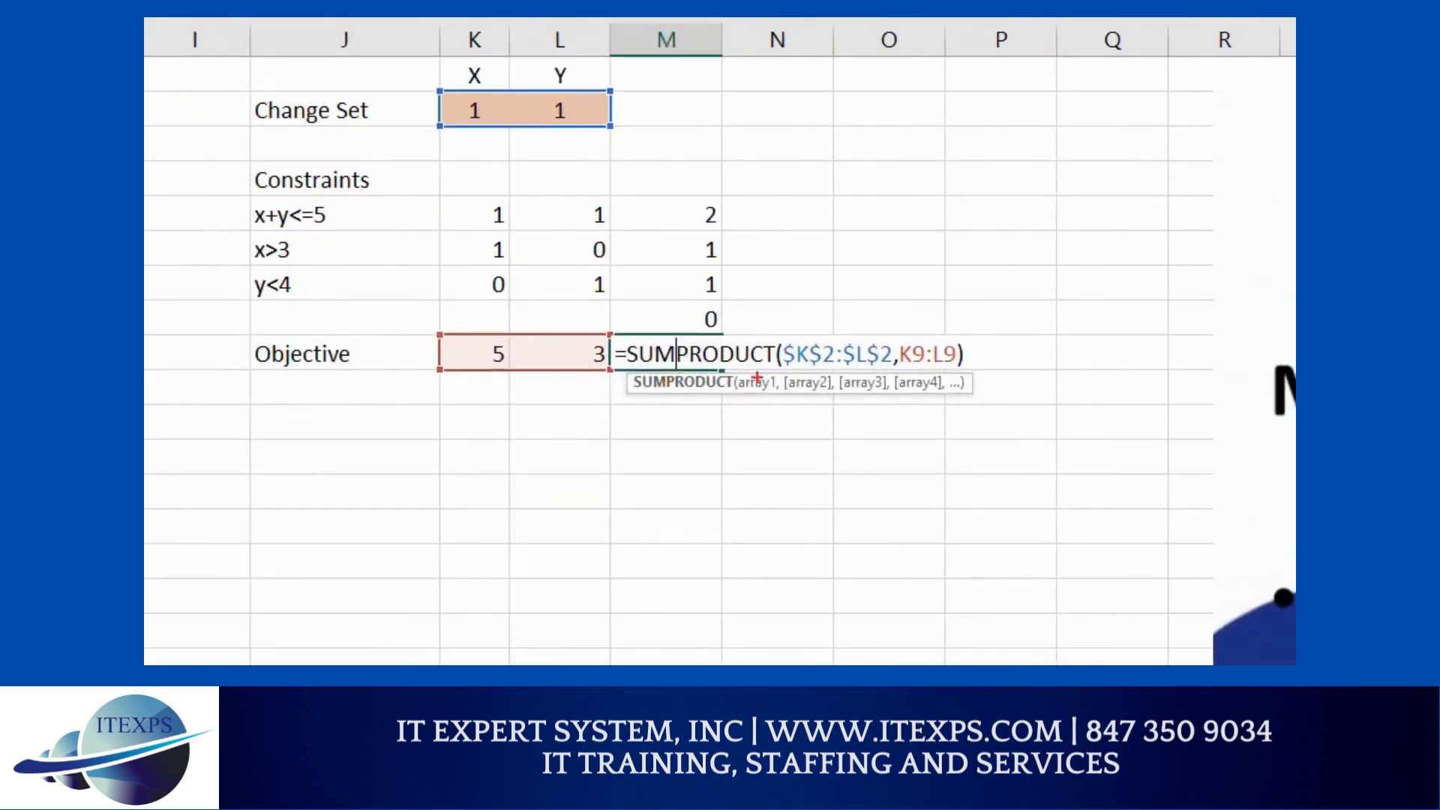
{"action": "mouse_move", "coordinate": [471, 125]}
{"action": "left_mouse_down"}
{"action": "mouse_move", "coordinate": [447, 304]}
{"action": "mouse_move", "coordinate": [498, 355]}
{"action": "left_mouse_up"}
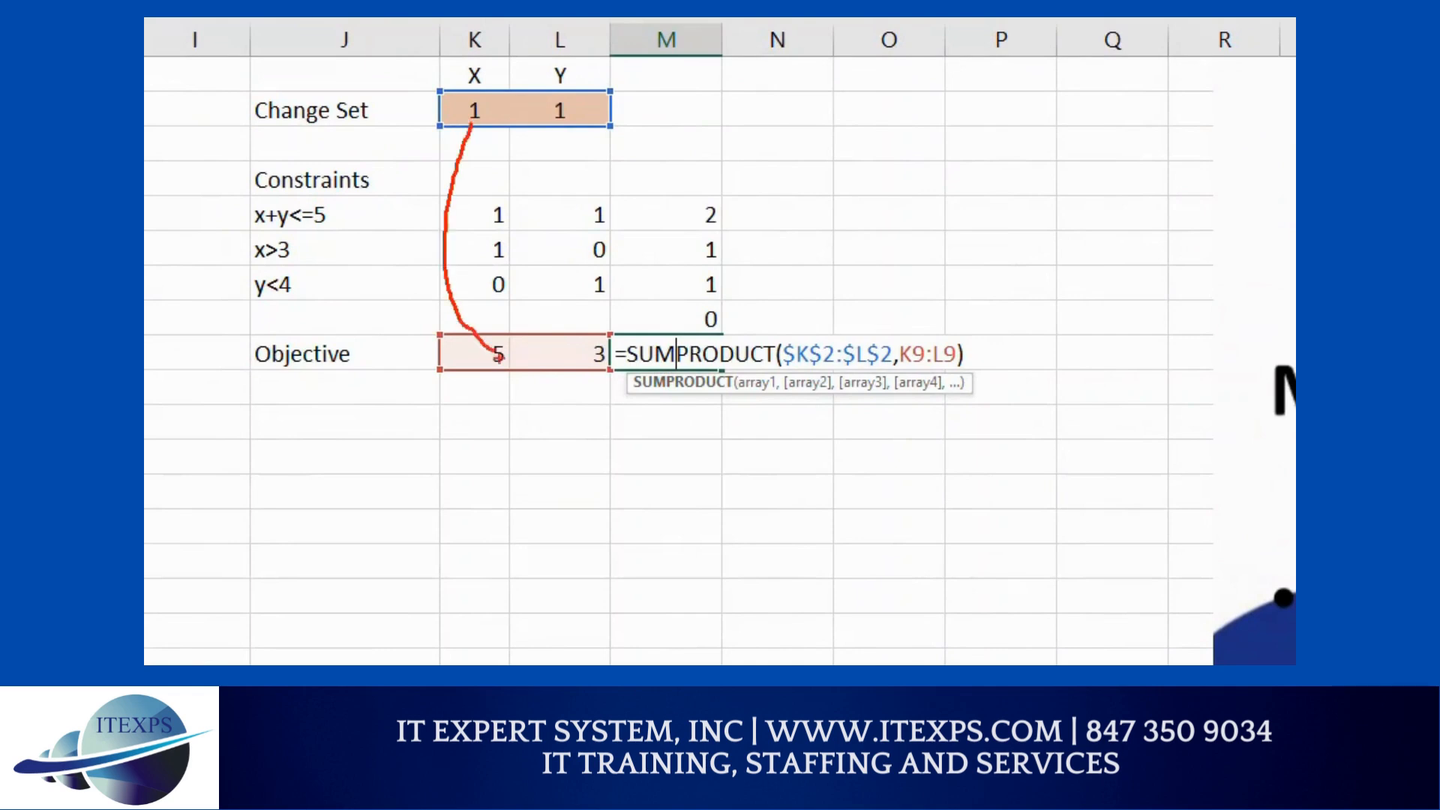
{"action": "left_click_drag", "start_coordinate": [477, 488], "coordinate": [451, 538]}
{"action": "mouse_move", "coordinate": [531, 474]}
{"action": "left_mouse_down"}
{"action": "mouse_move", "coordinate": [496, 540]}
{"action": "mouse_move", "coordinate": [535, 539]}
{"action": "left_mouse_up"}
{"action": "mouse_move", "coordinate": [554, 516]}
{"action": "left_mouse_down"}
{"action": "mouse_move", "coordinate": [591, 515]}
{"action": "mouse_move", "coordinate": [573, 540]}
{"action": "left_mouse_up"}
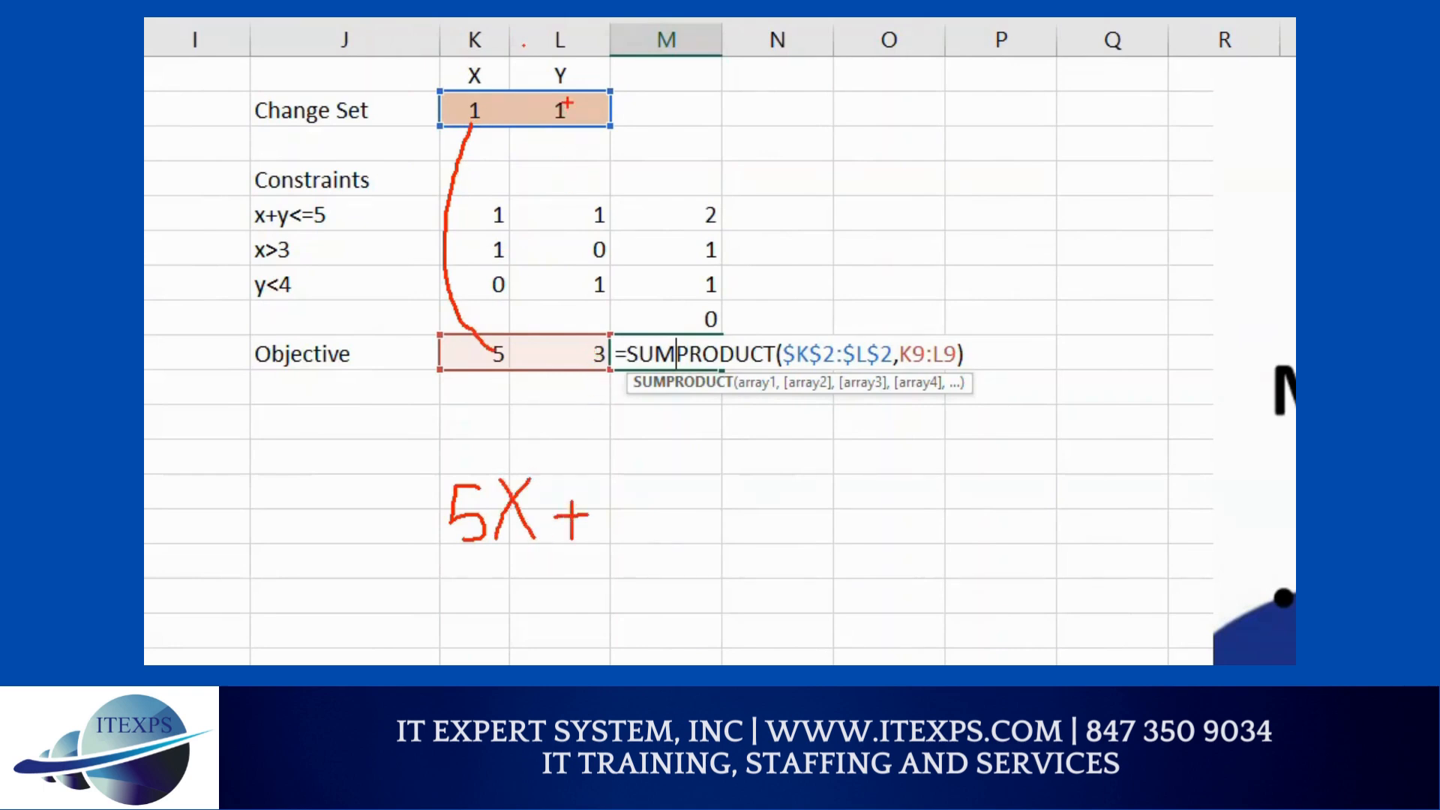
{"action": "left_click_drag", "start_coordinate": [616, 488], "coordinate": [620, 554]}
{"action": "left_click_drag", "start_coordinate": [659, 506], "coordinate": [670, 576]}
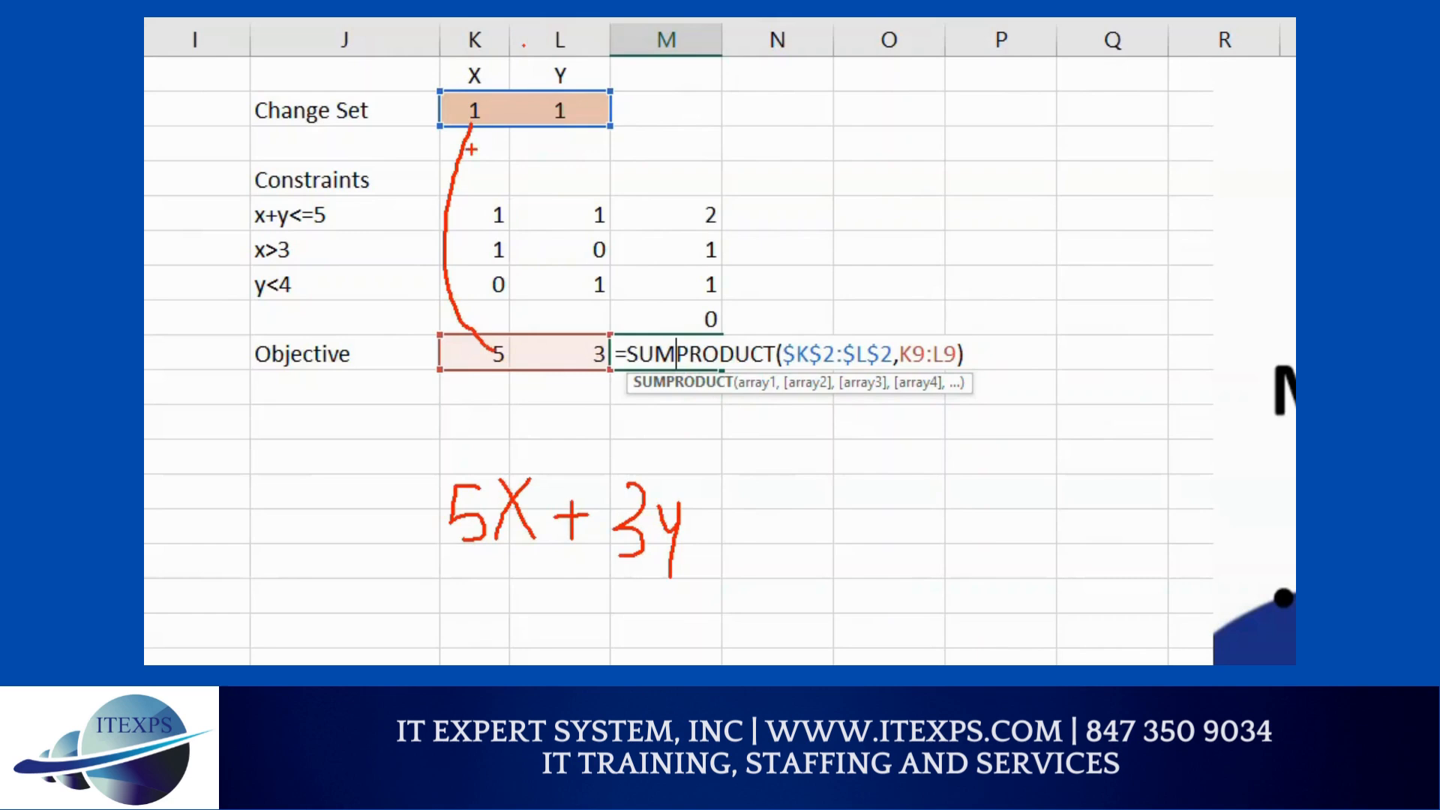
{"action": "mouse_move", "coordinate": [521, 171]}
{"action": "left_mouse_down"}
{"action": "mouse_move", "coordinate": [521, 208]}
{"action": "mouse_move", "coordinate": [534, 184]}
{"action": "left_mouse_up"}
{"action": "left_click_drag", "start_coordinate": [589, 342], "coordinate": [579, 137]}
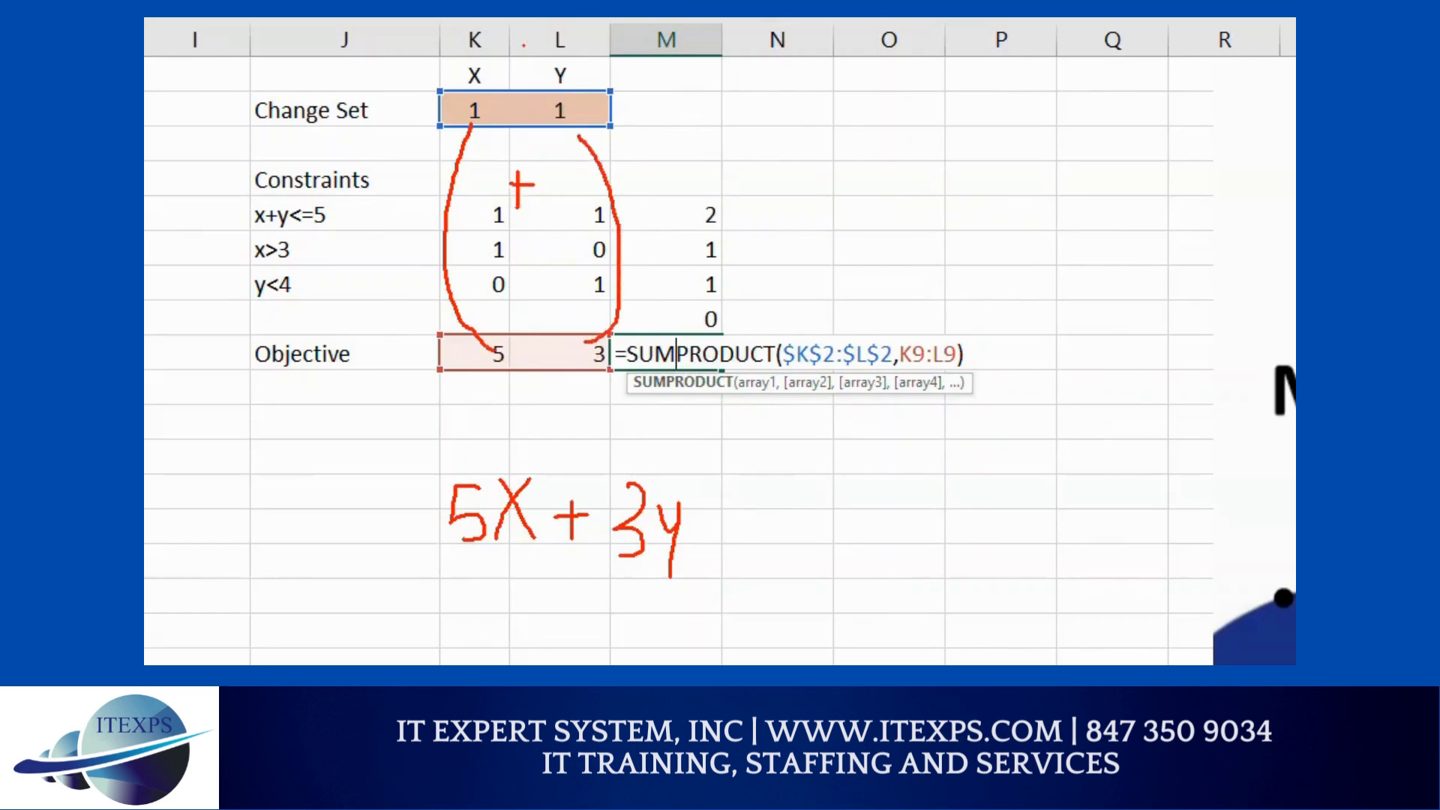
{"action": "mouse_move", "coordinate": [658, 465]}
{"action": "left_mouse_down"}
{"action": "mouse_move", "coordinate": [425, 460]}
{"action": "mouse_move", "coordinate": [553, 602]}
{"action": "mouse_move", "coordinate": [709, 606]}
{"action": "mouse_move", "coordinate": [679, 457]}
{"action": "mouse_move", "coordinate": [603, 461]}
{"action": "left_mouse_up"}
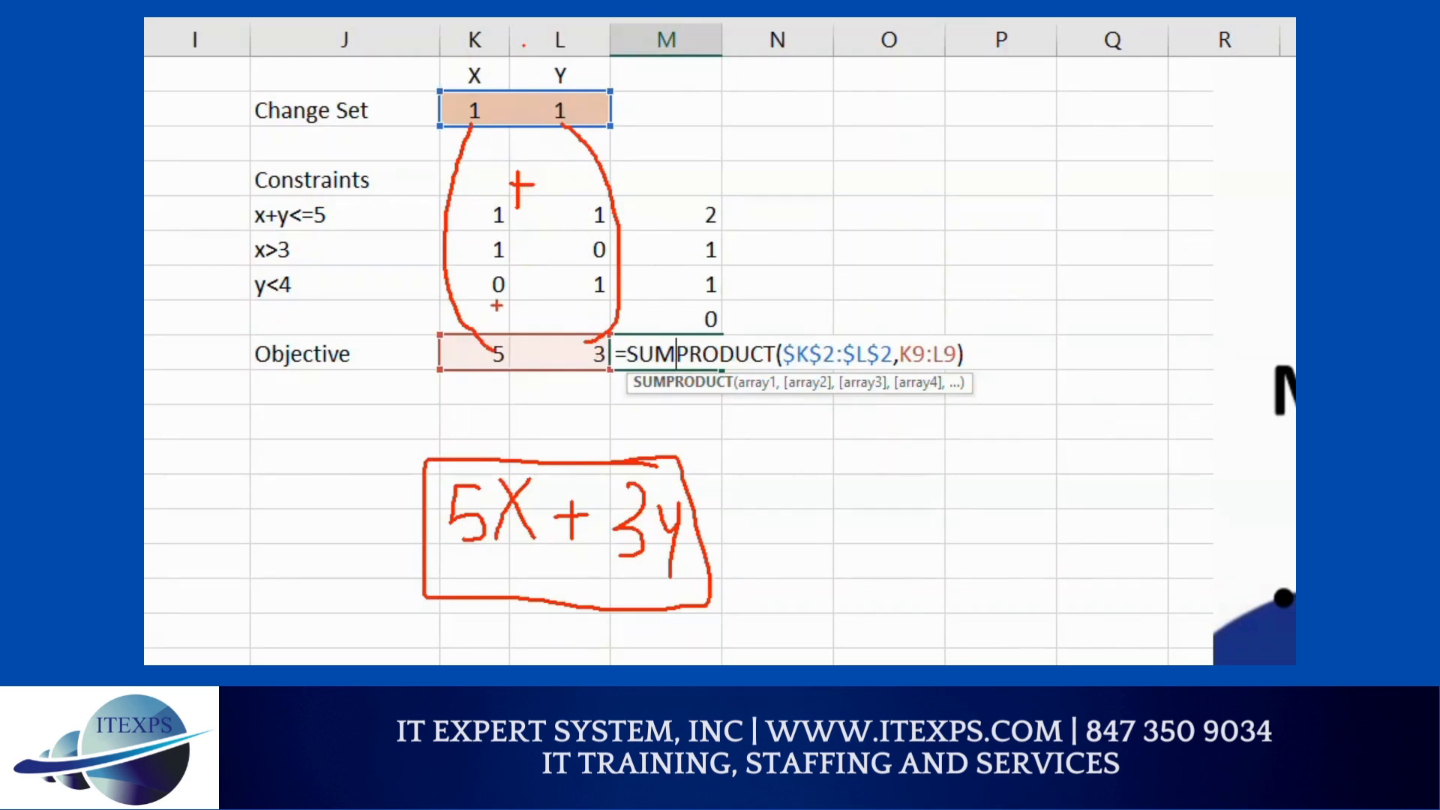
{"action": "mouse_move", "coordinate": [512, 96]}
{"action": "left_mouse_down"}
{"action": "mouse_move", "coordinate": [493, 121]}
{"action": "mouse_move", "coordinate": [583, 106]}
{"action": "left_mouse_up"}
{"action": "left_click_drag", "start_coordinate": [591, 93], "coordinate": [583, 124]}
{"action": "mouse_move", "coordinate": [791, 329]}
{"action": "left_mouse_down"}
{"action": "mouse_move", "coordinate": [892, 330]}
{"action": "mouse_move", "coordinate": [844, 323]}
{"action": "mouse_move", "coordinate": [859, 281]}
{"action": "mouse_move", "coordinate": [887, 328]}
{"action": "left_mouse_up"}
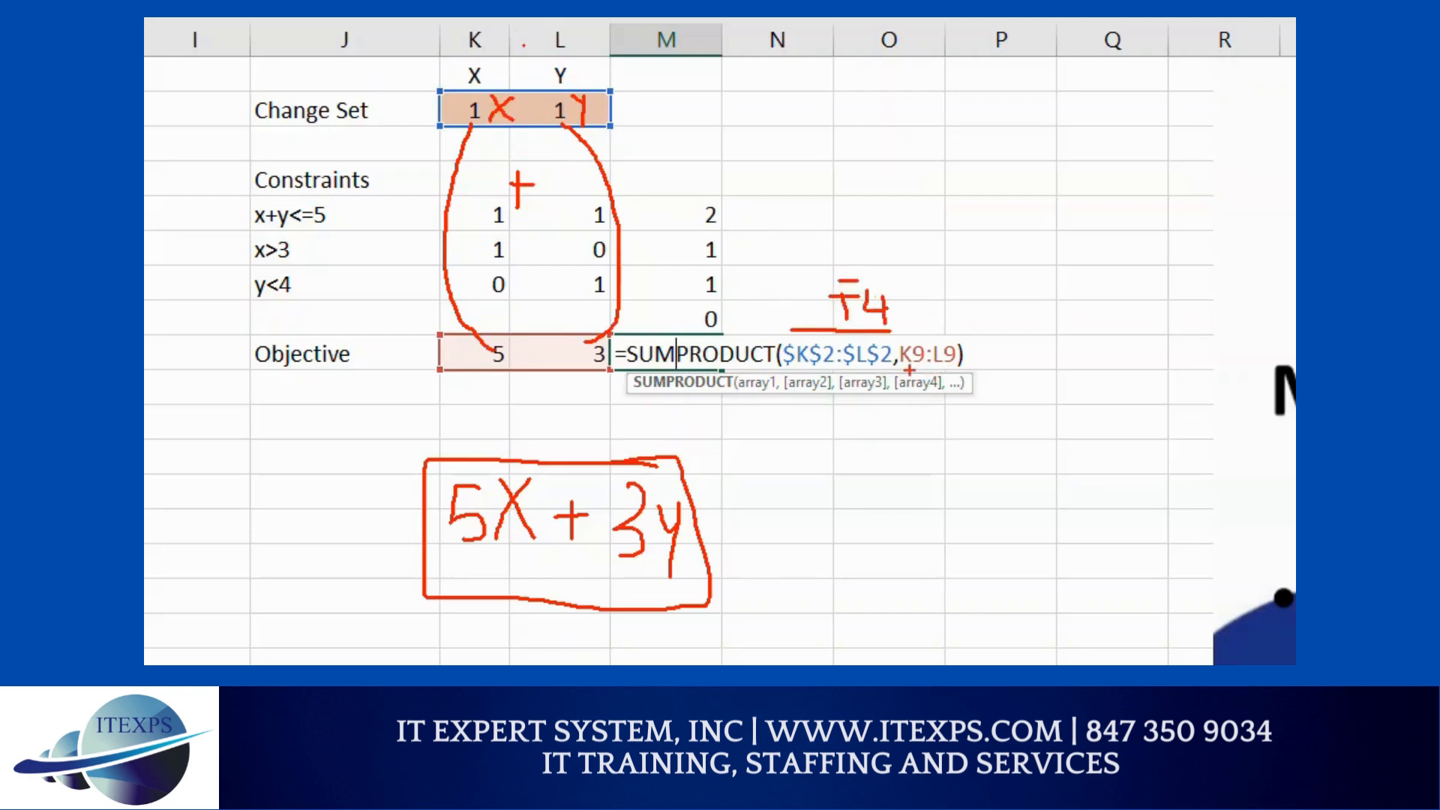
{"action": "mouse_move", "coordinate": [492, 340]}
{"action": "left_mouse_down"}
{"action": "mouse_move", "coordinate": [623, 351]}
{"action": "mouse_move", "coordinate": [514, 347]}
{"action": "left_mouse_up"}
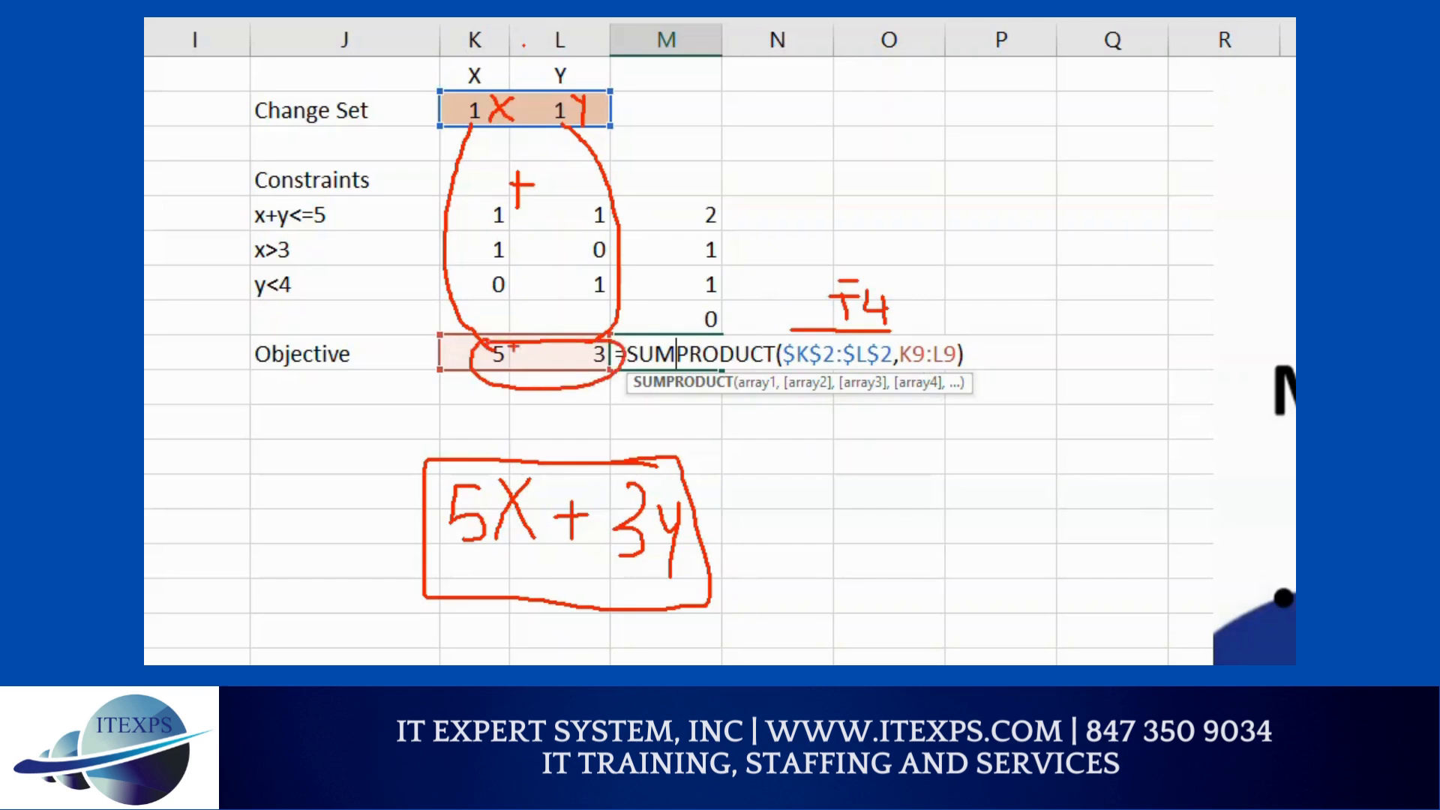
{"action": "left_click_drag", "start_coordinate": [730, 346], "coordinate": [712, 224]}
{"action": "left_click_drag", "start_coordinate": [686, 131], "coordinate": [684, 167]}
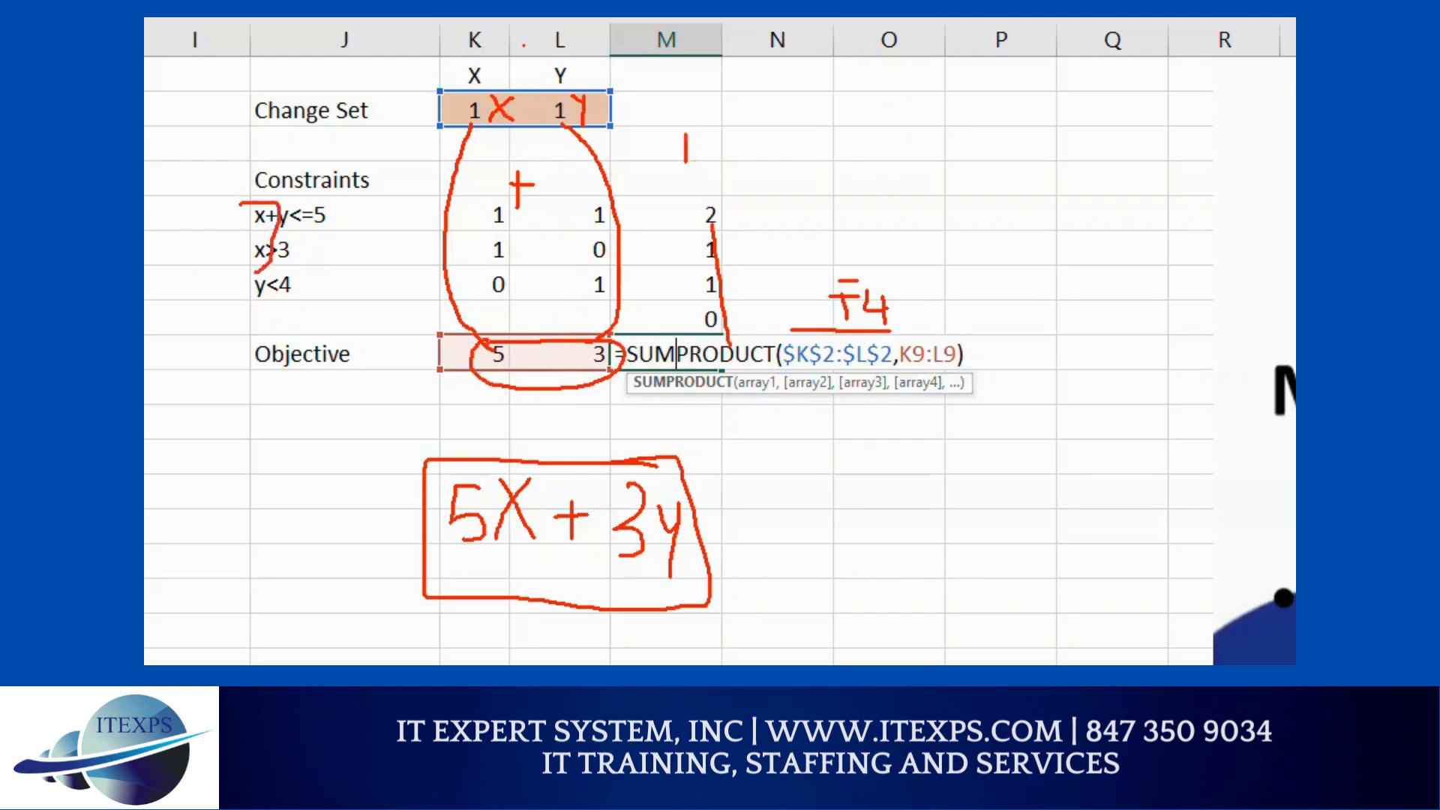
{"action": "left_click_drag", "start_coordinate": [255, 272], "coordinate": [223, 229]}
{"action": "mouse_move", "coordinate": [231, 162]}
{"action": "left_mouse_down"}
{"action": "mouse_move", "coordinate": [249, 193]}
{"action": "mouse_move", "coordinate": [320, 230]}
{"action": "left_mouse_up"}
{"action": "mouse_move", "coordinate": [260, 267]}
{"action": "left_mouse_down"}
{"action": "mouse_move", "coordinate": [307, 266]}
{"action": "mouse_move", "coordinate": [298, 304]}
{"action": "left_mouse_up"}
{"action": "key", "text": "Escape"}
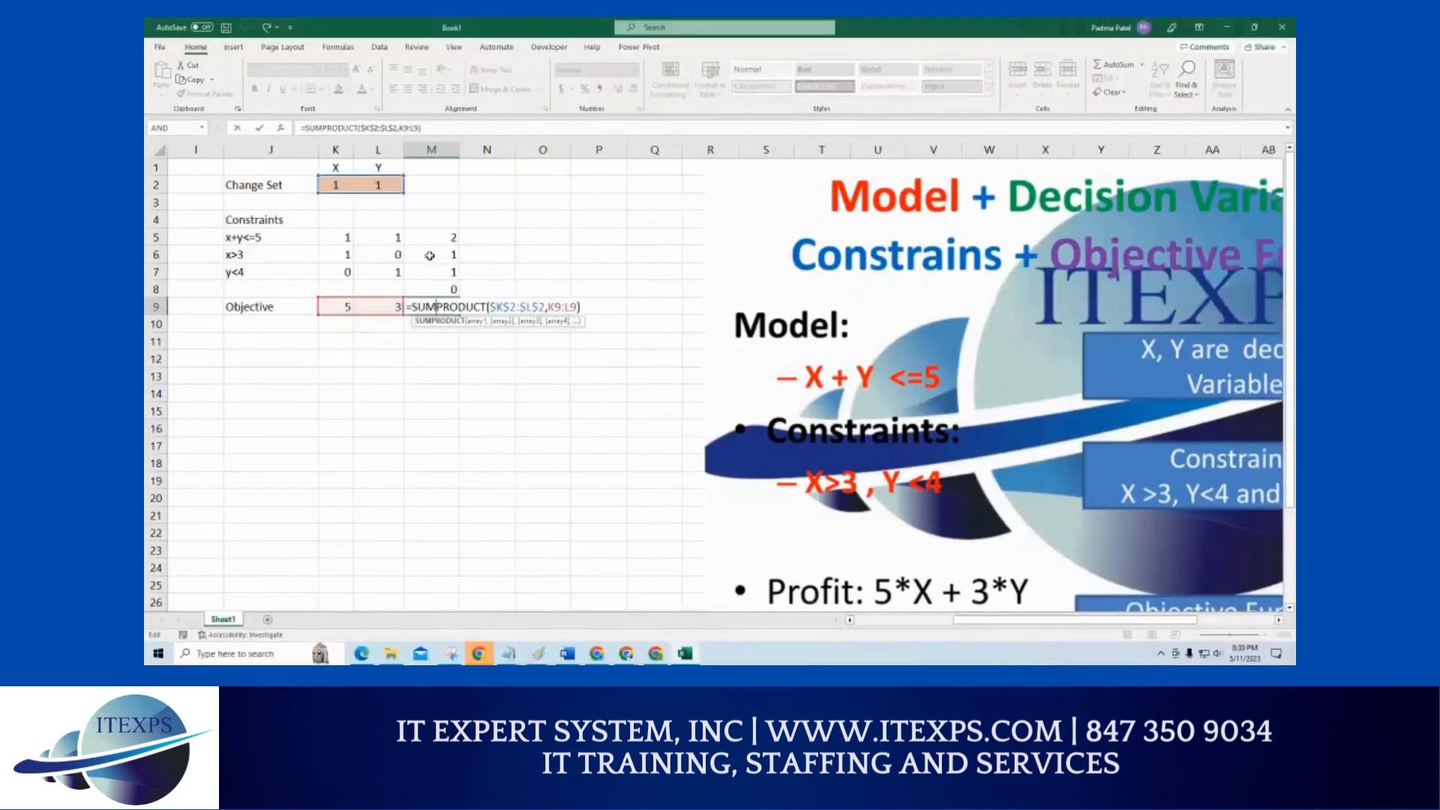
{"action": "key", "text": "Escape"}
Enter the sign <= and the limit 5 beside the x+y<=5 constraint's result.
{"action": "left_click", "coordinate": [493, 238]}
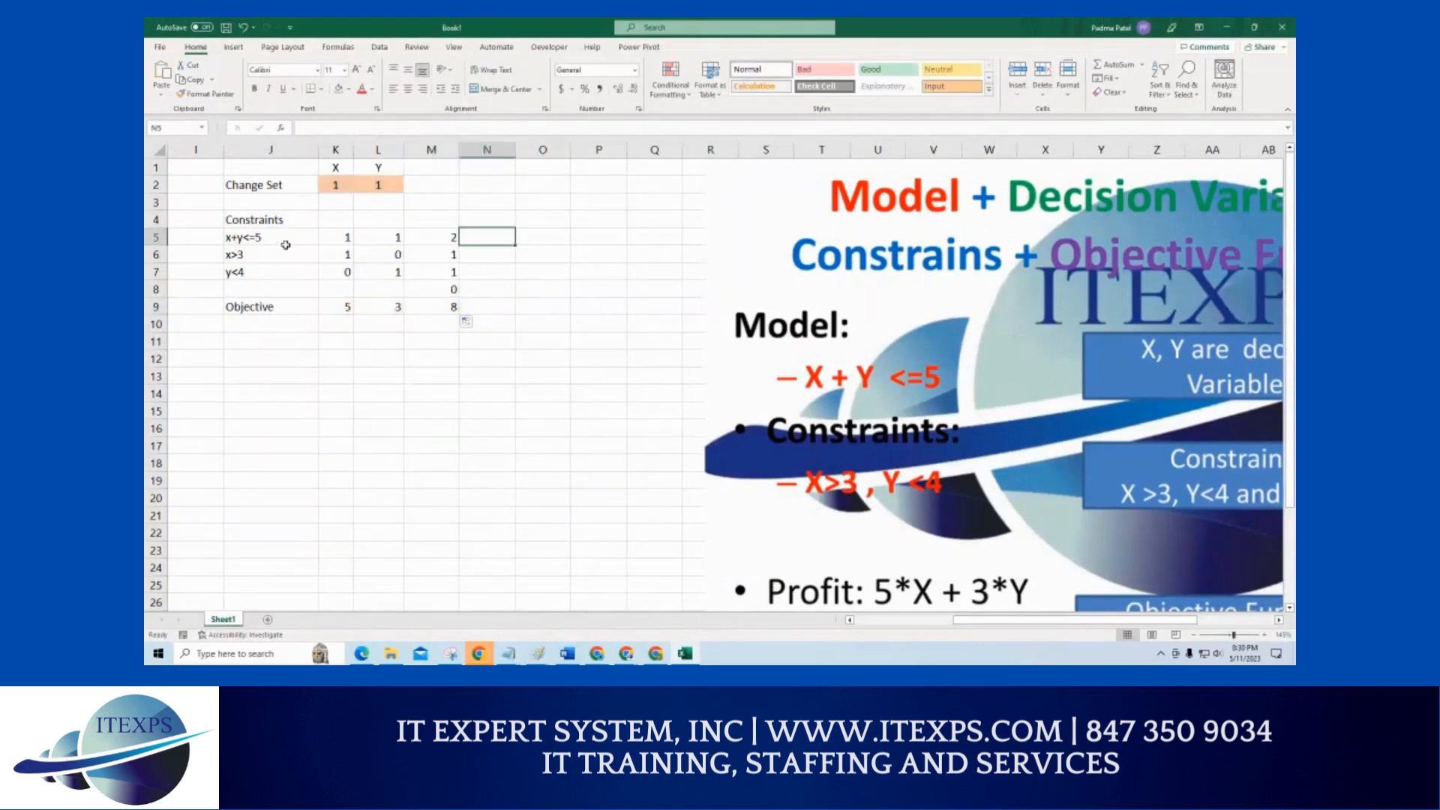
{"action": "type", "text": "'"}
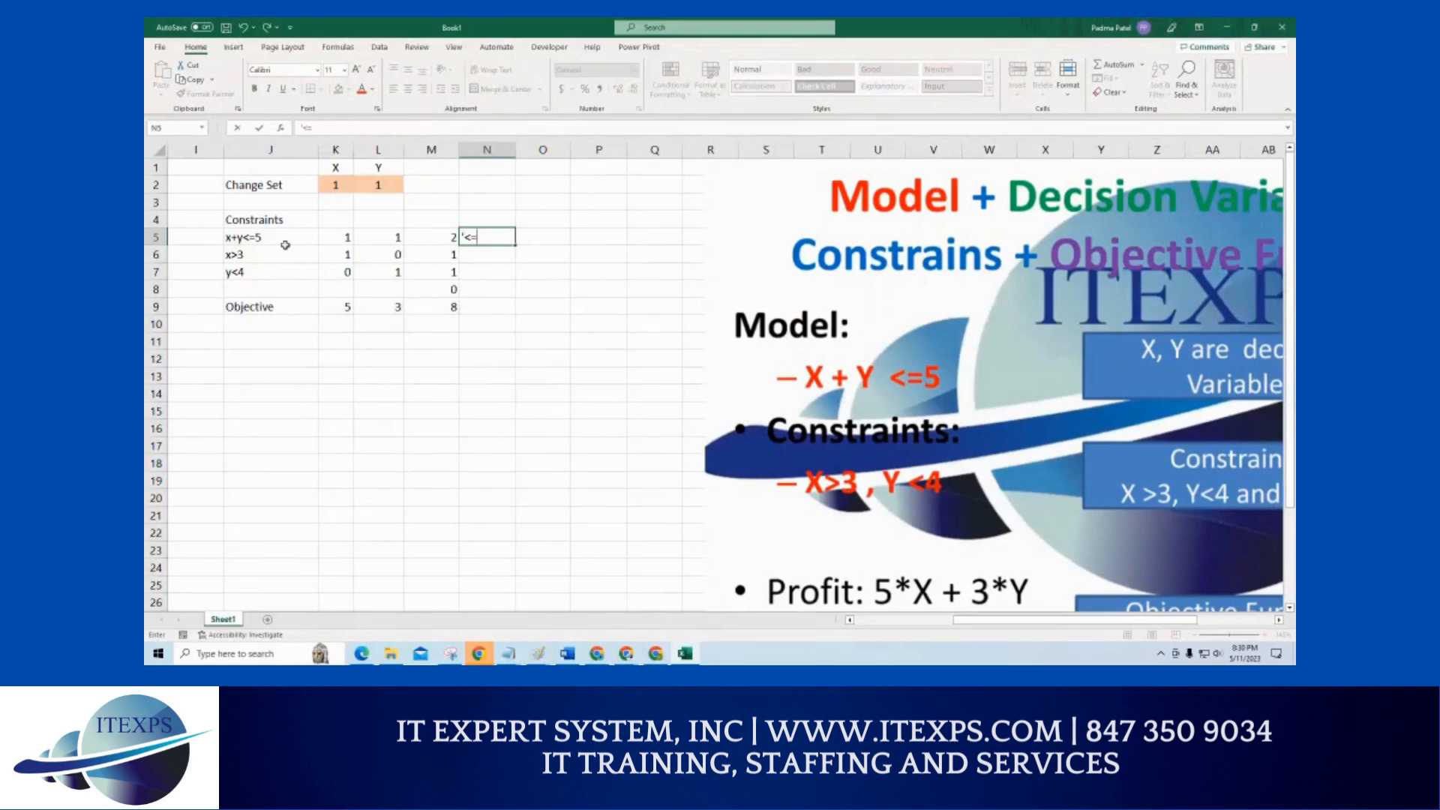
{"action": "type", "text": "<="}
{"action": "key", "text": "Tab"}
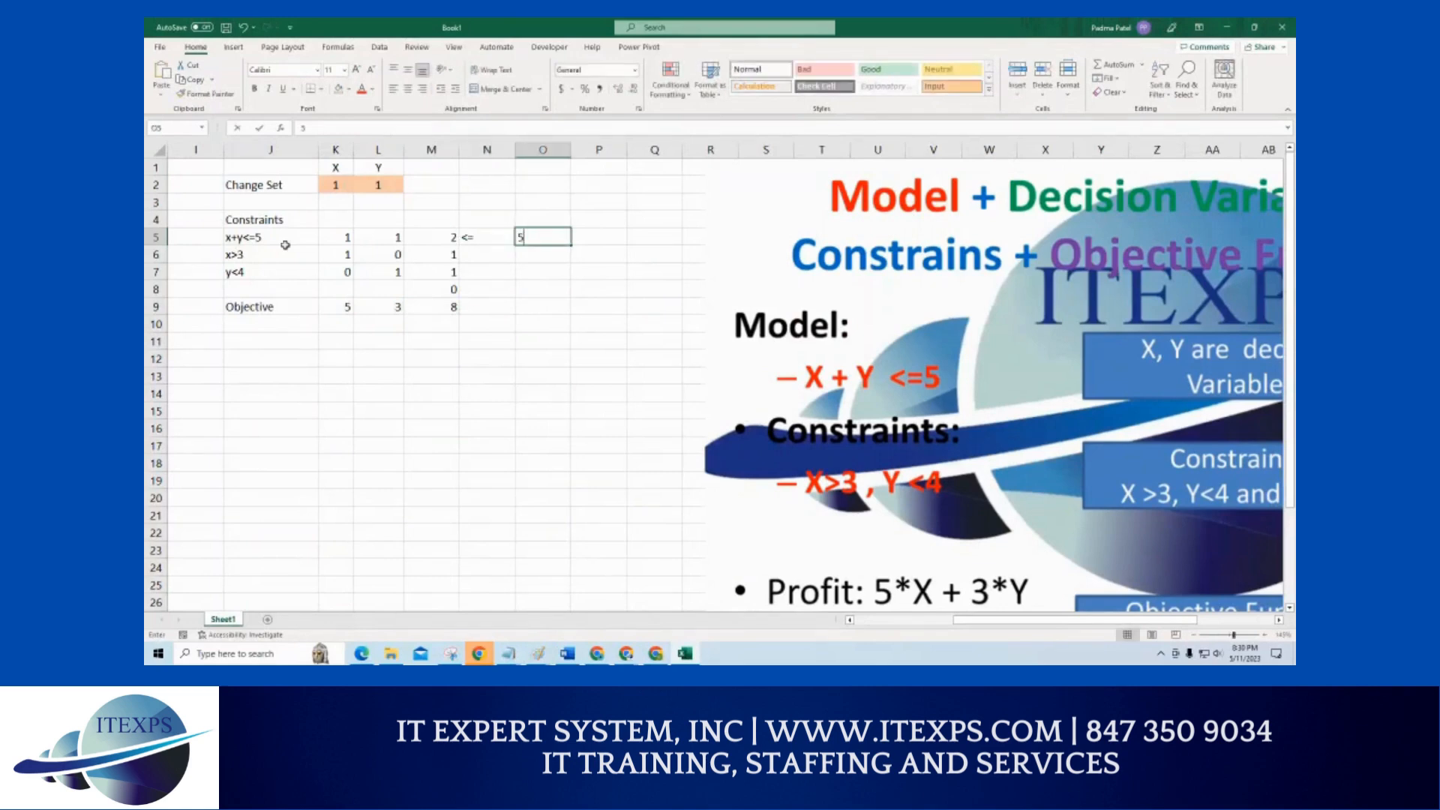
{"action": "key", "text": "Return"}
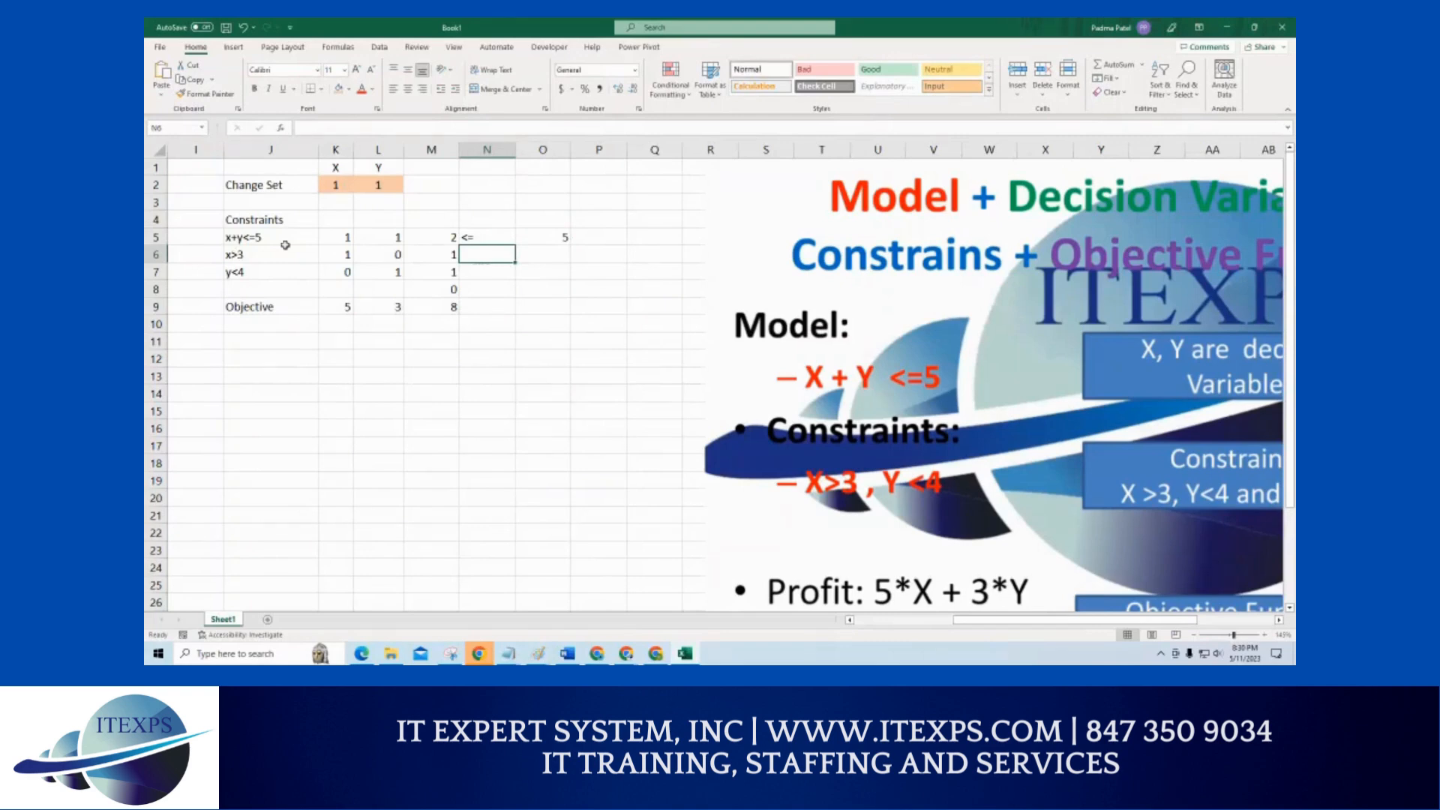
Start entering the comparison sign beside the x>3 constraint's result.
{"action": "type", "text": "'"}
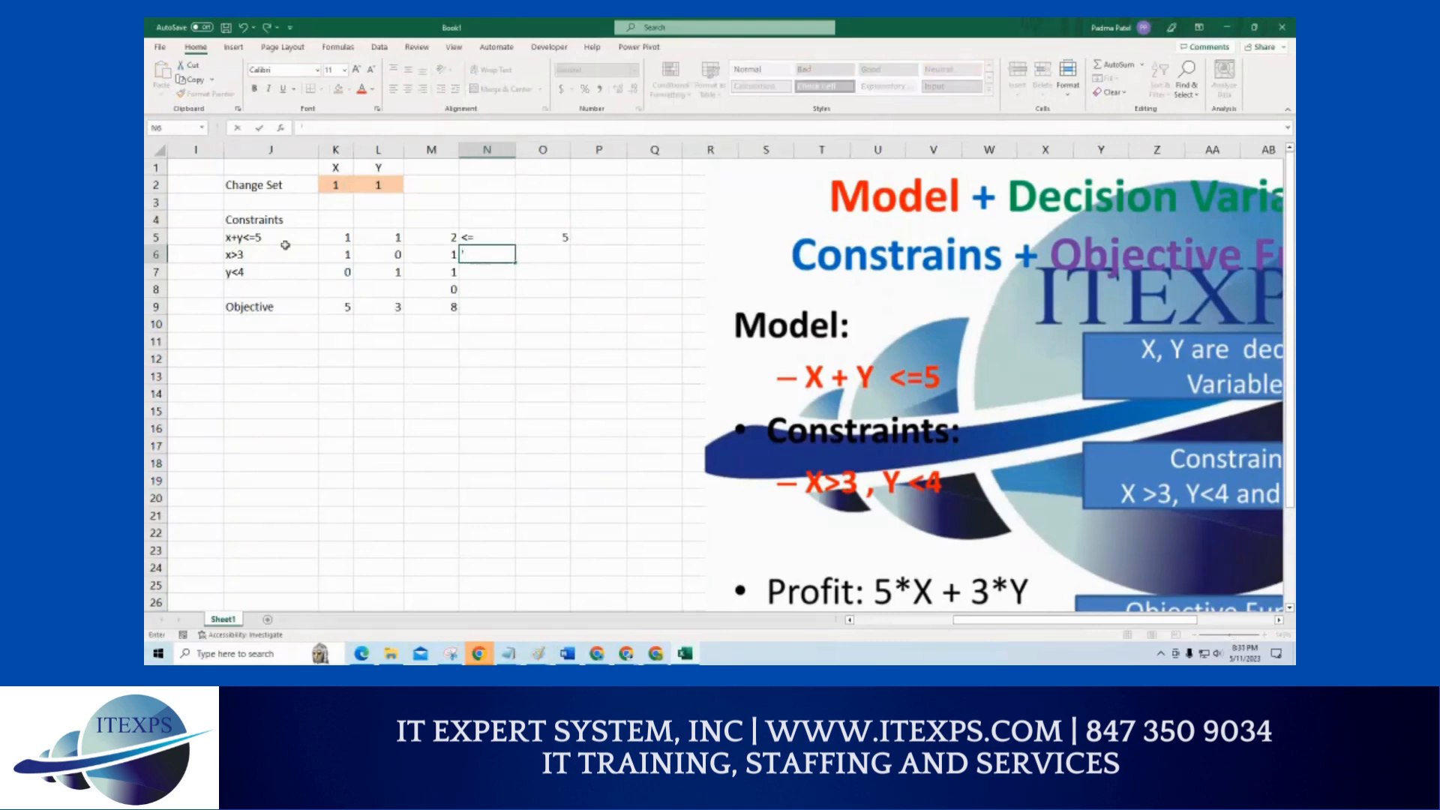
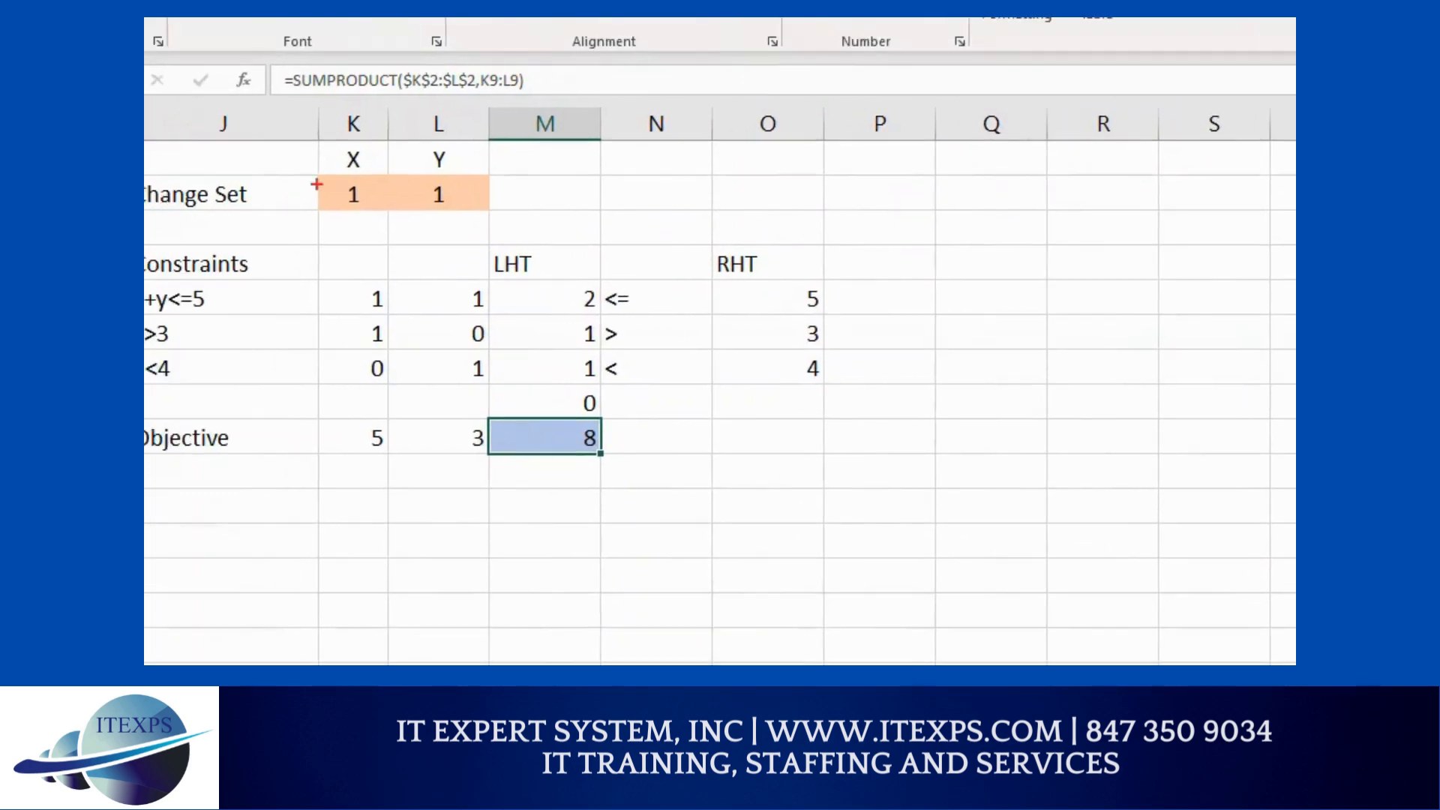
{"action": "mouse_move", "coordinate": [564, 407]}
{"action": "left_mouse_down"}
{"action": "mouse_move", "coordinate": [489, 407]}
{"action": "mouse_move", "coordinate": [561, 465]}
{"action": "mouse_move", "coordinate": [608, 422]}
{"action": "left_mouse_up"}
{"action": "mouse_move", "coordinate": [606, 474]}
{"action": "left_mouse_down"}
{"action": "mouse_move", "coordinate": [581, 517]}
{"action": "mouse_move", "coordinate": [600, 502]}
{"action": "mouse_move", "coordinate": [651, 523]}
{"action": "mouse_move", "coordinate": [662, 556]}
{"action": "left_mouse_up"}
{"action": "left_click", "coordinate": [682, 493]}
{"action": "mouse_move", "coordinate": [473, 171]}
{"action": "left_mouse_down"}
{"action": "mouse_move", "coordinate": [276, 165]}
{"action": "mouse_move", "coordinate": [259, 202]}
{"action": "mouse_move", "coordinate": [495, 216]}
{"action": "mouse_move", "coordinate": [489, 179]}
{"action": "mouse_move", "coordinate": [530, 201]}
{"action": "mouse_move", "coordinate": [621, 190]}
{"action": "left_mouse_up"}
{"action": "mouse_move", "coordinate": [605, 280]}
{"action": "left_mouse_down"}
{"action": "mouse_move", "coordinate": [570, 279]}
{"action": "mouse_move", "coordinate": [563, 385]}
{"action": "mouse_move", "coordinate": [820, 391]}
{"action": "mouse_move", "coordinate": [834, 297]}
{"action": "mouse_move", "coordinate": [581, 269]}
{"action": "left_mouse_up"}
{"action": "mouse_move", "coordinate": [894, 276]}
{"action": "left_mouse_down"}
{"action": "mouse_move", "coordinate": [864, 294]}
{"action": "mouse_move", "coordinate": [973, 264]}
{"action": "left_mouse_up"}
{"action": "left_click_drag", "start_coordinate": [877, 324], "coordinate": [976, 285]}
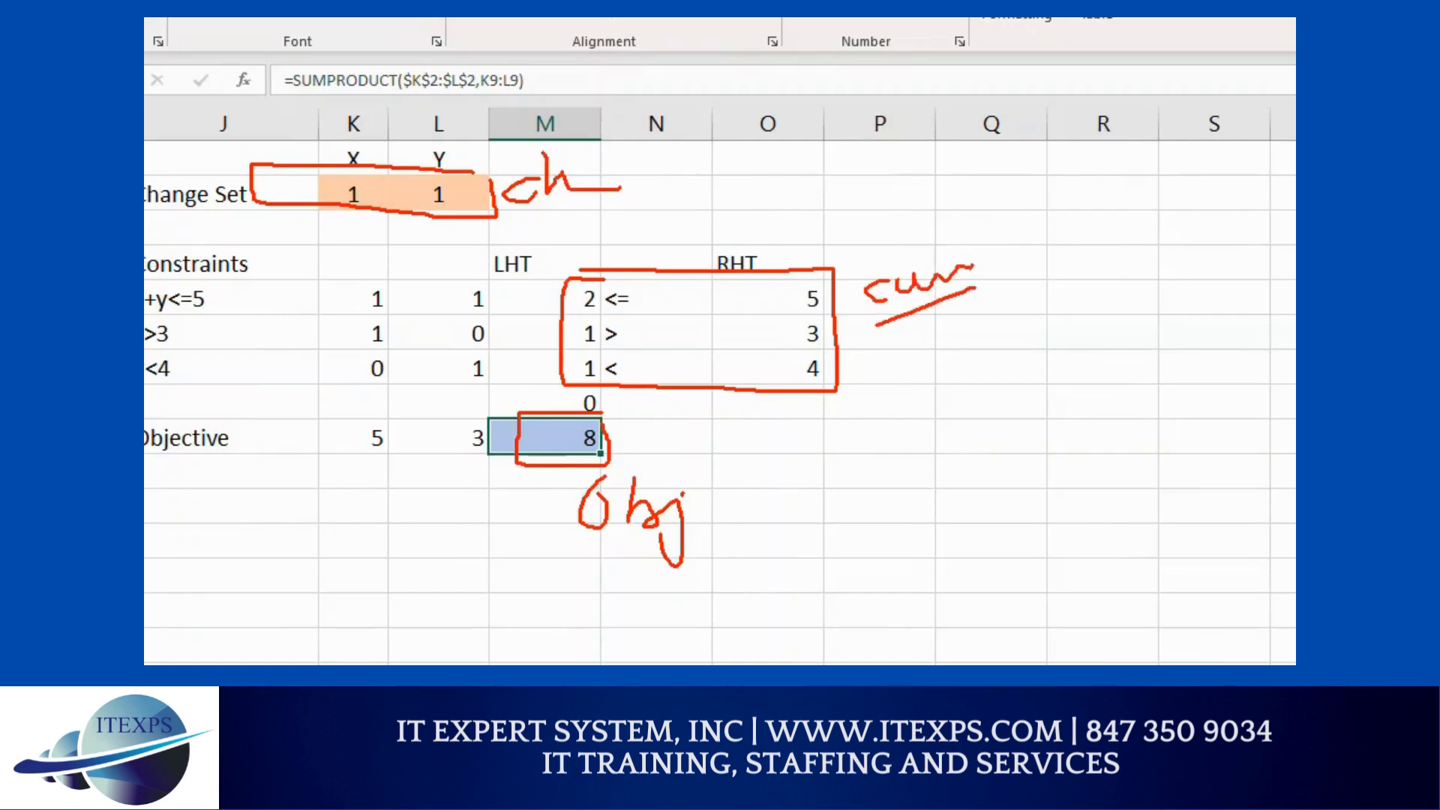
{"action": "left_click_drag", "start_coordinate": [1075, 193], "coordinate": [1101, 227]}
{"action": "mouse_move", "coordinate": [1117, 178]}
{"action": "left_mouse_down"}
{"action": "mouse_move", "coordinate": [1046, 238]}
{"action": "mouse_move", "coordinate": [1140, 216]}
{"action": "mouse_move", "coordinate": [1138, 180]}
{"action": "left_mouse_up"}
{"action": "left_click_drag", "start_coordinate": [1111, 201], "coordinate": [1180, 210]}
{"action": "left_click_drag", "start_coordinate": [1105, 235], "coordinate": [1160, 232]}
{"action": "mouse_move", "coordinate": [882, 500]}
{"action": "left_mouse_down"}
{"action": "mouse_move", "coordinate": [883, 595]}
{"action": "mouse_move", "coordinate": [930, 504]}
{"action": "mouse_move", "coordinate": [943, 548]}
{"action": "left_mouse_up"}
{"action": "left_click_drag", "start_coordinate": [964, 510], "coordinate": [965, 537]}
{"action": "mouse_move", "coordinate": [973, 476]}
{"action": "left_mouse_down"}
{"action": "mouse_move", "coordinate": [987, 487]}
{"action": "mouse_move", "coordinate": [975, 510]}
{"action": "left_mouse_up"}
{"action": "mouse_move", "coordinate": [1006, 493]}
{"action": "left_mouse_down"}
{"action": "mouse_move", "coordinate": [1013, 466]}
{"action": "mouse_move", "coordinate": [1032, 490]}
{"action": "mouse_move", "coordinate": [1030, 473]}
{"action": "left_mouse_up"}
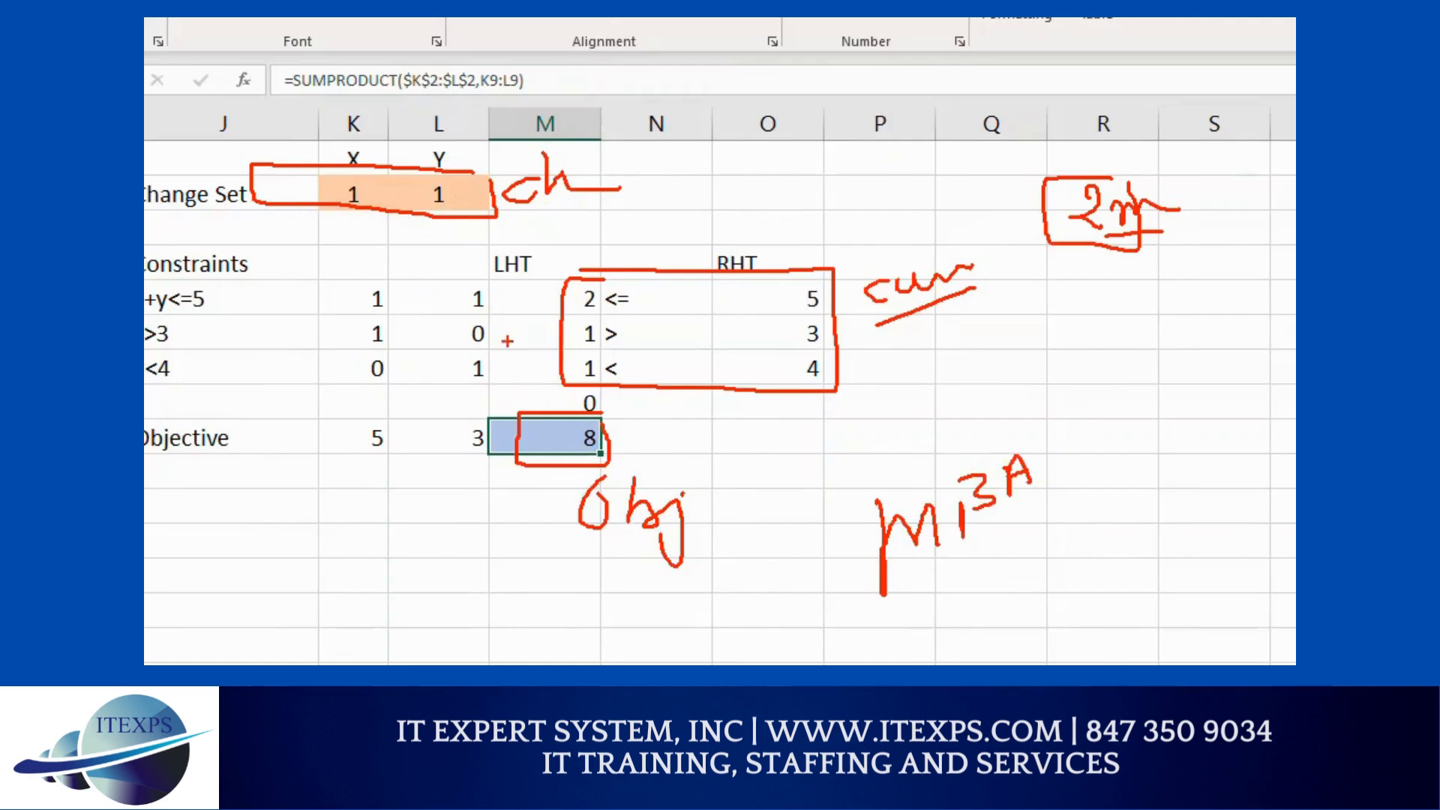
{"action": "mouse_move", "coordinate": [1069, 413]}
{"action": "left_mouse_down"}
{"action": "mouse_move", "coordinate": [927, 504]}
{"action": "mouse_move", "coordinate": [1095, 421]}
{"action": "left_mouse_up"}
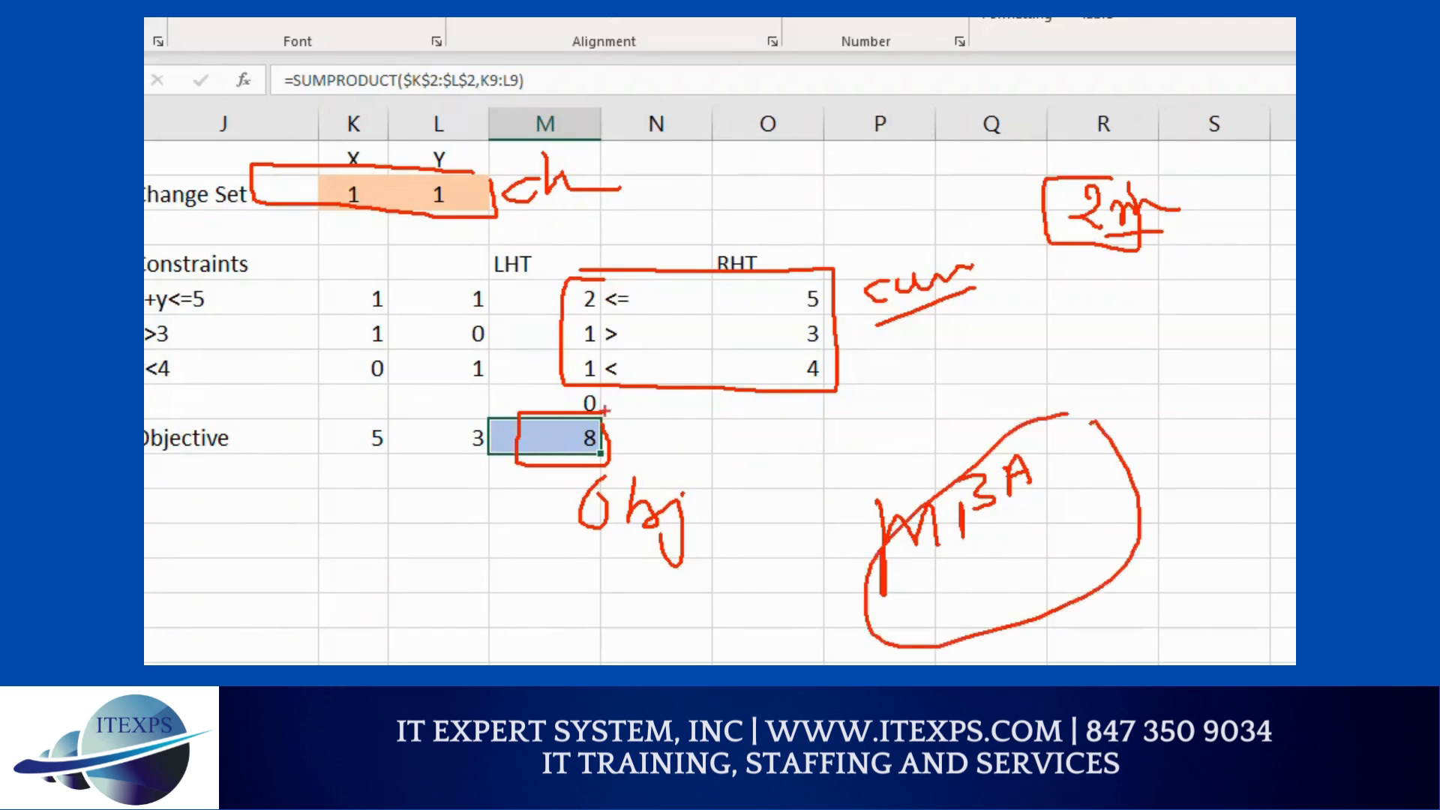
{"action": "mouse_move", "coordinate": [891, 45]}
{"action": "left_mouse_down"}
{"action": "mouse_move", "coordinate": [886, 161]}
{"action": "mouse_move", "coordinate": [942, 39]}
{"action": "left_mouse_up"}
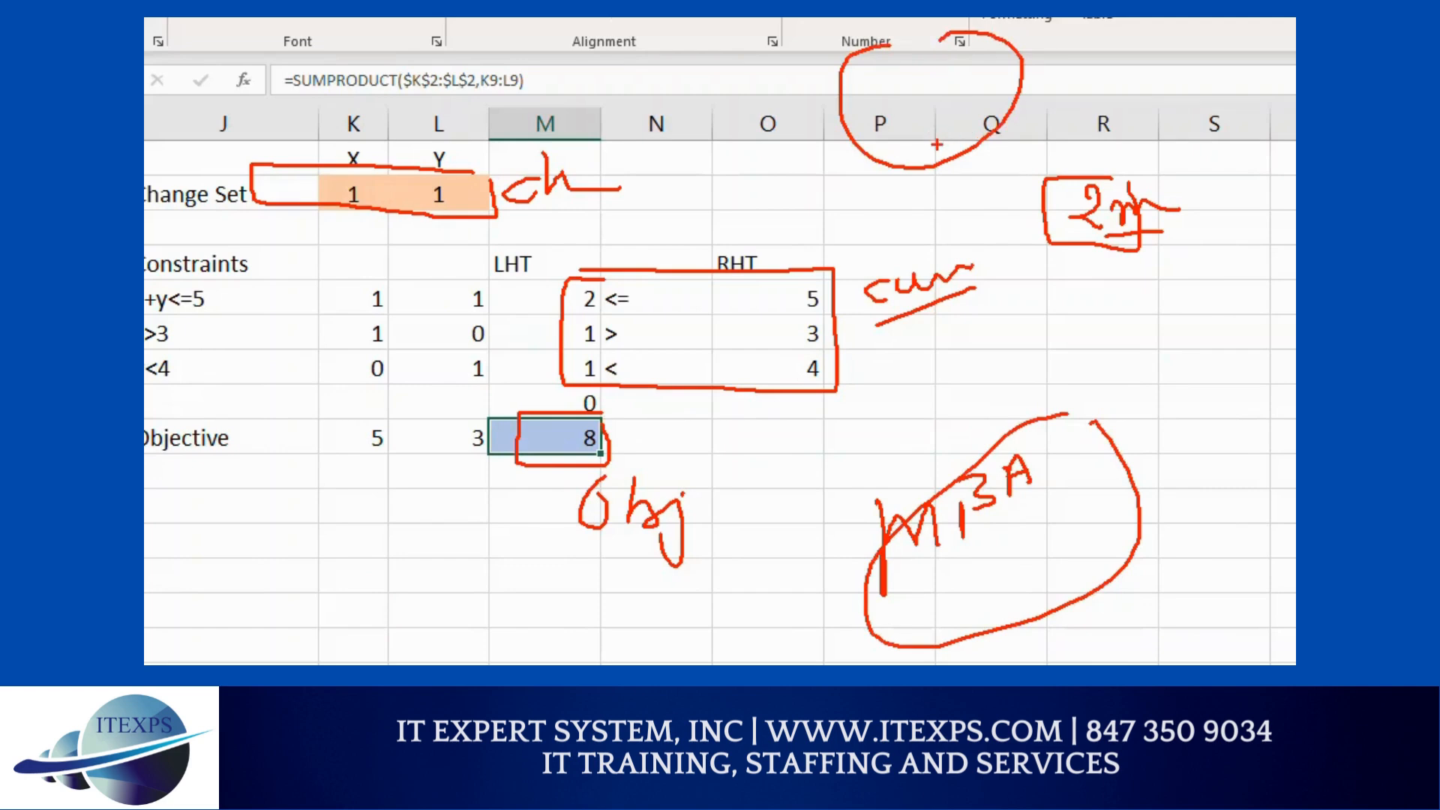
{"action": "key", "text": "Escape"}
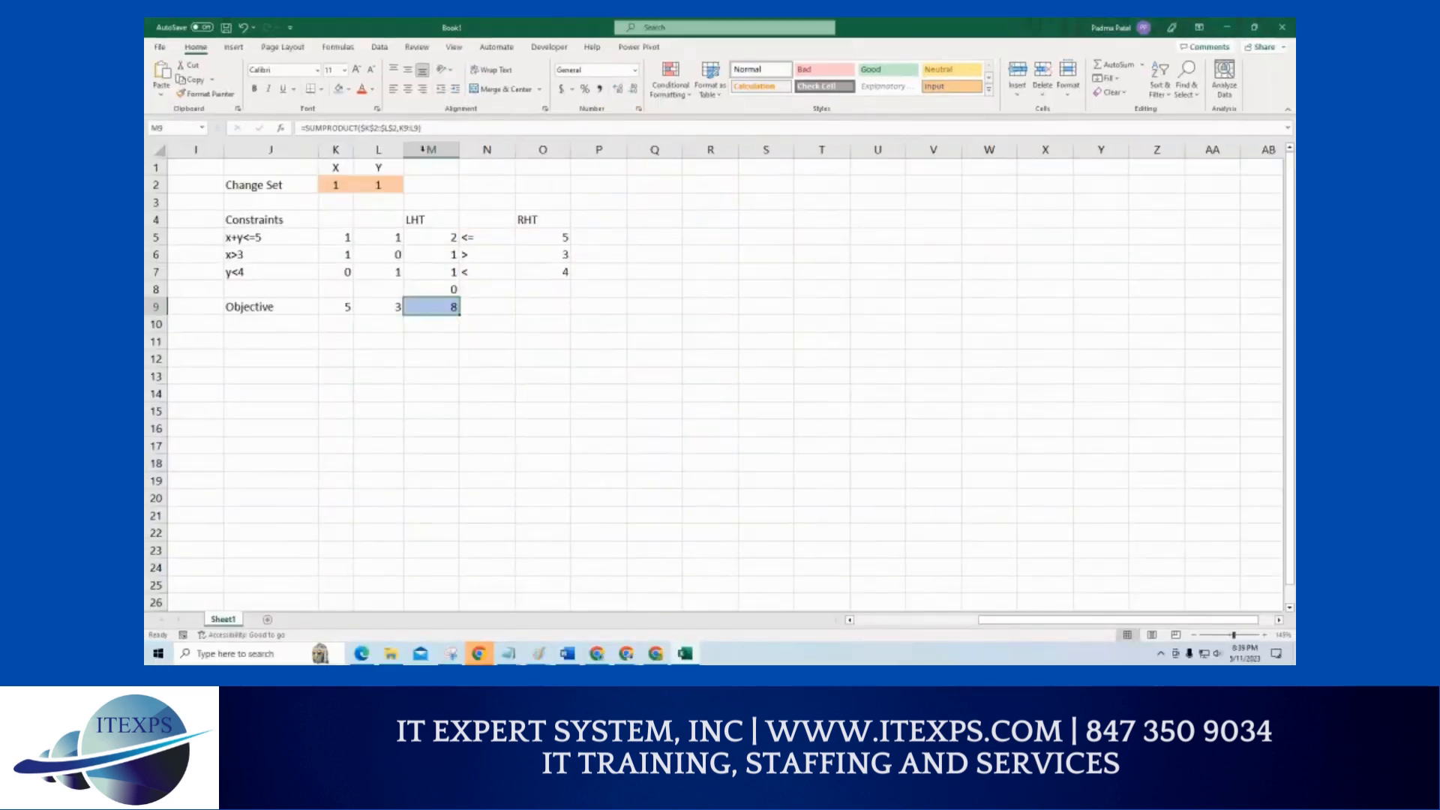
Open Solver to maximise the Objective cell M9 and set the changing variable cells to K2:L2.
{"action": "left_click", "coordinate": [379, 46]}
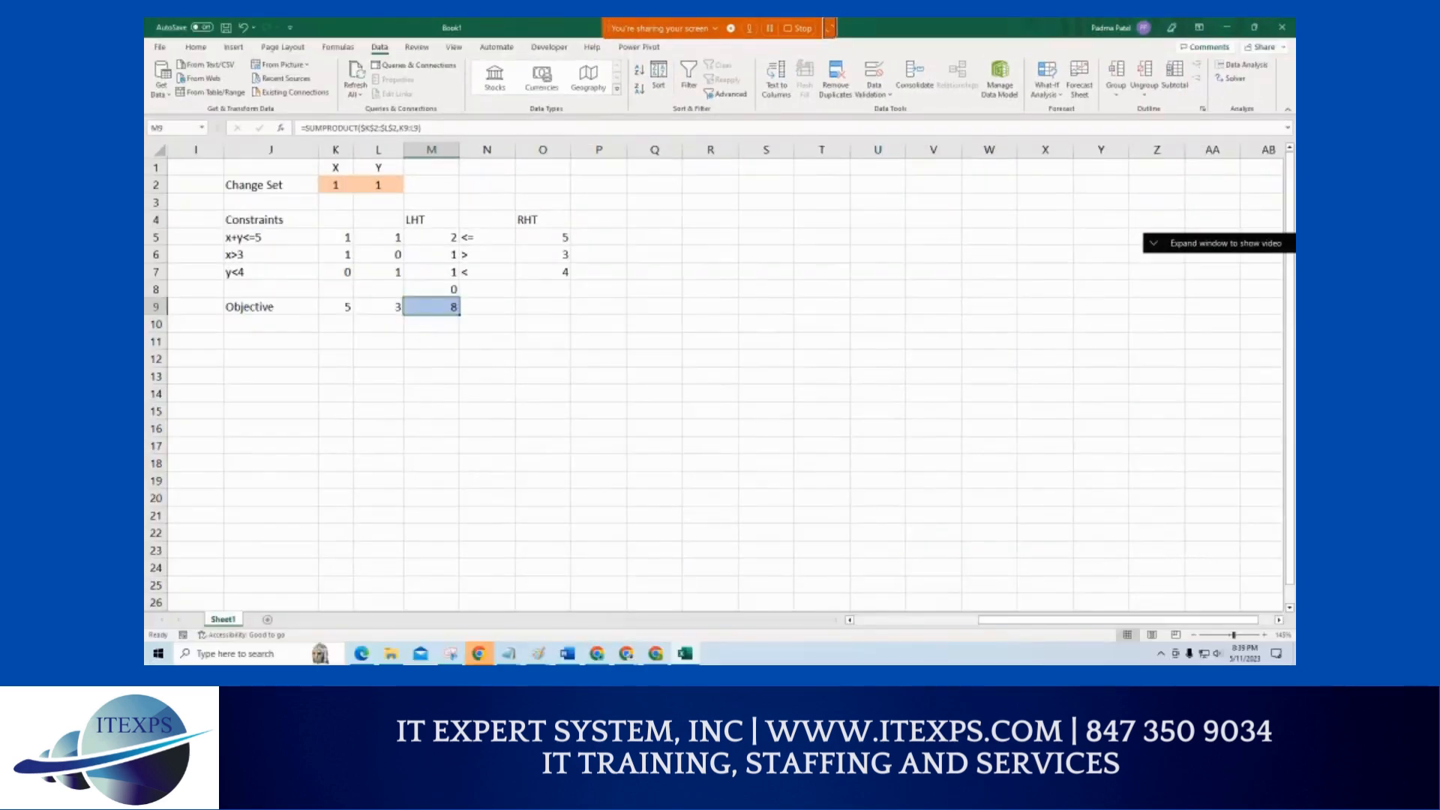
{"action": "mouse_move", "coordinate": [357, 71]}
{"action": "left_mouse_down"}
{"action": "mouse_move", "coordinate": [402, 53]}
{"action": "mouse_move", "coordinate": [407, 285]}
{"action": "mouse_move", "coordinate": [455, 315]}
{"action": "mouse_move", "coordinate": [1020, 174]}
{"action": "mouse_move", "coordinate": [1241, 78]}
{"action": "left_mouse_up"}
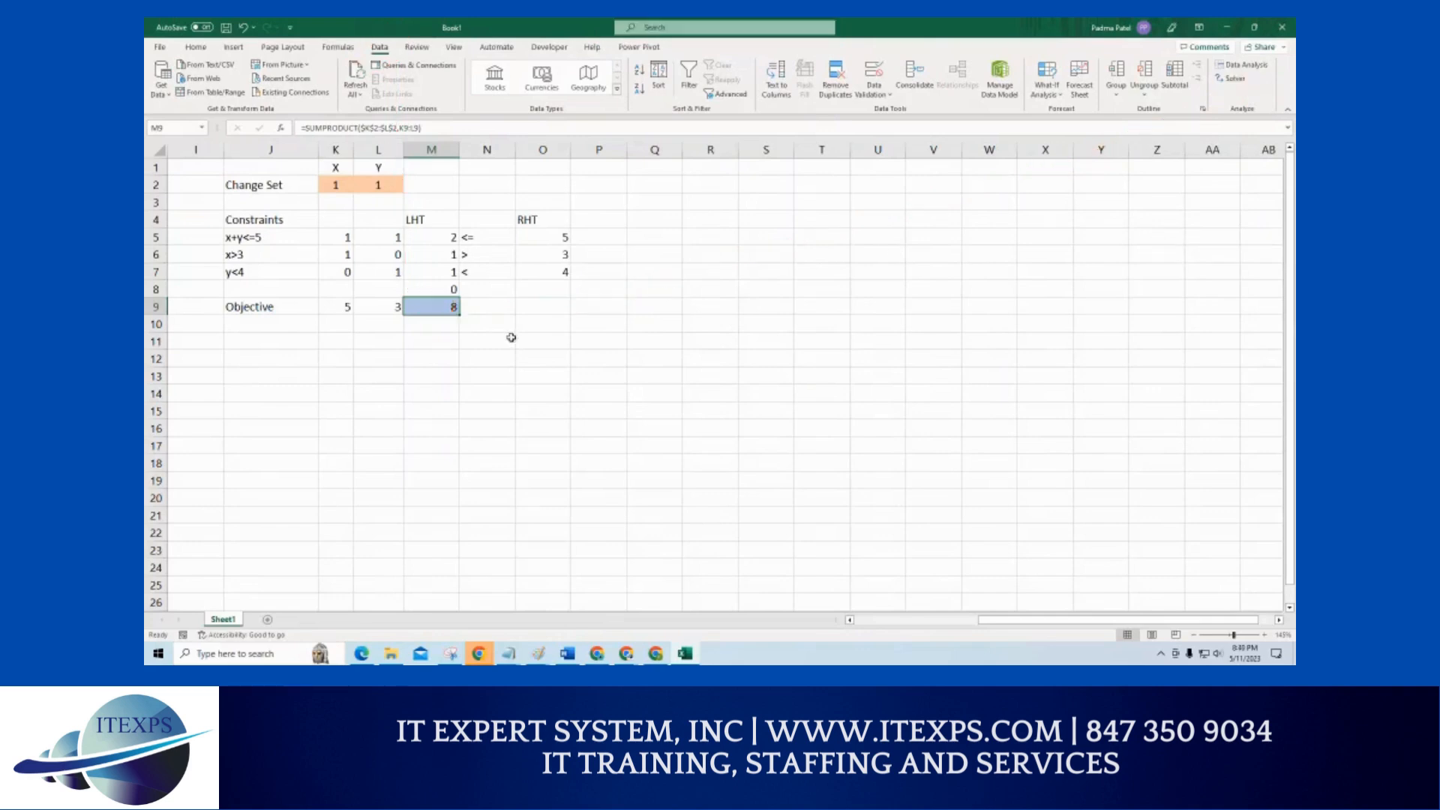
{"action": "left_click", "coordinate": [1233, 83]}
{"action": "left_click_drag", "start_coordinate": [544, 146], "coordinate": [799, 215]}
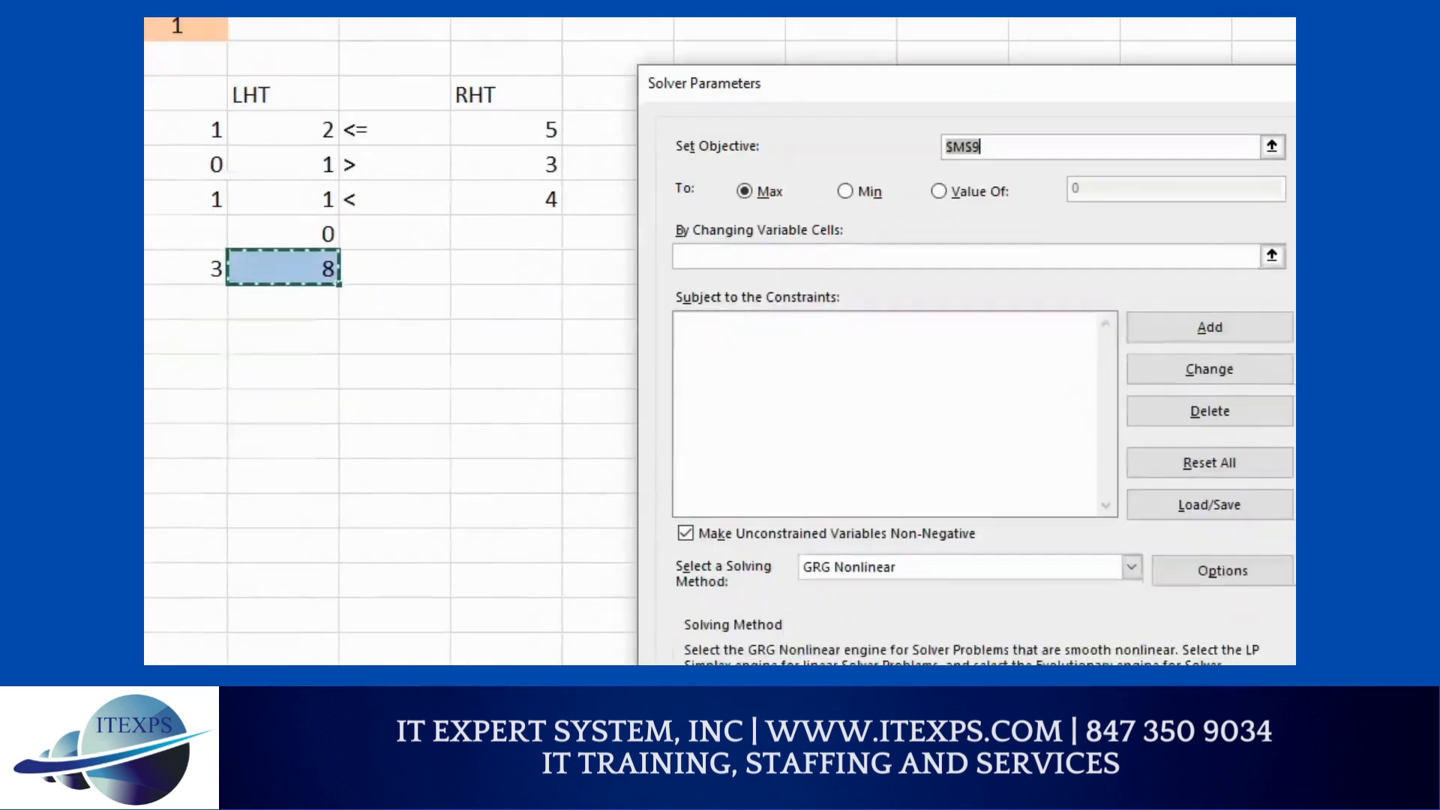
{"action": "mouse_move", "coordinate": [422, 312]}
{"action": "left_mouse_down"}
{"action": "mouse_move", "coordinate": [457, 327]}
{"action": "mouse_move", "coordinate": [753, 204]}
{"action": "mouse_move", "coordinate": [803, 229]}
{"action": "left_mouse_up"}
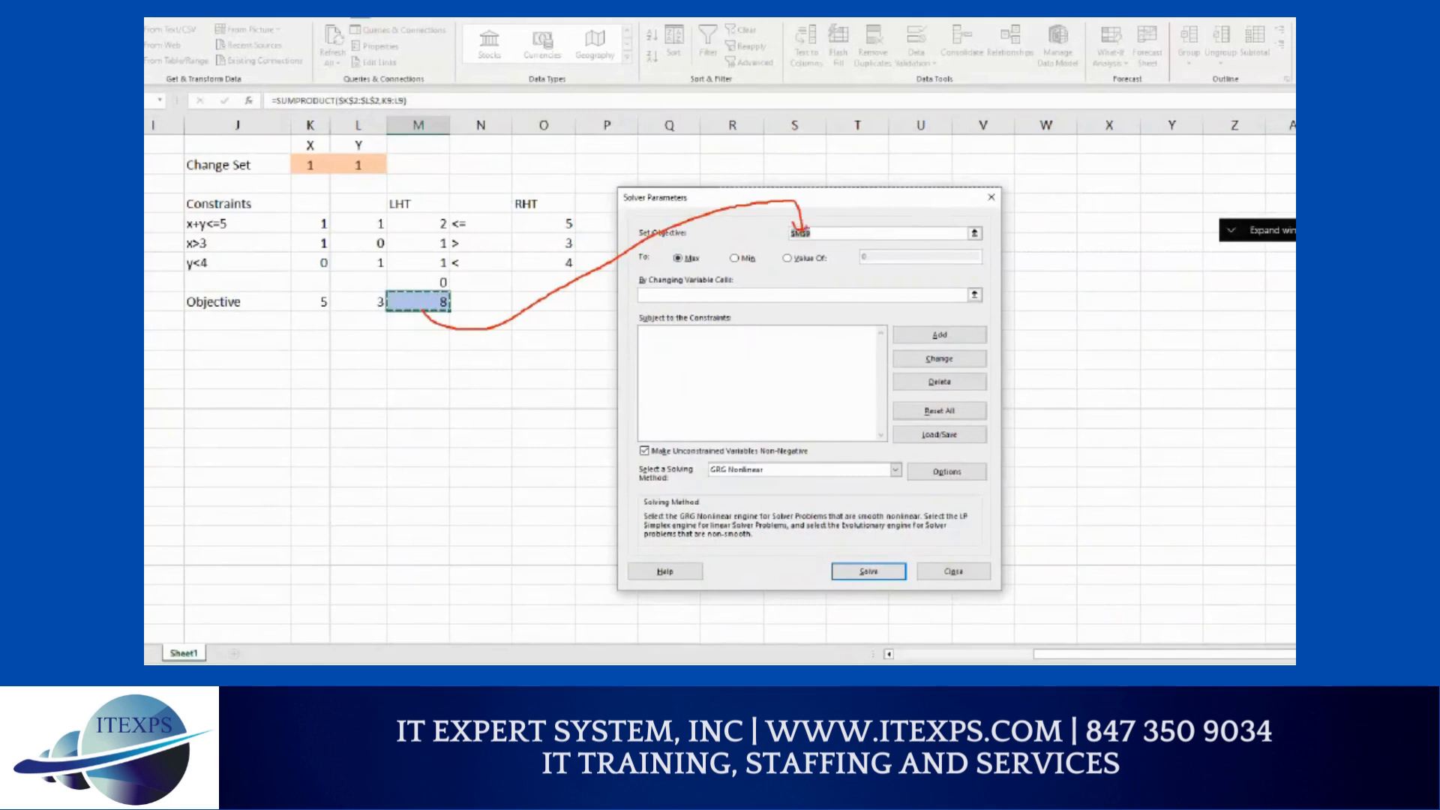
{"action": "mouse_move", "coordinate": [666, 268]}
{"action": "left_mouse_down"}
{"action": "mouse_move", "coordinate": [707, 268]}
{"action": "mouse_move", "coordinate": [690, 262]}
{"action": "mouse_move", "coordinate": [702, 253]}
{"action": "left_mouse_up"}
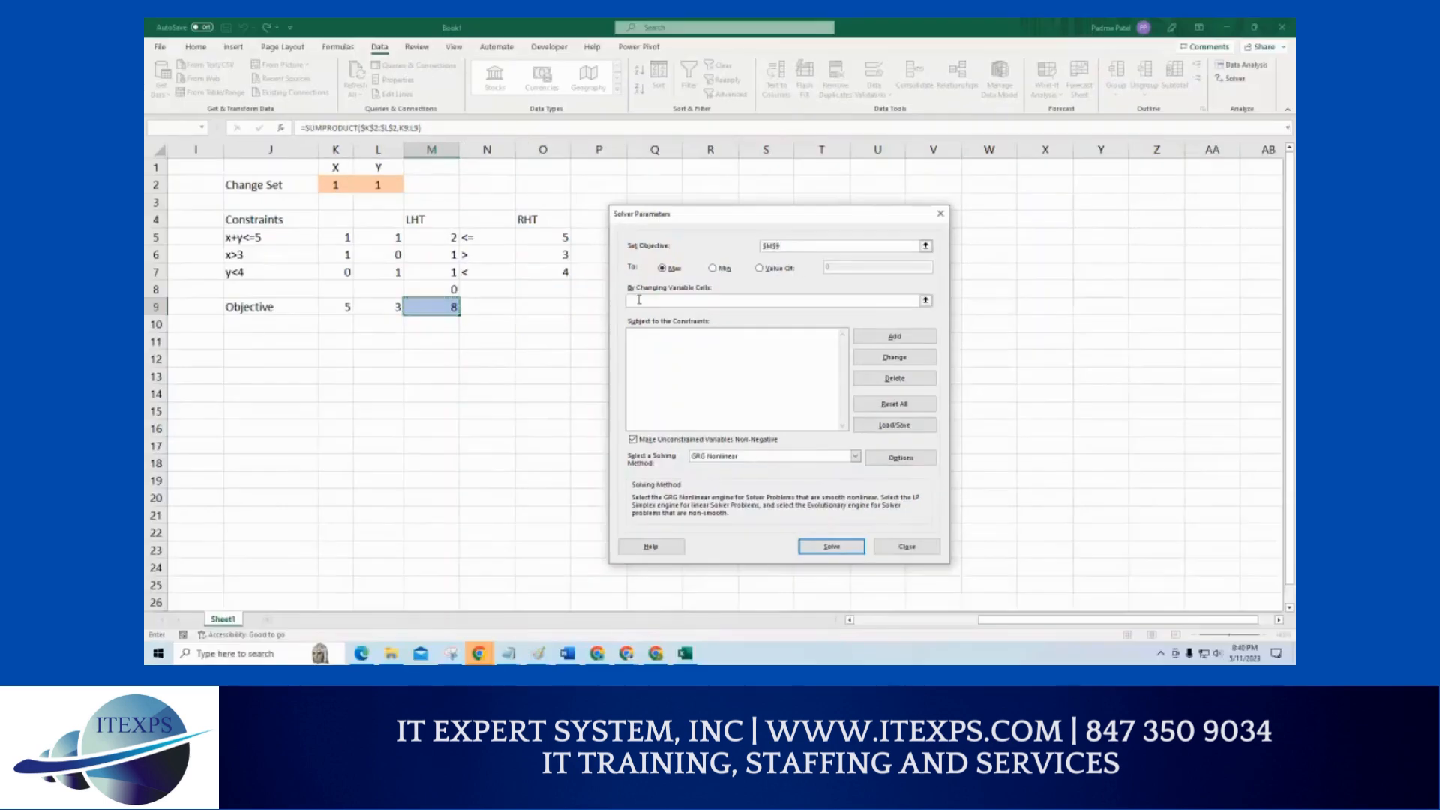
{"action": "left_click_drag", "start_coordinate": [339, 184], "coordinate": [378, 184]}
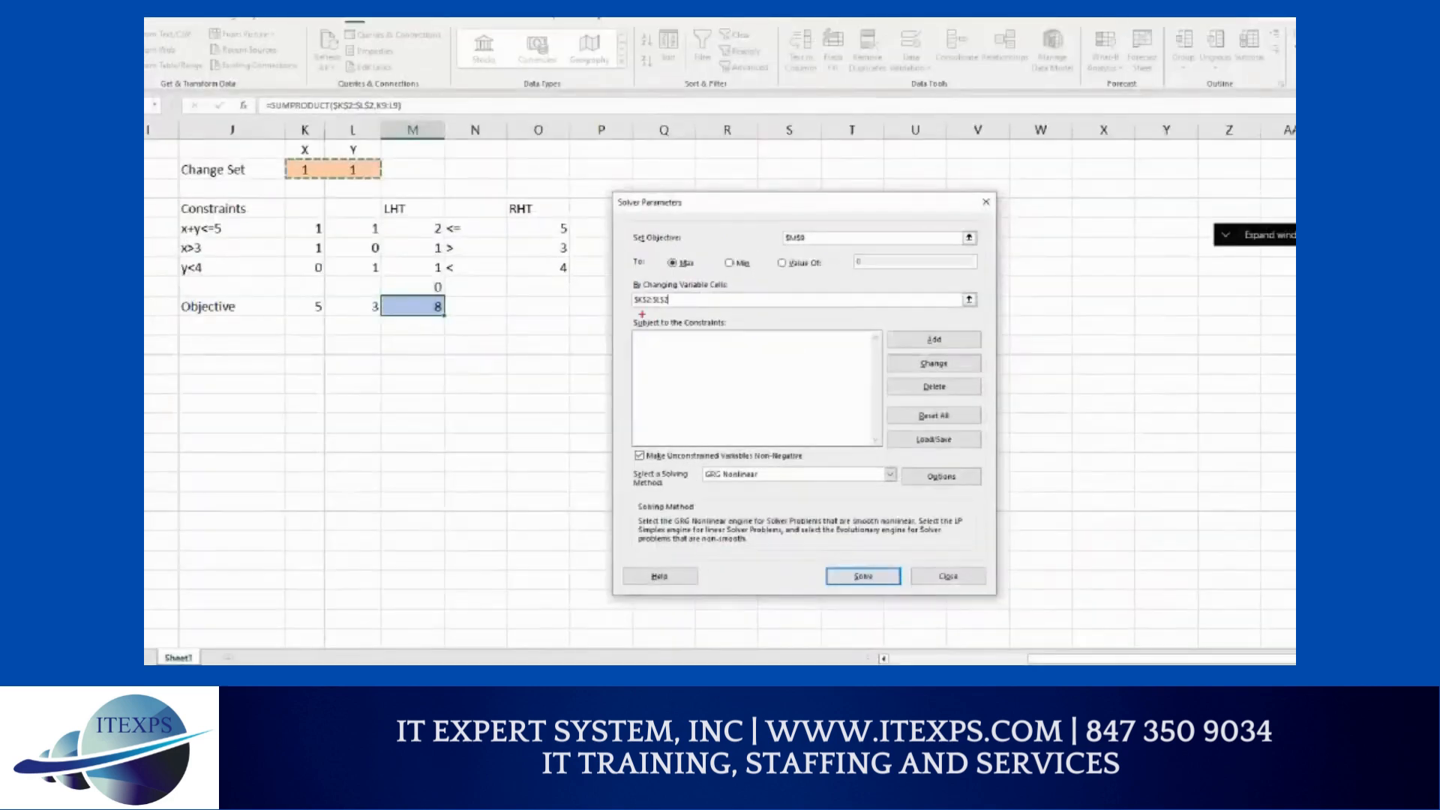
{"action": "mouse_move", "coordinate": [642, 314]}
{"action": "left_mouse_down"}
{"action": "mouse_move", "coordinate": [479, 161]}
{"action": "mouse_move", "coordinate": [389, 154]}
{"action": "mouse_move", "coordinate": [353, 179]}
{"action": "mouse_move", "coordinate": [367, 179]}
{"action": "left_mouse_up"}
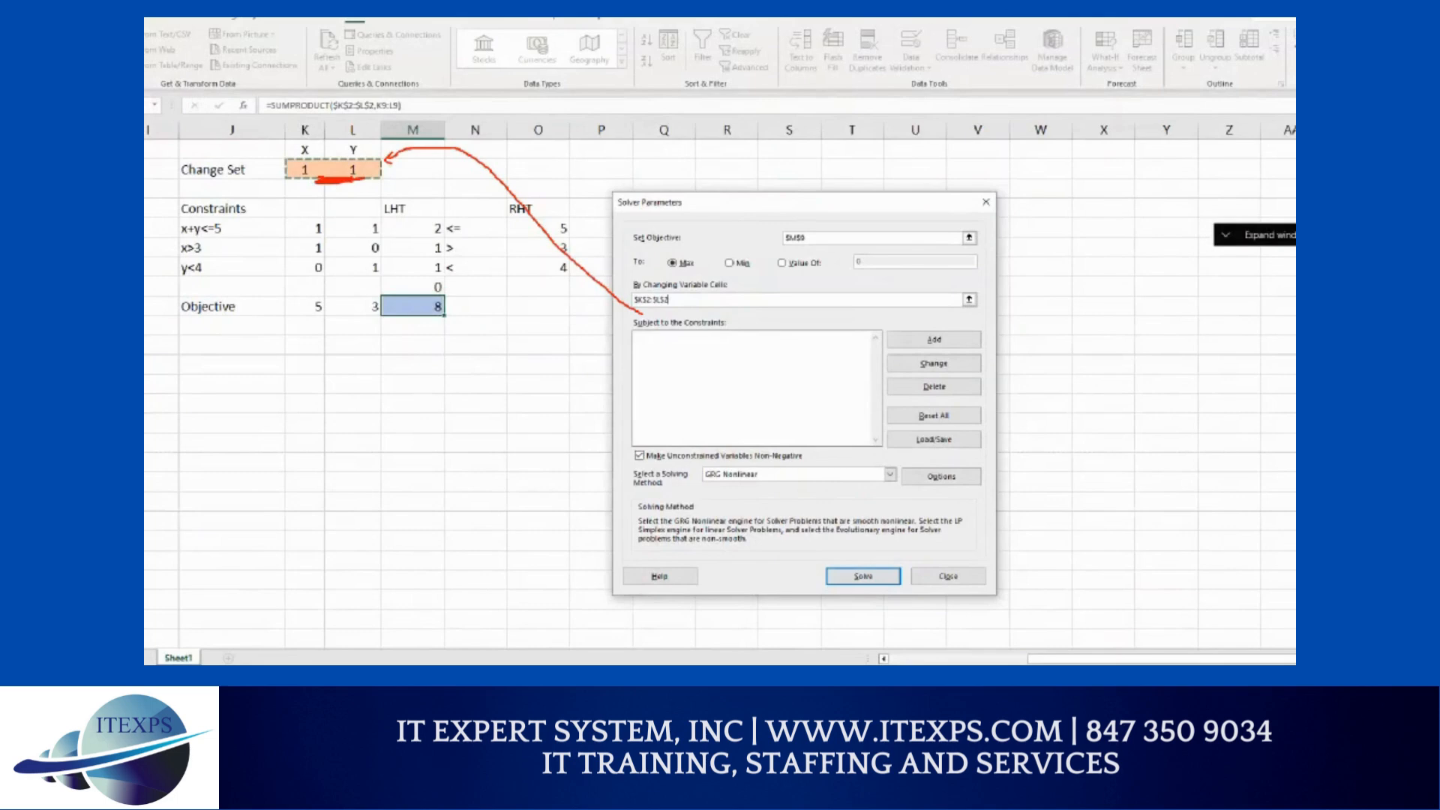
{"action": "mouse_move", "coordinate": [296, 161]}
{"action": "left_mouse_down"}
{"action": "mouse_move", "coordinate": [315, 178]}
{"action": "mouse_move", "coordinate": [376, 150]}
{"action": "mouse_move", "coordinate": [360, 184]}
{"action": "mouse_move", "coordinate": [308, 168]}
{"action": "left_mouse_up"}
{"action": "mouse_move", "coordinate": [415, 306]}
{"action": "left_mouse_down"}
{"action": "mouse_move", "coordinate": [431, 334]}
{"action": "mouse_move", "coordinate": [424, 296]}
{"action": "mouse_move", "coordinate": [344, 330]}
{"action": "left_mouse_up"}
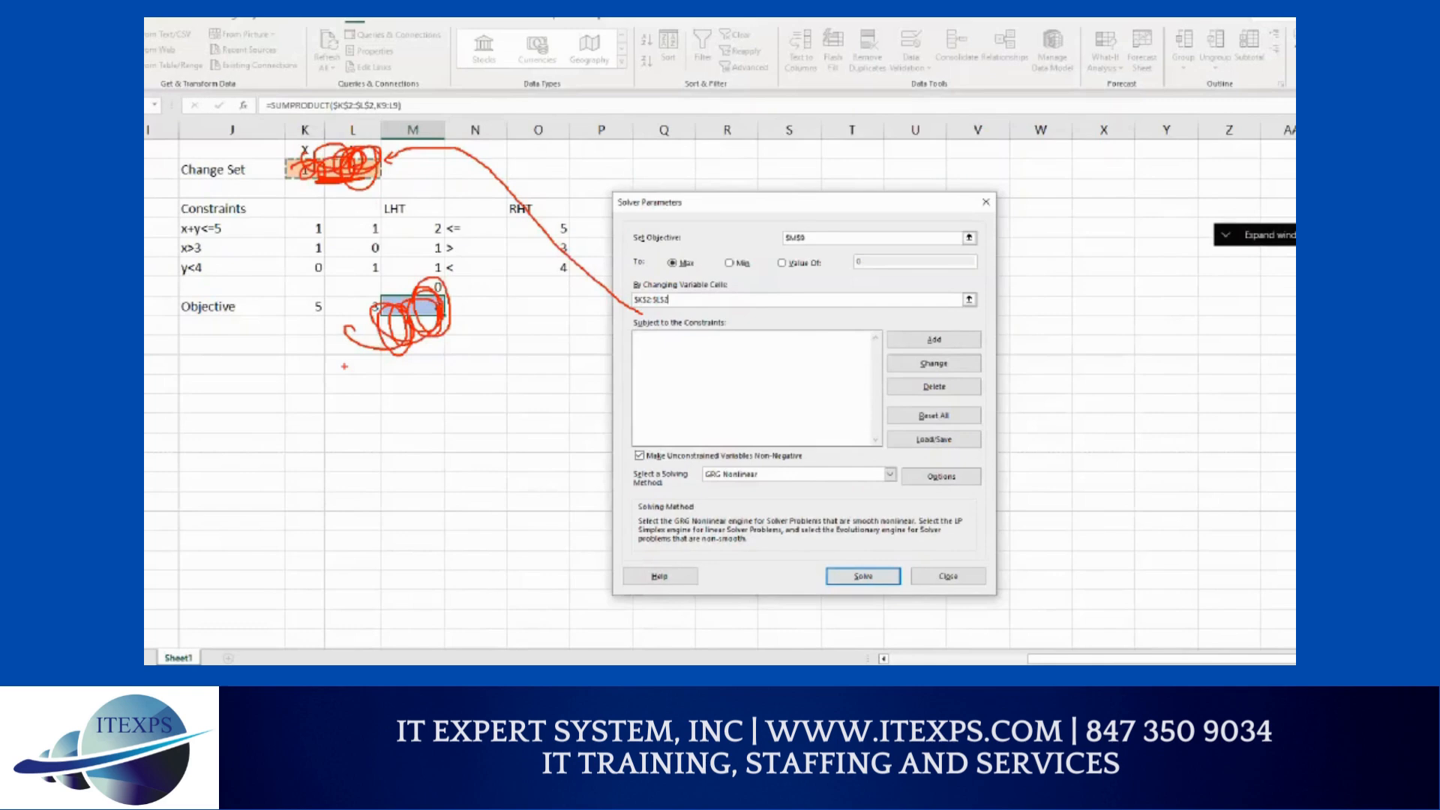
{"action": "left_click_drag", "start_coordinate": [718, 218], "coordinate": [790, 195]}
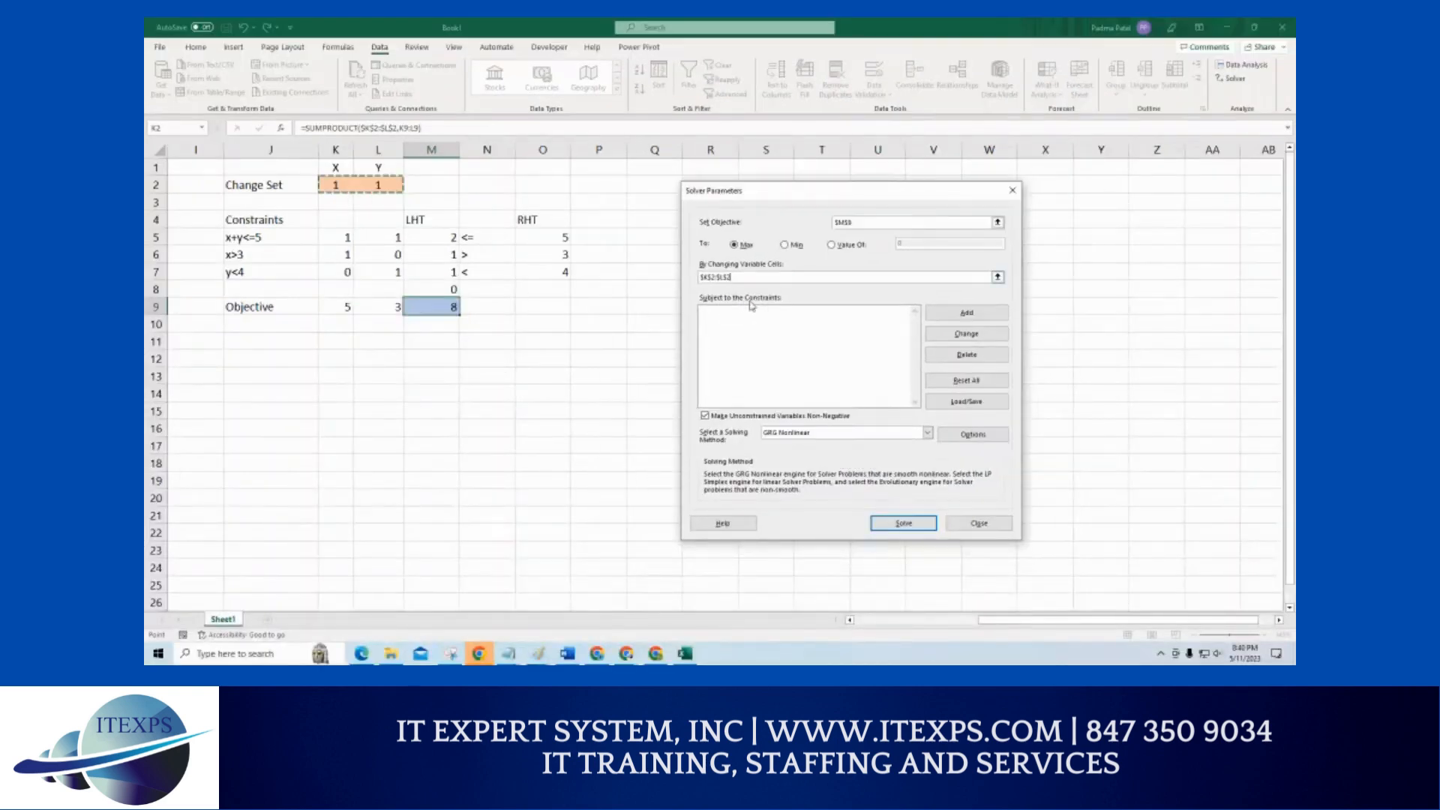
Add a Solver constraint requiring the x+y<=5 result M5 to be <= its limit O5.
{"action": "left_click", "coordinate": [967, 313]}
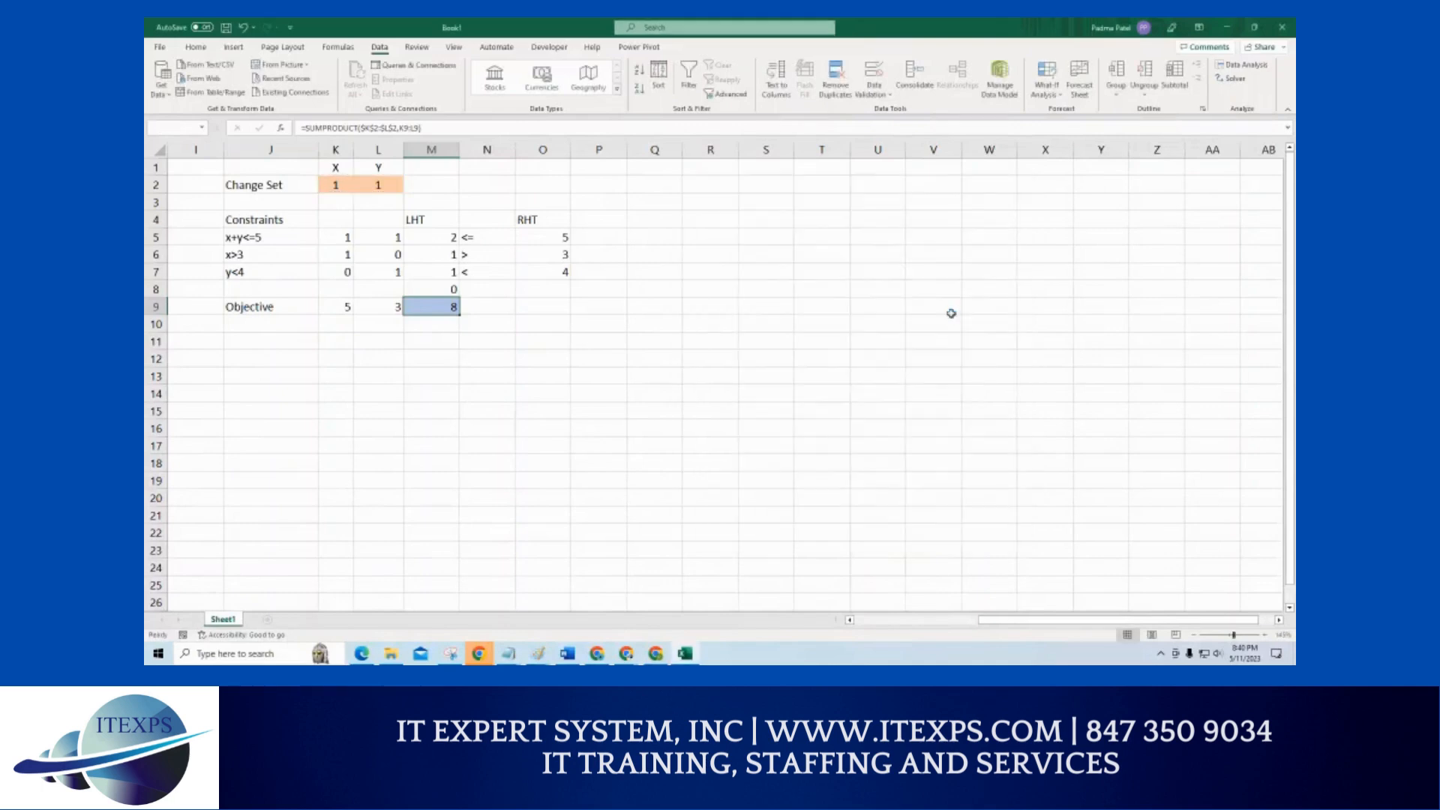
{"action": "left_click", "coordinate": [450, 238]}
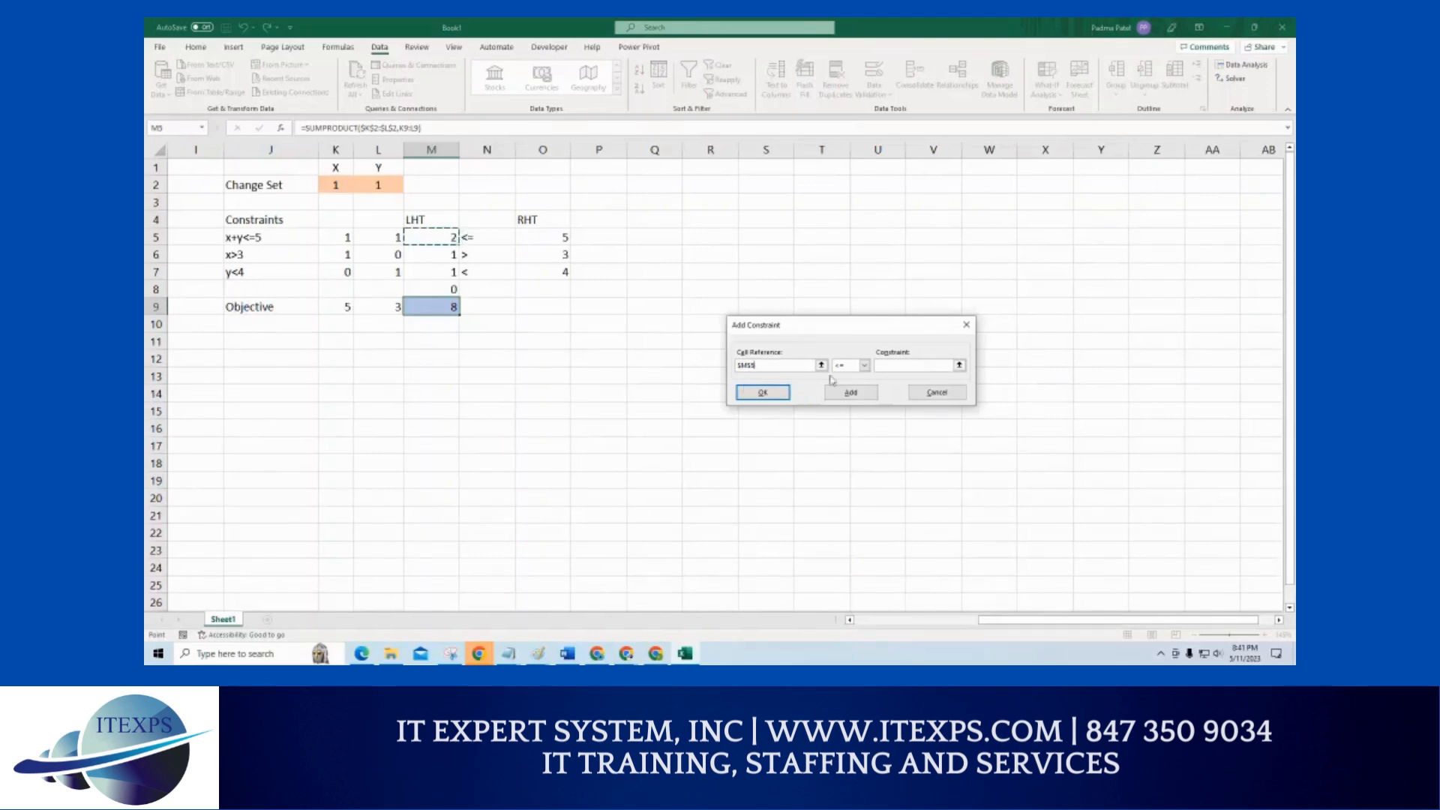
{"action": "left_click", "coordinate": [897, 364]}
{"action": "left_click", "coordinate": [562, 237]}
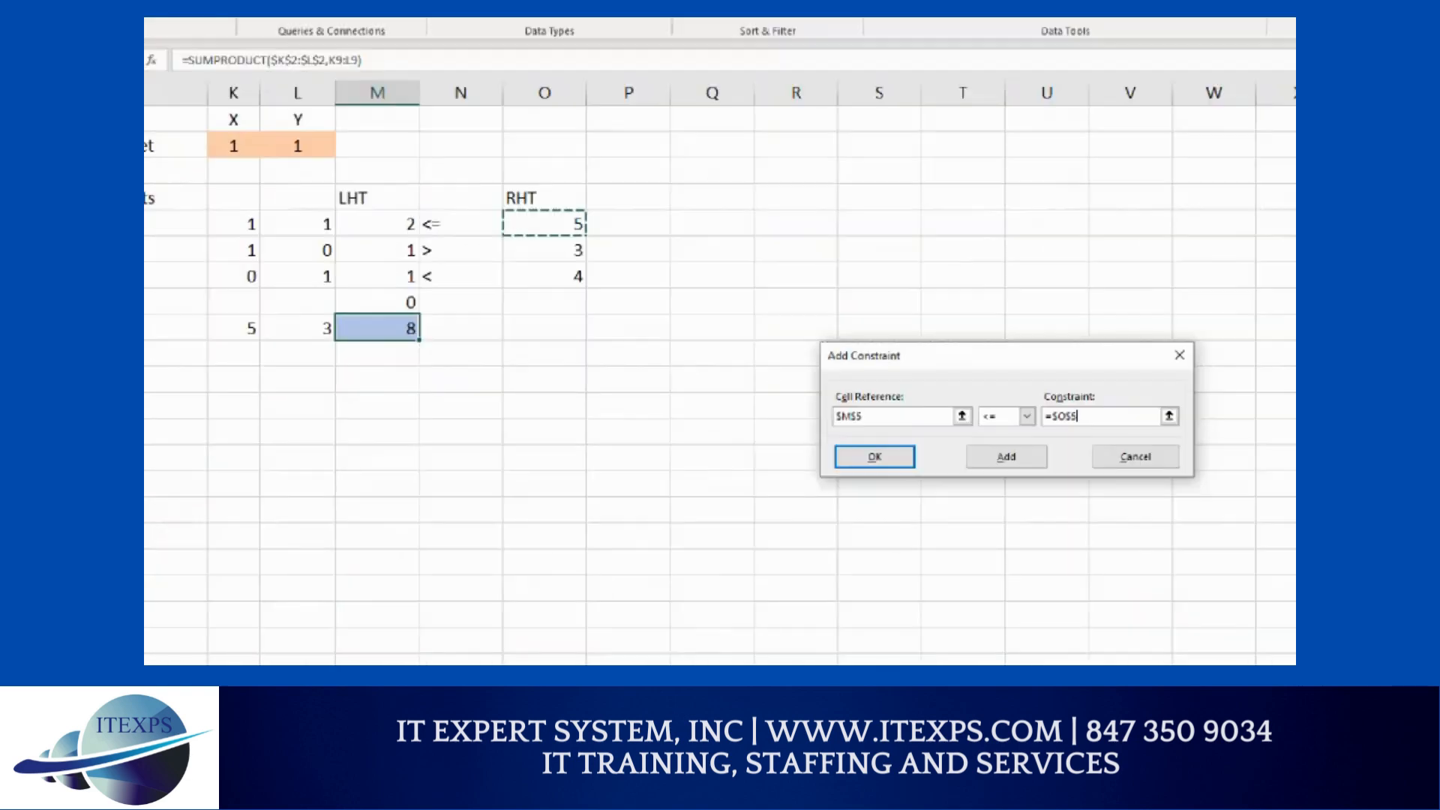
{"action": "mouse_move", "coordinate": [409, 210]}
{"action": "left_mouse_down"}
{"action": "mouse_move", "coordinate": [379, 226]}
{"action": "mouse_move", "coordinate": [781, 314]}
{"action": "mouse_move", "coordinate": [832, 401]}
{"action": "left_mouse_up"}
{"action": "mouse_move", "coordinate": [430, 213]}
{"action": "left_mouse_down"}
{"action": "mouse_move", "coordinate": [484, 186]}
{"action": "mouse_move", "coordinate": [945, 244]}
{"action": "mouse_move", "coordinate": [992, 422]}
{"action": "left_mouse_up"}
{"action": "mouse_move", "coordinate": [537, 215]}
{"action": "left_mouse_down"}
{"action": "mouse_move", "coordinate": [945, 245]}
{"action": "mouse_move", "coordinate": [1069, 364]}
{"action": "mouse_move", "coordinate": [1078, 417]}
{"action": "left_mouse_up"}
{"action": "mouse_move", "coordinate": [843, 467]}
{"action": "left_mouse_down"}
{"action": "mouse_move", "coordinate": [862, 431]}
{"action": "mouse_move", "coordinate": [842, 450]}
{"action": "left_mouse_up"}
{"action": "key", "text": "Escape"}
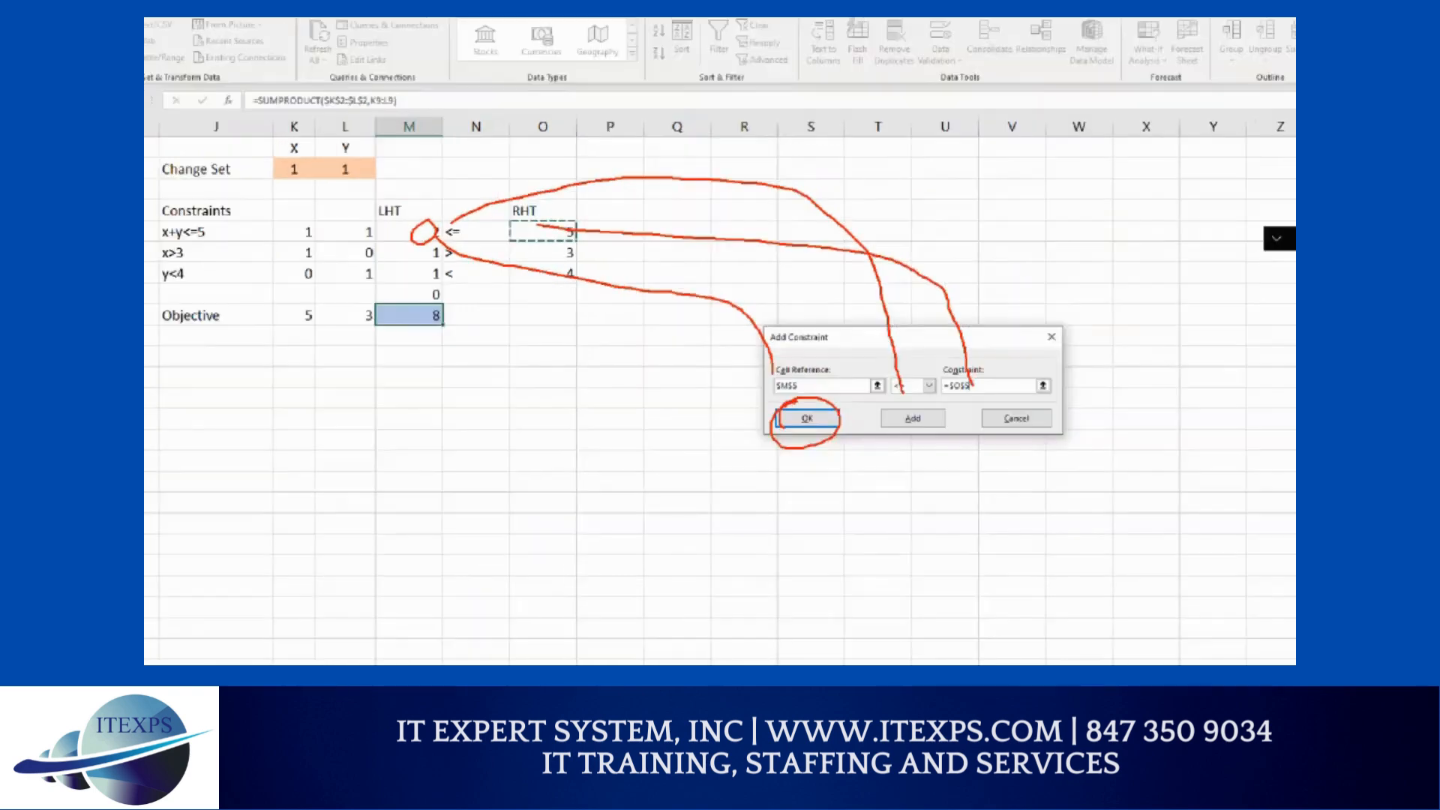
{"action": "left_click", "coordinate": [869, 456]}
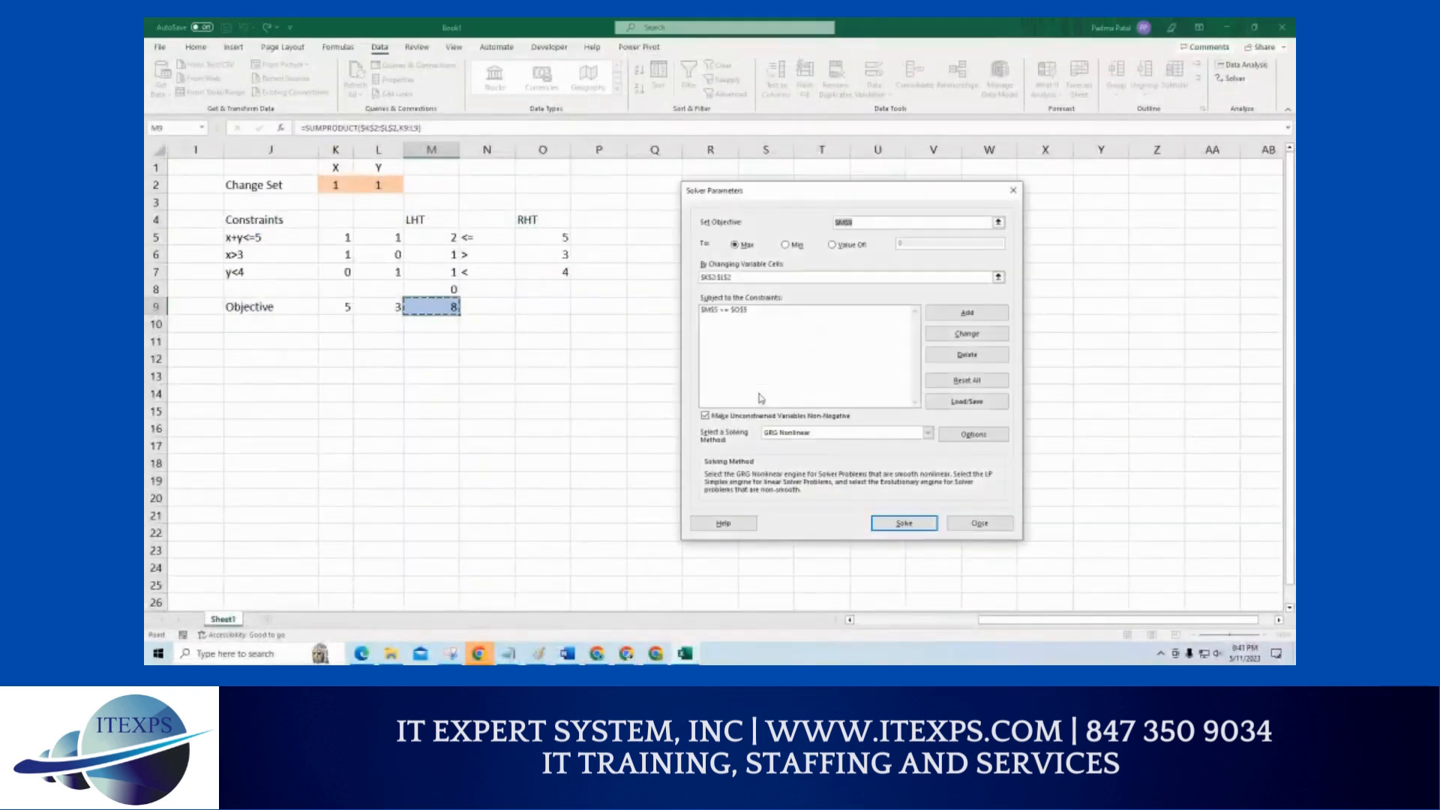
Add a constraint requiring the x>3 result M6 to be >= its limit O6.
{"action": "left_click", "coordinate": [940, 316]}
{"action": "left_click", "coordinate": [454, 255]}
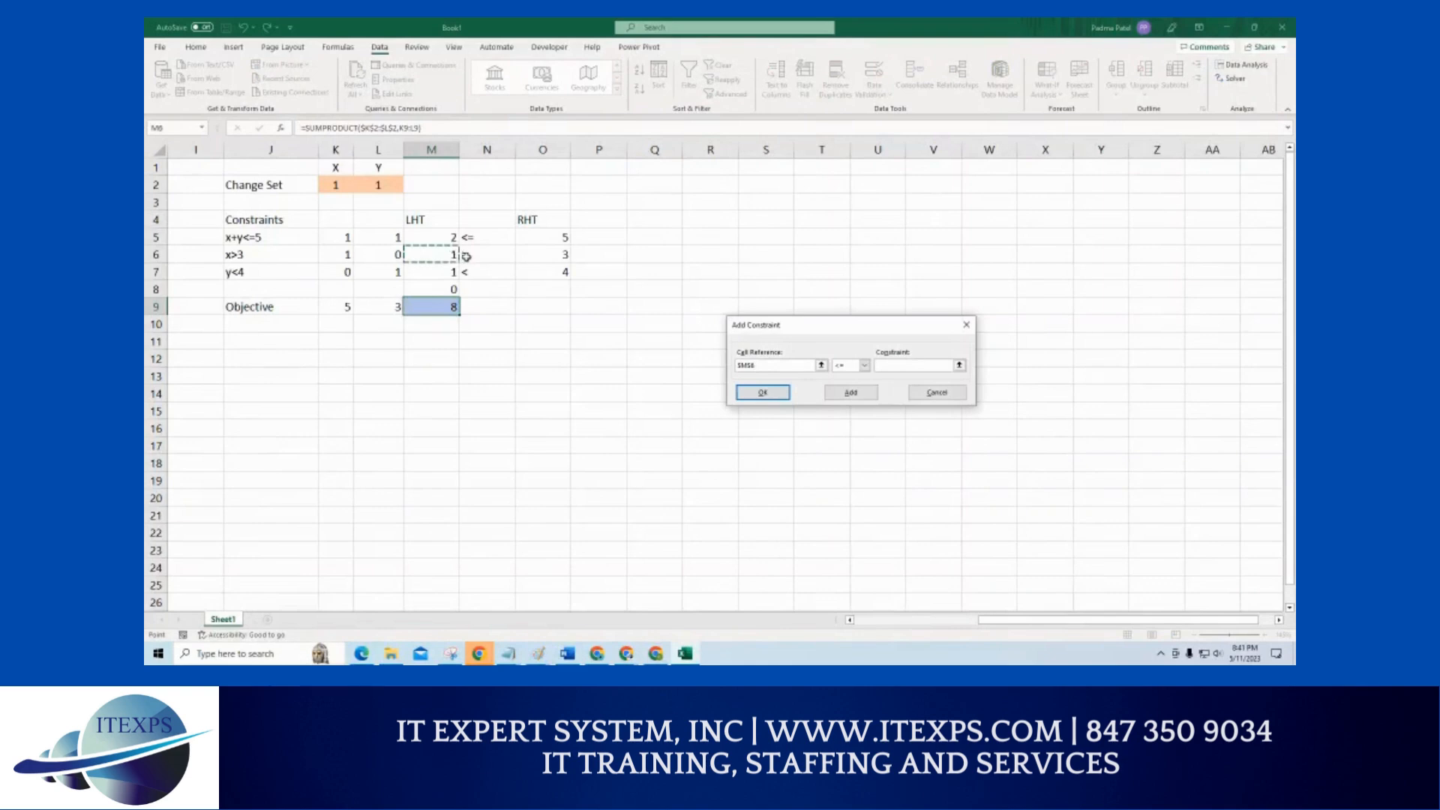
{"action": "left_click", "coordinate": [864, 366]}
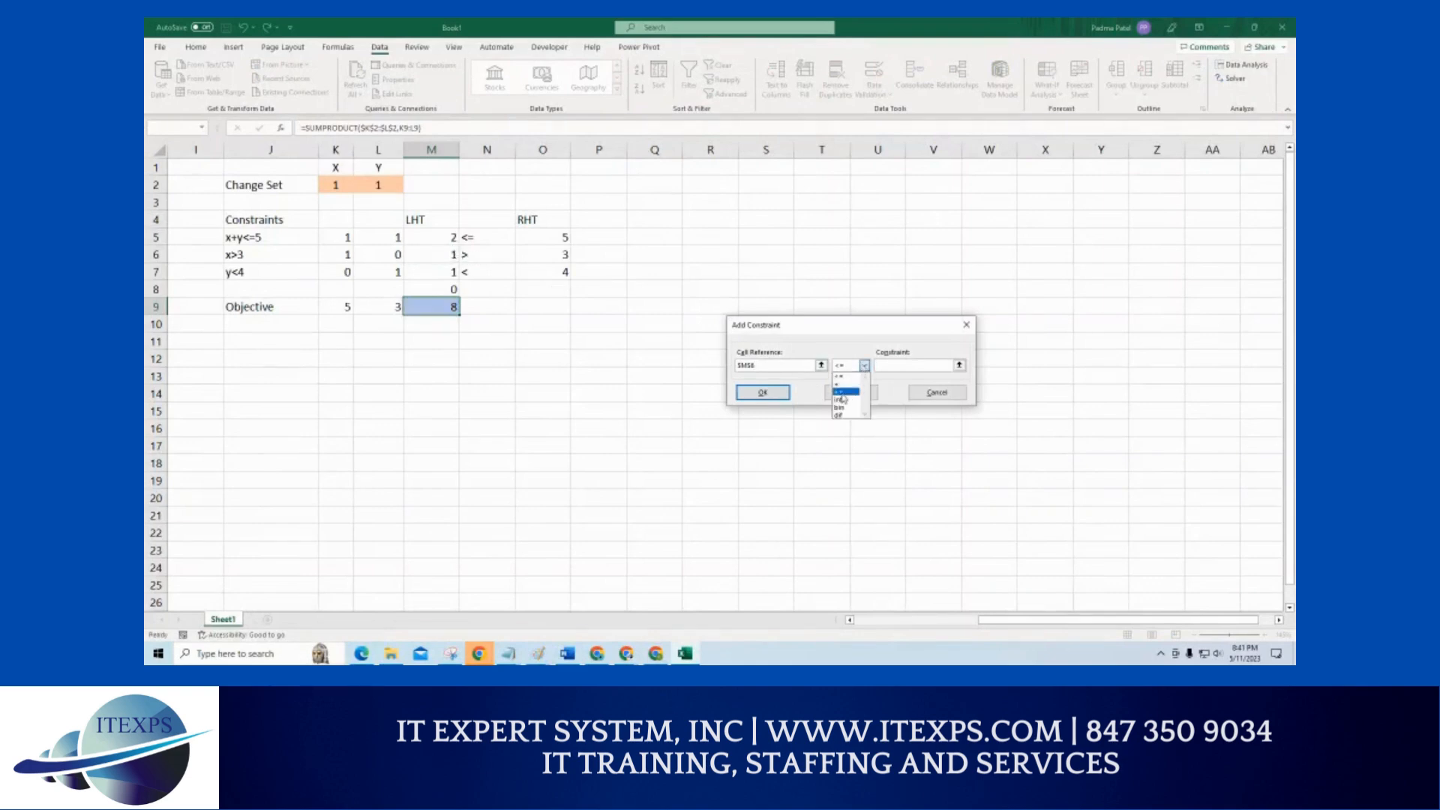
{"action": "left_click", "coordinate": [840, 392]}
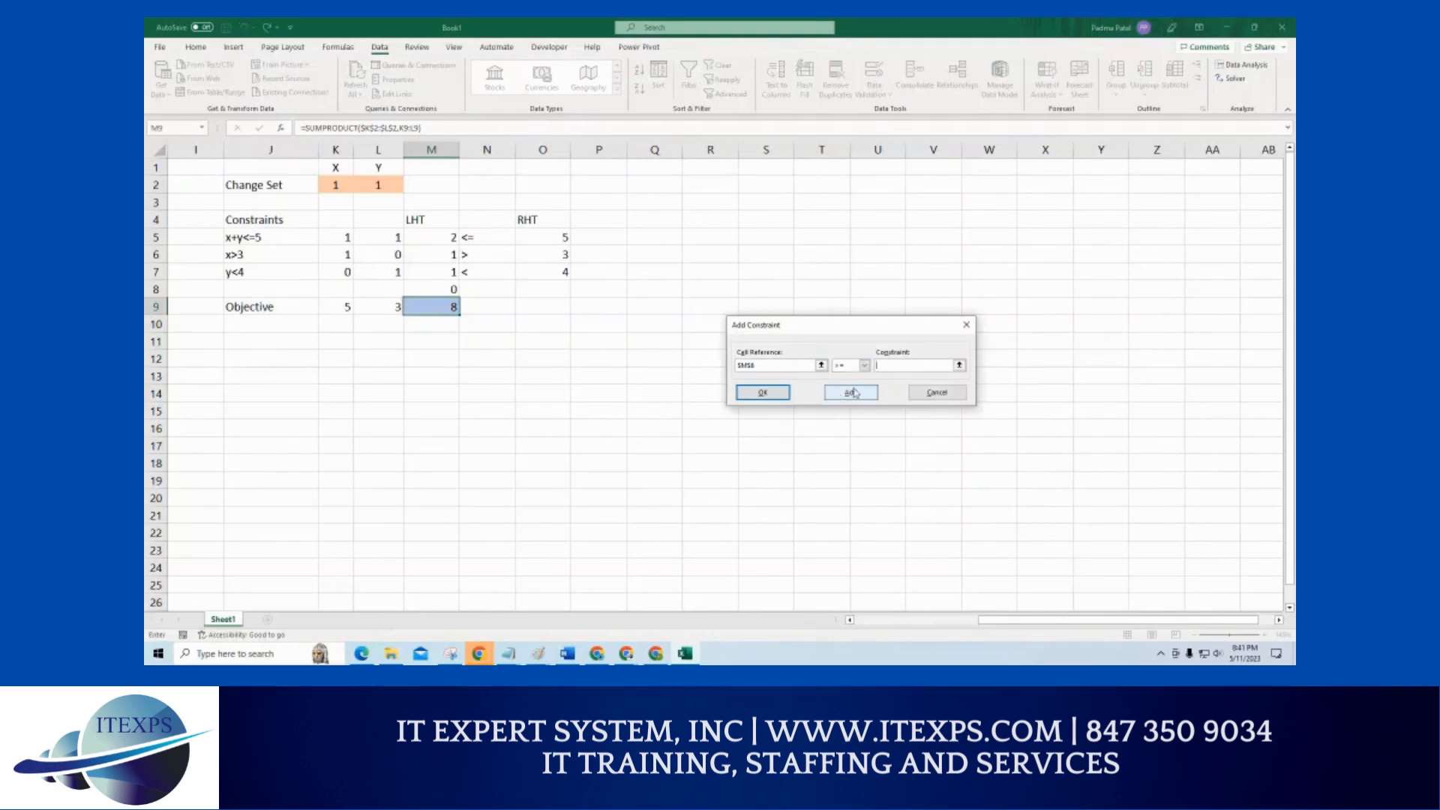
{"action": "left_click", "coordinate": [560, 257]}
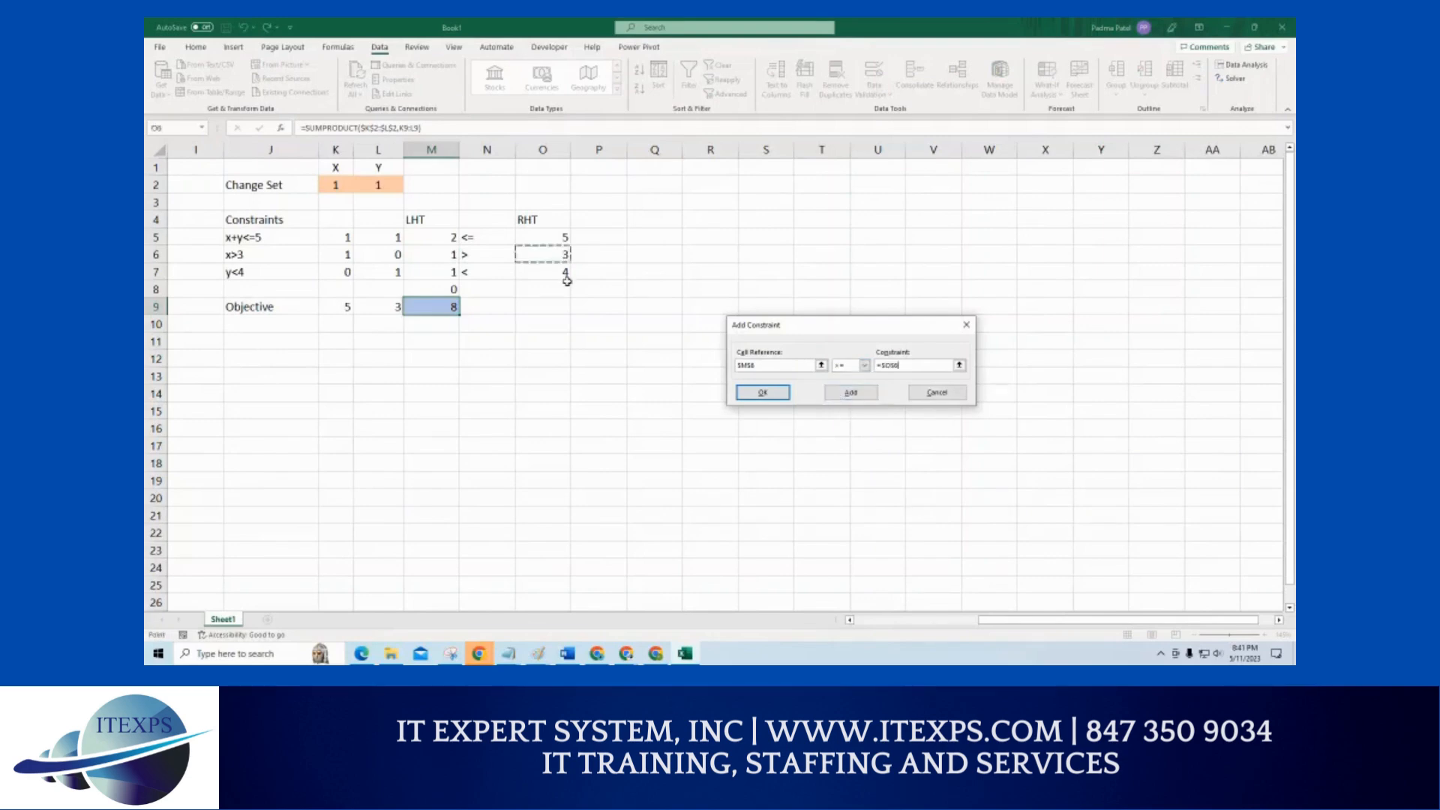
{"action": "left_click", "coordinate": [833, 392]}
Add a constraint requiring the y<4 result M7 to be <= its limit O7 and finish adding constraints.
{"action": "left_click", "coordinate": [454, 273]}
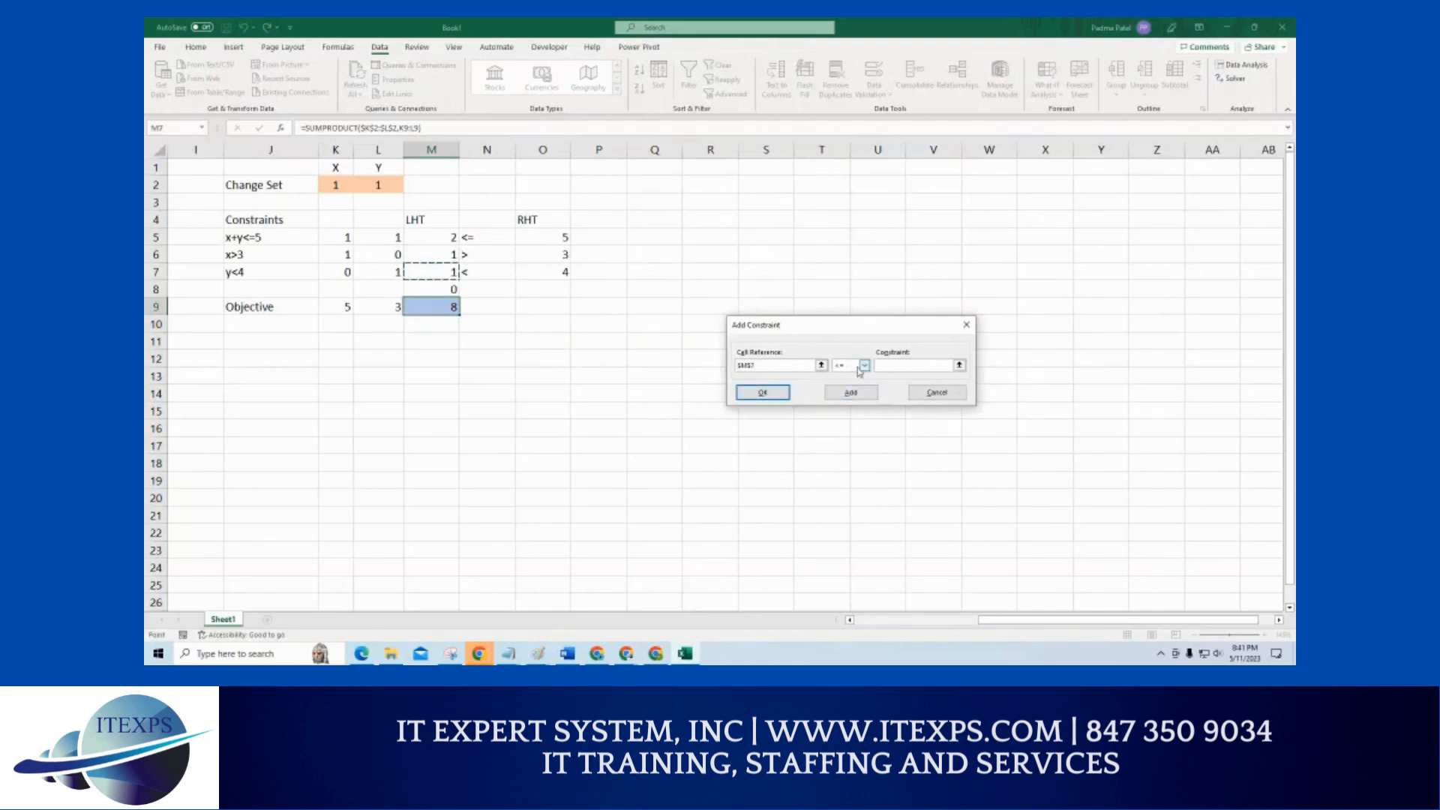
{"action": "left_click", "coordinate": [883, 366]}
{"action": "left_click", "coordinate": [564, 275]}
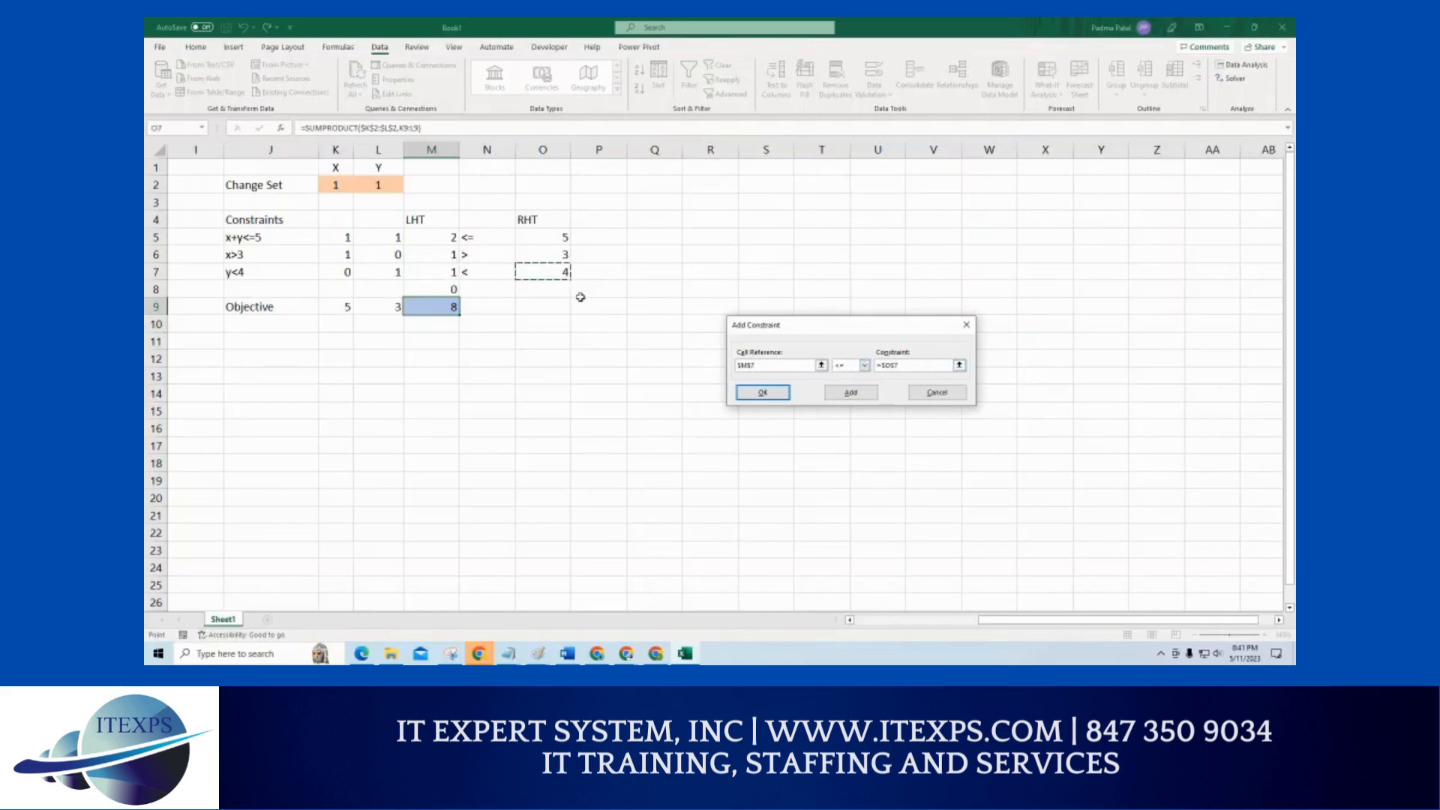
{"action": "left_click", "coordinate": [762, 393]}
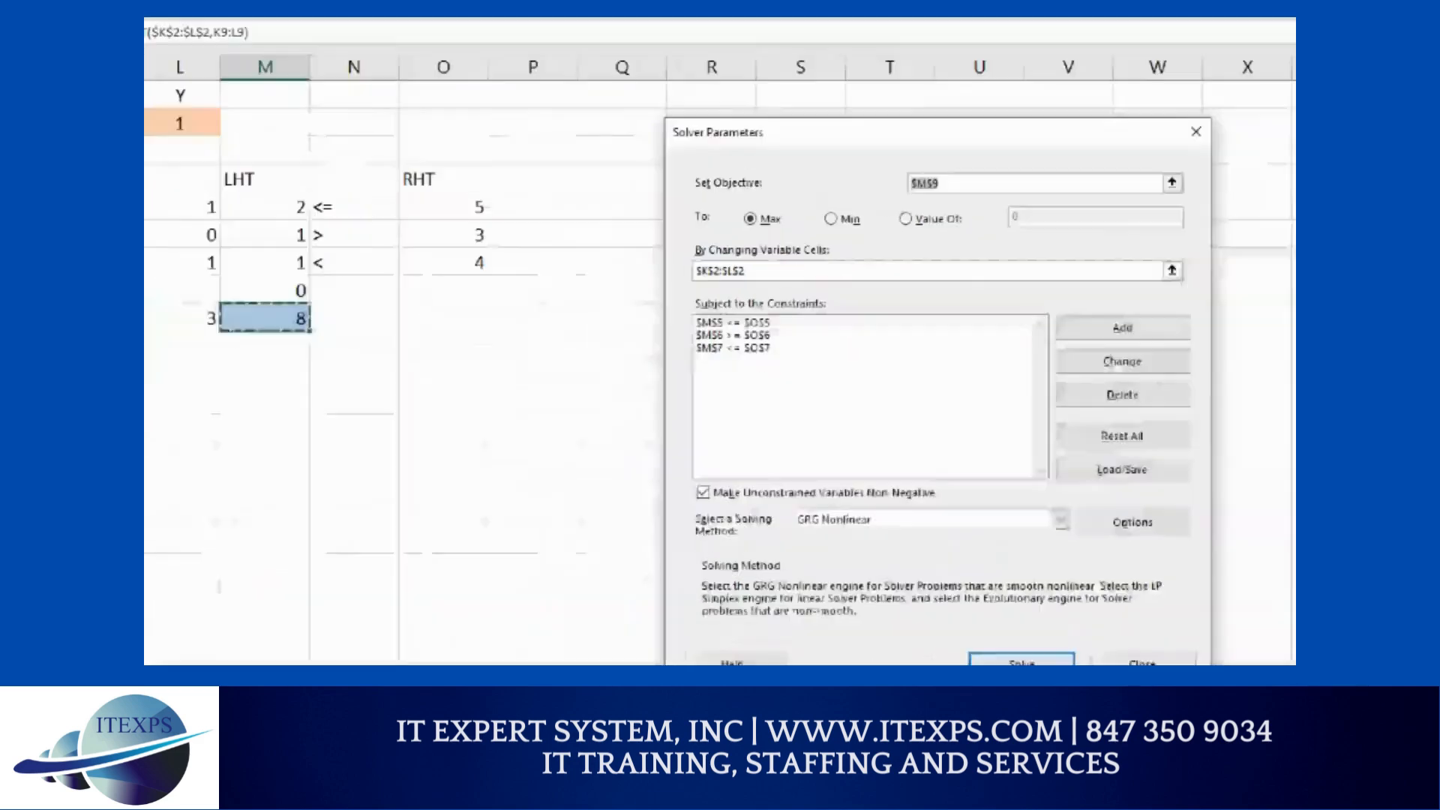
Set the Solver solving method to Simplex LP.
{"action": "mouse_move", "coordinate": [409, 310]}
{"action": "left_mouse_down"}
{"action": "mouse_move", "coordinate": [843, 172]}
{"action": "mouse_move", "coordinate": [854, 219]}
{"action": "left_mouse_up"}
{"action": "left_click_drag", "start_coordinate": [736, 233], "coordinate": [761, 226]}
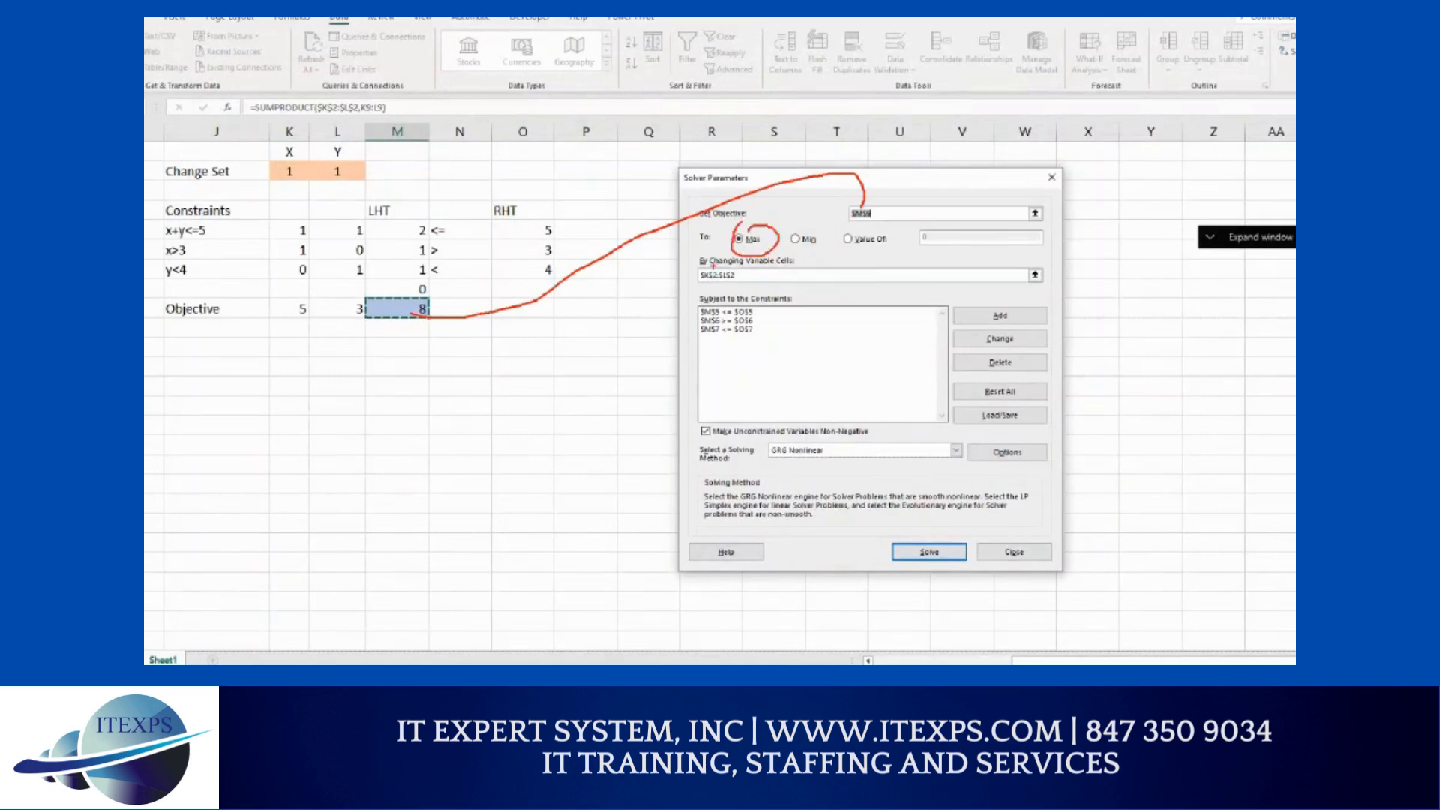
{"action": "left_click_drag", "start_coordinate": [690, 276], "coordinate": [379, 173]}
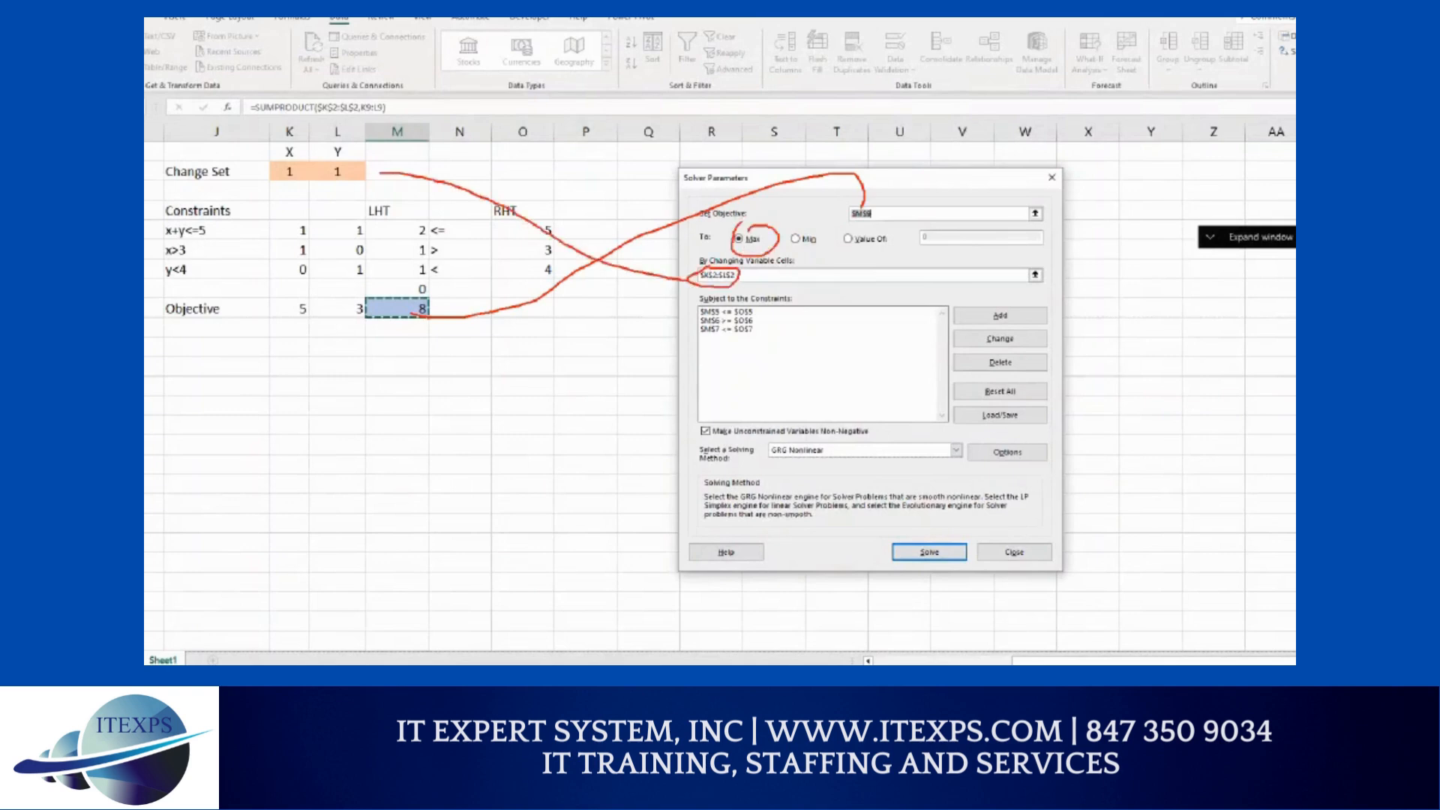
{"action": "mouse_move", "coordinate": [436, 212]}
{"action": "left_mouse_down"}
{"action": "mouse_move", "coordinate": [415, 275]}
{"action": "mouse_move", "coordinate": [538, 288]}
{"action": "mouse_move", "coordinate": [560, 255]}
{"action": "mouse_move", "coordinate": [426, 213]}
{"action": "left_mouse_up"}
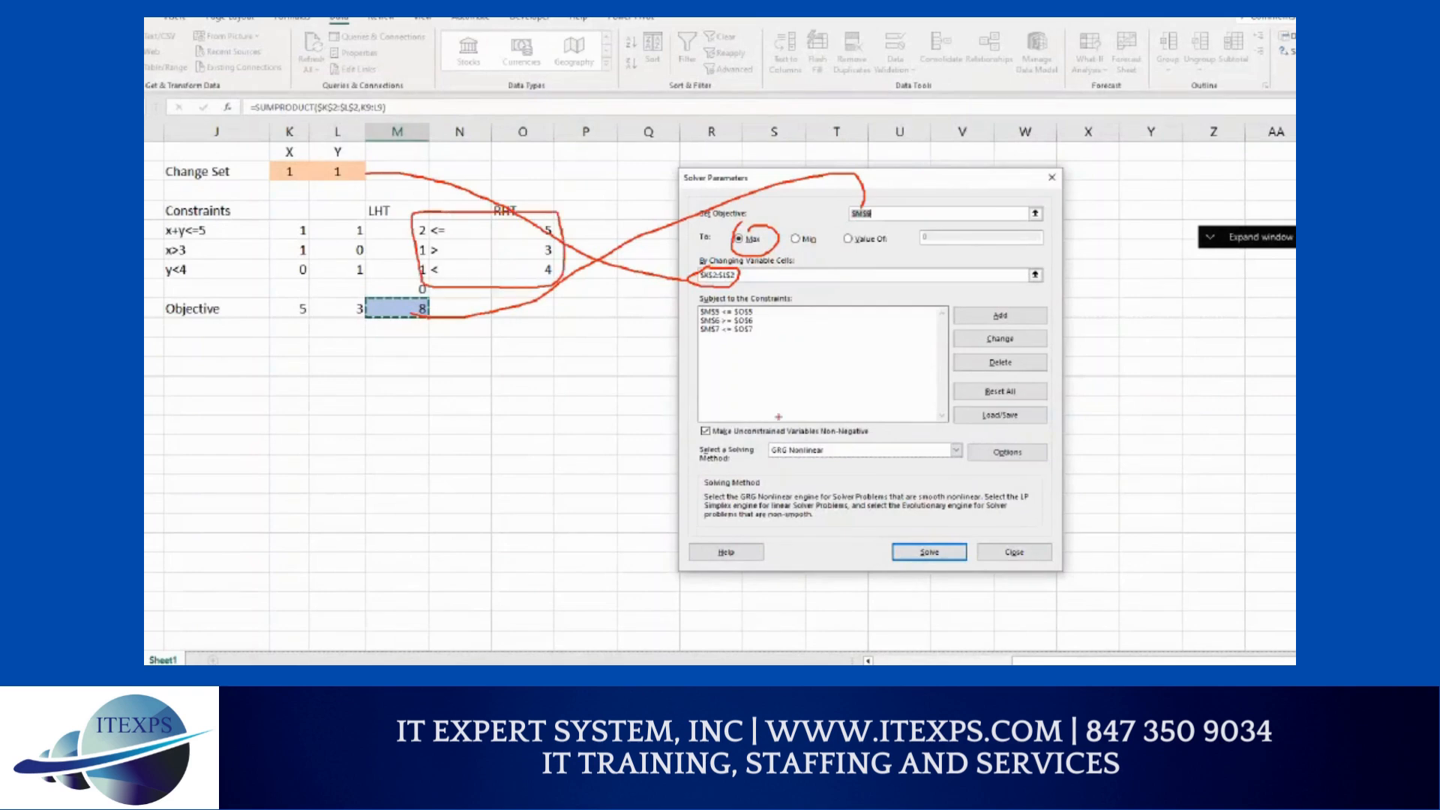
{"action": "mouse_move", "coordinate": [766, 442]}
{"action": "left_mouse_down"}
{"action": "mouse_move", "coordinate": [821, 458]}
{"action": "mouse_move", "coordinate": [773, 441]}
{"action": "left_mouse_up"}
{"action": "mouse_move", "coordinate": [428, 471]}
{"action": "left_mouse_down"}
{"action": "mouse_move", "coordinate": [403, 517]}
{"action": "mouse_move", "coordinate": [544, 453]}
{"action": "left_mouse_up"}
{"action": "mouse_move", "coordinate": [547, 431]}
{"action": "left_mouse_down"}
{"action": "mouse_move", "coordinate": [561, 456]}
{"action": "mouse_move", "coordinate": [570, 448]}
{"action": "left_mouse_up"}
{"action": "left_click_drag", "start_coordinate": [545, 475], "coordinate": [587, 451]}
{"action": "left_click_drag", "start_coordinate": [533, 482], "coordinate": [598, 447]}
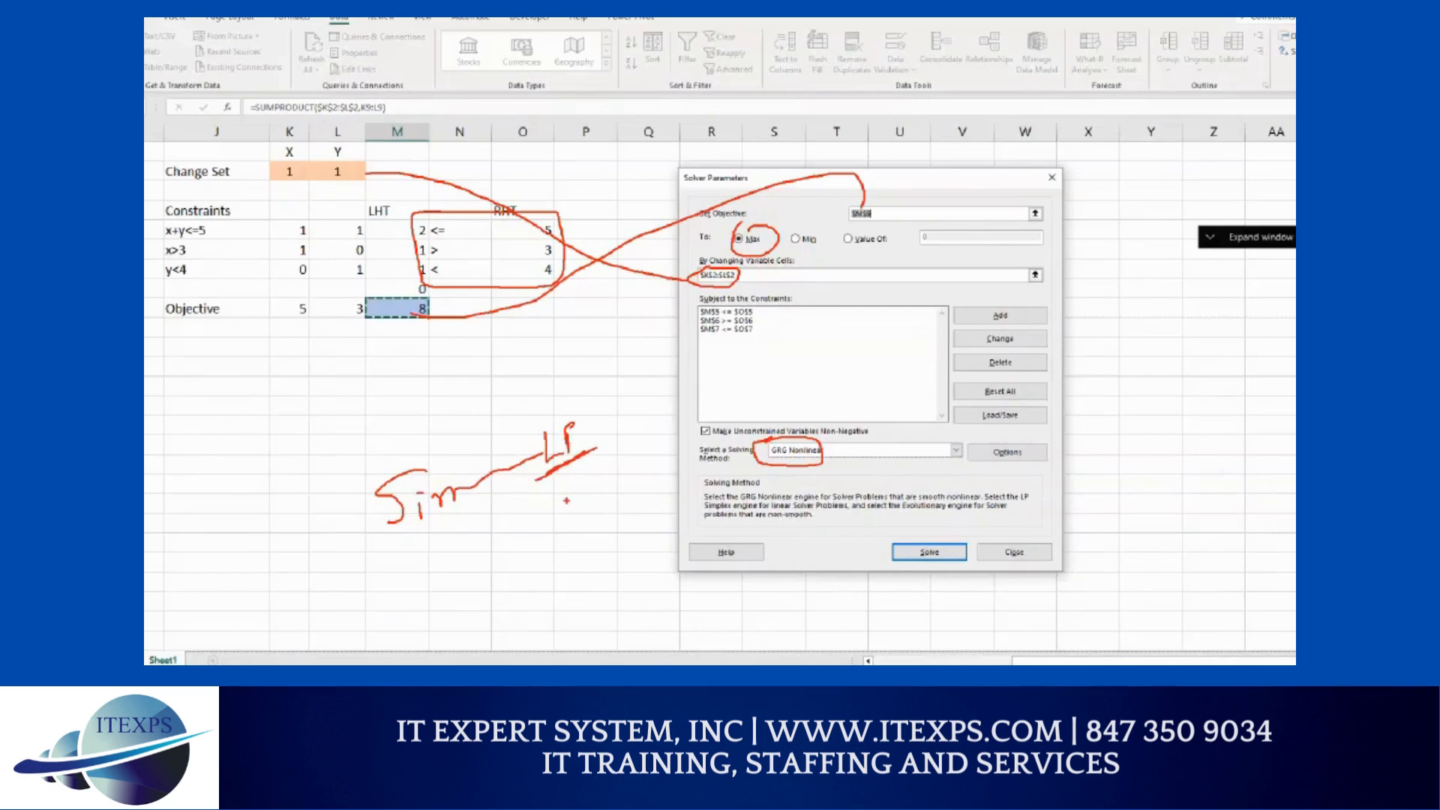
{"action": "left_click", "coordinate": [956, 450]}
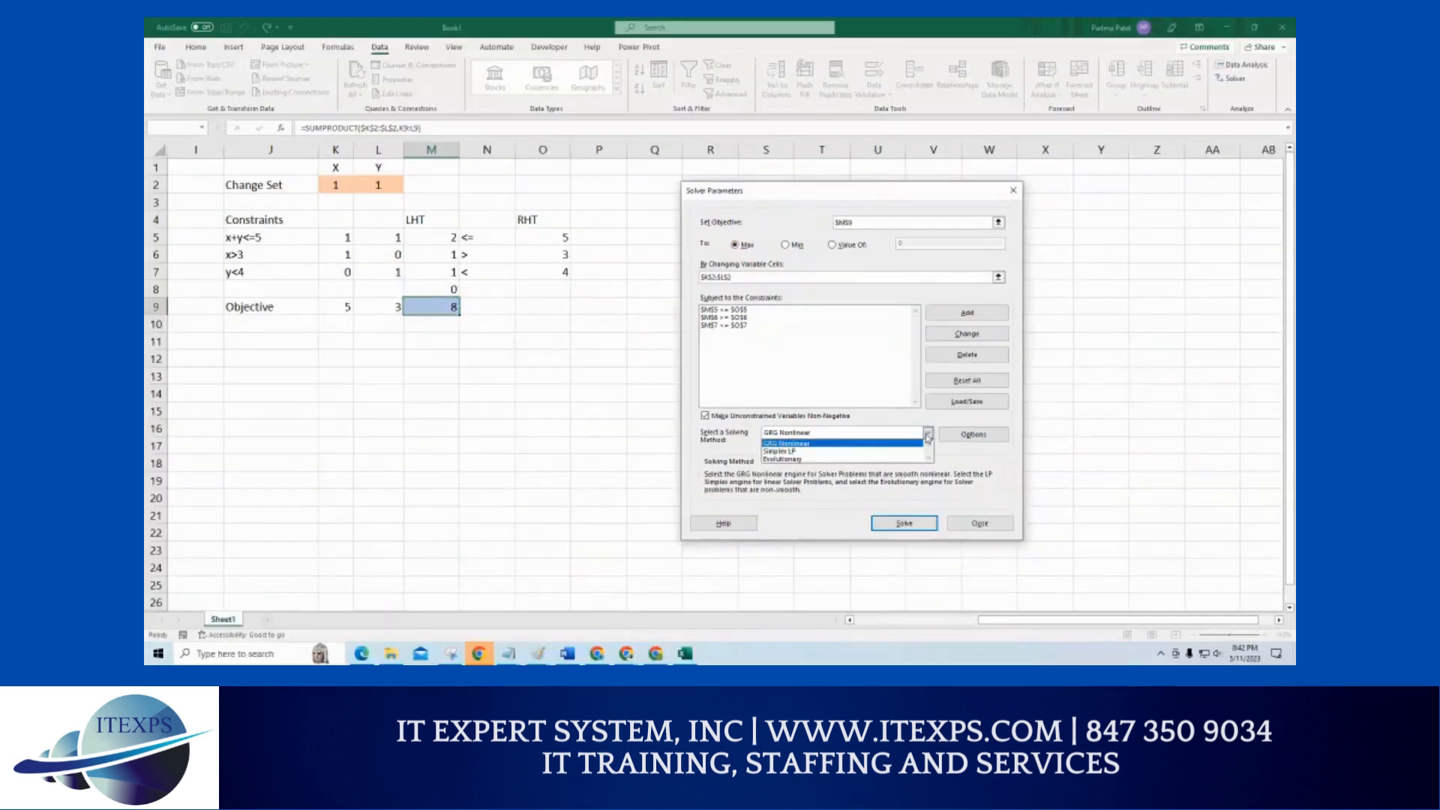
{"action": "left_click", "coordinate": [799, 452]}
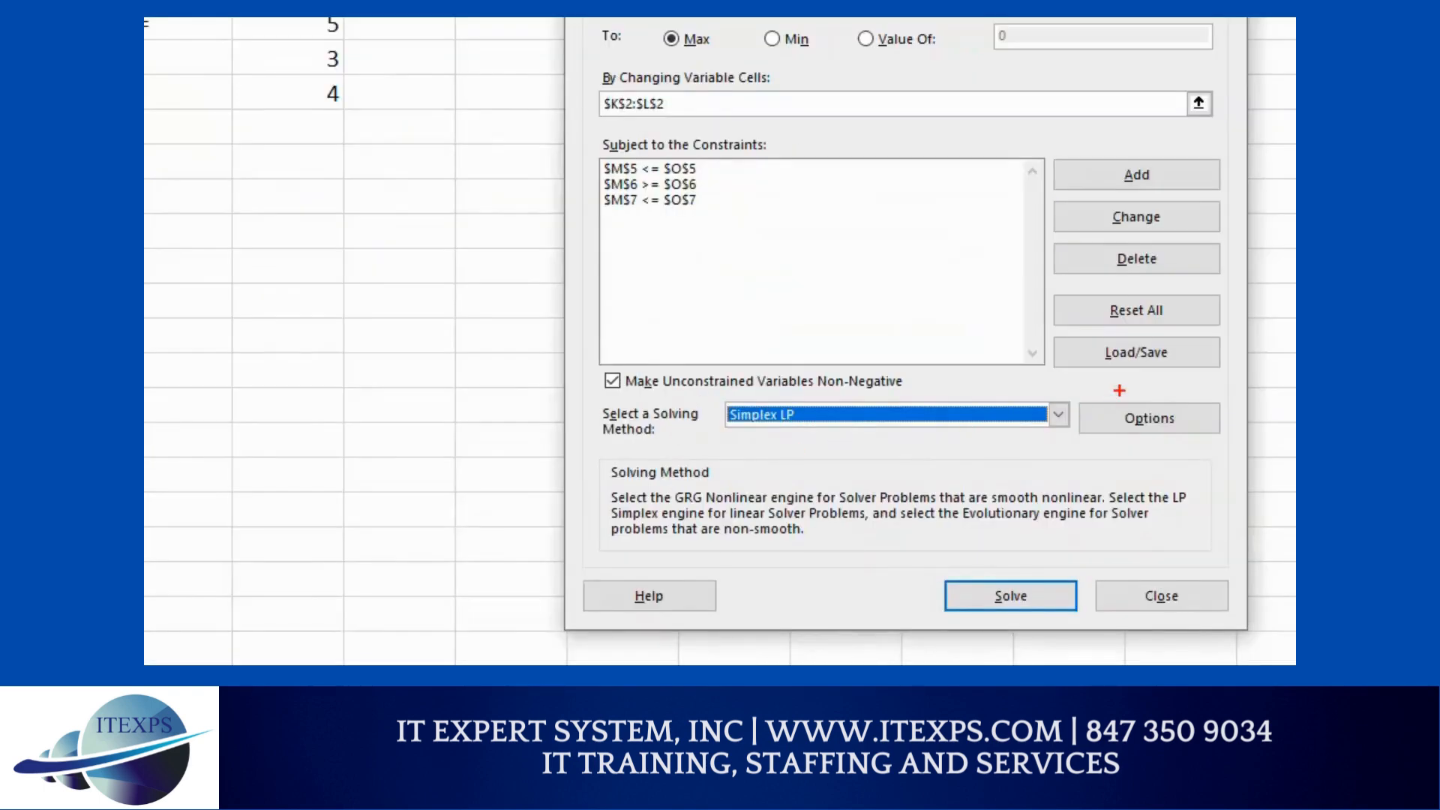
{"action": "mouse_move", "coordinate": [1169, 393]}
{"action": "left_mouse_down"}
{"action": "mouse_move", "coordinate": [1088, 429]}
{"action": "mouse_move", "coordinate": [1159, 390]}
{"action": "left_mouse_up"}
{"action": "left_click_drag", "start_coordinate": [733, 484], "coordinate": [773, 478]}
{"action": "mouse_move", "coordinate": [226, 312]}
{"action": "left_mouse_down"}
{"action": "mouse_move", "coordinate": [482, 488]}
{"action": "mouse_move", "coordinate": [264, 298]}
{"action": "left_mouse_up"}
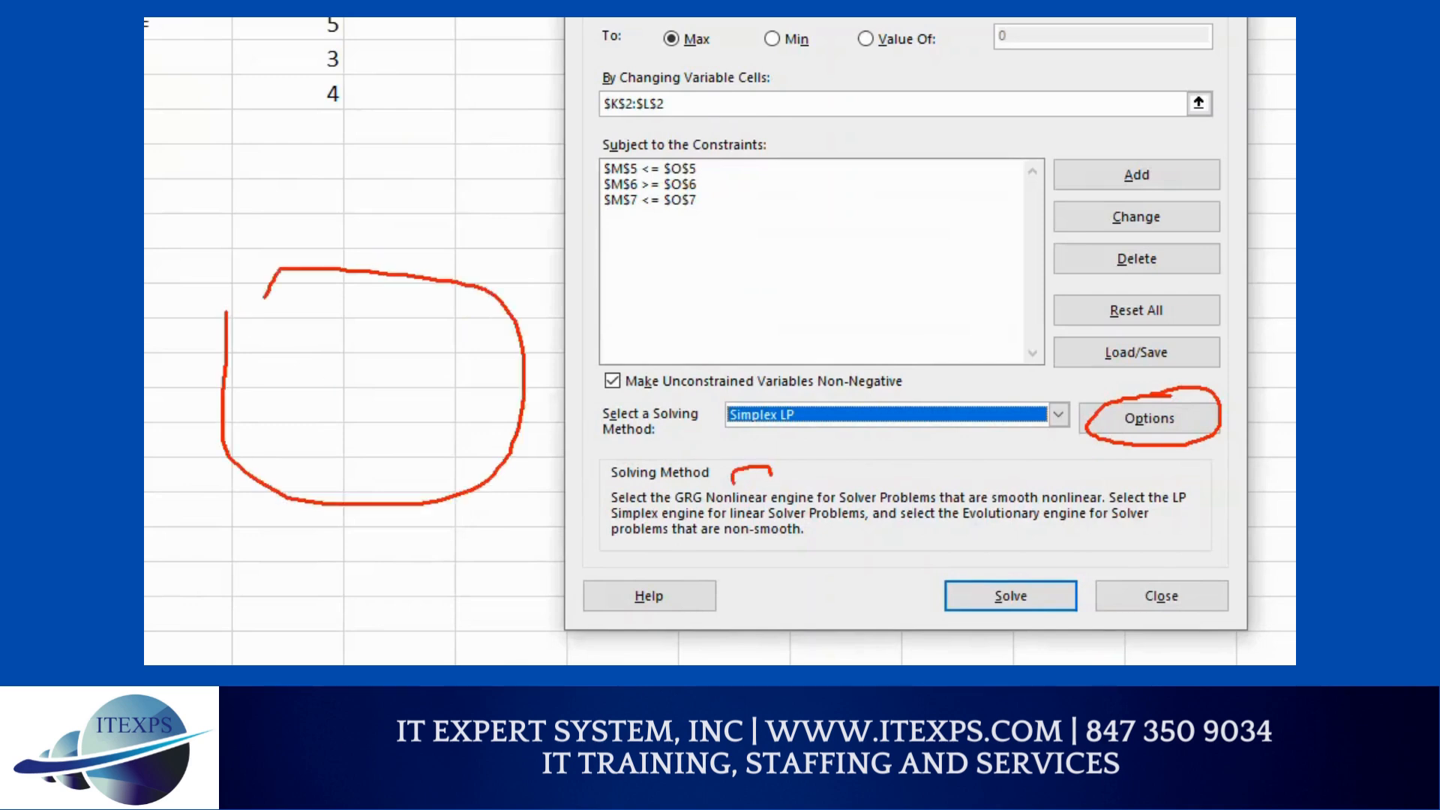
{"action": "mouse_move", "coordinate": [295, 359]}
{"action": "left_mouse_down"}
{"action": "mouse_move", "coordinate": [293, 385]}
{"action": "mouse_move", "coordinate": [345, 347]}
{"action": "mouse_move", "coordinate": [371, 373]}
{"action": "left_mouse_up"}
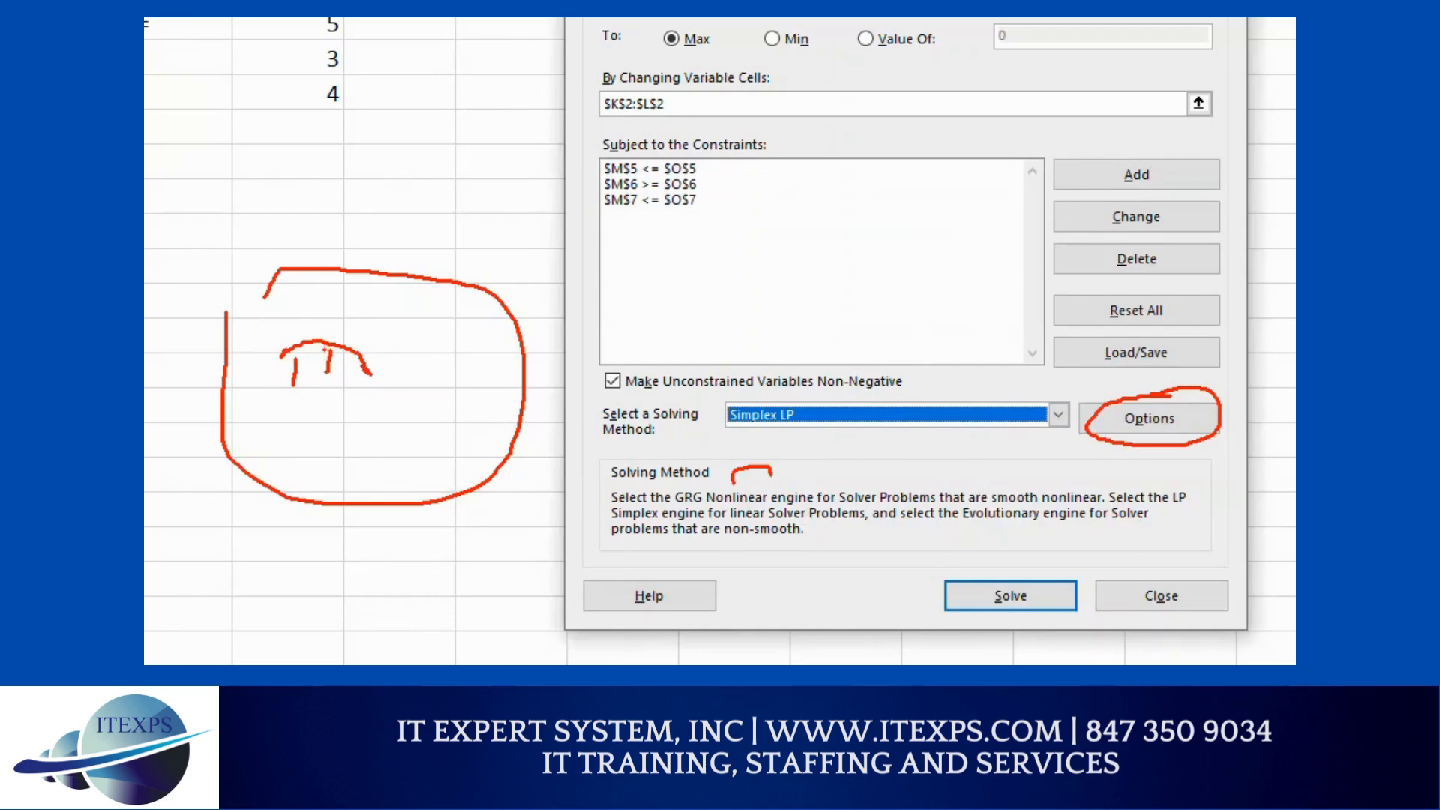
{"action": "mouse_move", "coordinate": [308, 306]}
{"action": "left_mouse_down"}
{"action": "mouse_move", "coordinate": [409, 331]}
{"action": "mouse_move", "coordinate": [416, 388]}
{"action": "left_mouse_up"}
{"action": "left_click_drag", "start_coordinate": [403, 288], "coordinate": [486, 456]}
{"action": "left_click_drag", "start_coordinate": [351, 415], "coordinate": [350, 501]}
{"action": "left_click_drag", "start_coordinate": [312, 435], "coordinate": [292, 482]}
{"action": "left_click_drag", "start_coordinate": [266, 413], "coordinate": [250, 458]}
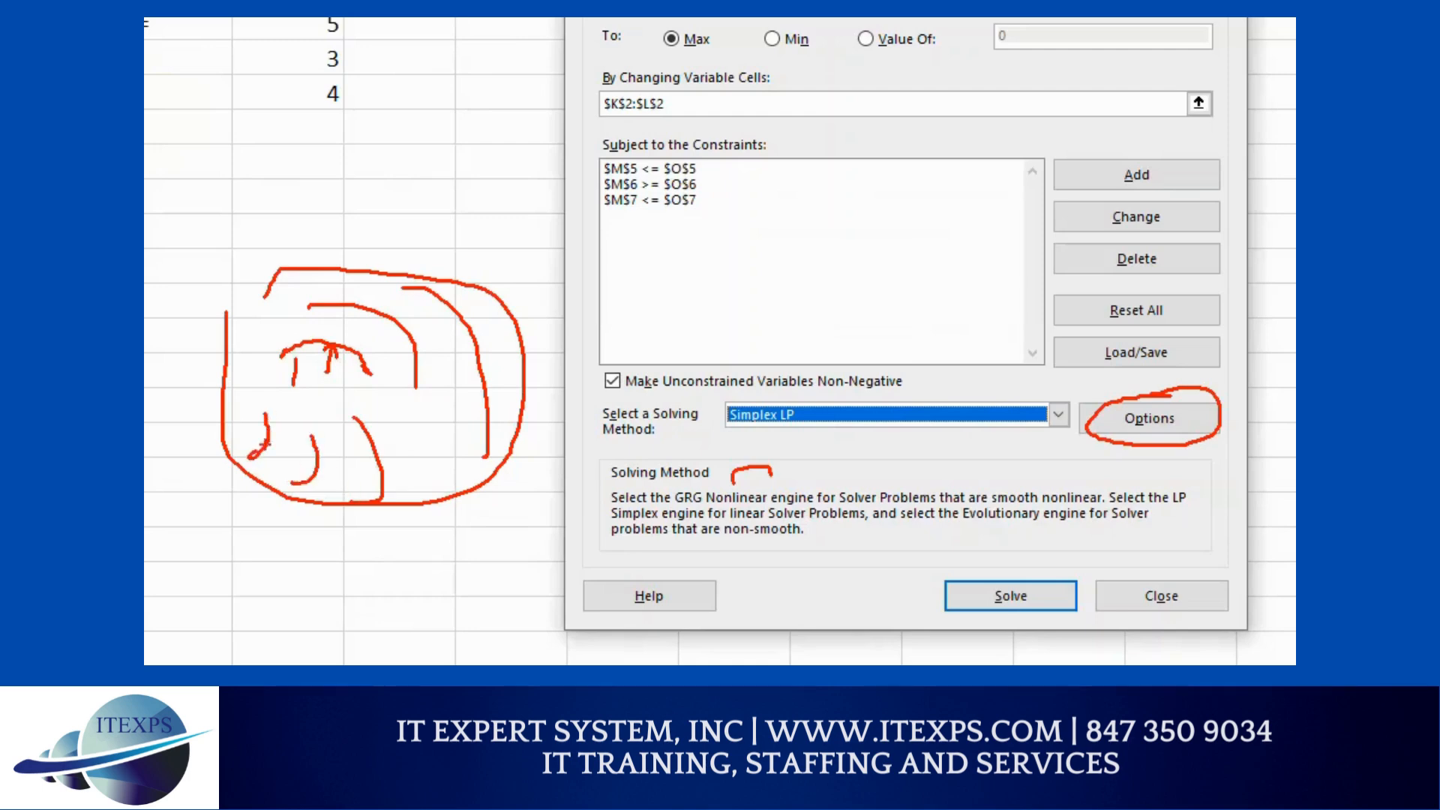
{"action": "key", "text": "Escape"}
Open the Solver Options and enable Show Iteration Results.
{"action": "left_click", "coordinate": [974, 435]}
{"action": "key", "text": "ctrl+1"}
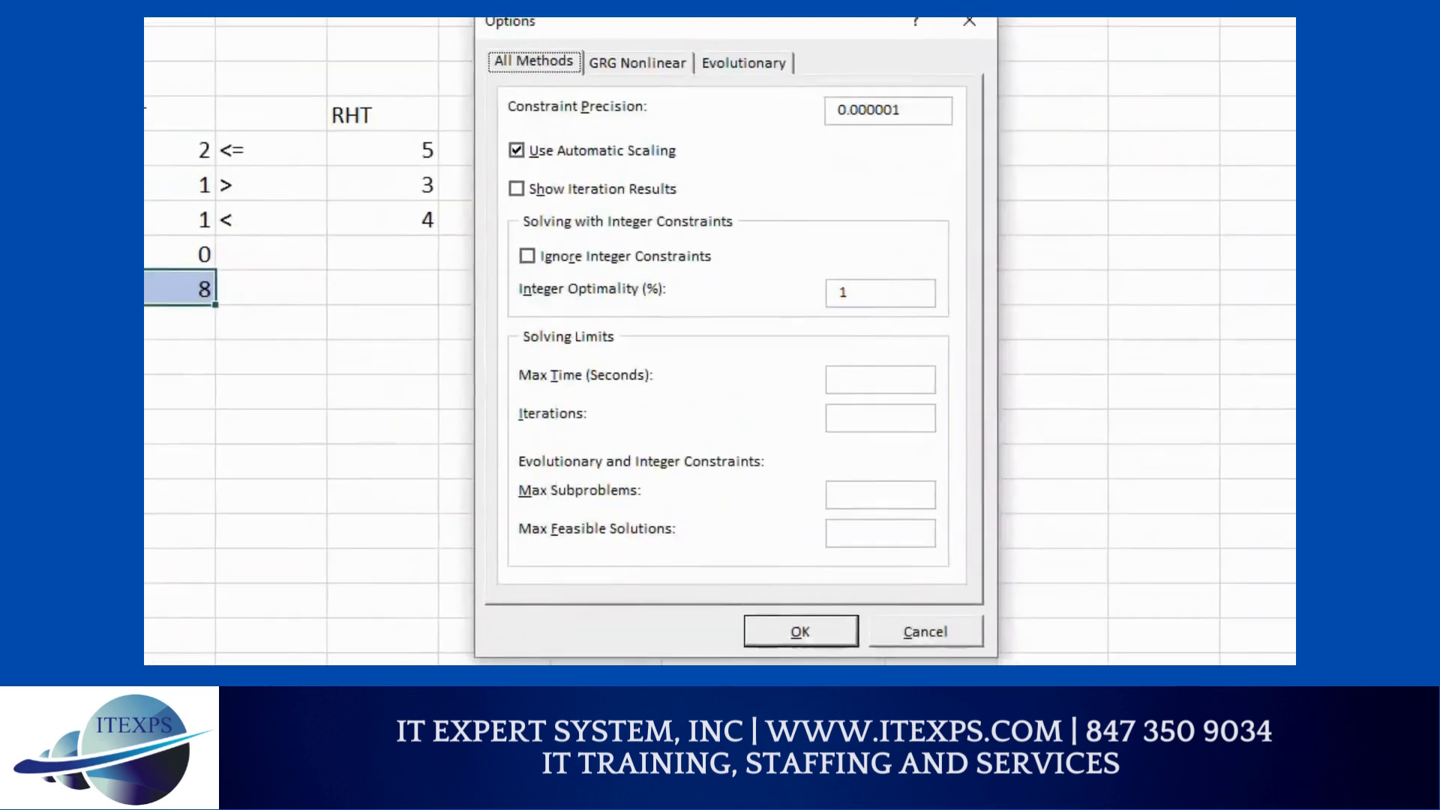
{"action": "left_click", "coordinate": [677, 277]}
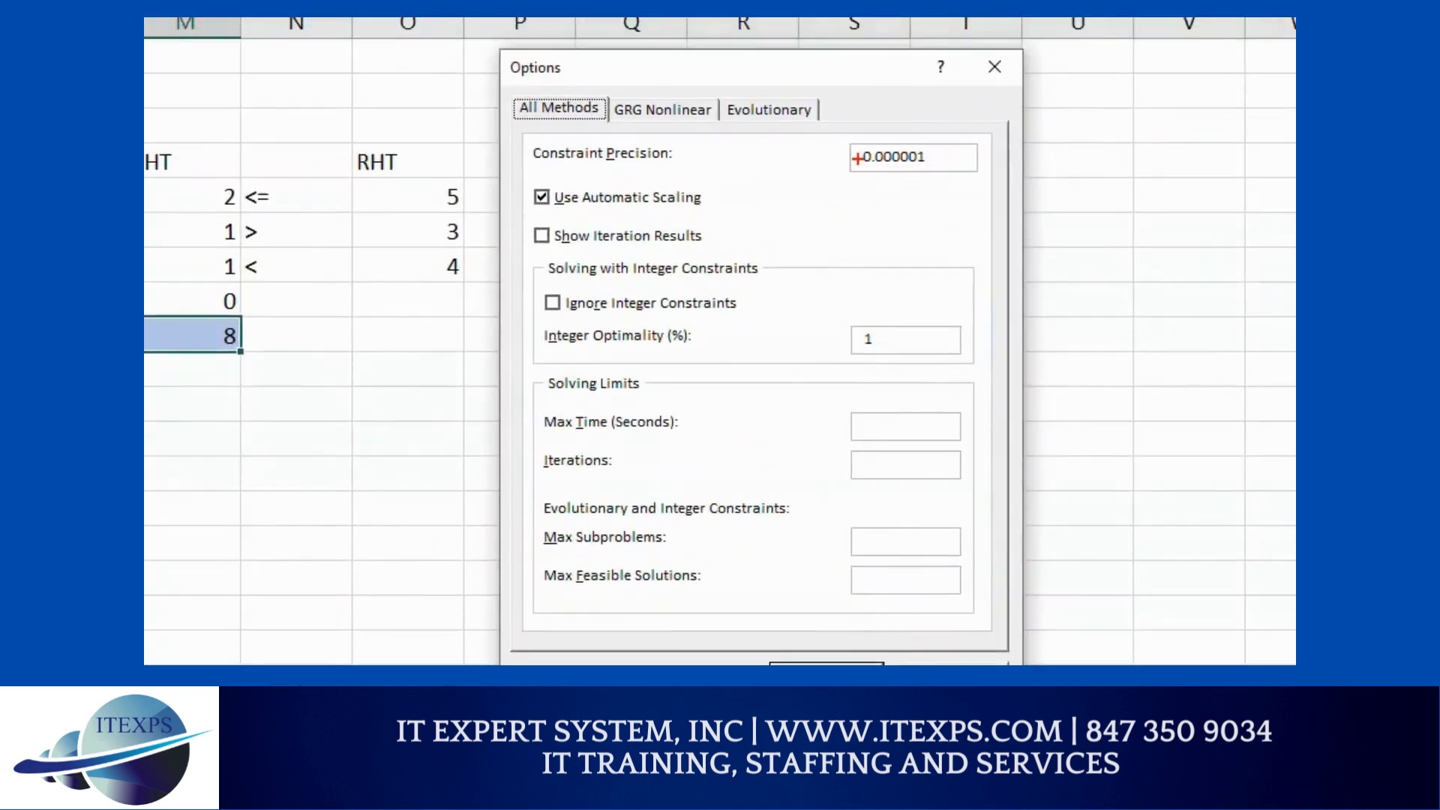
{"action": "mouse_move", "coordinate": [855, 161]}
{"action": "left_mouse_down"}
{"action": "mouse_move", "coordinate": [896, 179]}
{"action": "mouse_move", "coordinate": [893, 139]}
{"action": "mouse_move", "coordinate": [834, 174]}
{"action": "left_mouse_up"}
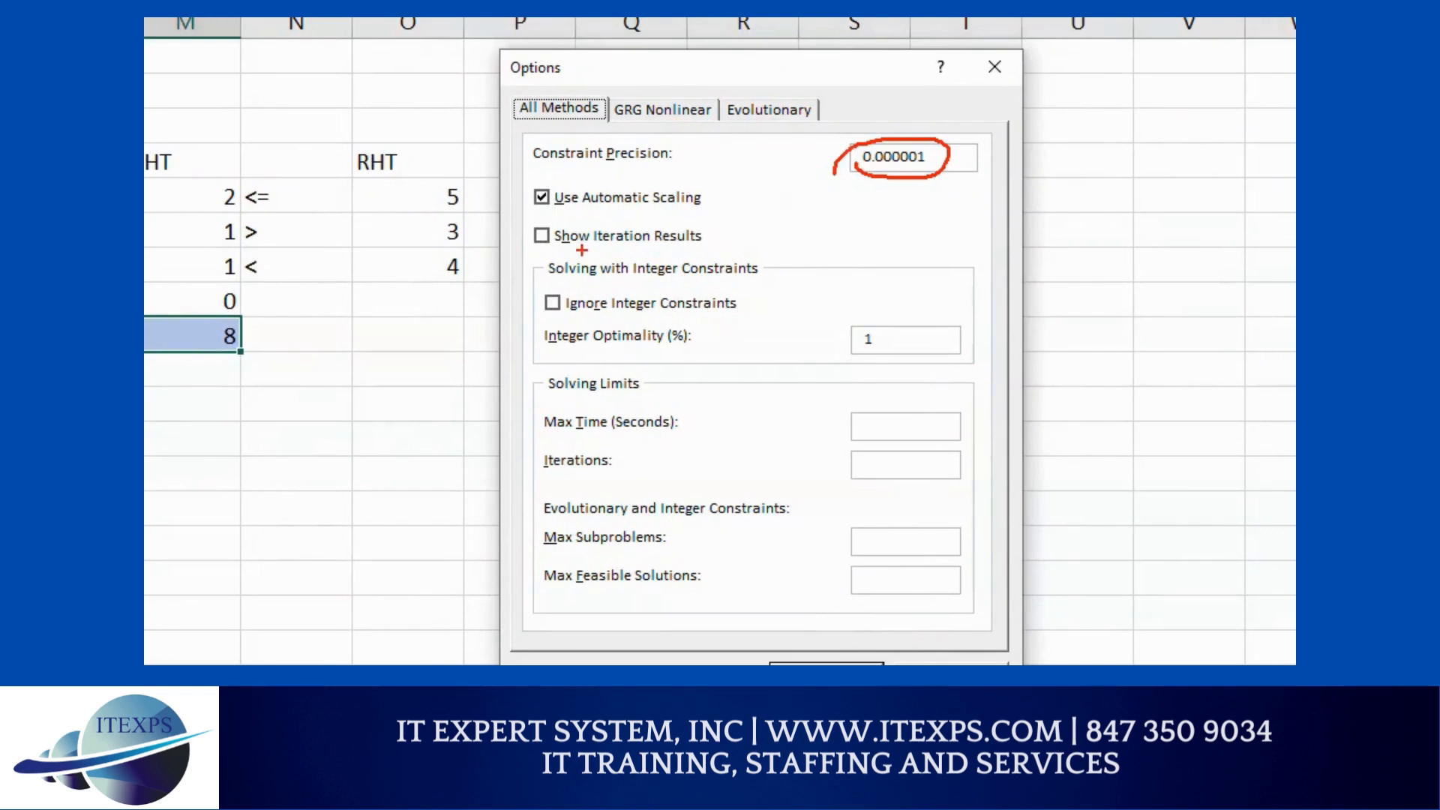
{"action": "mouse_move", "coordinate": [554, 249]}
{"action": "left_mouse_down"}
{"action": "mouse_move", "coordinate": [705, 248]}
{"action": "mouse_move", "coordinate": [551, 212]}
{"action": "mouse_move", "coordinate": [528, 259]}
{"action": "mouse_move", "coordinate": [611, 260]}
{"action": "left_mouse_up"}
{"action": "mouse_move", "coordinate": [330, 352]}
{"action": "left_mouse_down"}
{"action": "mouse_move", "coordinate": [321, 386]}
{"action": "mouse_move", "coordinate": [396, 391]}
{"action": "left_mouse_up"}
{"action": "mouse_move", "coordinate": [318, 422]}
{"action": "left_mouse_down"}
{"action": "mouse_move", "coordinate": [308, 445]}
{"action": "mouse_move", "coordinate": [327, 445]}
{"action": "left_mouse_up"}
{"action": "left_click_drag", "start_coordinate": [389, 409], "coordinate": [395, 441]}
{"action": "mouse_move", "coordinate": [309, 482]}
{"action": "left_mouse_down"}
{"action": "mouse_move", "coordinate": [305, 508]}
{"action": "mouse_move", "coordinate": [347, 504]}
{"action": "left_mouse_up"}
{"action": "left_click_drag", "start_coordinate": [392, 480], "coordinate": [403, 499]}
{"action": "left_click_drag", "start_coordinate": [412, 478], "coordinate": [405, 512]}
{"action": "mouse_move", "coordinate": [326, 537]}
{"action": "left_mouse_down"}
{"action": "mouse_move", "coordinate": [310, 568]}
{"action": "mouse_move", "coordinate": [361, 572]}
{"action": "left_mouse_up"}
{"action": "left_click_drag", "start_coordinate": [406, 555], "coordinate": [415, 587]}
{"action": "mouse_move", "coordinate": [328, 629]}
{"action": "left_mouse_down"}
{"action": "mouse_move", "coordinate": [315, 652]}
{"action": "mouse_move", "coordinate": [358, 644]}
{"action": "left_mouse_up"}
{"action": "mouse_move", "coordinate": [411, 634]}
{"action": "left_mouse_down"}
{"action": "mouse_move", "coordinate": [435, 638]}
{"action": "mouse_move", "coordinate": [432, 662]}
{"action": "left_mouse_up"}
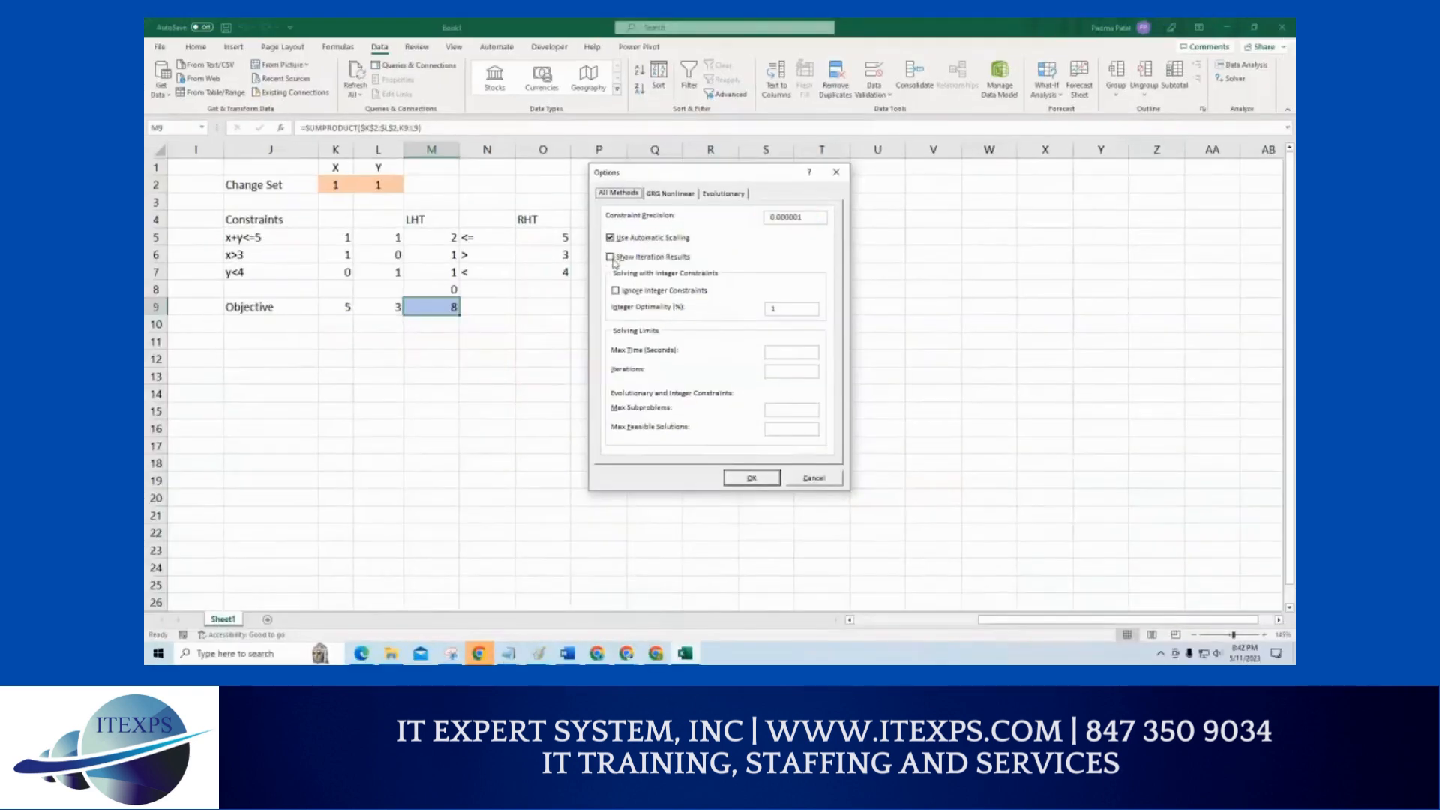
{"action": "left_click", "coordinate": [542, 236]}
{"action": "left_click", "coordinate": [780, 371]}
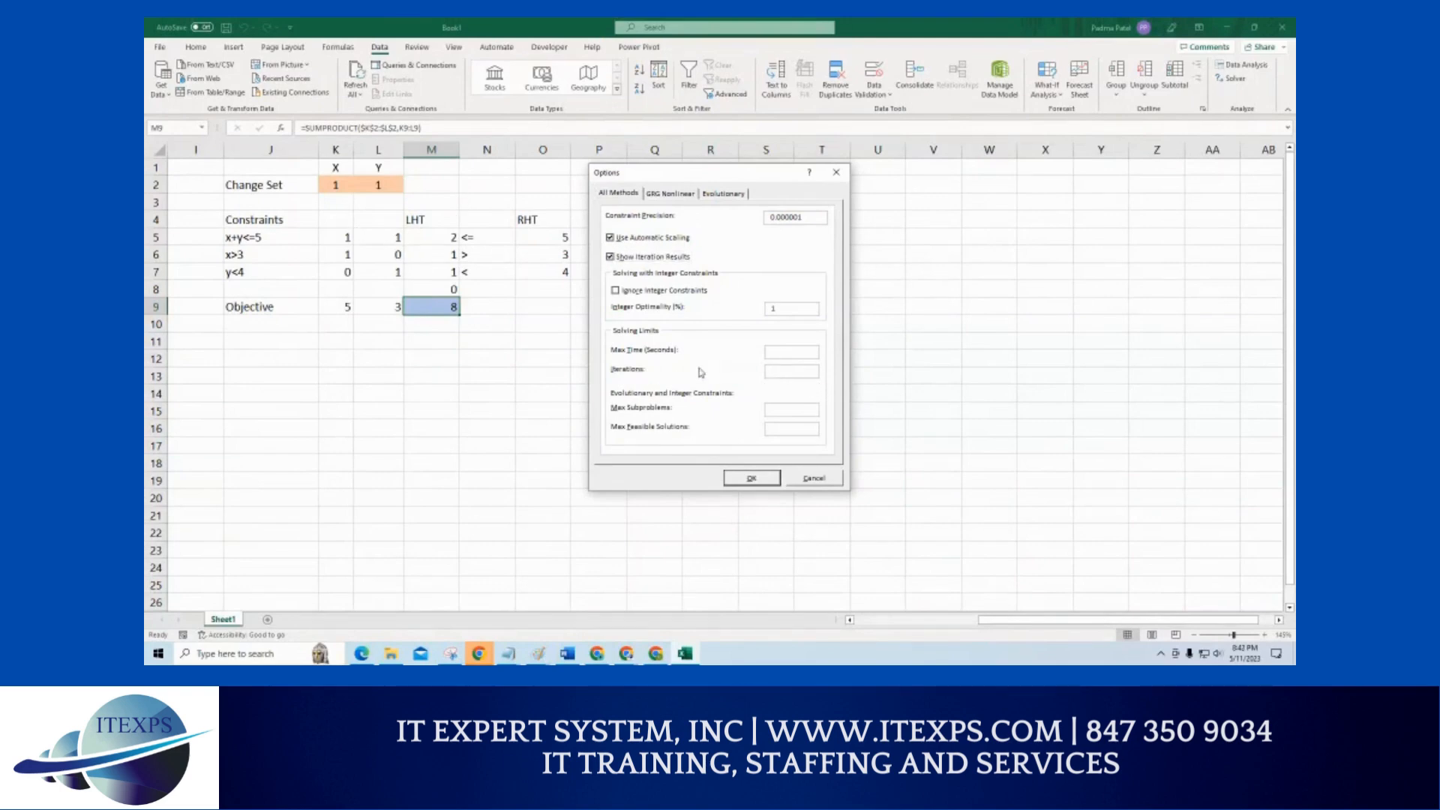
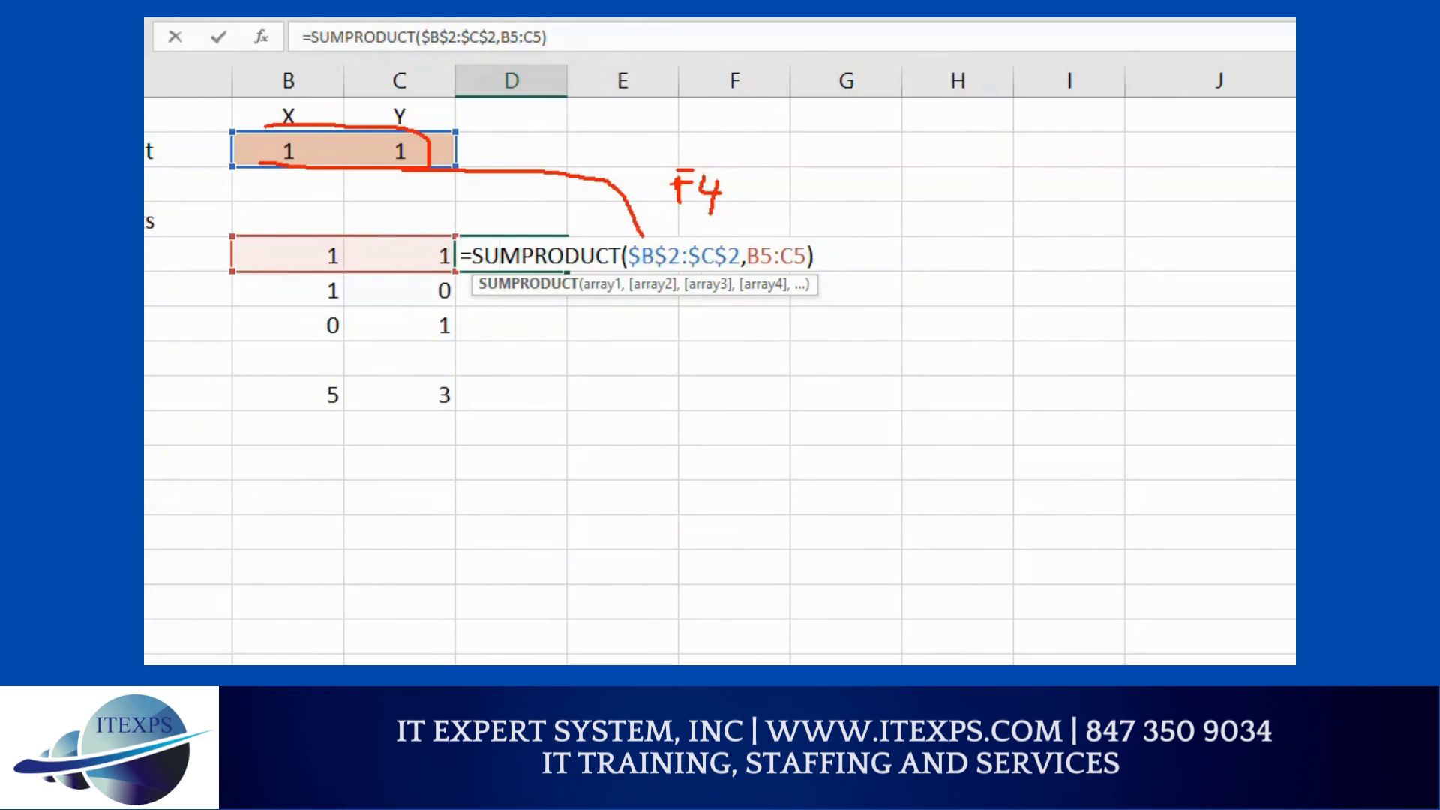
Confirm the =SUMPRODUCT($B$2:$C$2,B5:C5) formula in D5.
{"action": "left_click_drag", "start_coordinate": [740, 270], "coordinate": [742, 291]}
{"action": "mouse_move", "coordinate": [305, 265]}
{"action": "left_mouse_down"}
{"action": "mouse_move", "coordinate": [307, 284]}
{"action": "mouse_move", "coordinate": [760, 412]}
{"action": "mouse_move", "coordinate": [785, 285]}
{"action": "left_mouse_up"}
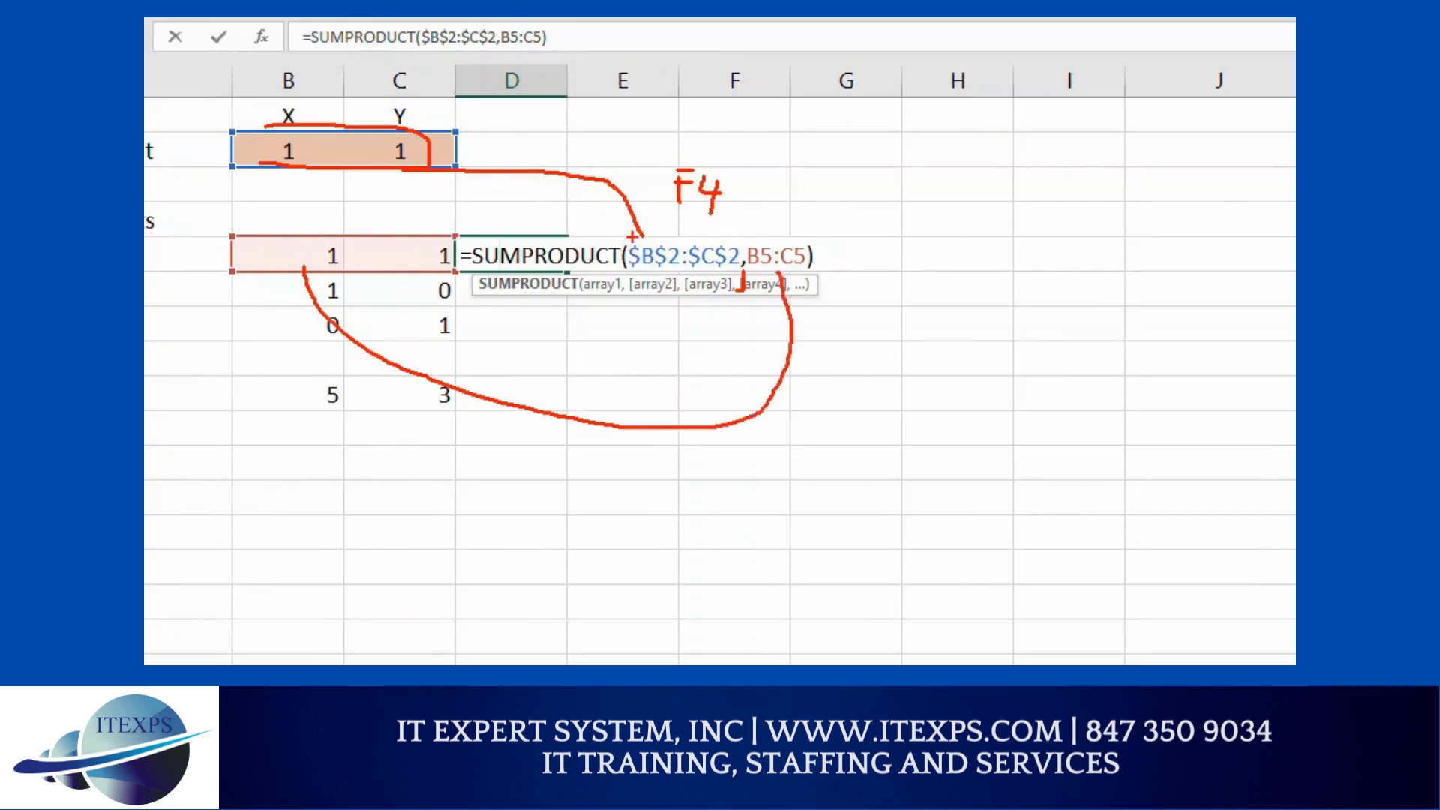
{"action": "left_click_drag", "start_coordinate": [632, 237], "coordinate": [679, 225]}
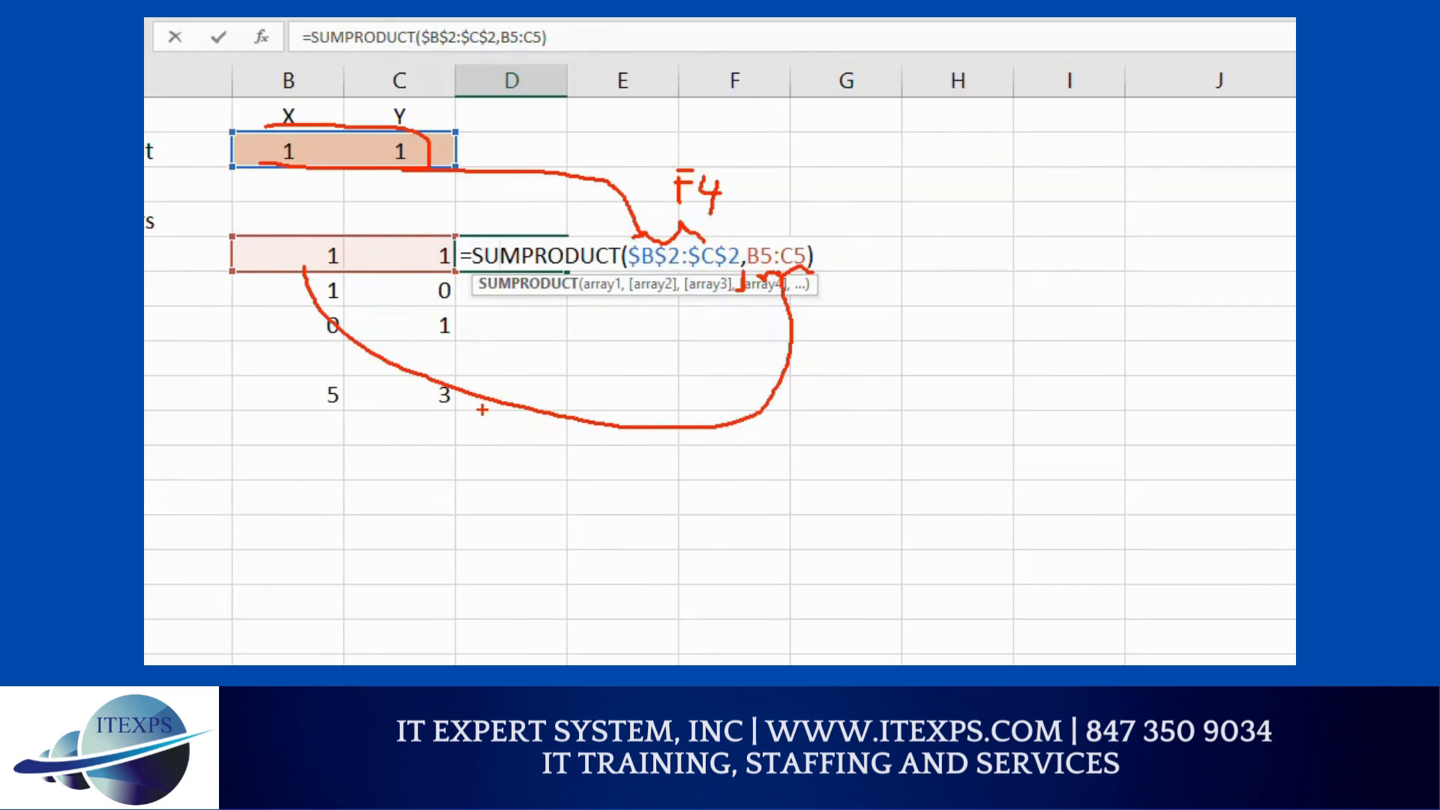
{"action": "key", "text": "Escape"}
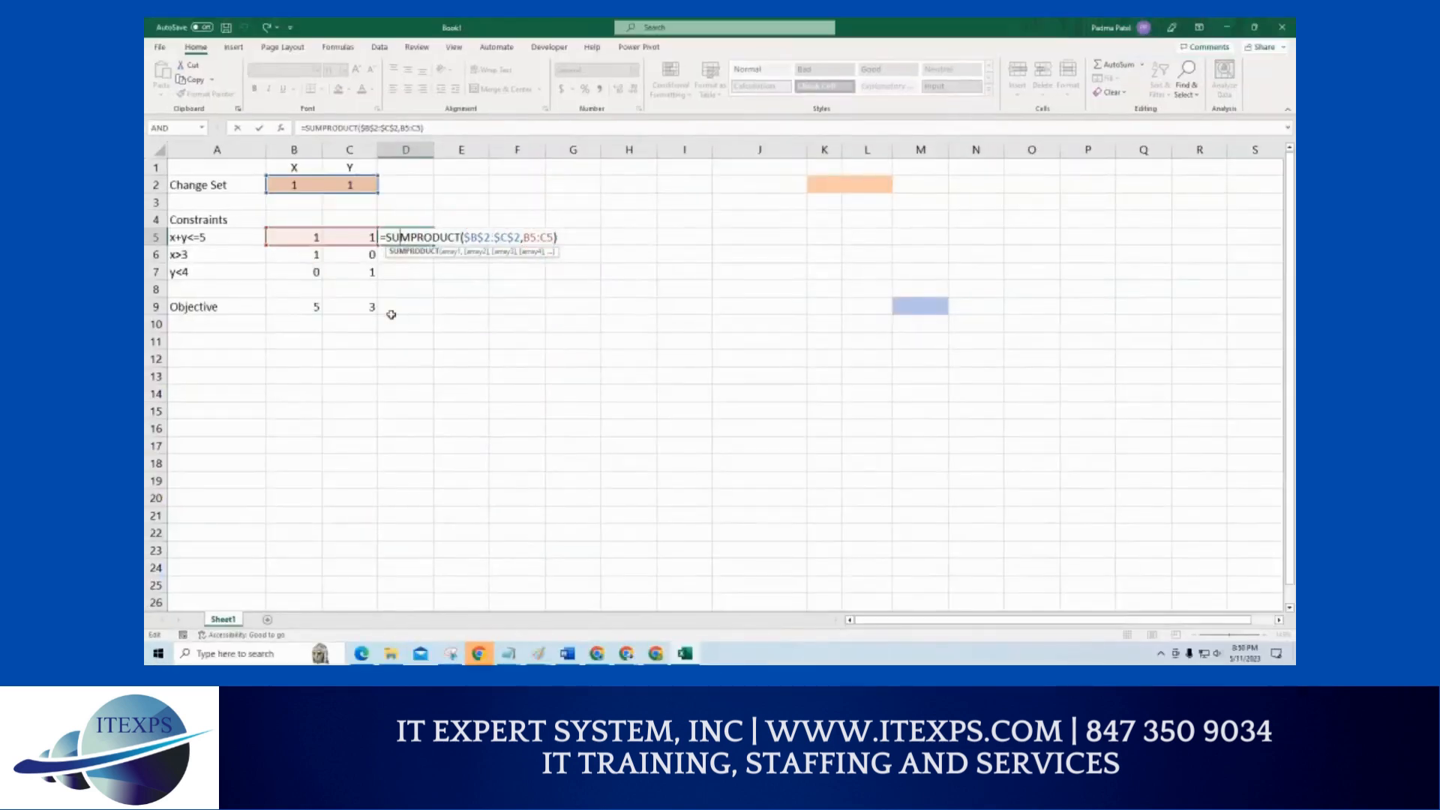
{"action": "key", "text": "Return"}
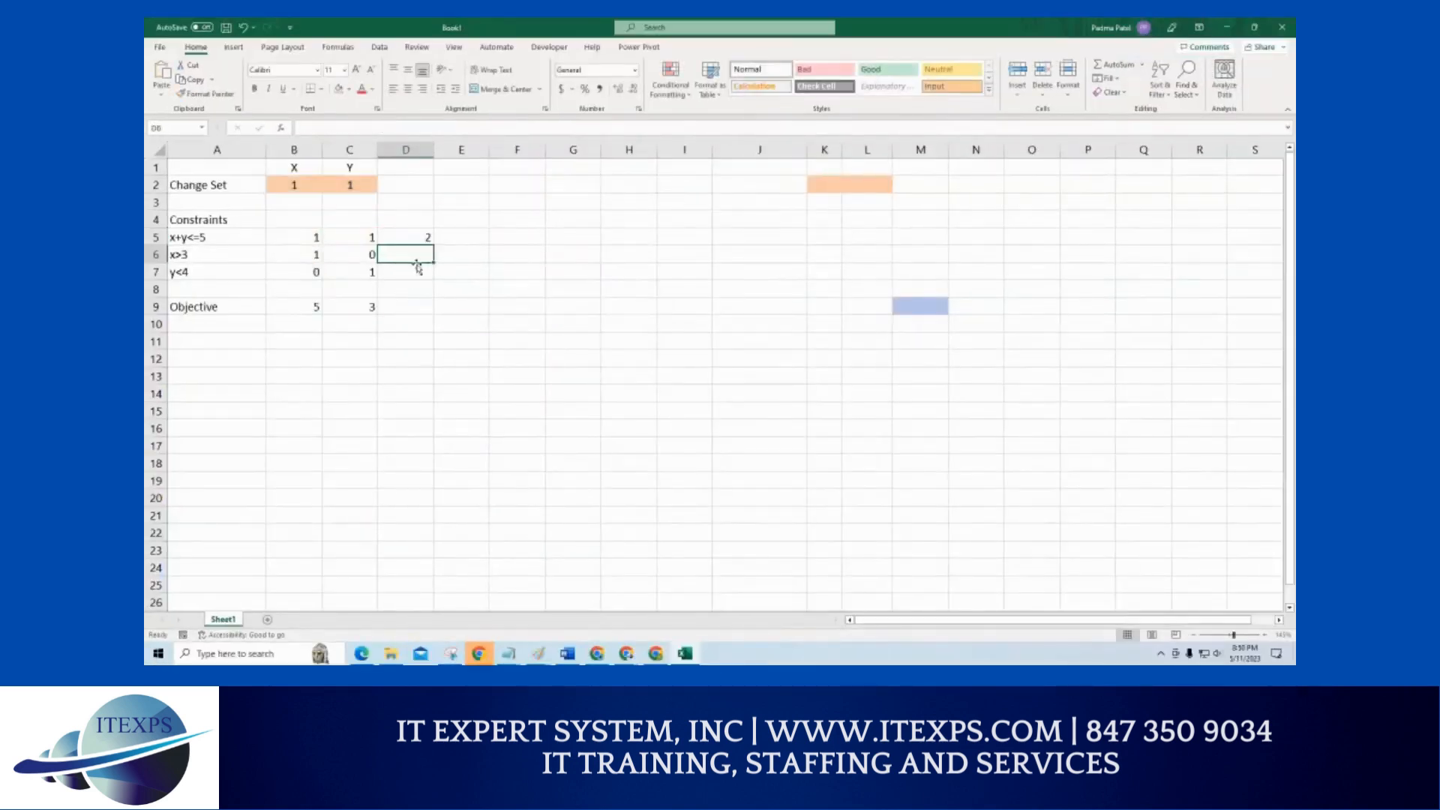
Fill the D5 formula down through D9 and reopen D5 to review its SUMPRODUCT references.
{"action": "left_click", "coordinate": [429, 240]}
{"action": "left_click_drag", "start_coordinate": [435, 245], "coordinate": [437, 317]}
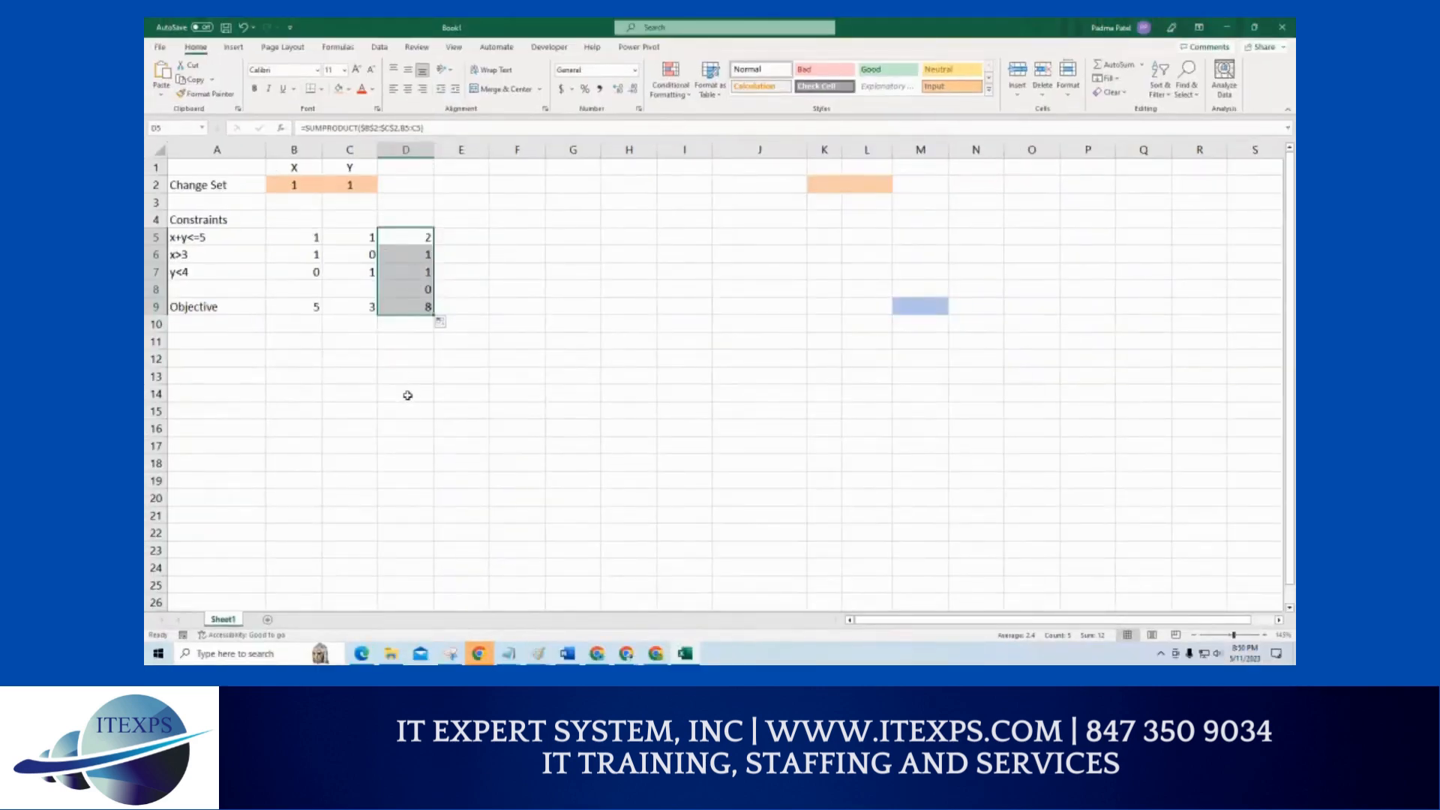
{"action": "double_click", "coordinate": [424, 238]}
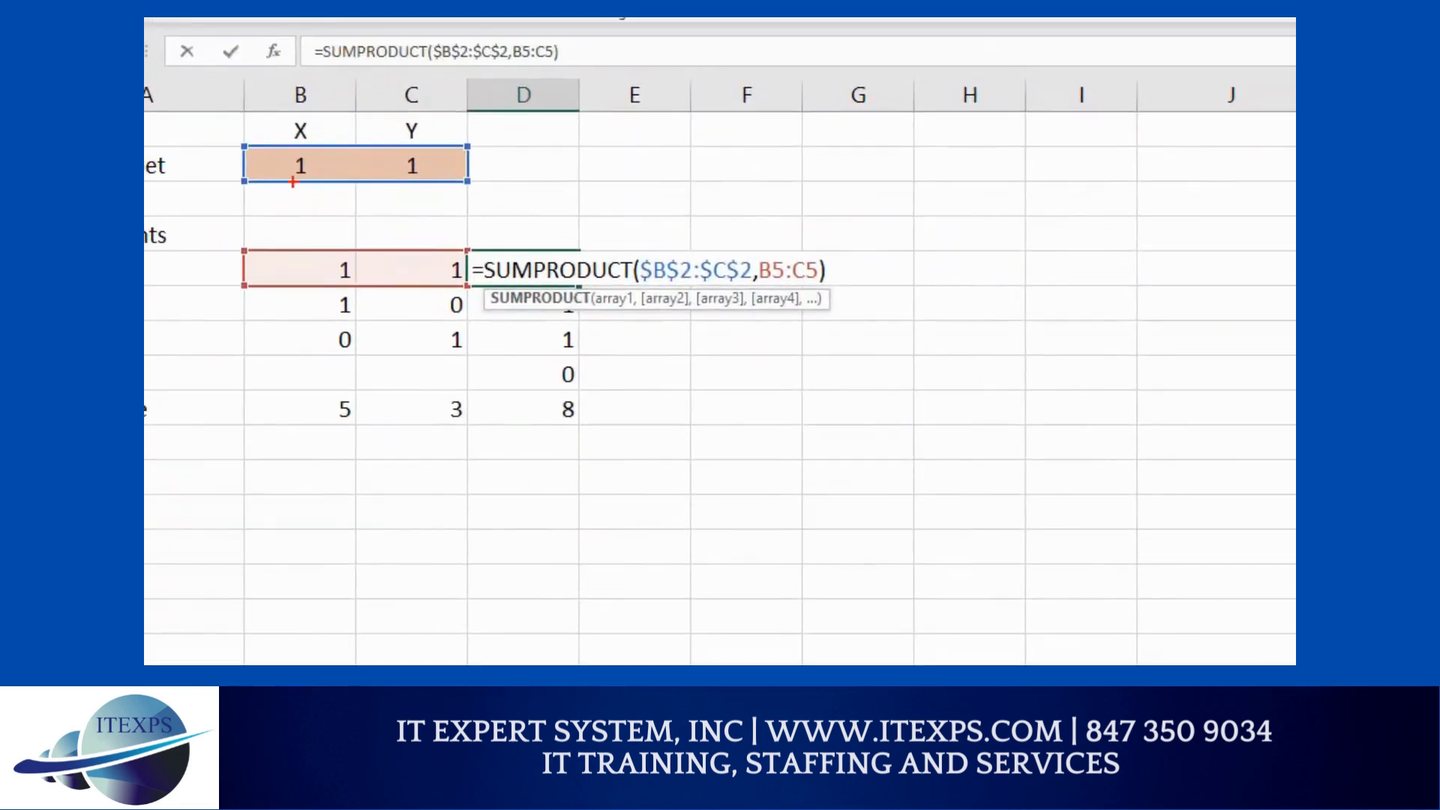
{"action": "mouse_move", "coordinate": [293, 182]}
{"action": "left_mouse_down"}
{"action": "mouse_move", "coordinate": [426, 184]}
{"action": "mouse_move", "coordinate": [638, 219]}
{"action": "left_mouse_up"}
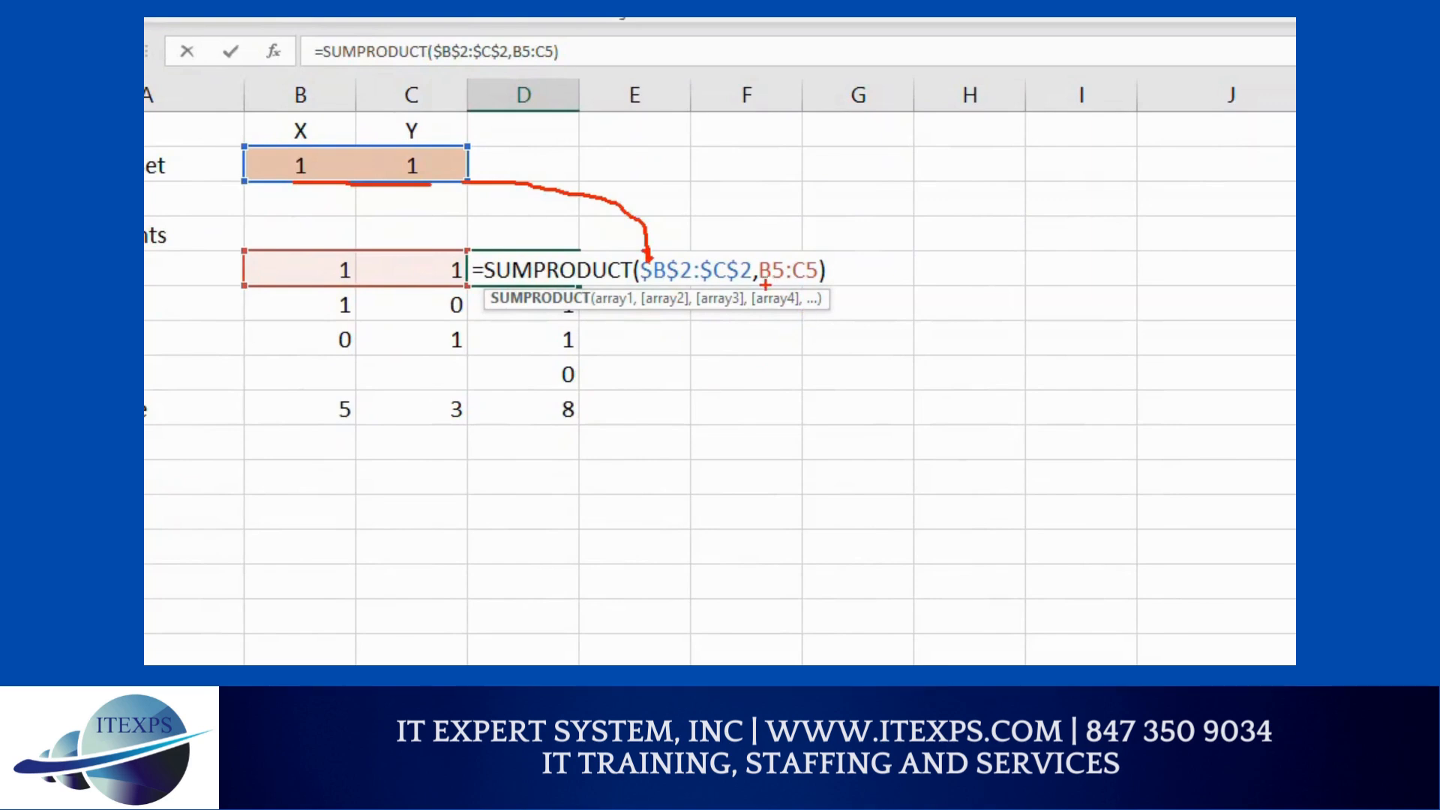
{"action": "key", "text": "Escape"}
{"action": "key", "text": "Escape"}
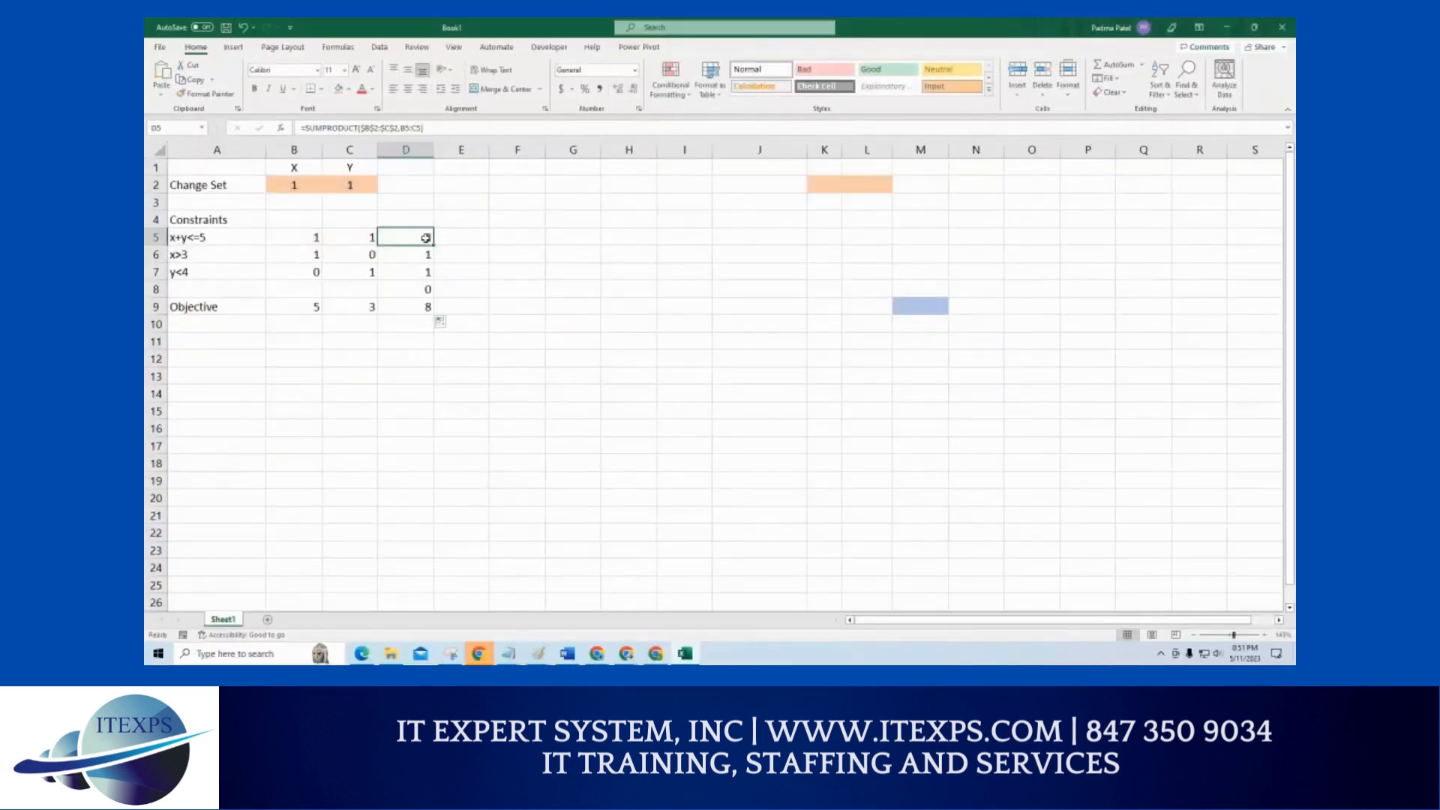
Clear D5 and re-enter =SUMPRODUCT($B$2:$C$2,B5:C5), making the X/Y change cells an absolute reference.
{"action": "key", "text": "Delete"}
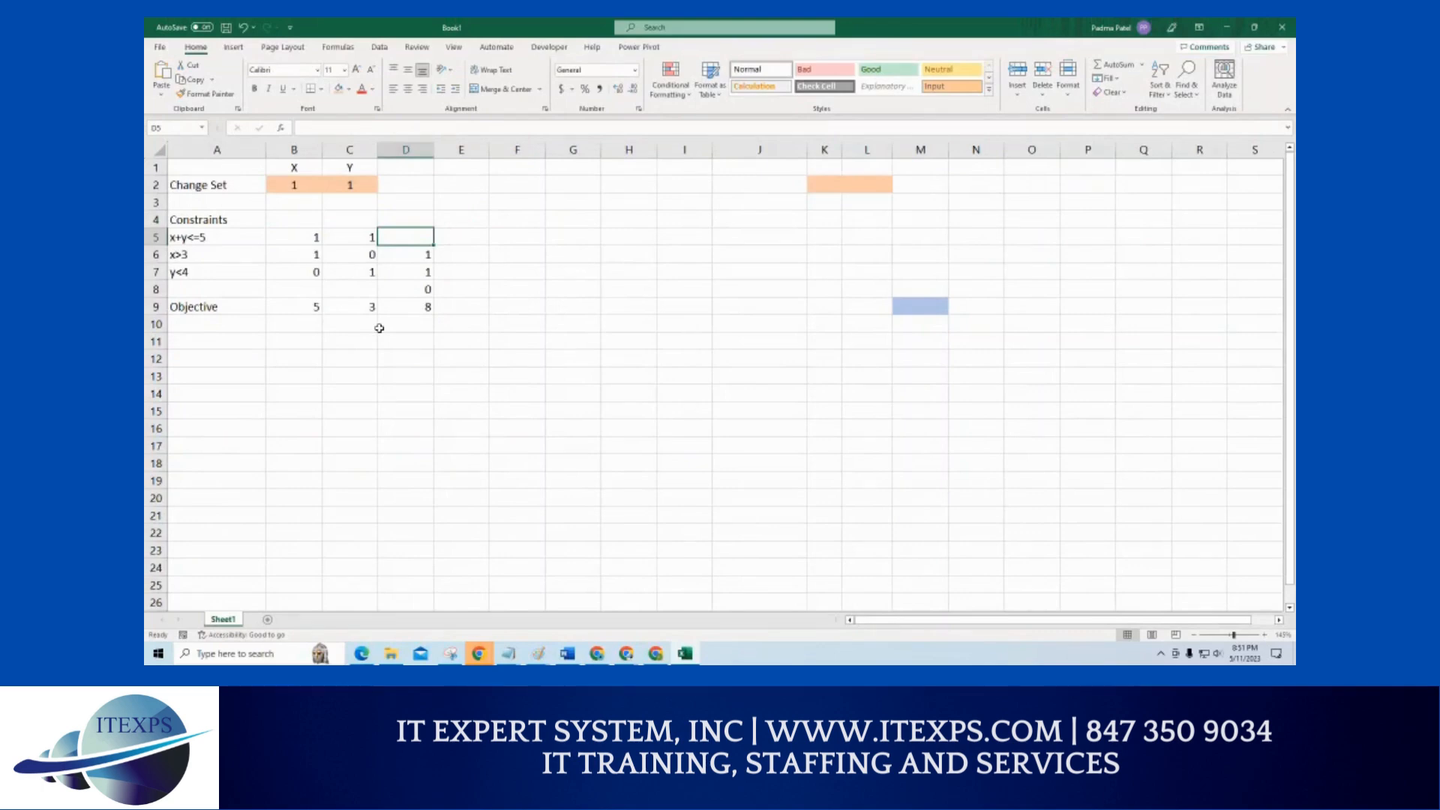
{"action": "type", "text": "=sumpr"}
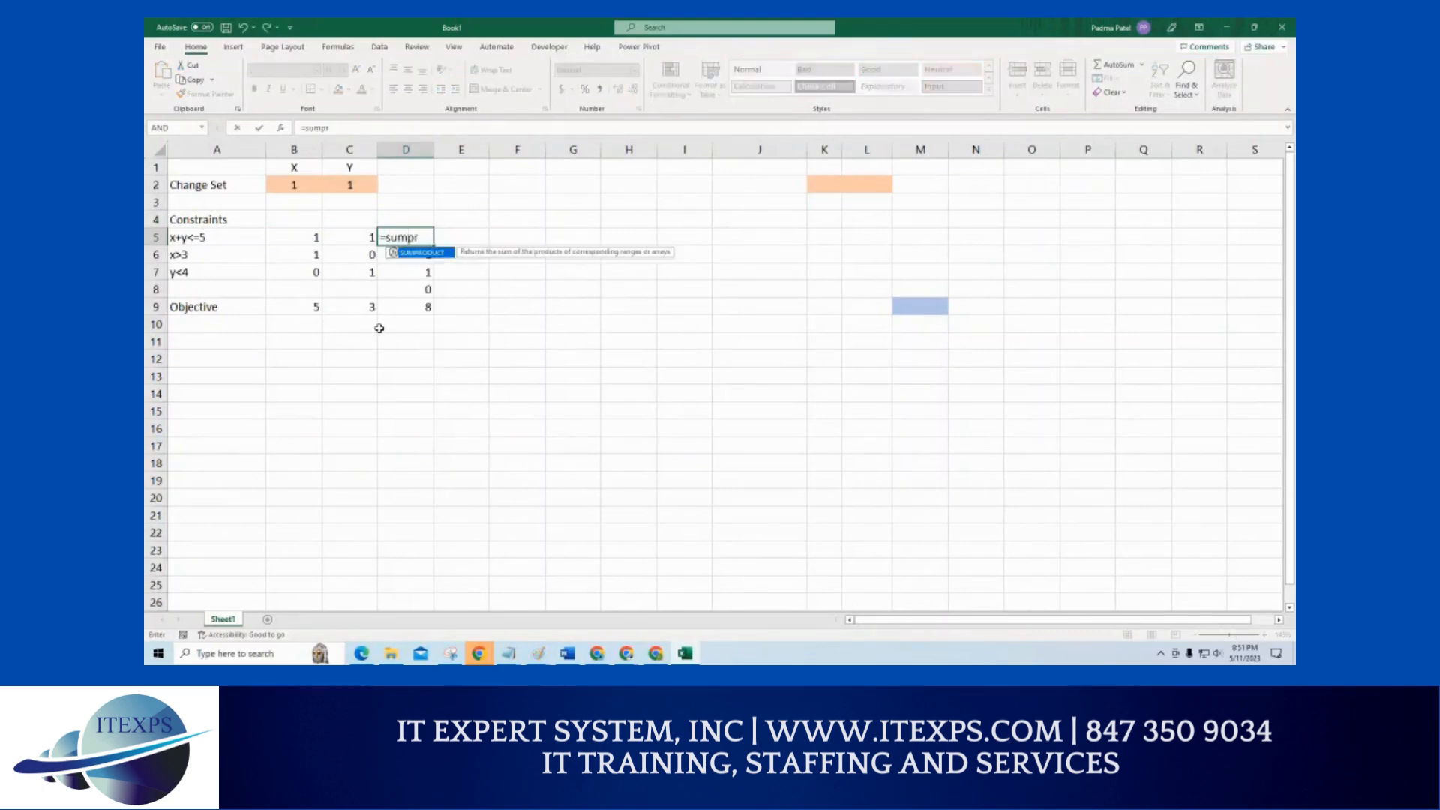
{"action": "key", "text": "Tab"}
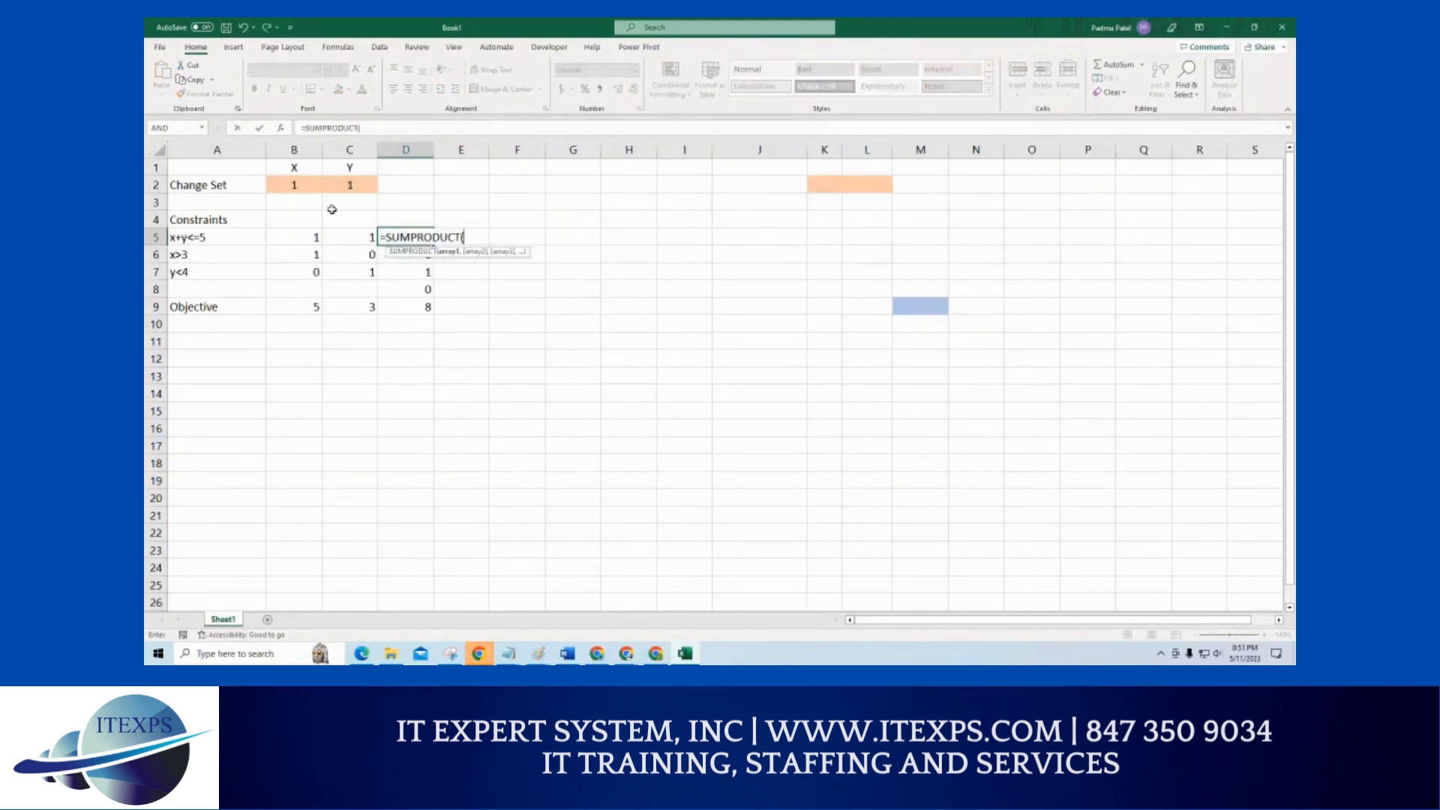
{"action": "left_click_drag", "start_coordinate": [290, 184], "coordinate": [350, 184]}
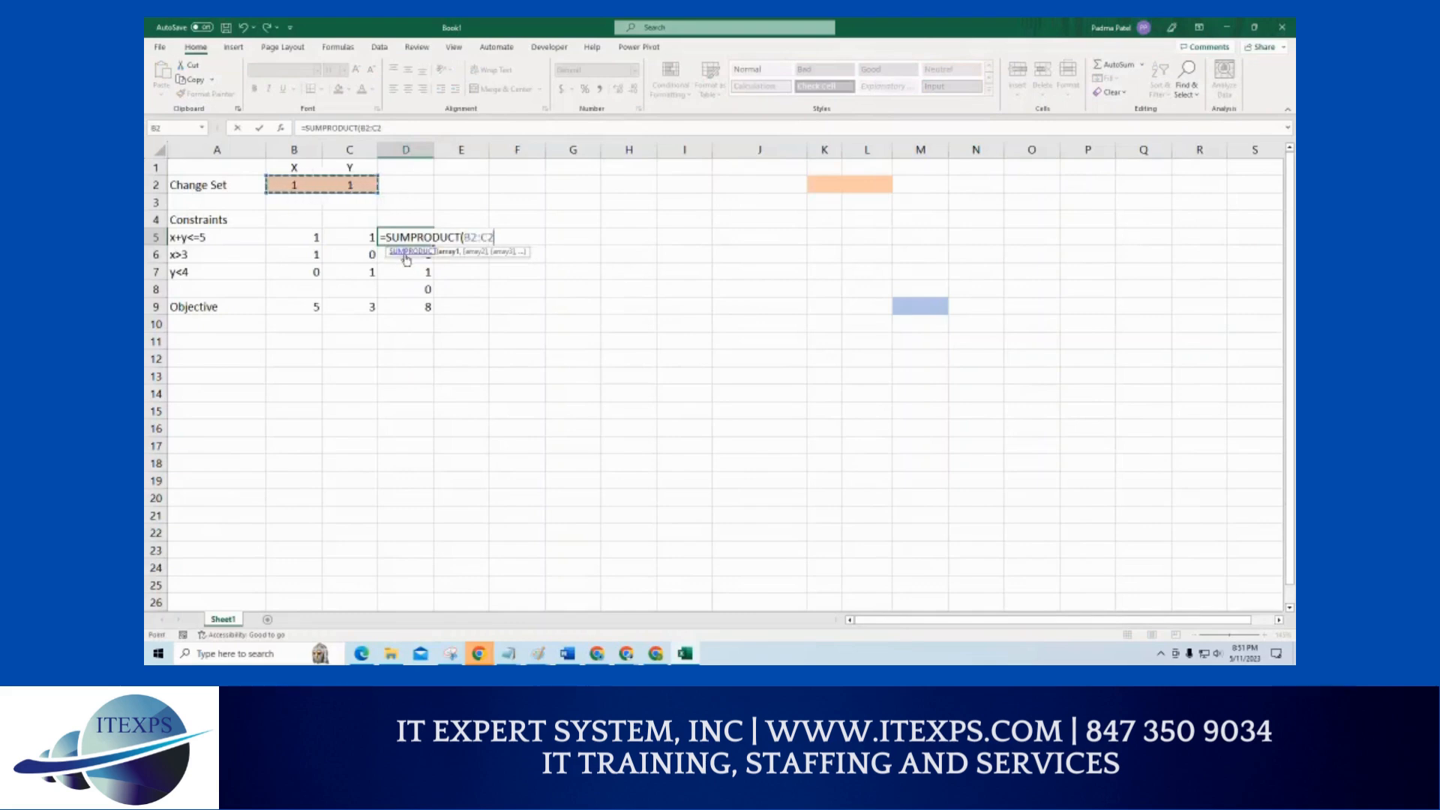
{"action": "key", "text": "F4"}
{"action": "type", "text": ","}
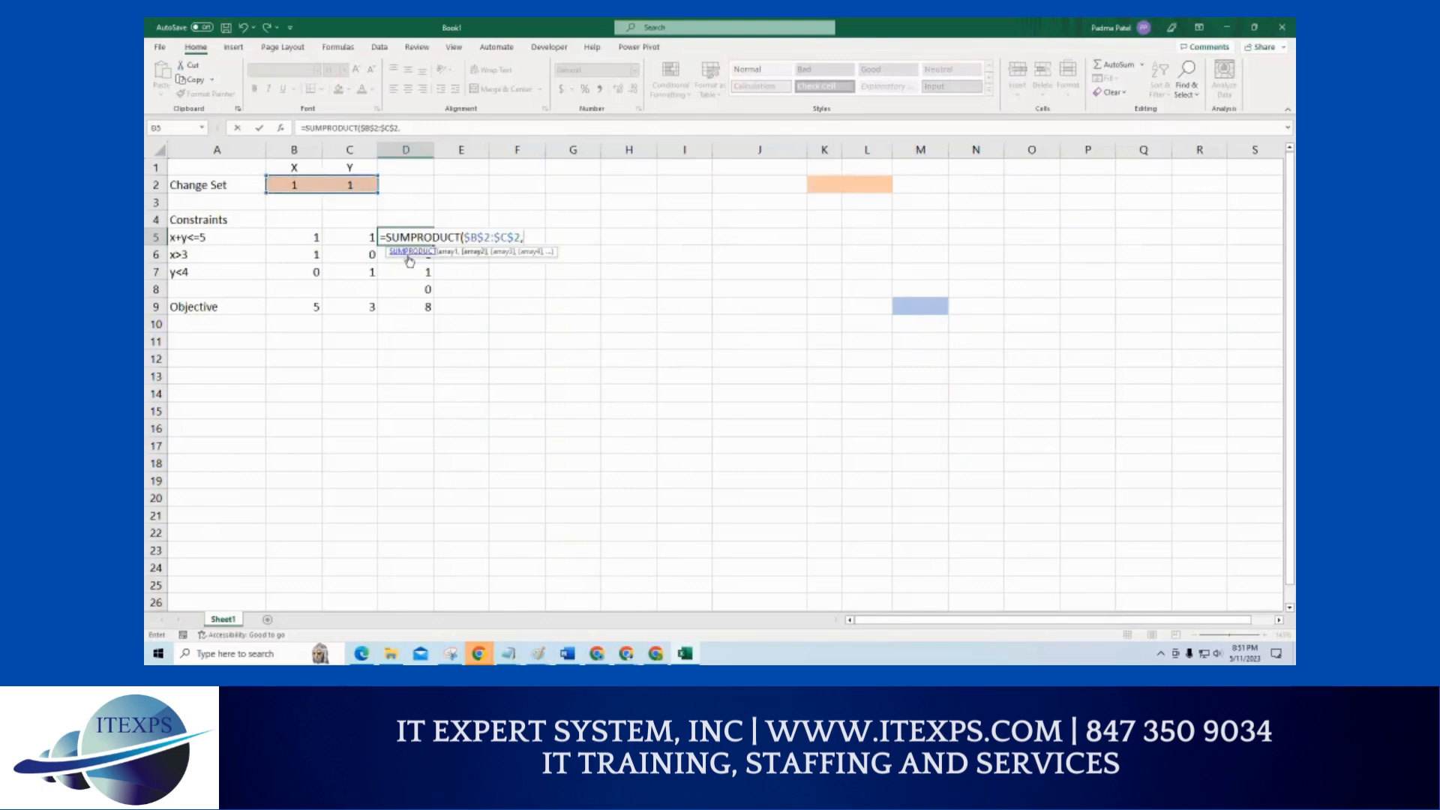
{"action": "left_click_drag", "start_coordinate": [319, 236], "coordinate": [367, 237]}
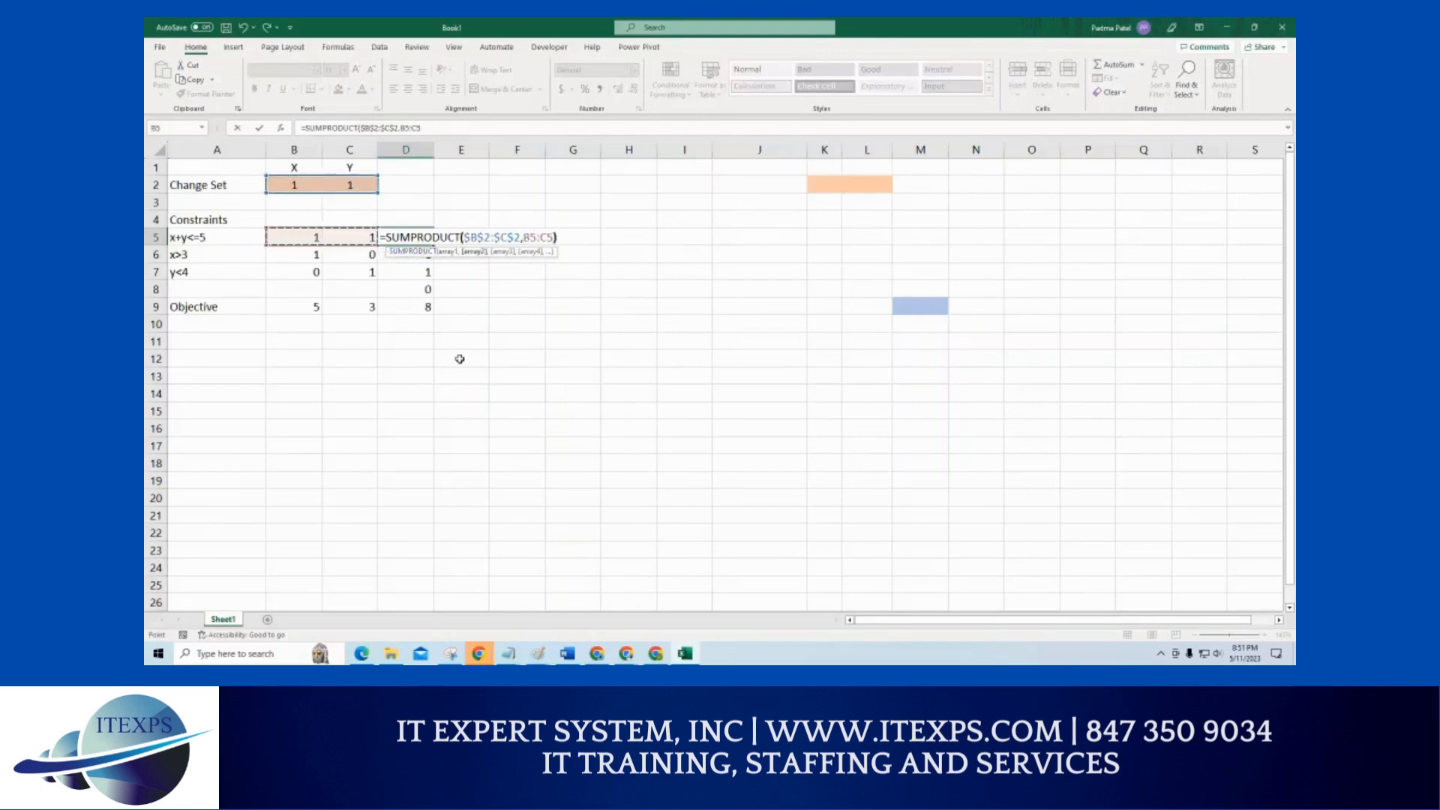
{"action": "type", "text": ")"}
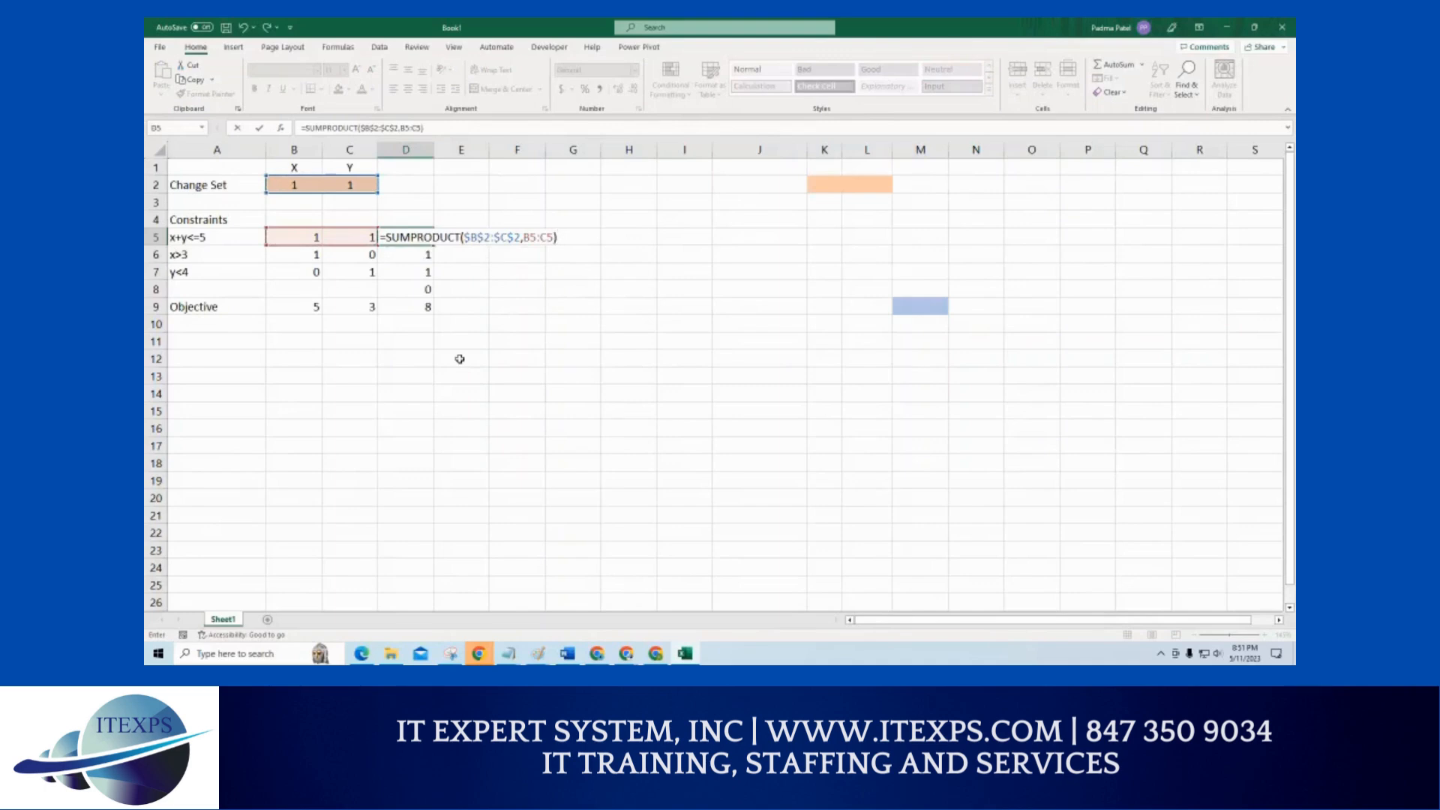
{"action": "key", "text": "Return"}
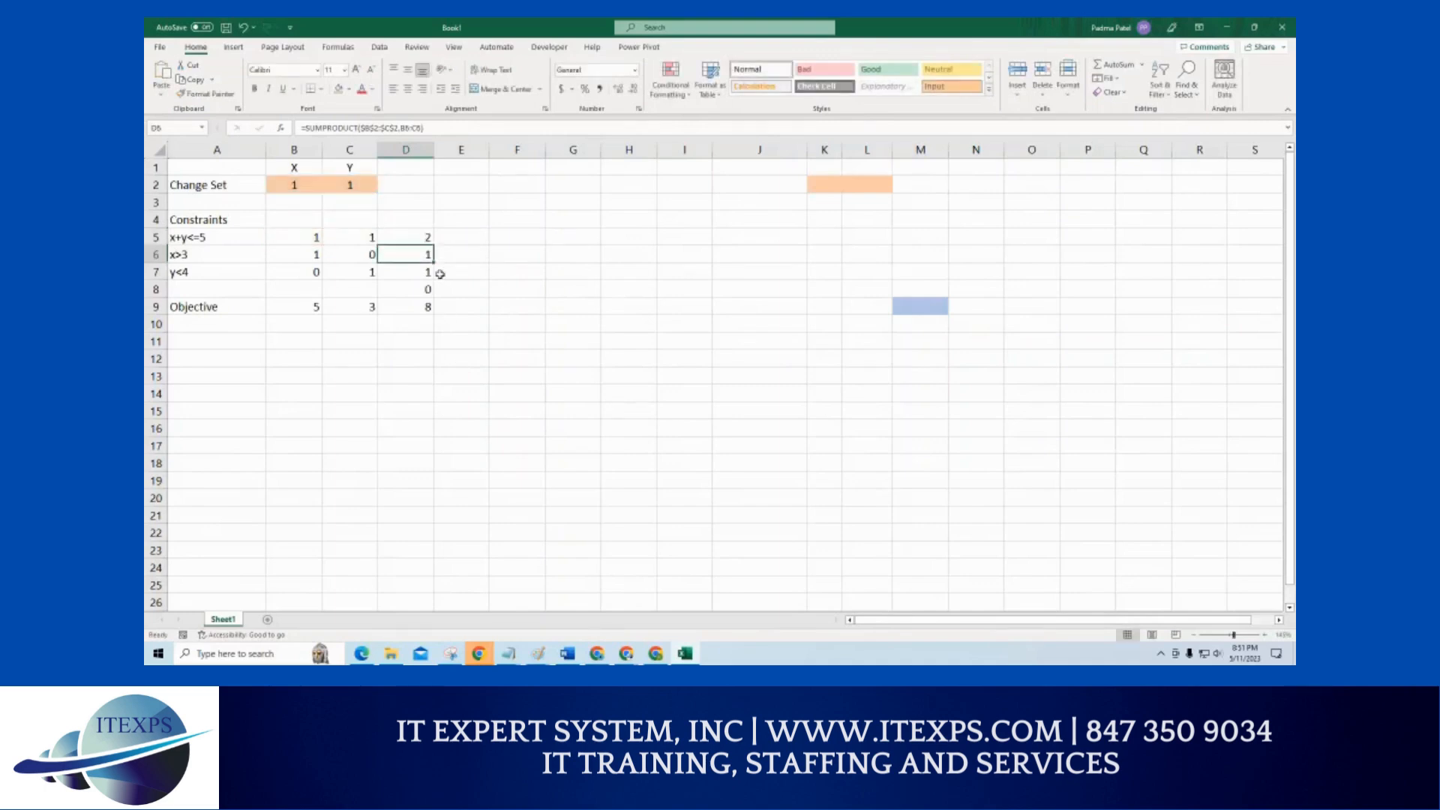
Fill the D5 formula down through D9 for the other constraints and the objective.
{"action": "left_click", "coordinate": [429, 239]}
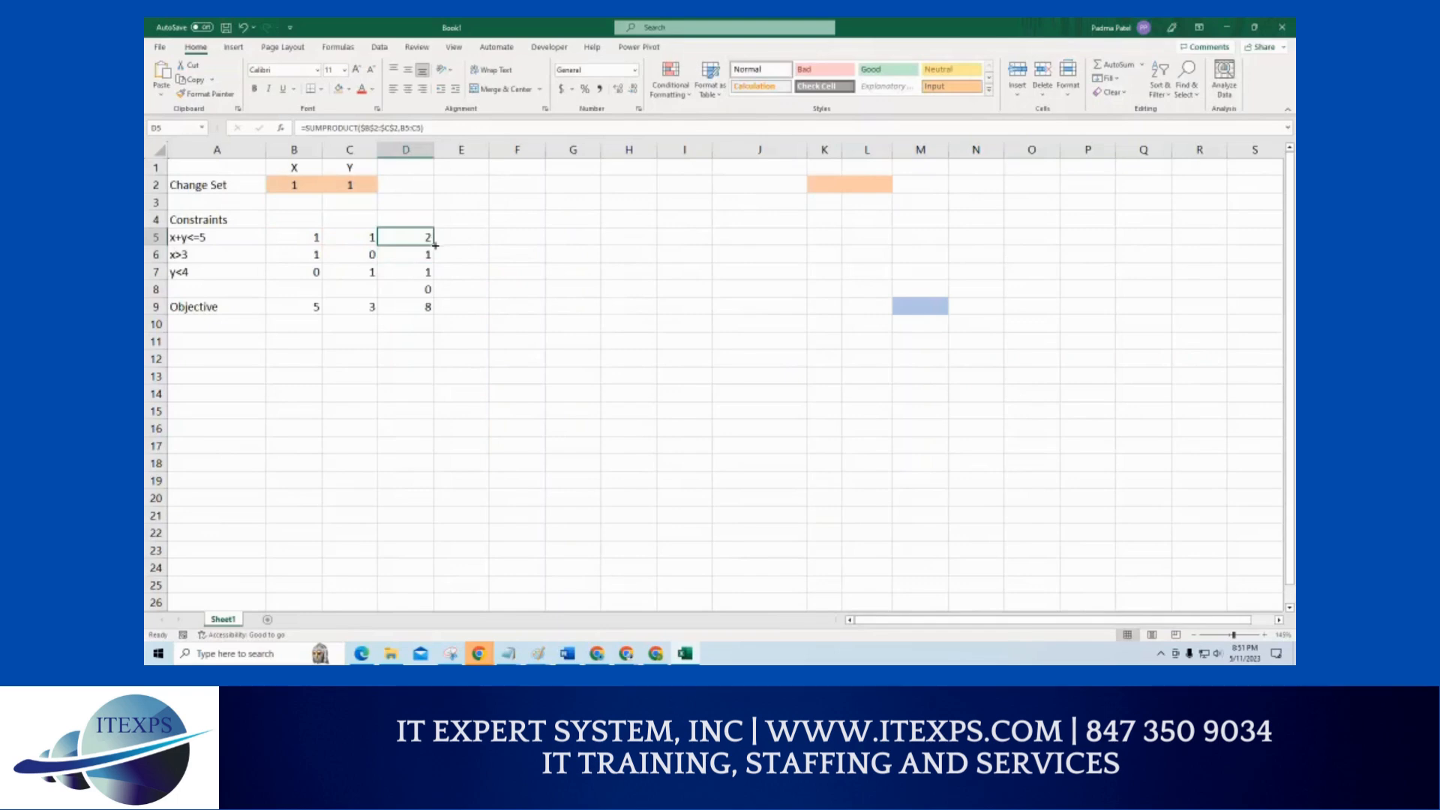
{"action": "left_click_drag", "start_coordinate": [436, 245], "coordinate": [434, 315]}
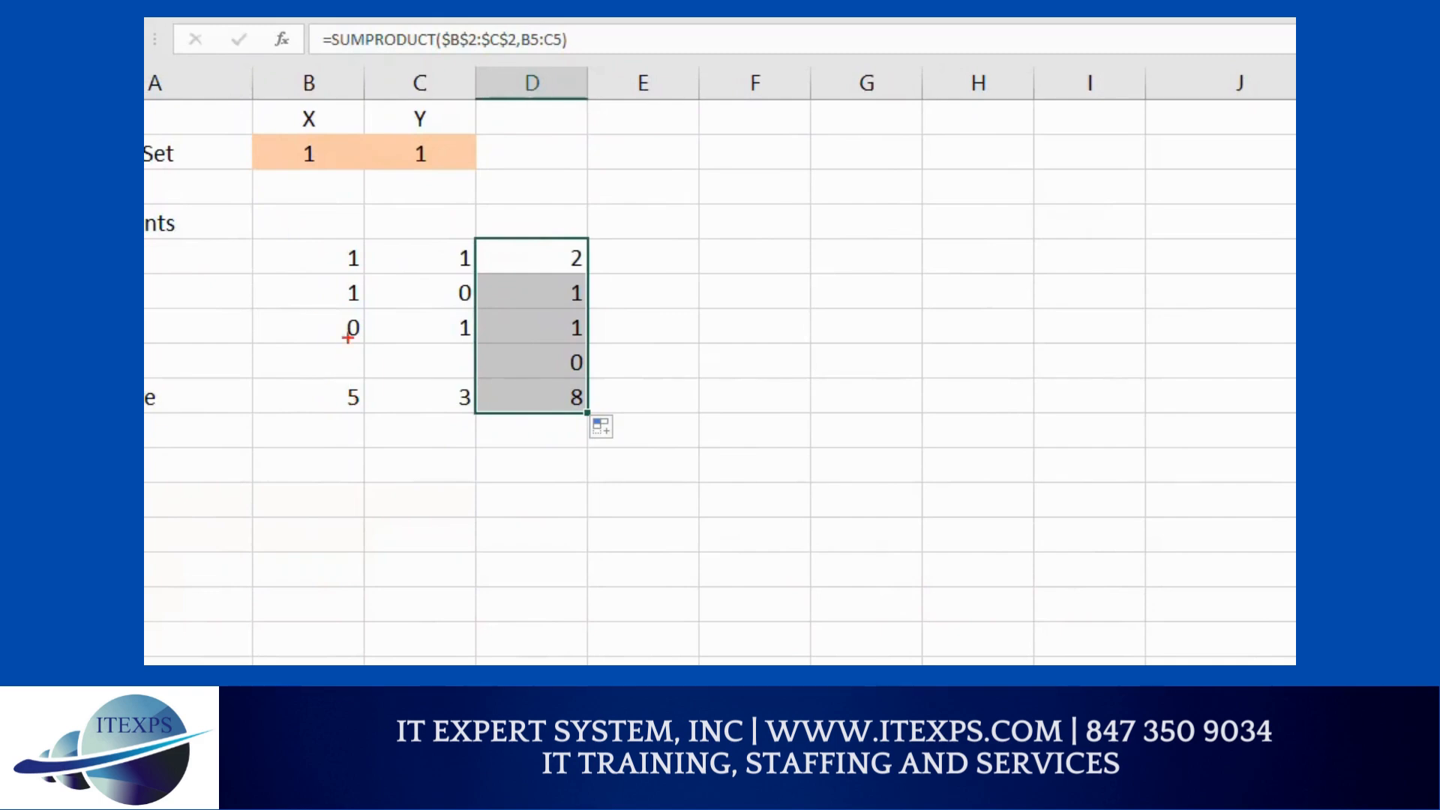
{"action": "mouse_move", "coordinate": [375, 267]}
{"action": "left_mouse_down"}
{"action": "mouse_move", "coordinate": [346, 158]}
{"action": "mouse_move", "coordinate": [310, 150]}
{"action": "left_mouse_up"}
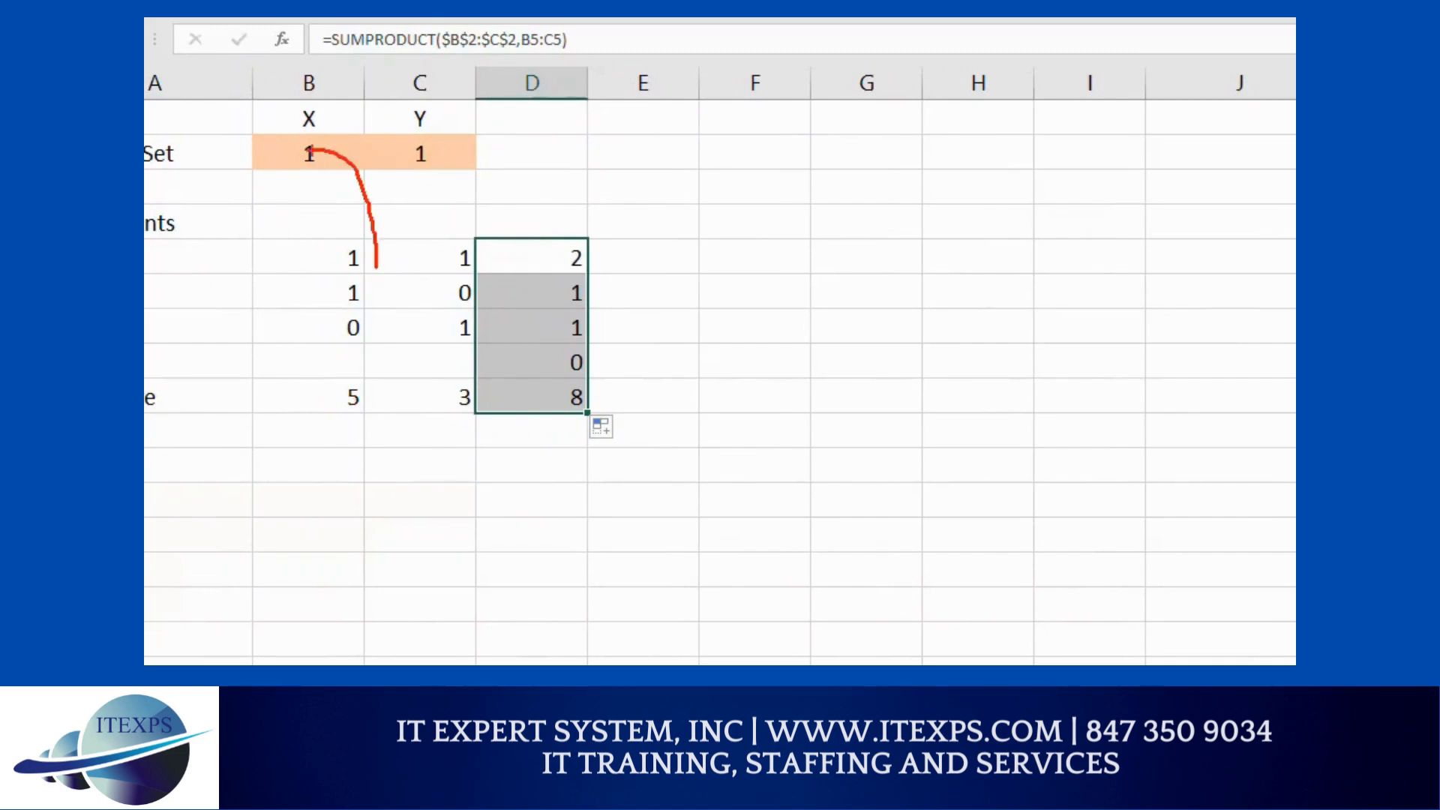
{"action": "left_click_drag", "start_coordinate": [473, 258], "coordinate": [443, 167]}
{"action": "left_click_drag", "start_coordinate": [346, 399], "coordinate": [307, 153]}
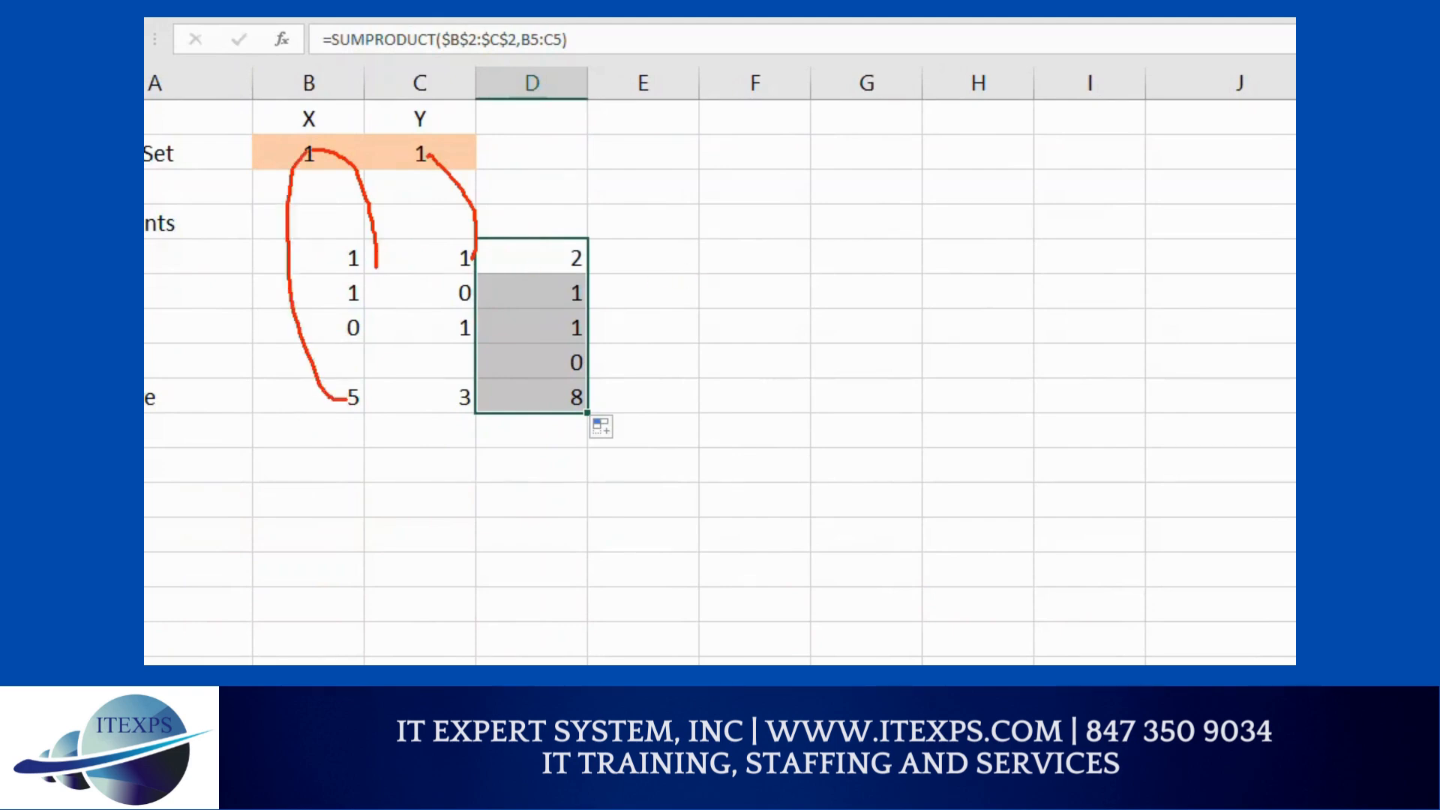
{"action": "mouse_move", "coordinate": [391, 382]}
{"action": "left_mouse_down"}
{"action": "mouse_move", "coordinate": [392, 403]}
{"action": "mouse_move", "coordinate": [414, 156]}
{"action": "left_mouse_up"}
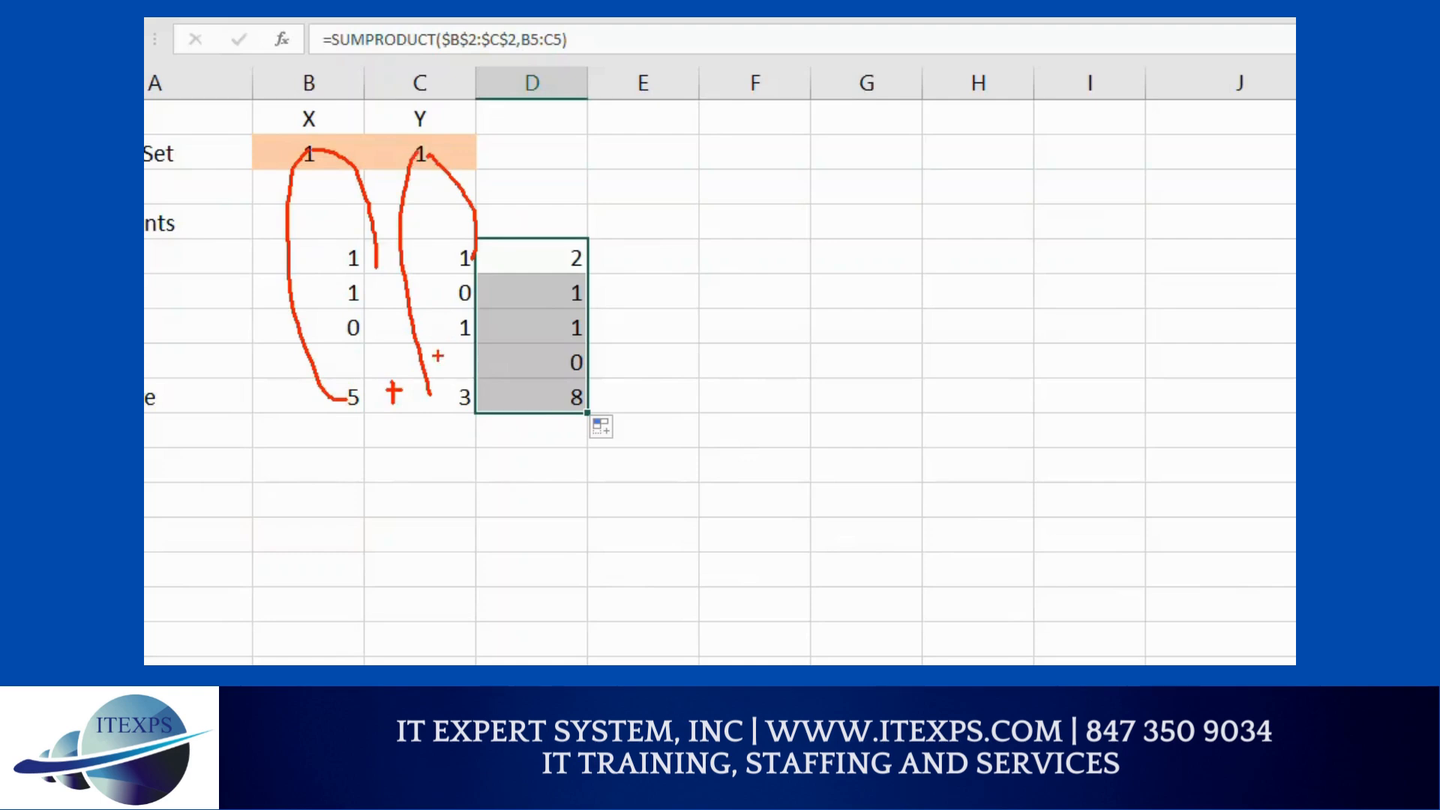
{"action": "left_click_drag", "start_coordinate": [583, 386], "coordinate": [587, 399]}
Open the objective formula in D9 to examine how its SUMPRODUCT references are built.
{"action": "double_click", "coordinate": [484, 401]}
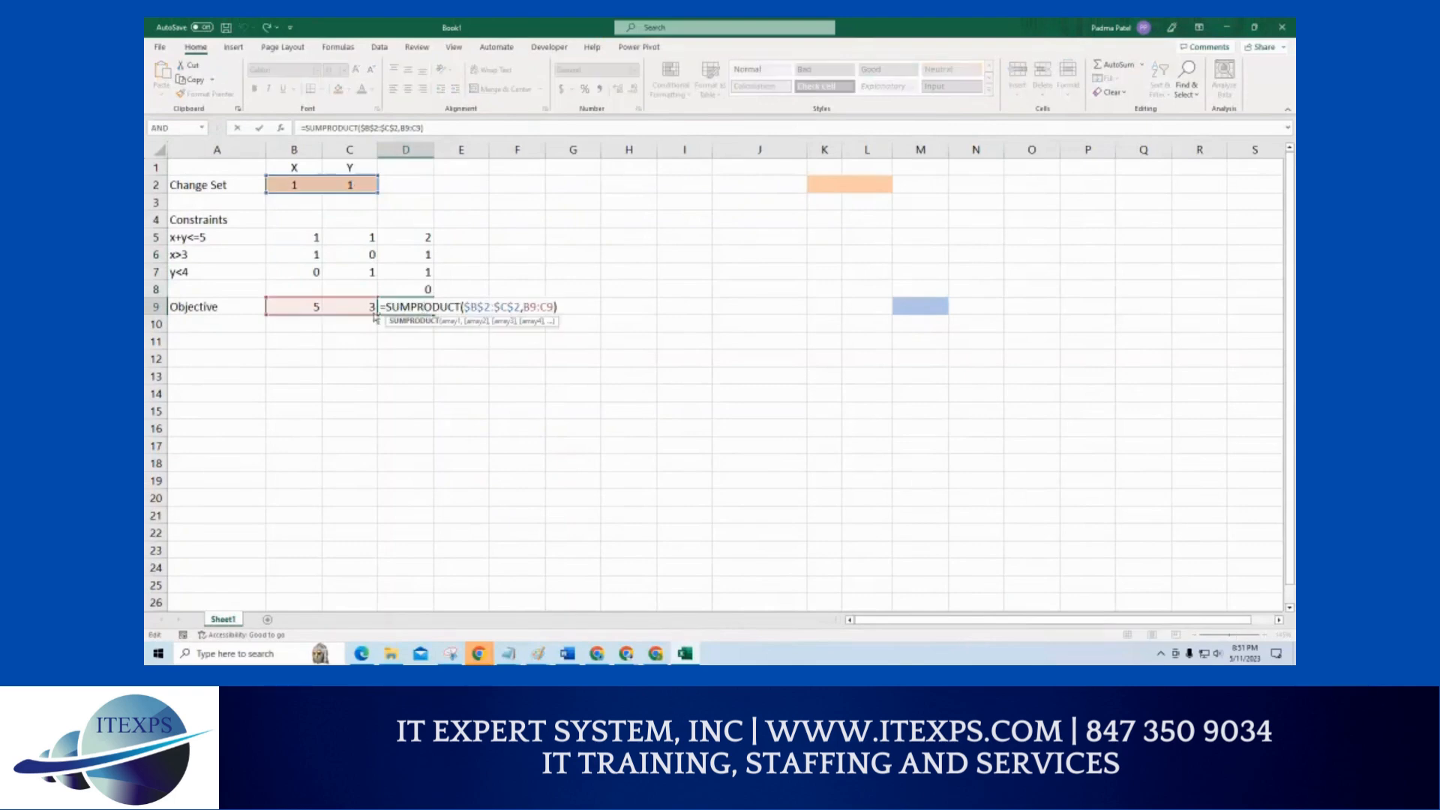
{"action": "left_click_drag", "start_coordinate": [280, 185], "coordinate": [285, 190]}
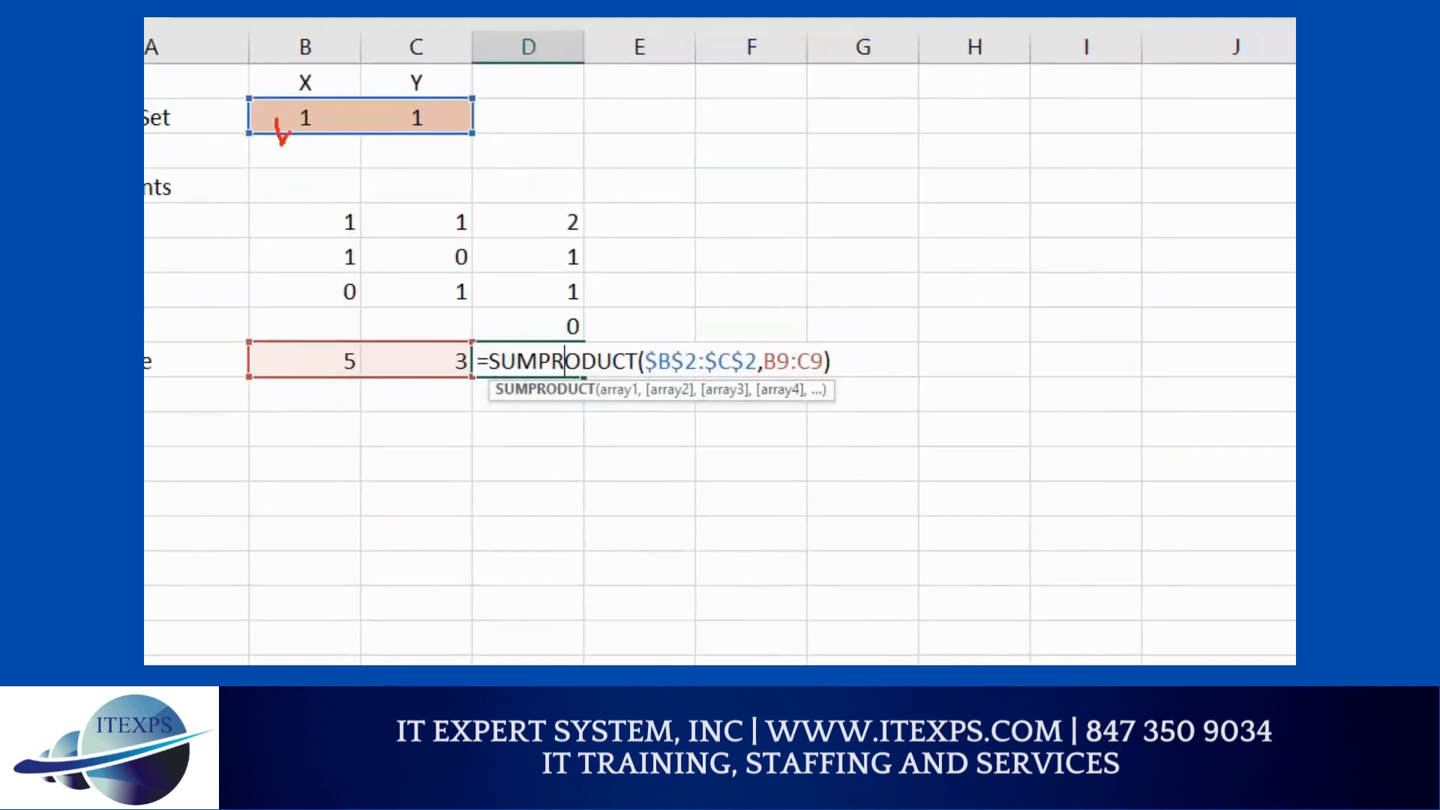
{"action": "left_click_drag", "start_coordinate": [288, 133], "coordinate": [323, 101]}
{"action": "mouse_move", "coordinate": [529, 401]}
{"action": "left_mouse_down"}
{"action": "mouse_move", "coordinate": [334, 499]}
{"action": "mouse_move", "coordinate": [250, 133]}
{"action": "mouse_move", "coordinate": [288, 327]}
{"action": "mouse_move", "coordinate": [311, 352]}
{"action": "left_mouse_up"}
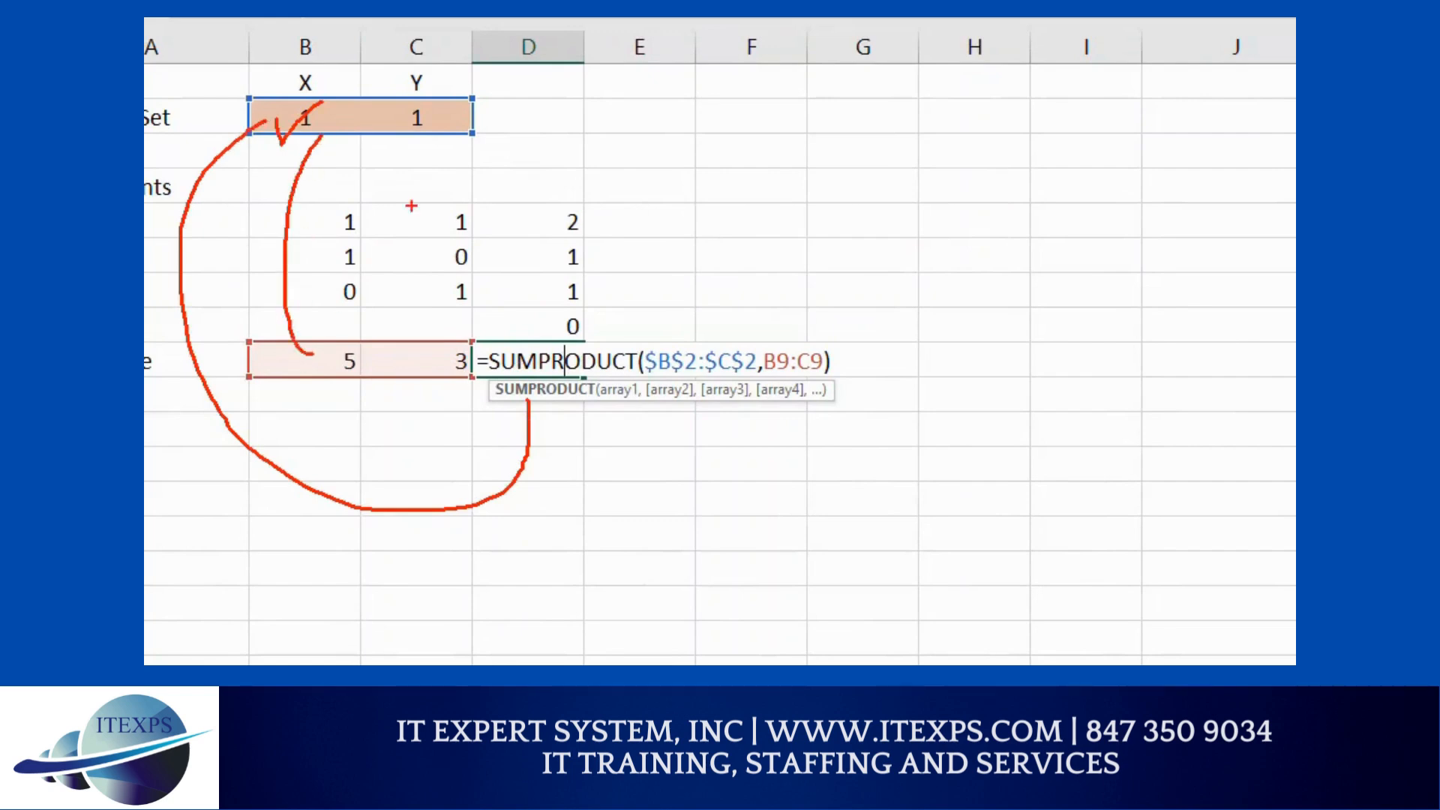
{"action": "mouse_move", "coordinate": [432, 135]}
{"action": "left_mouse_down"}
{"action": "mouse_move", "coordinate": [405, 341]}
{"action": "mouse_move", "coordinate": [423, 379]}
{"action": "left_mouse_up"}
{"action": "mouse_move", "coordinate": [362, 247]}
{"action": "left_mouse_down"}
{"action": "mouse_move", "coordinate": [362, 294]}
{"action": "mouse_move", "coordinate": [372, 261]}
{"action": "left_mouse_up"}
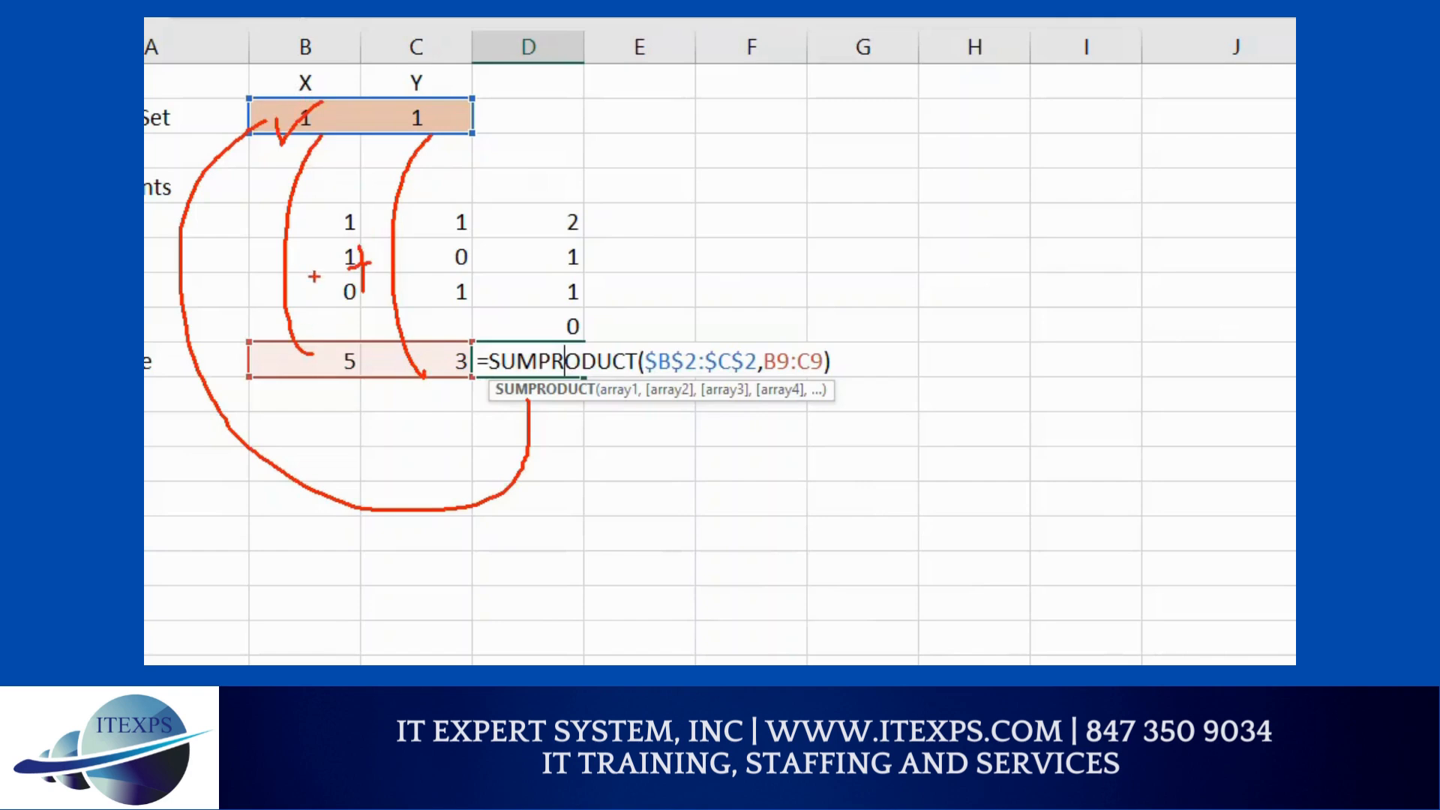
{"action": "key", "text": "Escape"}
{"action": "left_click", "coordinate": [531, 395]}
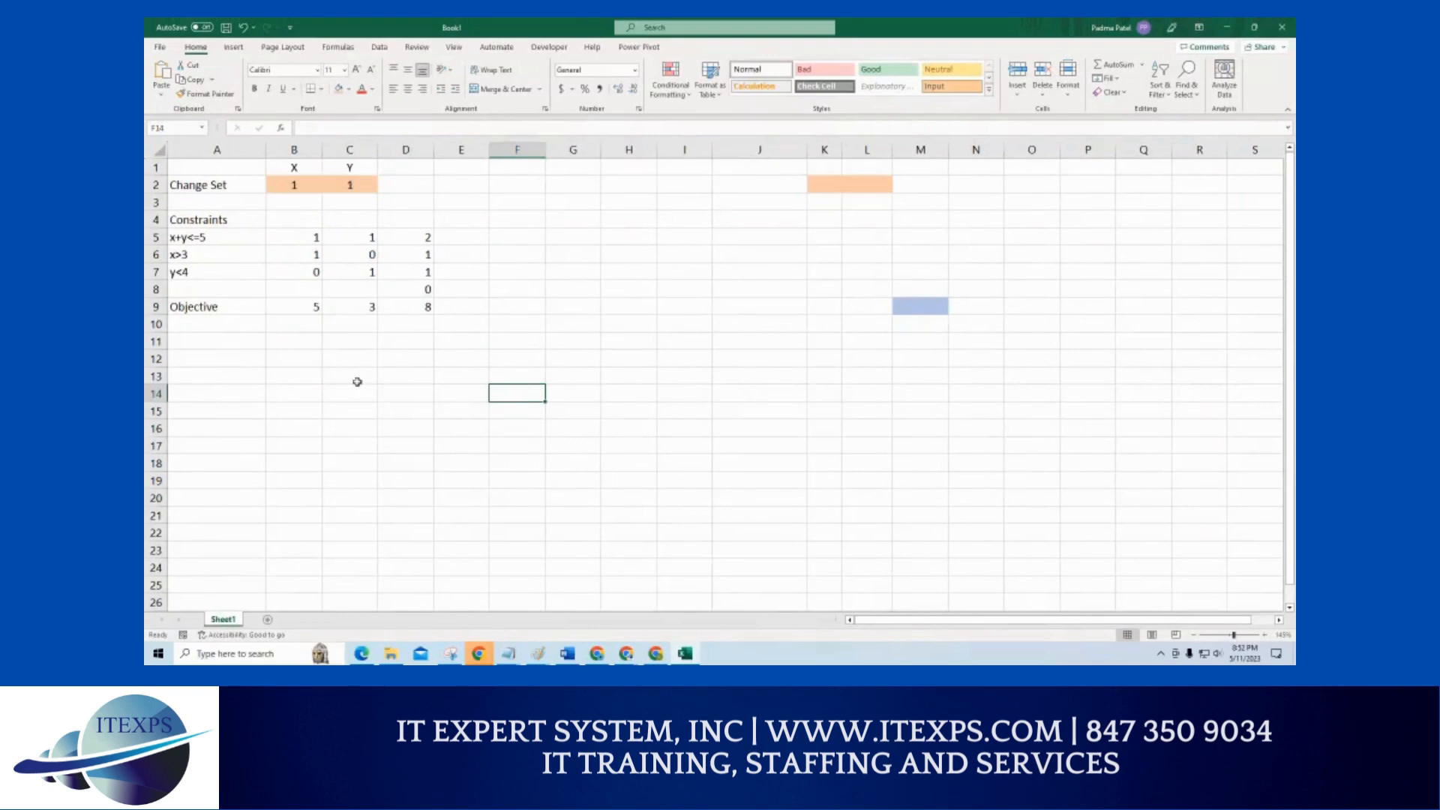
{"action": "key", "text": "ctrl+1"}
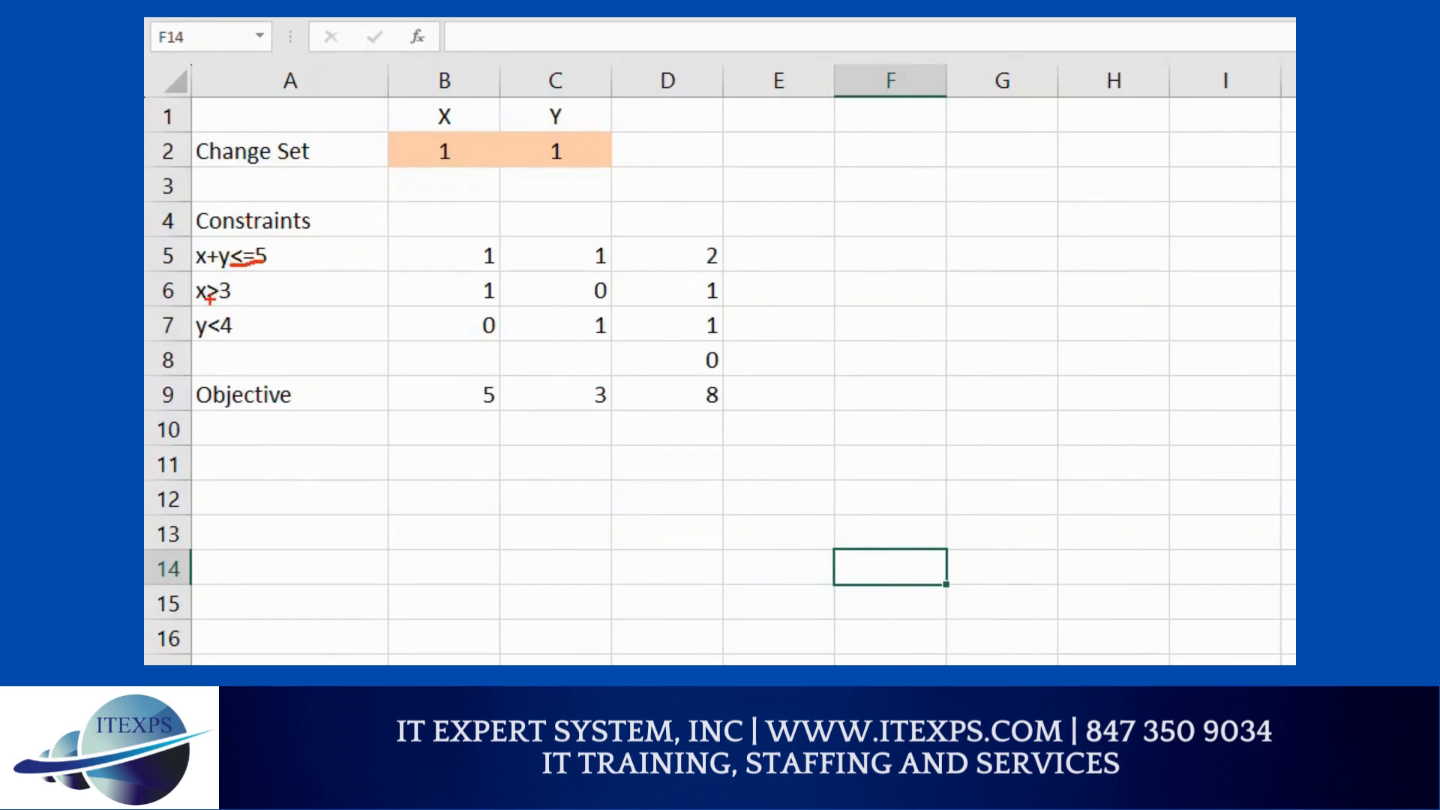
{"action": "left_click_drag", "start_coordinate": [199, 347], "coordinate": [222, 346]}
{"action": "key", "text": "Escape"}
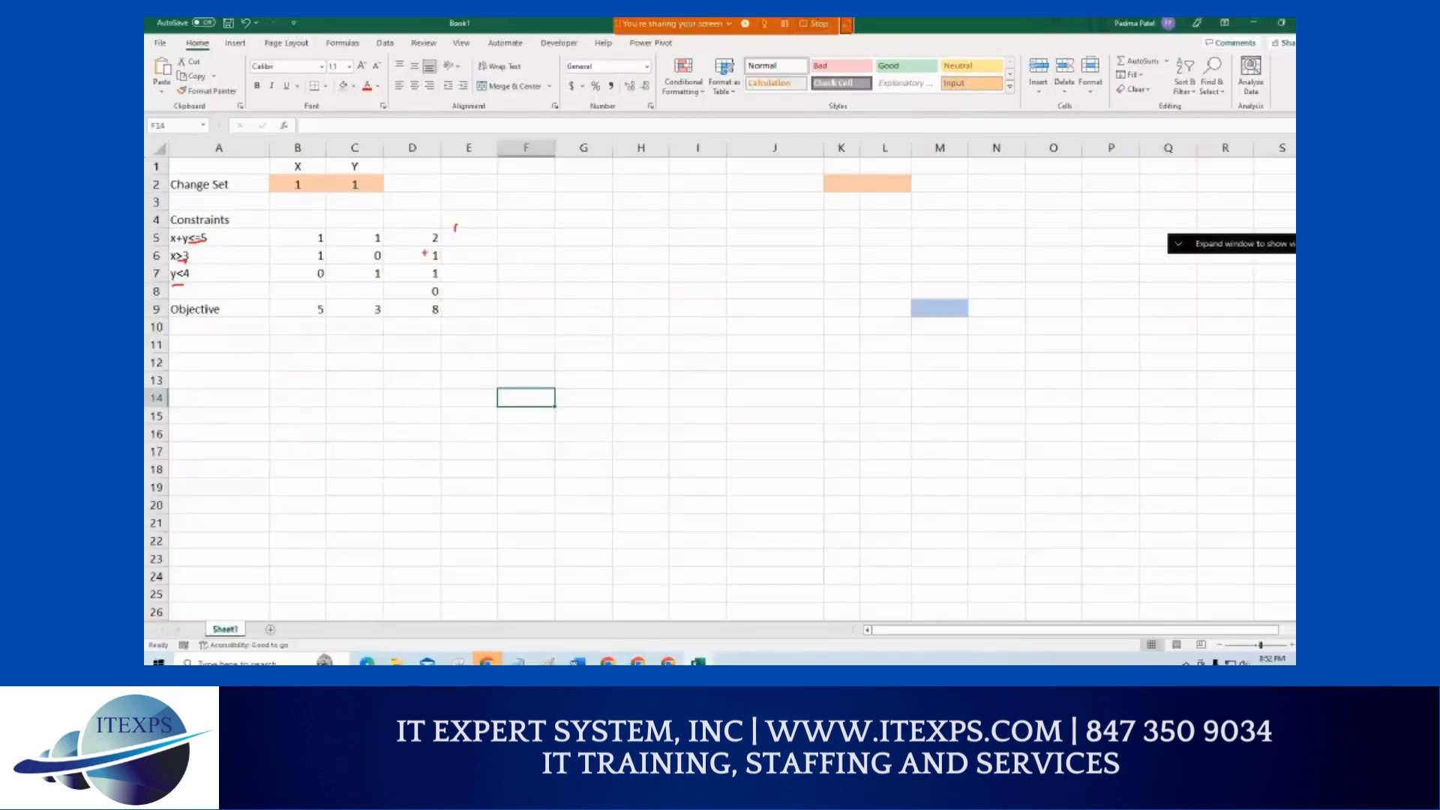
Enter the comparison signs <=, > and < as text labels in E5, E6 and E7.
{"action": "left_click", "coordinate": [456, 237]}
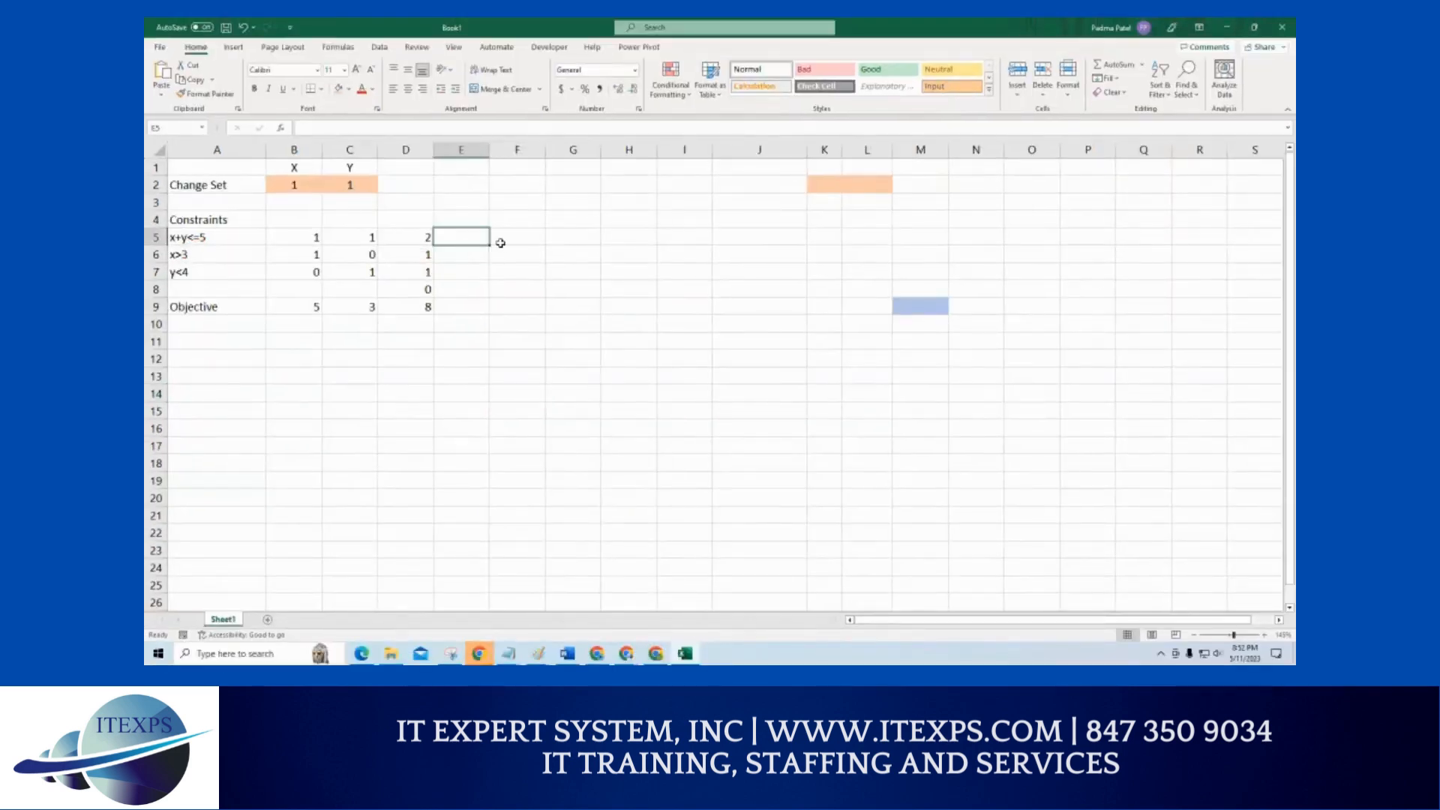
{"action": "type", "text": "'<="}
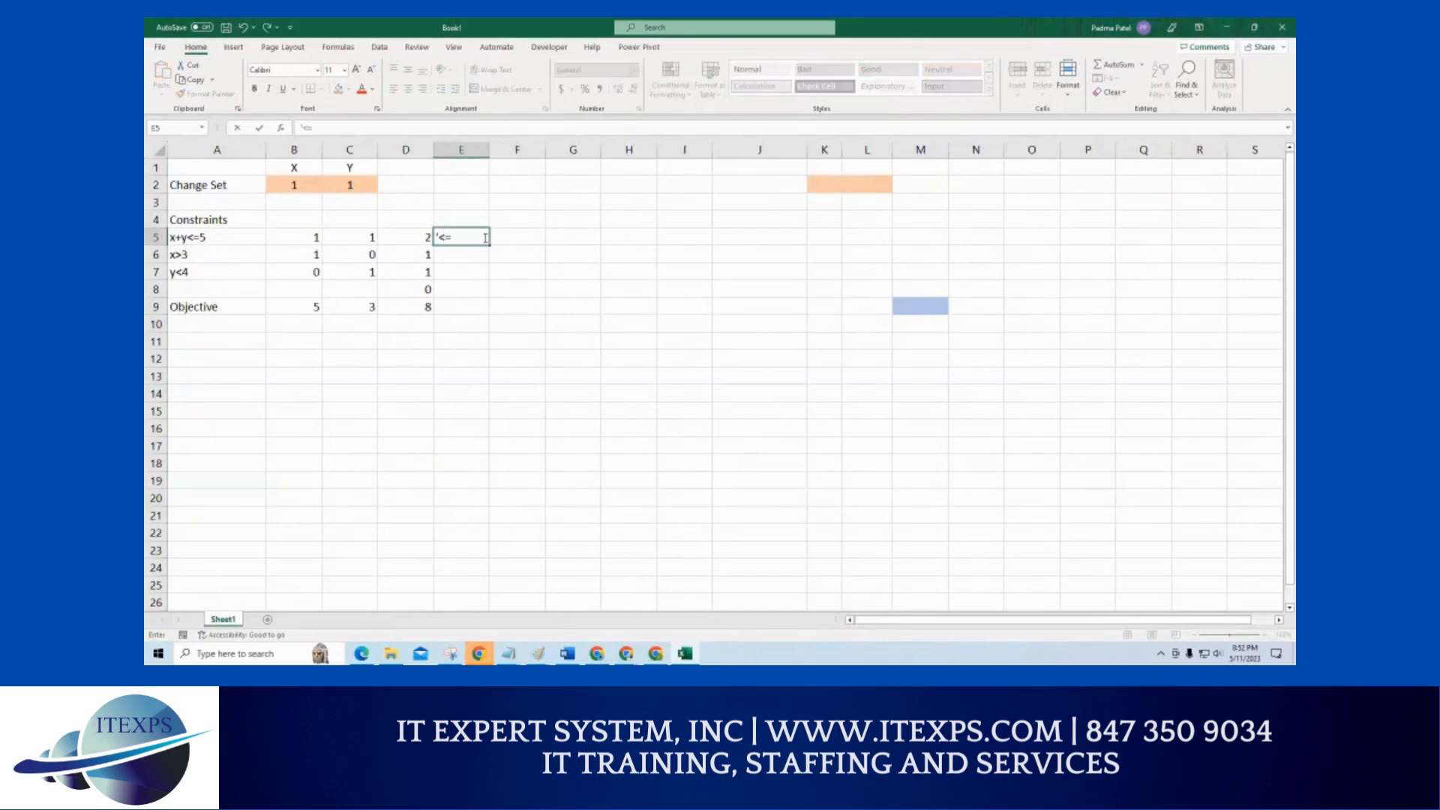
{"action": "key", "text": "Return"}
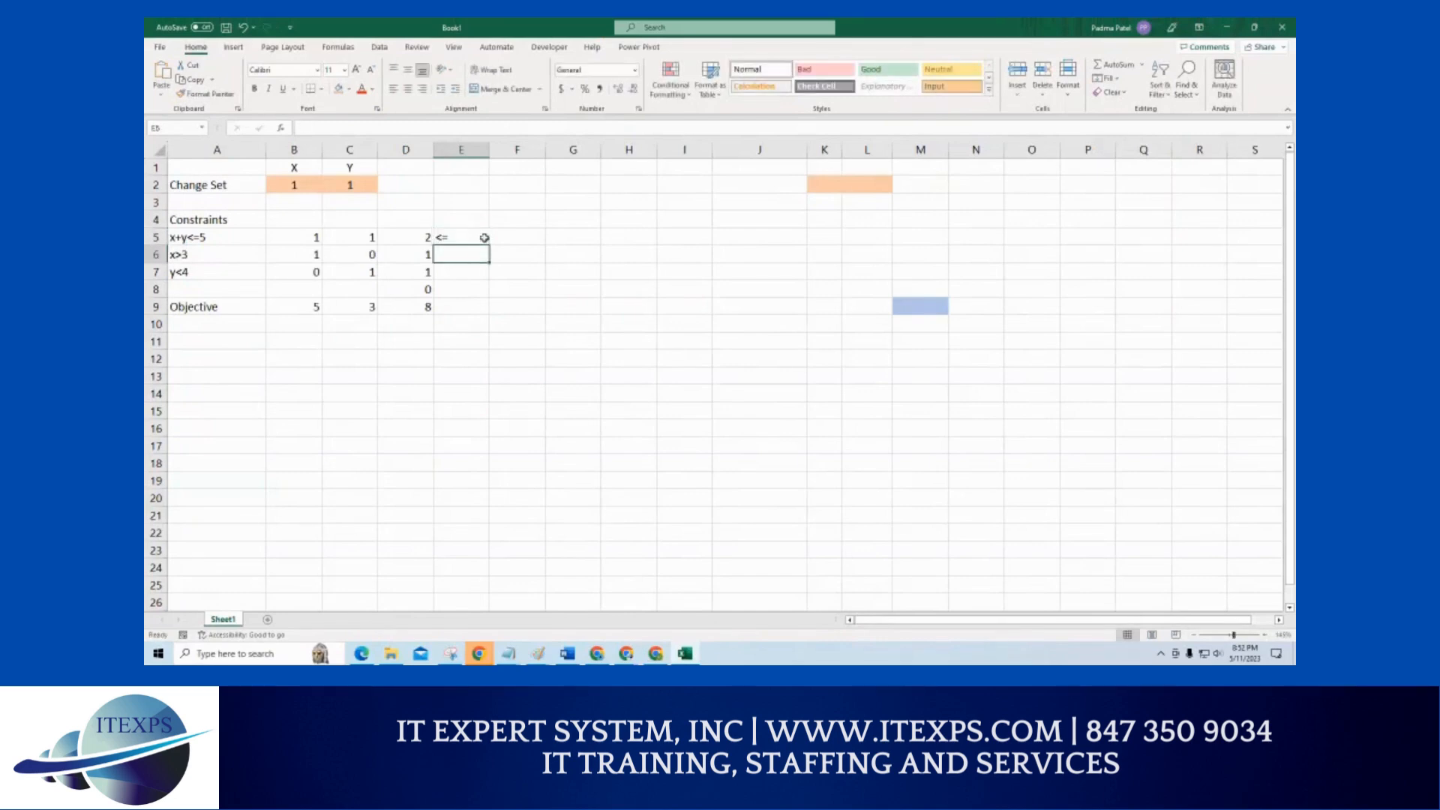
{"action": "type", "text": "'>"}
{"action": "key", "text": "Return"}
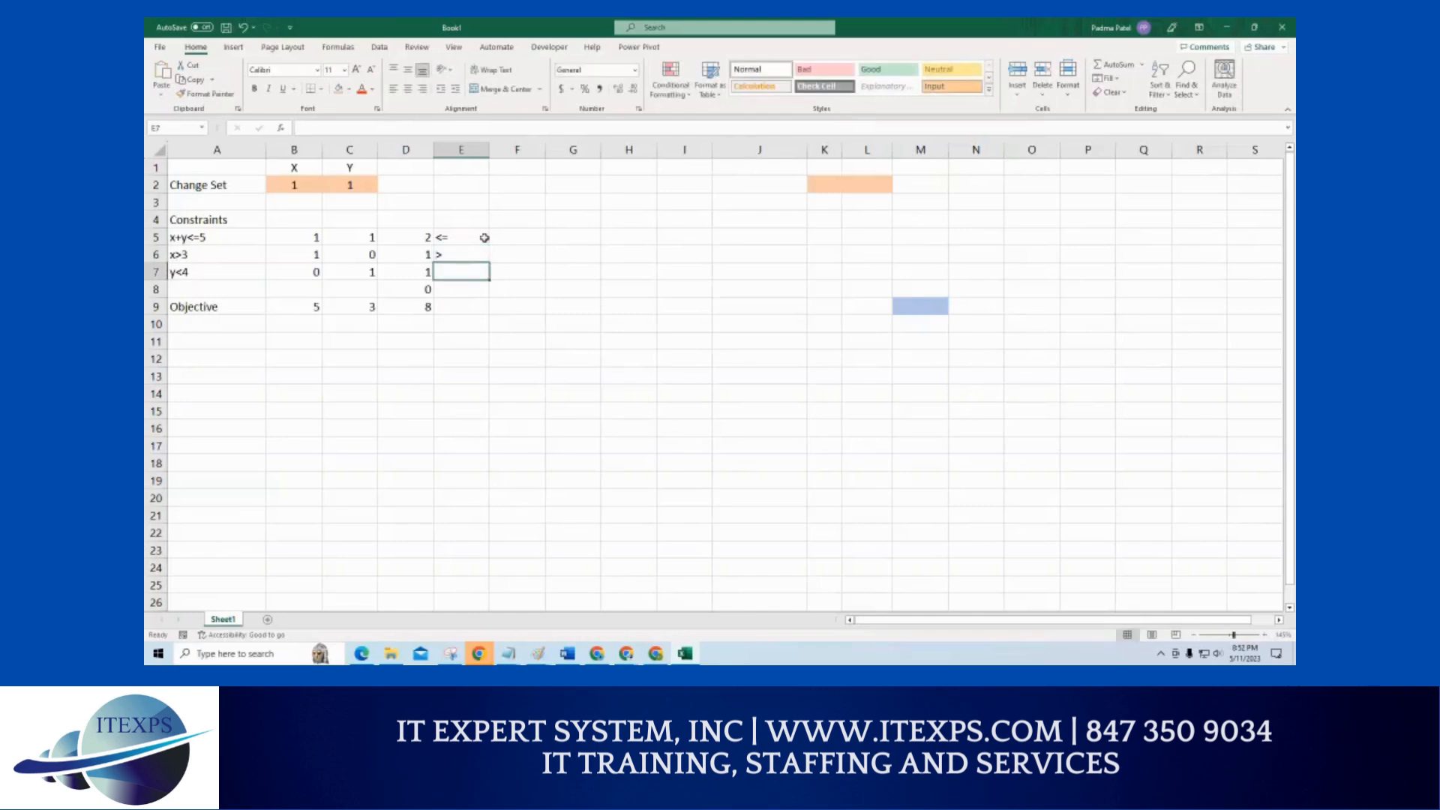
{"action": "type", "text": "'<"}
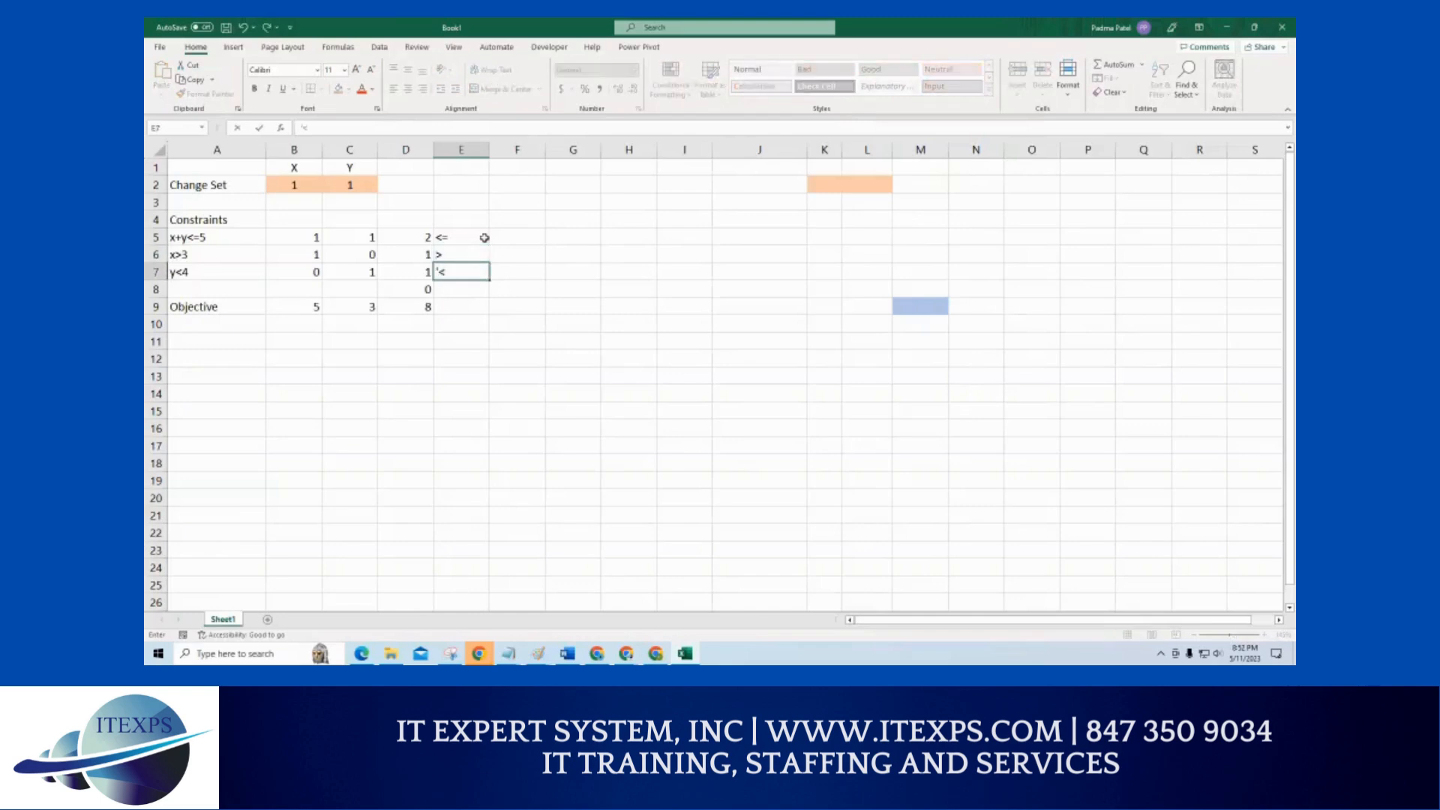
{"action": "key", "text": "Return"}
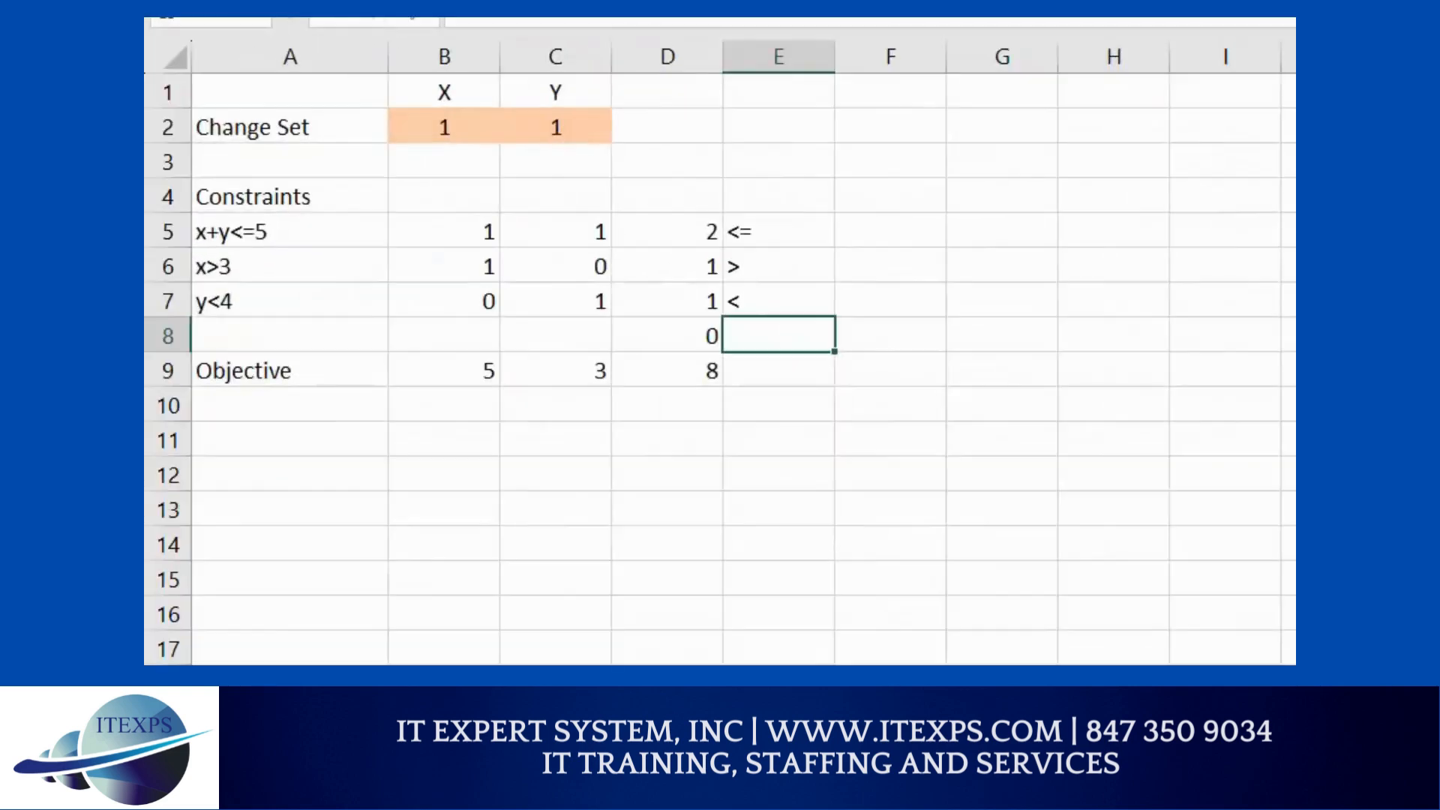
{"action": "left_click_drag", "start_coordinate": [245, 241], "coordinate": [228, 244]}
{"action": "mouse_move", "coordinate": [724, 219]}
{"action": "left_mouse_down"}
{"action": "mouse_move", "coordinate": [725, 264]}
{"action": "mouse_move", "coordinate": [758, 219]}
{"action": "left_mouse_up"}
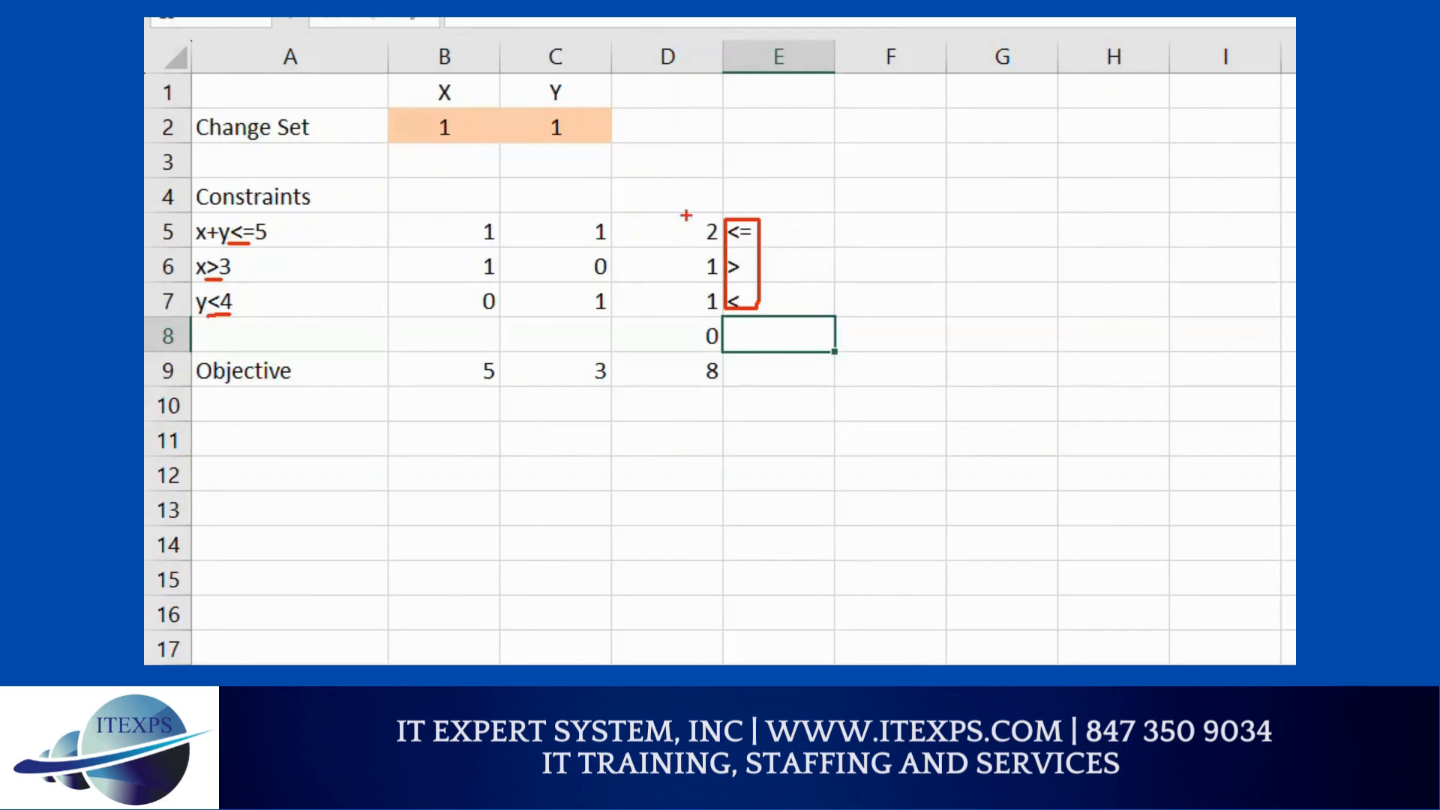
{"action": "left_click_drag", "start_coordinate": [688, 176], "coordinate": [703, 194]}
{"action": "left_click_drag", "start_coordinate": [874, 173], "coordinate": [875, 197]}
{"action": "left_click_drag", "start_coordinate": [873, 170], "coordinate": [892, 195]}
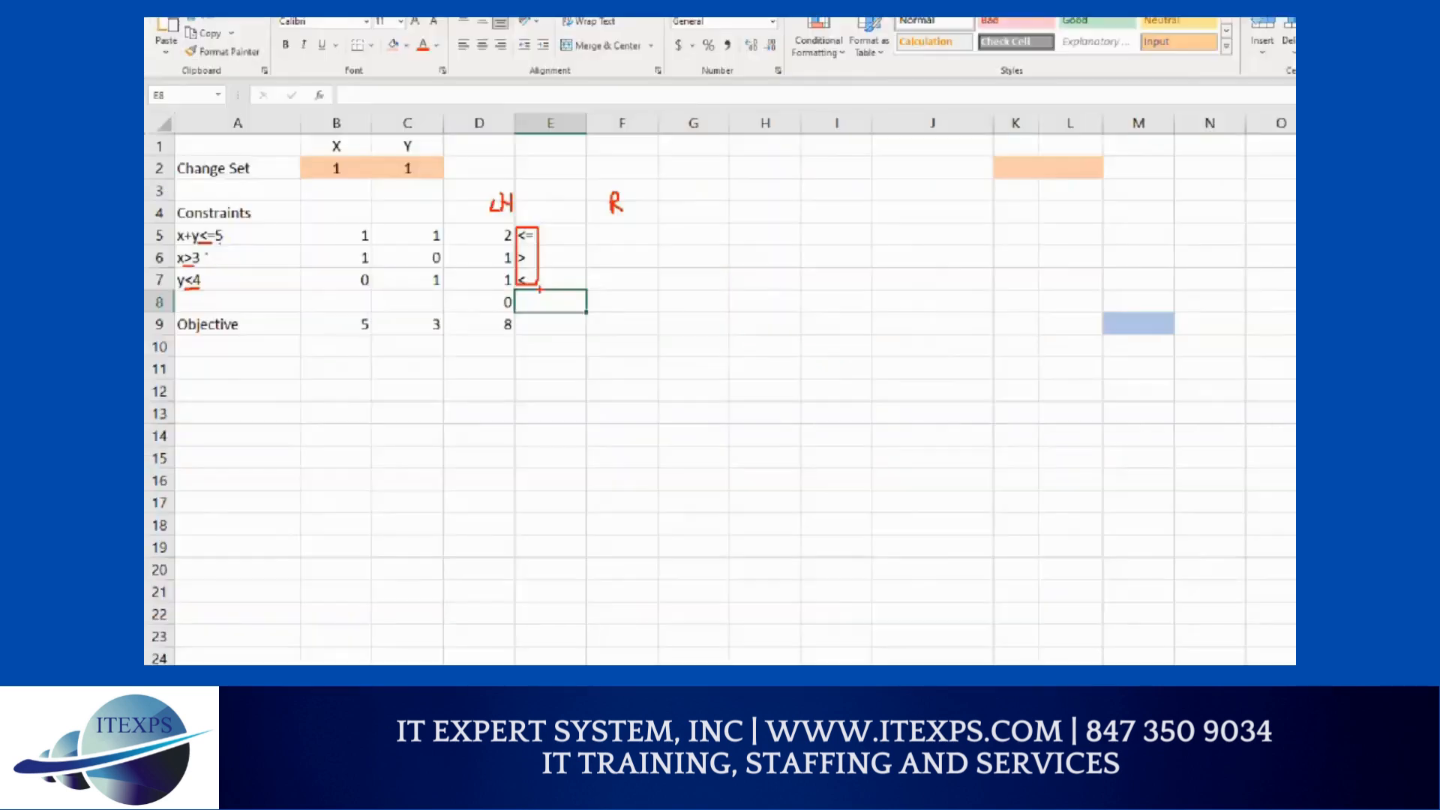
Enter the right-hand side limits 5, 3 and 4 in F5, F6 and F7.
{"action": "left_click", "coordinate": [604, 240]}
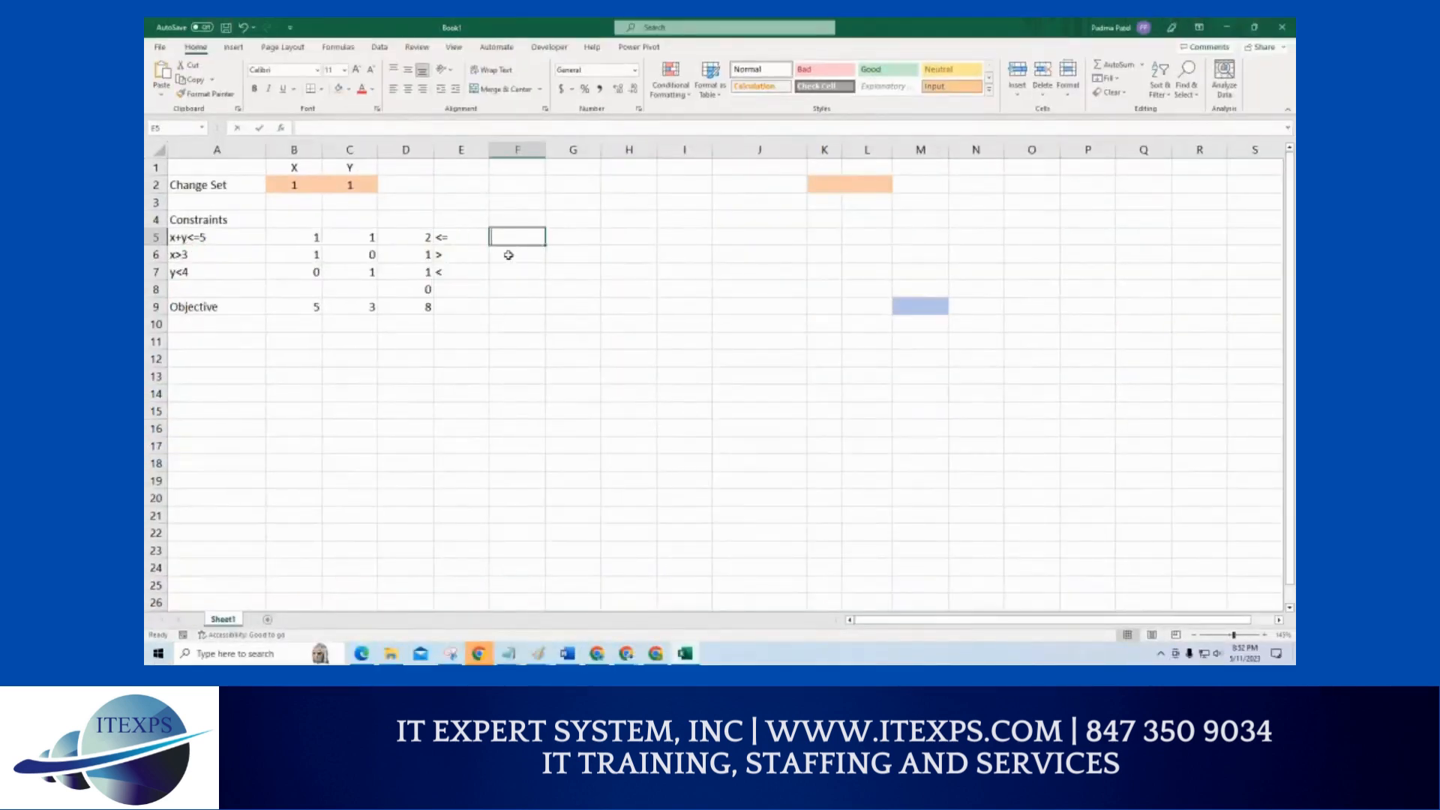
{"action": "type", "text": "5"}
{"action": "key", "text": "Return"}
{"action": "type", "text": "3"}
{"action": "key", "text": "Return"}
{"action": "type", "text": "4"}
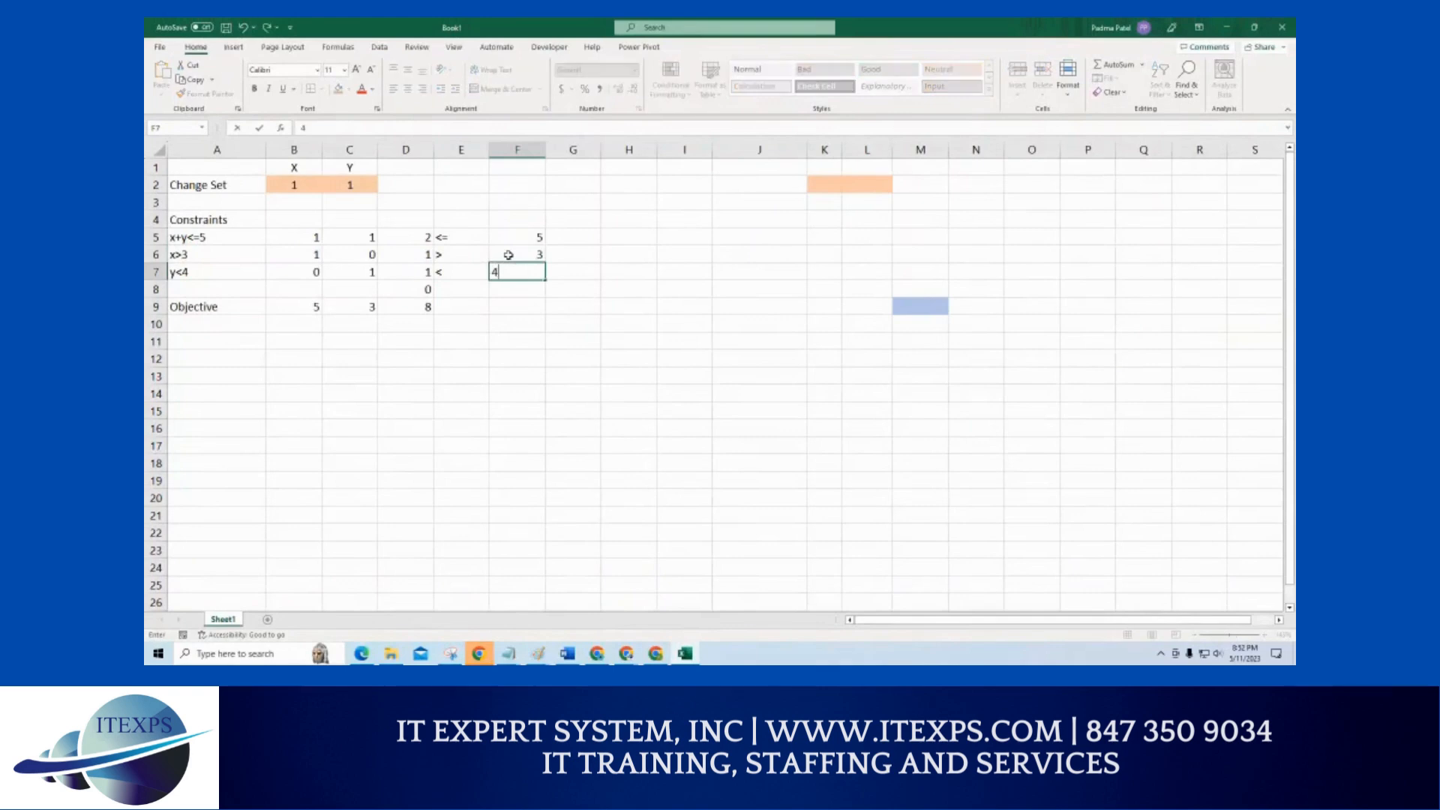
{"action": "key", "text": "Return"}
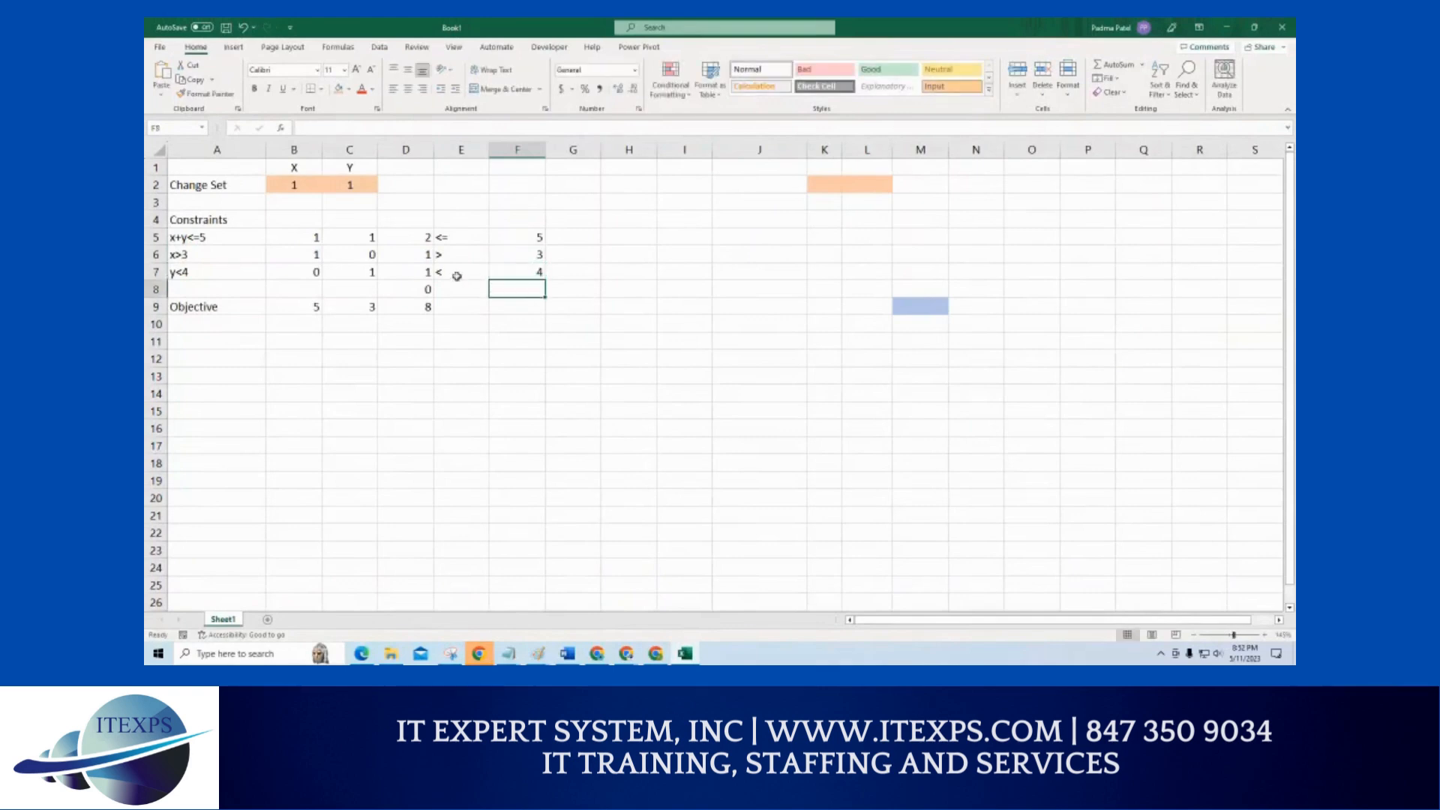
Give the objective cell D9 a light blue fill colour.
{"action": "left_click_drag", "start_coordinate": [219, 239], "coordinate": [527, 238]}
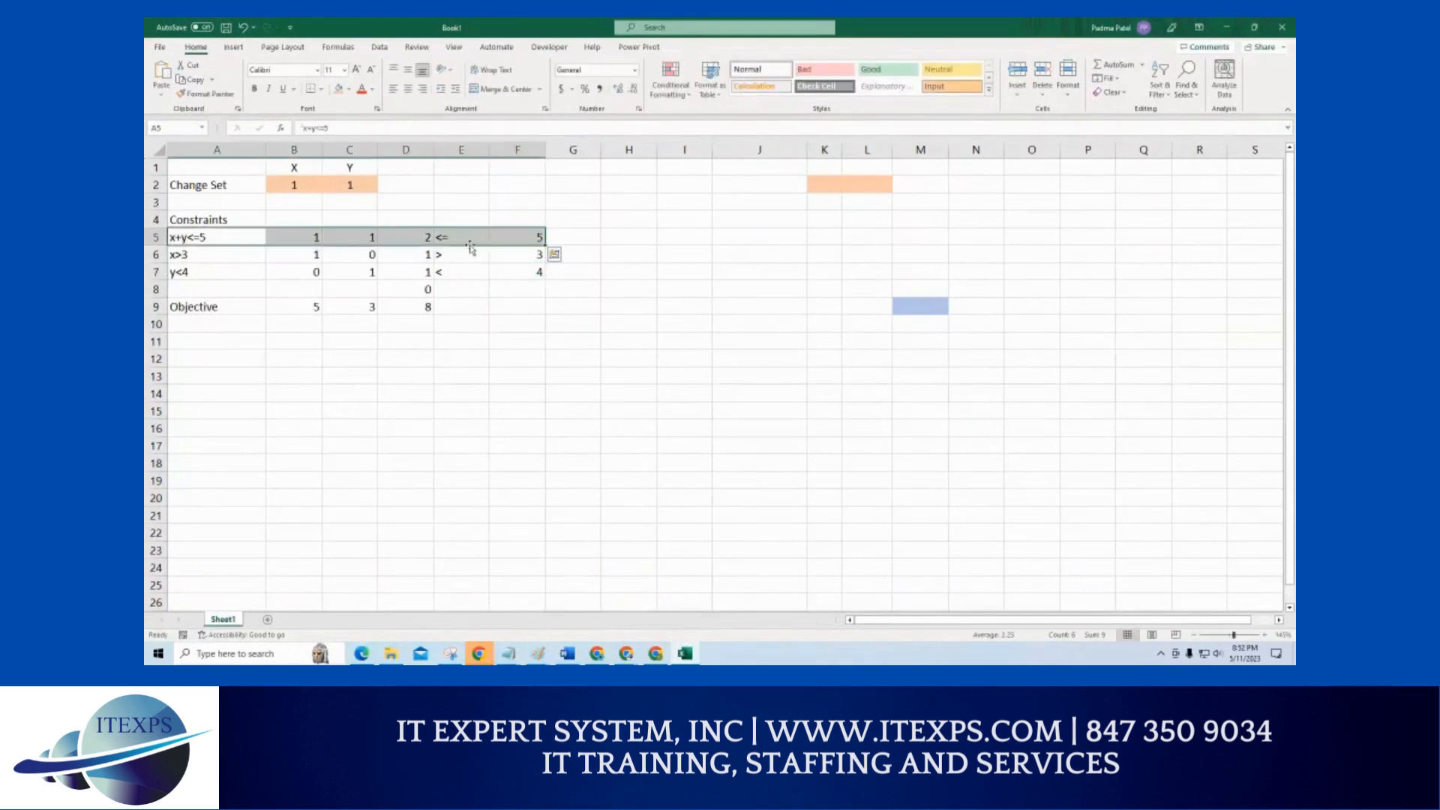
{"action": "left_click", "coordinate": [425, 306]}
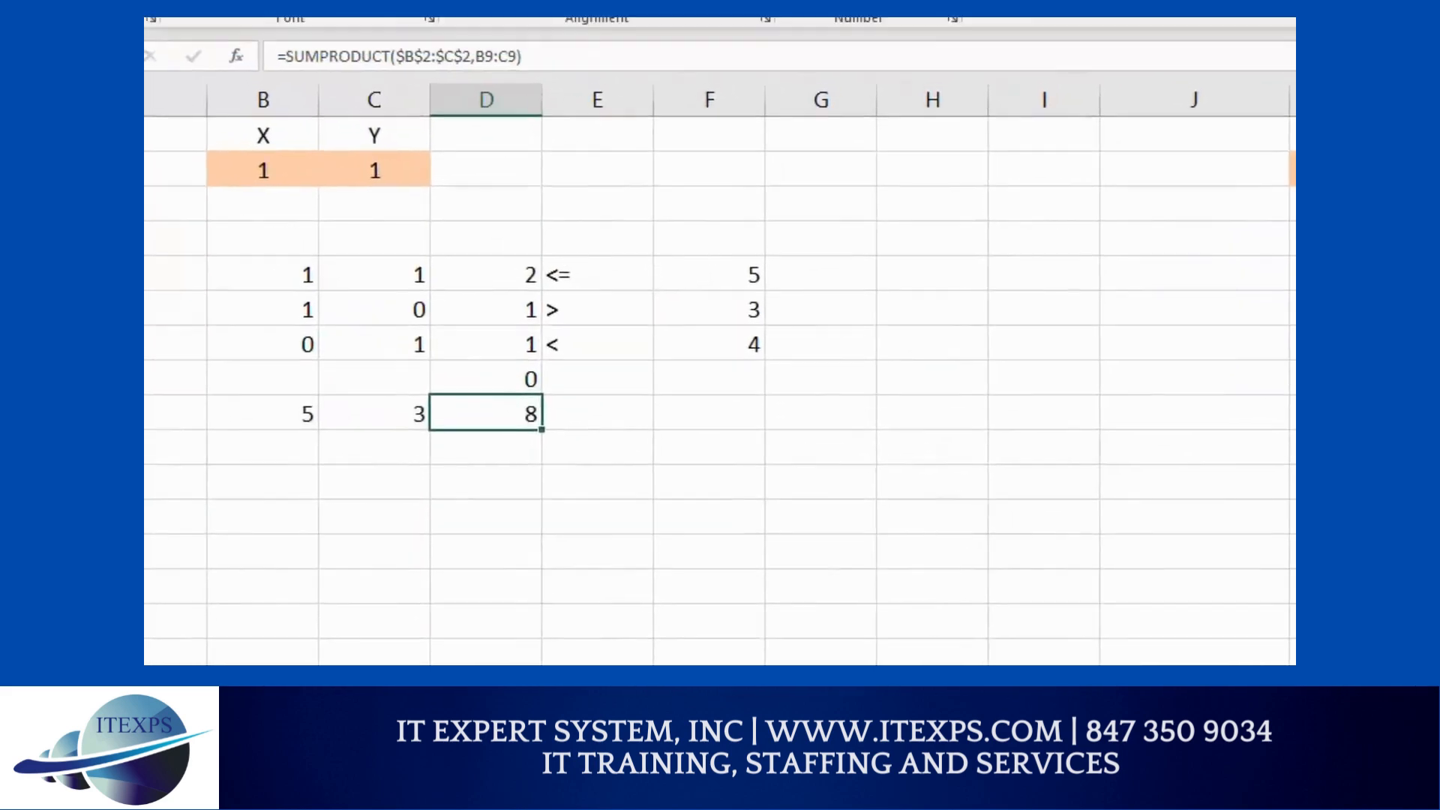
{"action": "left_click_drag", "start_coordinate": [361, 78], "coordinate": [492, 501]}
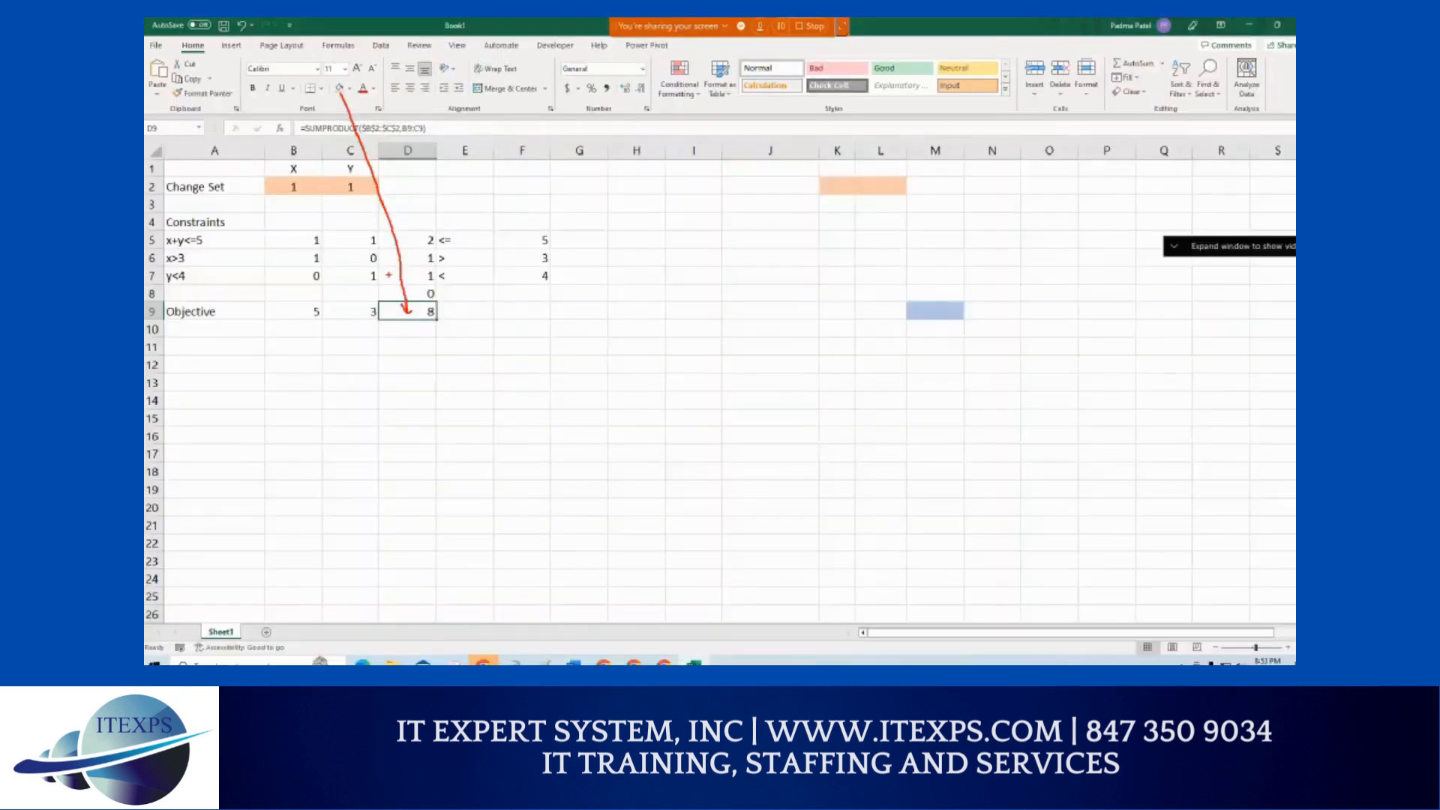
{"action": "left_click", "coordinate": [349, 89]}
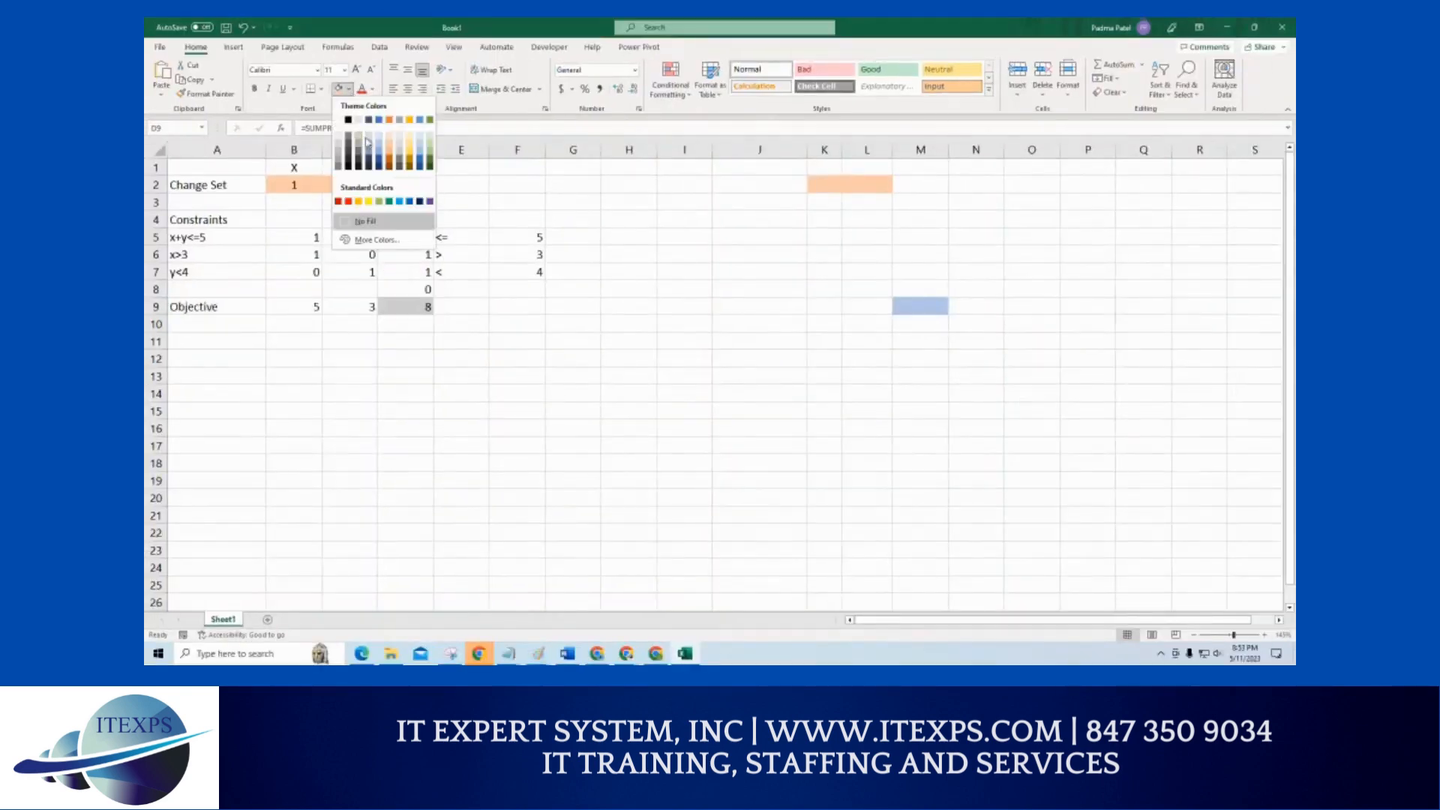
{"action": "left_click", "coordinate": [378, 147]}
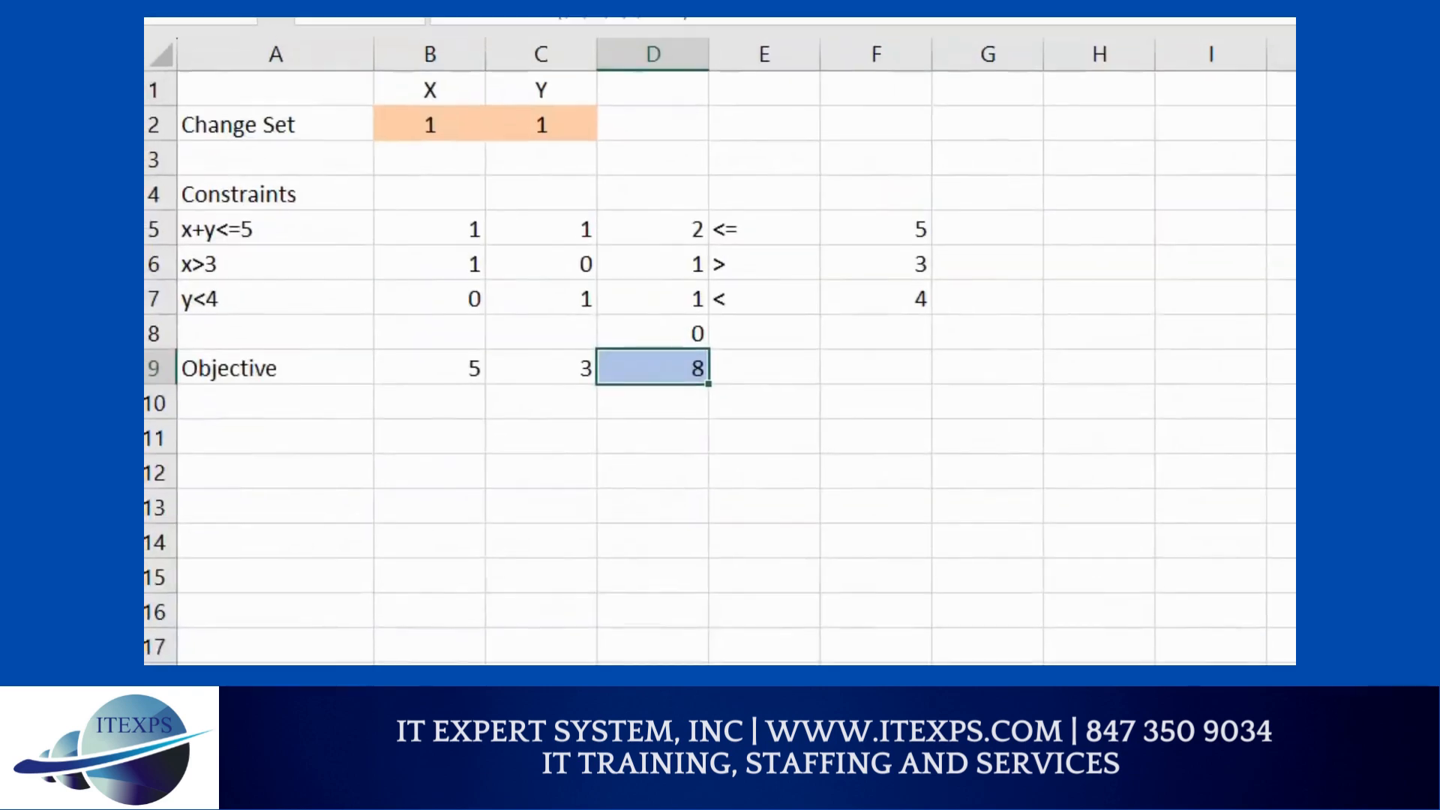
{"action": "mouse_move", "coordinate": [481, 130]}
{"action": "left_mouse_down"}
{"action": "mouse_move", "coordinate": [393, 156]}
{"action": "mouse_move", "coordinate": [574, 136]}
{"action": "mouse_move", "coordinate": [396, 122]}
{"action": "left_mouse_up"}
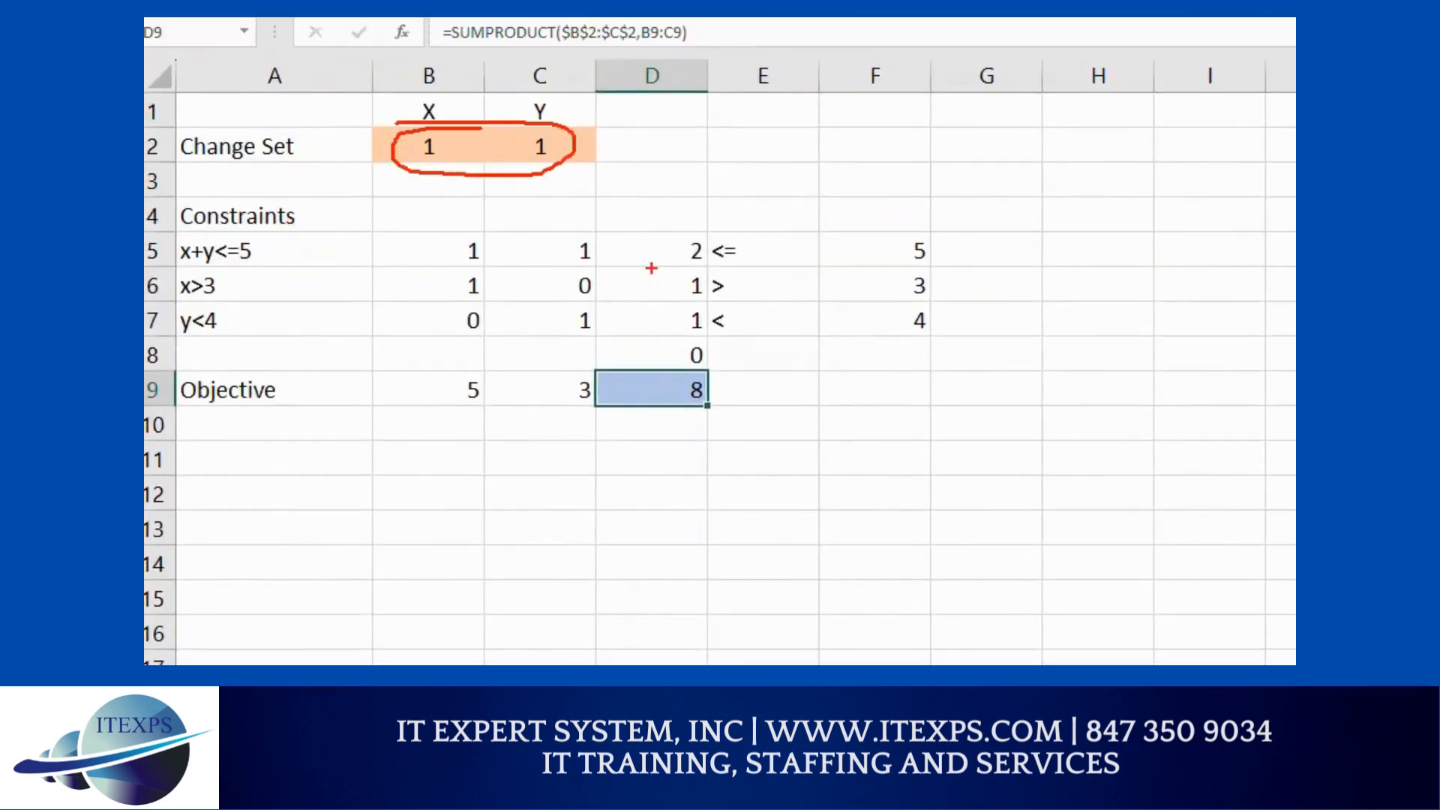
{"action": "mouse_move", "coordinate": [710, 229]}
{"action": "left_mouse_down"}
{"action": "mouse_move", "coordinate": [676, 301]}
{"action": "mouse_move", "coordinate": [803, 338]}
{"action": "mouse_move", "coordinate": [959, 279]}
{"action": "mouse_move", "coordinate": [727, 220]}
{"action": "left_mouse_up"}
{"action": "mouse_move", "coordinate": [708, 375]}
{"action": "left_mouse_down"}
{"action": "mouse_move", "coordinate": [657, 373]}
{"action": "mouse_move", "coordinate": [722, 397]}
{"action": "mouse_move", "coordinate": [652, 417]}
{"action": "mouse_move", "coordinate": [718, 379]}
{"action": "mouse_move", "coordinate": [703, 412]}
{"action": "left_mouse_up"}
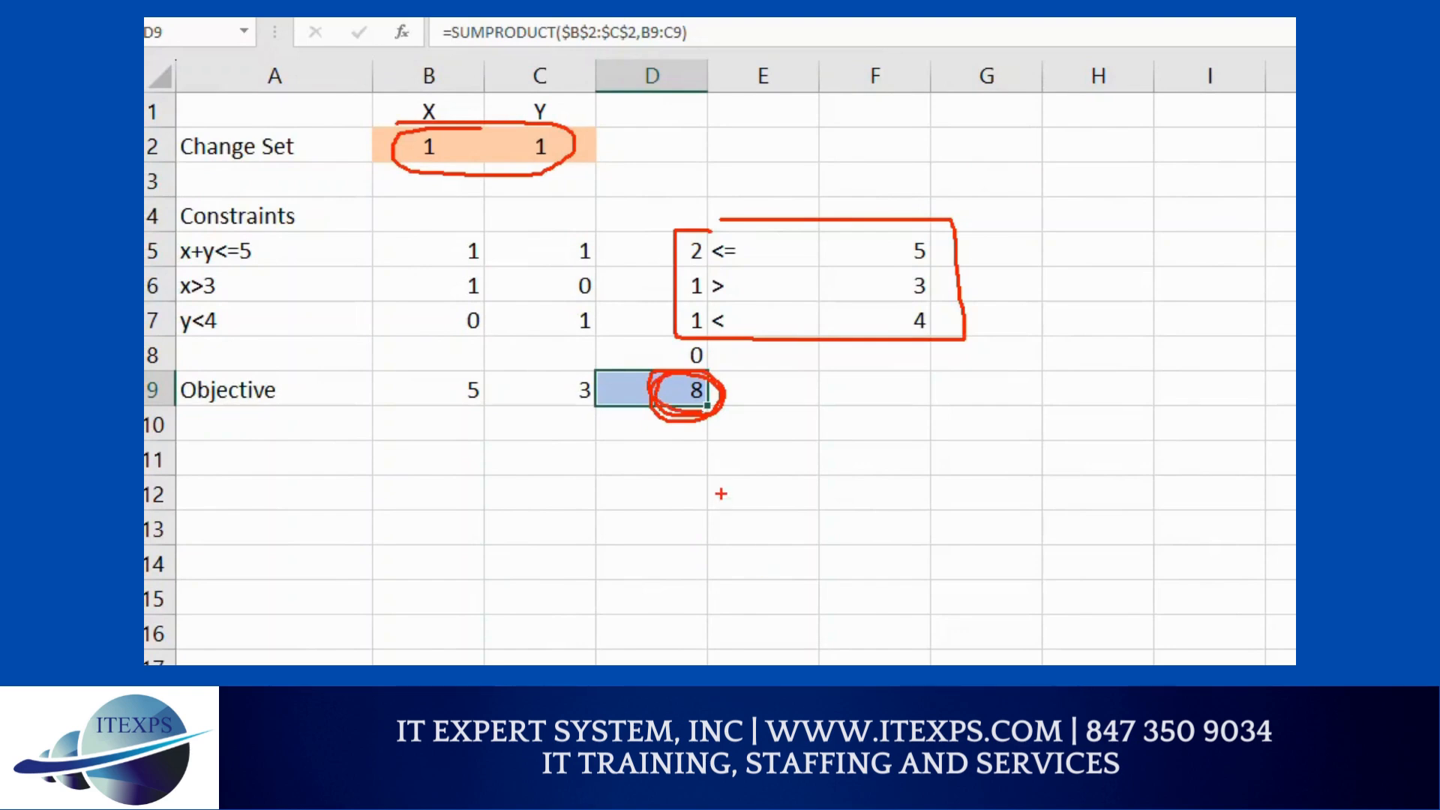
{"action": "key", "text": "Escape"}
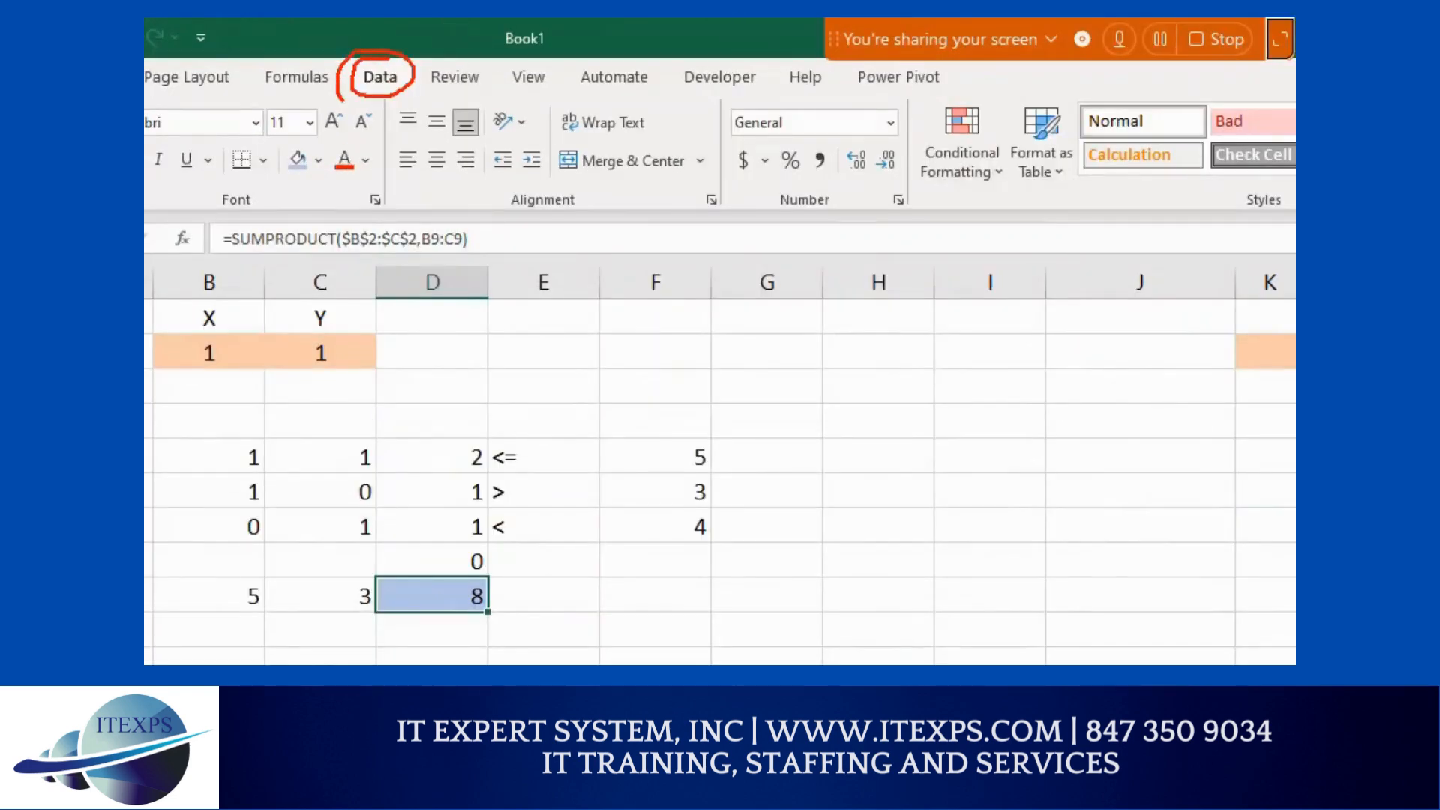
{"action": "mouse_move", "coordinate": [574, 187]}
{"action": "left_mouse_down"}
{"action": "mouse_move", "coordinate": [571, 212]}
{"action": "mouse_move", "coordinate": [542, 228]}
{"action": "mouse_move", "coordinate": [607, 216]}
{"action": "mouse_move", "coordinate": [632, 186]}
{"action": "mouse_move", "coordinate": [666, 192]}
{"action": "mouse_move", "coordinate": [721, 148]}
{"action": "left_mouse_up"}
{"action": "mouse_move", "coordinate": [526, 114]}
{"action": "left_mouse_down"}
{"action": "mouse_move", "coordinate": [541, 109]}
{"action": "mouse_move", "coordinate": [551, 140]}
{"action": "left_mouse_up"}
{"action": "mouse_move", "coordinate": [545, 112]}
{"action": "left_mouse_down"}
{"action": "mouse_move", "coordinate": [549, 141]}
{"action": "mouse_move", "coordinate": [673, 94]}
{"action": "left_mouse_up"}
{"action": "mouse_move", "coordinate": [489, 174]}
{"action": "left_mouse_down"}
{"action": "mouse_move", "coordinate": [768, 93]}
{"action": "mouse_move", "coordinate": [735, 118]}
{"action": "left_mouse_up"}
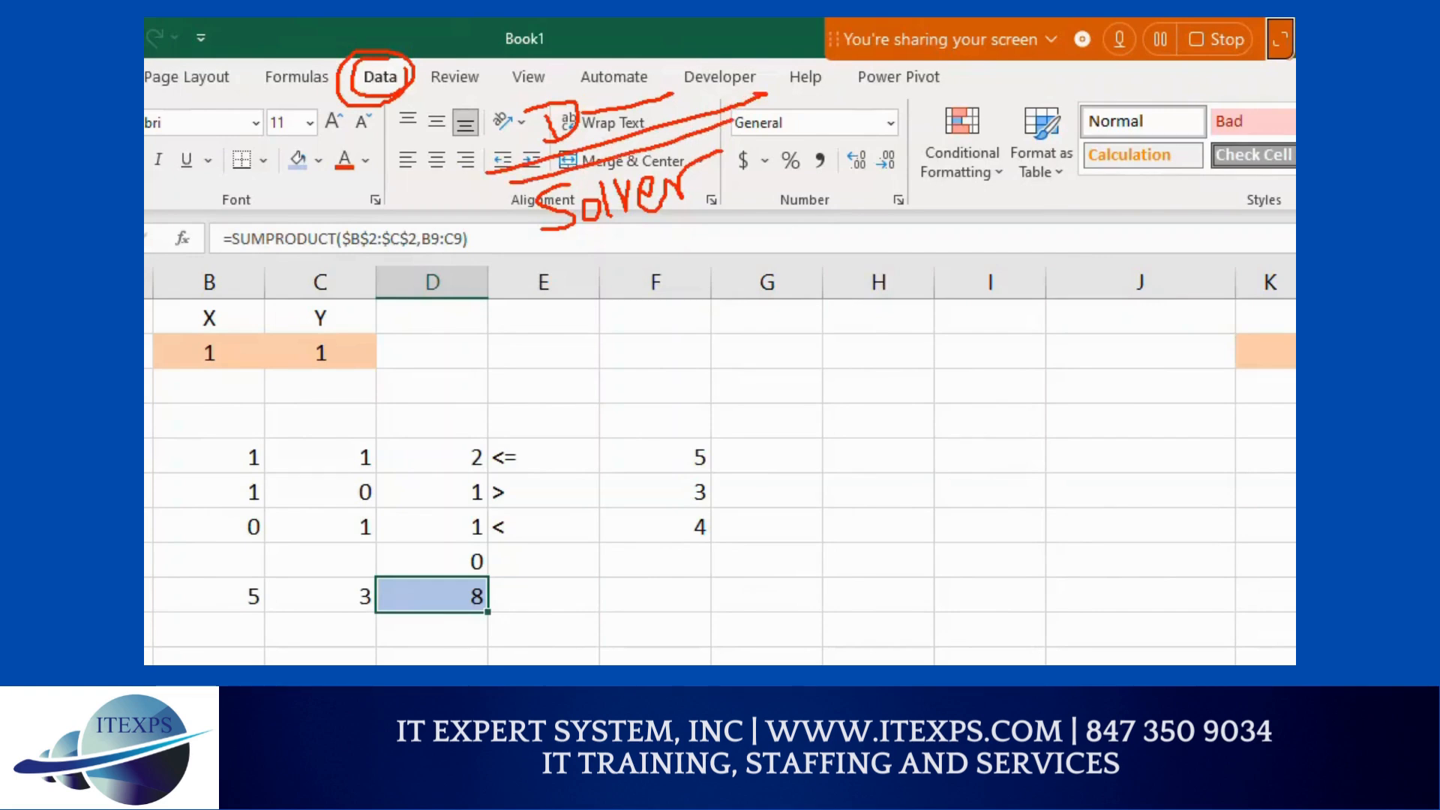
{"action": "left_click_drag", "start_coordinate": [519, 179], "coordinate": [735, 105]}
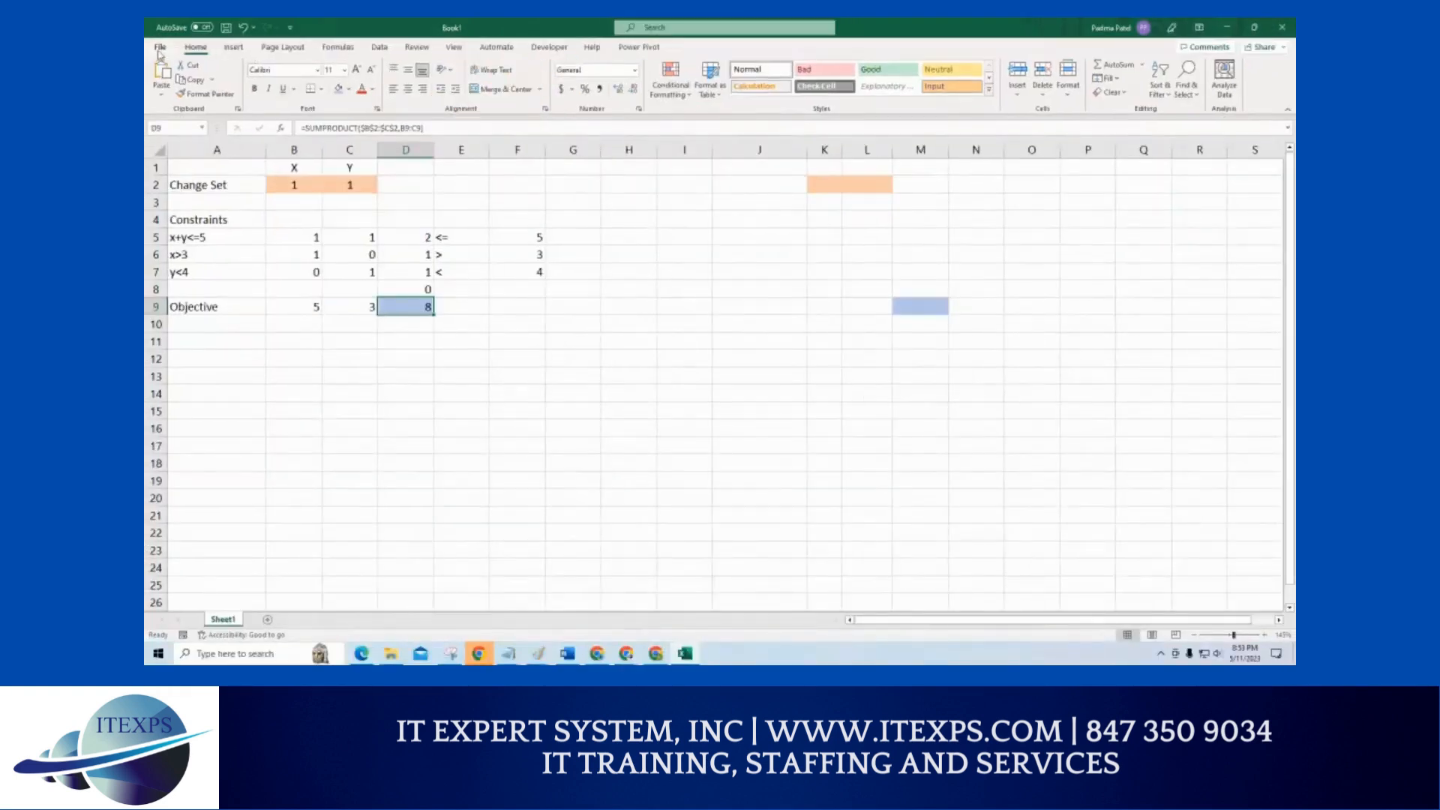
{"action": "left_click", "coordinate": [160, 48]}
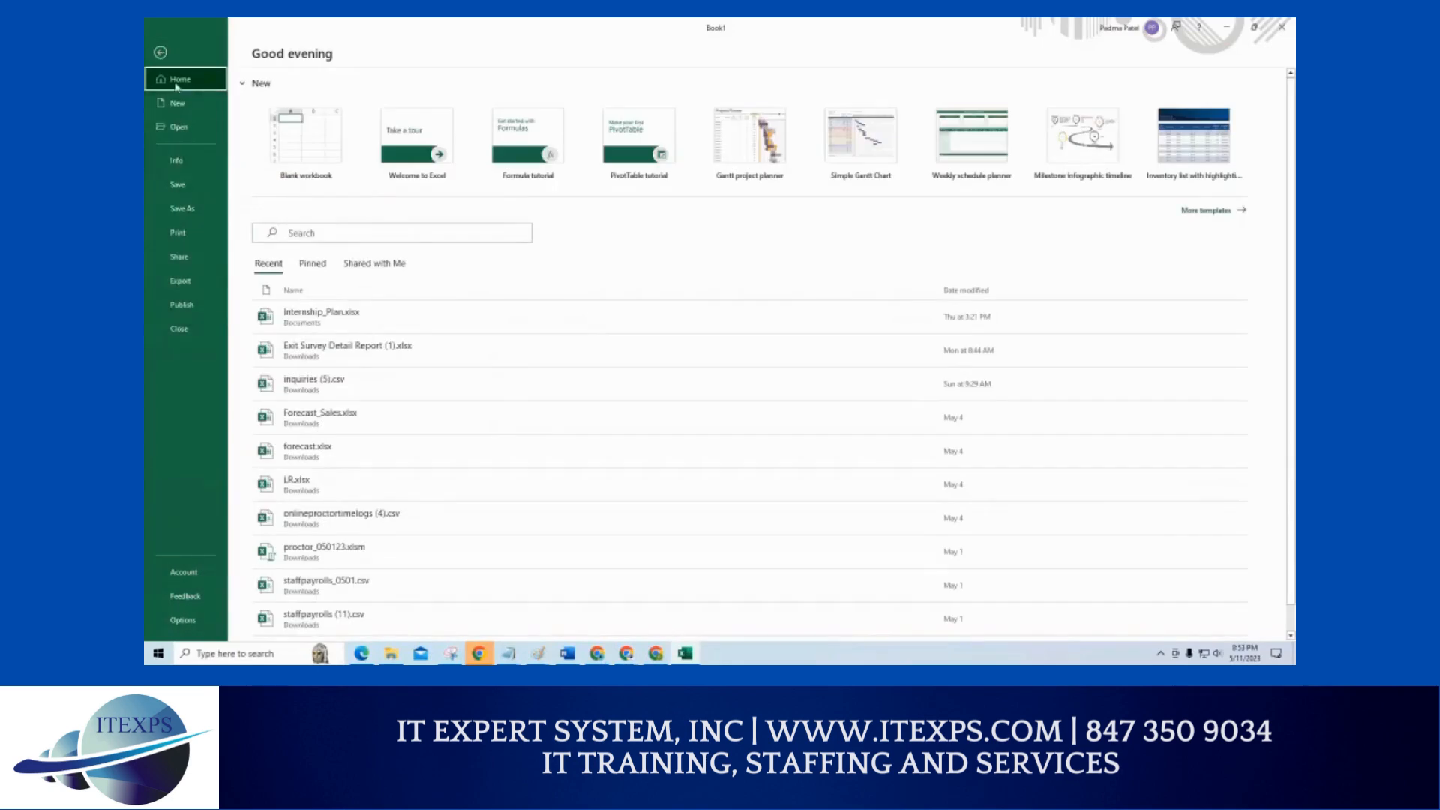
{"action": "left_click", "coordinate": [160, 51]}
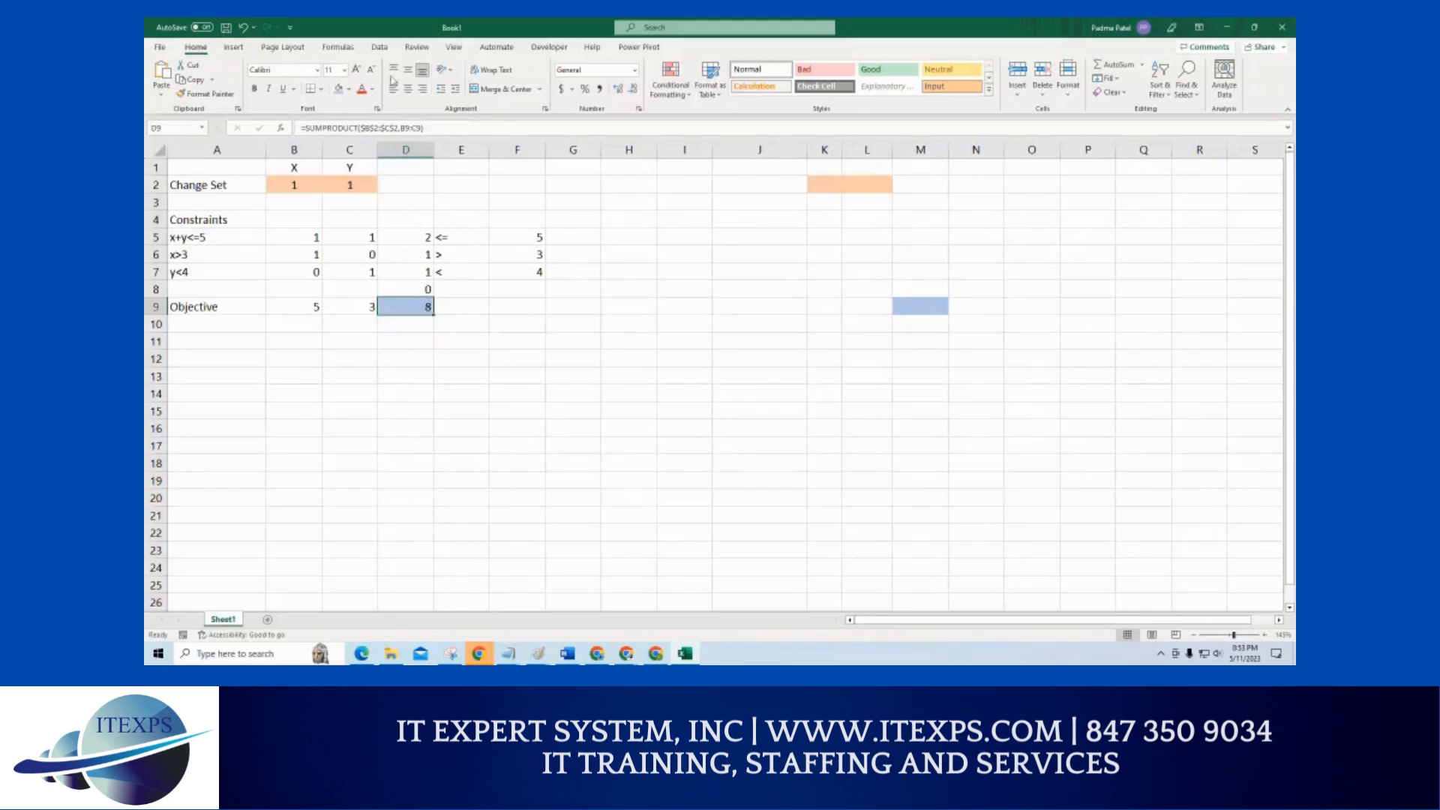
Open Solver and reset all of its previous options and cell selections.
{"action": "left_click", "coordinate": [386, 49]}
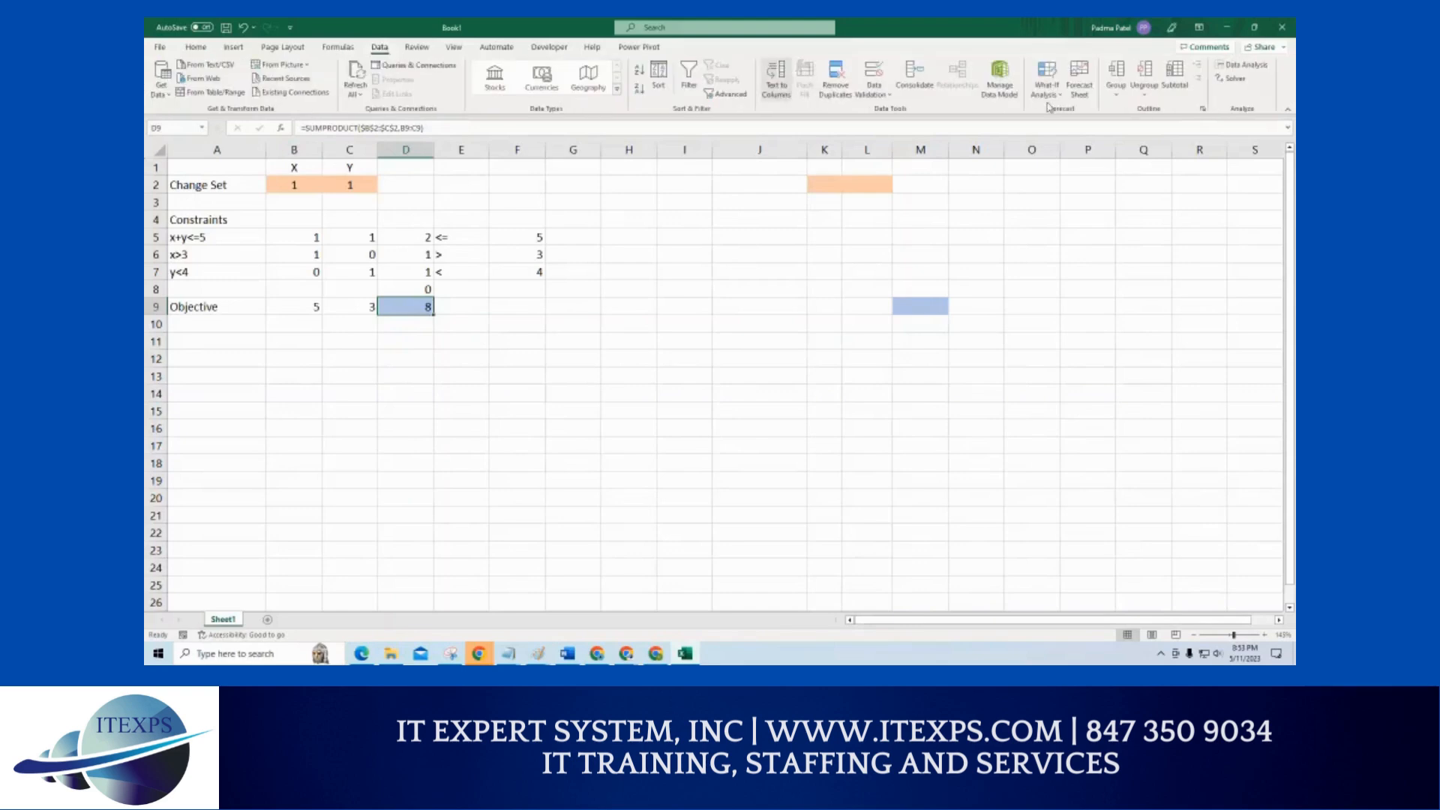
{"action": "left_click", "coordinate": [1235, 83]}
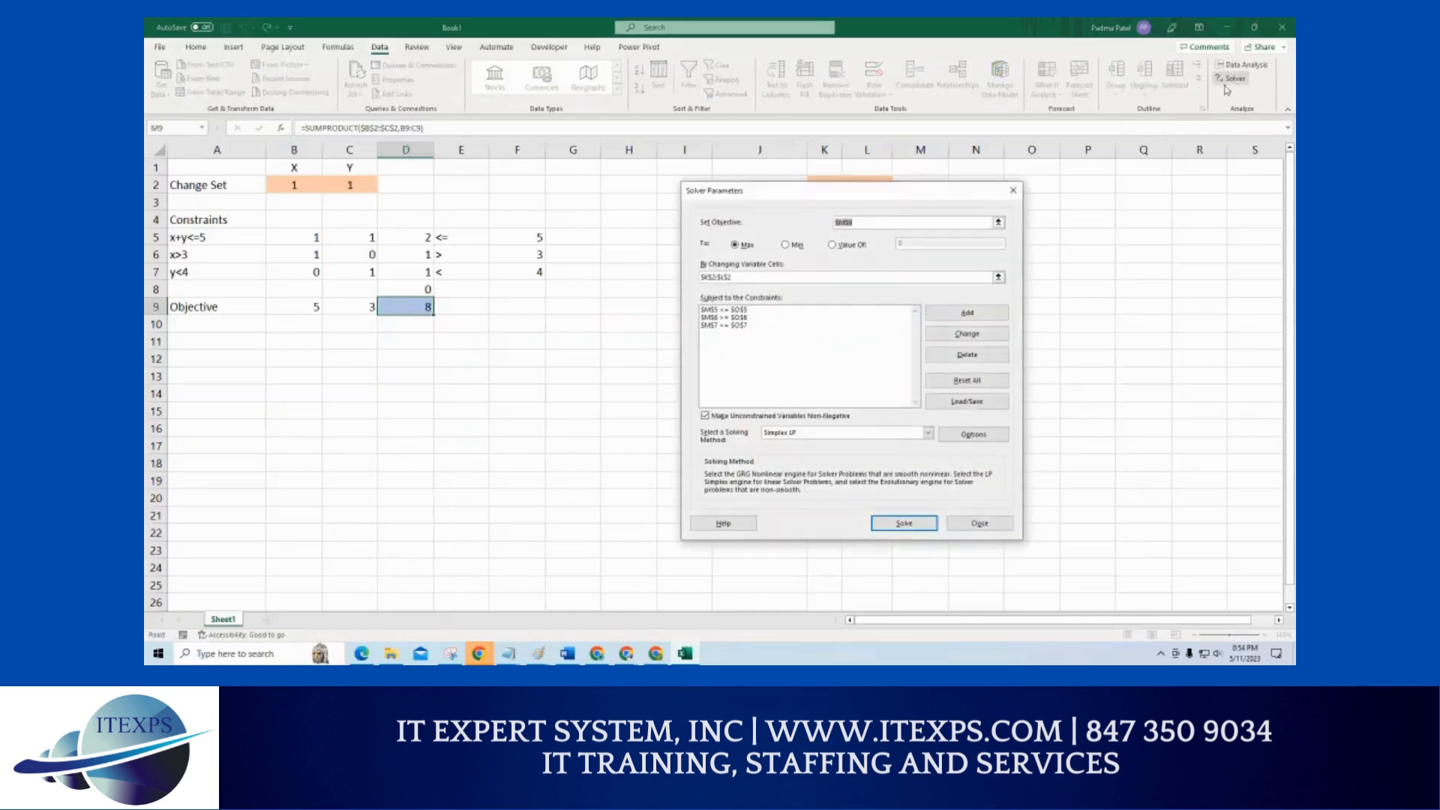
{"action": "key", "text": "BackSpace"}
{"action": "left_click_drag", "start_coordinate": [738, 277], "coordinate": [700, 277]}
{"action": "key", "text": "BackSpace"}
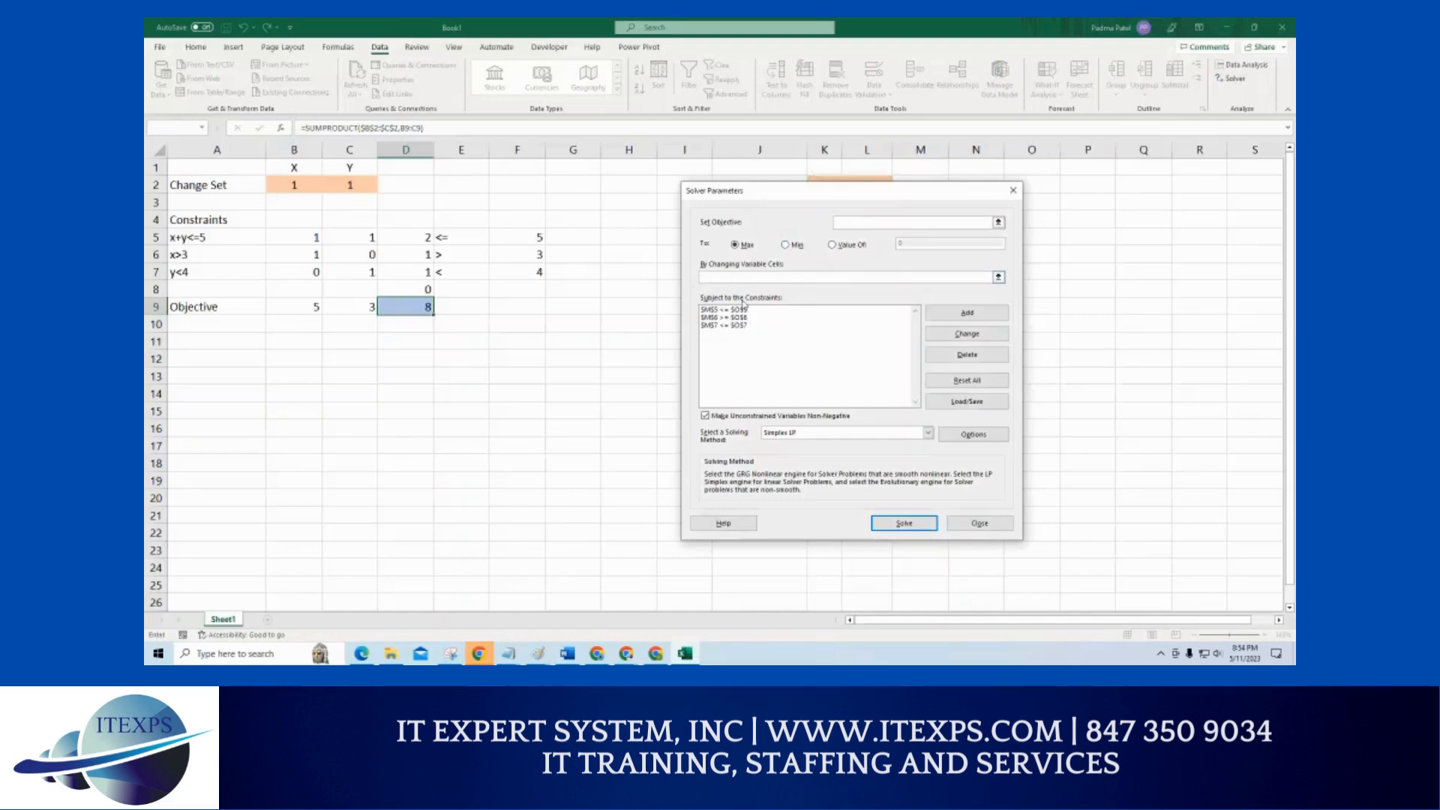
{"action": "left_click", "coordinate": [744, 310]}
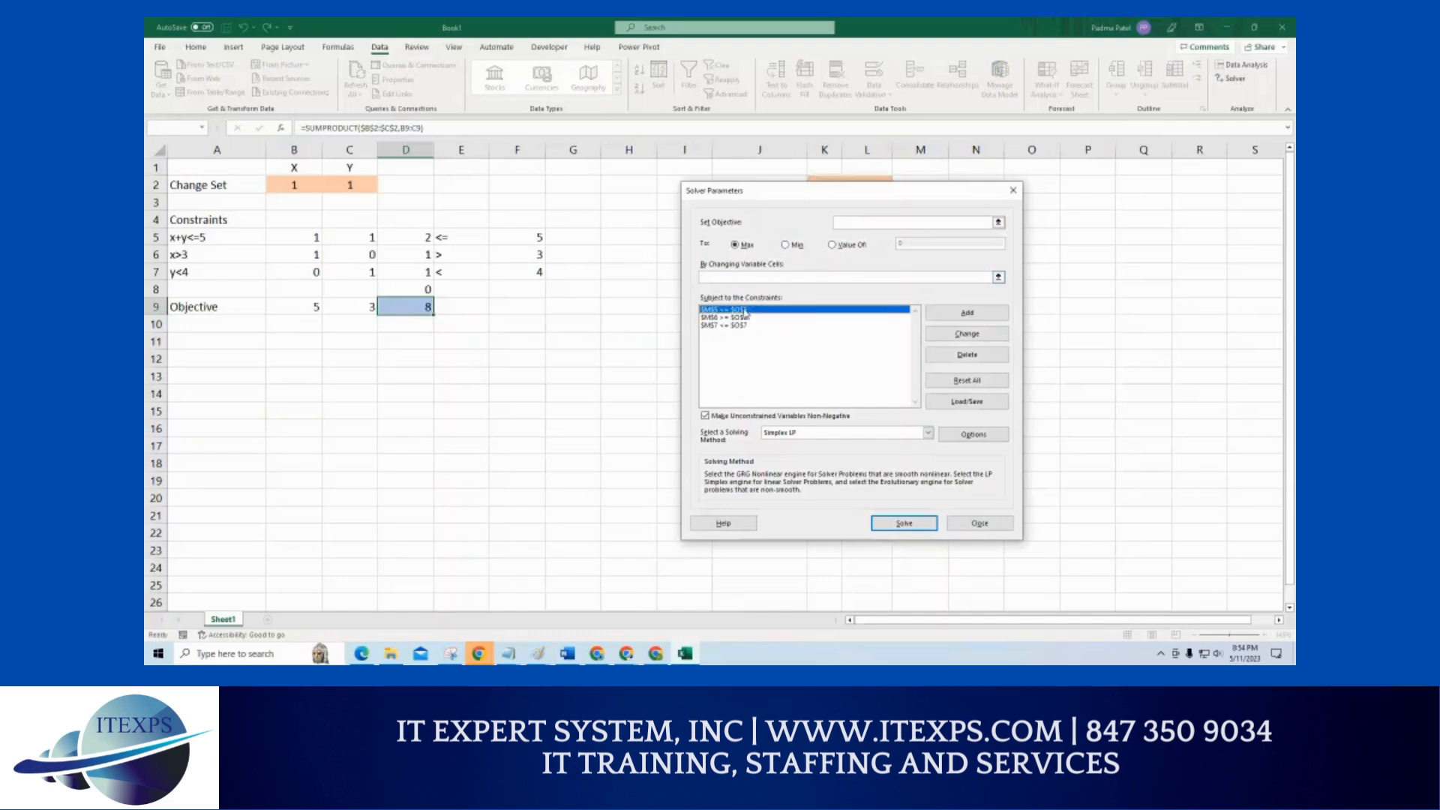
{"action": "left_click", "coordinate": [968, 381]}
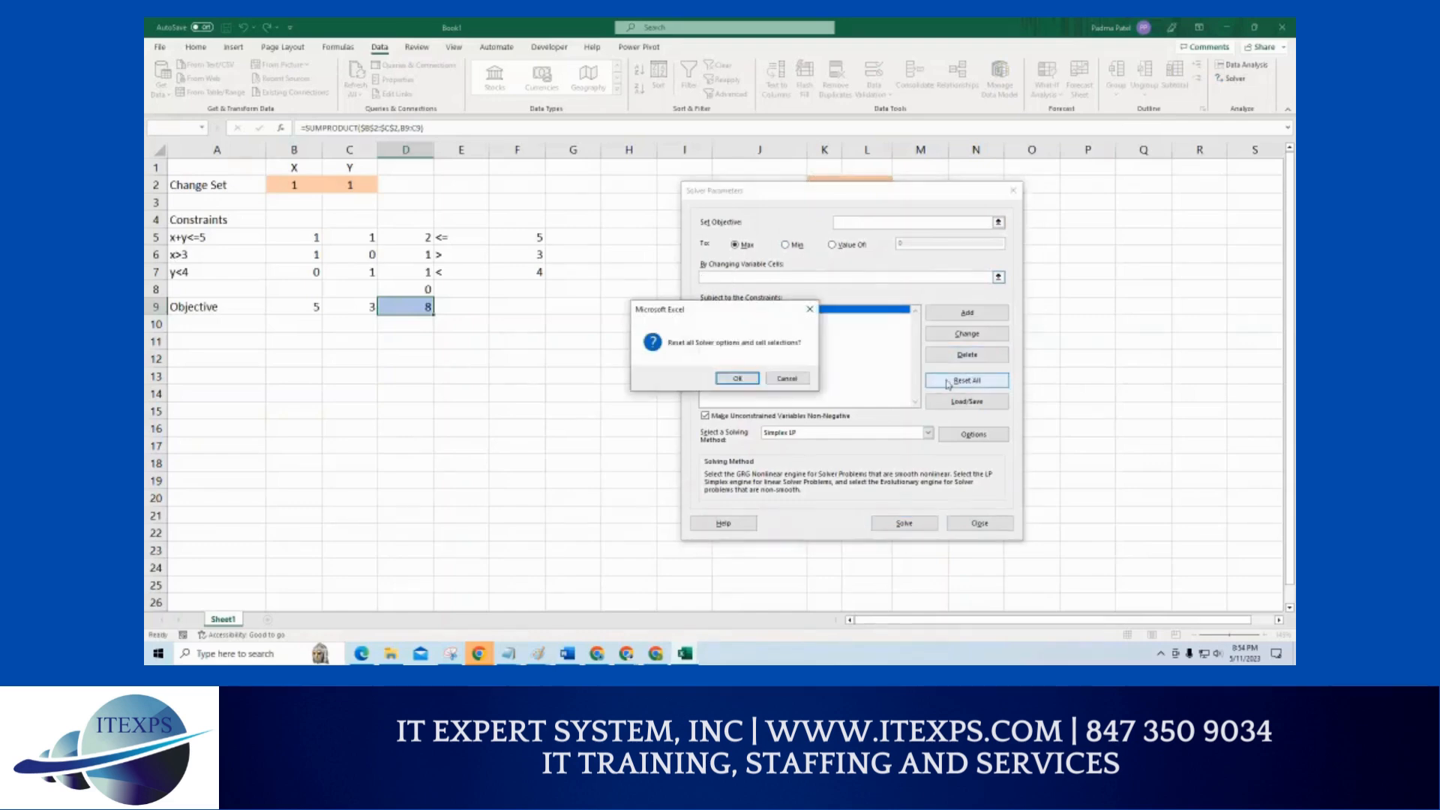
{"action": "left_click", "coordinate": [741, 378]}
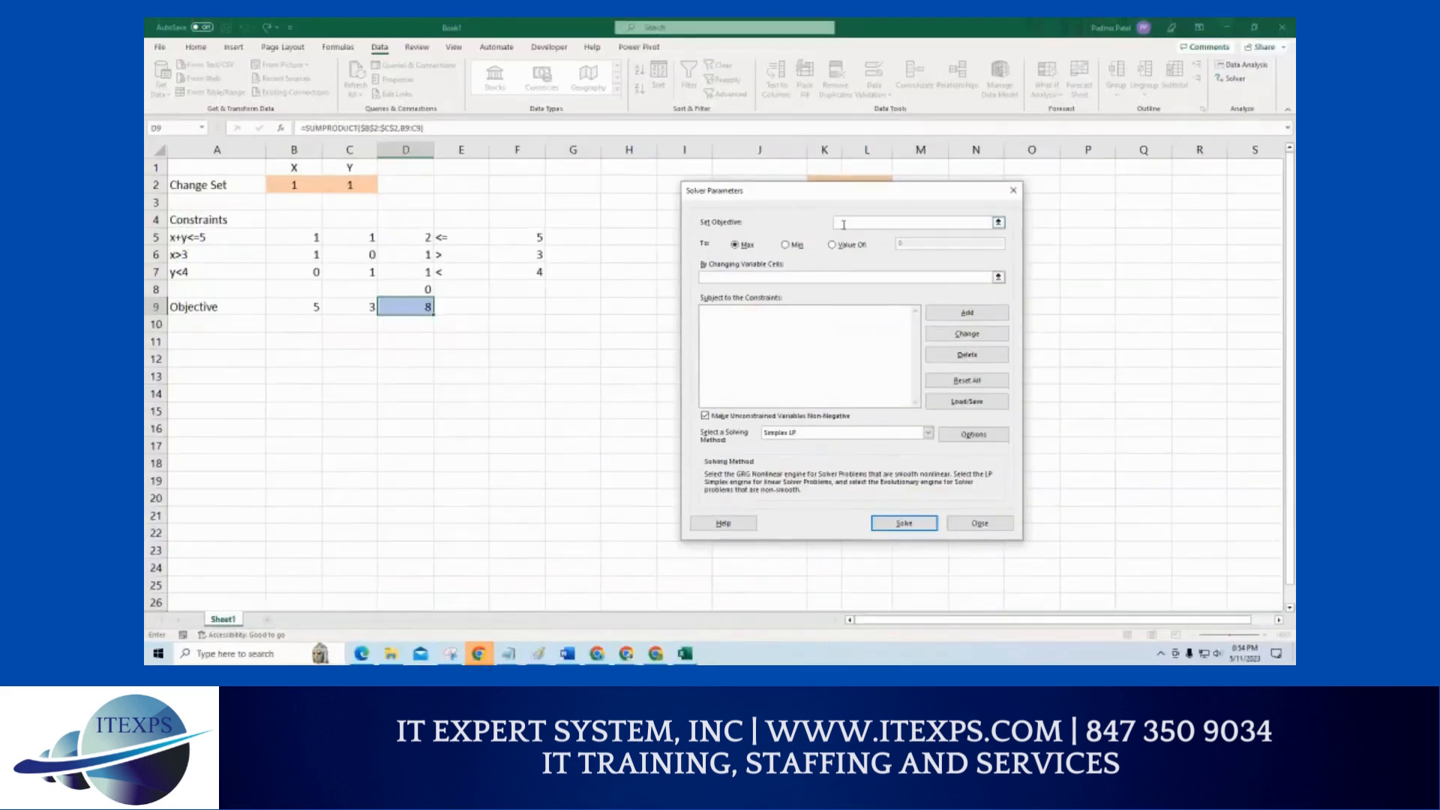
Set the Solver objective to D9, maximised, with B2:C2 as the changing variable cells.
{"action": "left_click", "coordinate": [429, 306]}
{"action": "left_click_drag", "start_coordinate": [292, 185], "coordinate": [350, 185]}
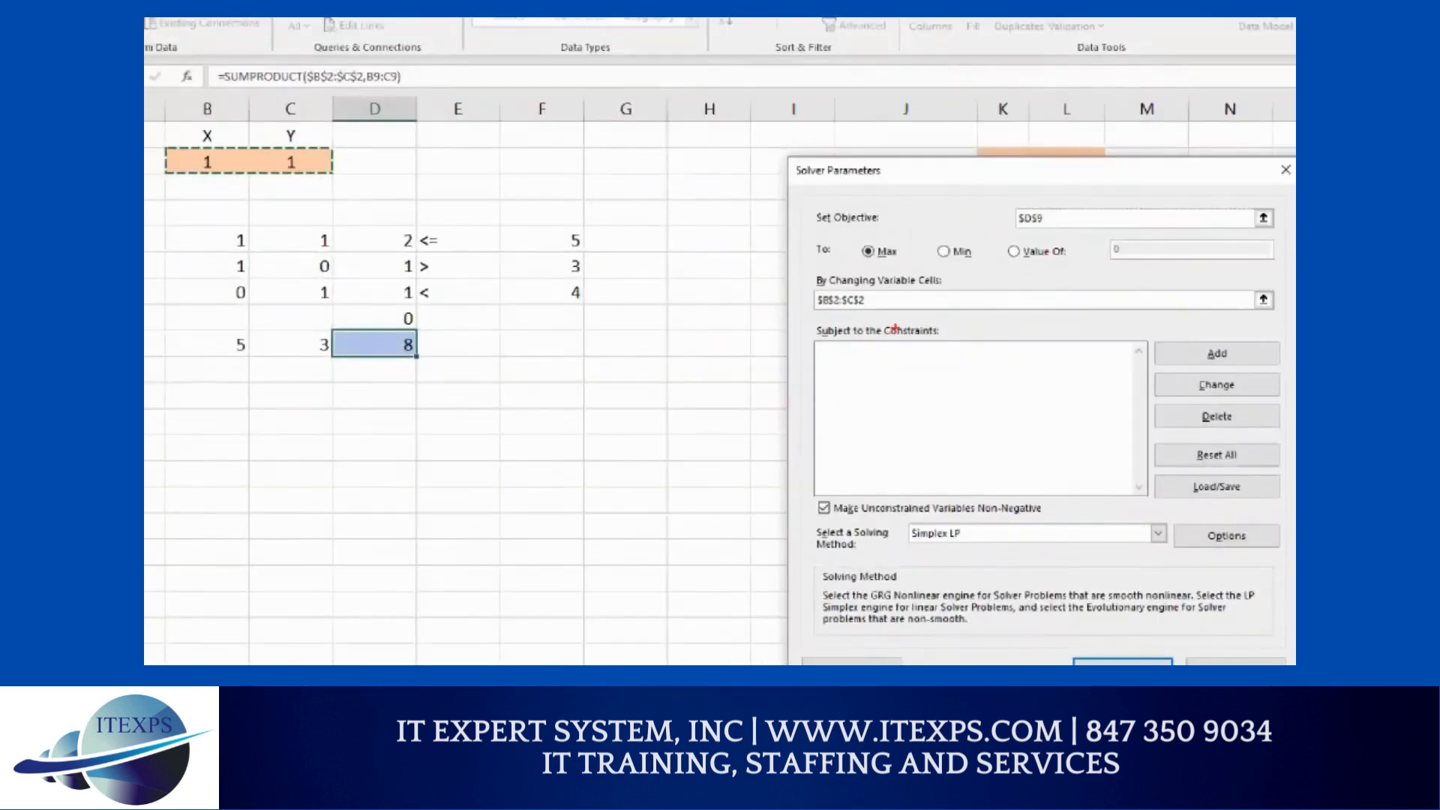
{"action": "mouse_move", "coordinate": [851, 279]}
{"action": "left_mouse_down"}
{"action": "mouse_move", "coordinate": [792, 289]}
{"action": "mouse_move", "coordinate": [865, 296]}
{"action": "mouse_move", "coordinate": [829, 289]}
{"action": "left_mouse_up"}
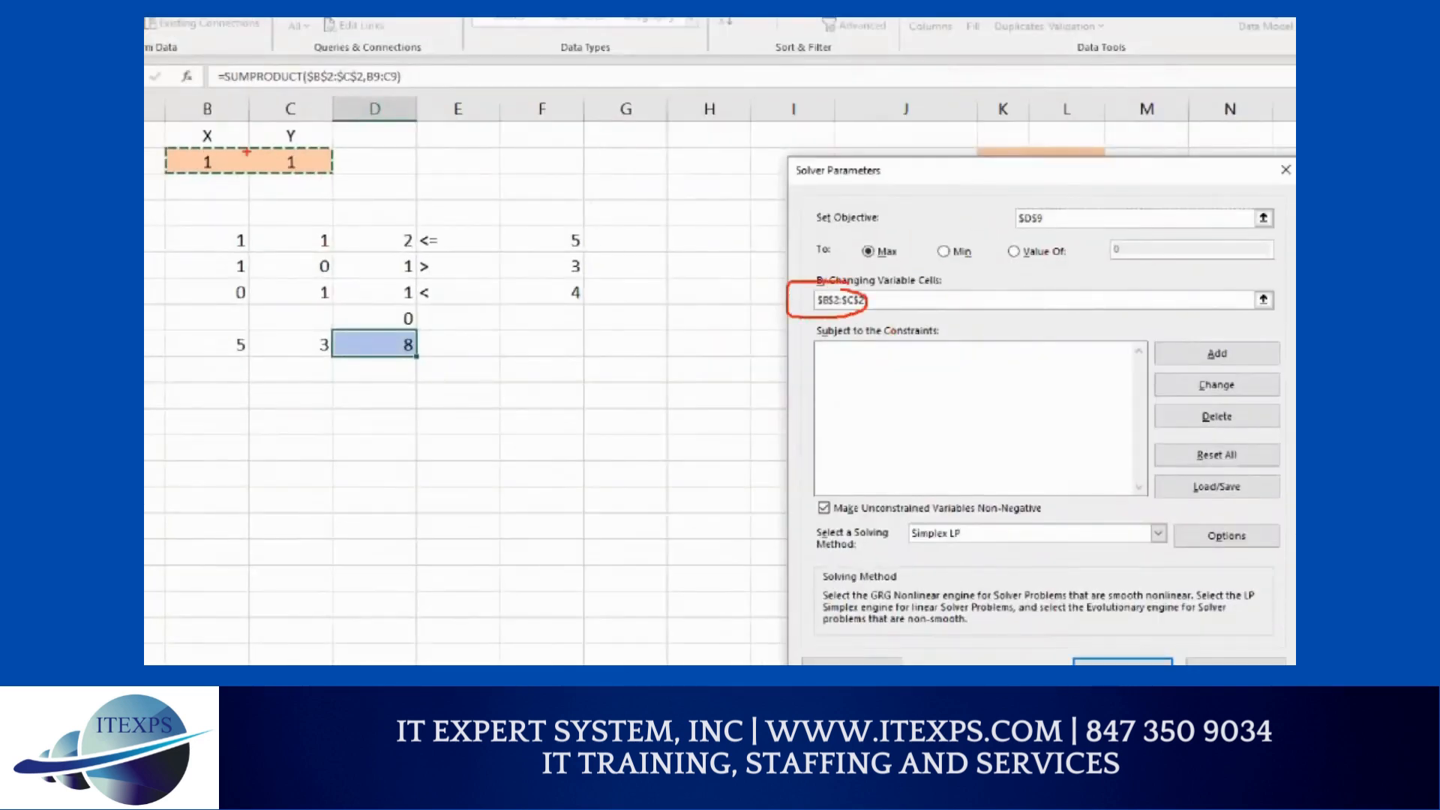
{"action": "mouse_move", "coordinate": [247, 152]}
{"action": "left_mouse_down"}
{"action": "mouse_move", "coordinate": [272, 183]}
{"action": "mouse_move", "coordinate": [225, 149]}
{"action": "left_mouse_up"}
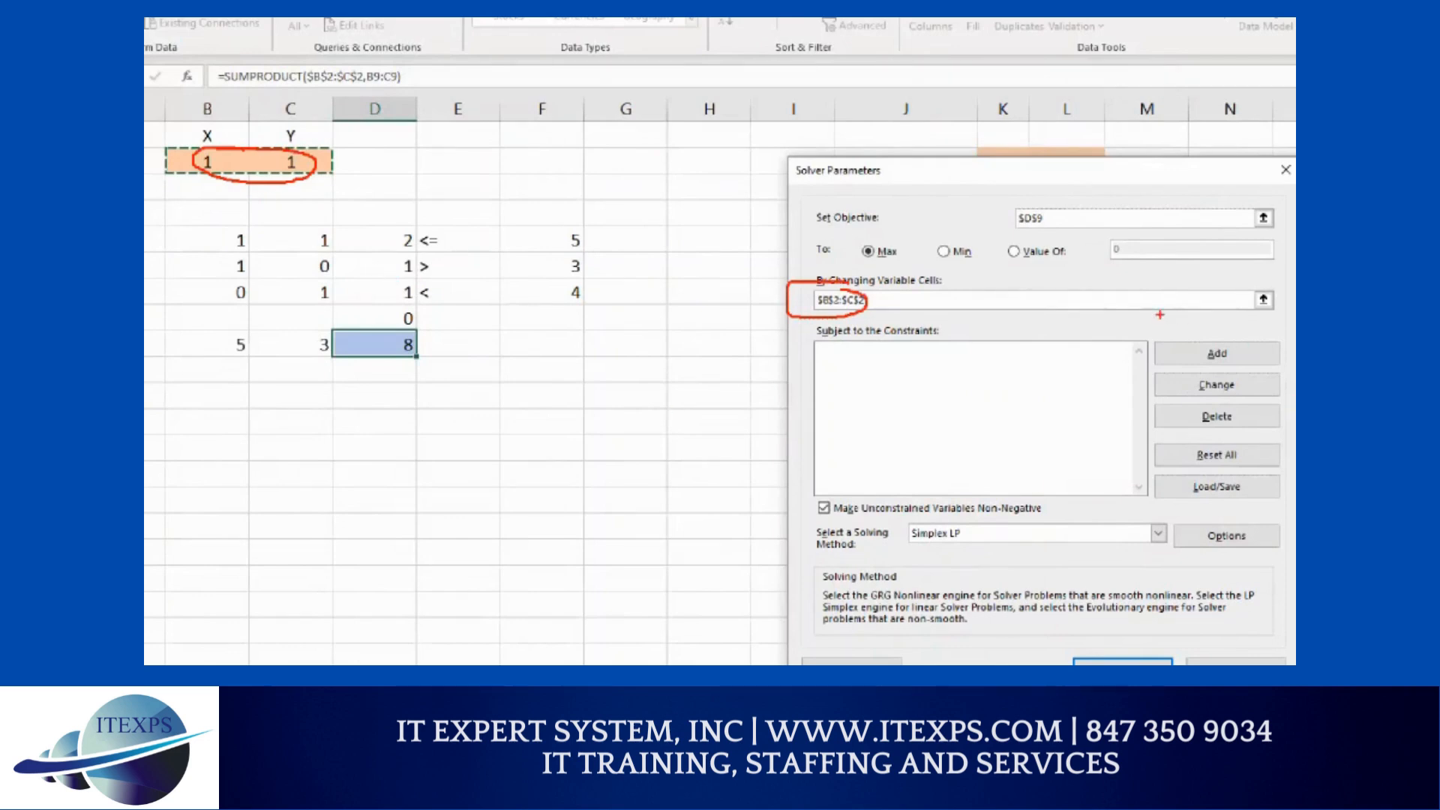
{"action": "mouse_move", "coordinate": [1201, 342]}
{"action": "left_mouse_down"}
{"action": "mouse_move", "coordinate": [1234, 374]}
{"action": "mouse_move", "coordinate": [1193, 353]}
{"action": "left_mouse_up"}
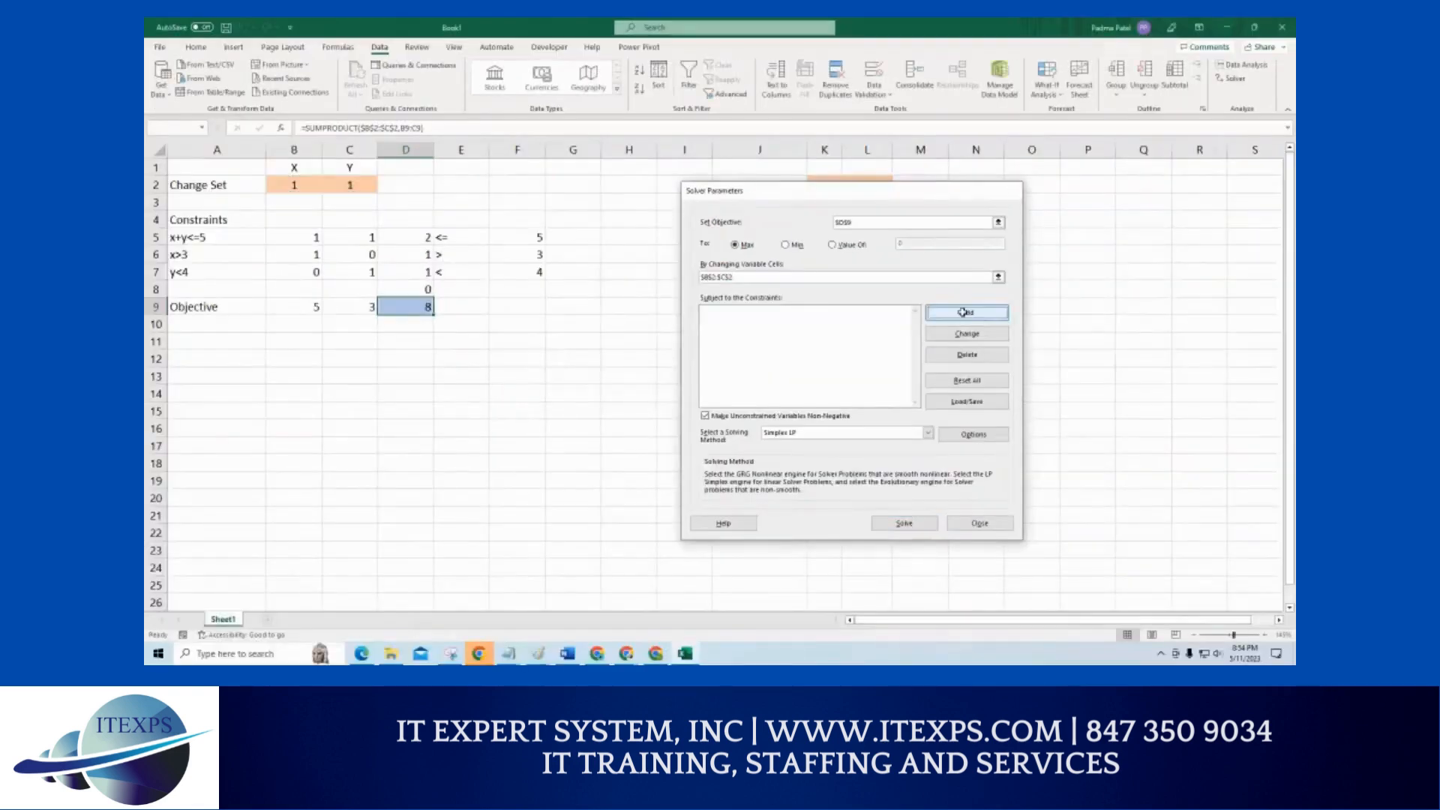
Add the Solver constraint D5 <= F5.
{"action": "left_click", "coordinate": [1067, 328]}
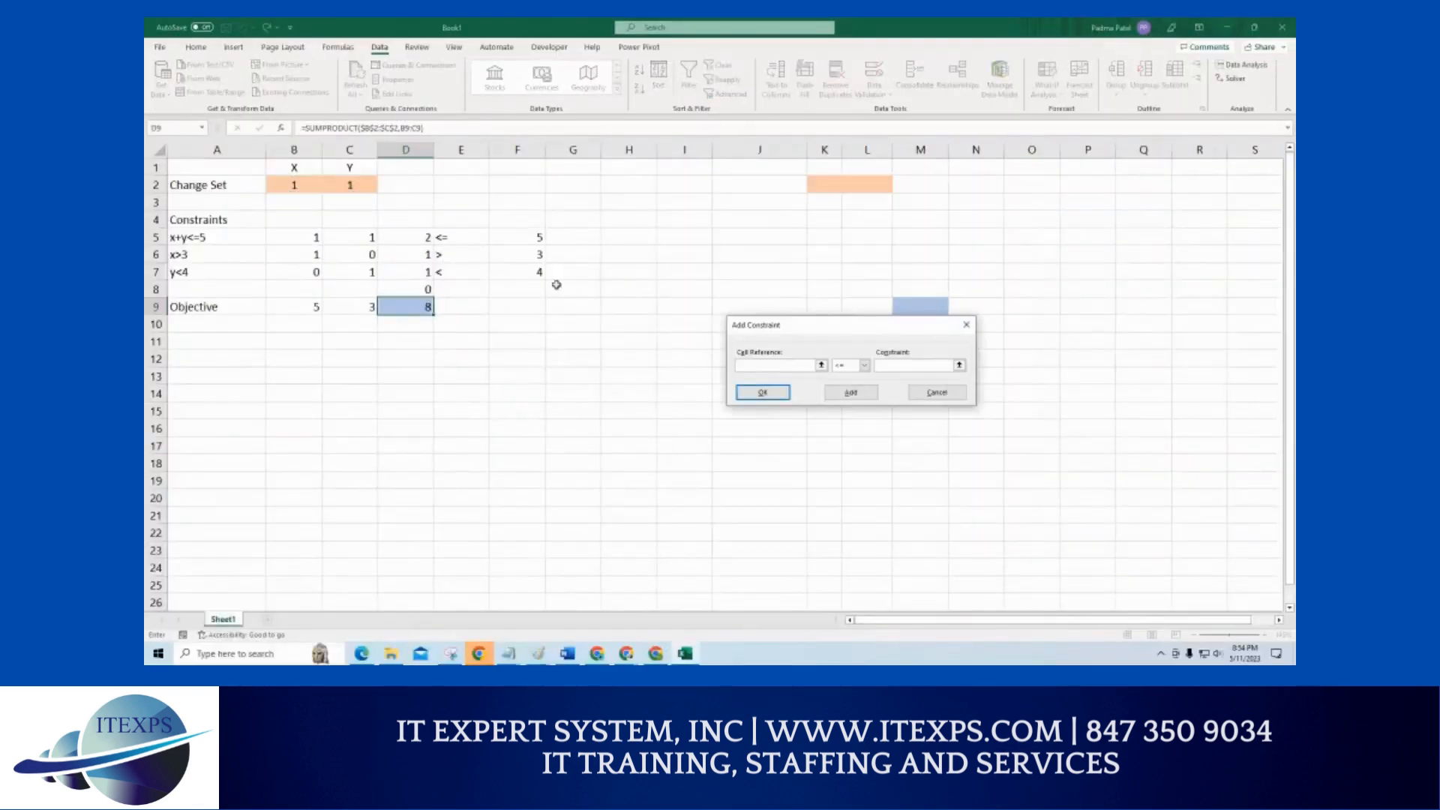
{"action": "left_click", "coordinate": [417, 237]}
{"action": "key", "text": "ctrl+1"}
{"action": "left_click", "coordinate": [421, 236]}
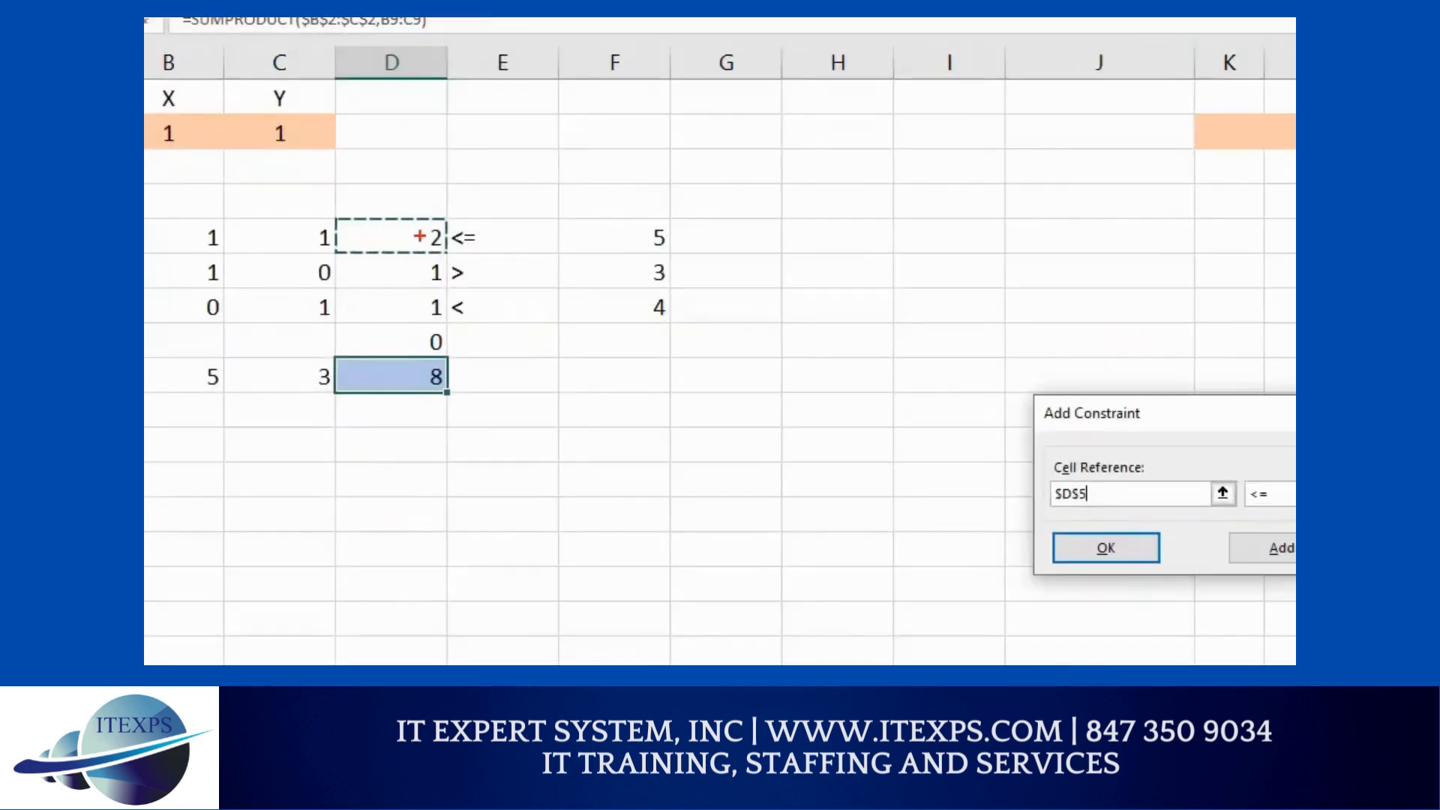
{"action": "mouse_move", "coordinate": [424, 238]}
{"action": "left_mouse_down"}
{"action": "mouse_move", "coordinate": [576, 268]}
{"action": "mouse_move", "coordinate": [1182, 503]}
{"action": "left_mouse_up"}
{"action": "mouse_move", "coordinate": [467, 224]}
{"action": "left_mouse_down"}
{"action": "mouse_move", "coordinate": [702, 239]}
{"action": "mouse_move", "coordinate": [1246, 448]}
{"action": "left_mouse_up"}
{"action": "key", "text": "Escape"}
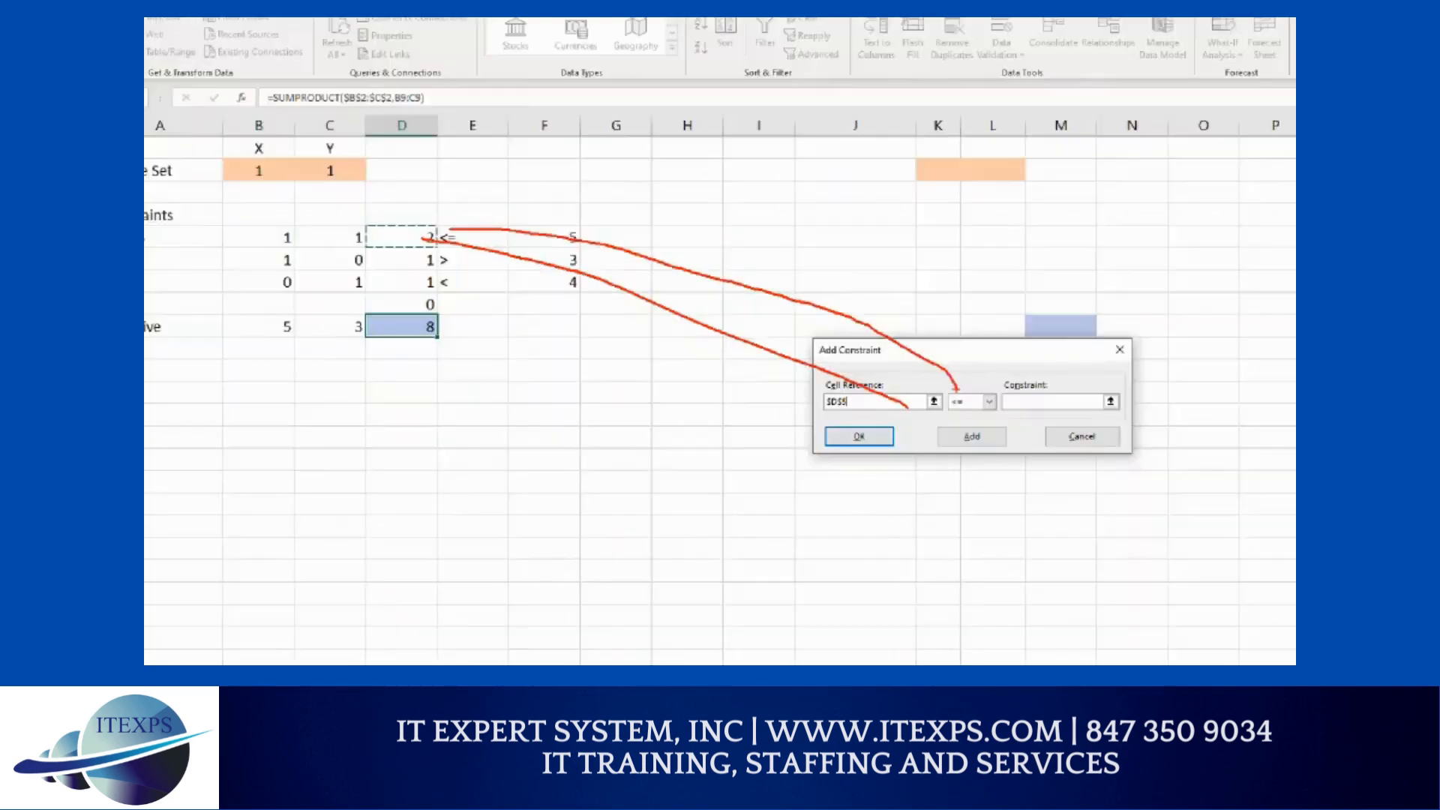
{"action": "left_click", "coordinate": [896, 367]}
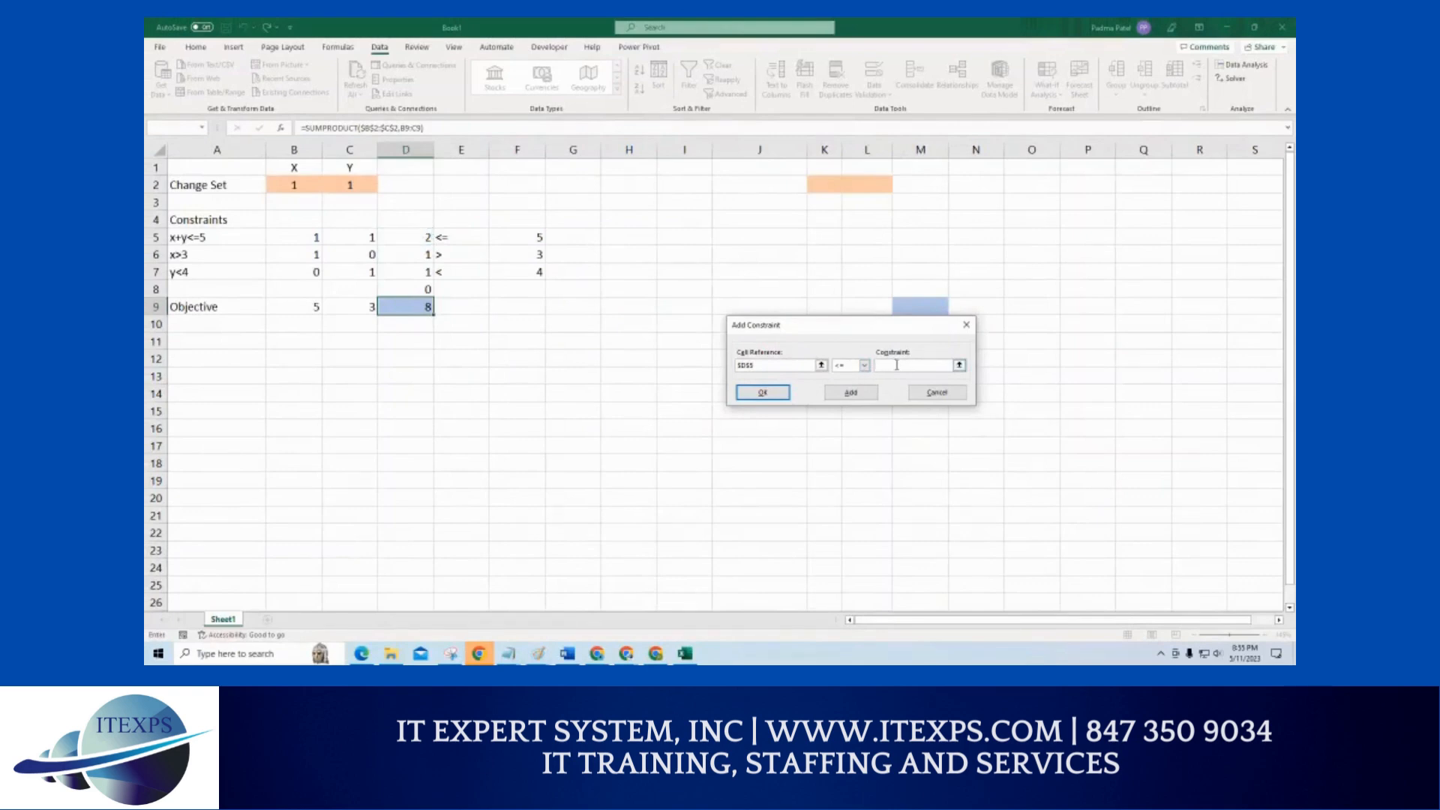
{"action": "left_click", "coordinate": [539, 238]}
{"action": "key", "text": "ctrl+1"}
{"action": "key", "text": "Escape"}
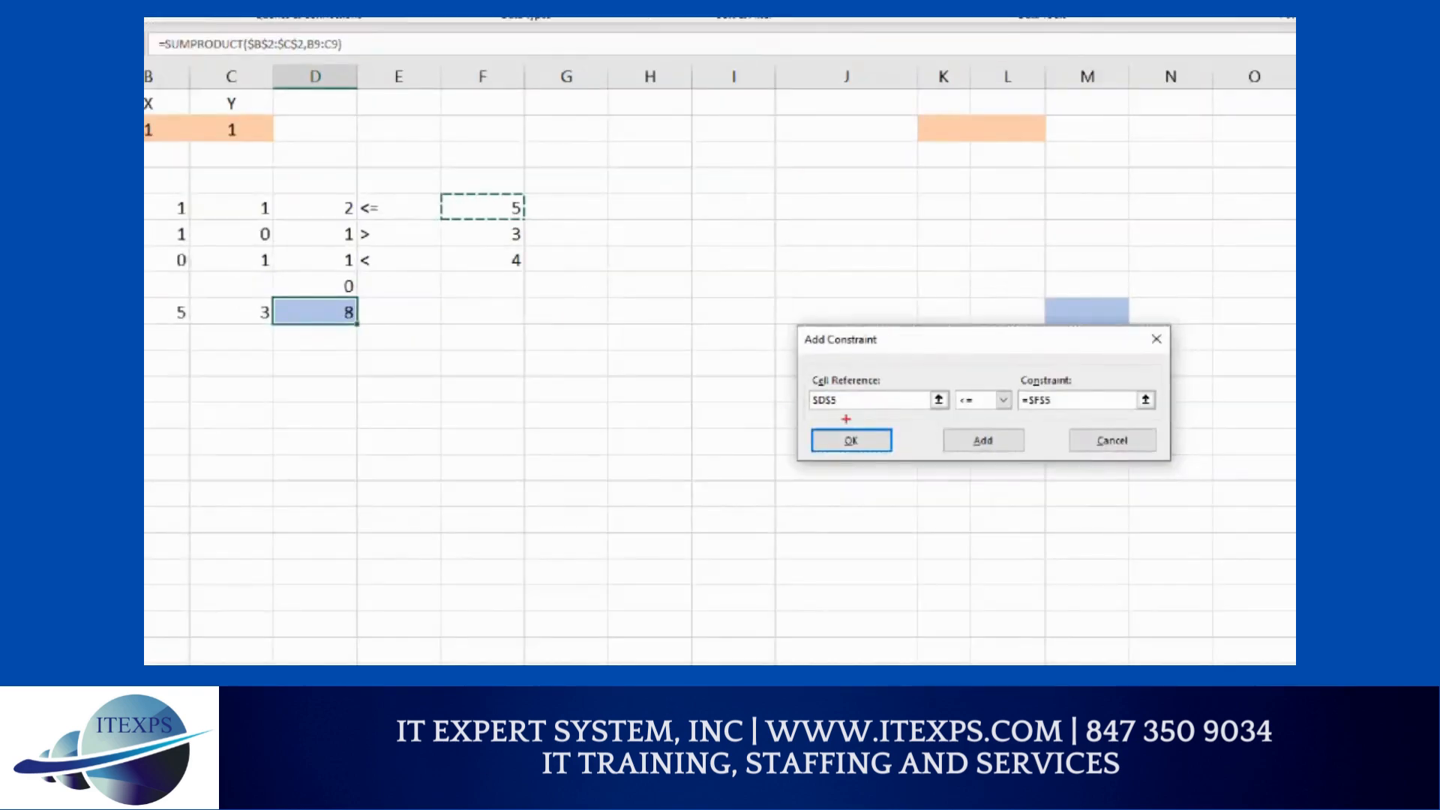
{"action": "mouse_move", "coordinate": [838, 404]}
{"action": "left_mouse_down"}
{"action": "mouse_move", "coordinate": [476, 331]}
{"action": "mouse_move", "coordinate": [372, 237]}
{"action": "mouse_move", "coordinate": [961, 385]}
{"action": "left_mouse_up"}
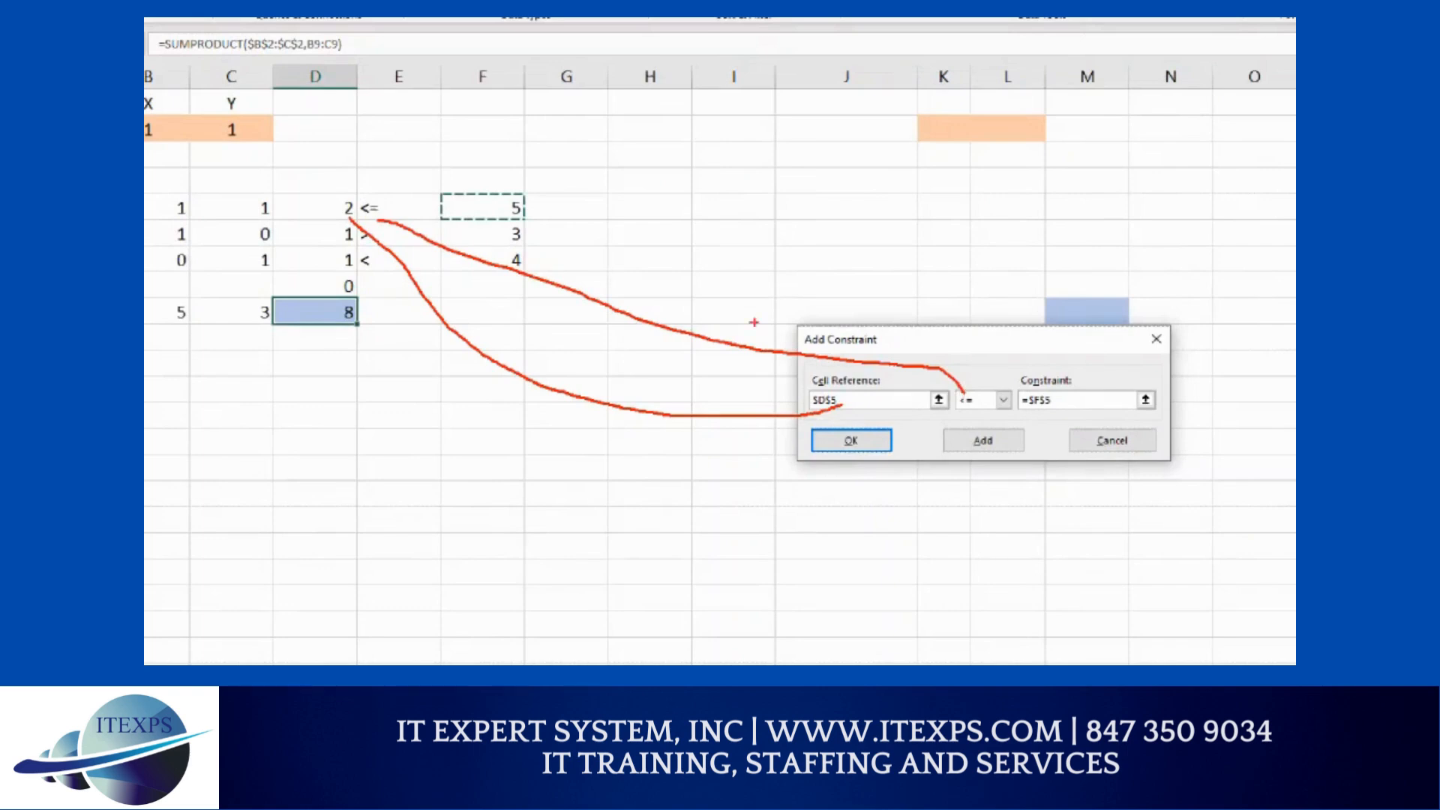
{"action": "mouse_move", "coordinate": [513, 202]}
{"action": "left_mouse_down"}
{"action": "mouse_move", "coordinate": [838, 270]}
{"action": "mouse_move", "coordinate": [1011, 388]}
{"action": "left_mouse_up"}
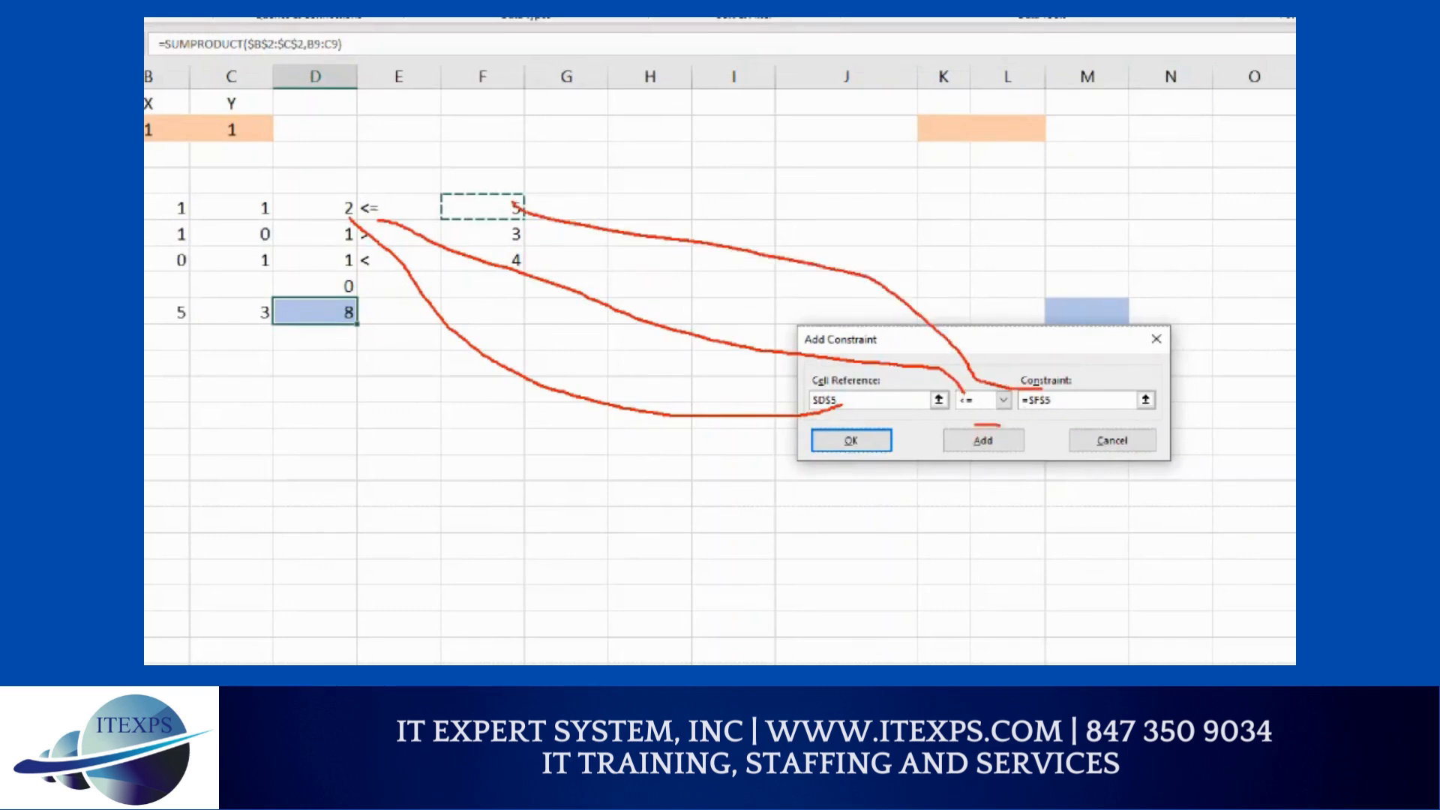
{"action": "mouse_move", "coordinate": [975, 426]}
{"action": "left_mouse_down"}
{"action": "mouse_move", "coordinate": [1016, 447]}
{"action": "mouse_move", "coordinate": [963, 432]}
{"action": "left_mouse_up"}
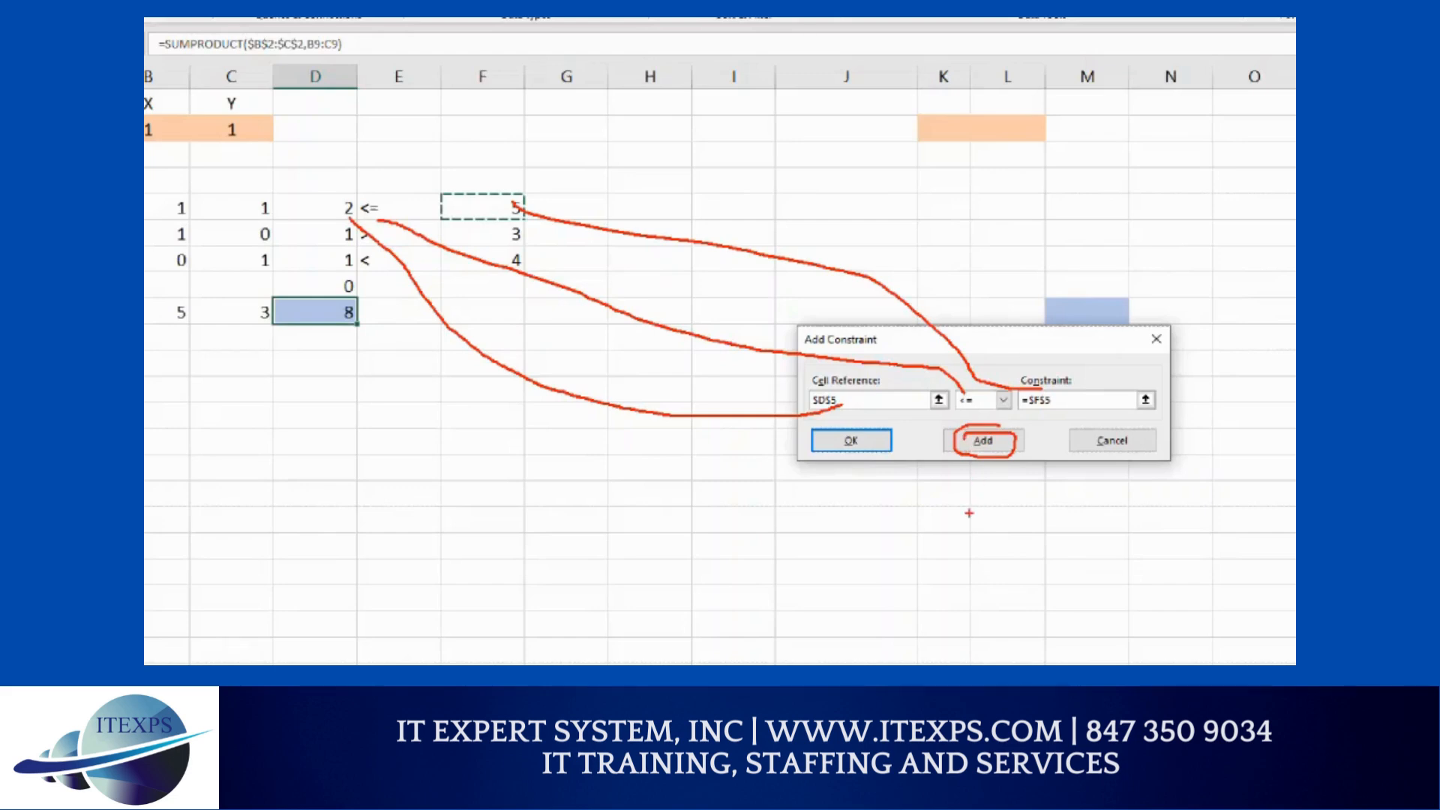
{"action": "left_click", "coordinate": [984, 440]}
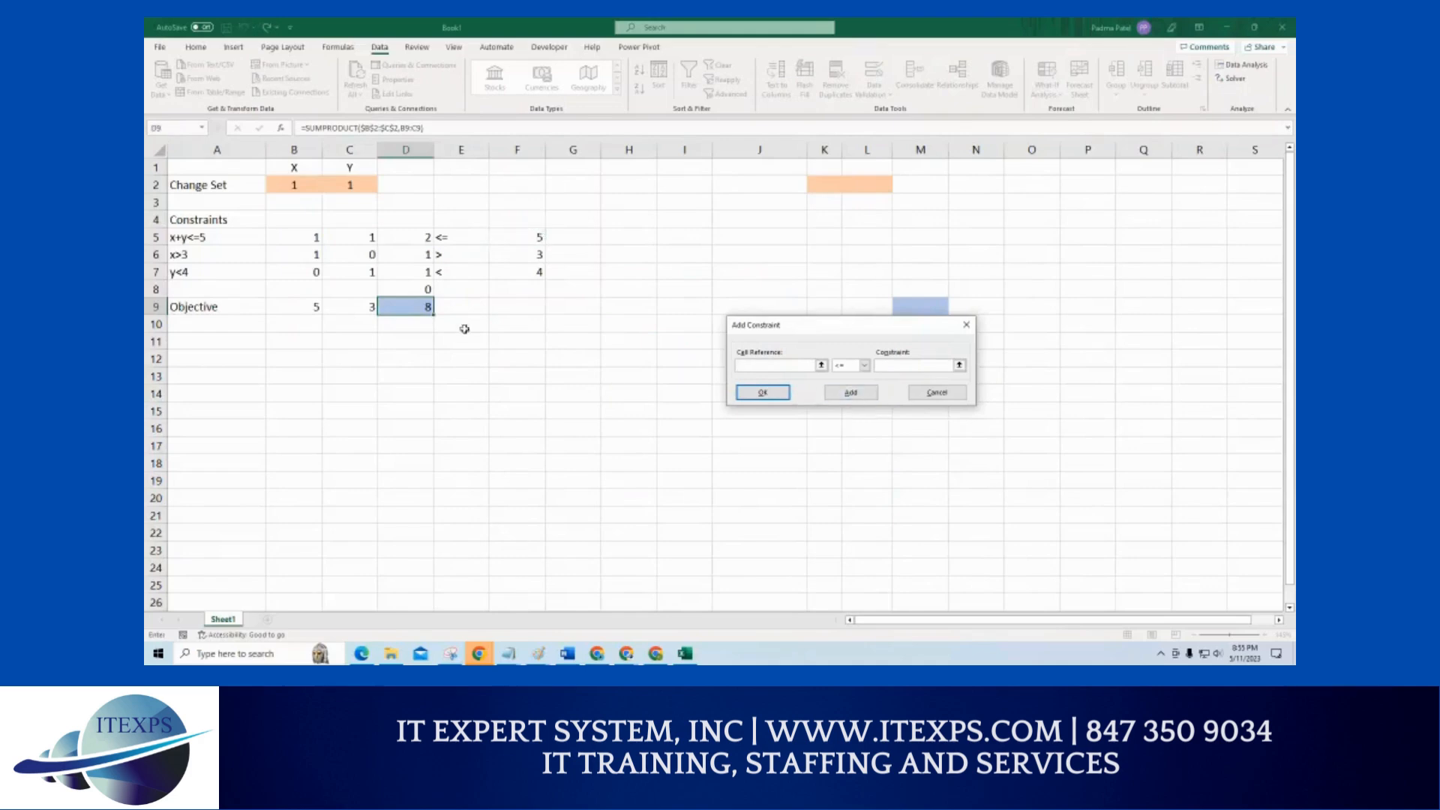
Add the Solver constraint D6 >= F6.
{"action": "left_click", "coordinate": [425, 259]}
{"action": "left_click", "coordinate": [864, 366]}
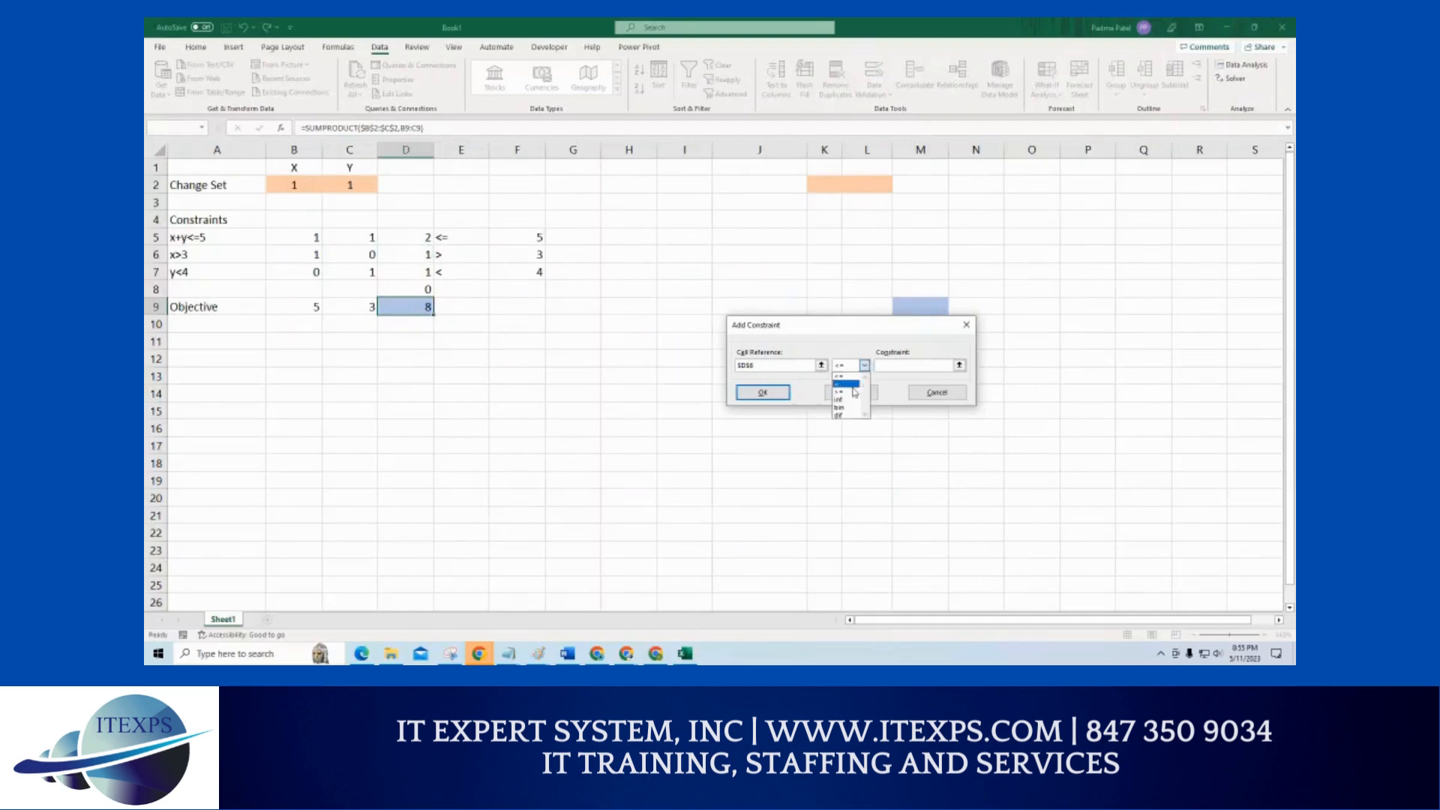
{"action": "left_click", "coordinate": [853, 392]}
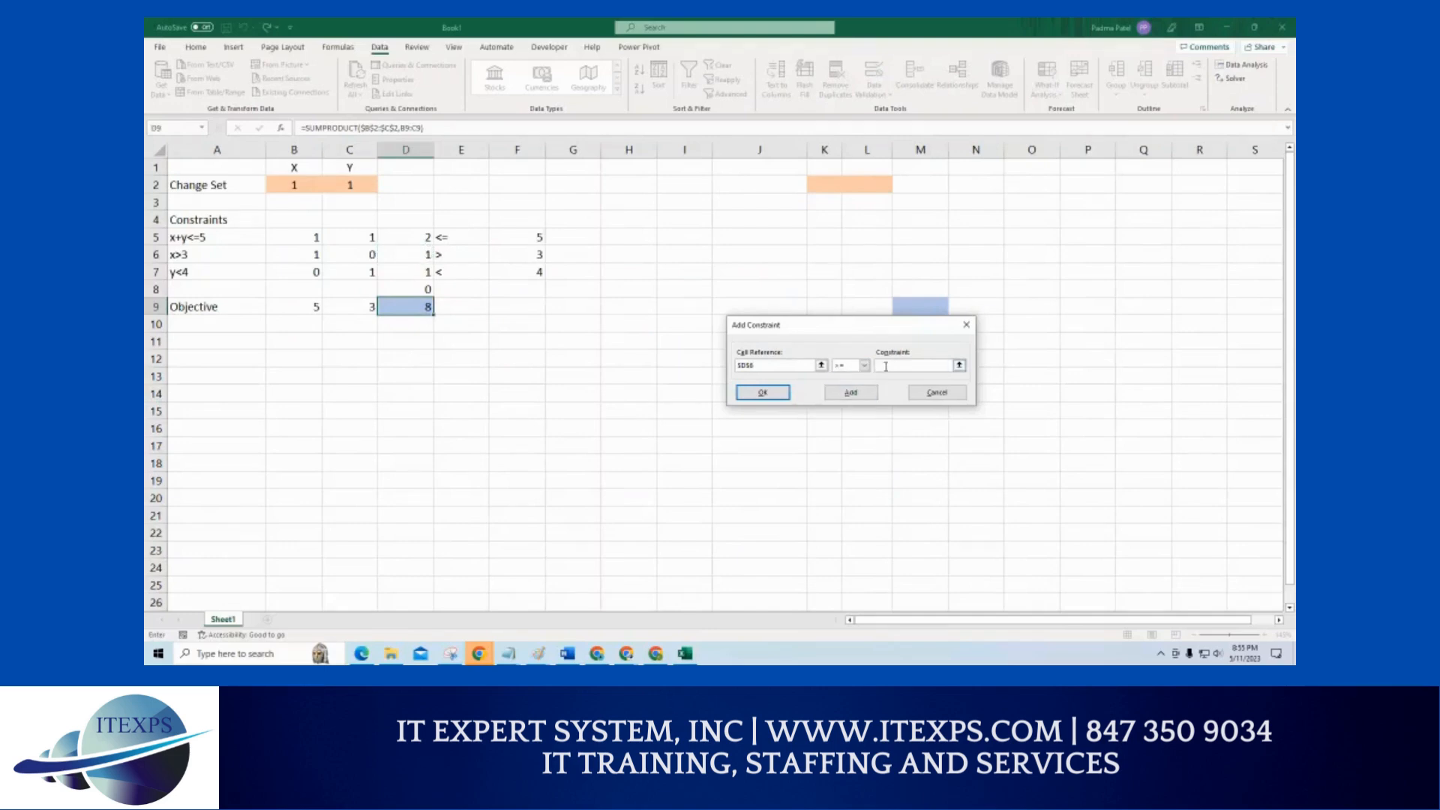
{"action": "left_click", "coordinate": [537, 254]}
{"action": "left_click", "coordinate": [842, 392]}
Add the Solver constraint D7 <= F7 and return to the Solver parameters.
{"action": "left_click", "coordinate": [425, 272]}
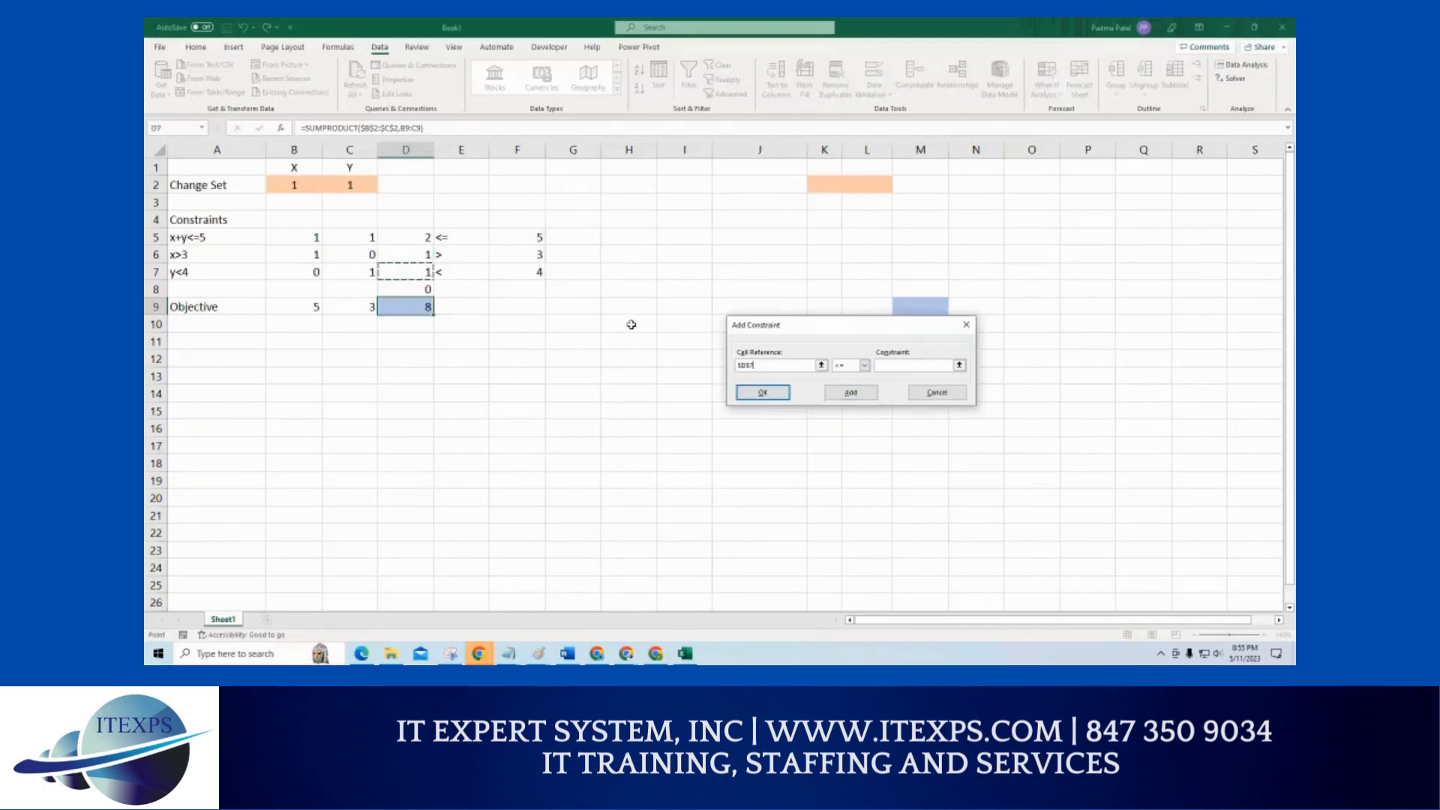
{"action": "left_click", "coordinate": [889, 365]}
{"action": "left_click", "coordinate": [537, 276]}
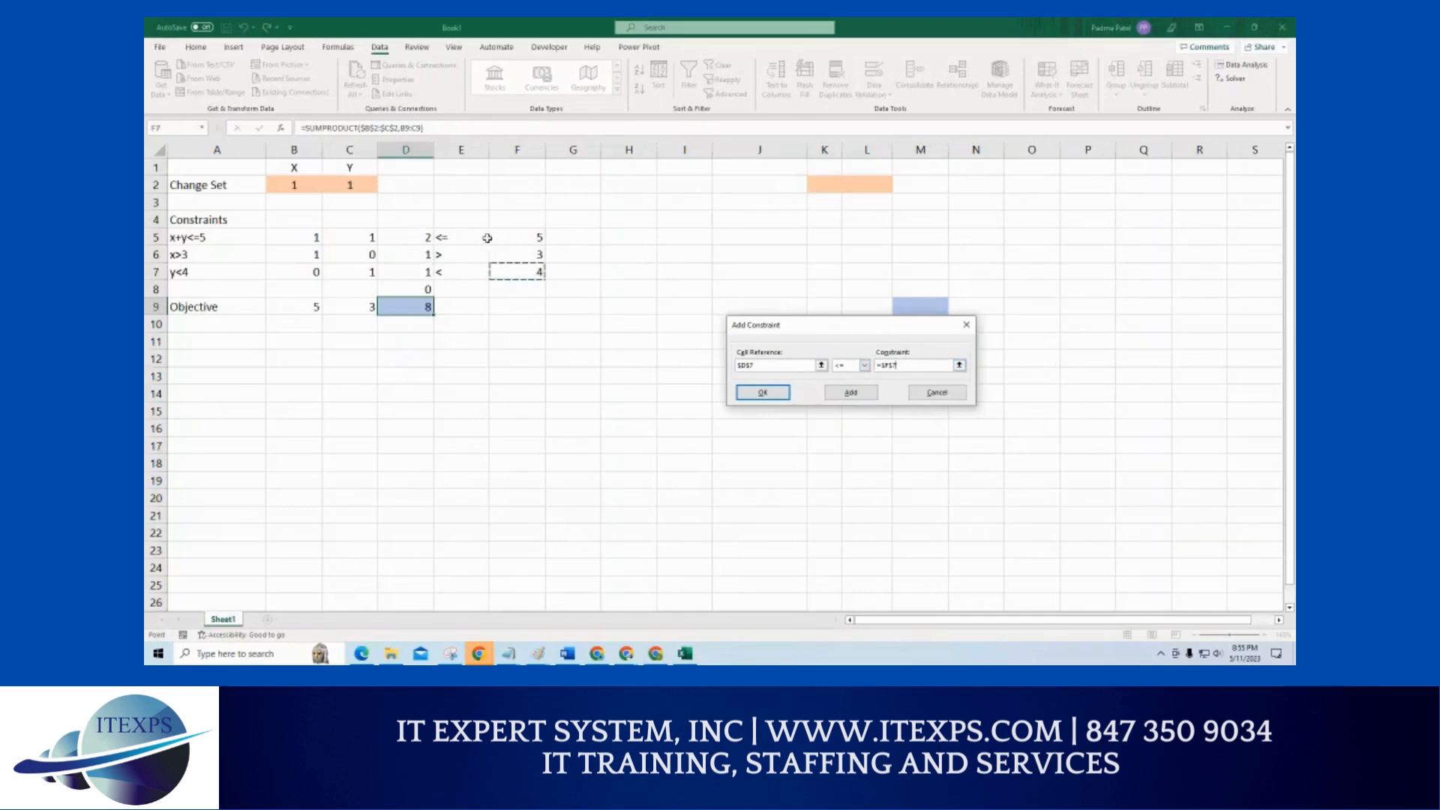
{"action": "left_click", "coordinate": [780, 399]}
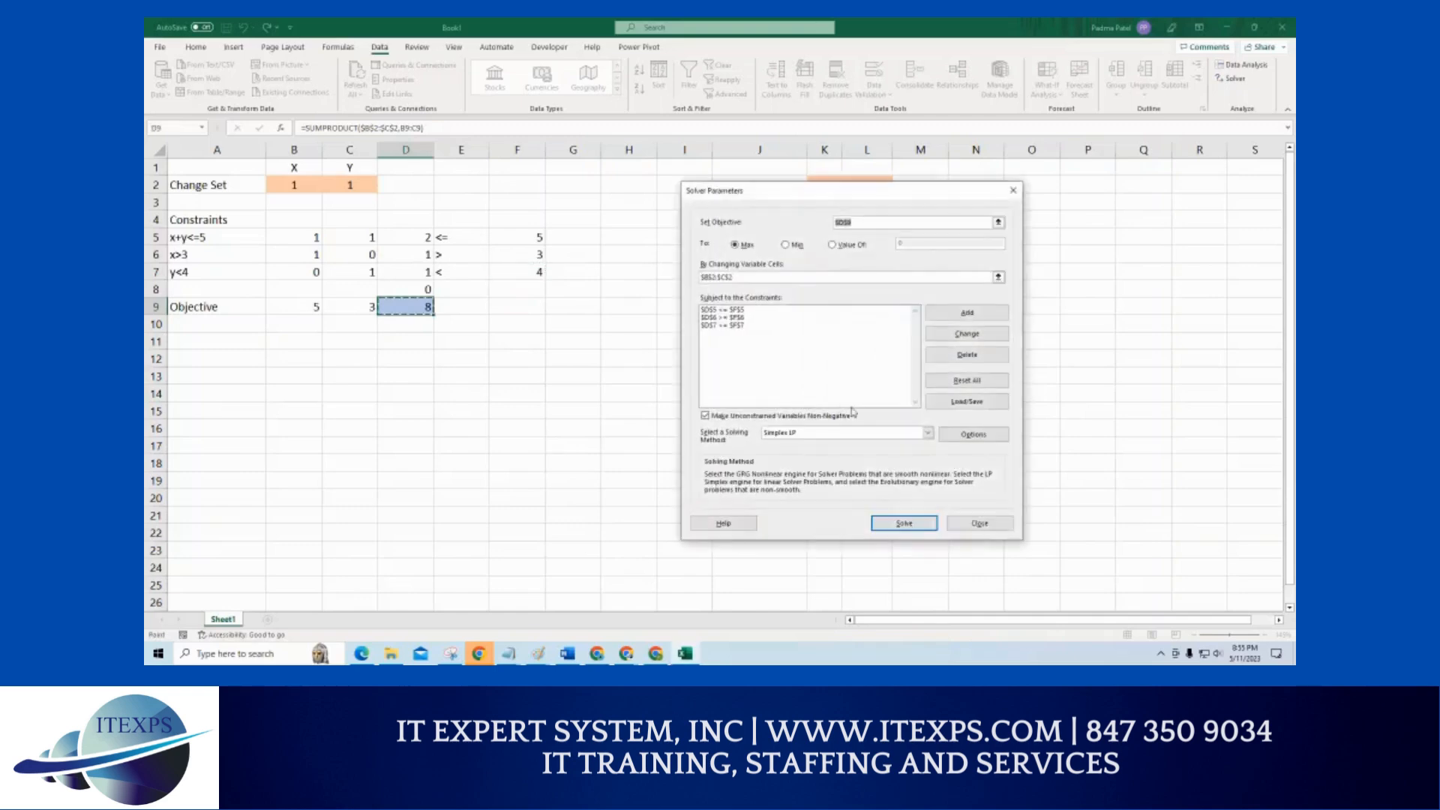
{"action": "key", "text": "ctrl+1"}
{"action": "left_click", "coordinate": [798, 433]}
{"action": "mouse_move", "coordinate": [785, 415]}
{"action": "left_mouse_down"}
{"action": "mouse_move", "coordinate": [680, 416]}
{"action": "mouse_move", "coordinate": [780, 450]}
{"action": "mouse_move", "coordinate": [648, 408]}
{"action": "mouse_move", "coordinate": [817, 429]}
{"action": "mouse_move", "coordinate": [660, 462]}
{"action": "mouse_move", "coordinate": [787, 411]}
{"action": "left_mouse_up"}
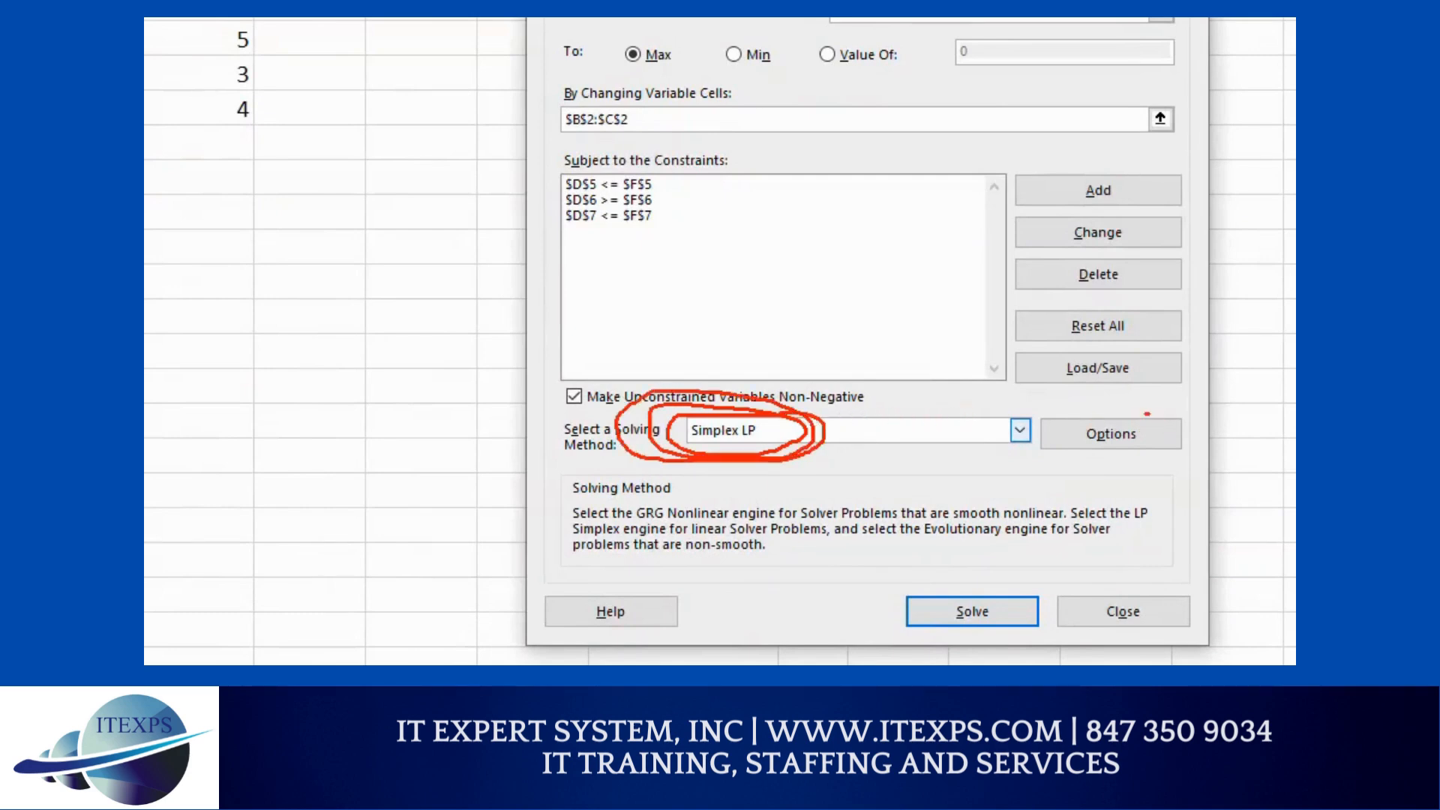
{"action": "left_click_drag", "start_coordinate": [1147, 414], "coordinate": [1089, 475]}
{"action": "left_click_drag", "start_coordinate": [1150, 449], "coordinate": [1097, 482]}
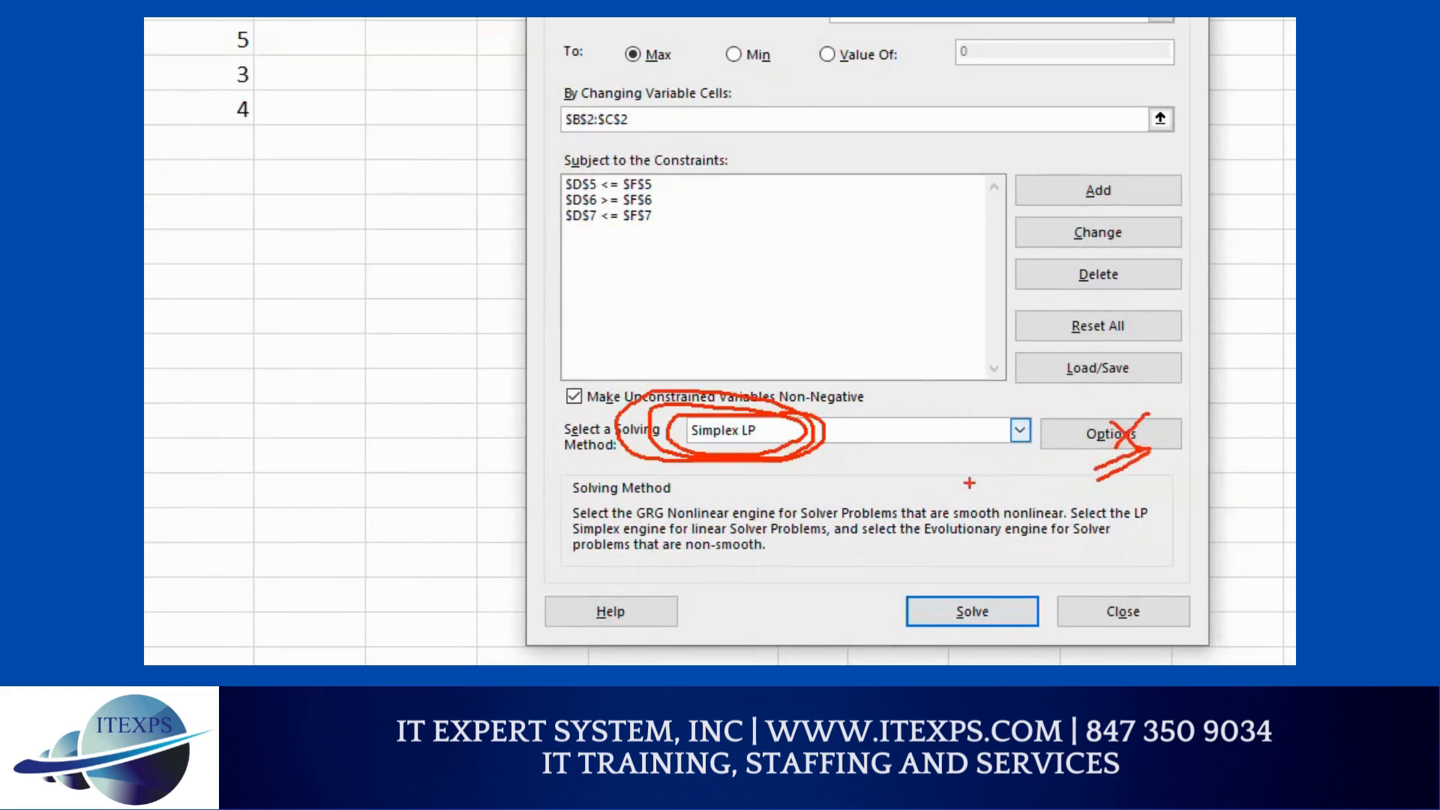
{"action": "mouse_move", "coordinate": [797, 492]}
{"action": "left_mouse_down"}
{"action": "mouse_move", "coordinate": [869, 498]}
{"action": "mouse_move", "coordinate": [919, 562]}
{"action": "mouse_move", "coordinate": [901, 586]}
{"action": "mouse_move", "coordinate": [935, 564]}
{"action": "left_mouse_up"}
{"action": "key", "text": "Escape"}
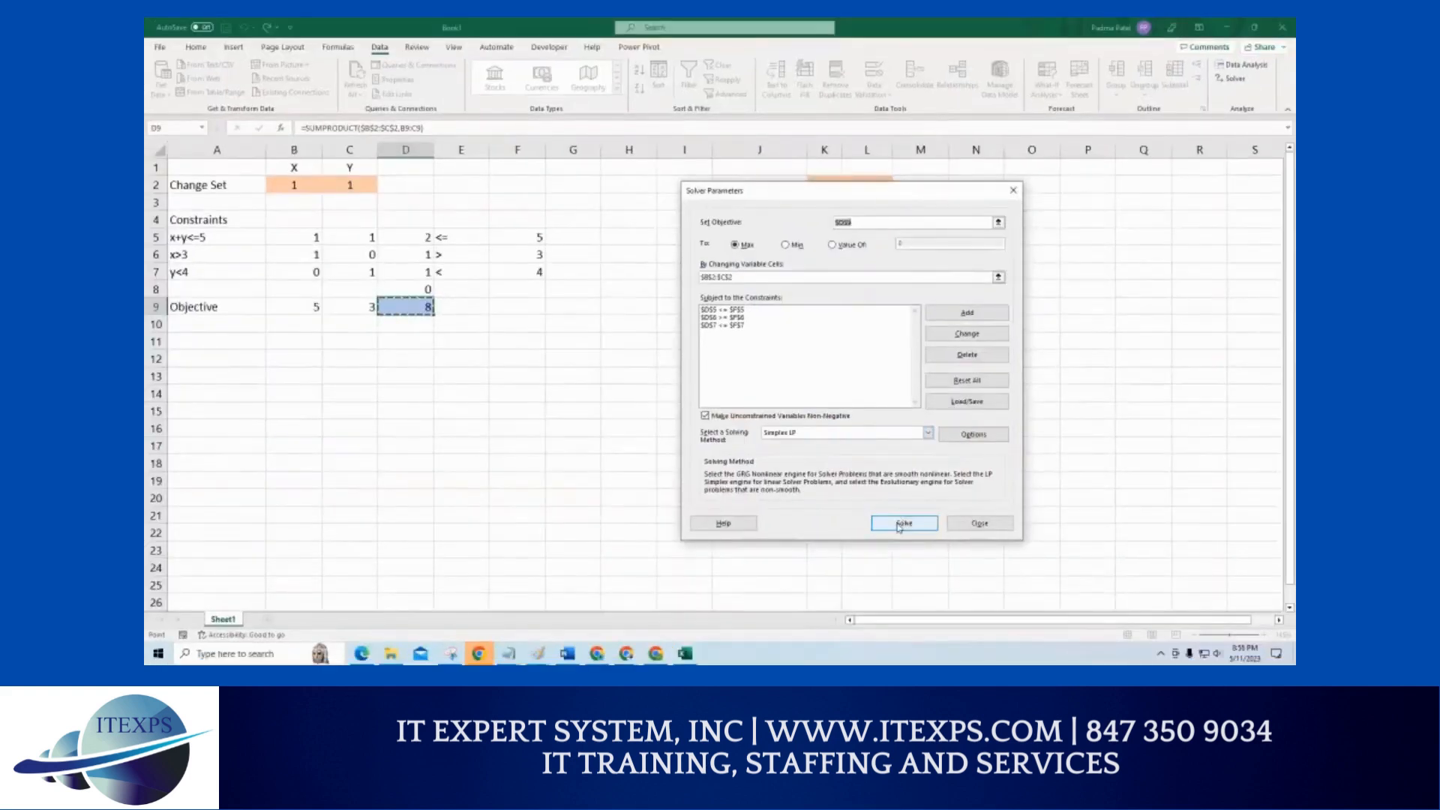
Solve the model and keep the Solver solution.
{"action": "left_click", "coordinate": [902, 524]}
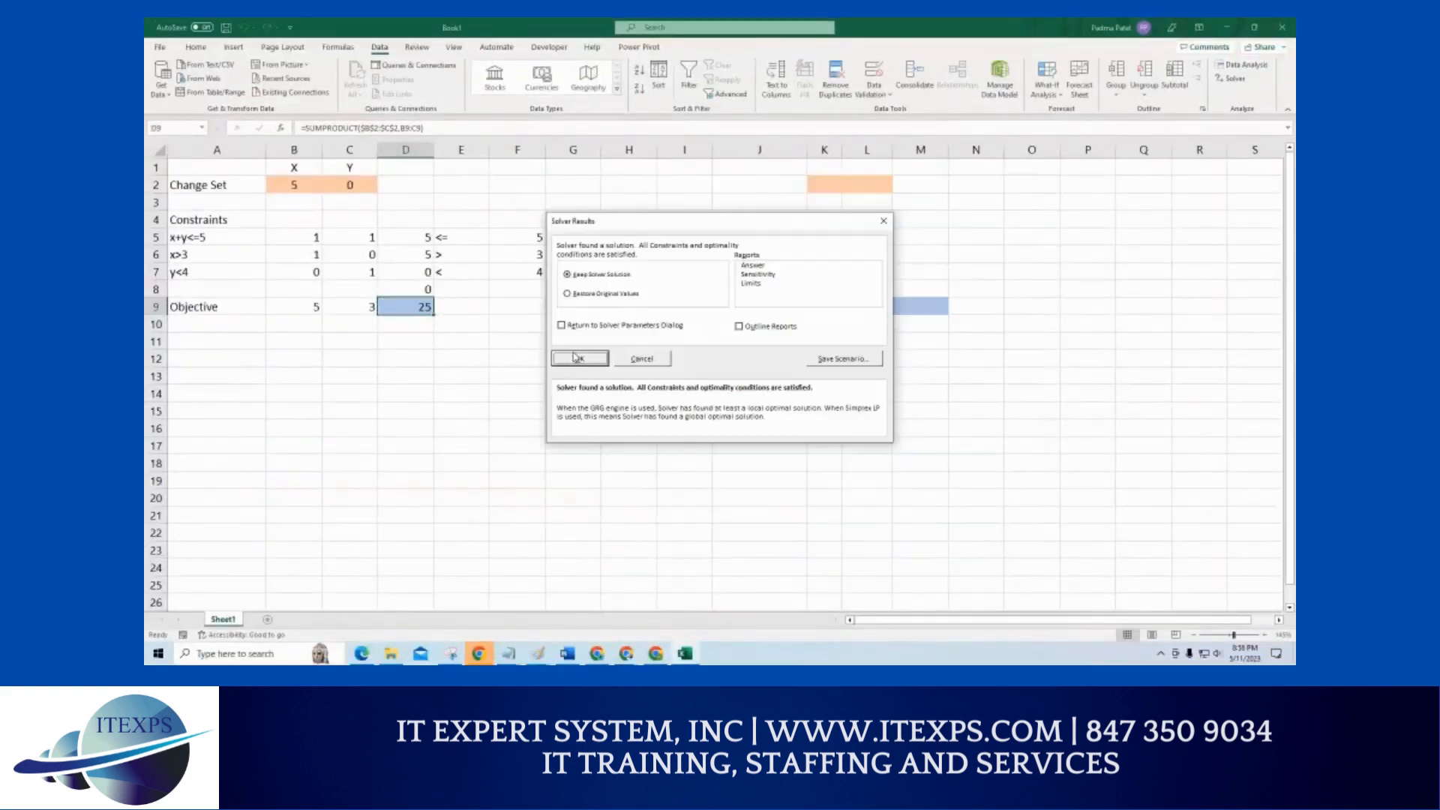
{"action": "left_click", "coordinate": [578, 359]}
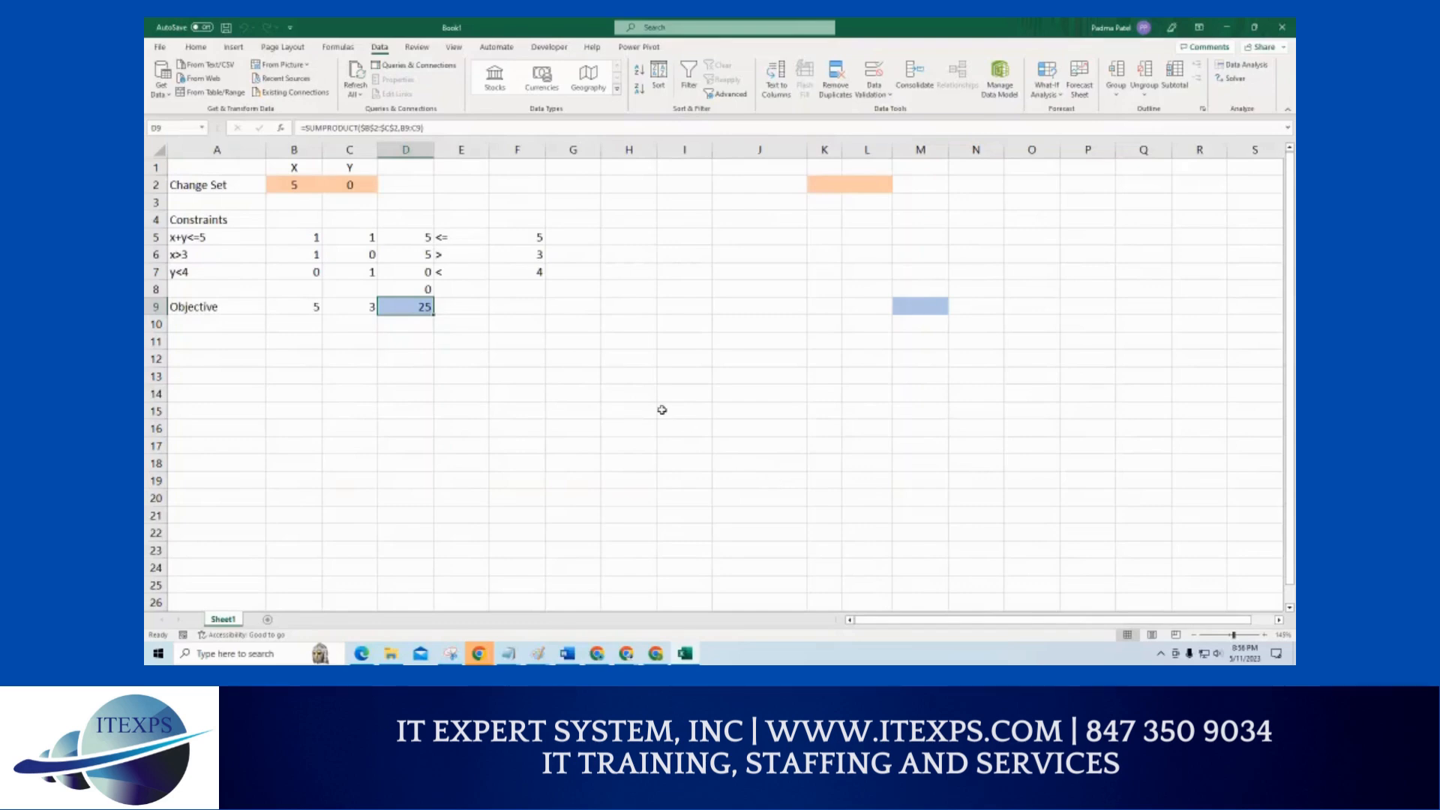
{"action": "key", "text": "ctrl+1"}
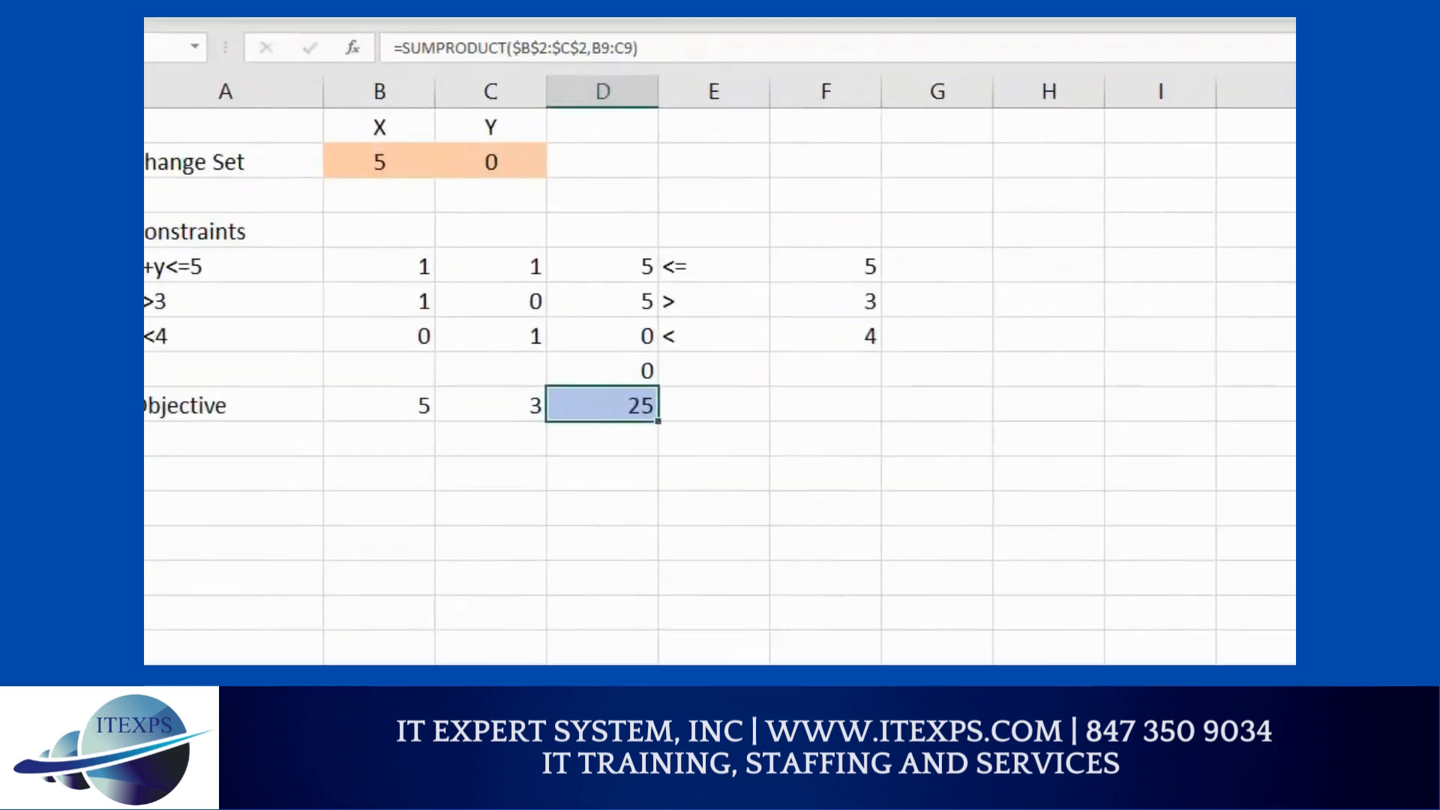
{"action": "left_click", "coordinate": [340, 182]}
{"action": "mouse_move", "coordinate": [417, 197]}
{"action": "left_mouse_down"}
{"action": "mouse_move", "coordinate": [375, 215]}
{"action": "mouse_move", "coordinate": [574, 218]}
{"action": "mouse_move", "coordinate": [397, 200]}
{"action": "mouse_move", "coordinate": [354, 233]}
{"action": "mouse_move", "coordinate": [373, 218]}
{"action": "left_mouse_up"}
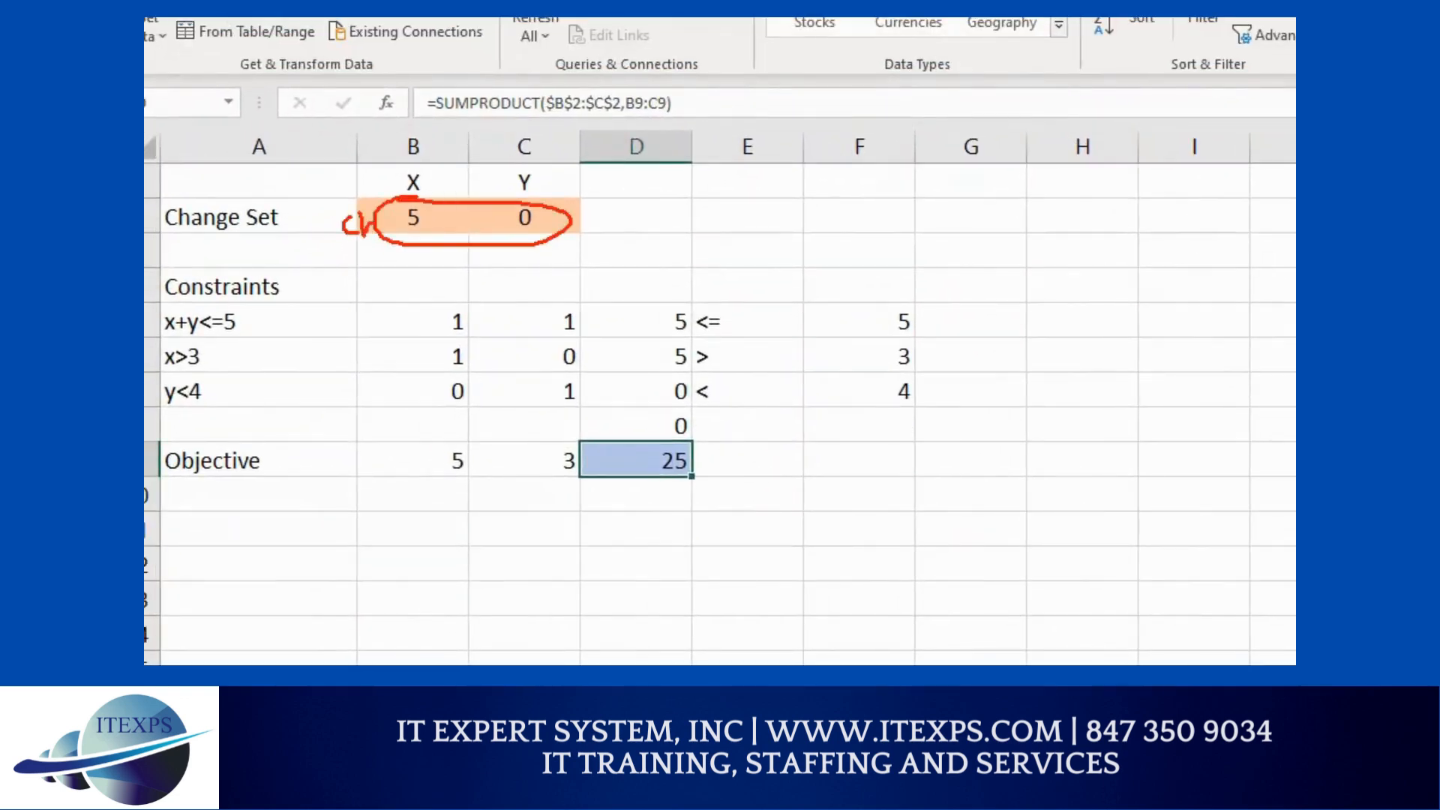
{"action": "mouse_move", "coordinate": [713, 293]}
{"action": "left_mouse_down"}
{"action": "mouse_move", "coordinate": [656, 294]}
{"action": "mouse_move", "coordinate": [650, 401]}
{"action": "mouse_move", "coordinate": [911, 407]}
{"action": "mouse_move", "coordinate": [944, 314]}
{"action": "mouse_move", "coordinate": [712, 294]}
{"action": "left_mouse_up"}
{"action": "left_click_drag", "start_coordinate": [657, 489], "coordinate": [666, 528]}
{"action": "left_click_drag", "start_coordinate": [667, 514], "coordinate": [678, 510]}
{"action": "left_click_drag", "start_coordinate": [743, 508], "coordinate": [789, 505]}
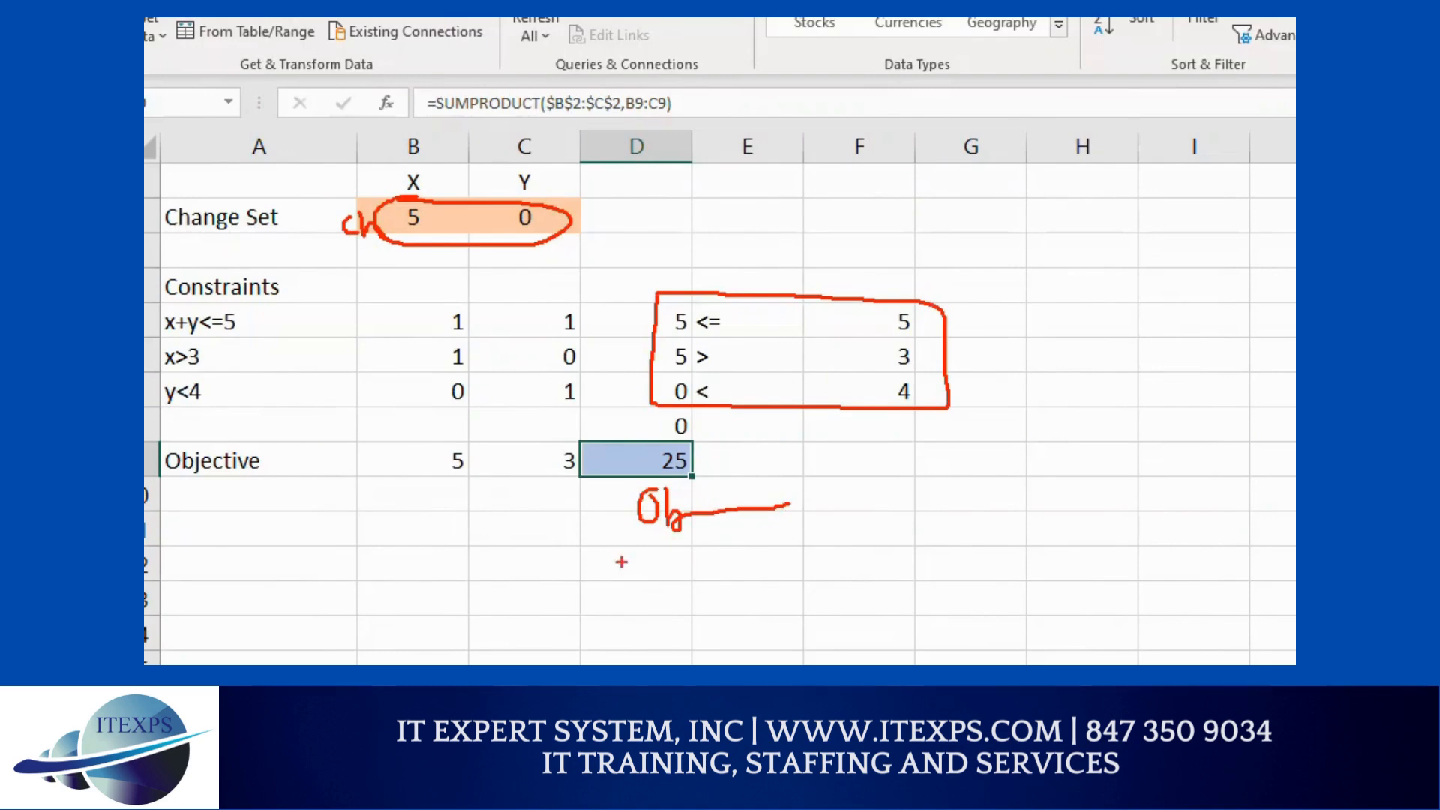
{"action": "left_click_drag", "start_coordinate": [616, 564], "coordinate": [764, 529]}
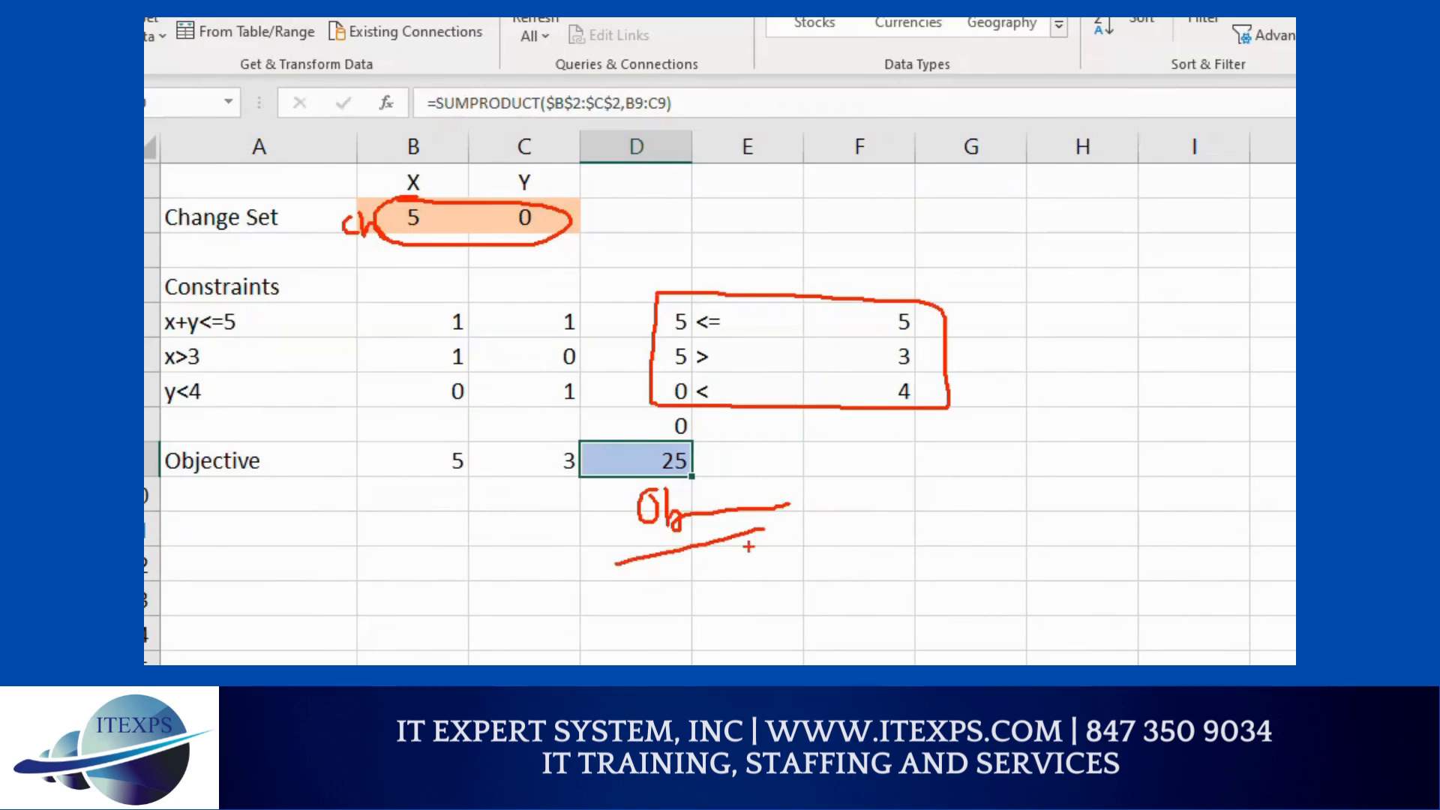
{"action": "key", "text": "Escape"}
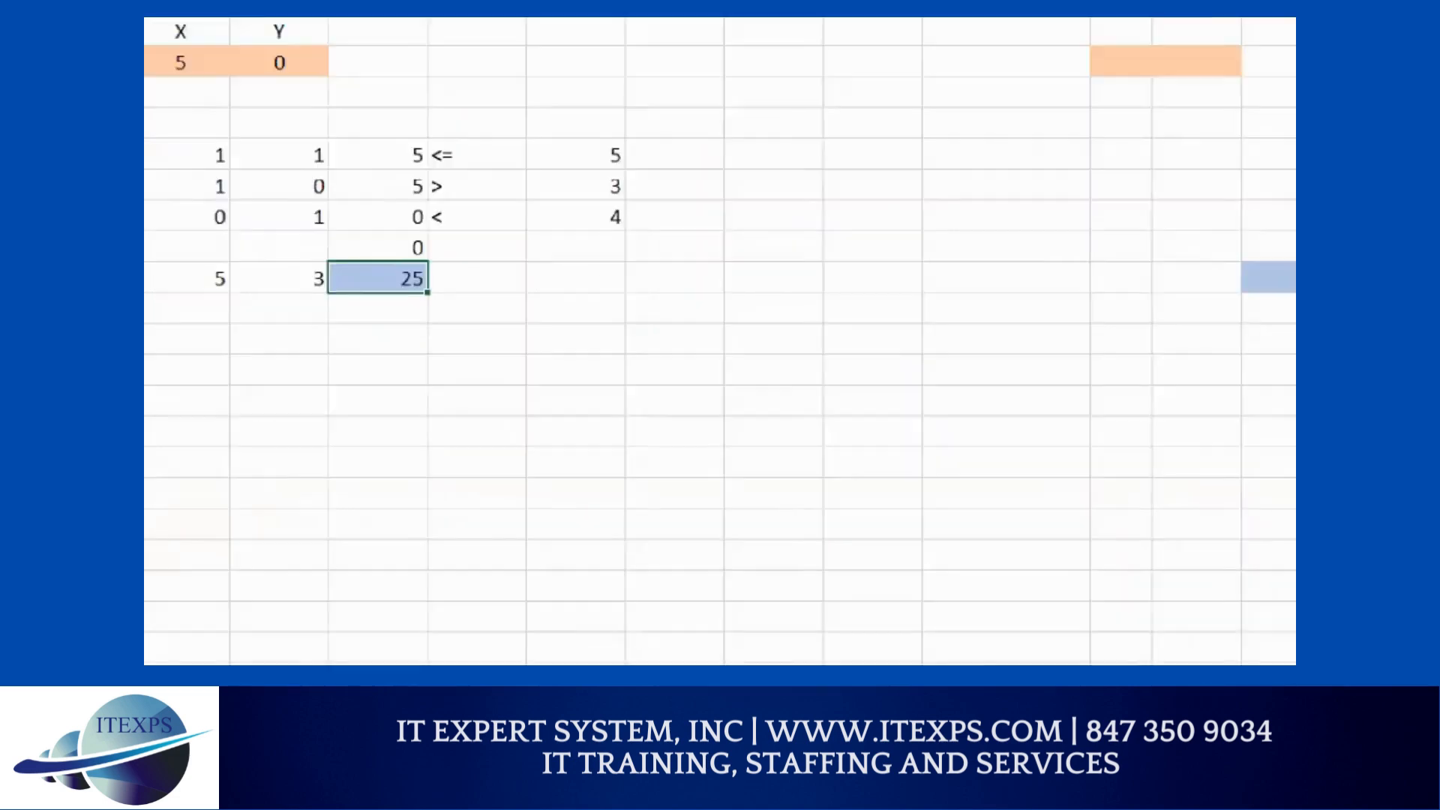
{"action": "mouse_move", "coordinate": [536, 187]}
{"action": "left_mouse_down"}
{"action": "mouse_move", "coordinate": [488, 194]}
{"action": "mouse_move", "coordinate": [487, 253]}
{"action": "left_mouse_up"}
{"action": "key", "text": "Escape"}
Reset the changing cells X and Y in B2:C2 back to 1.
{"action": "left_click", "coordinate": [296, 184]}
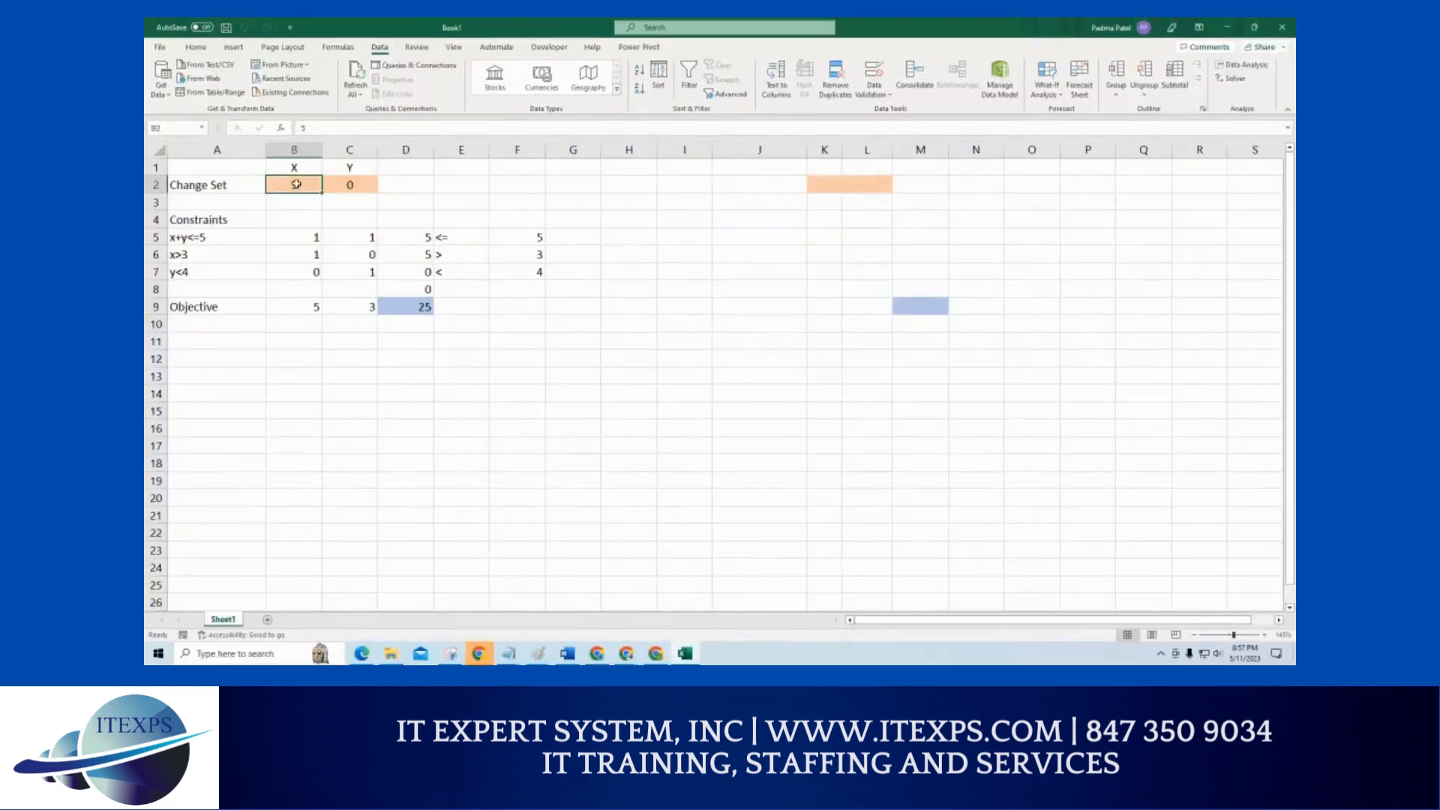
{"action": "type", "text": "1"}
{"action": "key", "text": "Tab"}
{"action": "type", "text": "1"}
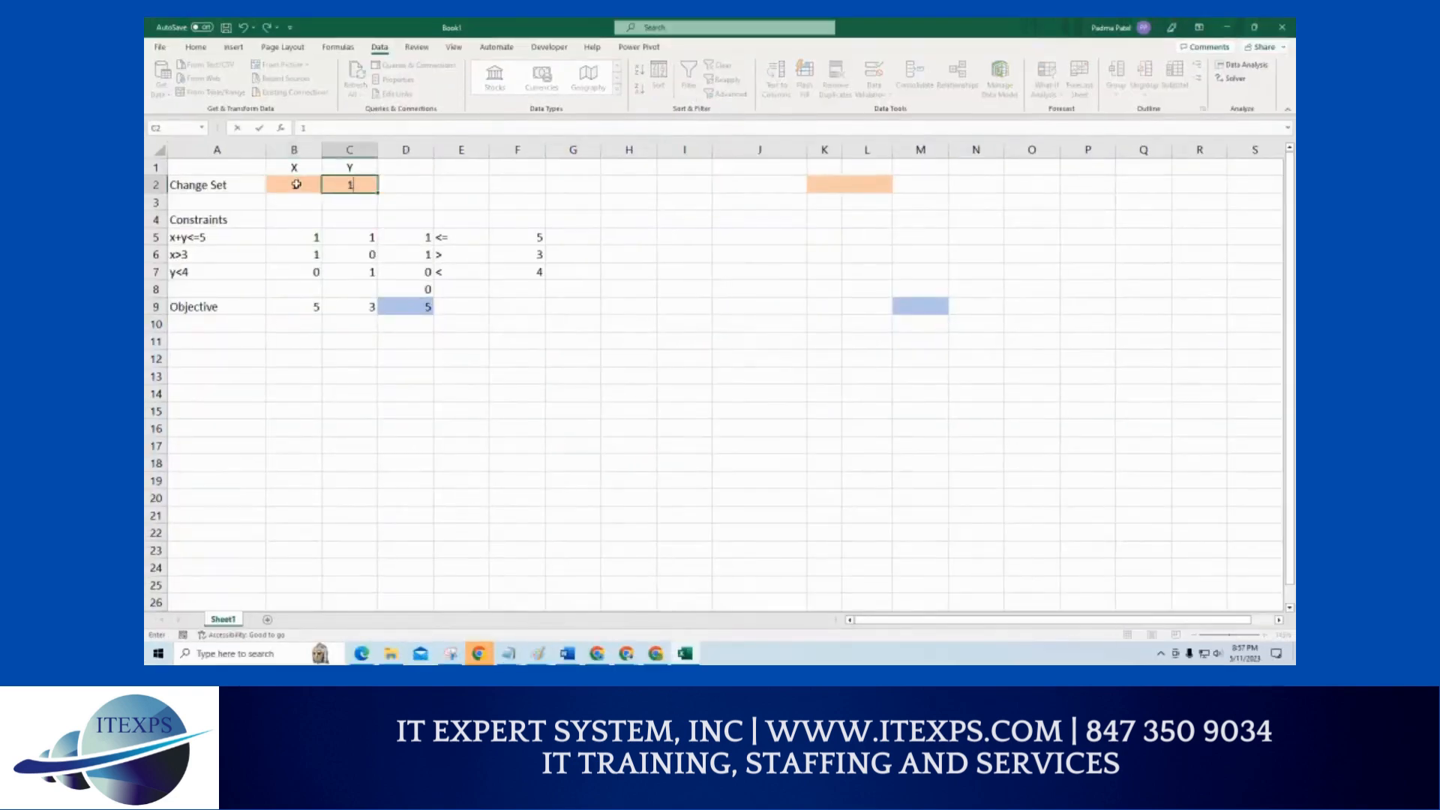
{"action": "key", "text": "Return"}
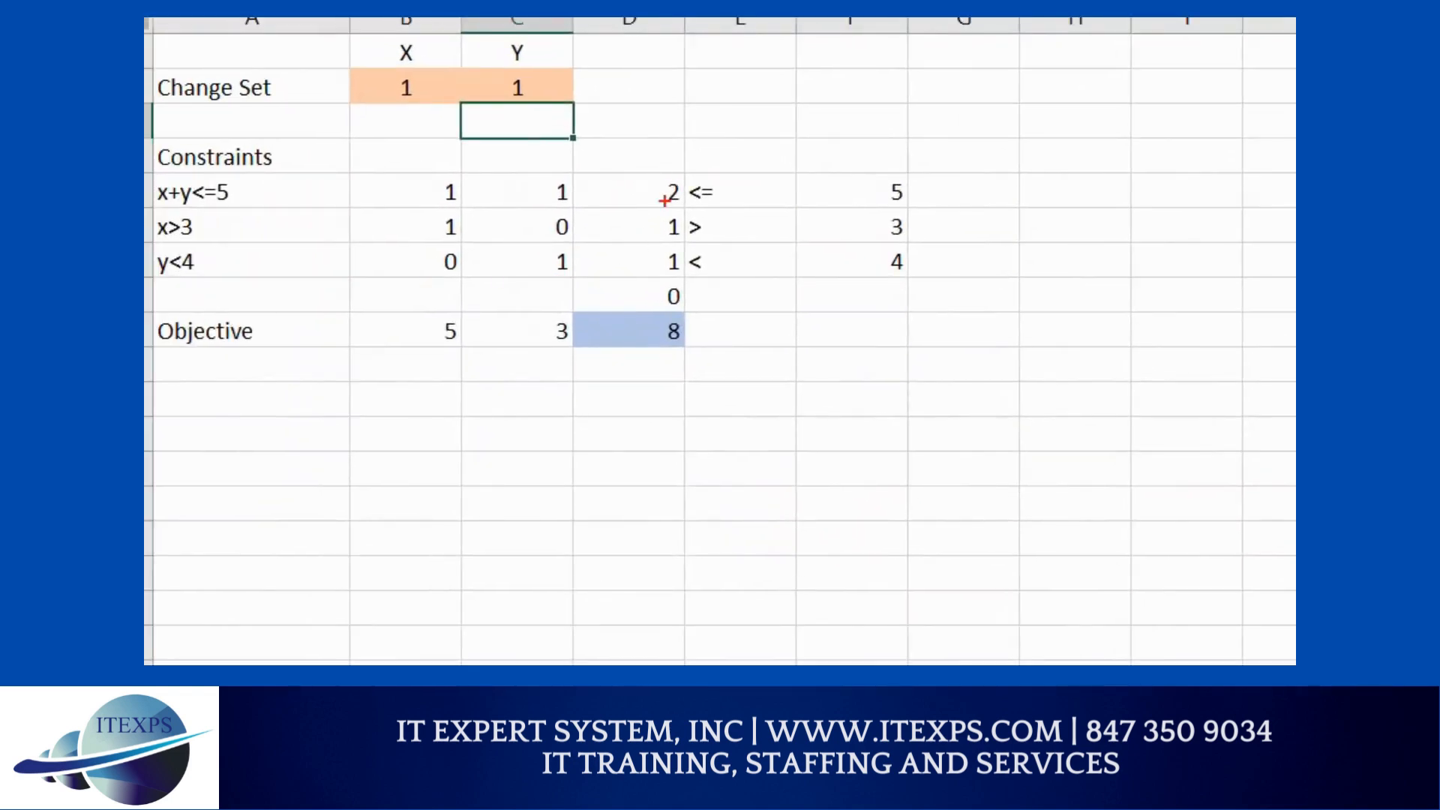
{"action": "mouse_move", "coordinate": [672, 180]}
{"action": "left_mouse_down"}
{"action": "mouse_move", "coordinate": [648, 255]}
{"action": "mouse_move", "coordinate": [679, 278]}
{"action": "mouse_move", "coordinate": [694, 201]}
{"action": "mouse_move", "coordinate": [682, 181]}
{"action": "left_mouse_up"}
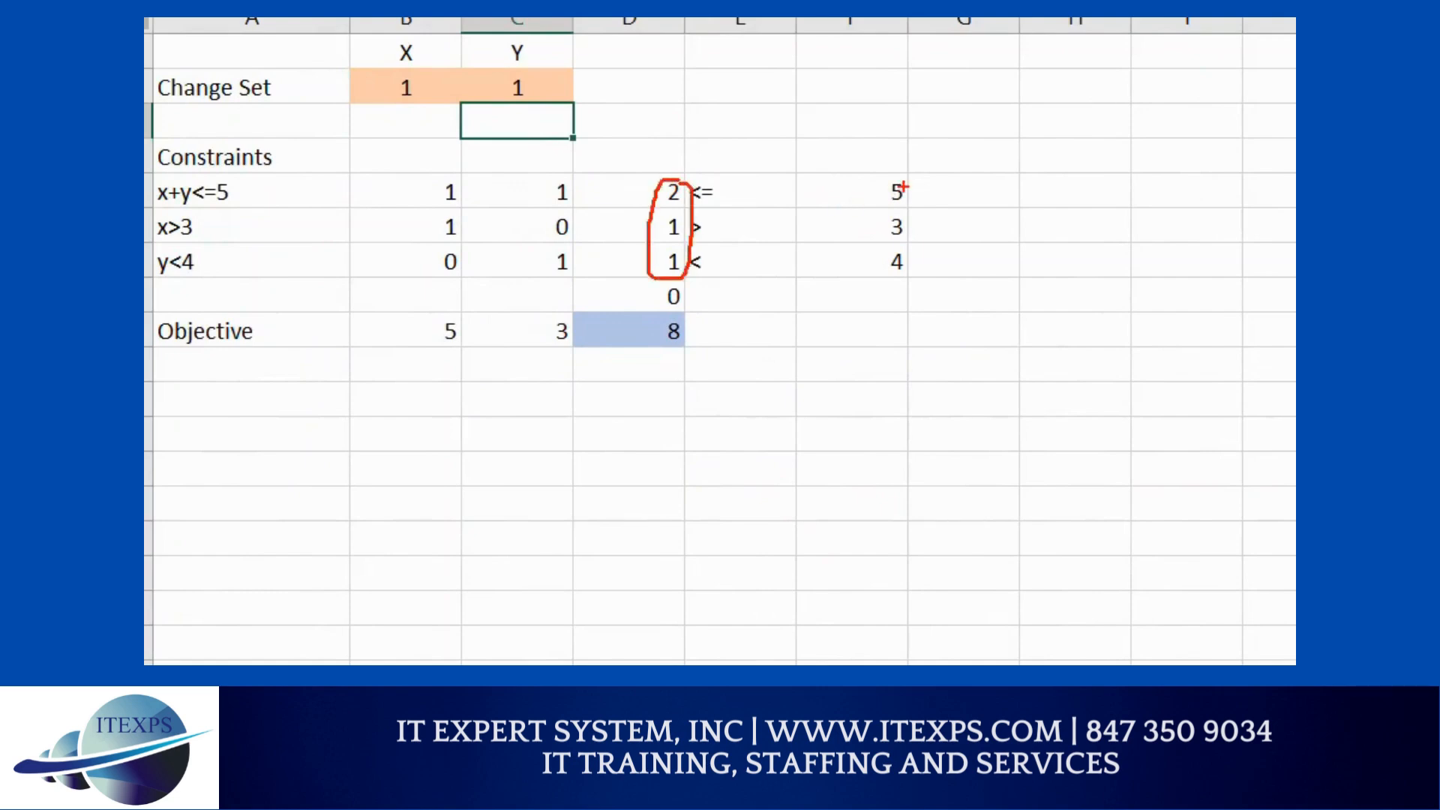
{"action": "mouse_move", "coordinate": [904, 178]}
{"action": "left_mouse_down"}
{"action": "mouse_move", "coordinate": [868, 228]}
{"action": "mouse_move", "coordinate": [907, 284]}
{"action": "mouse_move", "coordinate": [913, 189]}
{"action": "left_mouse_up"}
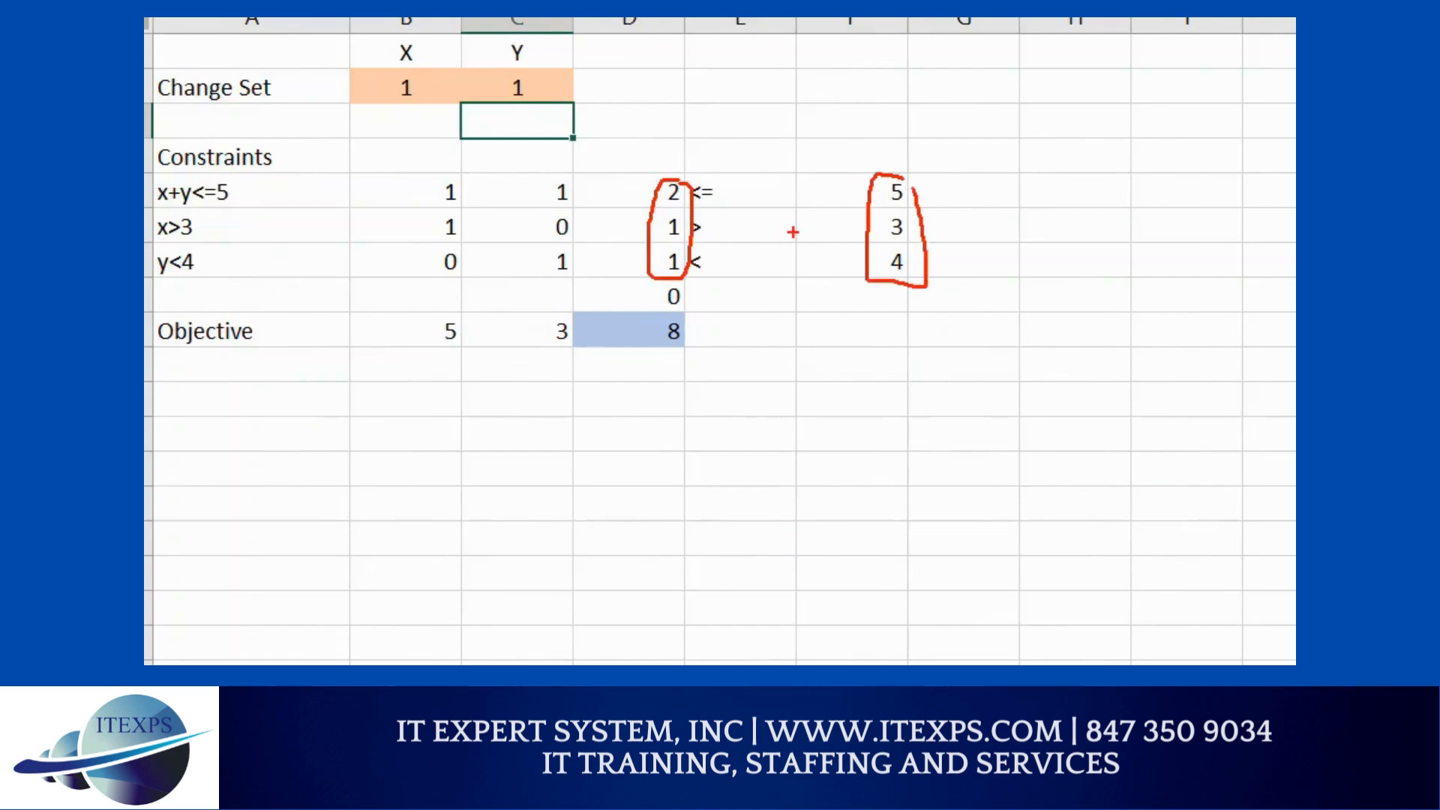
{"action": "key", "text": "Escape"}
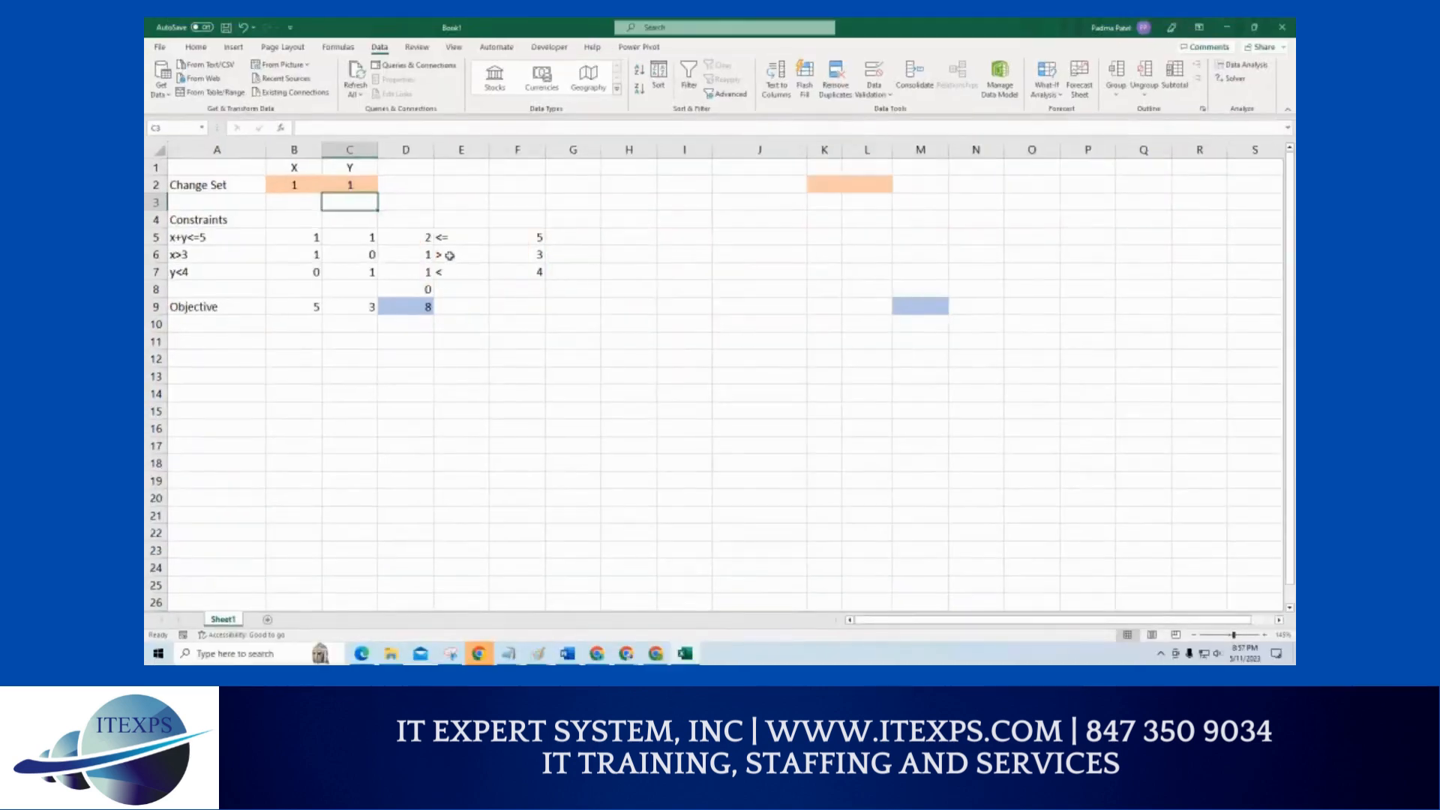
{"action": "key", "text": "ctrl+1"}
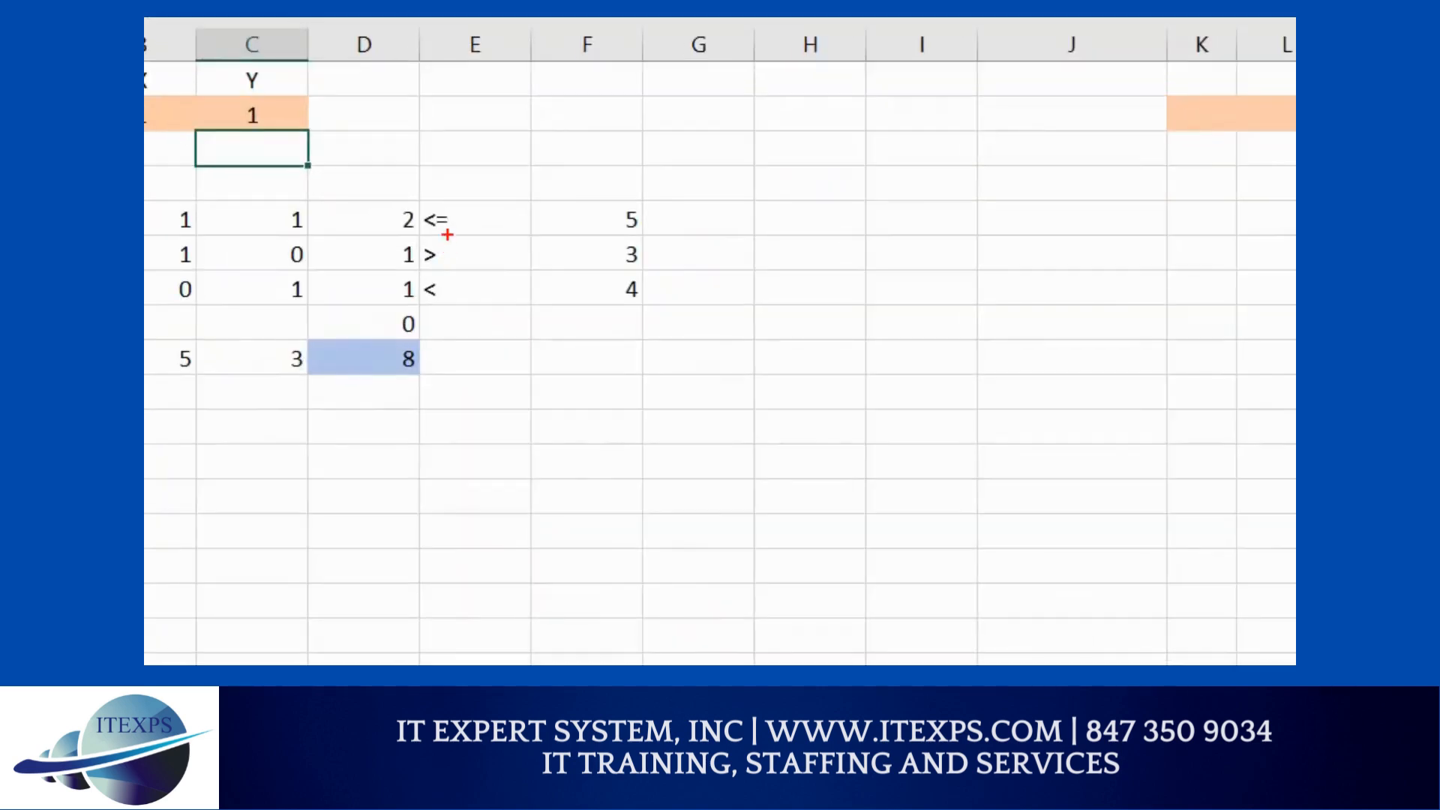
{"action": "mouse_move", "coordinate": [449, 201]}
{"action": "left_mouse_down"}
{"action": "mouse_move", "coordinate": [430, 205]}
{"action": "mouse_move", "coordinate": [429, 312]}
{"action": "mouse_move", "coordinate": [450, 201]}
{"action": "left_mouse_up"}
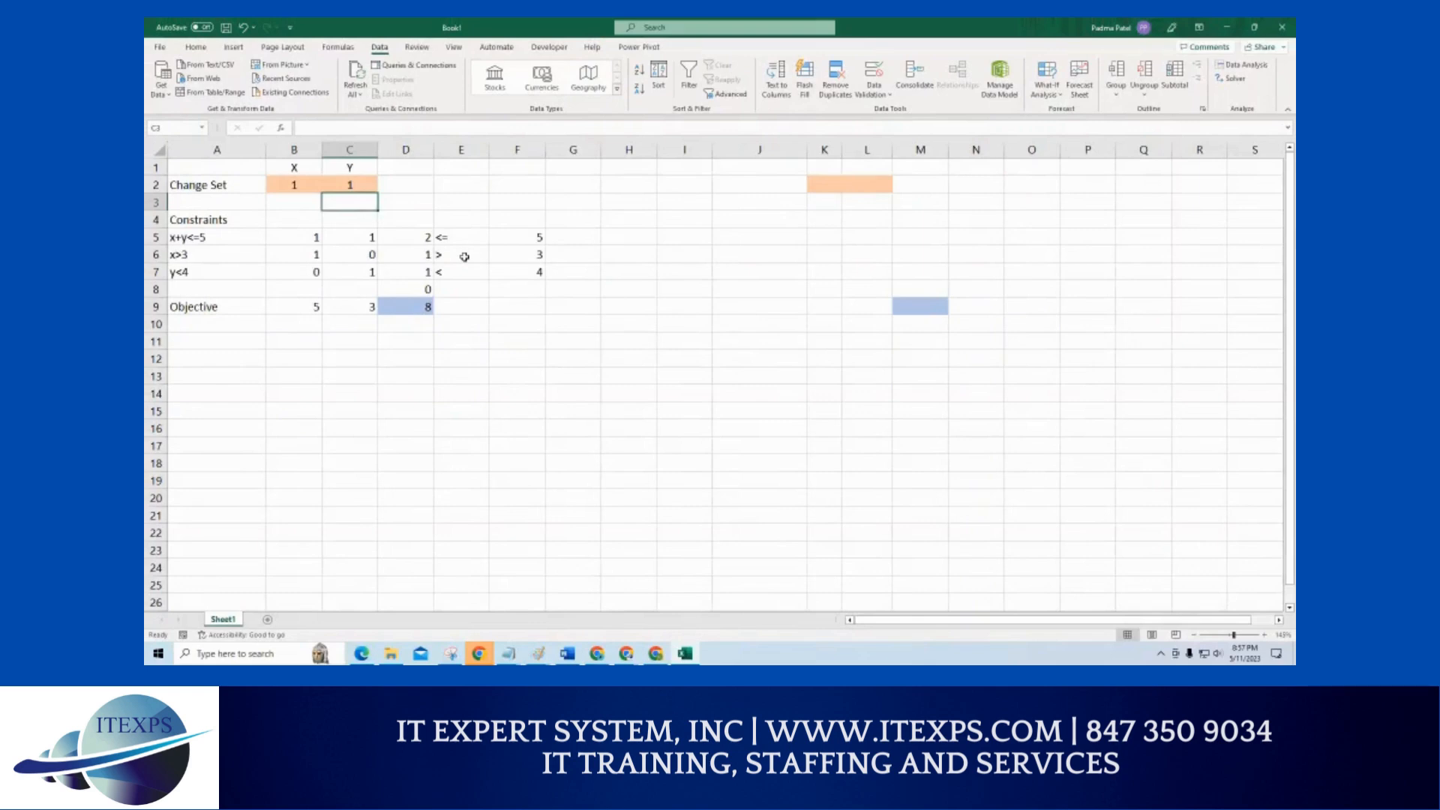
{"action": "left_click", "coordinate": [420, 303]}
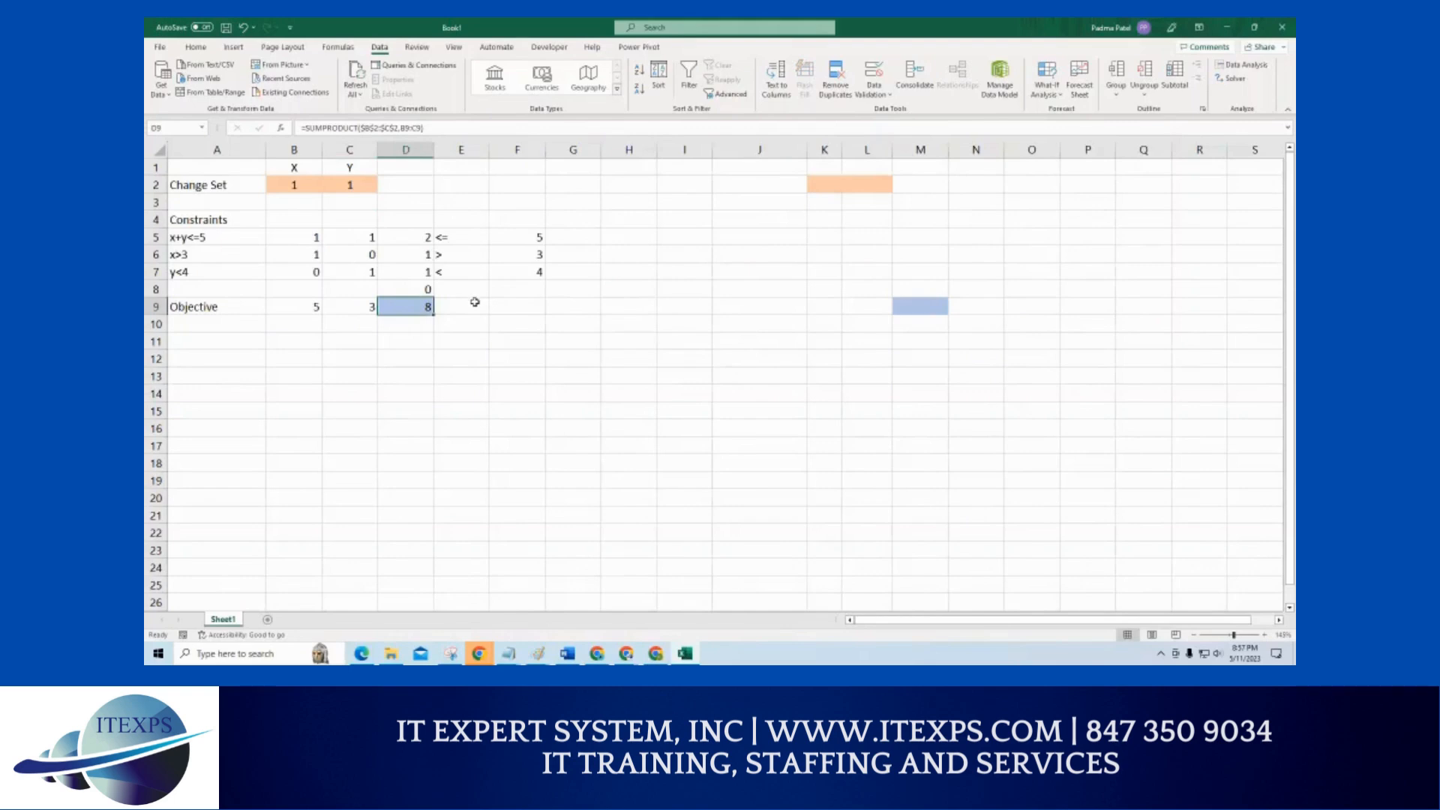
{"action": "key", "text": "ctrl+1"}
{"action": "left_click", "coordinate": [423, 310]}
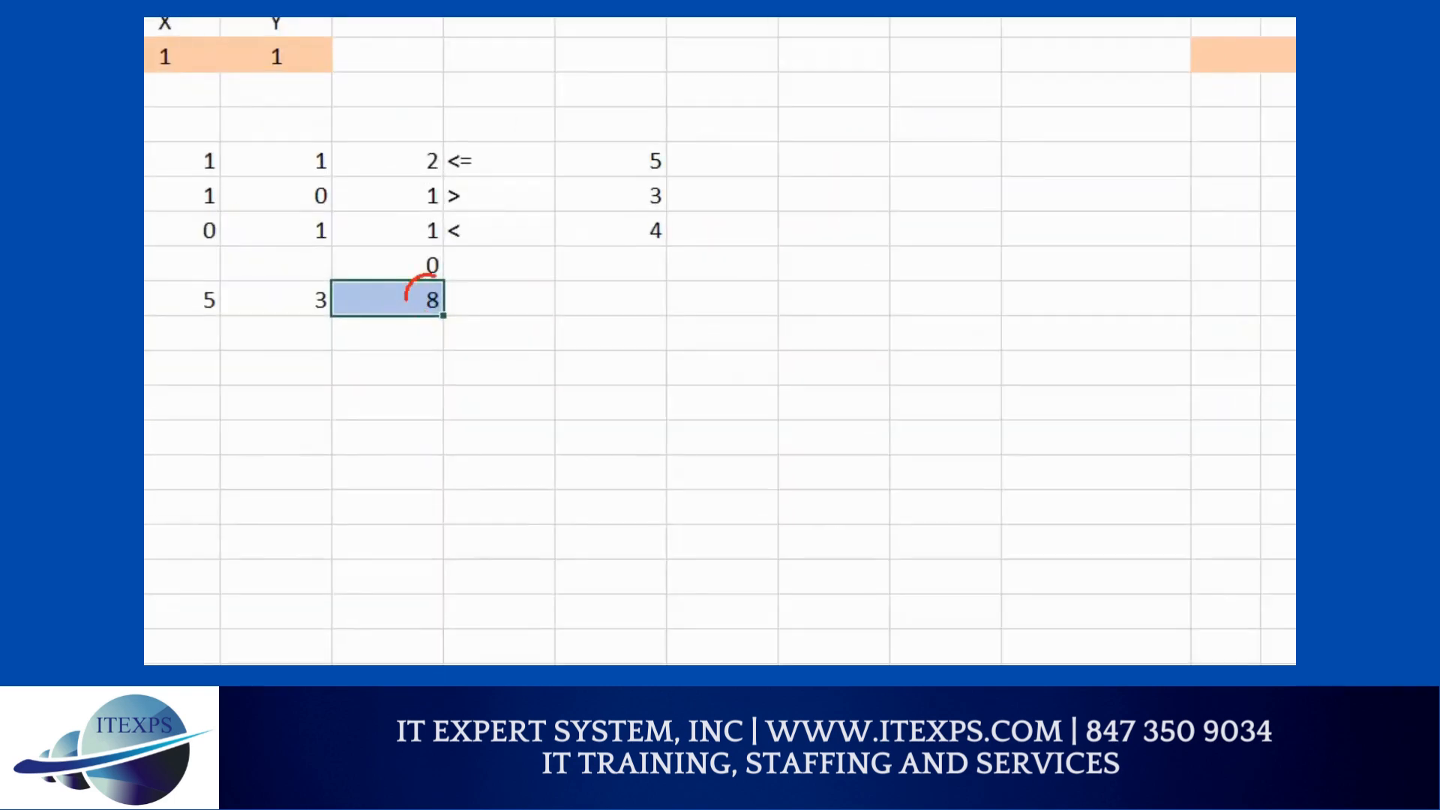
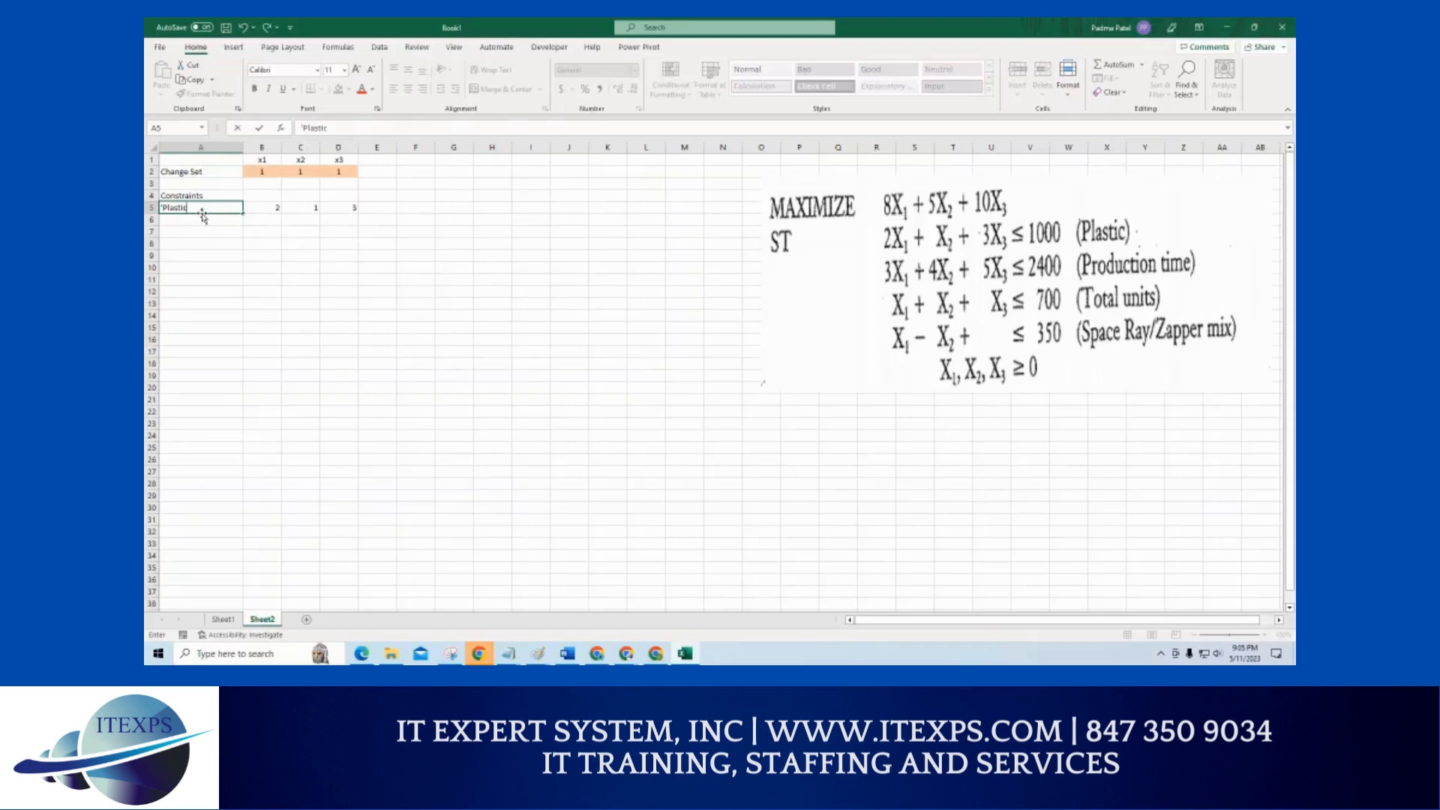
Add the Production time row with coefficients 3, 4 and 5 for x1, x2 and x3.
{"action": "key", "text": "Return"}
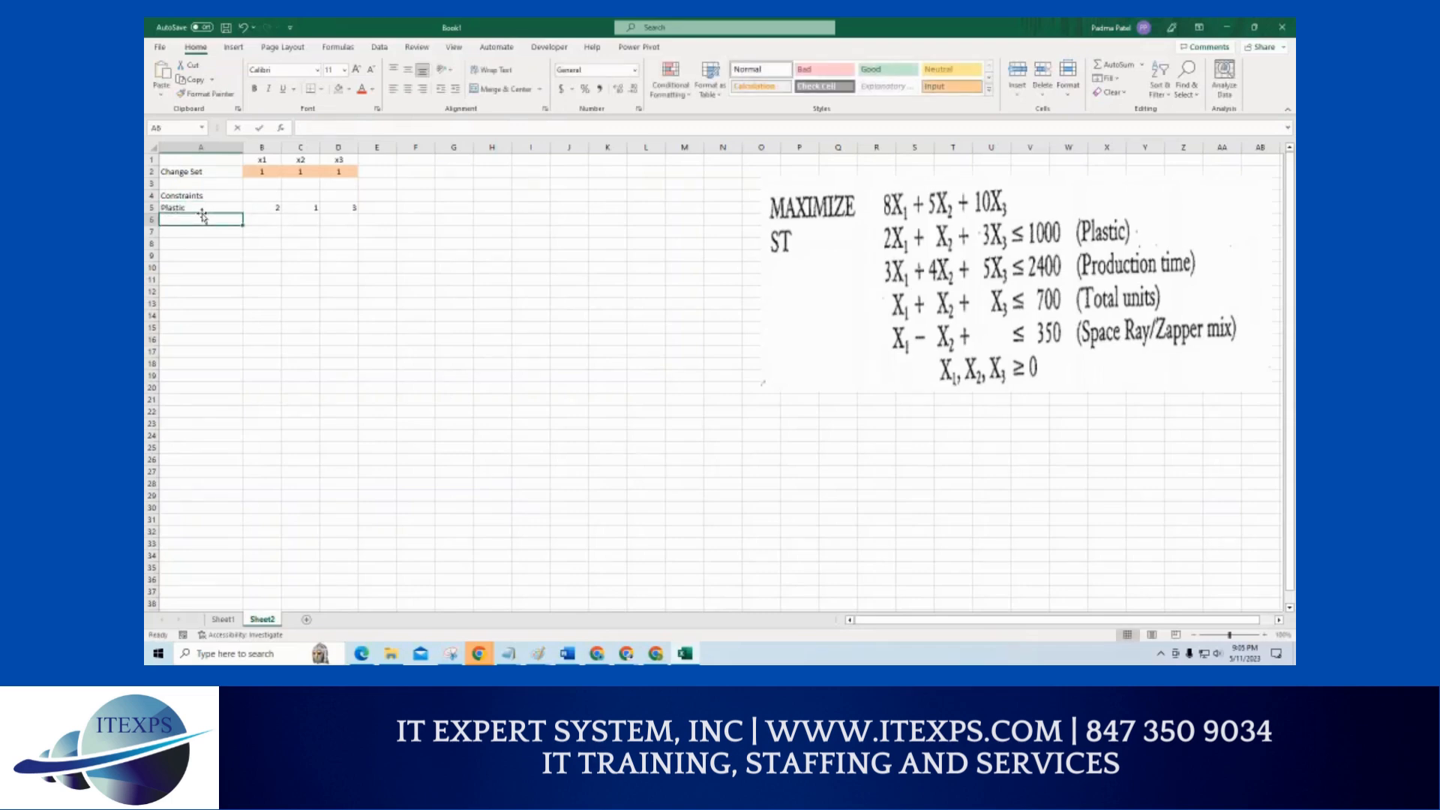
{"action": "type", "text": "'Production time"}
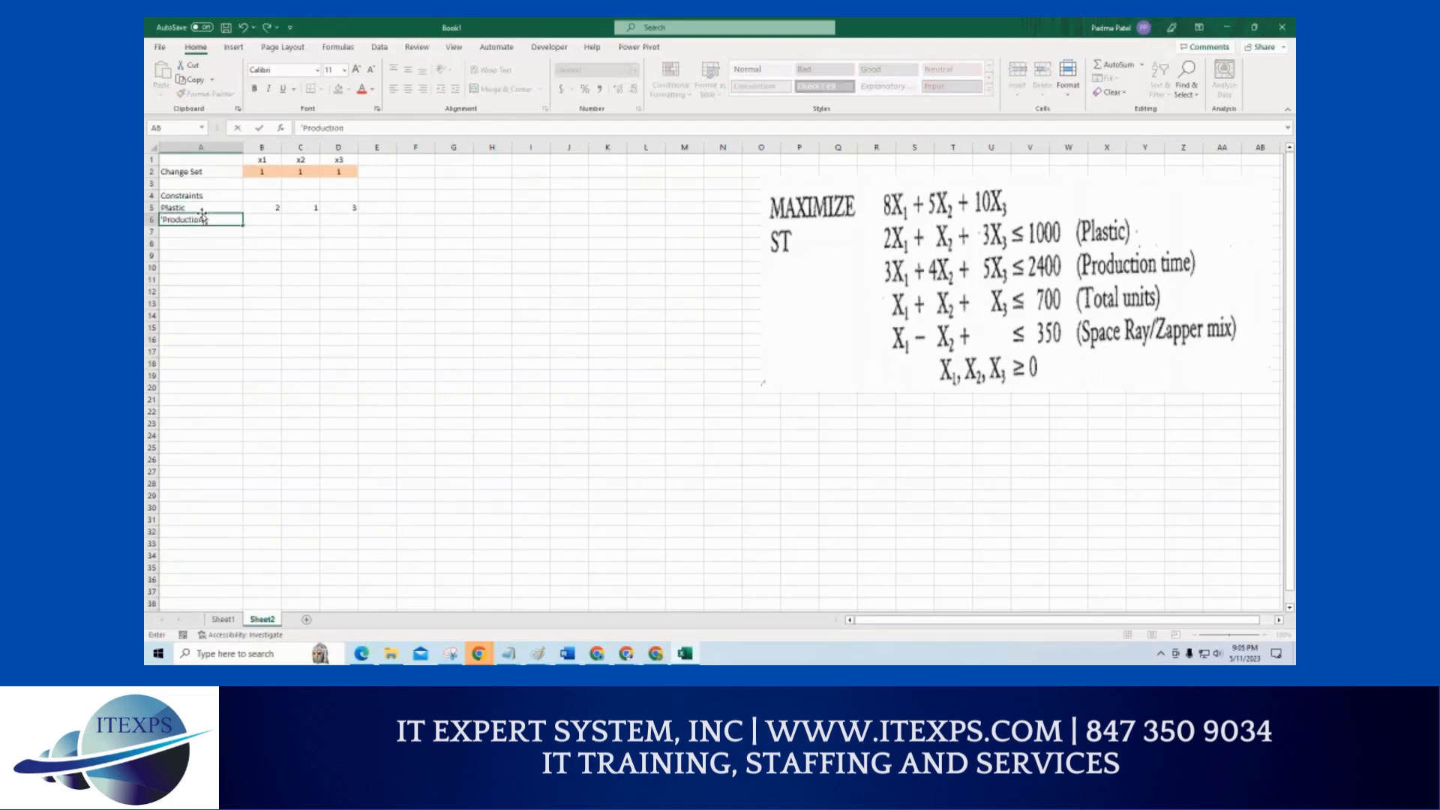
{"action": "key", "text": "Return"}
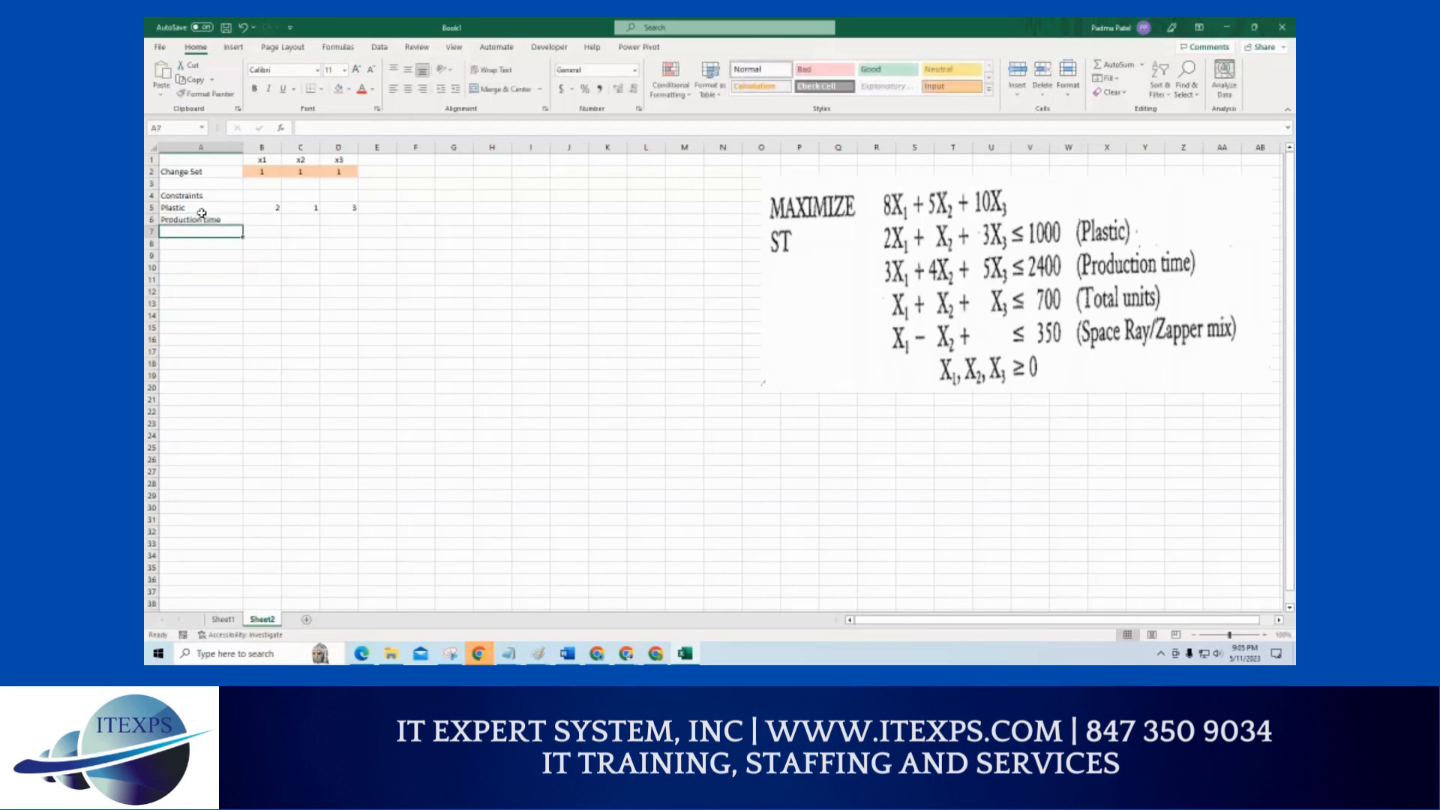
{"action": "left_click", "coordinate": [275, 222]}
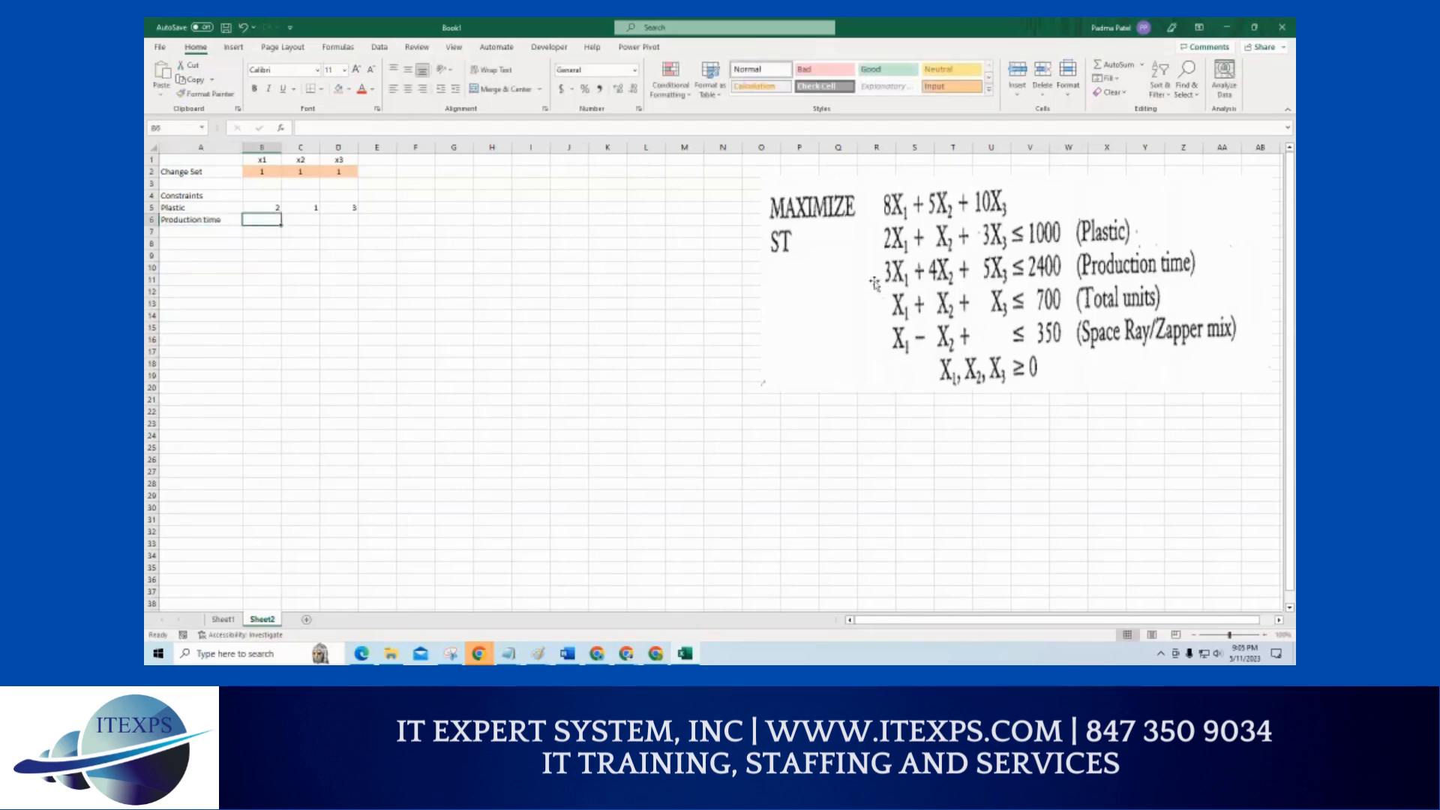
{"action": "type", "text": "3"}
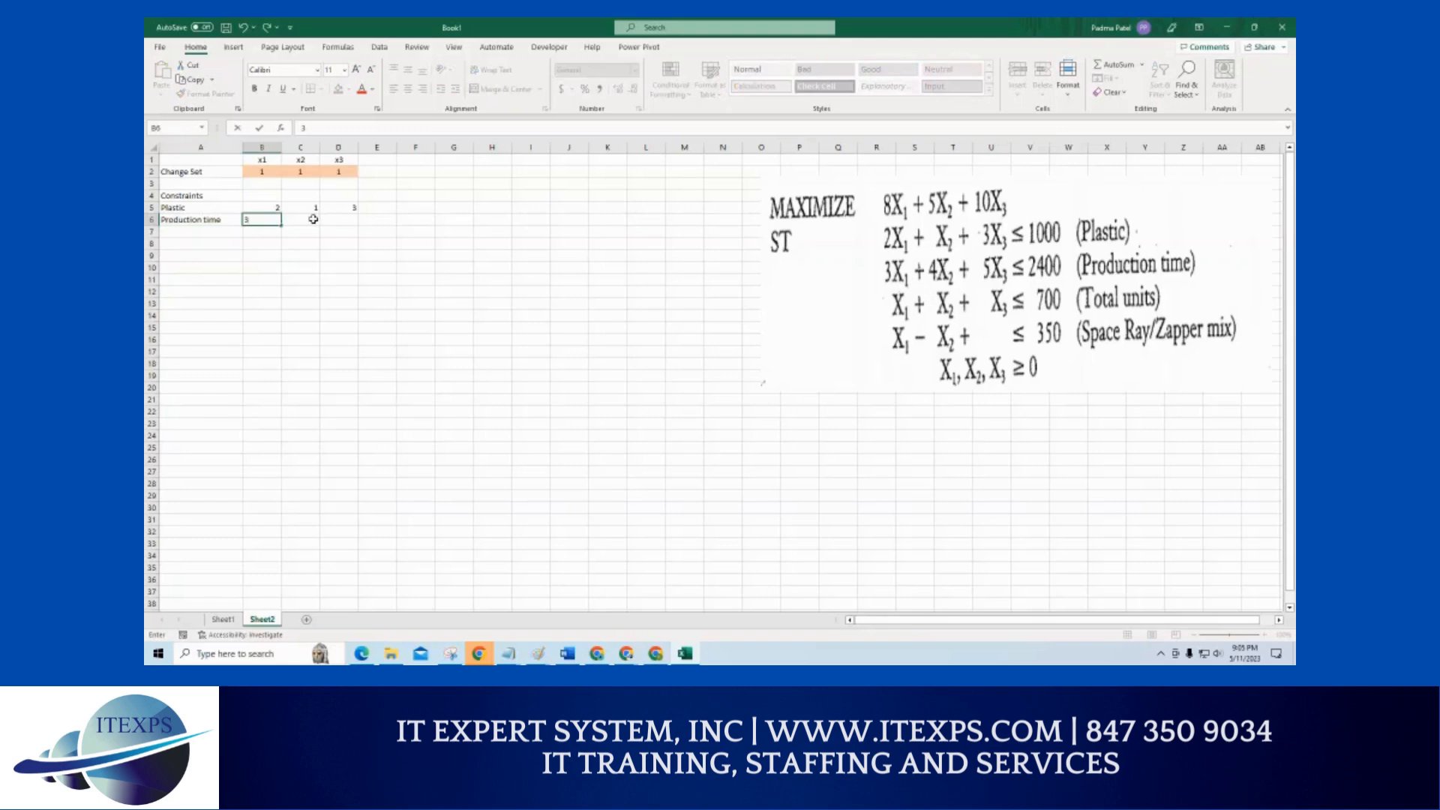
{"action": "left_click", "coordinate": [310, 219]}
{"action": "type", "text": "4"}
{"action": "left_click", "coordinate": [334, 222]}
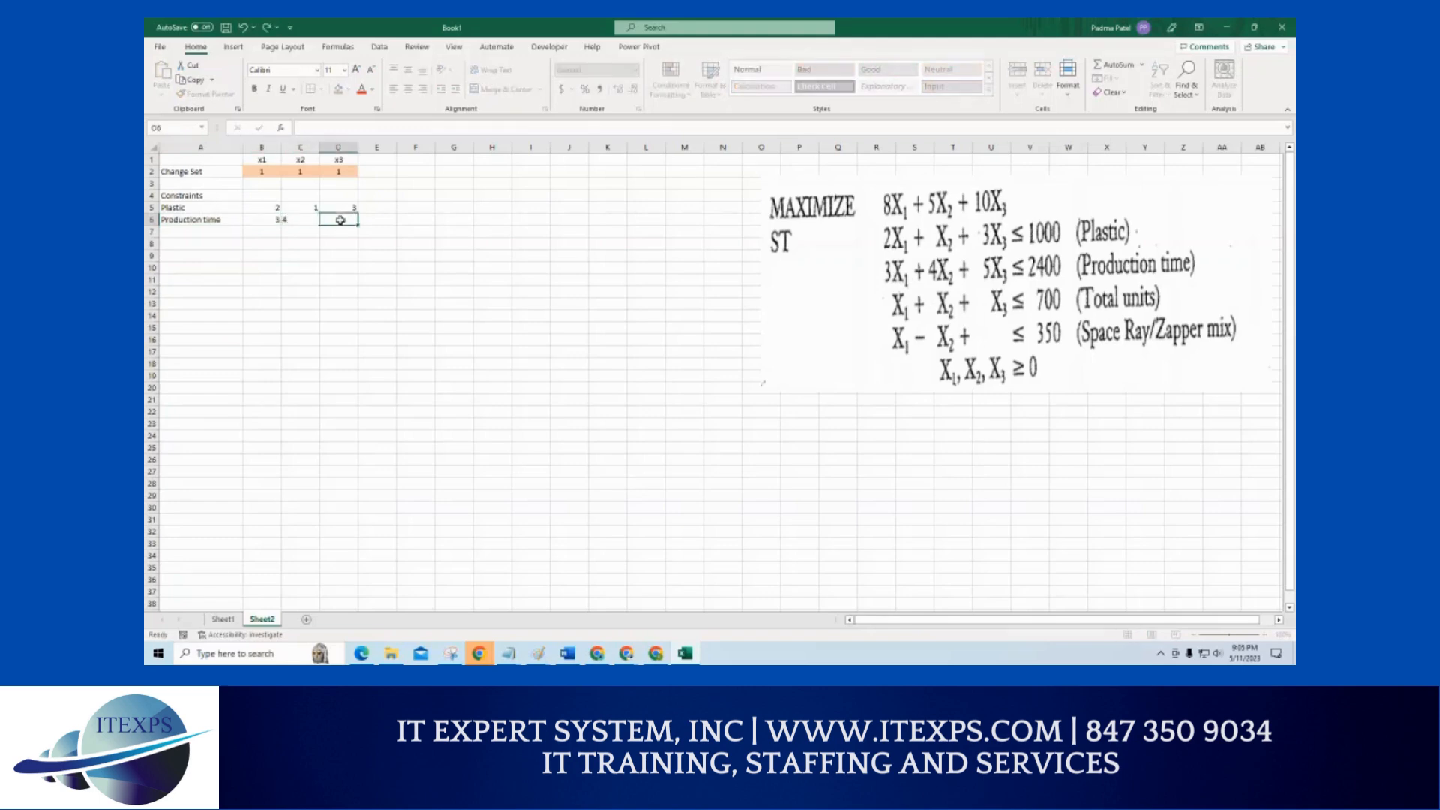
{"action": "type", "text": "5"}
Add the Total Unit row with coefficients 1, 1 and 1.
{"action": "left_click", "coordinate": [233, 236]}
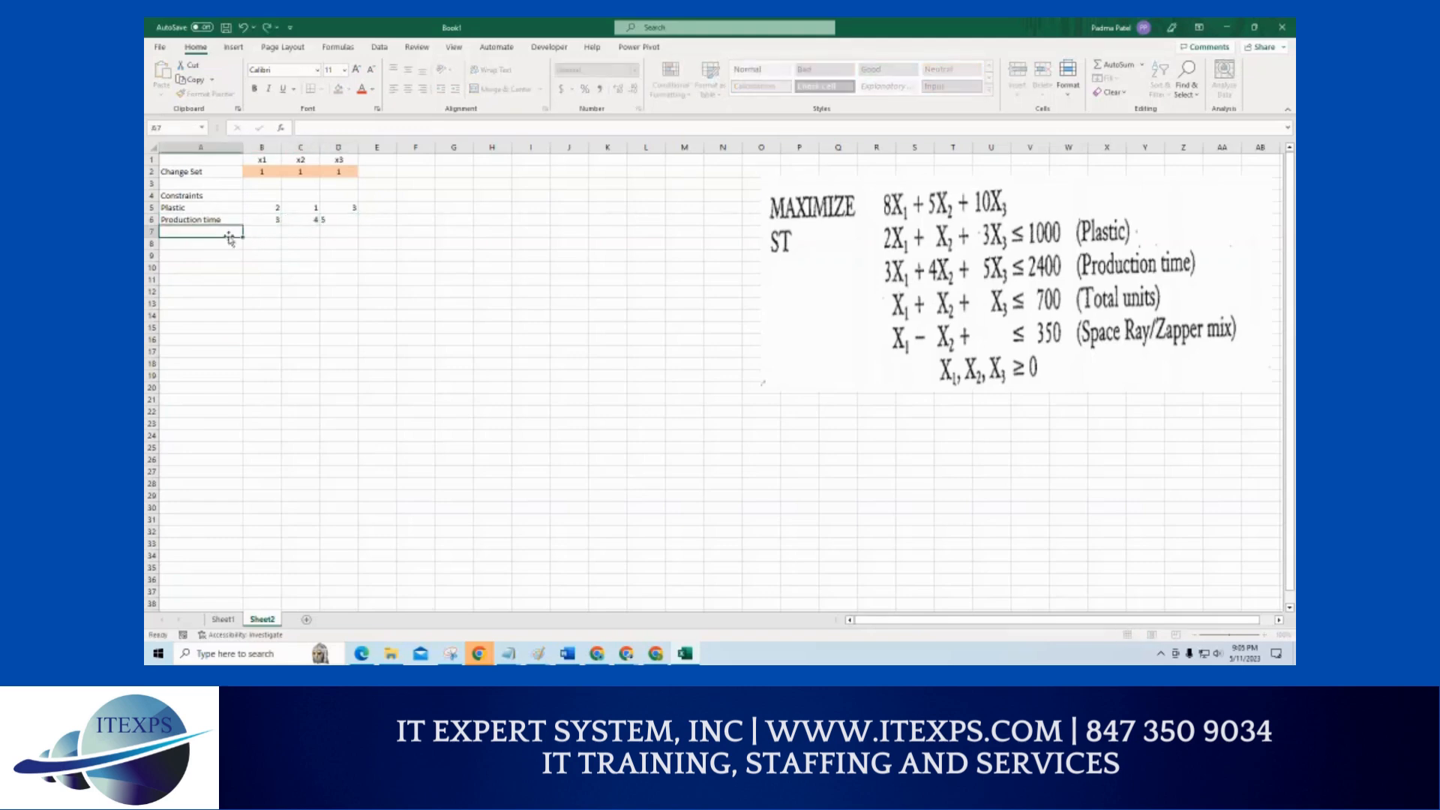
{"action": "type", "text": "Total Unit"}
{"action": "key", "text": "Tab"}
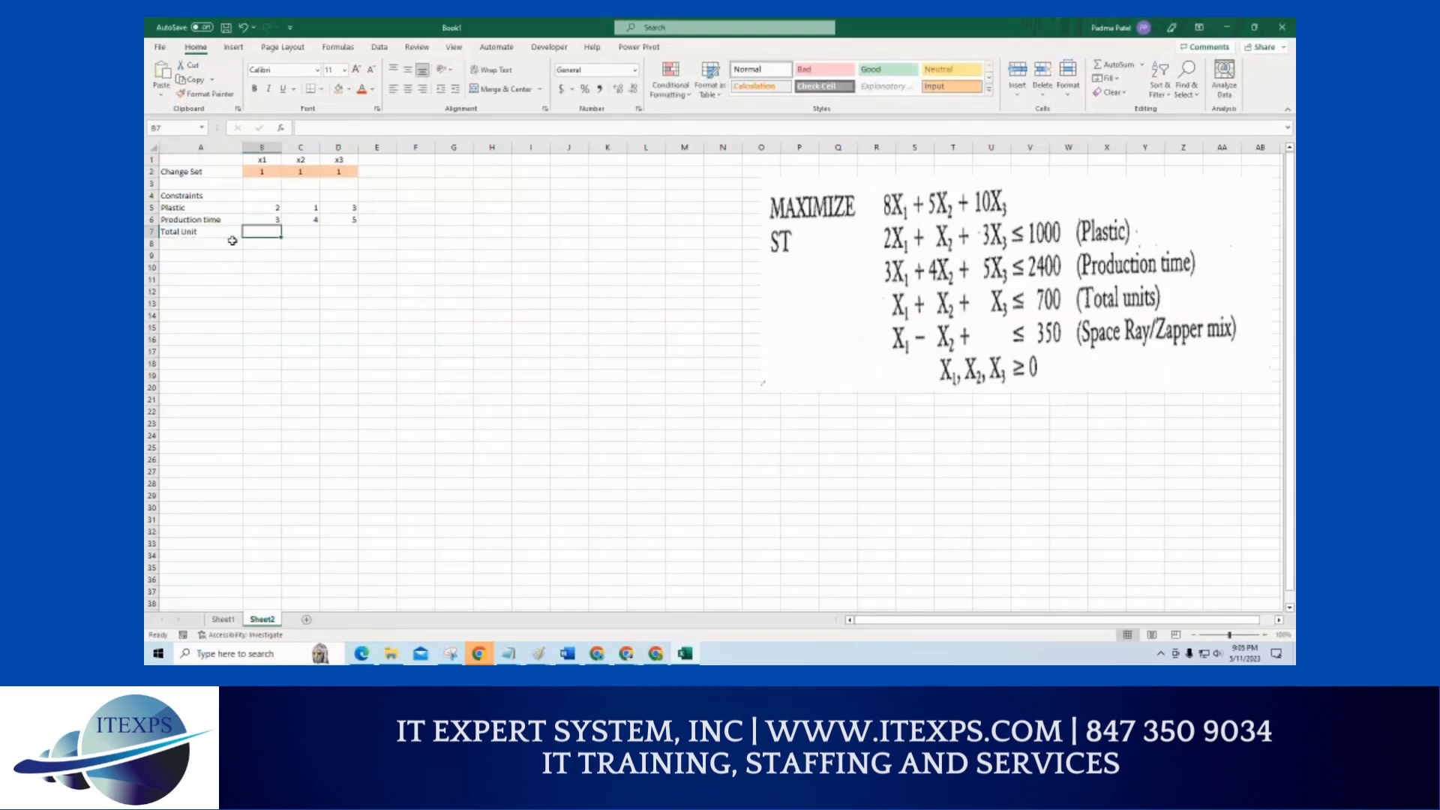
{"action": "type", "text": "1"}
{"action": "key", "text": "Tab"}
{"action": "type", "text": "1"}
{"action": "key", "text": "Tab"}
{"action": "type", "text": "1"}
{"action": "key", "text": "Right"}
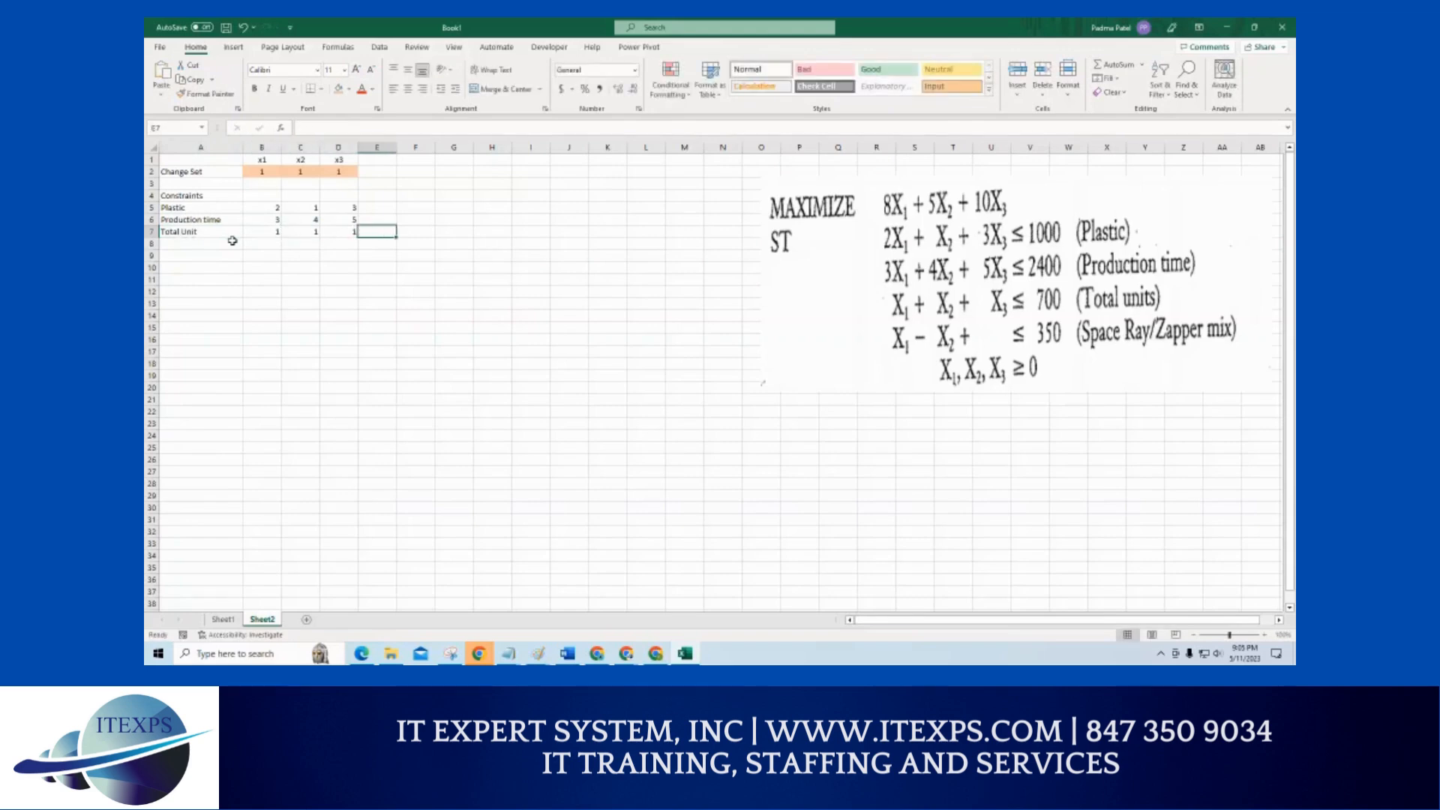
Add the Space row with coefficients 1, -1 and 0.
{"action": "key", "text": "Down"}
{"action": "key", "text": "Left"}
{"action": "key", "text": "Left"}
{"action": "key", "text": "Left"}
{"action": "key", "text": "Left"}
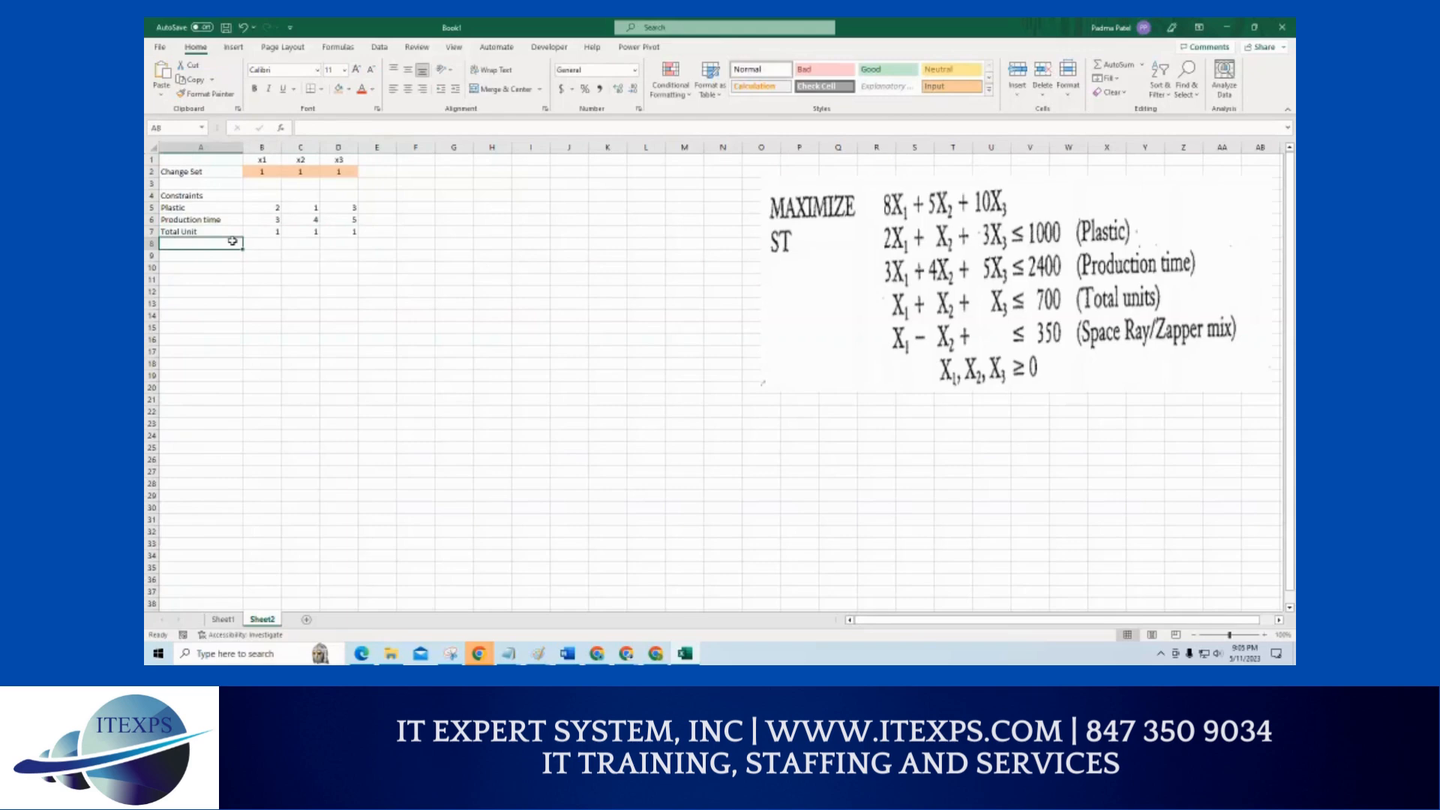
{"action": "type", "text": "Space"}
{"action": "key", "text": "Tab"}
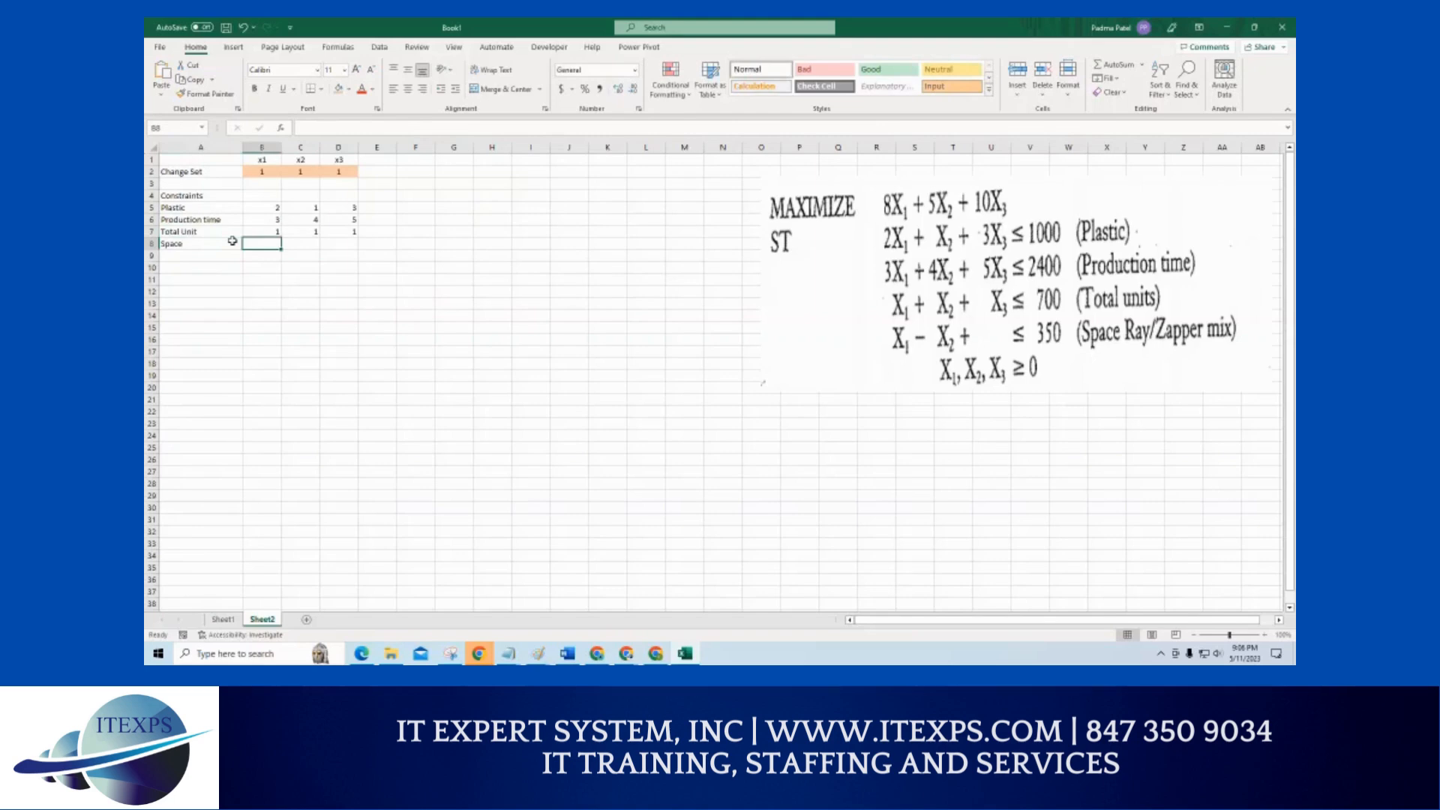
{"action": "type", "text": "1"}
{"action": "key", "text": "Tab"}
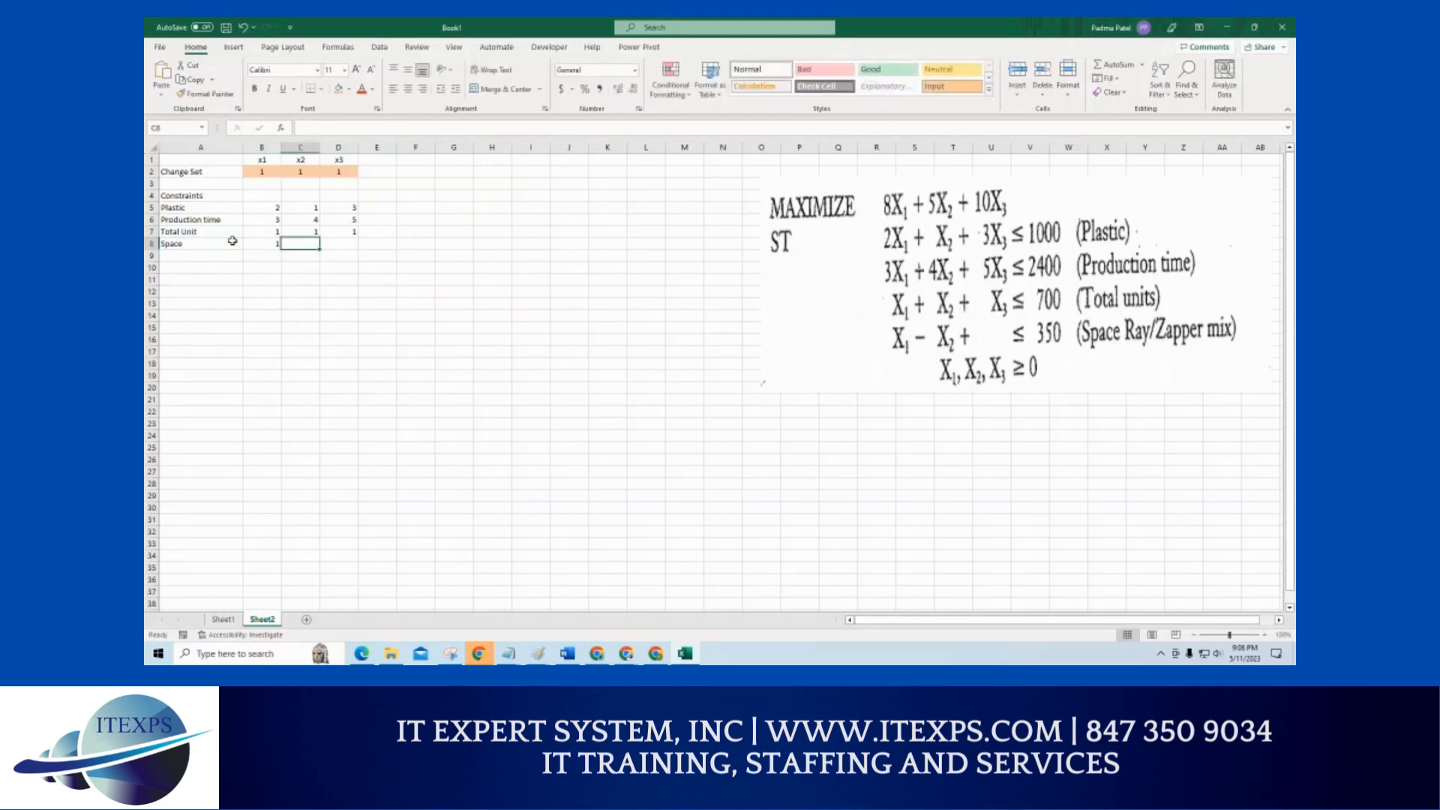
{"action": "type", "text": "-1"}
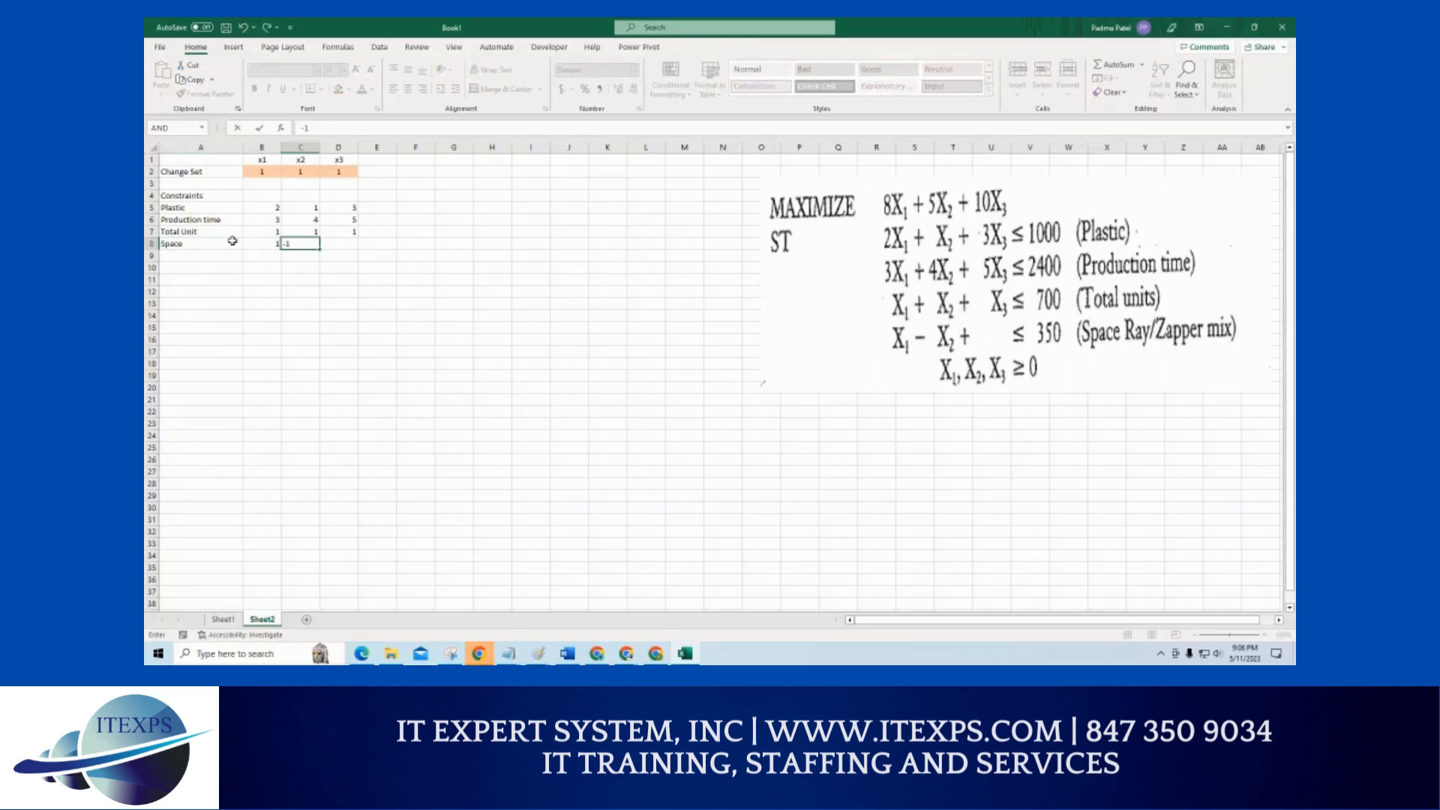
{"action": "key", "text": "Tab"}
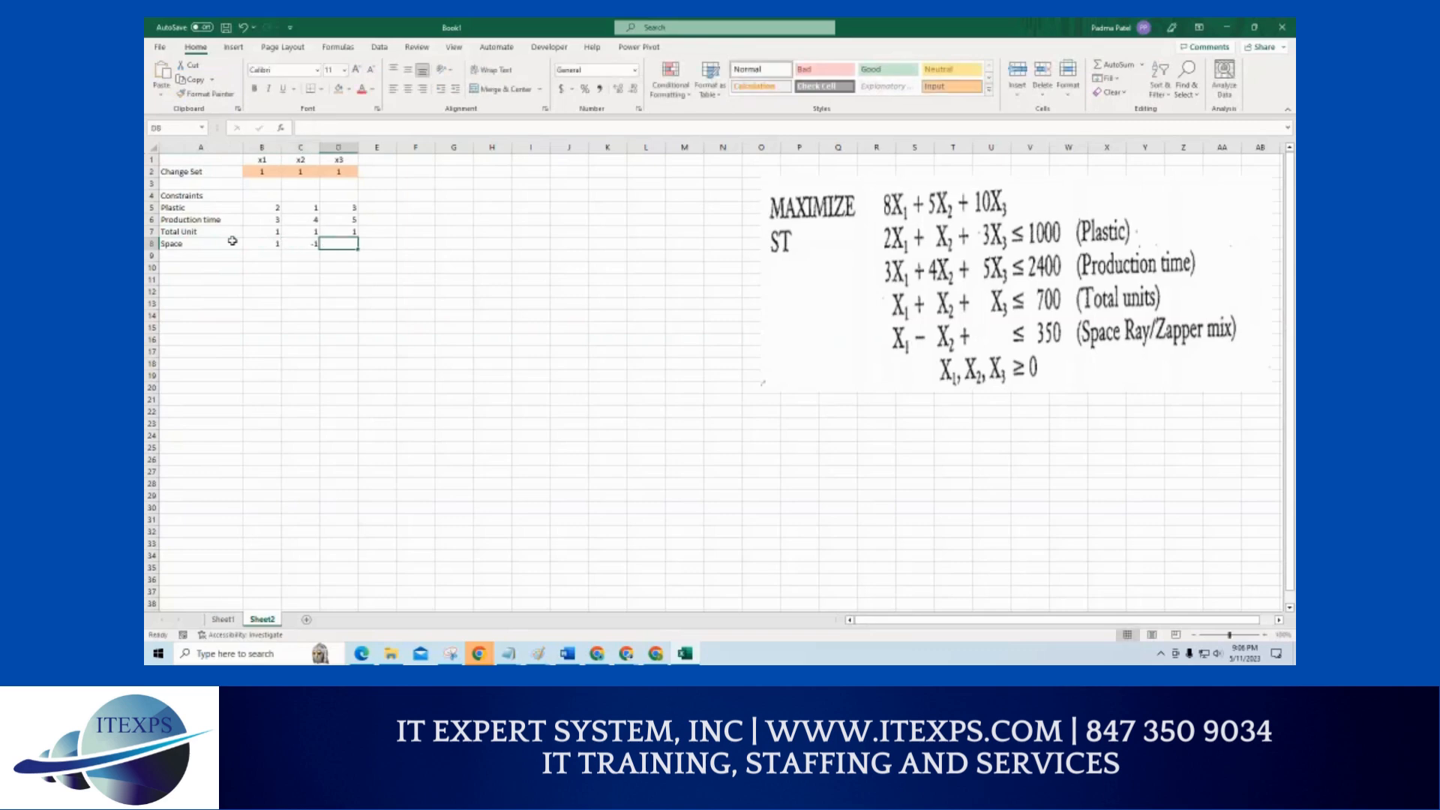
{"action": "type", "text": "0"}
{"action": "key", "text": "Return"}
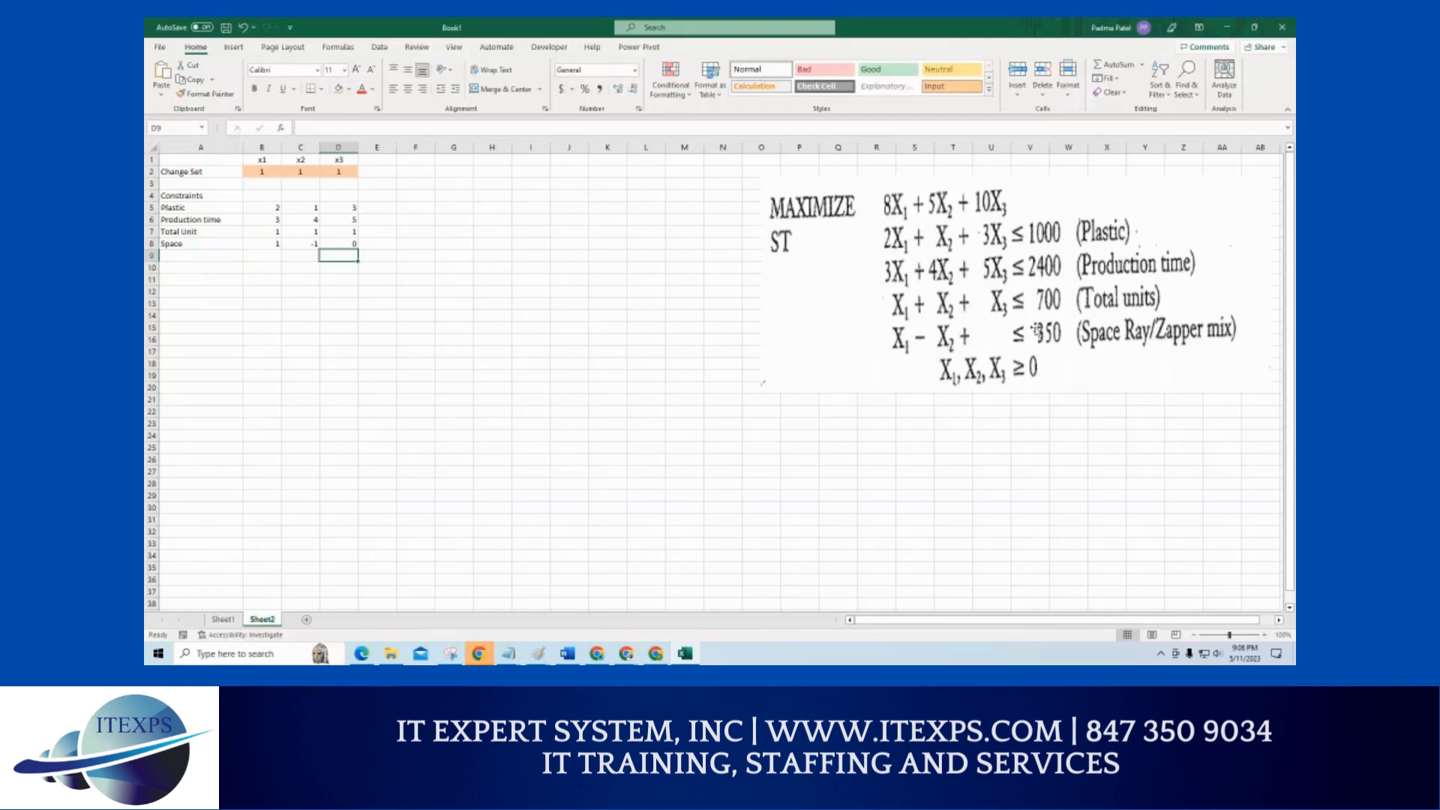
Move the constraint equations picture closer to the coefficient table.
{"action": "left_click_drag", "start_coordinate": [889, 262], "coordinate": [676, 242]}
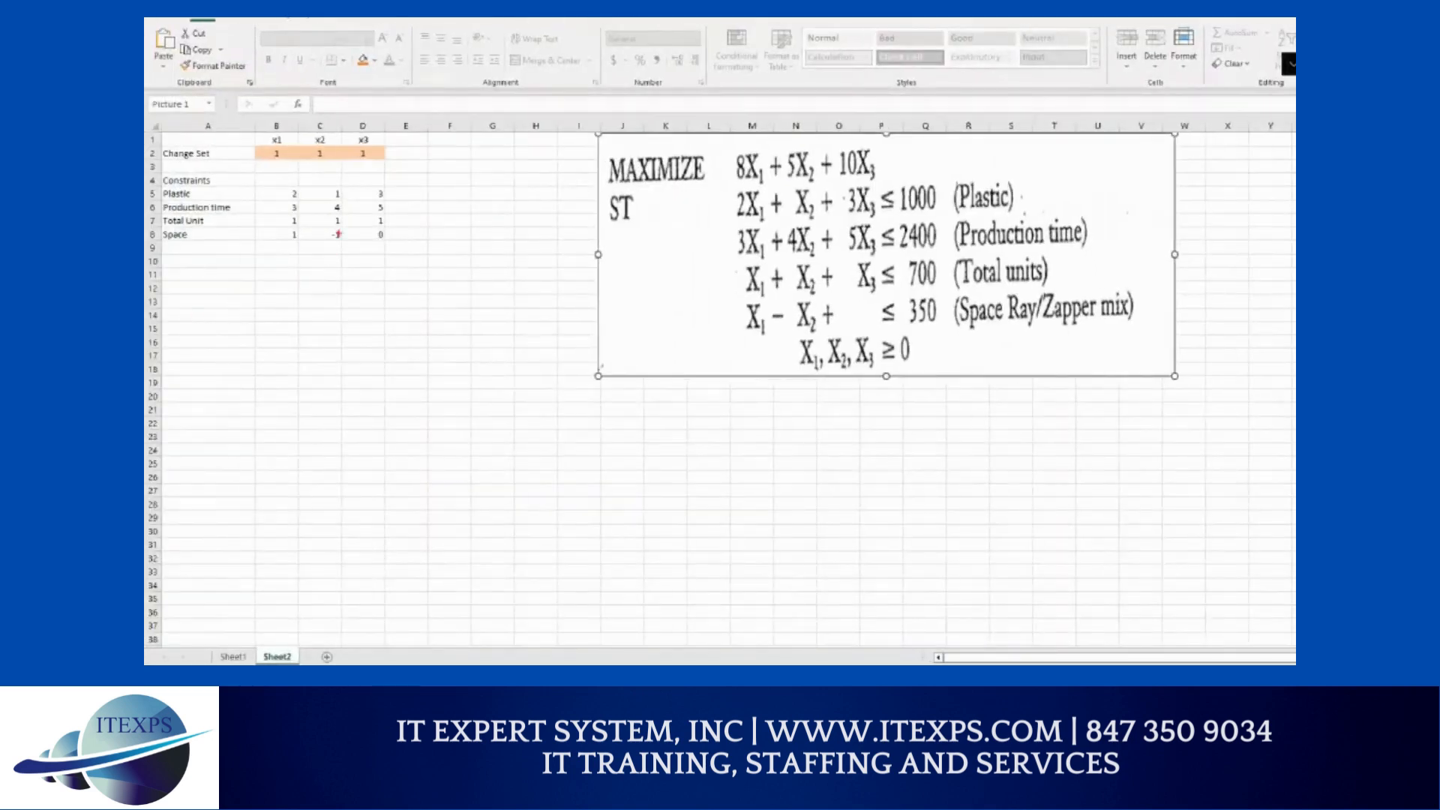
{"action": "left_click_drag", "start_coordinate": [342, 223], "coordinate": [341, 226]}
{"action": "mouse_move", "coordinate": [798, 305]}
{"action": "left_mouse_down"}
{"action": "mouse_move", "coordinate": [804, 342]}
{"action": "mouse_move", "coordinate": [818, 307]}
{"action": "mouse_move", "coordinate": [863, 322]}
{"action": "mouse_move", "coordinate": [862, 307]}
{"action": "left_mouse_up"}
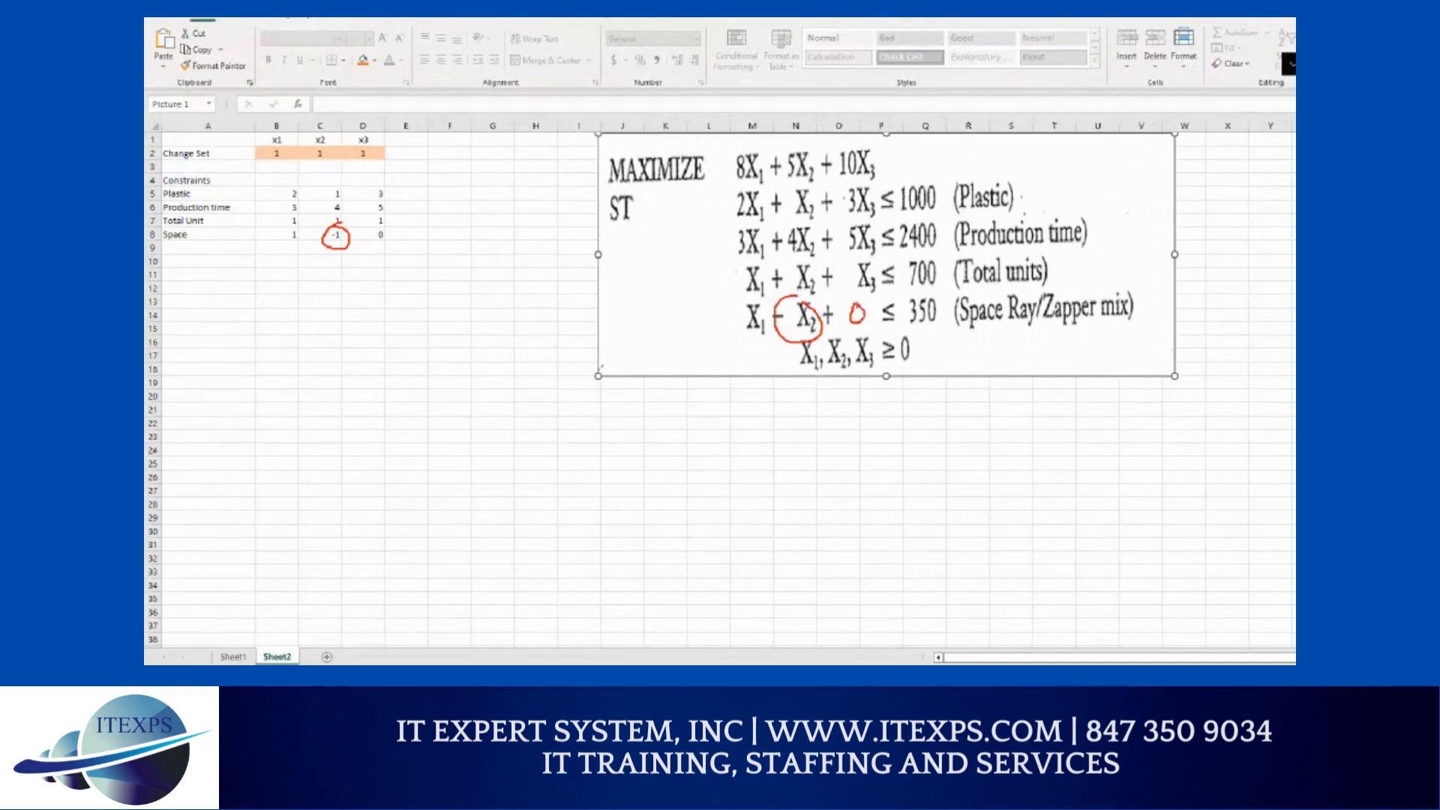
{"action": "left_click_drag", "start_coordinate": [366, 242], "coordinate": [398, 242]}
{"action": "mouse_move", "coordinate": [404, 183]}
{"action": "left_mouse_down"}
{"action": "mouse_move", "coordinate": [266, 181]}
{"action": "mouse_move", "coordinate": [267, 243]}
{"action": "mouse_move", "coordinate": [441, 253]}
{"action": "mouse_move", "coordinate": [403, 185]}
{"action": "left_mouse_up"}
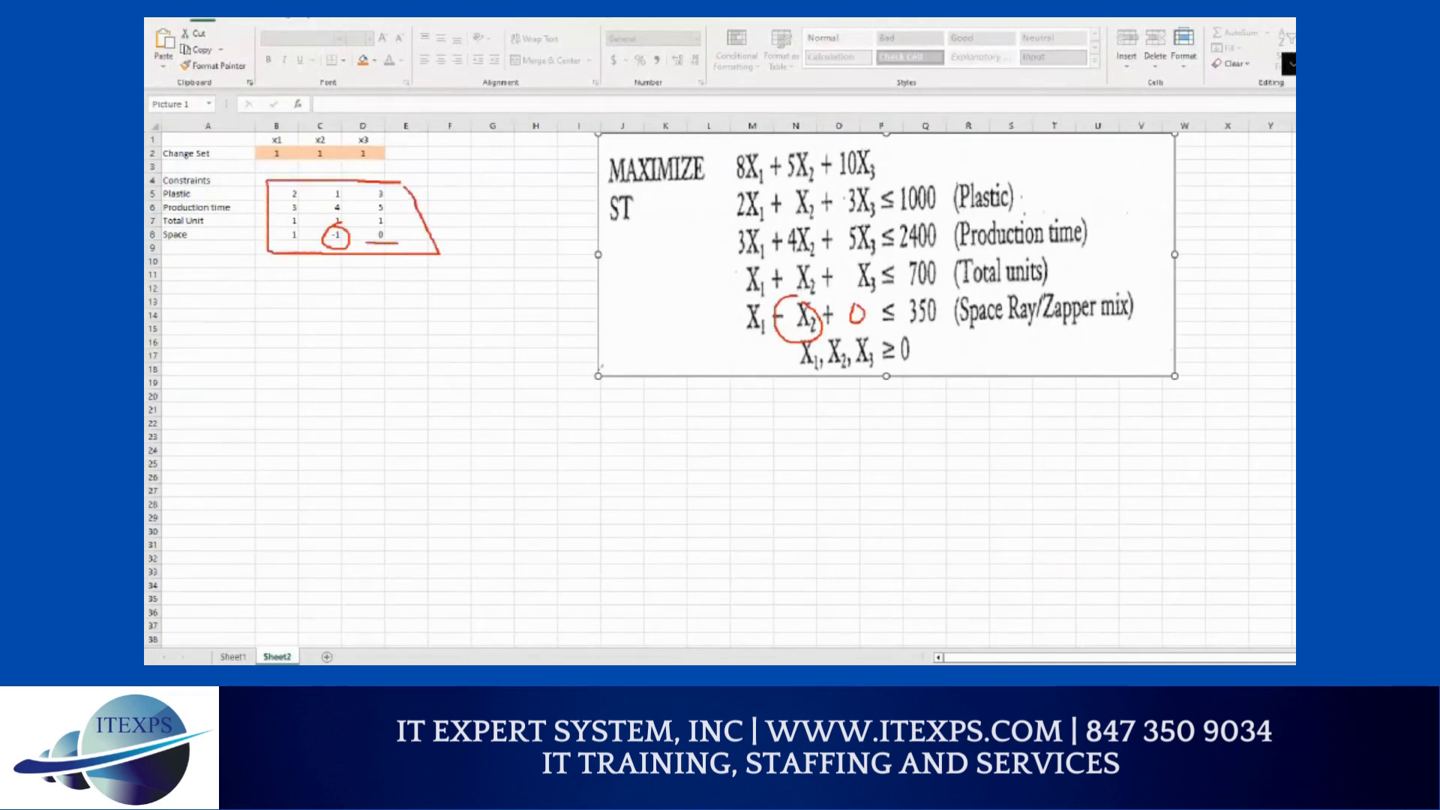
{"action": "mouse_move", "coordinate": [754, 186]}
{"action": "left_mouse_down"}
{"action": "mouse_move", "coordinate": [716, 189]}
{"action": "mouse_move", "coordinate": [719, 294]}
{"action": "mouse_move", "coordinate": [752, 315]}
{"action": "mouse_move", "coordinate": [887, 315]}
{"action": "mouse_move", "coordinate": [876, 204]}
{"action": "mouse_move", "coordinate": [720, 186]}
{"action": "left_mouse_up"}
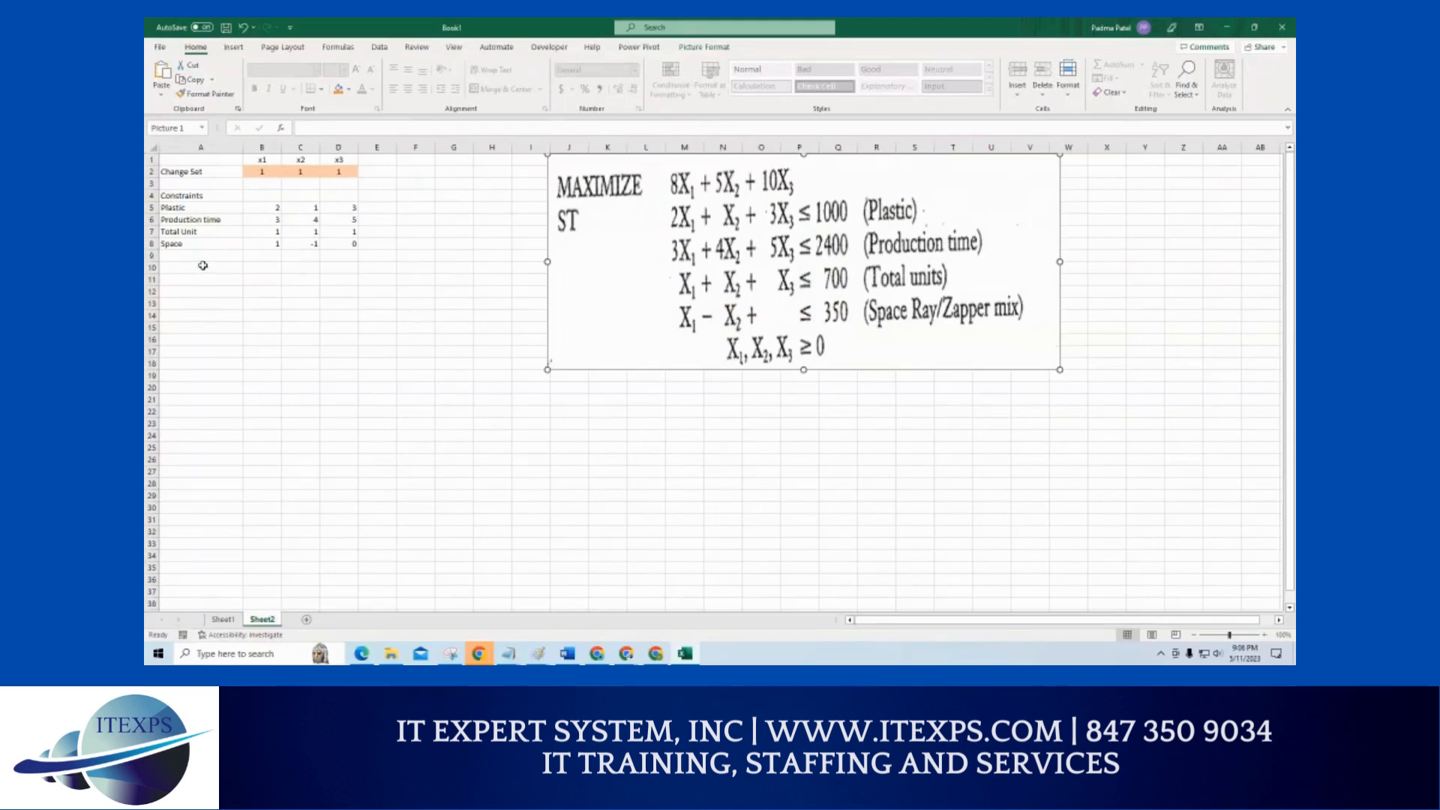
Add the Objective Function row in row 10 with coefficients 8, 5 and 10.
{"action": "left_click", "coordinate": [204, 267]}
{"action": "type", "text": "Object F"}
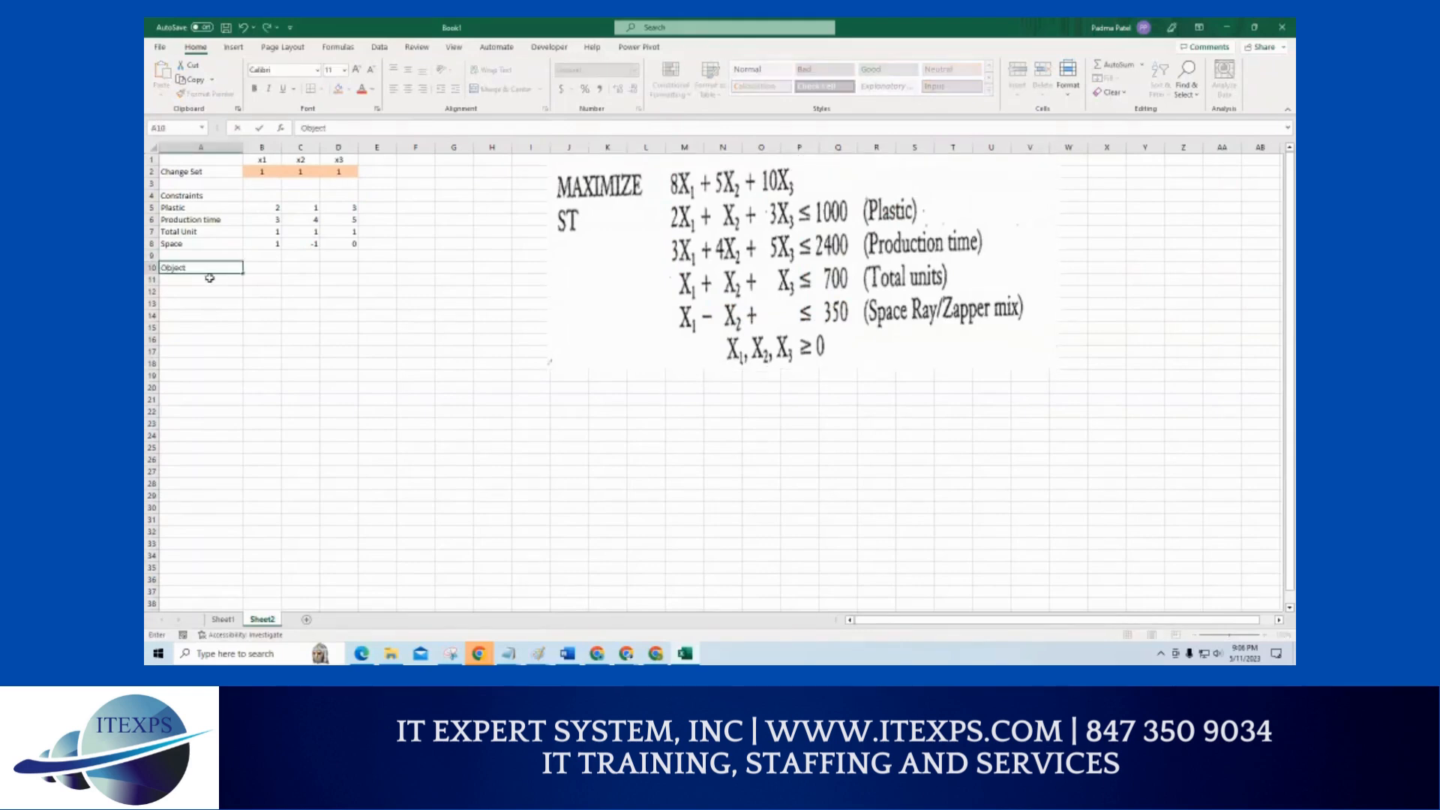
{"action": "key", "text": "BackSpace"}
{"action": "key", "text": "BackSpace"}
{"action": "type", "text": "ive Function"}
{"action": "key", "text": "Tab"}
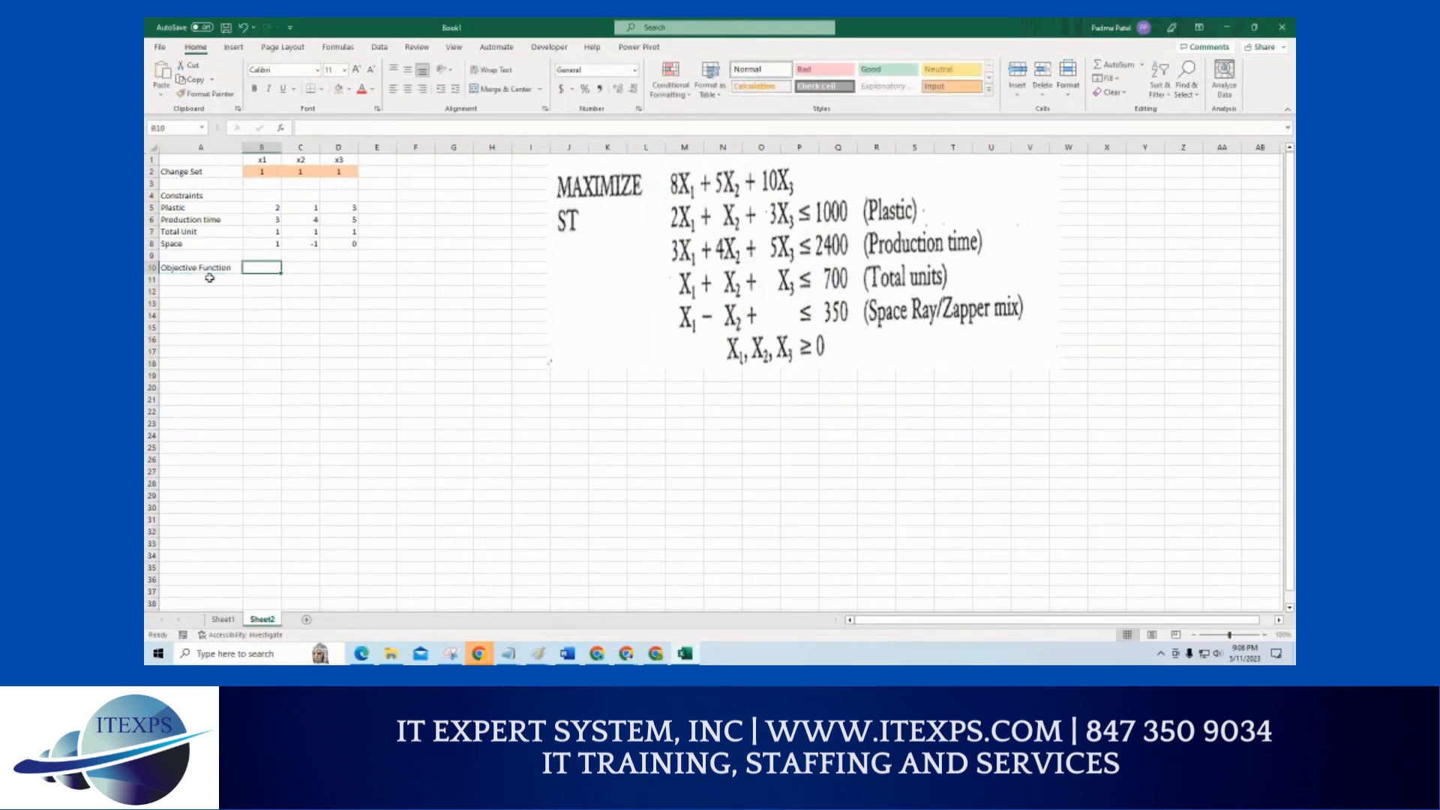
{"action": "type", "text": "8"}
{"action": "key", "text": "Tab"}
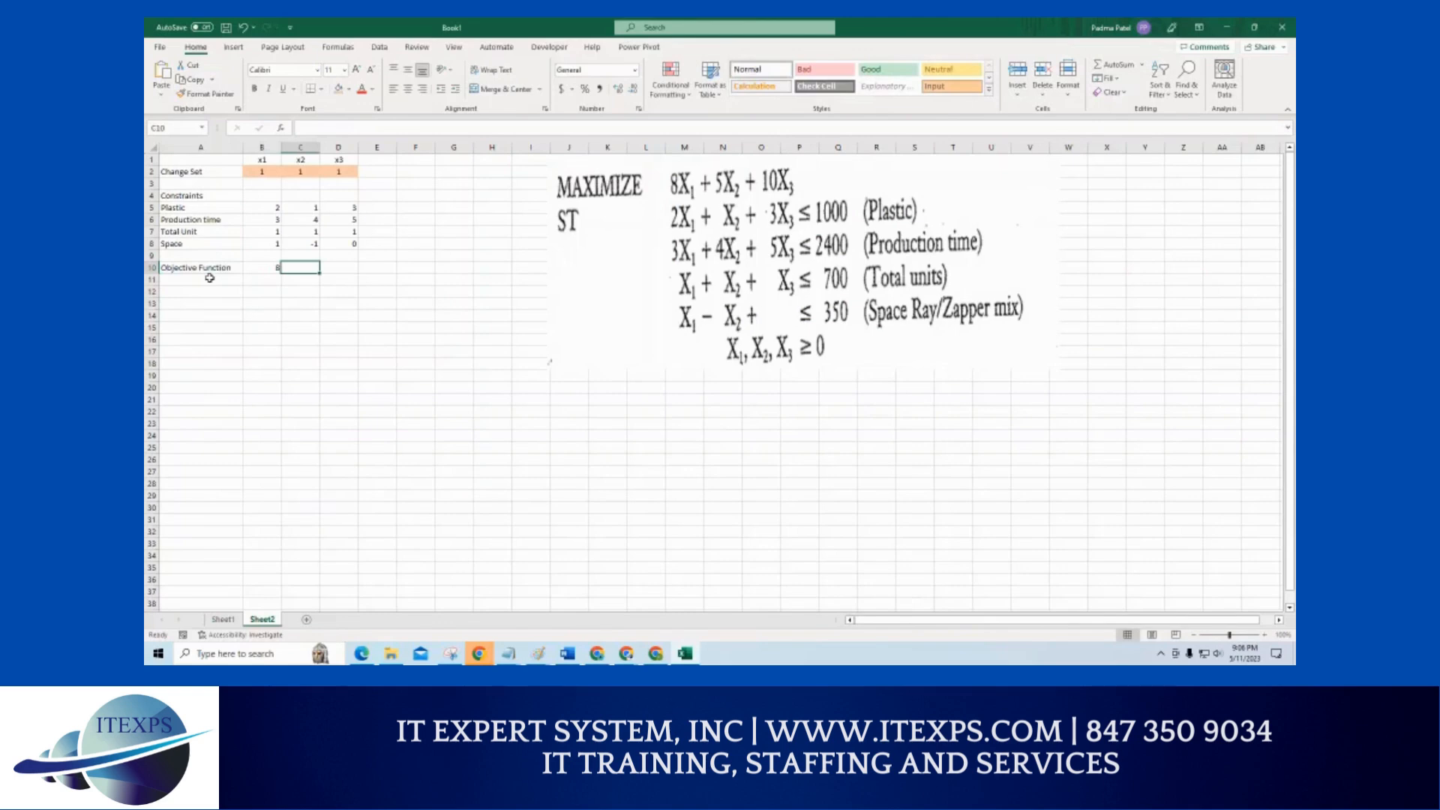
{"action": "type", "text": "5"}
{"action": "key", "text": "Tab"}
{"action": "type", "text": "10"}
{"action": "key", "text": "Down"}
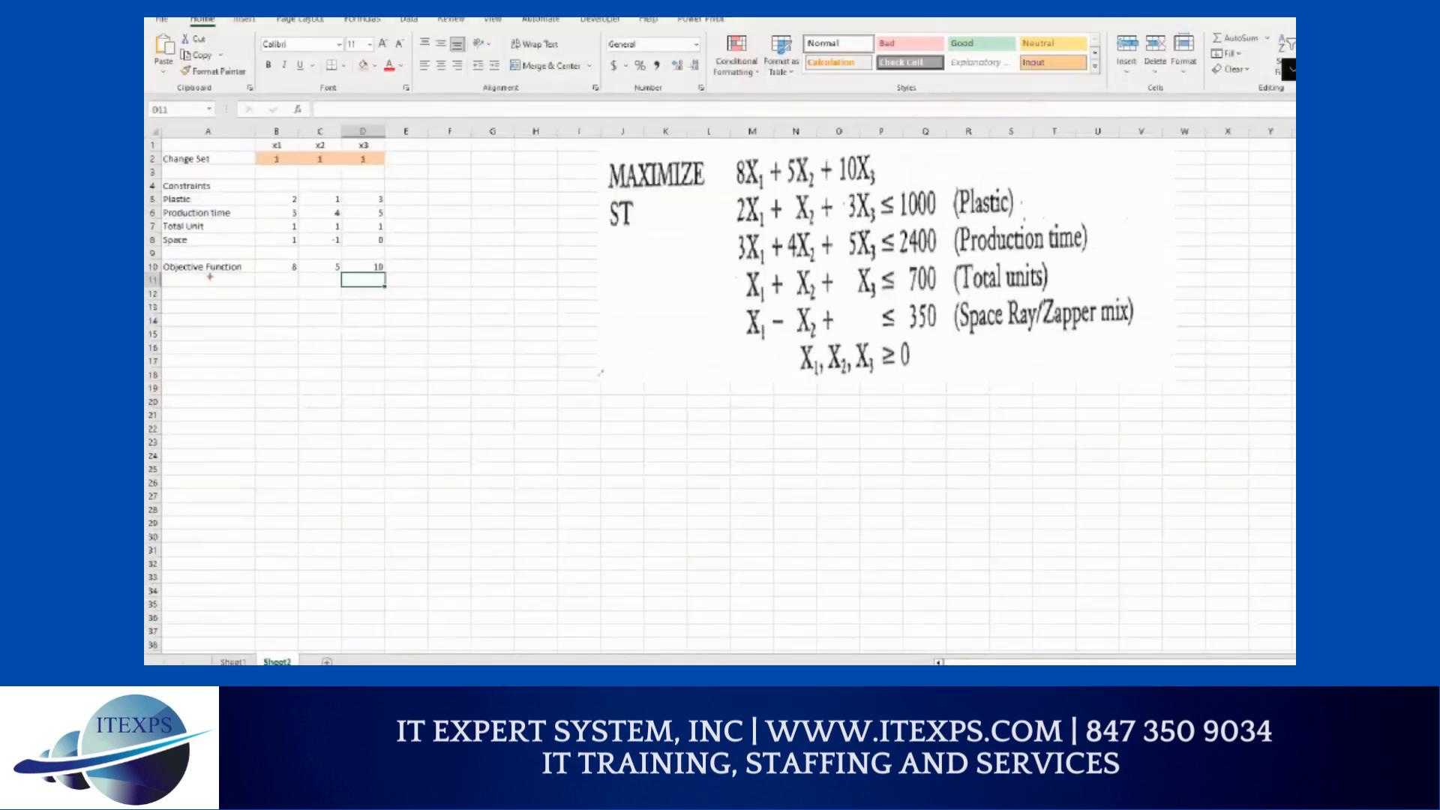
{"action": "mouse_move", "coordinate": [339, 261]}
{"action": "left_mouse_down"}
{"action": "mouse_move", "coordinate": [321, 289]}
{"action": "mouse_move", "coordinate": [386, 263]}
{"action": "mouse_move", "coordinate": [334, 253]}
{"action": "mouse_move", "coordinate": [756, 159]}
{"action": "mouse_move", "coordinate": [741, 189]}
{"action": "mouse_move", "coordinate": [758, 168]}
{"action": "left_mouse_up"}
{"action": "mouse_move", "coordinate": [784, 159]}
{"action": "left_mouse_down"}
{"action": "mouse_move", "coordinate": [773, 169]}
{"action": "mouse_move", "coordinate": [814, 179]}
{"action": "mouse_move", "coordinate": [793, 159]}
{"action": "mouse_move", "coordinate": [854, 167]}
{"action": "left_mouse_up"}
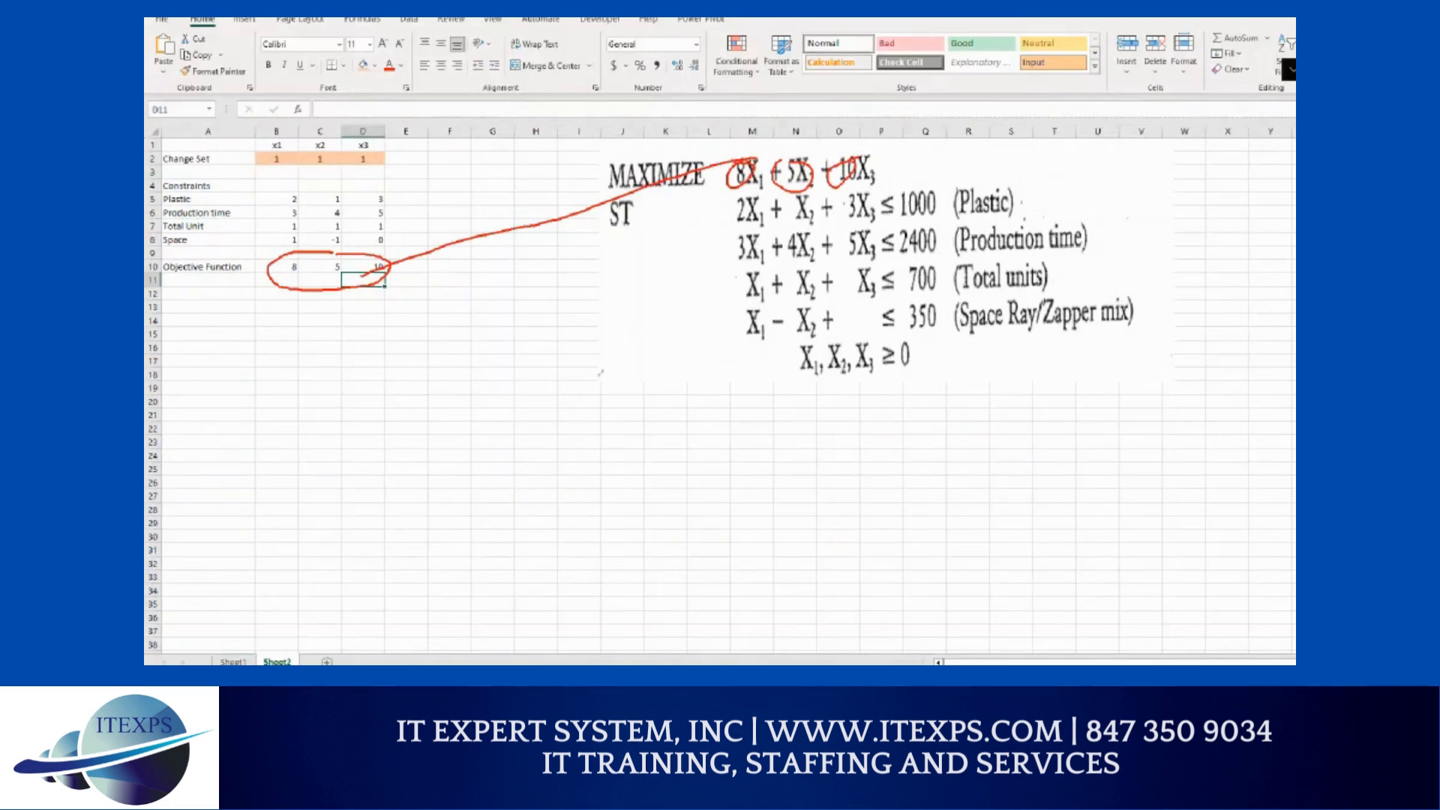
{"action": "left_click_drag", "start_coordinate": [283, 152], "coordinate": [277, 282]}
{"action": "left_click_drag", "start_coordinate": [341, 140], "coordinate": [329, 292]}
{"action": "left_click_drag", "start_coordinate": [387, 137], "coordinate": [369, 292]}
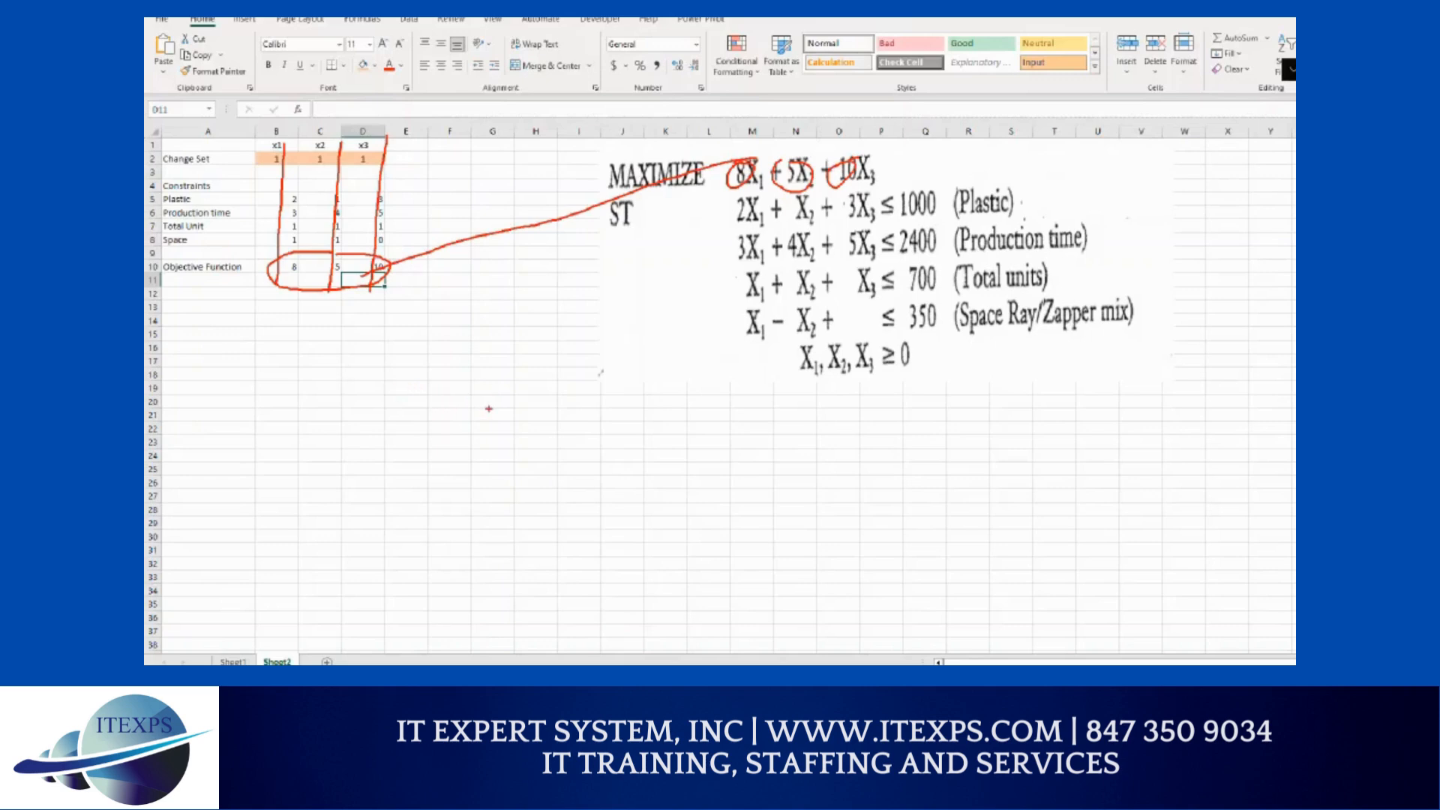
{"action": "key", "text": "Escape"}
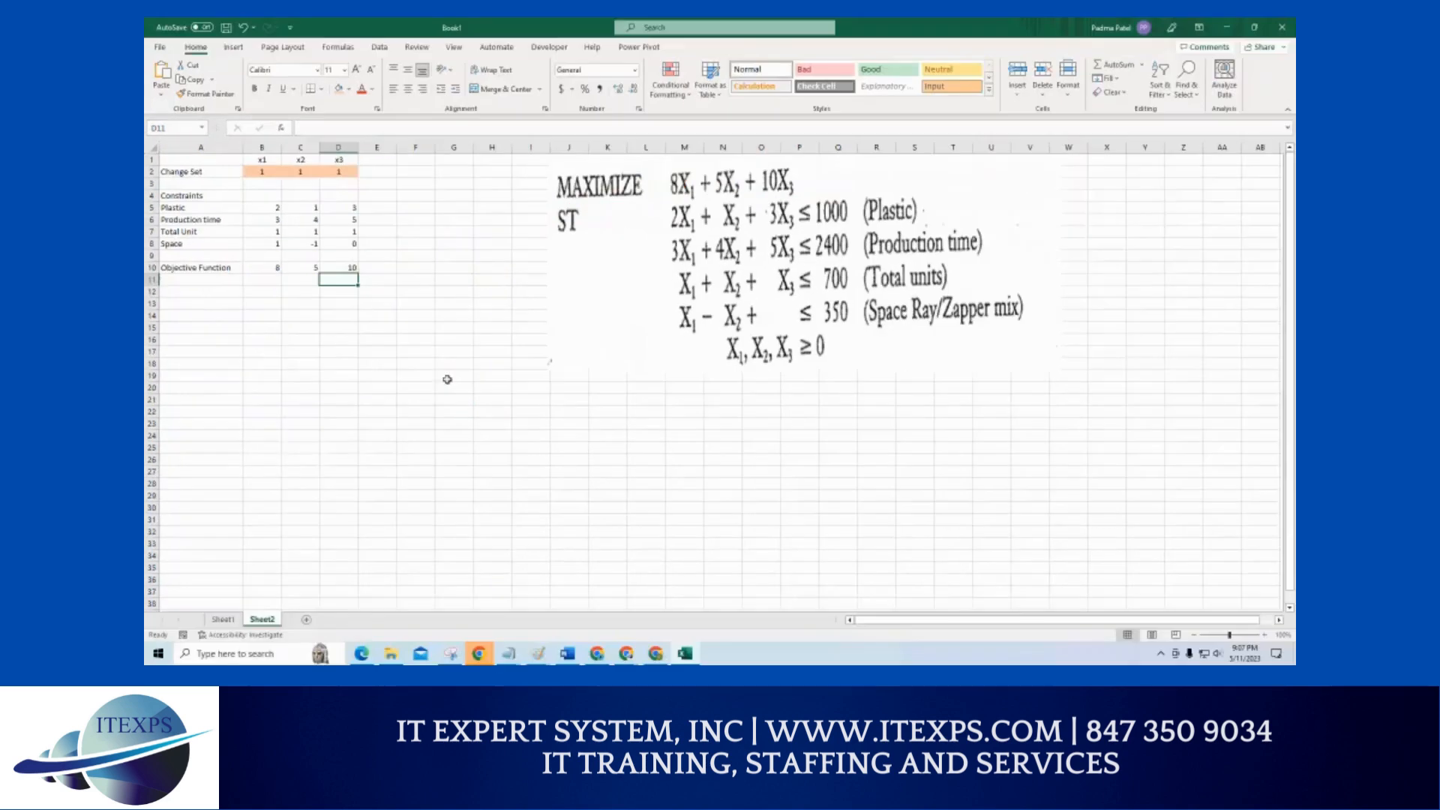
Enter the header LHT in E4 and widen column E.
{"action": "left_click", "coordinate": [383, 195]}
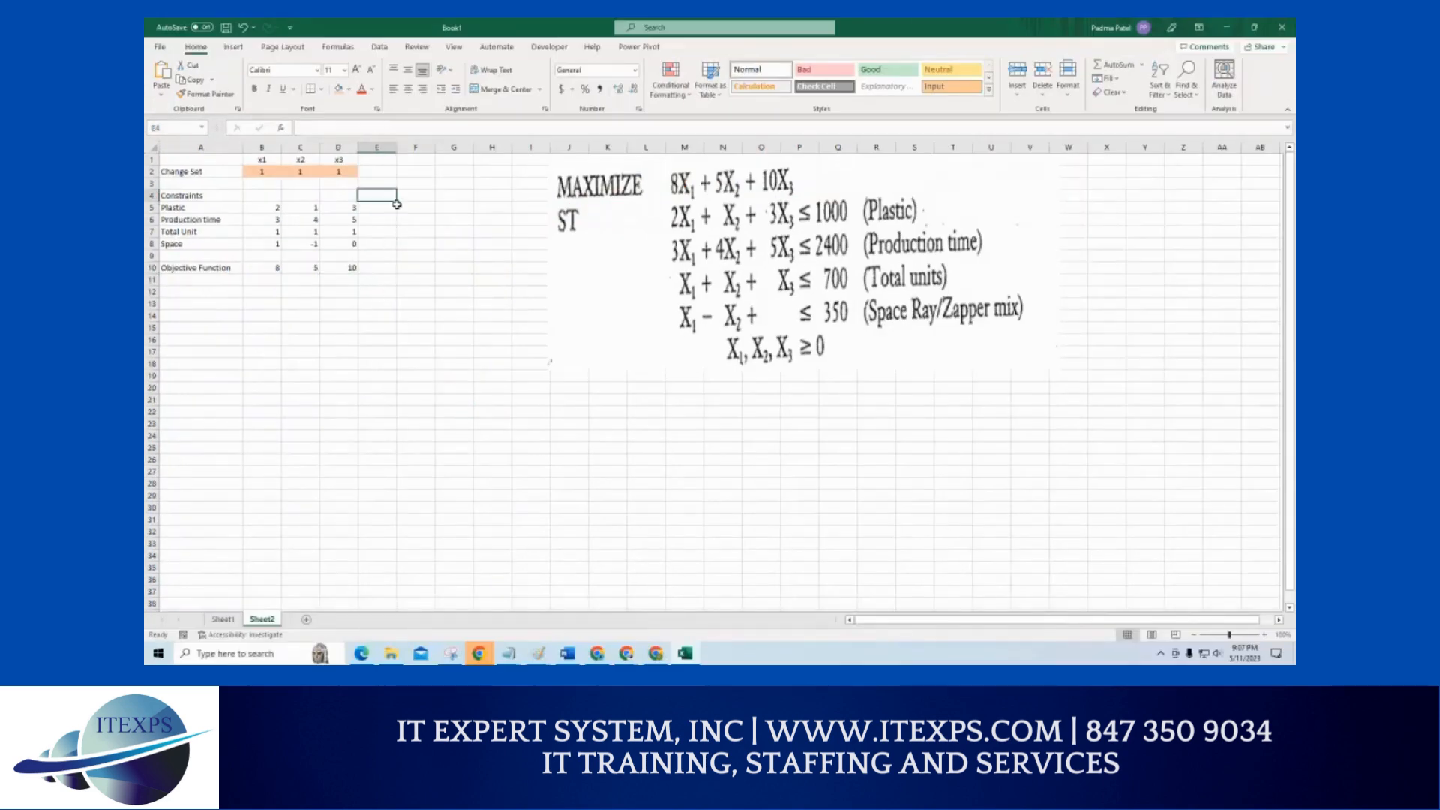
{"action": "type", "text": "LHT"}
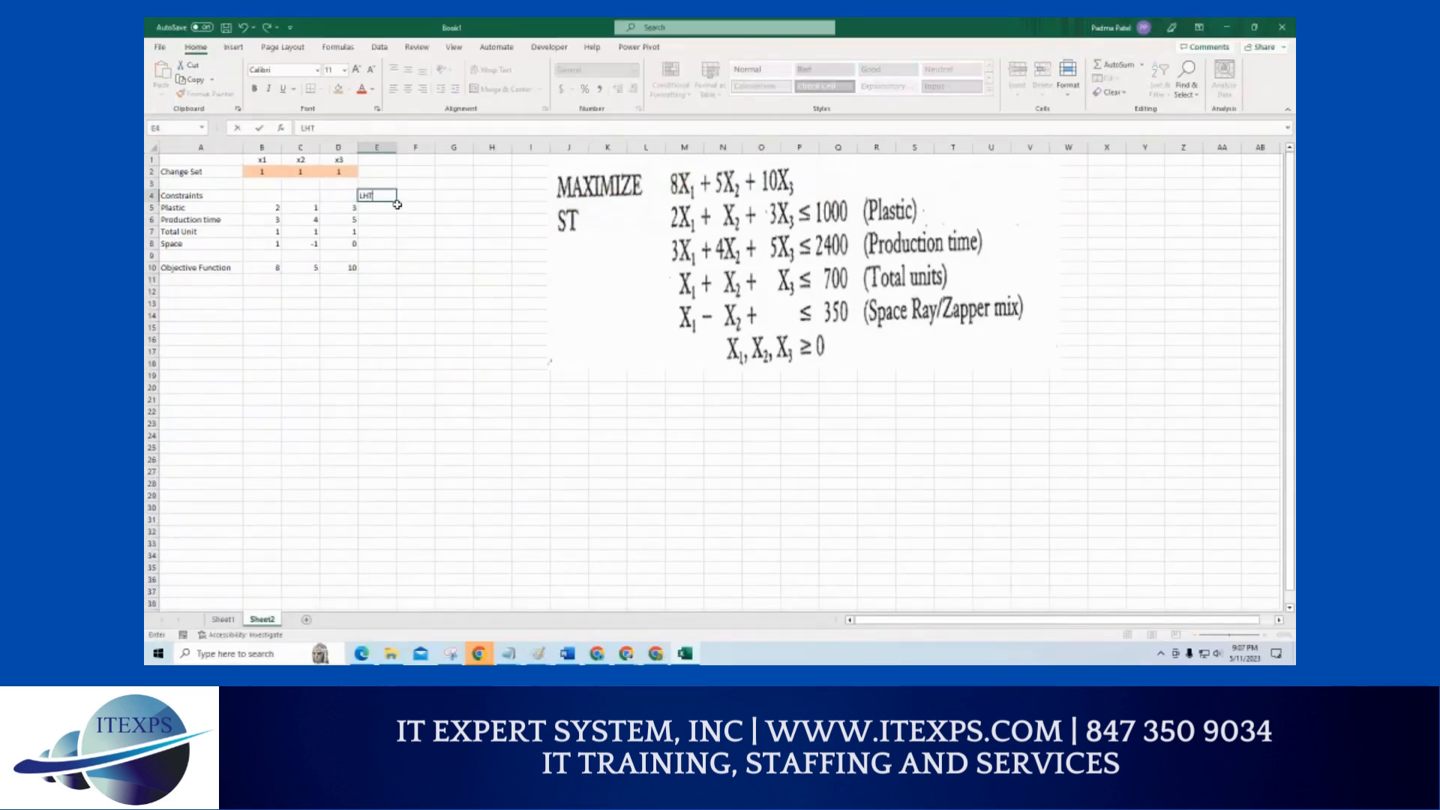
{"action": "key", "text": "Return"}
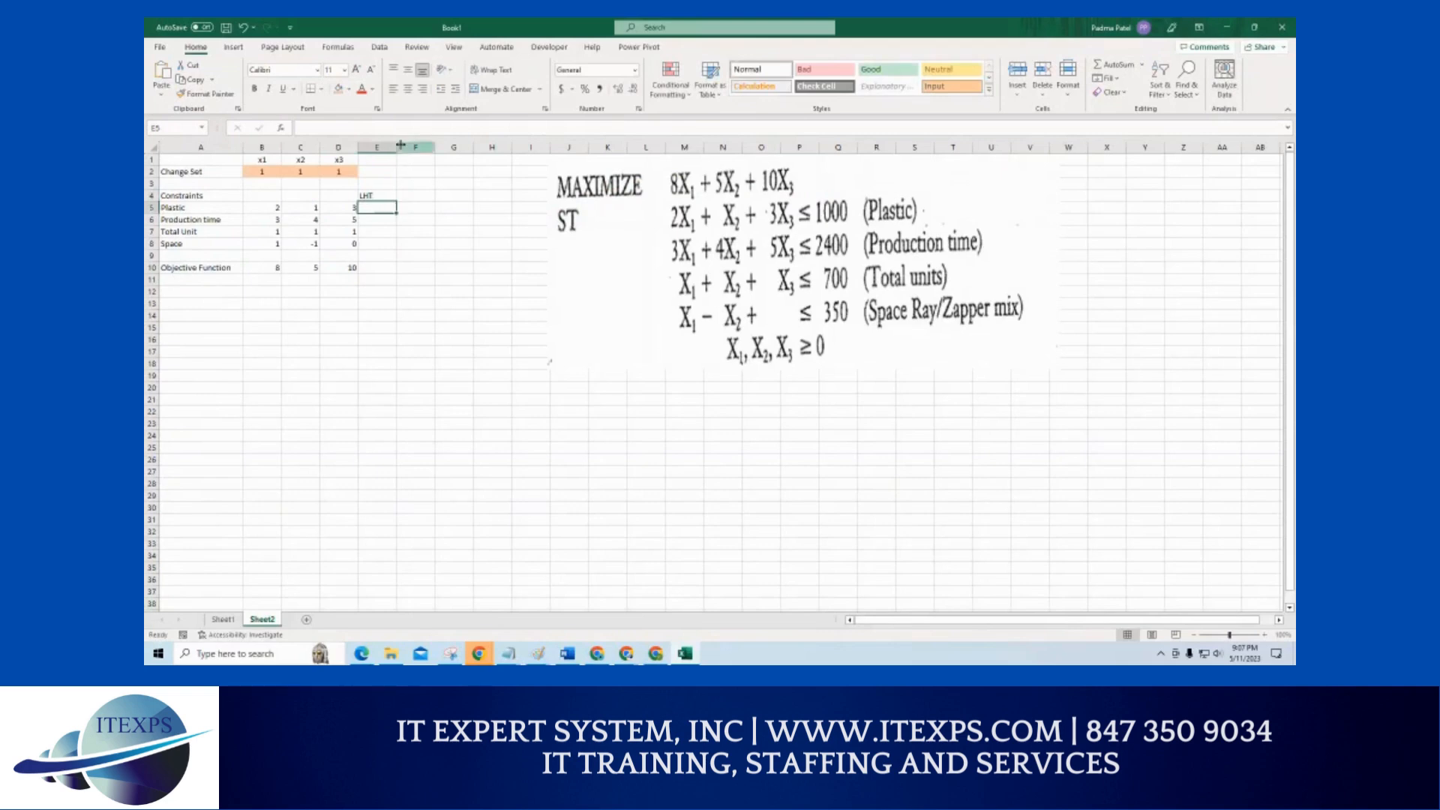
{"action": "left_click_drag", "start_coordinate": [397, 147], "coordinate": [473, 148]}
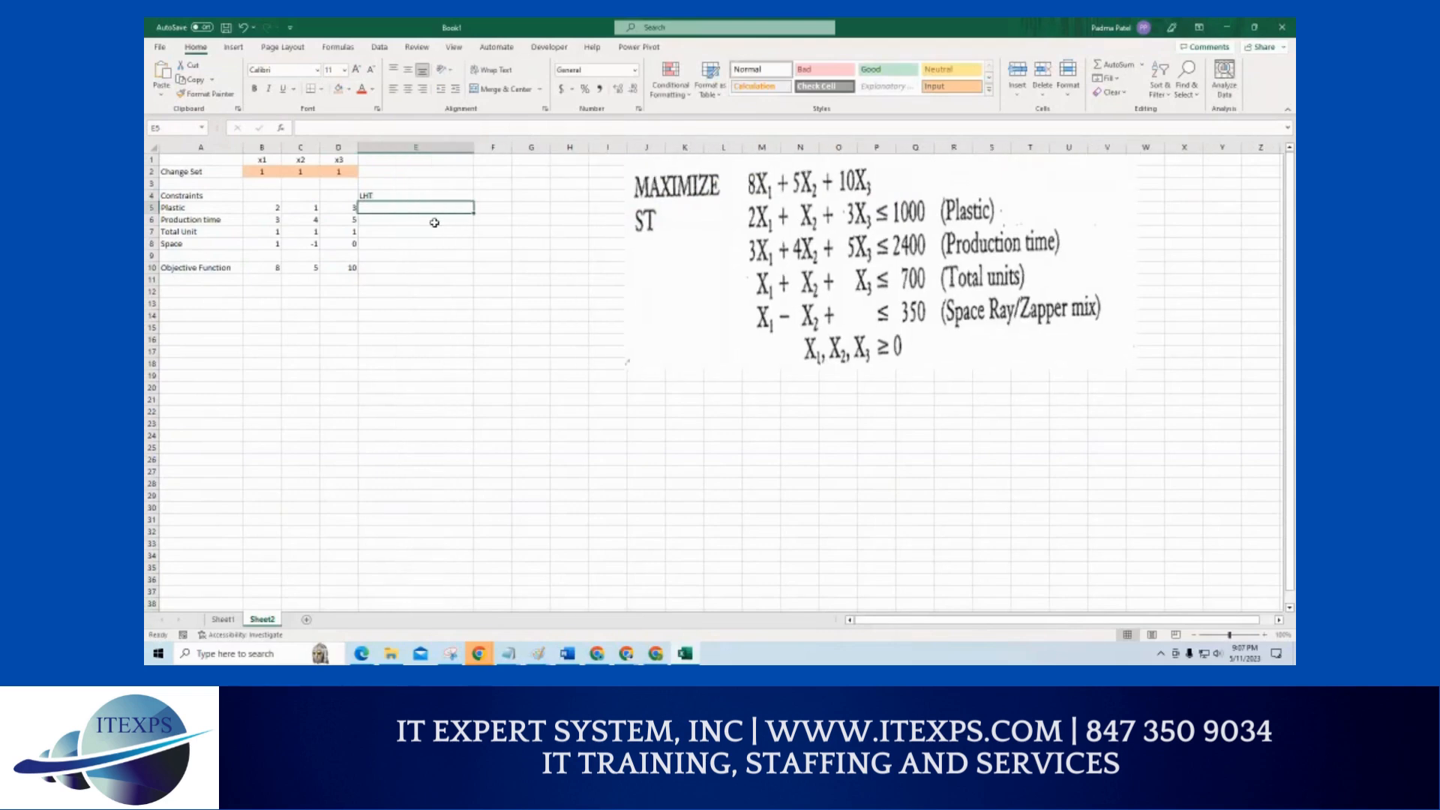
Enter =SUMPRODUCT($B$2:$D$2,B5:D5) in E5 to compute the Plastic constraint's left-hand total.
{"action": "type", "text": "=su"}
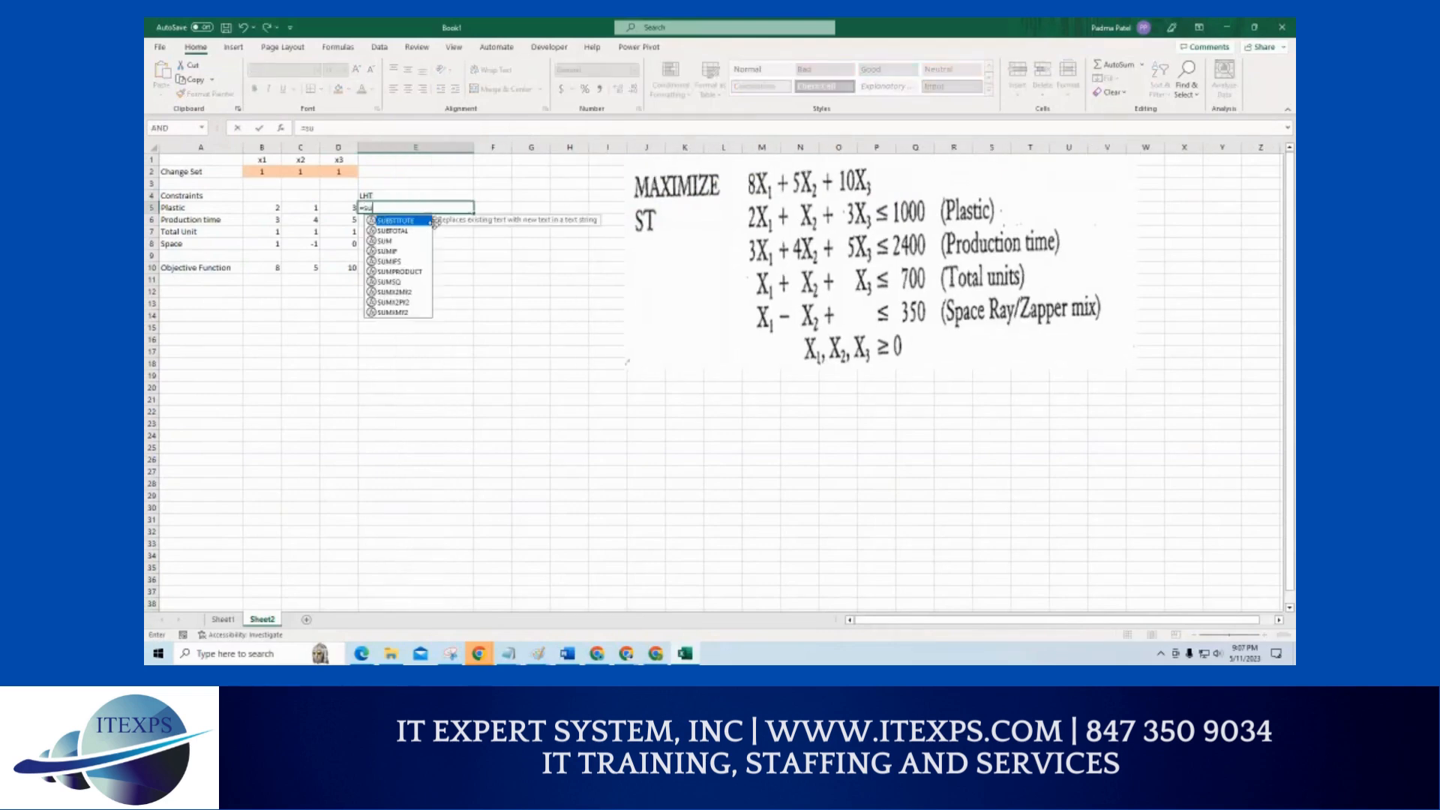
{"action": "type", "text": "mpr"}
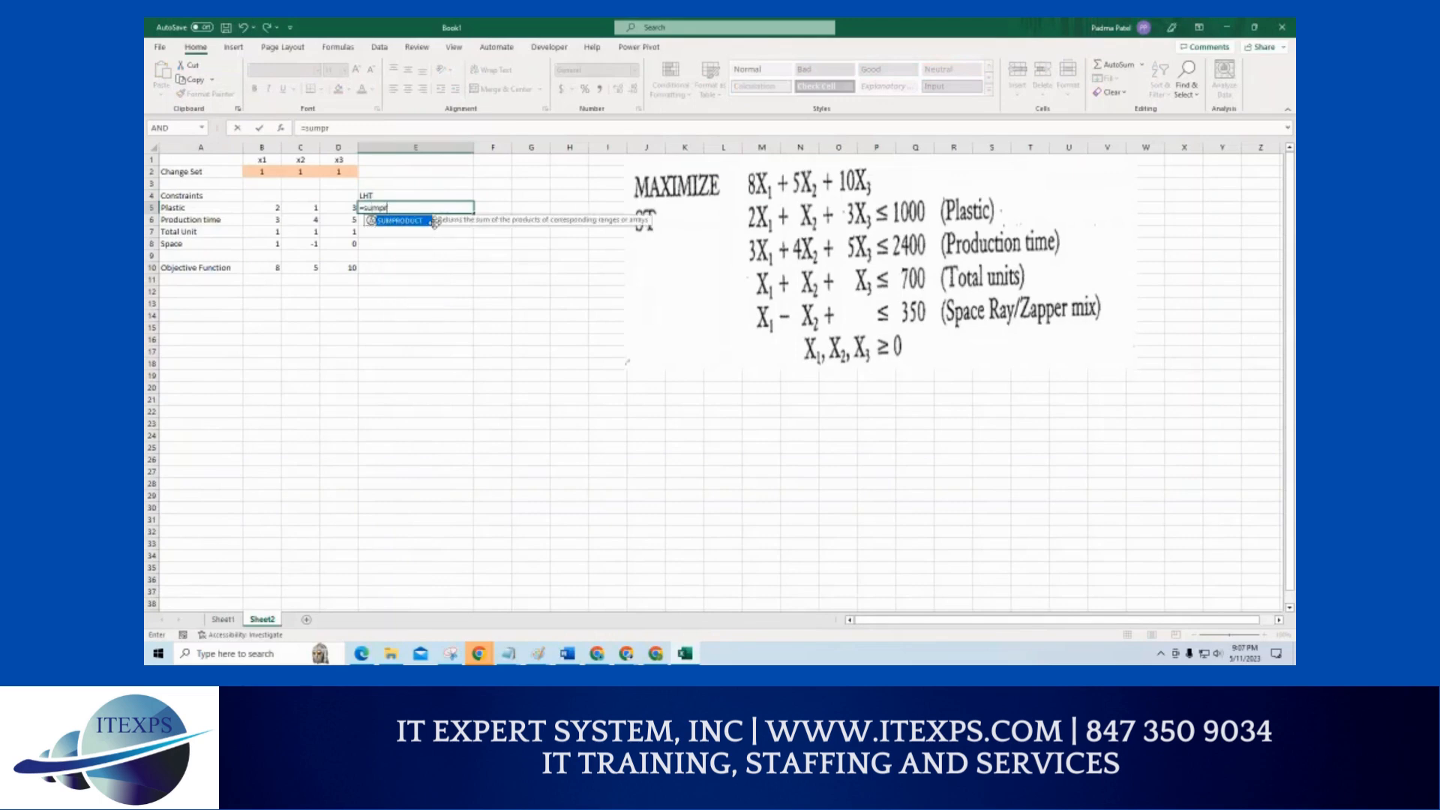
{"action": "double_click", "coordinate": [432, 221]}
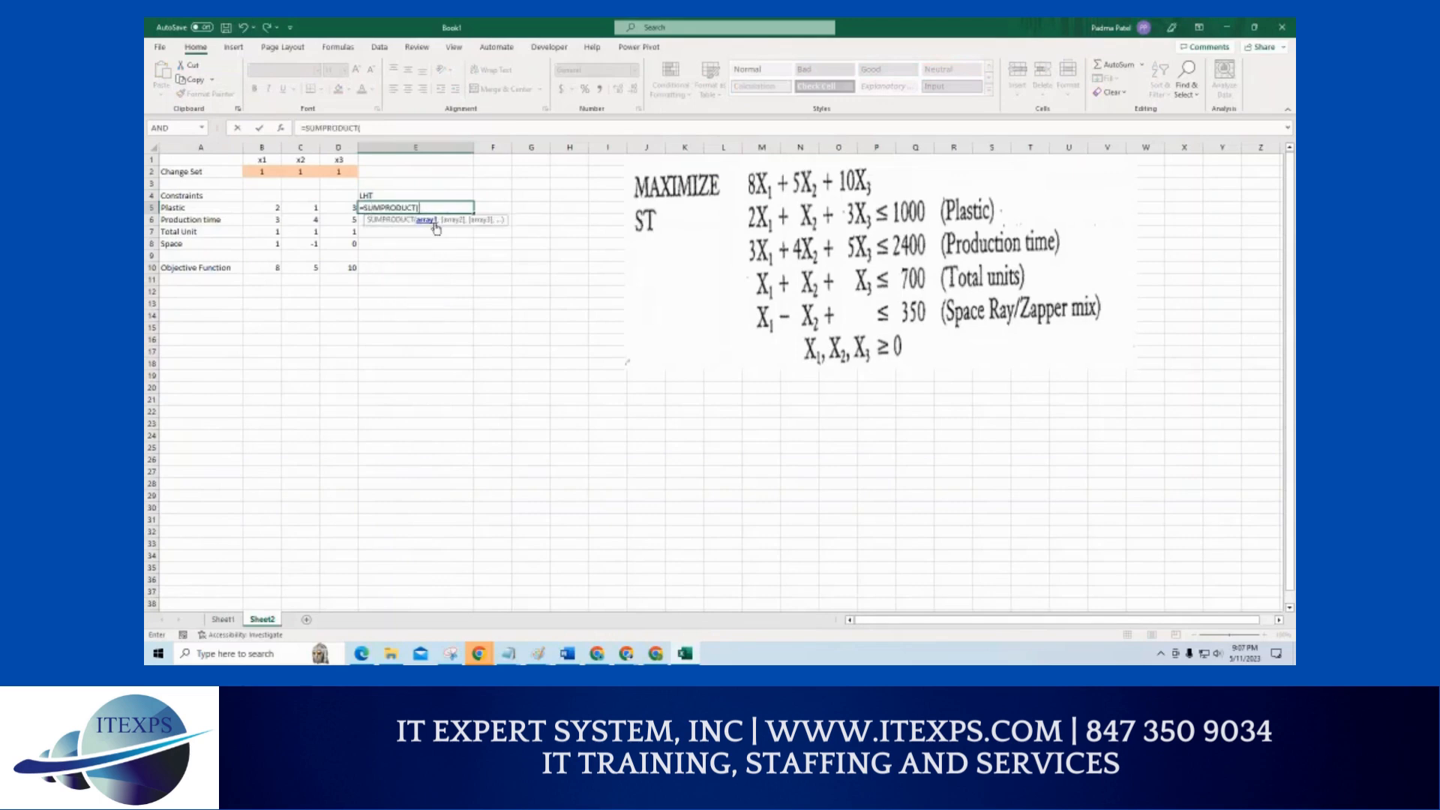
{"action": "left_click_drag", "start_coordinate": [259, 172], "coordinate": [331, 172]}
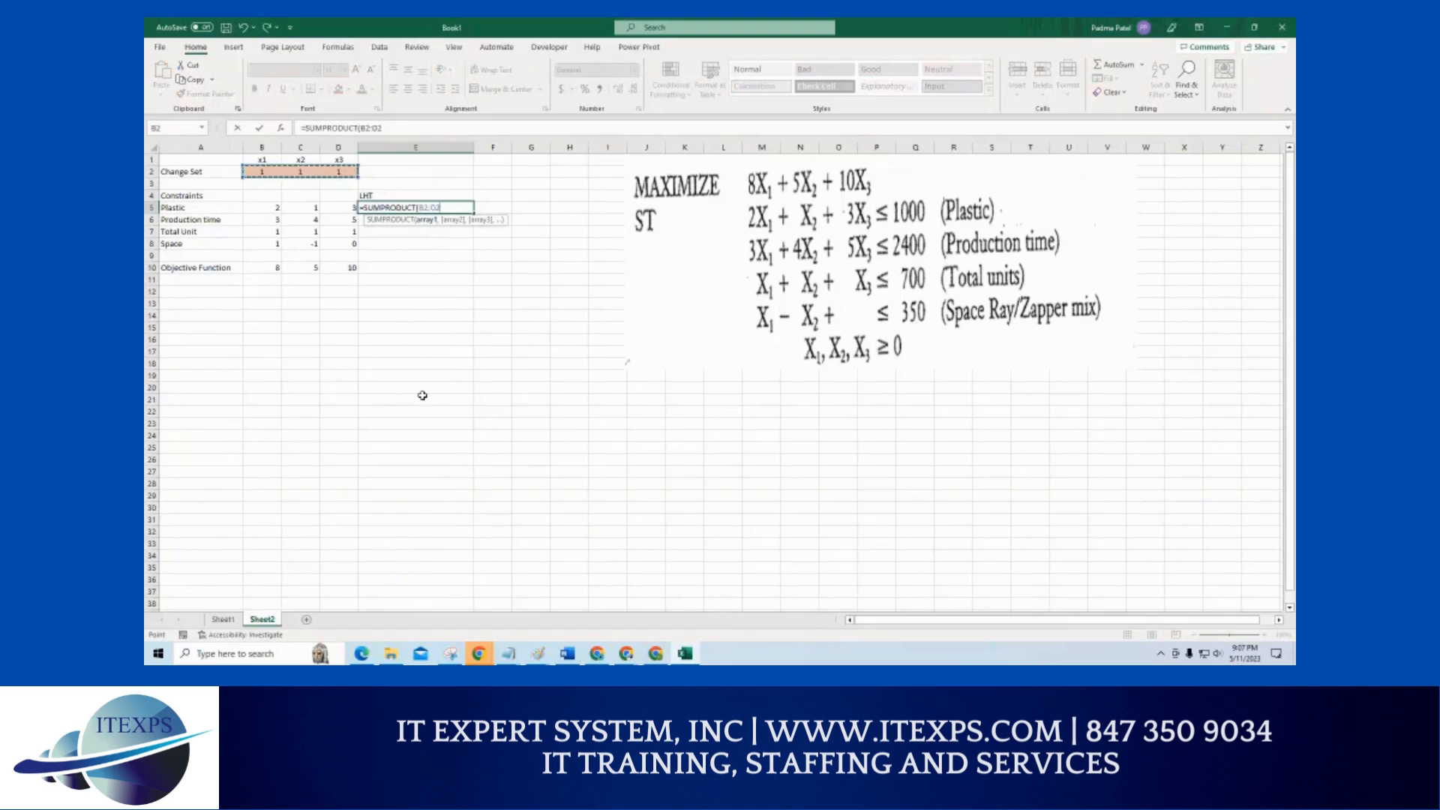
{"action": "key", "text": "F4"}
{"action": "type", "text": ","}
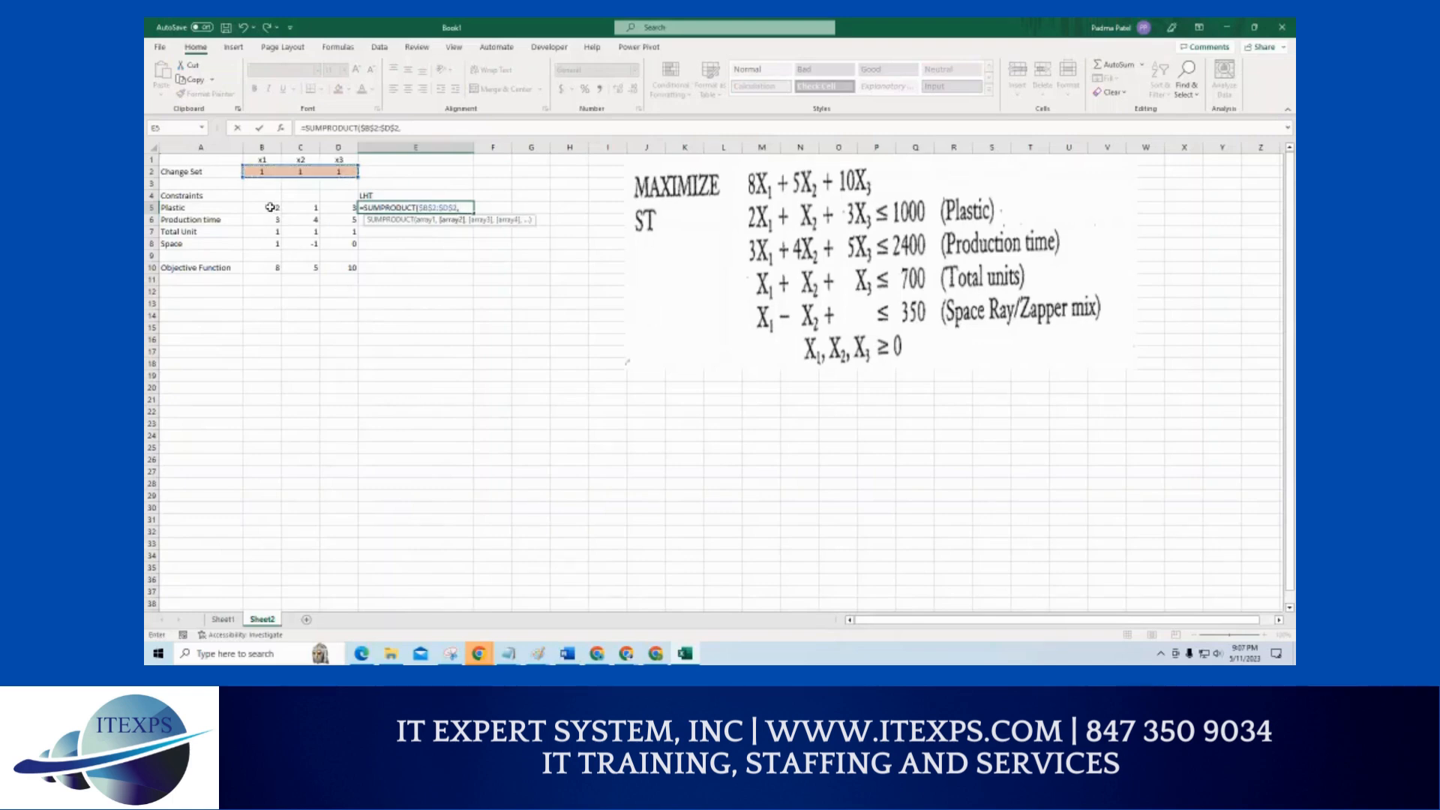
{"action": "left_click_drag", "start_coordinate": [270, 208], "coordinate": [351, 207]}
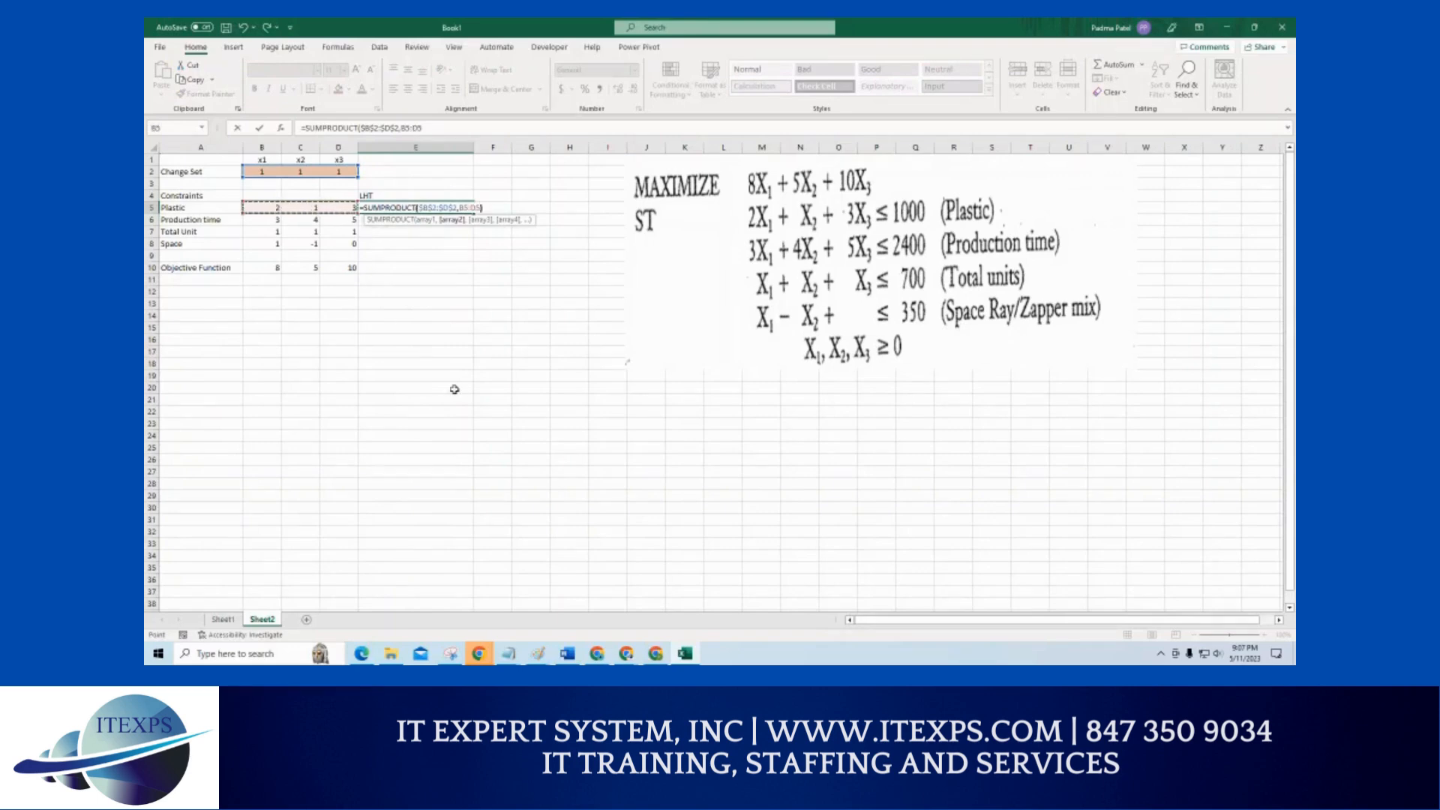
{"action": "type", "text": ")"}
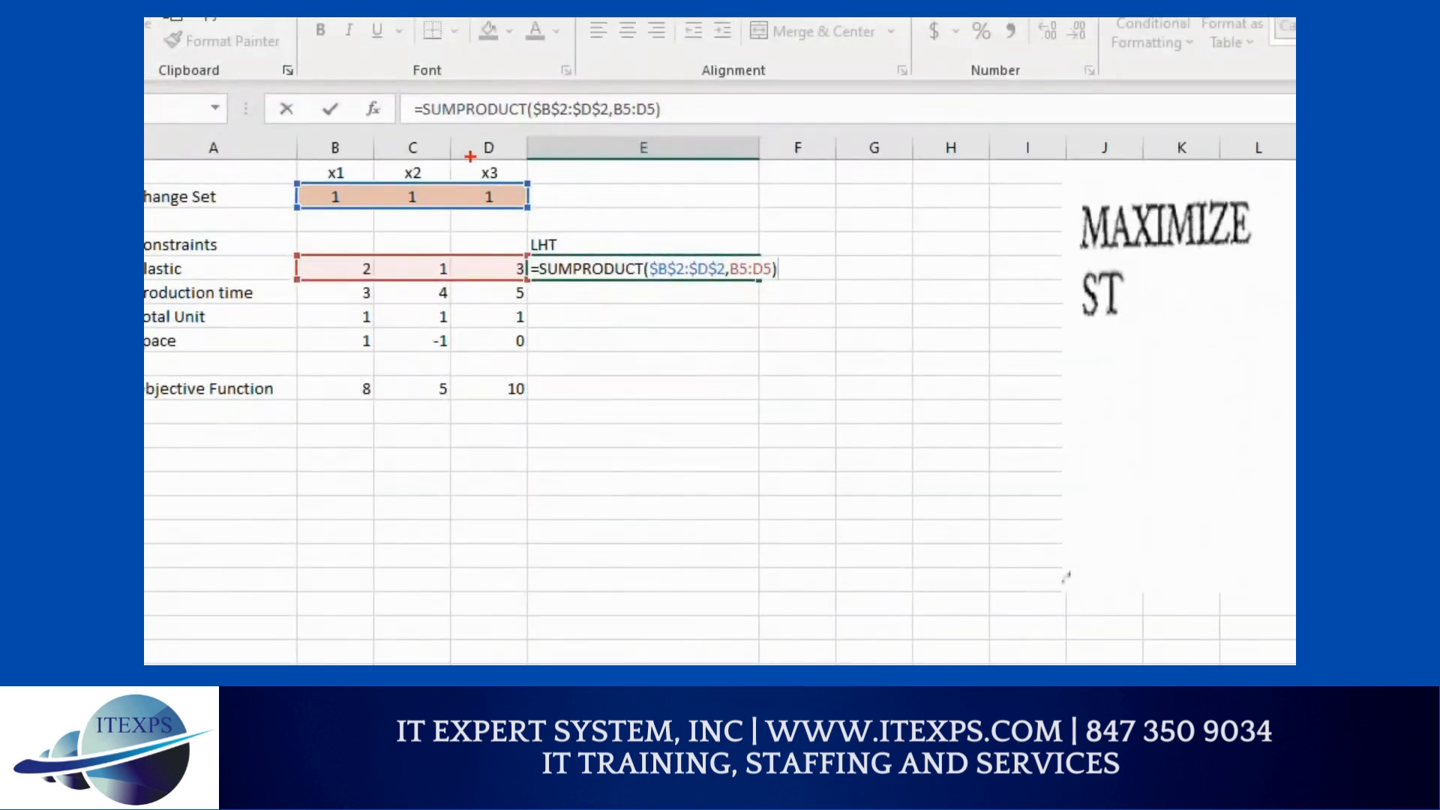
{"action": "mouse_move", "coordinate": [502, 194]}
{"action": "left_mouse_down"}
{"action": "mouse_move", "coordinate": [610, 206]}
{"action": "mouse_move", "coordinate": [674, 263]}
{"action": "left_mouse_up"}
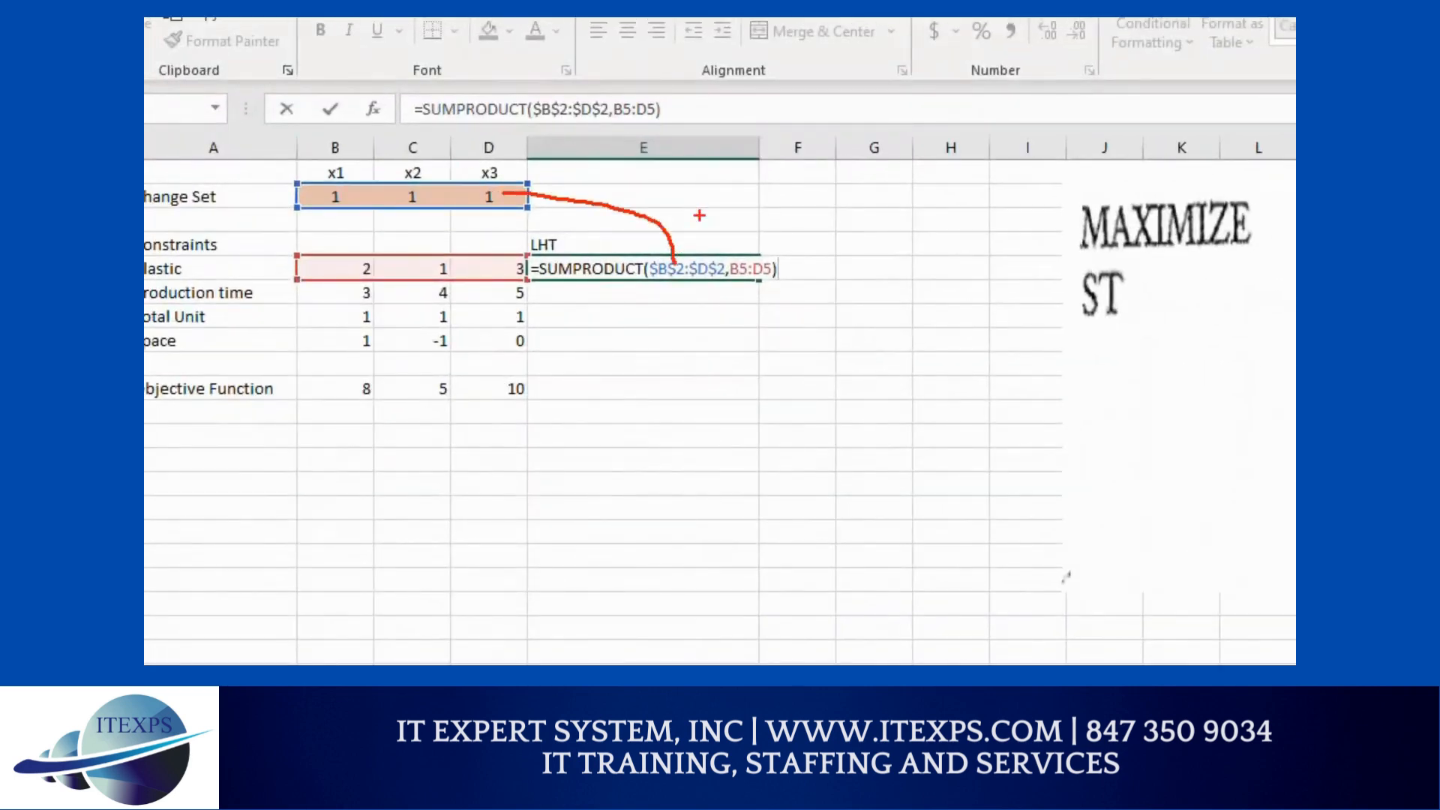
{"action": "mouse_move", "coordinate": [684, 197]}
{"action": "left_mouse_down"}
{"action": "mouse_move", "coordinate": [687, 224]}
{"action": "mouse_move", "coordinate": [698, 182]}
{"action": "mouse_move", "coordinate": [726, 239]}
{"action": "left_mouse_up"}
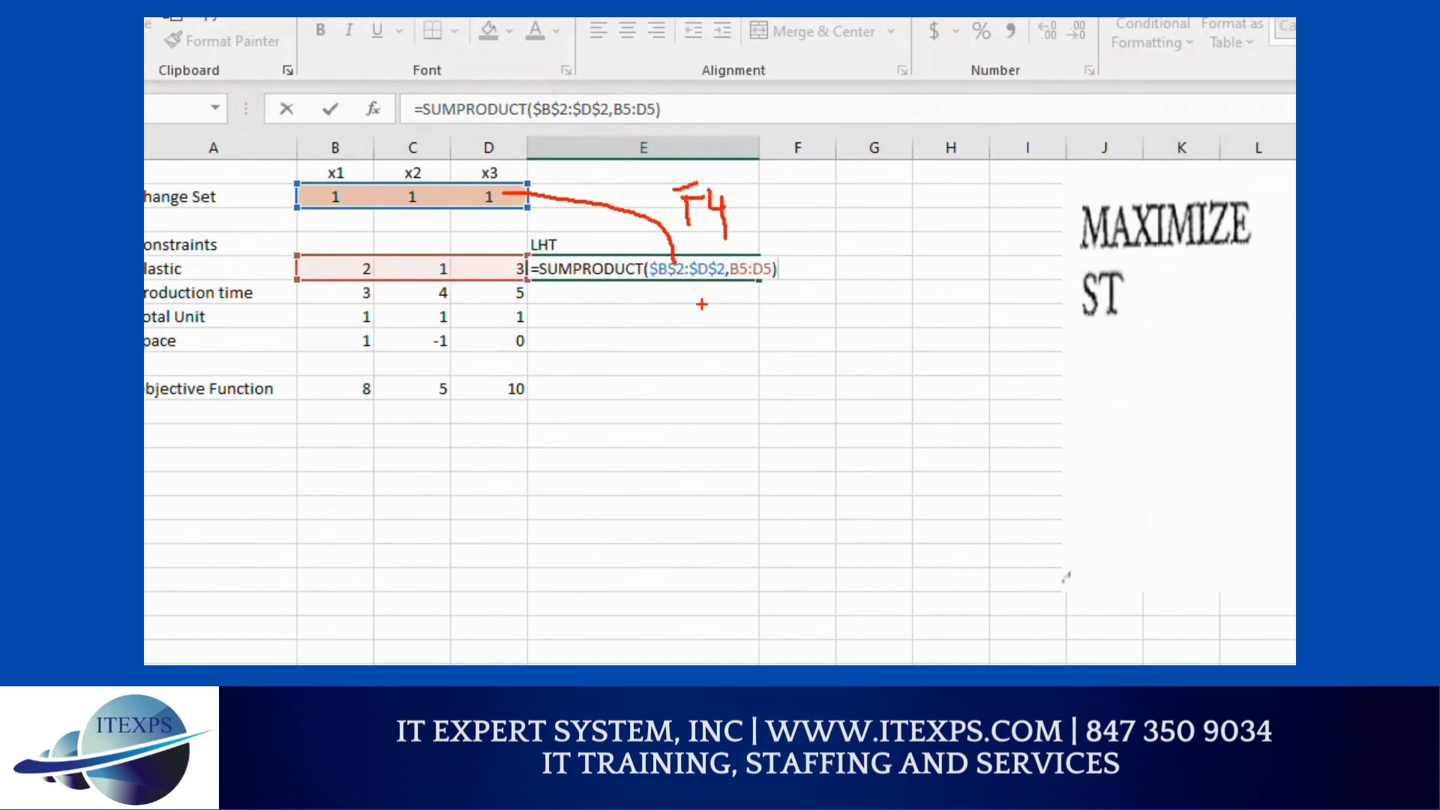
{"action": "left_click_drag", "start_coordinate": [701, 304], "coordinate": [692, 324]}
{"action": "mouse_move", "coordinate": [424, 272]}
{"action": "left_mouse_down"}
{"action": "mouse_move", "coordinate": [751, 448]}
{"action": "mouse_move", "coordinate": [740, 287]}
{"action": "left_mouse_up"}
{"action": "mouse_move", "coordinate": [314, 174]}
{"action": "left_mouse_down"}
{"action": "mouse_move", "coordinate": [324, 147]}
{"action": "mouse_move", "coordinate": [426, 136]}
{"action": "mouse_move", "coordinate": [544, 184]}
{"action": "left_mouse_up"}
{"action": "mouse_move", "coordinate": [348, 240]}
{"action": "left_mouse_down"}
{"action": "mouse_move", "coordinate": [420, 218]}
{"action": "mouse_move", "coordinate": [499, 254]}
{"action": "left_mouse_up"}
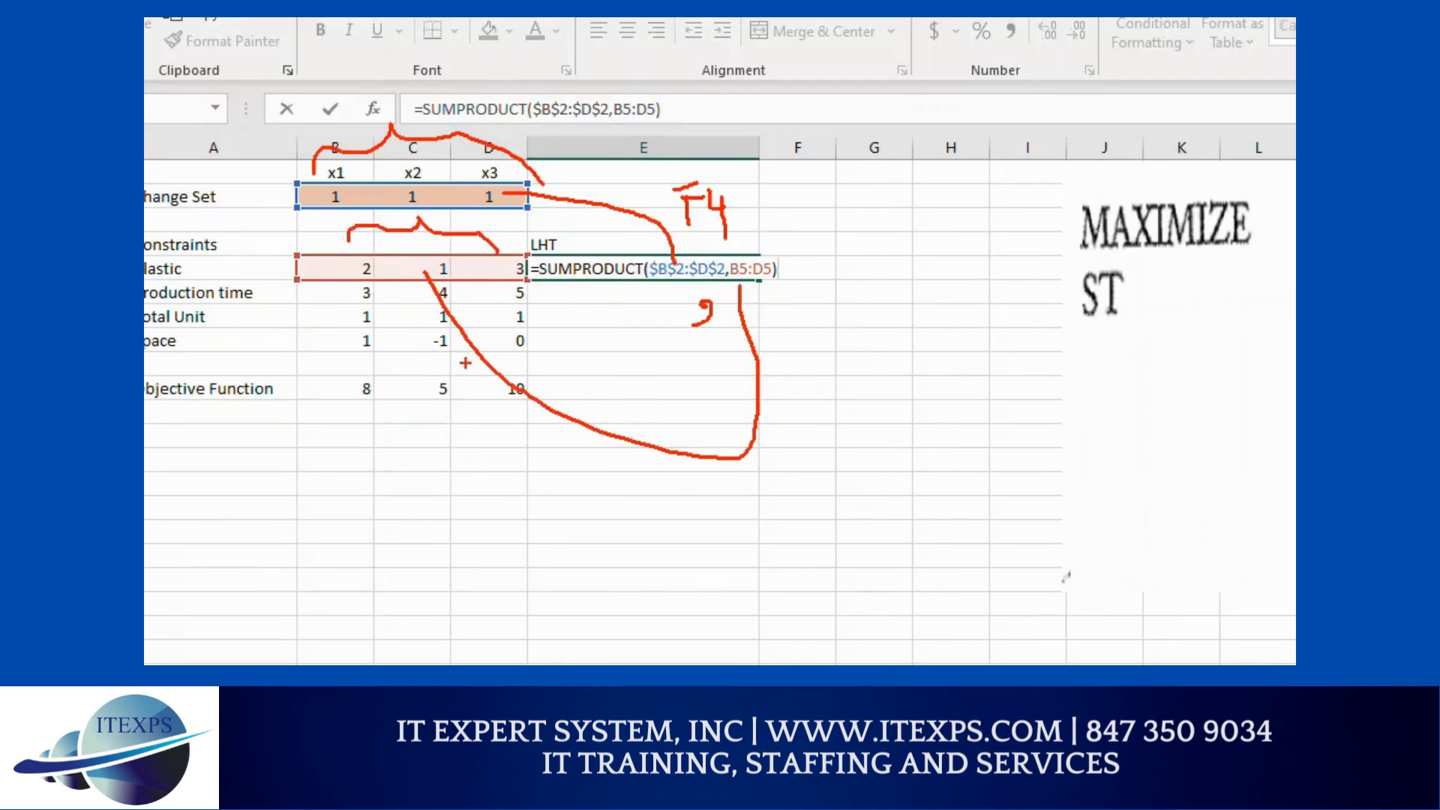
{"action": "key", "text": "Escape"}
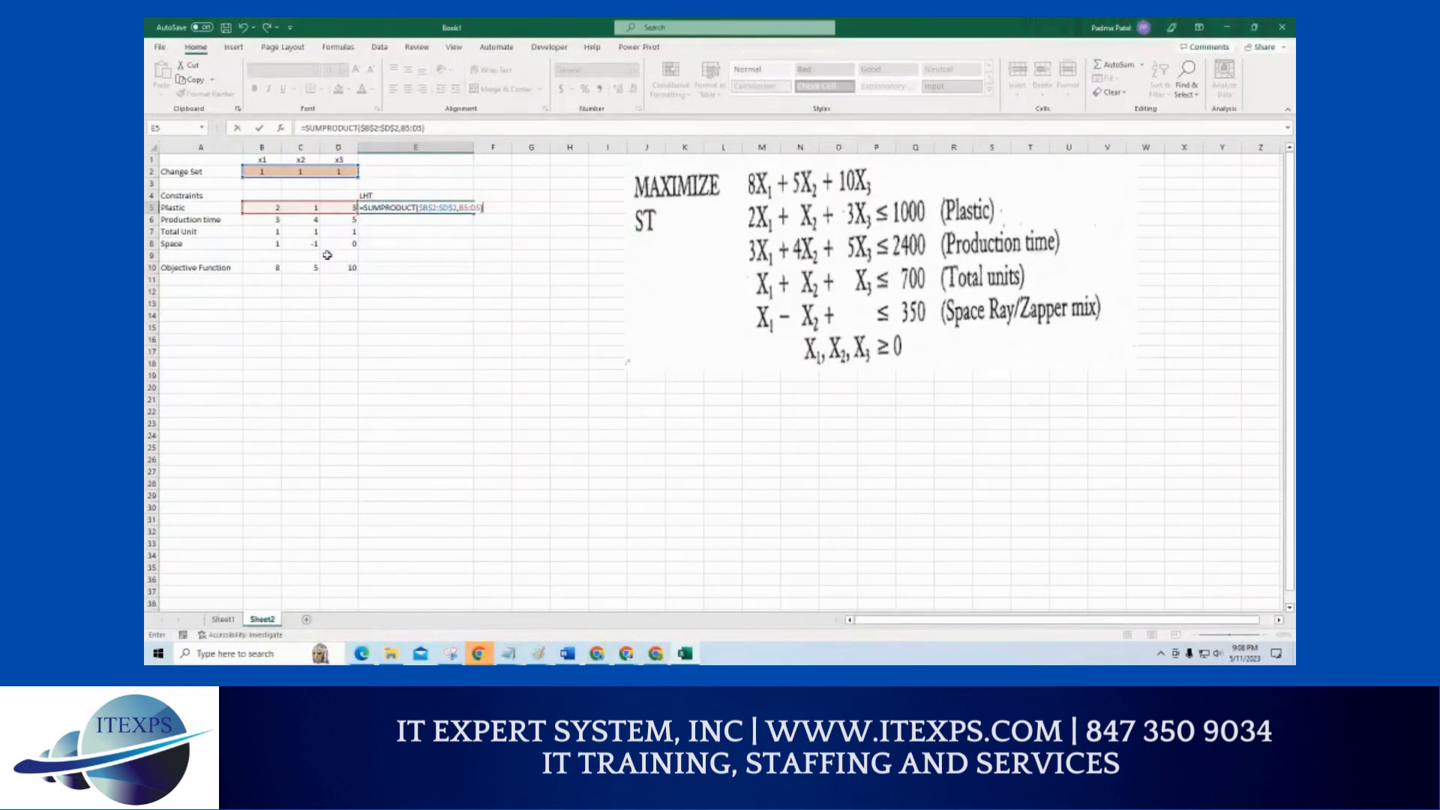
{"action": "key", "text": "Return"}
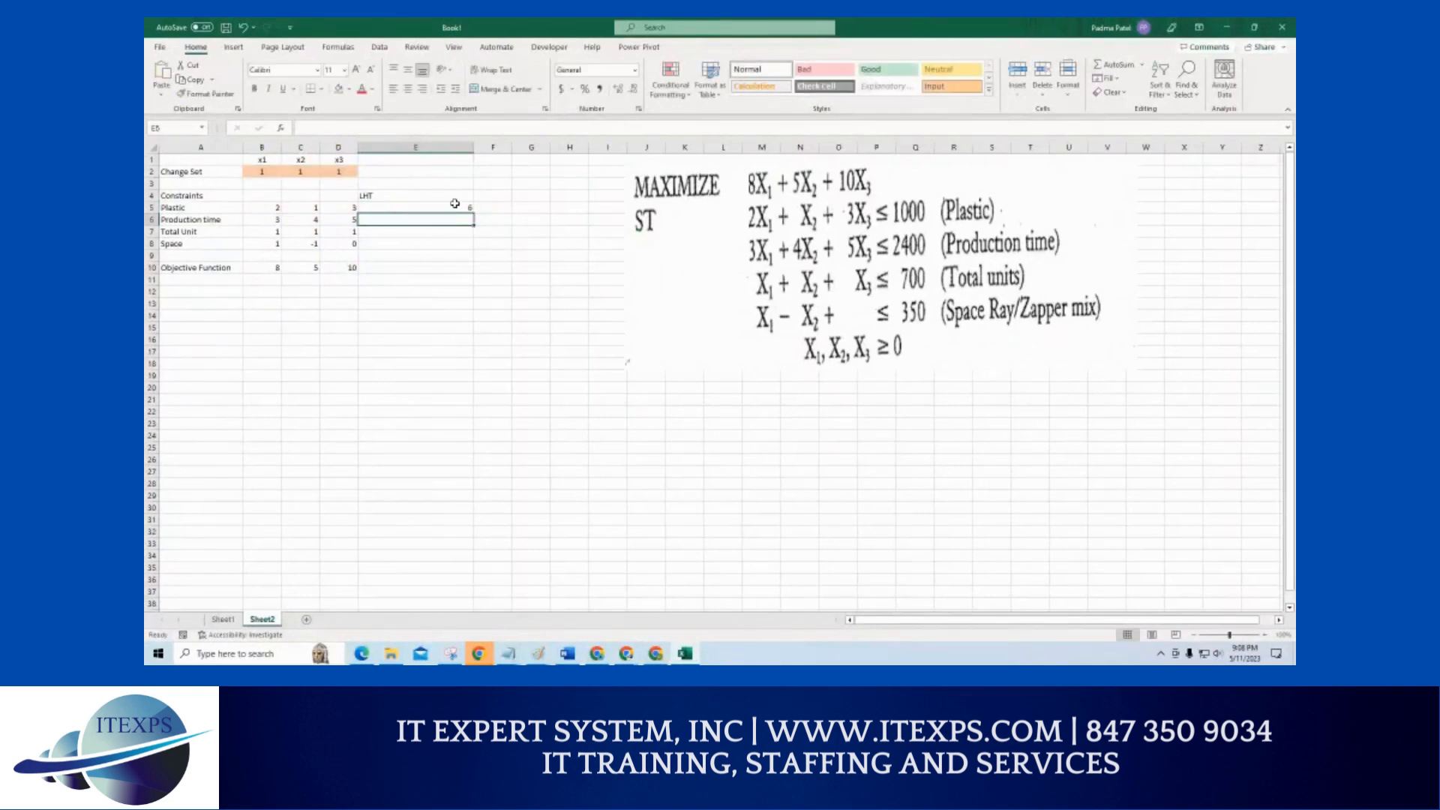
Copy the LHT formula from E5 down through E10 for all constraints and the objective.
{"action": "left_click", "coordinate": [459, 205]}
{"action": "left_click", "coordinate": [478, 218]}
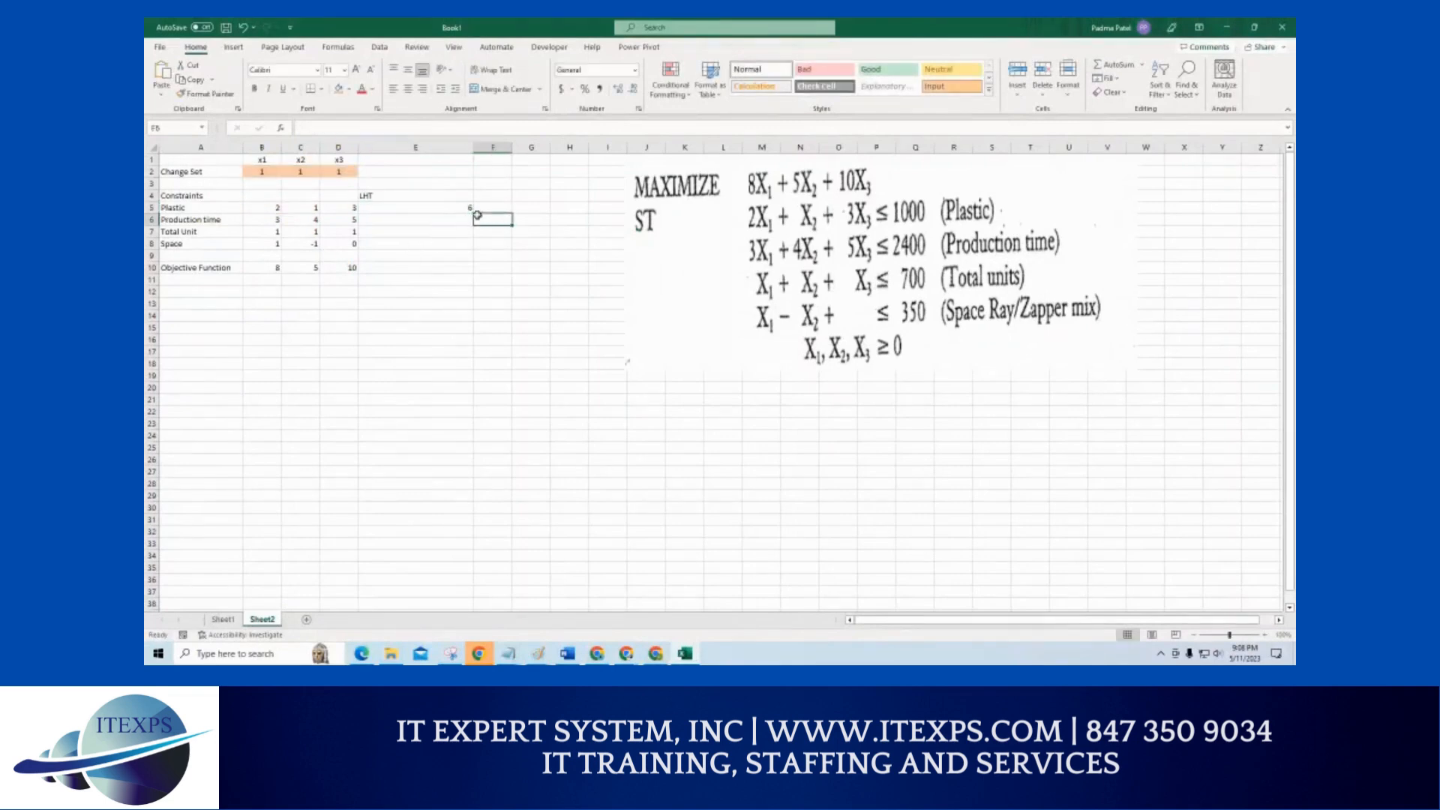
{"action": "left_click", "coordinate": [468, 210]}
{"action": "left_click_drag", "start_coordinate": [473, 213], "coordinate": [450, 267]}
{"action": "left_click", "coordinate": [443, 267]}
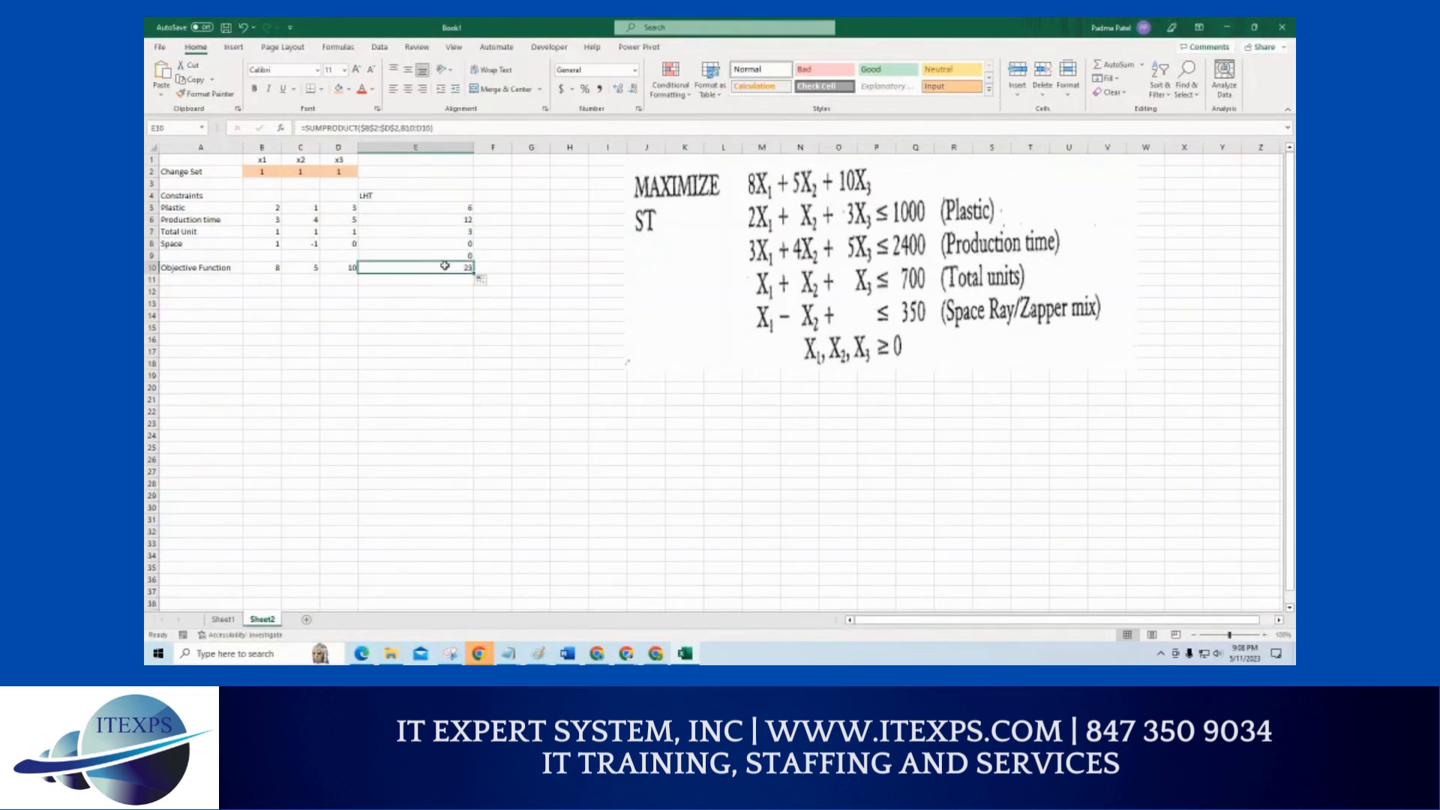
Shade the objective function's LHT cell E10 with a light blue fill.
{"action": "left_click", "coordinate": [350, 90]}
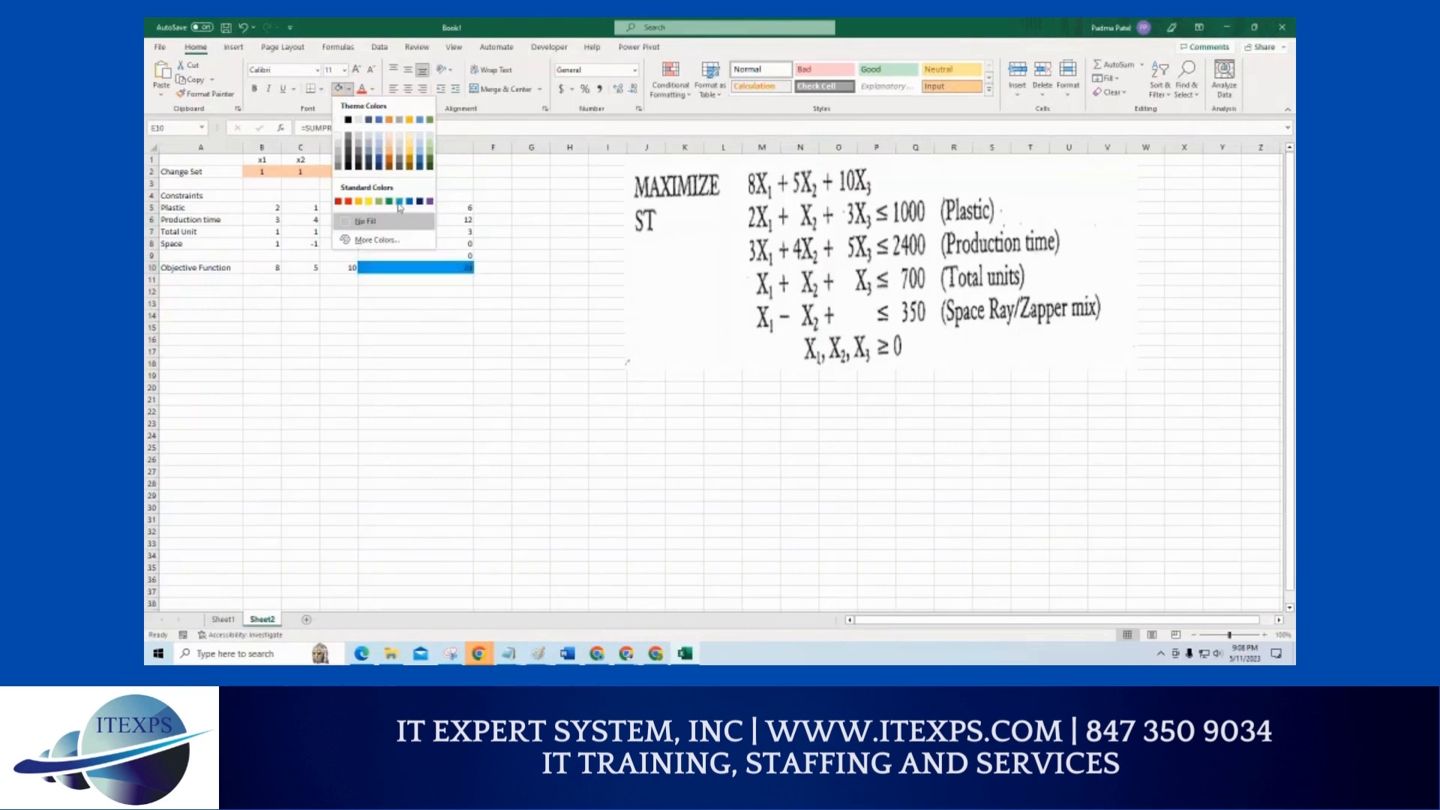
{"action": "left_click", "coordinate": [378, 139]}
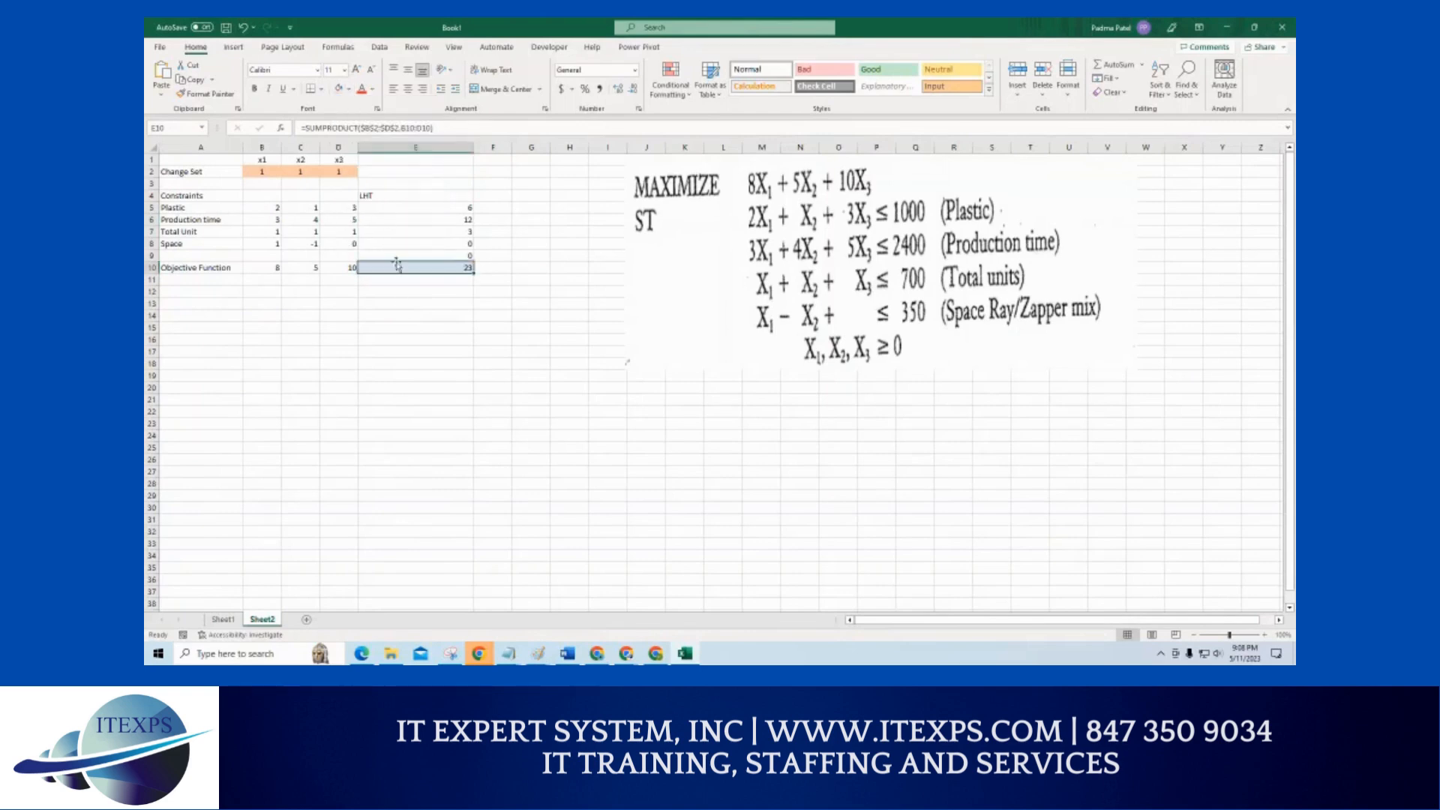
{"action": "left_click", "coordinate": [404, 305]}
{"action": "left_click", "coordinate": [423, 267]}
Narrow column E and move the constraint equations picture to the right.
{"action": "left_click_drag", "start_coordinate": [467, 148], "coordinate": [441, 148]}
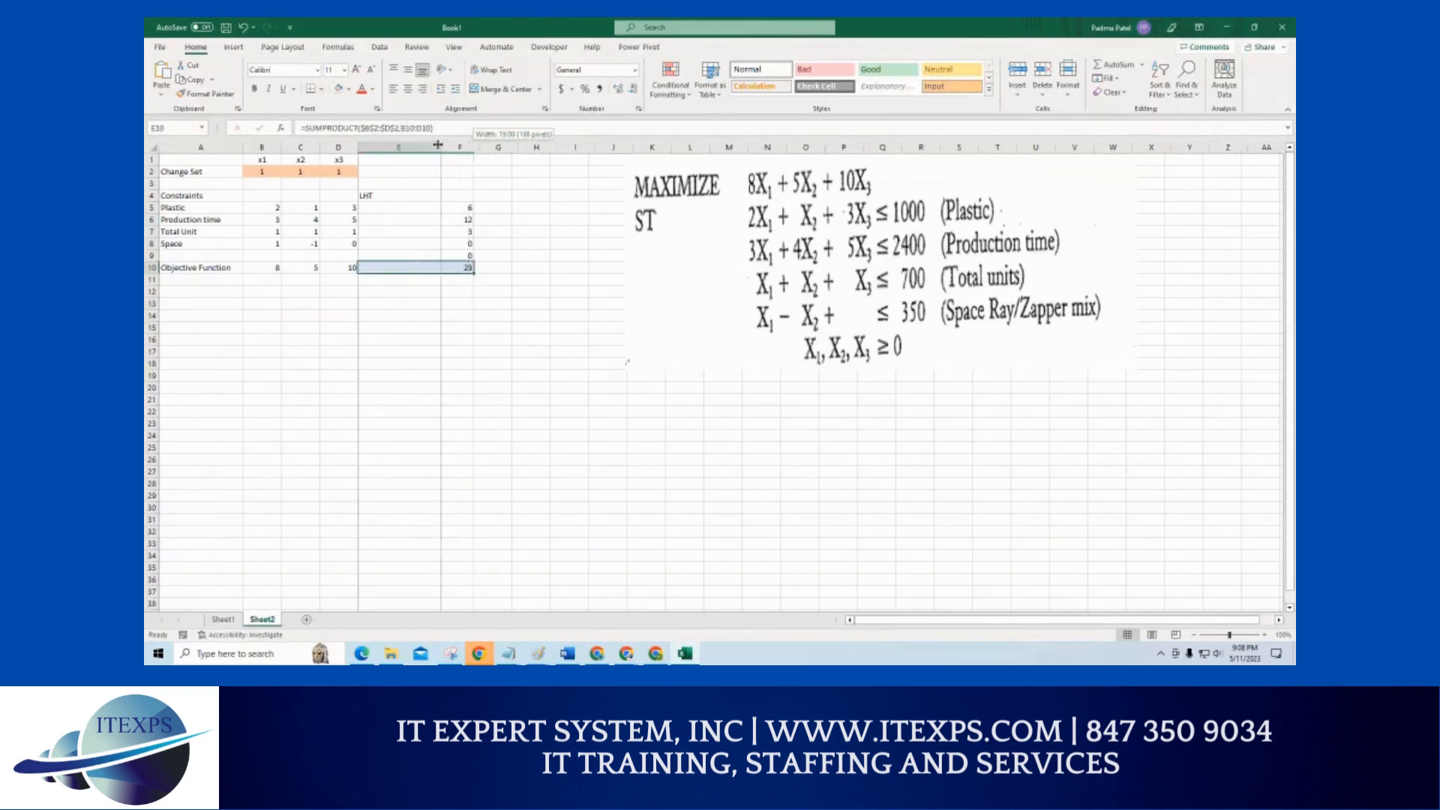
{"action": "left_click_drag", "start_coordinate": [660, 223], "coordinate": [788, 225]}
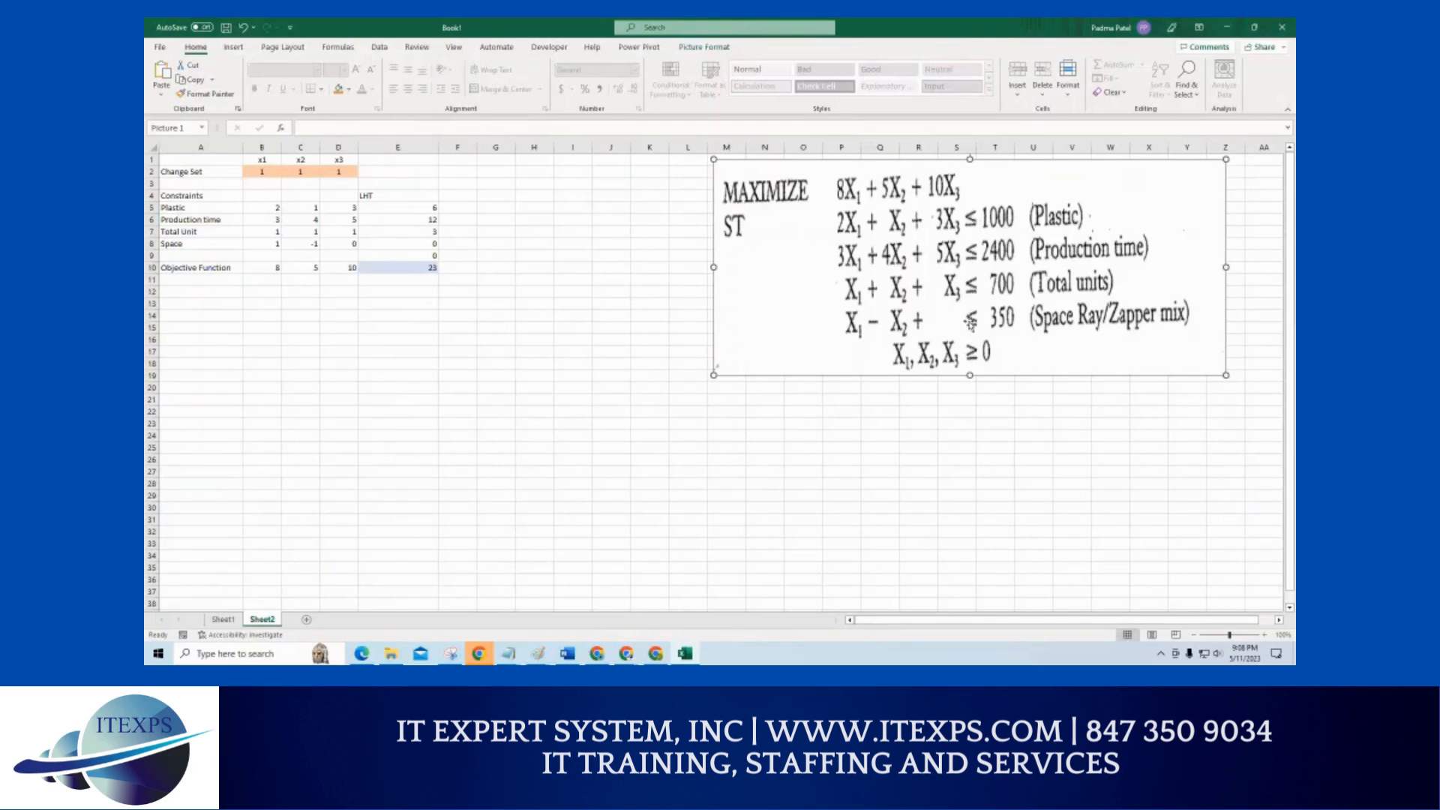
Enter <= signs in F5 through F8 beside each constraint's LHT value.
{"action": "left_click", "coordinate": [459, 208]}
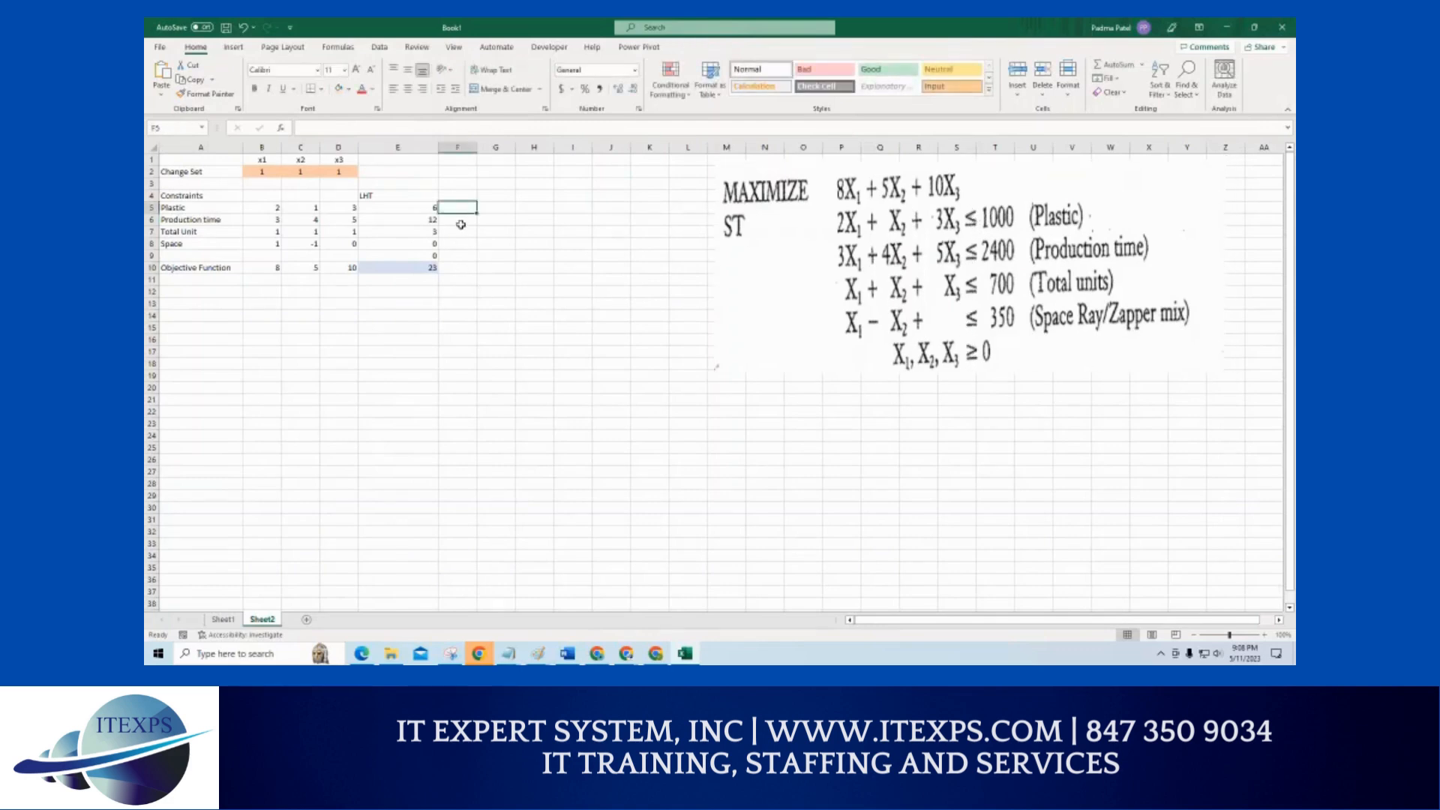
{"action": "type", "text": "'<="}
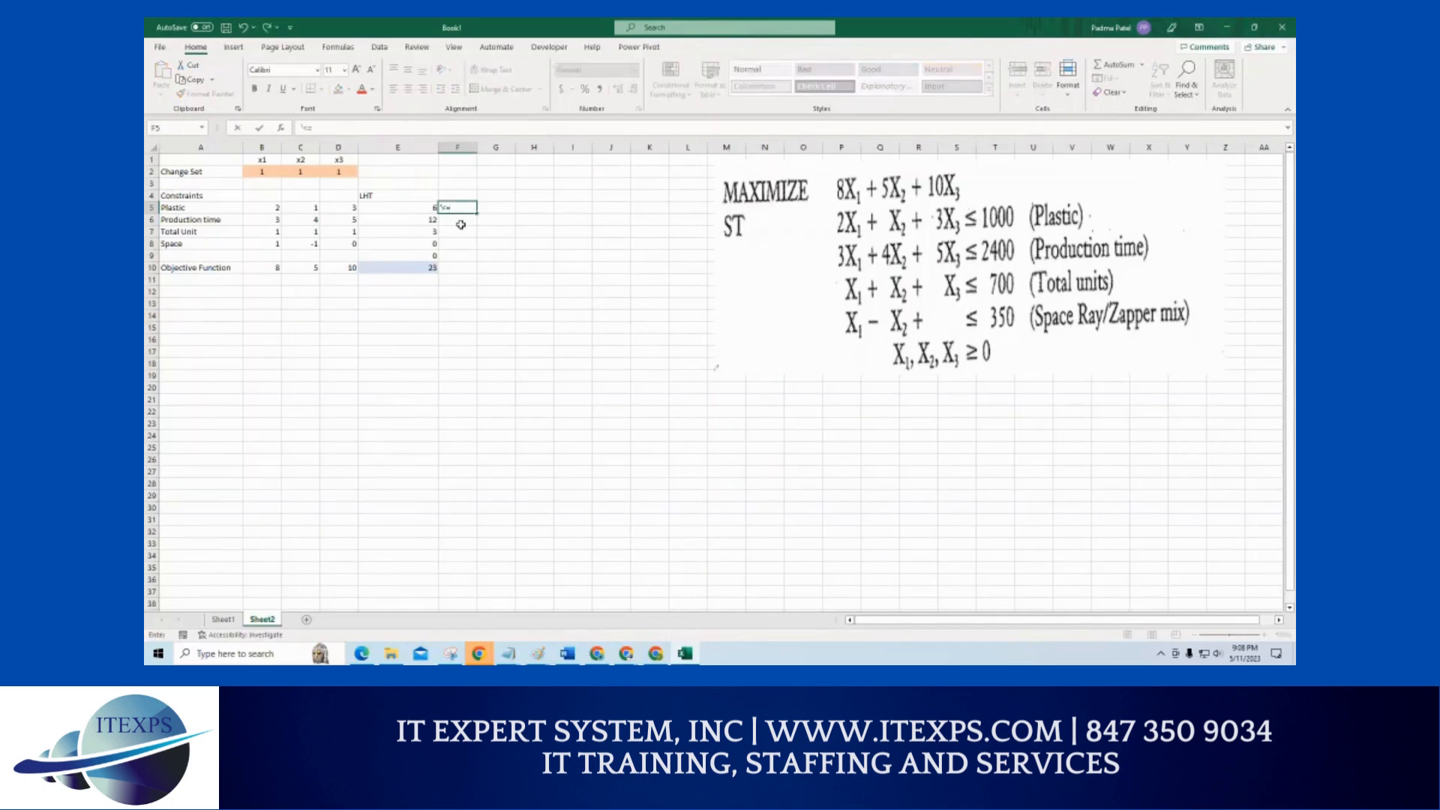
{"action": "key", "text": "Return"}
{"action": "type", "text": "'"}
{"action": "key", "text": "Return"}
{"action": "type", "text": "'"}
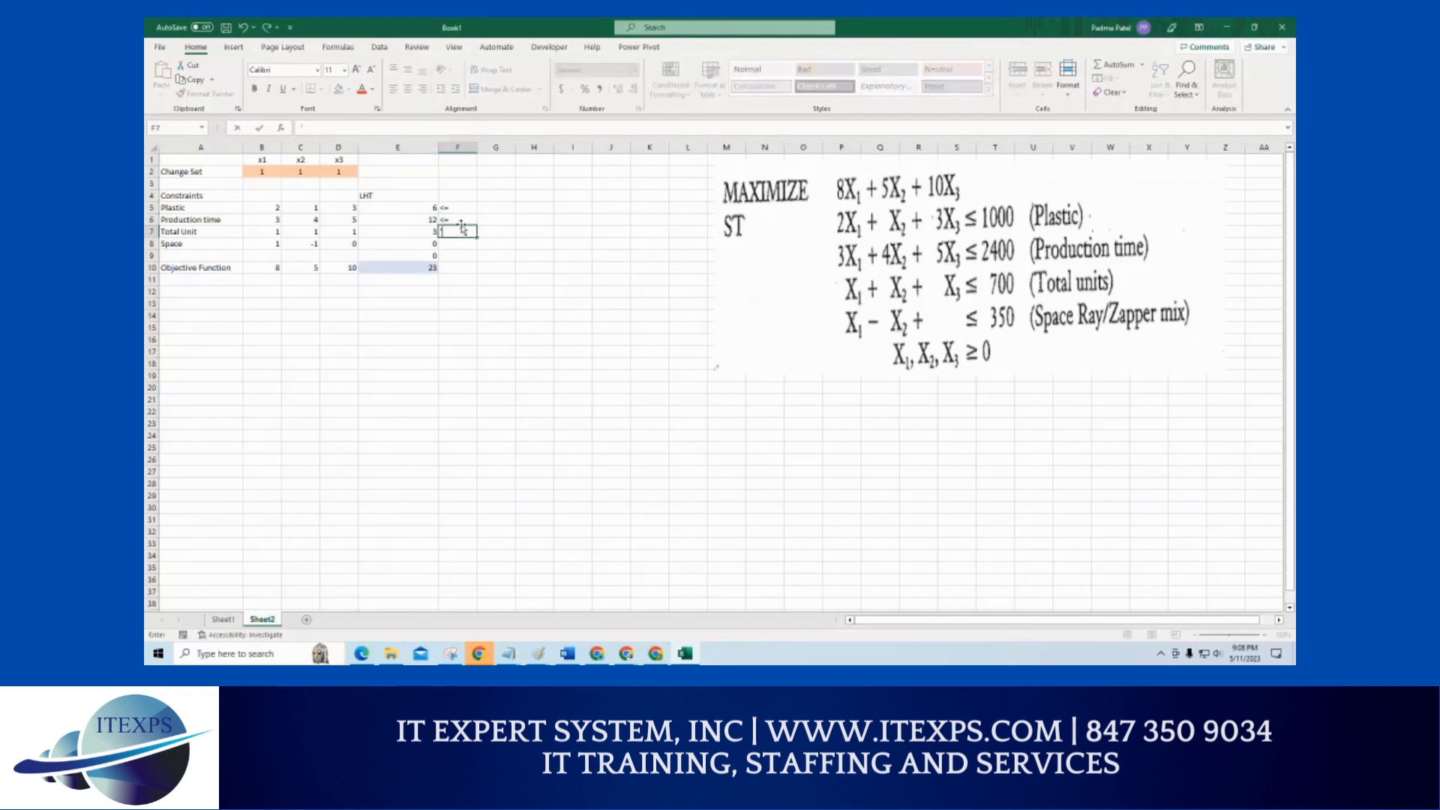
{"action": "key", "text": "Return"}
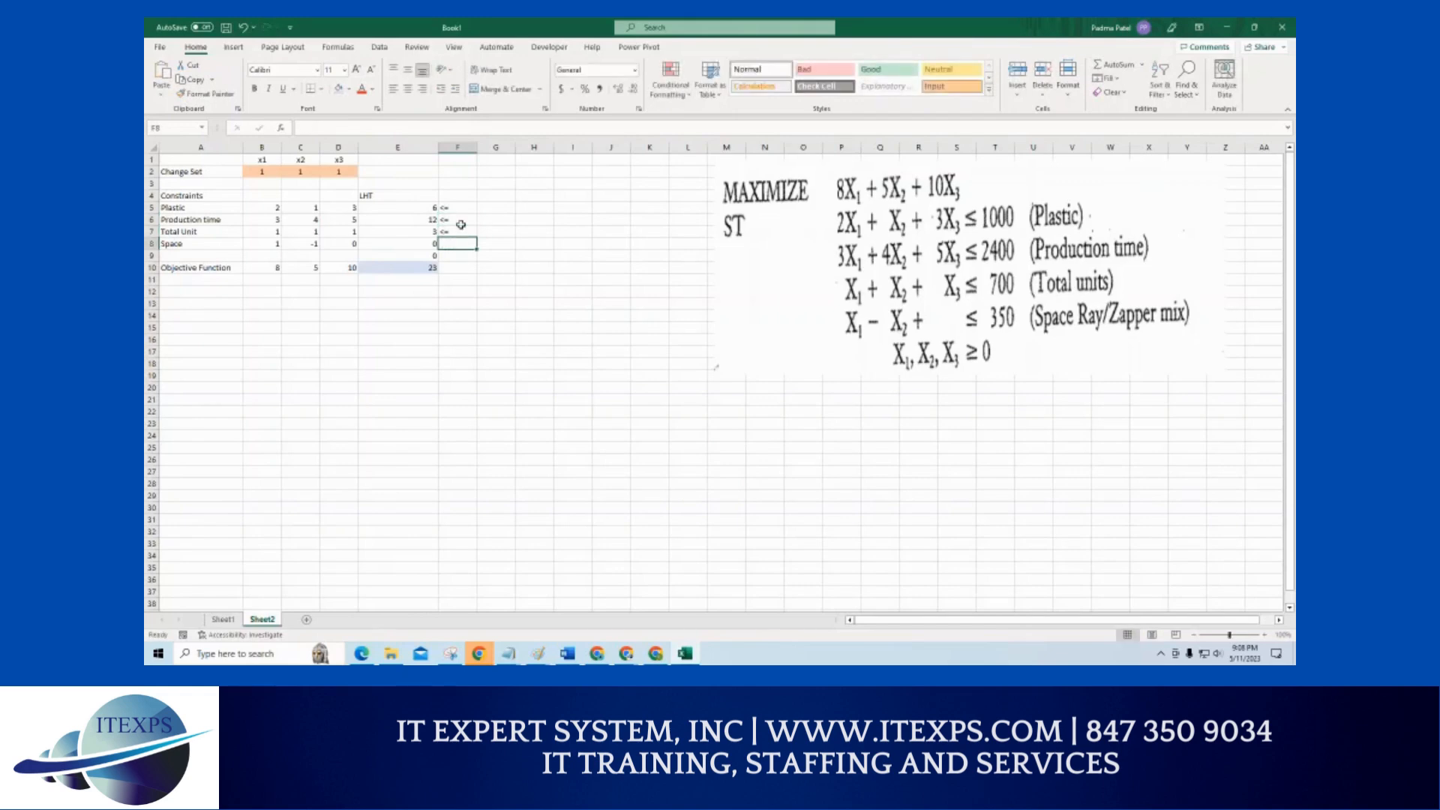
{"action": "type", "text": "'<="}
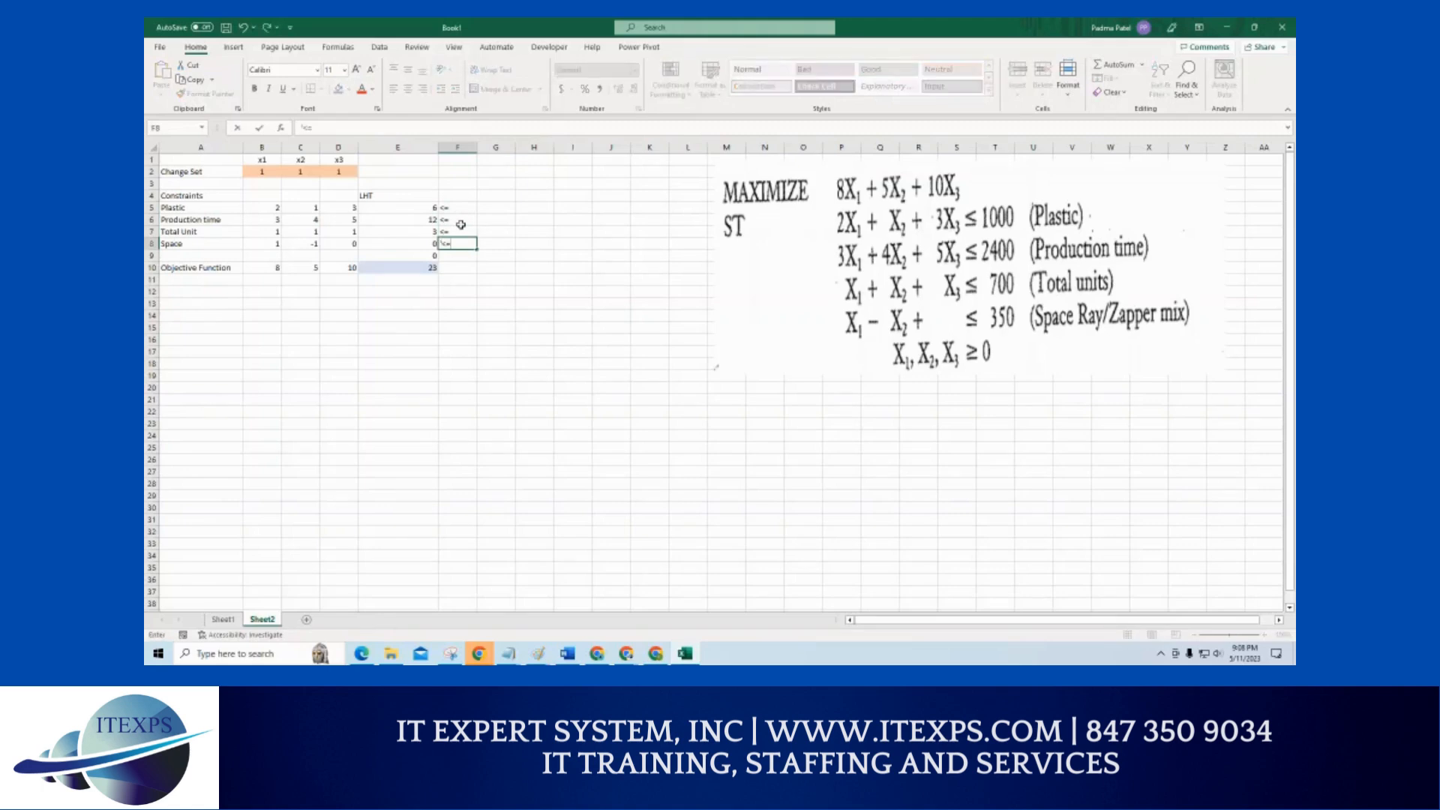
{"action": "key", "text": "Return"}
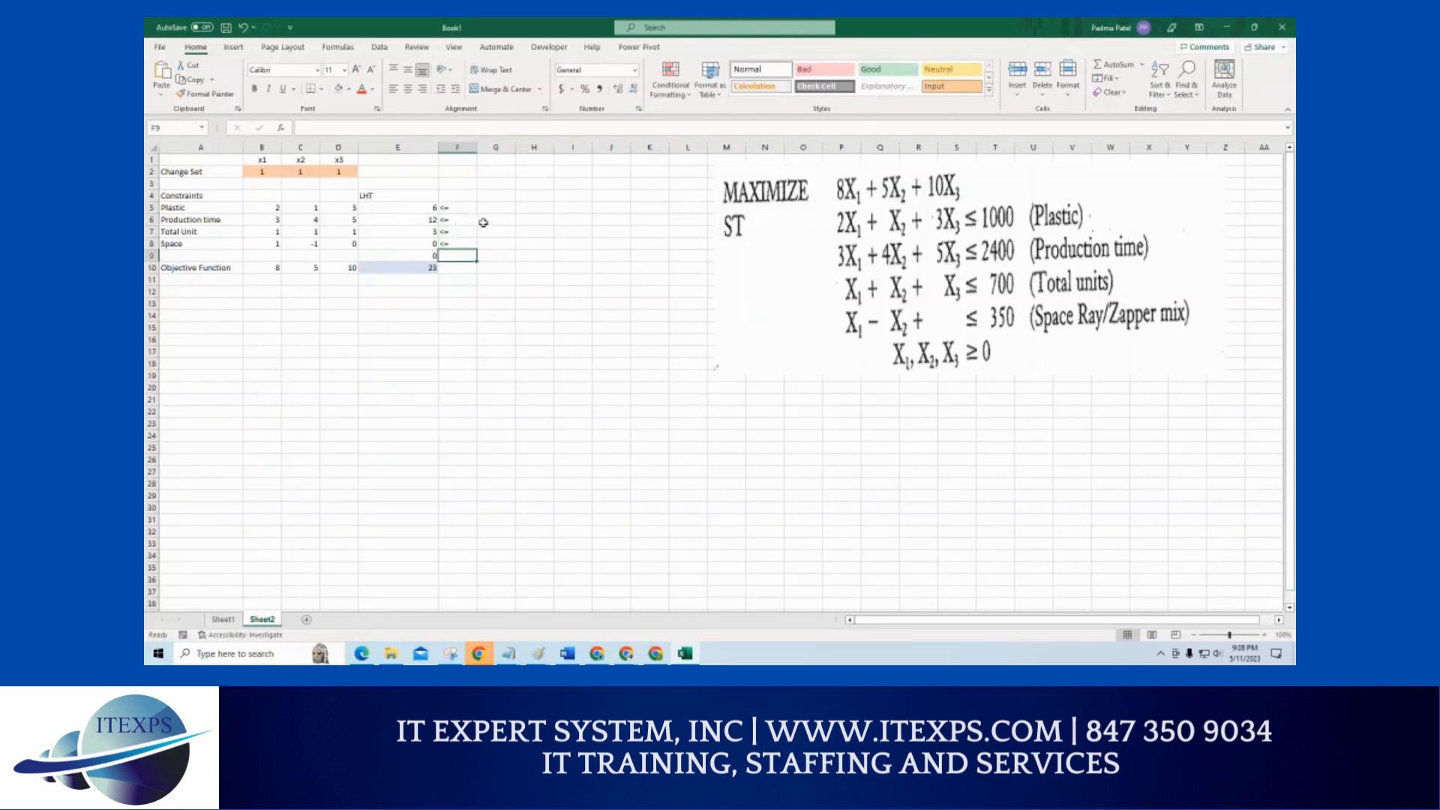
Enter the right-hand limits 1000, 2400, 700 and 350 in G5 through G8.
{"action": "left_click", "coordinate": [493, 208]}
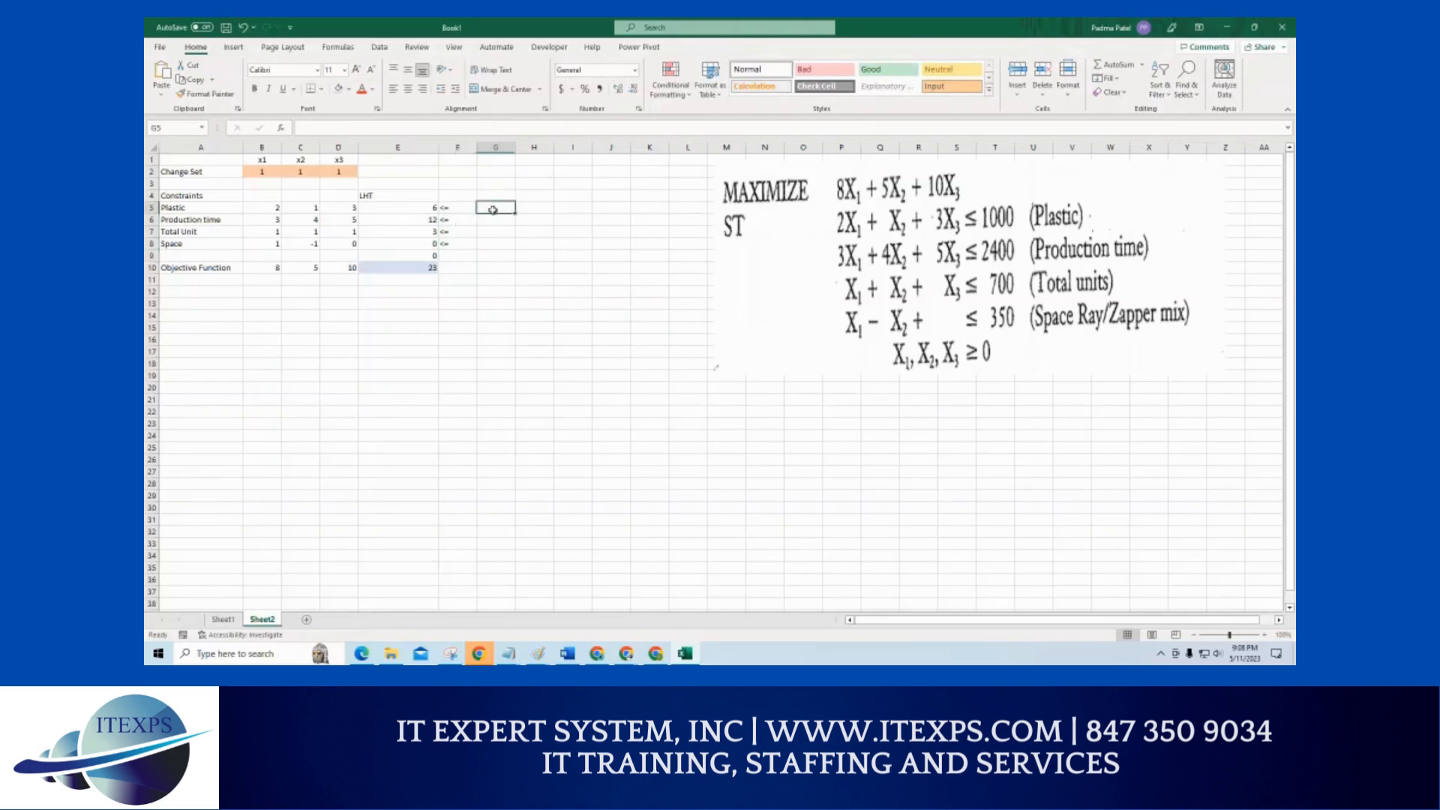
{"action": "type", "text": "1000"}
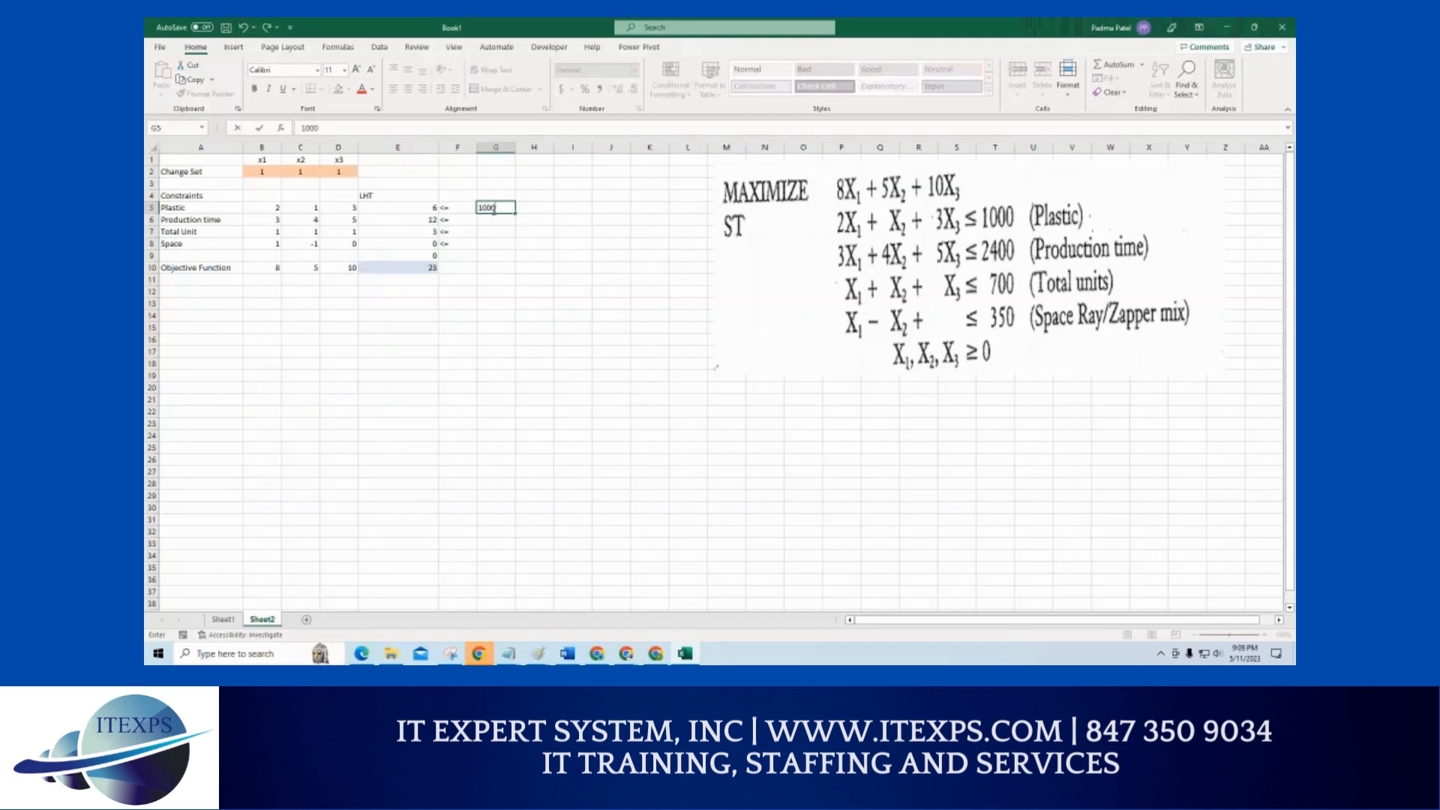
{"action": "key", "text": "Return"}
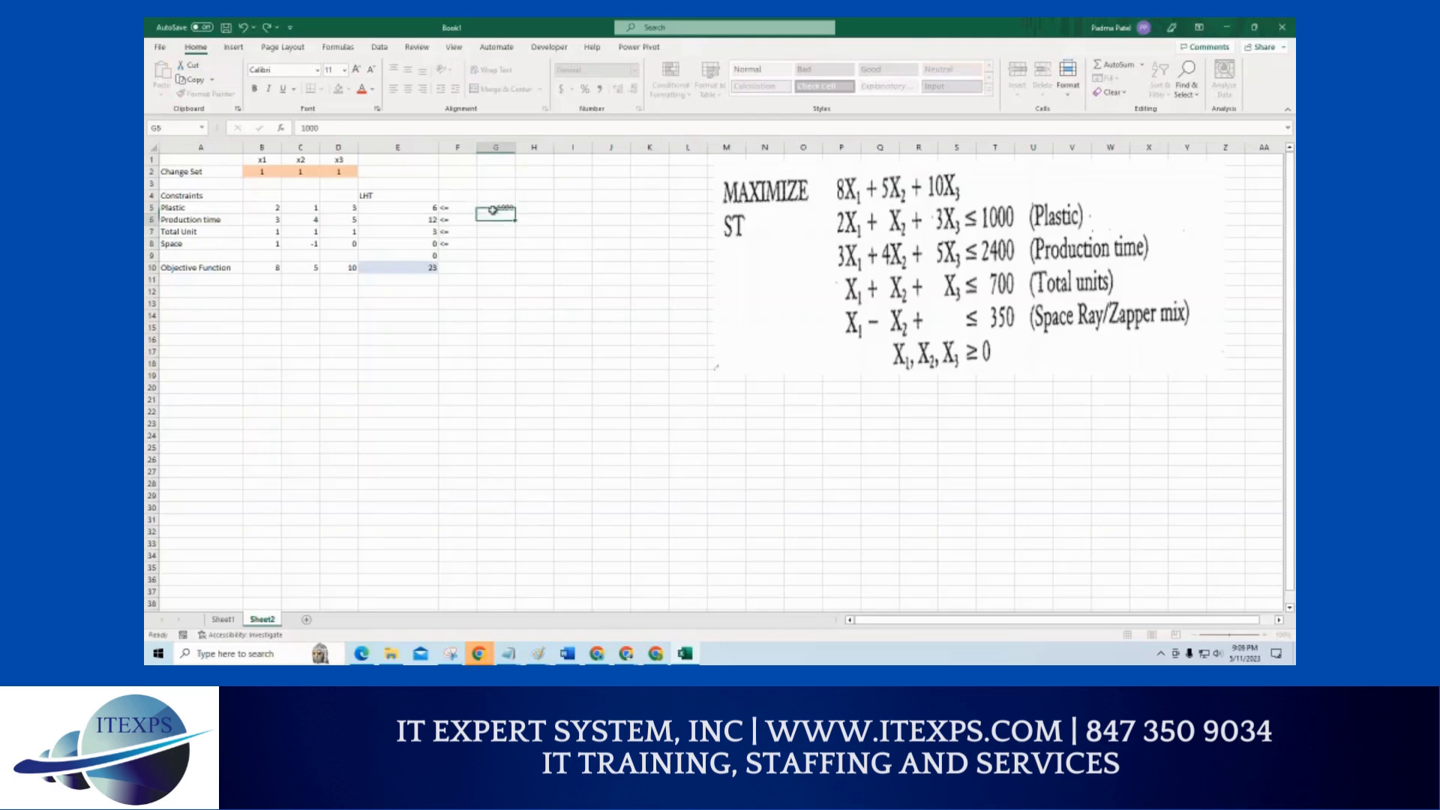
{"action": "type", "text": "2400"}
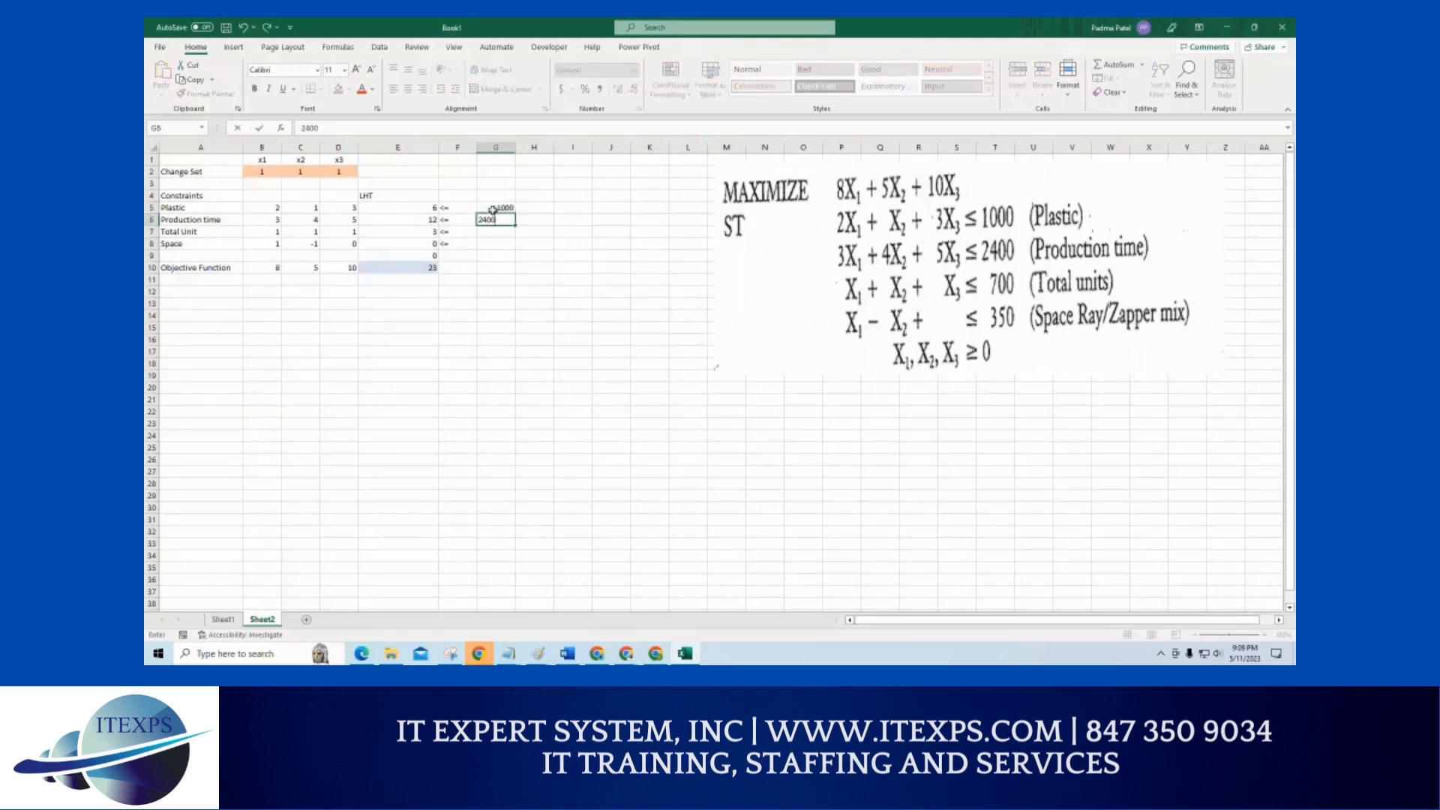
{"action": "key", "text": "Return"}
{"action": "type", "text": "700"}
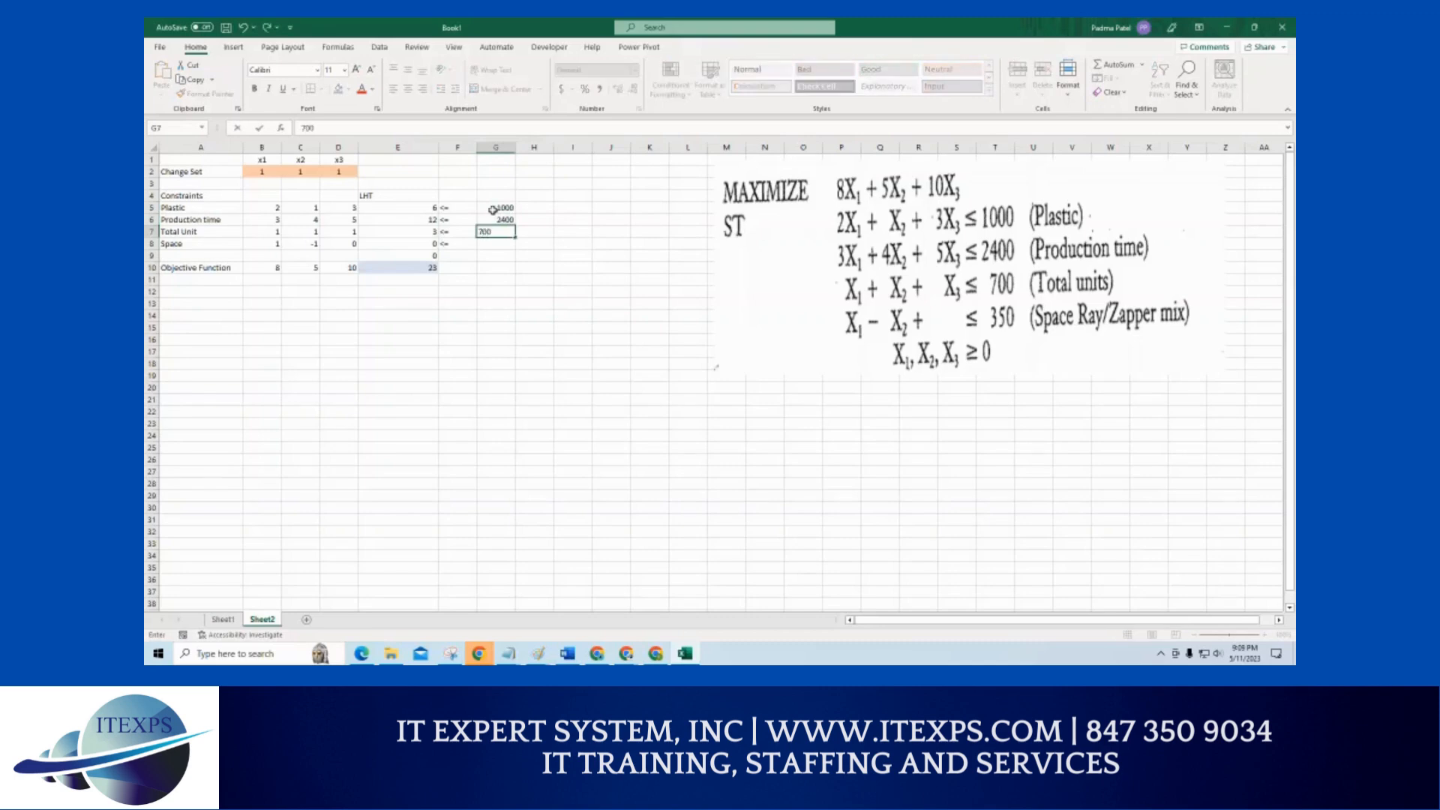
{"action": "key", "text": "Return"}
{"action": "type", "text": "350"}
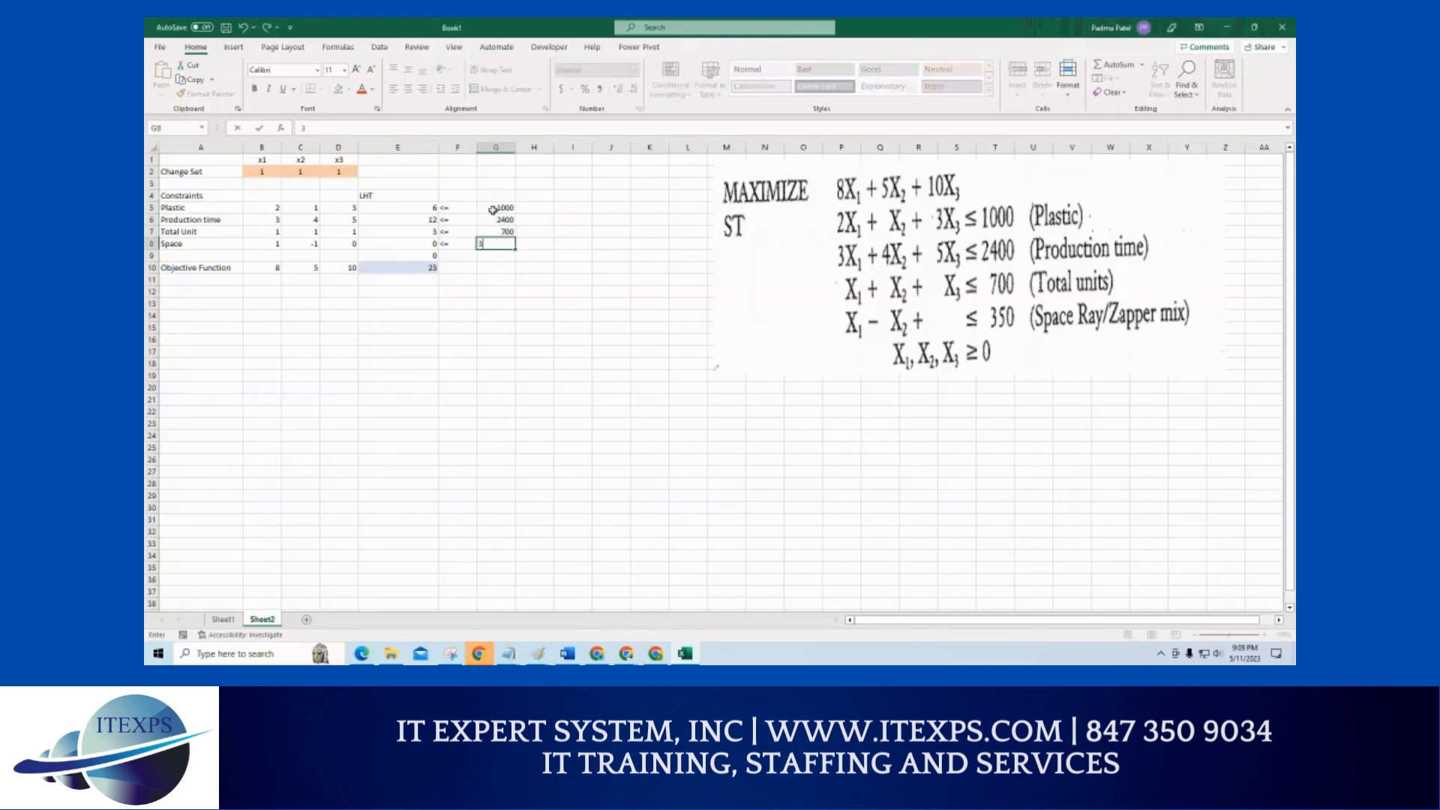
{"action": "key", "text": "Return"}
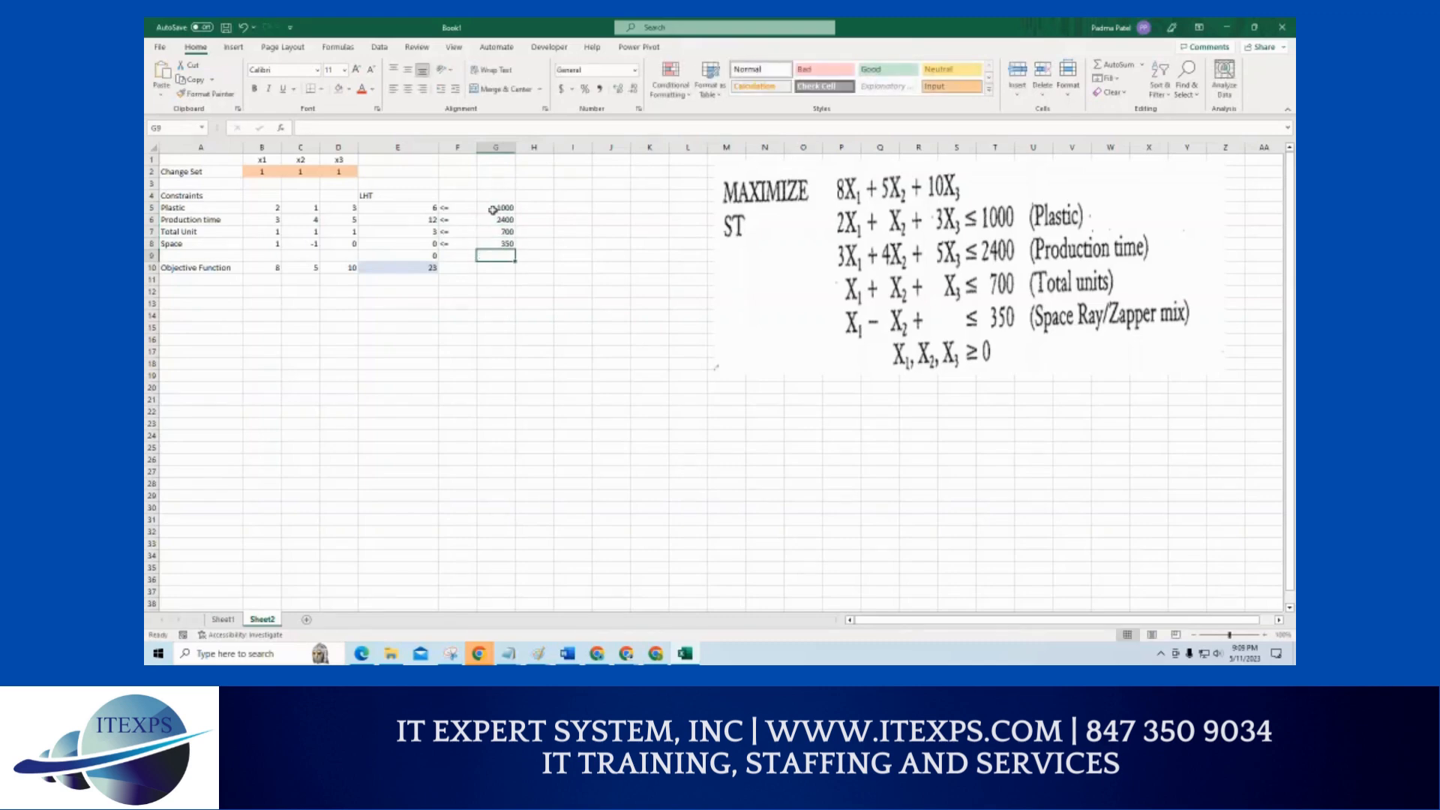
Enter the header RHT in G4 above the right-hand limits.
{"action": "left_click", "coordinate": [492, 195]}
{"action": "type", "text": "RHT"}
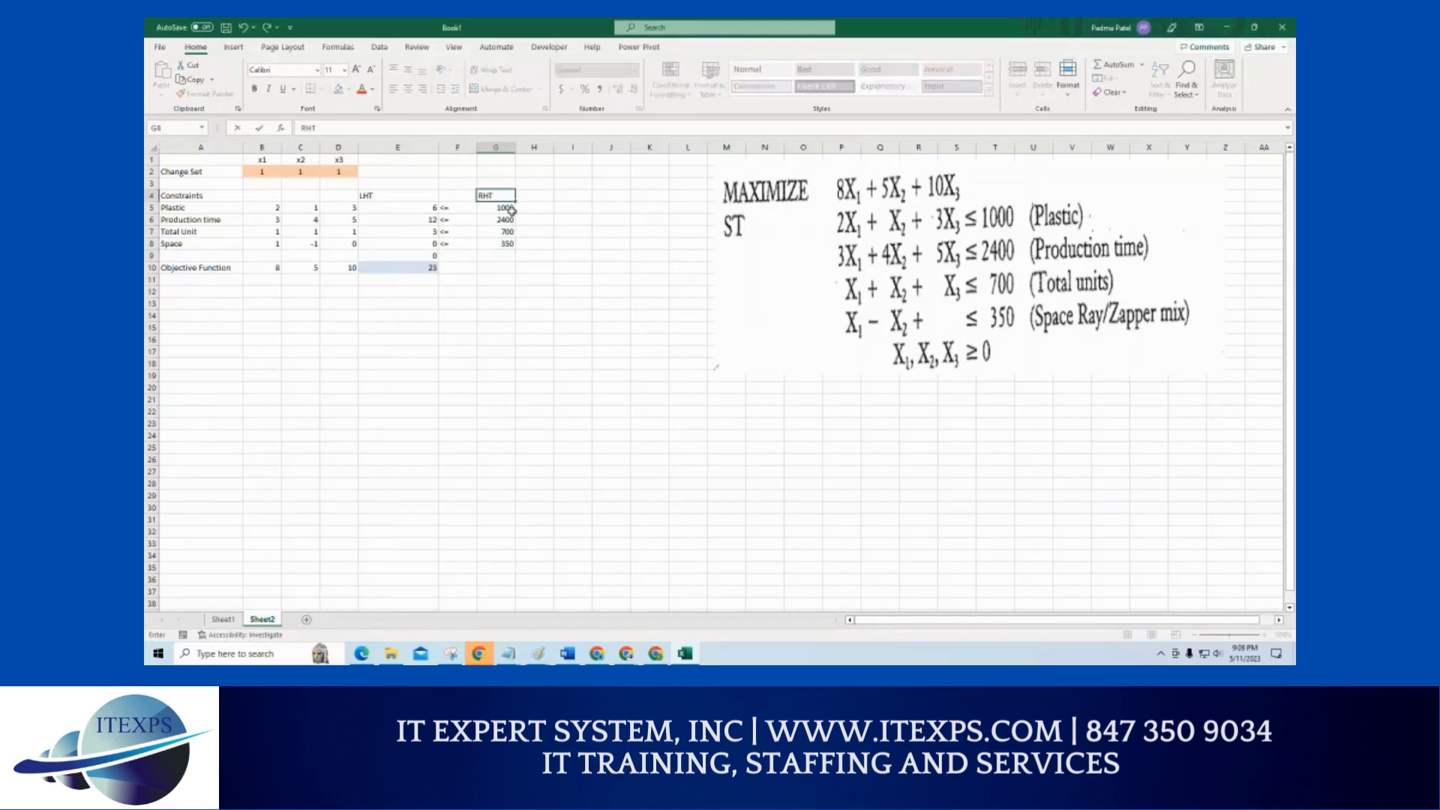
{"action": "key", "text": "Return"}
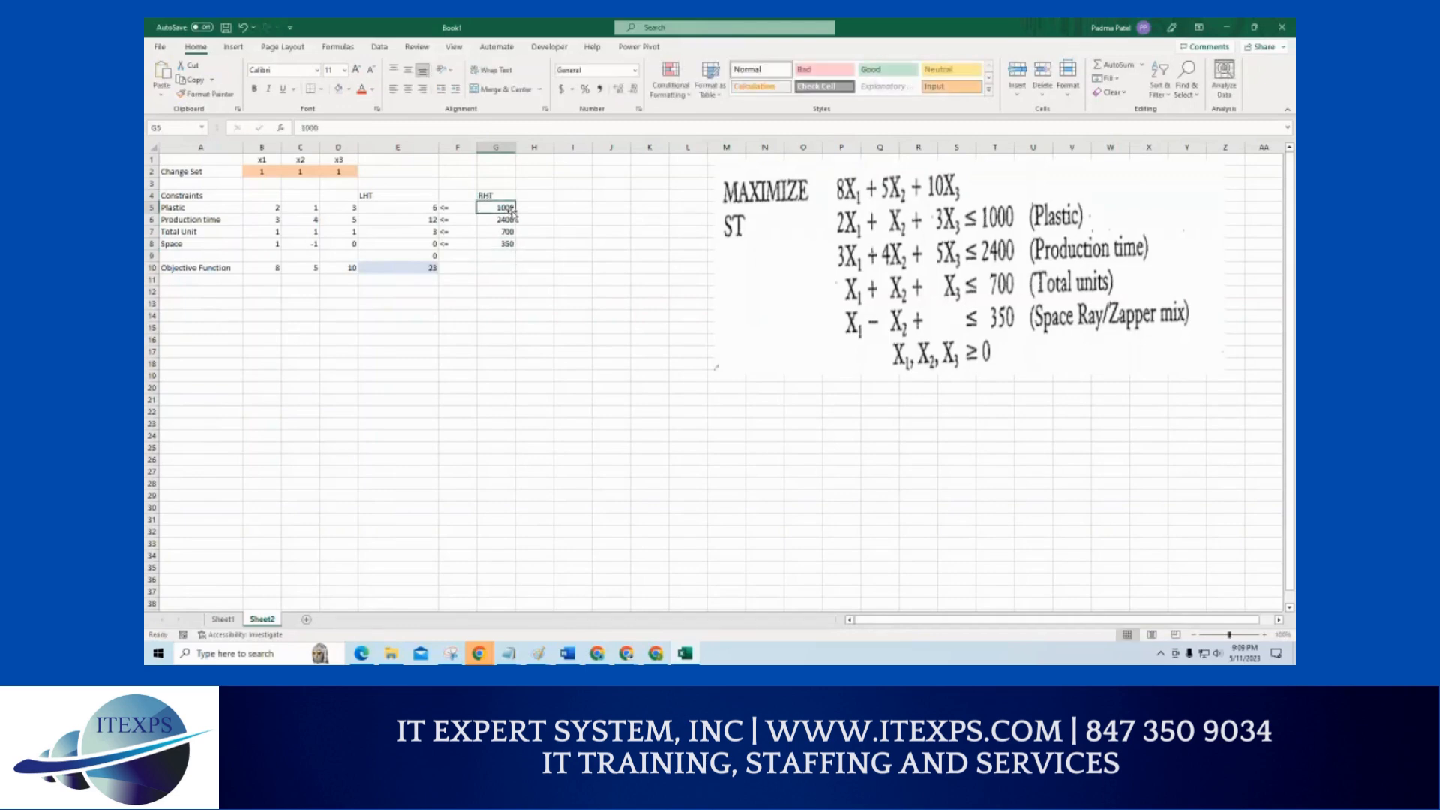
{"action": "left_click", "coordinate": [403, 194]}
{"action": "left_click", "coordinate": [489, 195]}
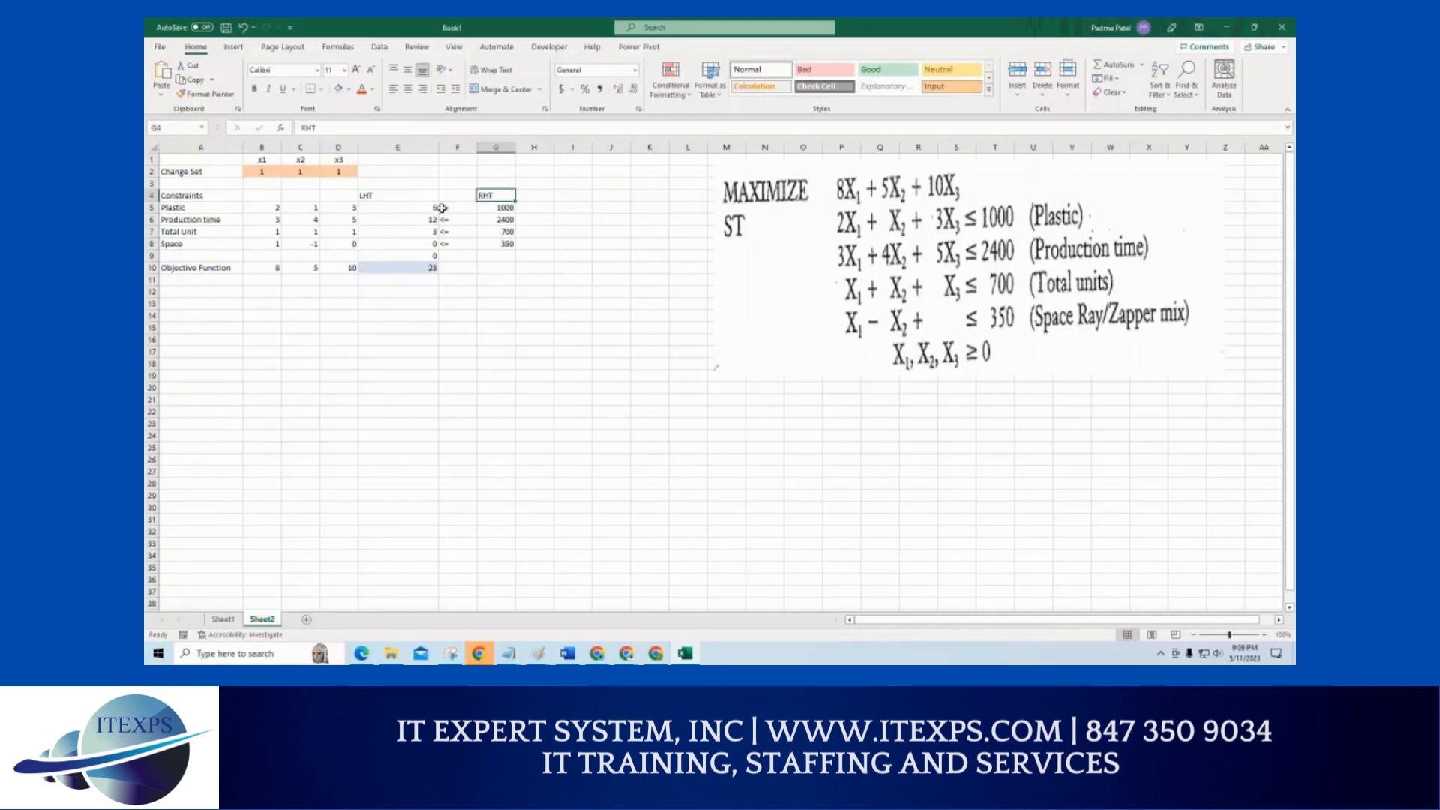
Narrow column F holding the inequality signs.
{"action": "left_click_drag", "start_coordinate": [446, 208], "coordinate": [448, 244]}
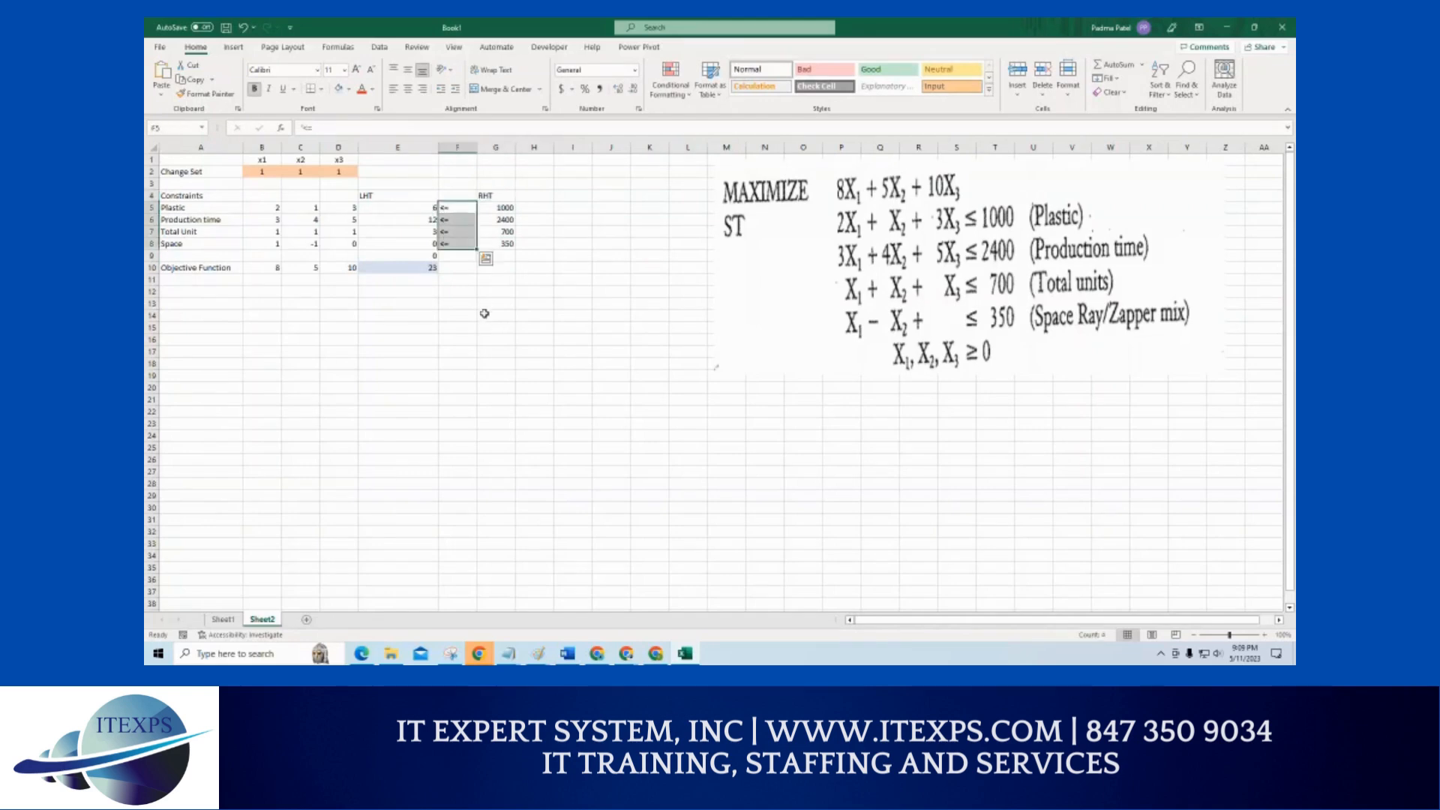
{"action": "left_click", "coordinate": [486, 315]}
{"action": "left_click_drag", "start_coordinate": [397, 196], "coordinate": [513, 245]}
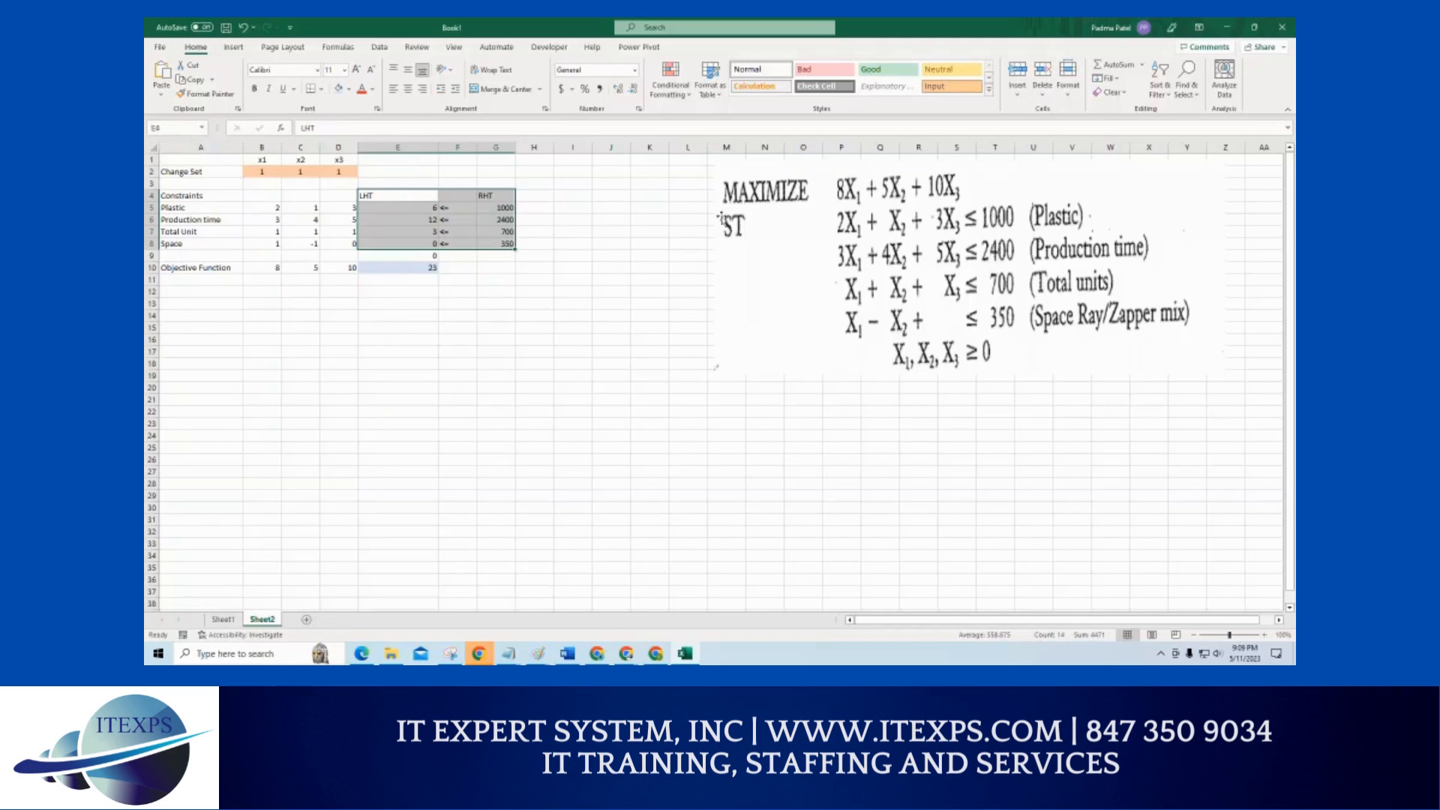
{"action": "left_click_drag", "start_coordinate": [438, 148], "coordinate": [414, 148]}
Make the LHT and RHT headers in row 4 bold.
{"action": "left_click", "coordinate": [389, 196]}
{"action": "left_click_drag", "start_coordinate": [388, 196], "coordinate": [457, 196]}
{"action": "key", "text": "ctrl+b"}
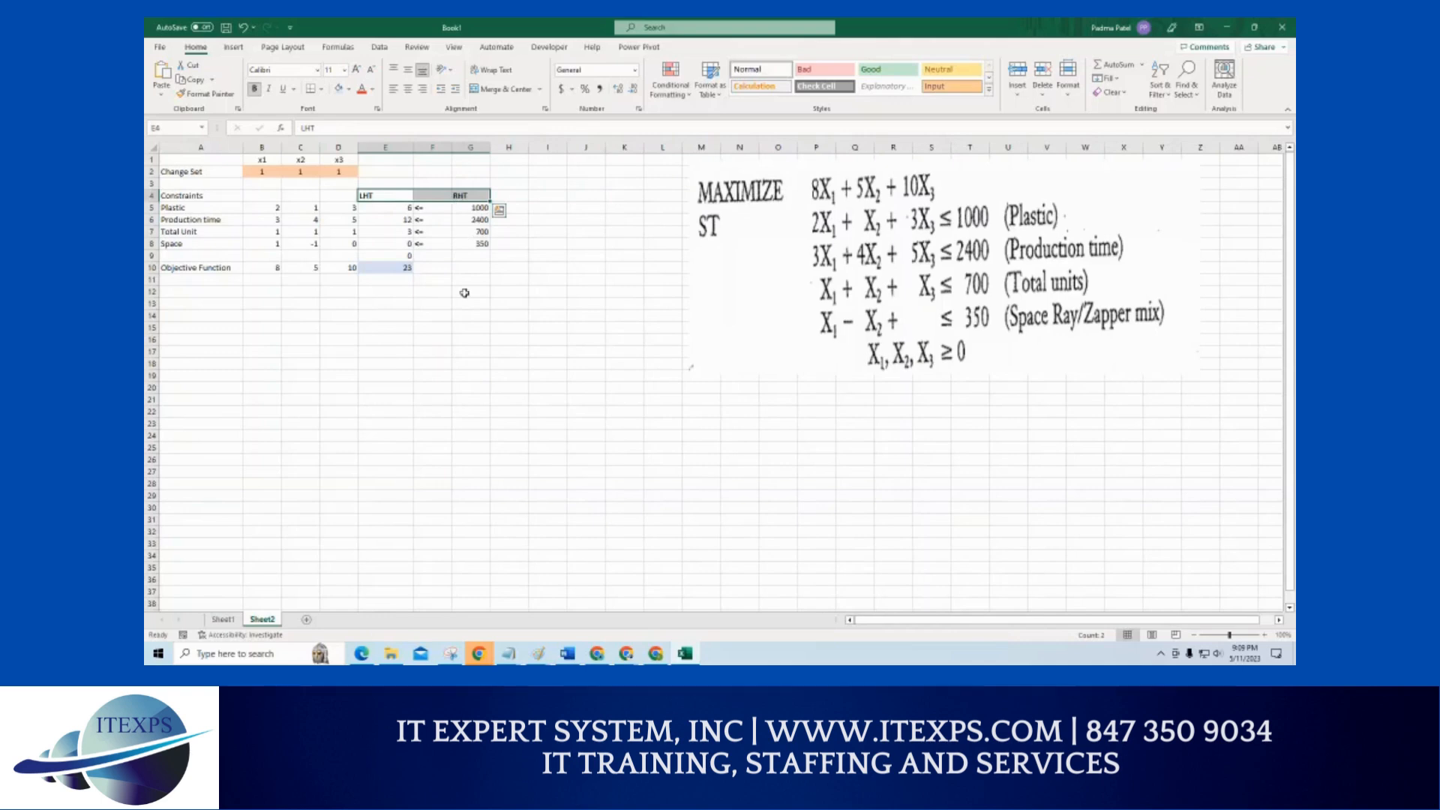
Examine the LHT formulas in column E and the objective function formula in E10.
{"action": "left_click", "coordinate": [464, 294]}
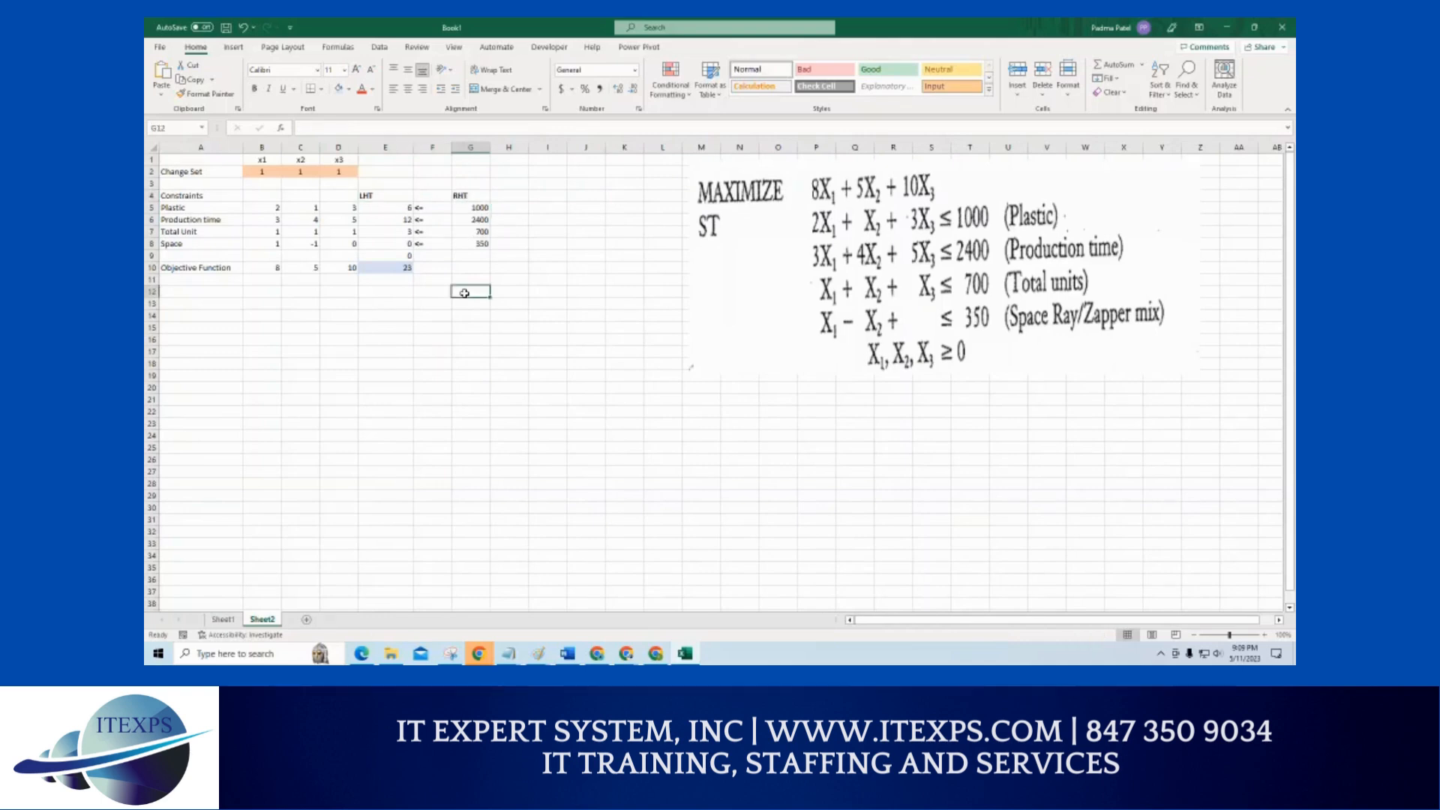
{"action": "left_click", "coordinate": [405, 268]}
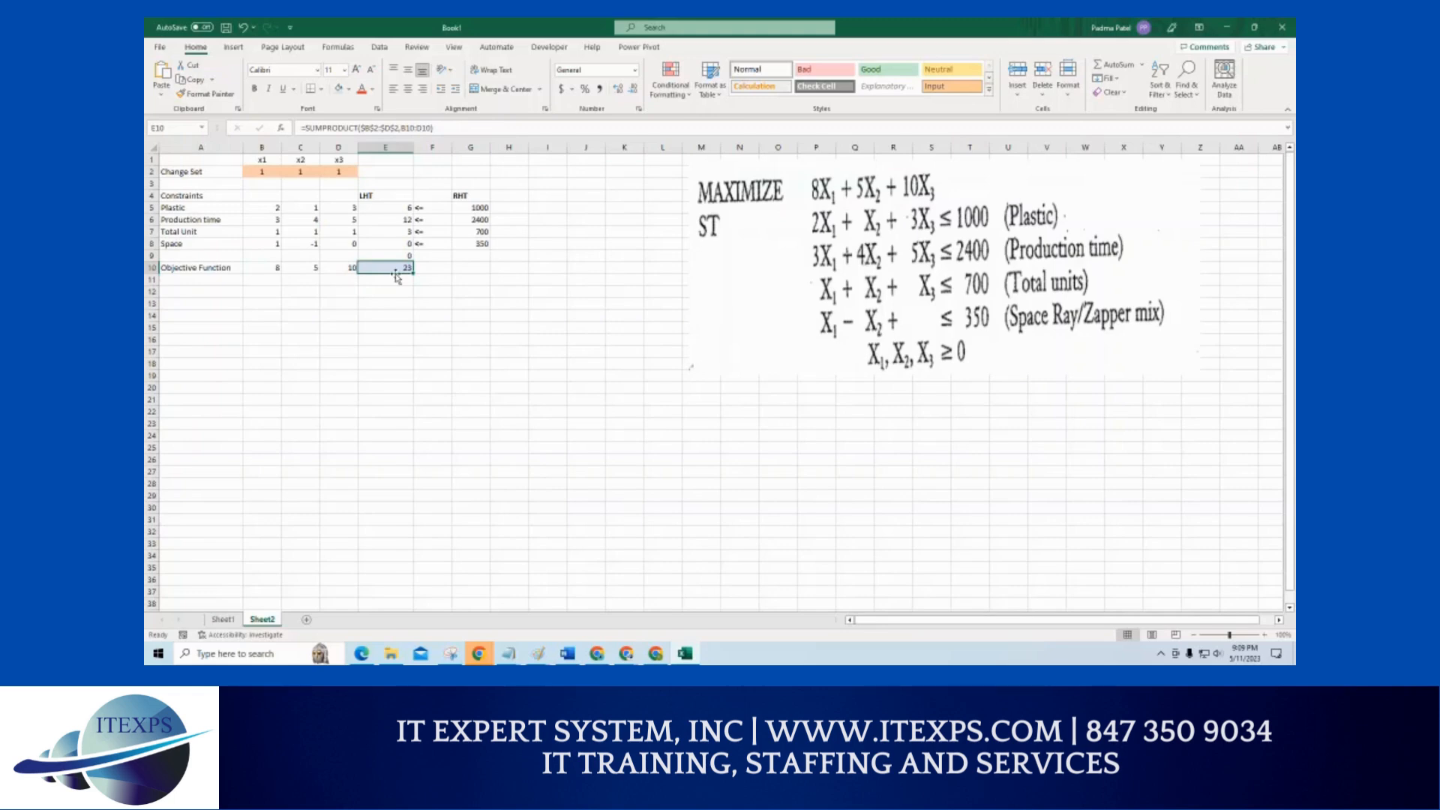
{"action": "left_click", "coordinate": [262, 174]}
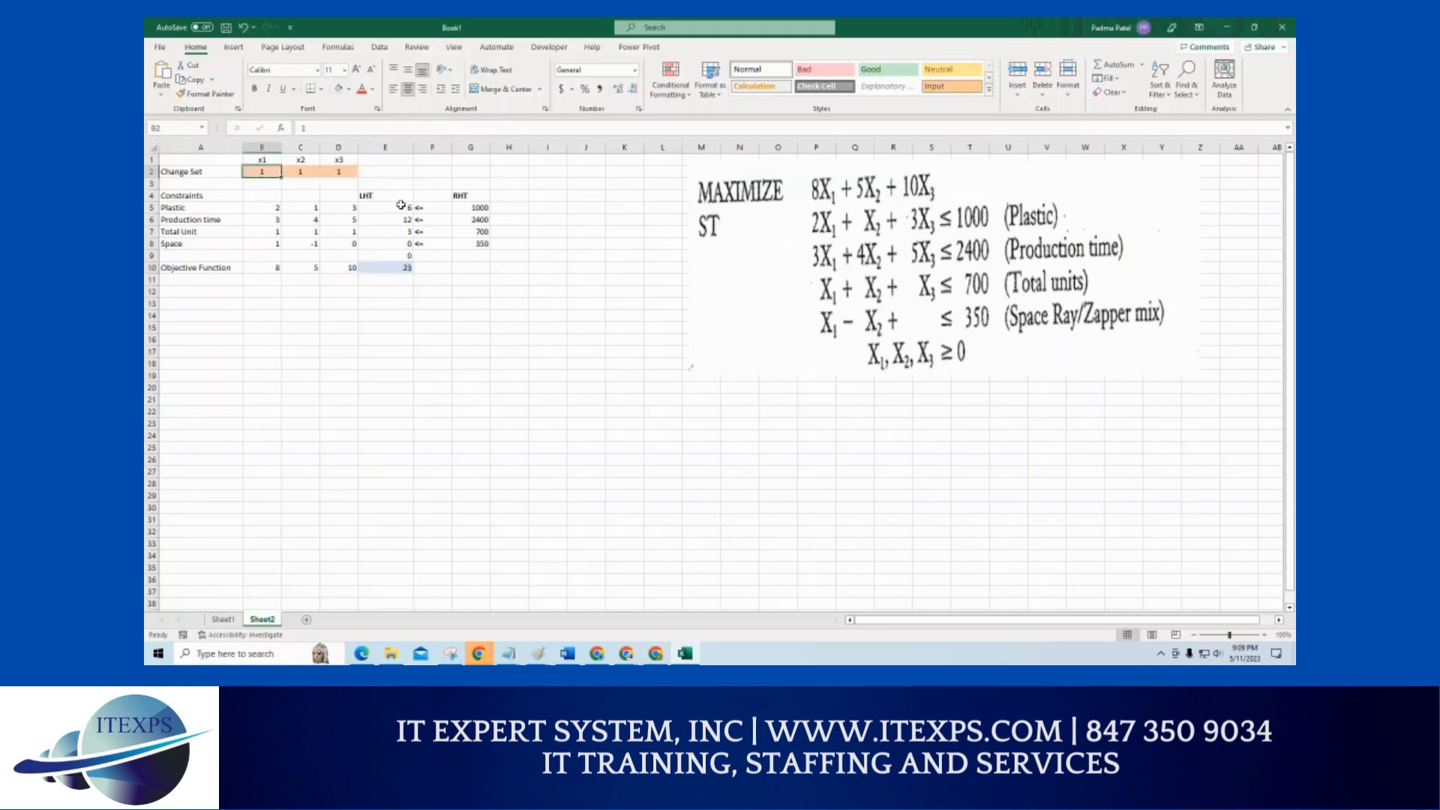
{"action": "left_click_drag", "start_coordinate": [401, 205], "coordinate": [407, 268]}
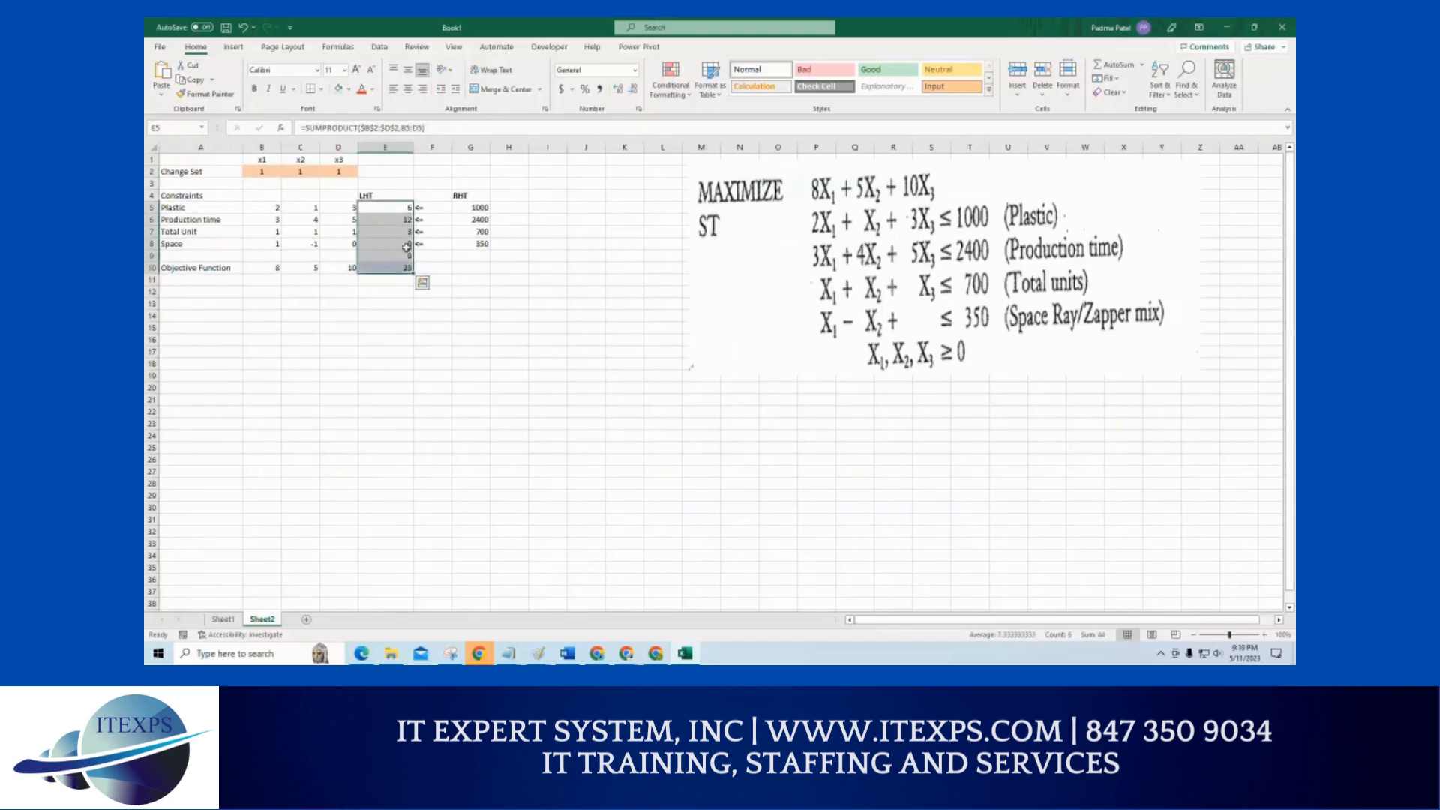
{"action": "left_click", "coordinate": [385, 303]}
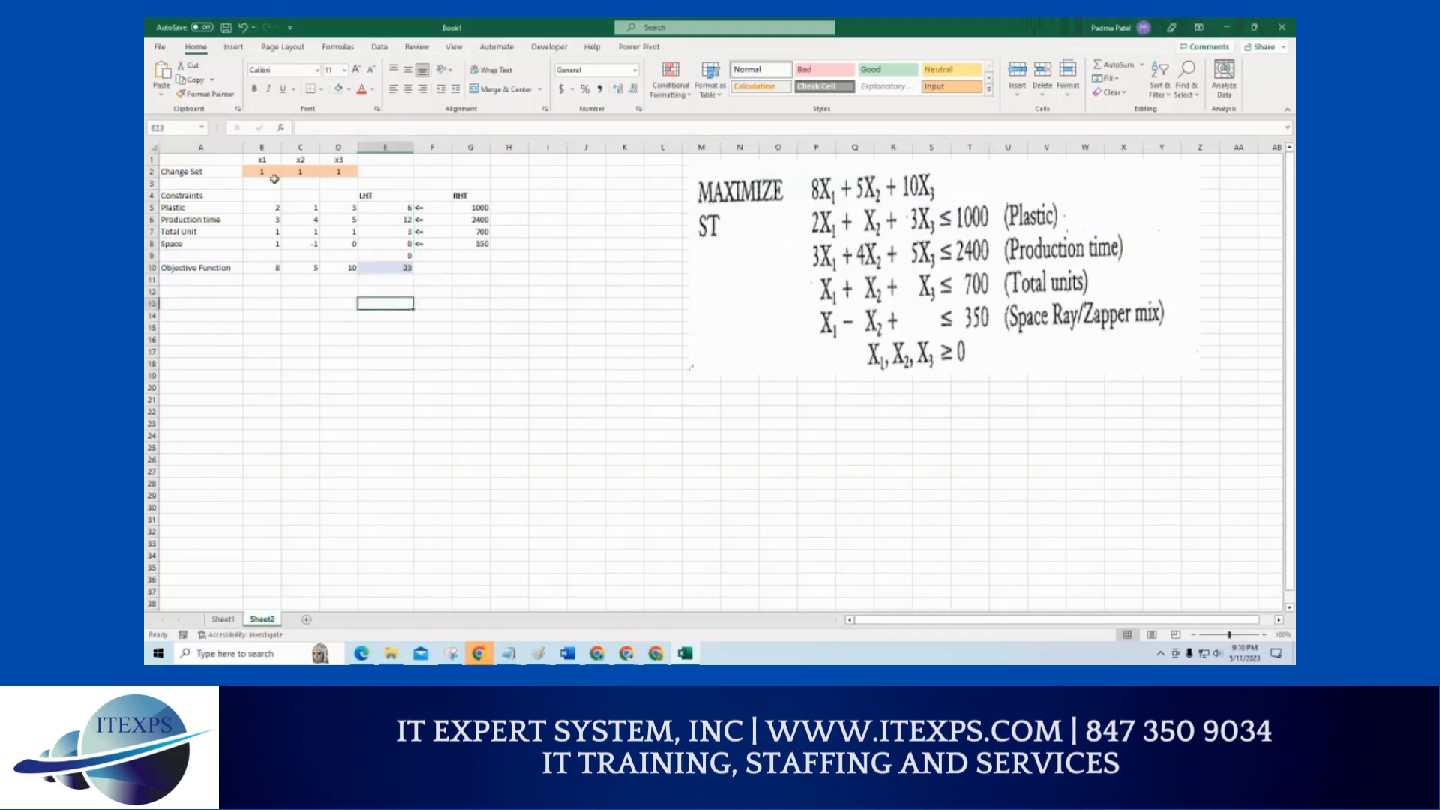
{"action": "left_click_drag", "start_coordinate": [397, 205], "coordinate": [402, 268]}
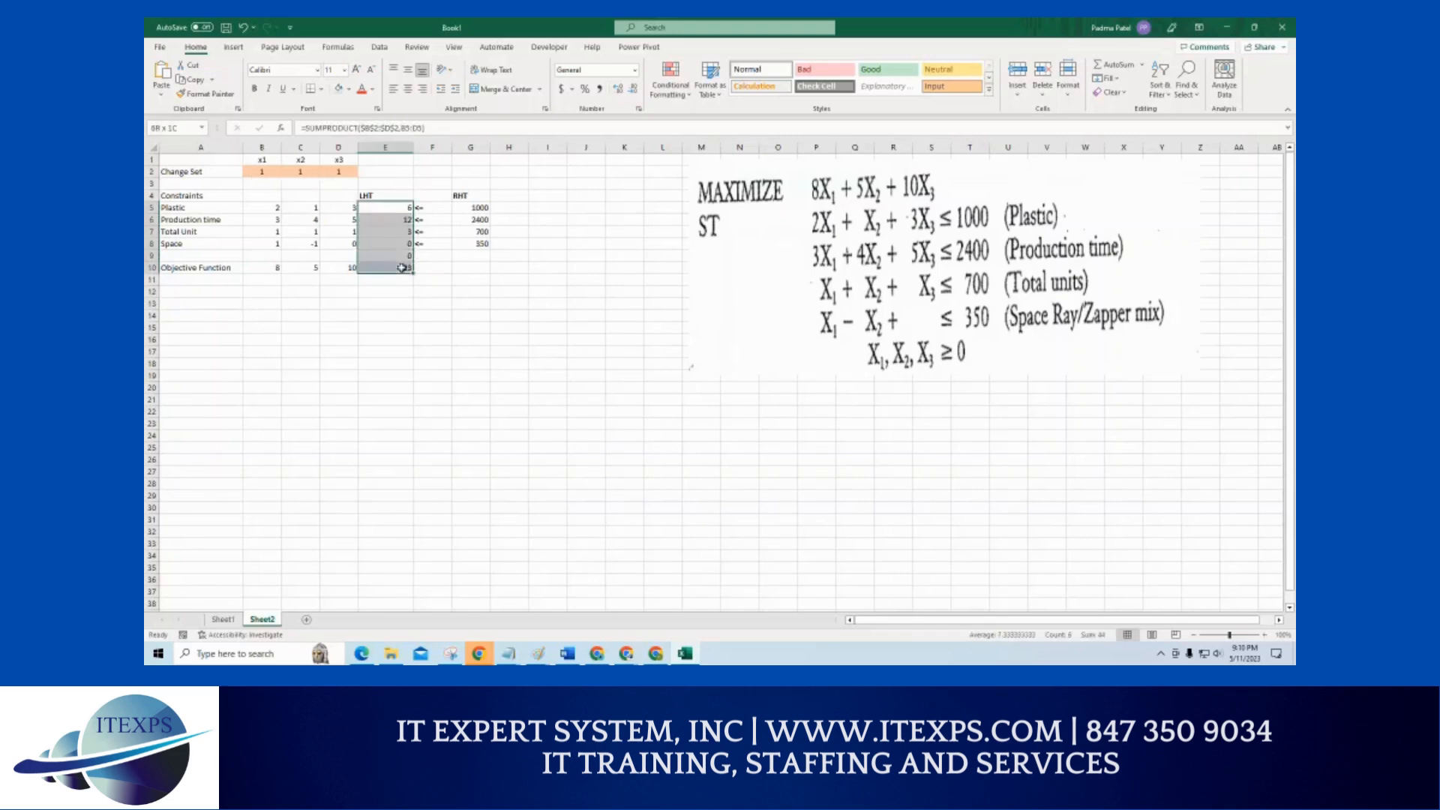
{"action": "left_click", "coordinate": [396, 291]}
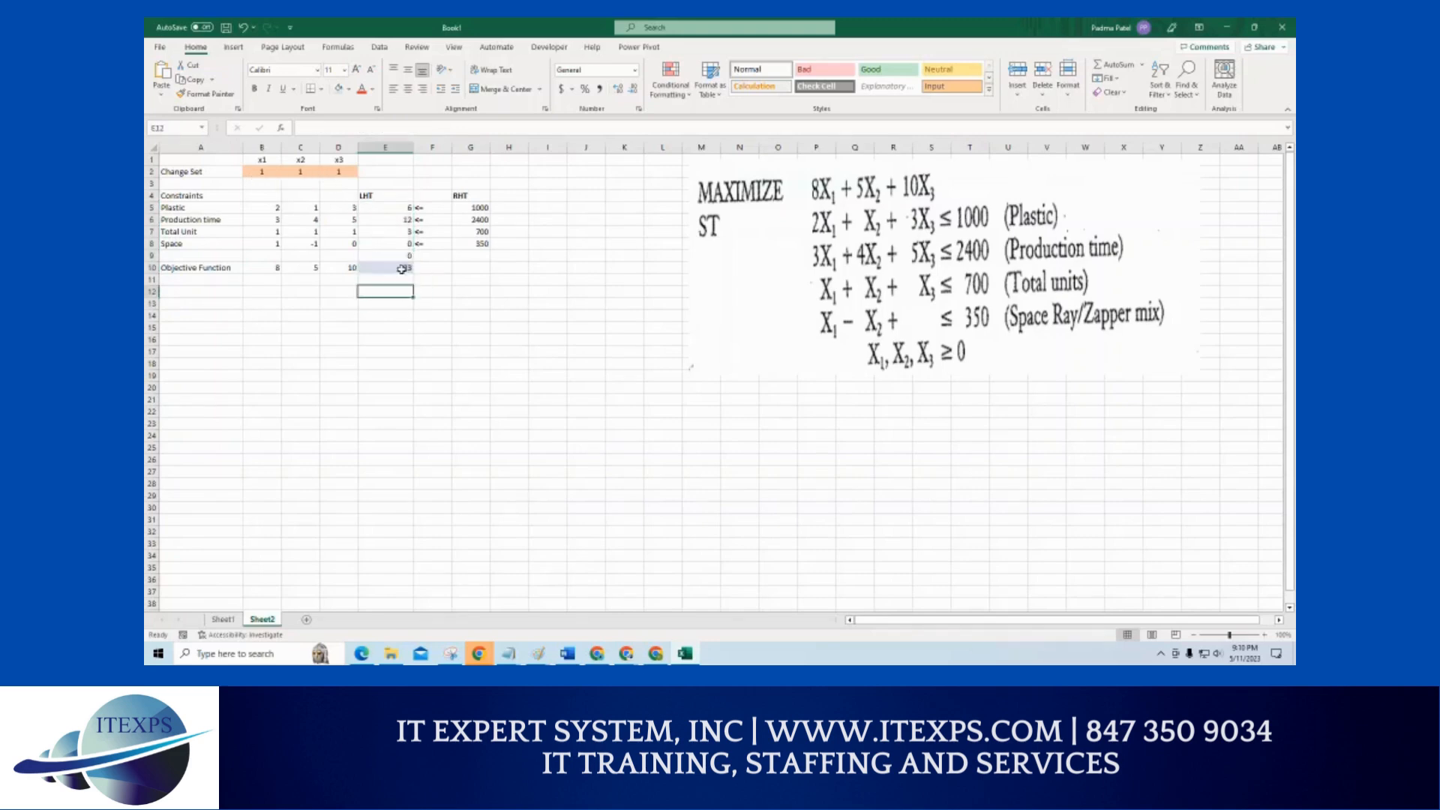
Try setting the change set cells B2 to D2 to 0, then undo the three entries.
{"action": "left_click", "coordinate": [265, 173]}
{"action": "type", "text": "0"}
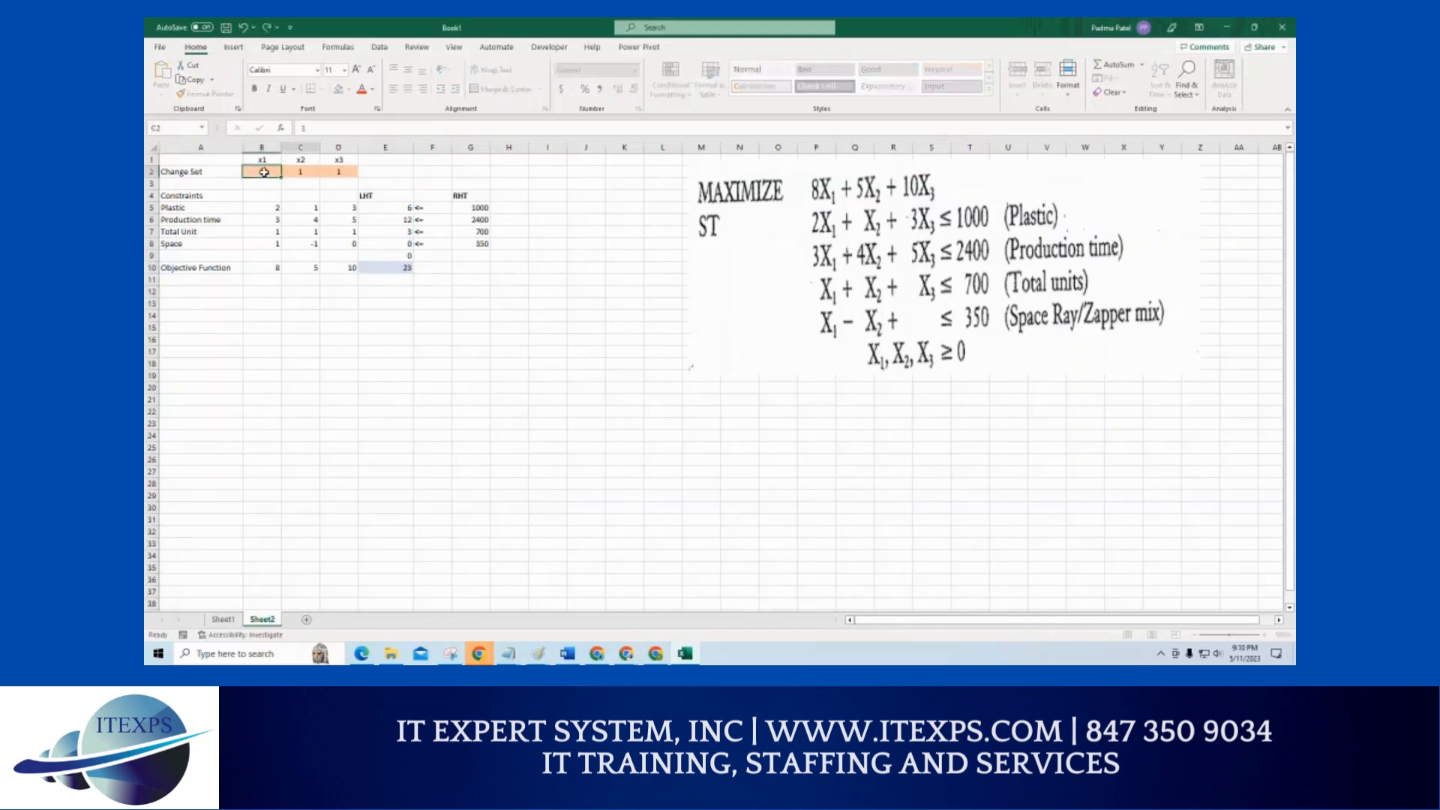
{"action": "key", "text": "Tab"}
{"action": "type", "text": "0"}
{"action": "key", "text": "Tab"}
{"action": "type", "text": "0"}
{"action": "key", "text": "Tab"}
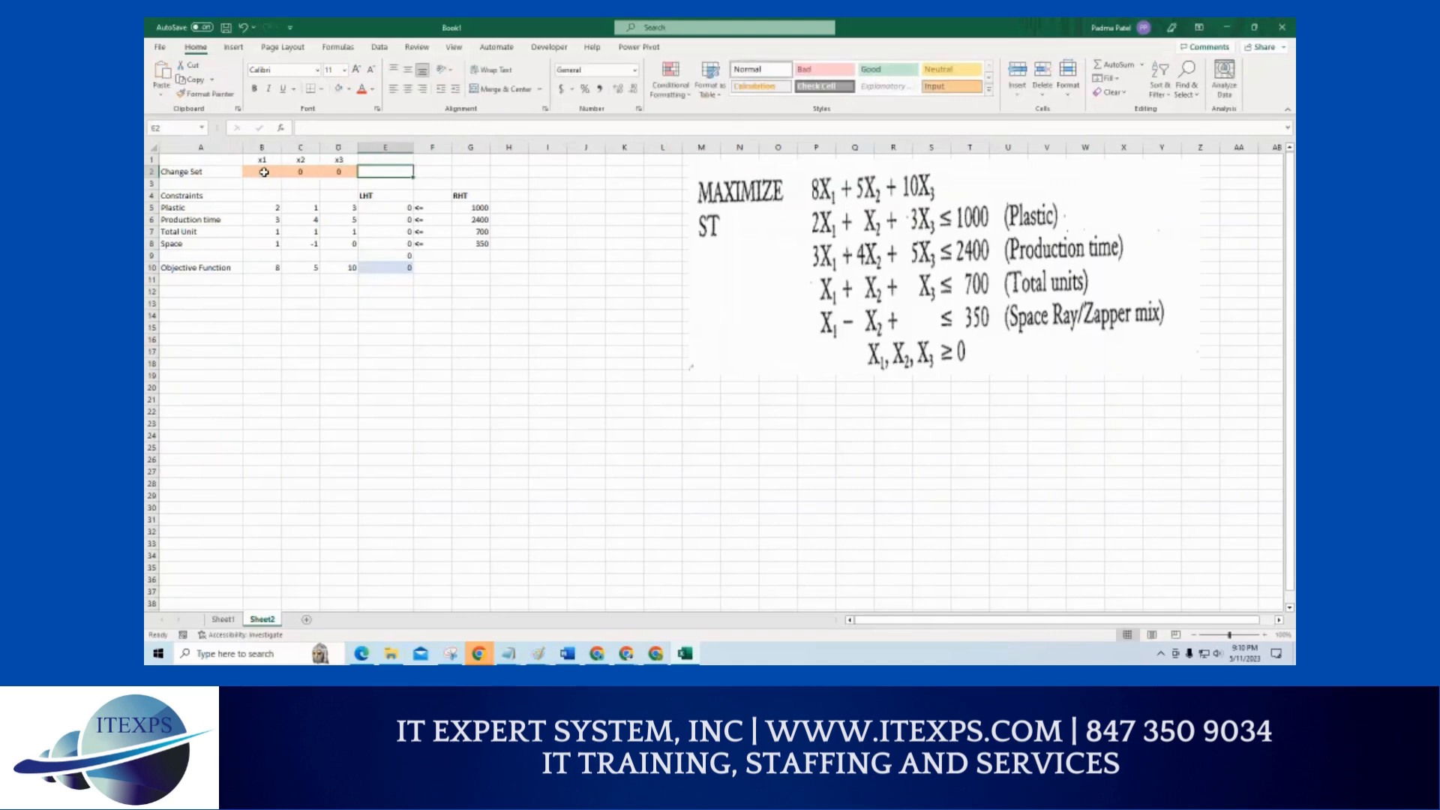
{"action": "key", "text": "ctrl+z"}
{"action": "key", "text": "ctrl+z"}
{"action": "key", "text": "ctrl+z"}
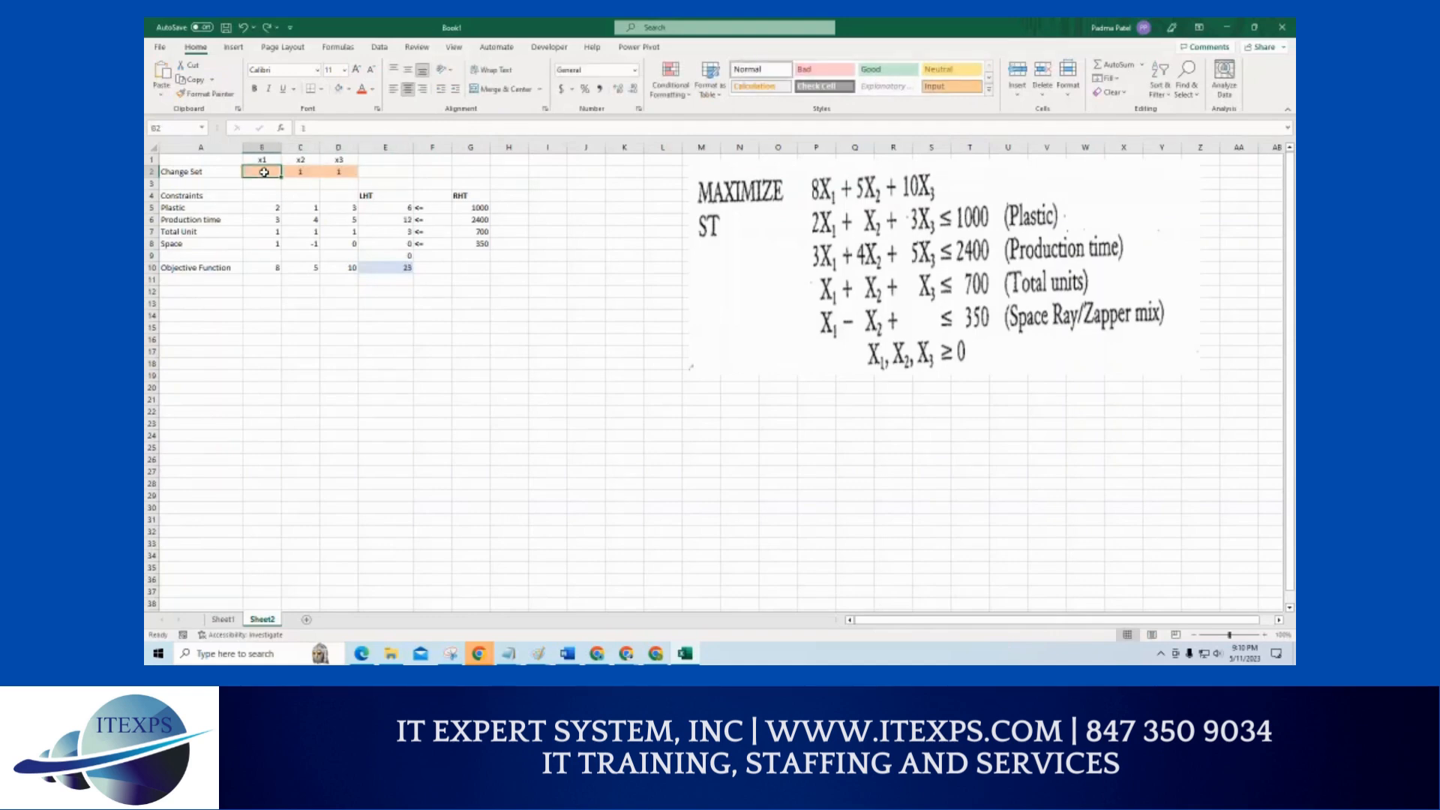
Review the change set cells, the constraint coefficients and the objective function cell E10.
{"action": "key", "text": "Down"}
{"action": "key", "text": "Down"}
{"action": "key", "text": "Down"}
{"action": "key", "text": "Up"}
{"action": "key", "text": "Up"}
{"action": "key", "text": "Up"}
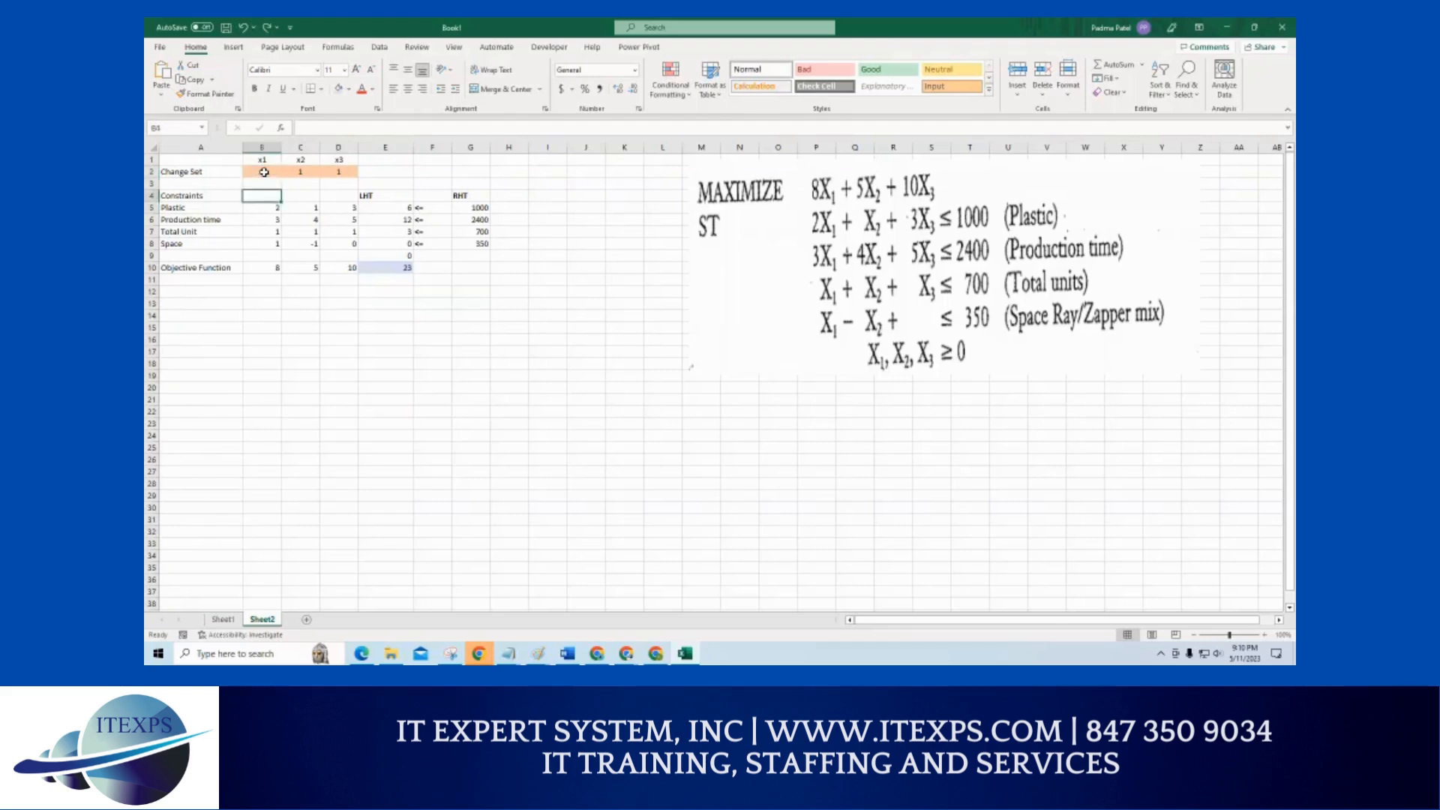
{"action": "key", "text": "shift+Right"}
{"action": "key", "text": "shift+Right"}
{"action": "key", "text": "shift+Right"}
{"action": "key", "text": "shift+Left"}
{"action": "key", "text": "shift+Left"}
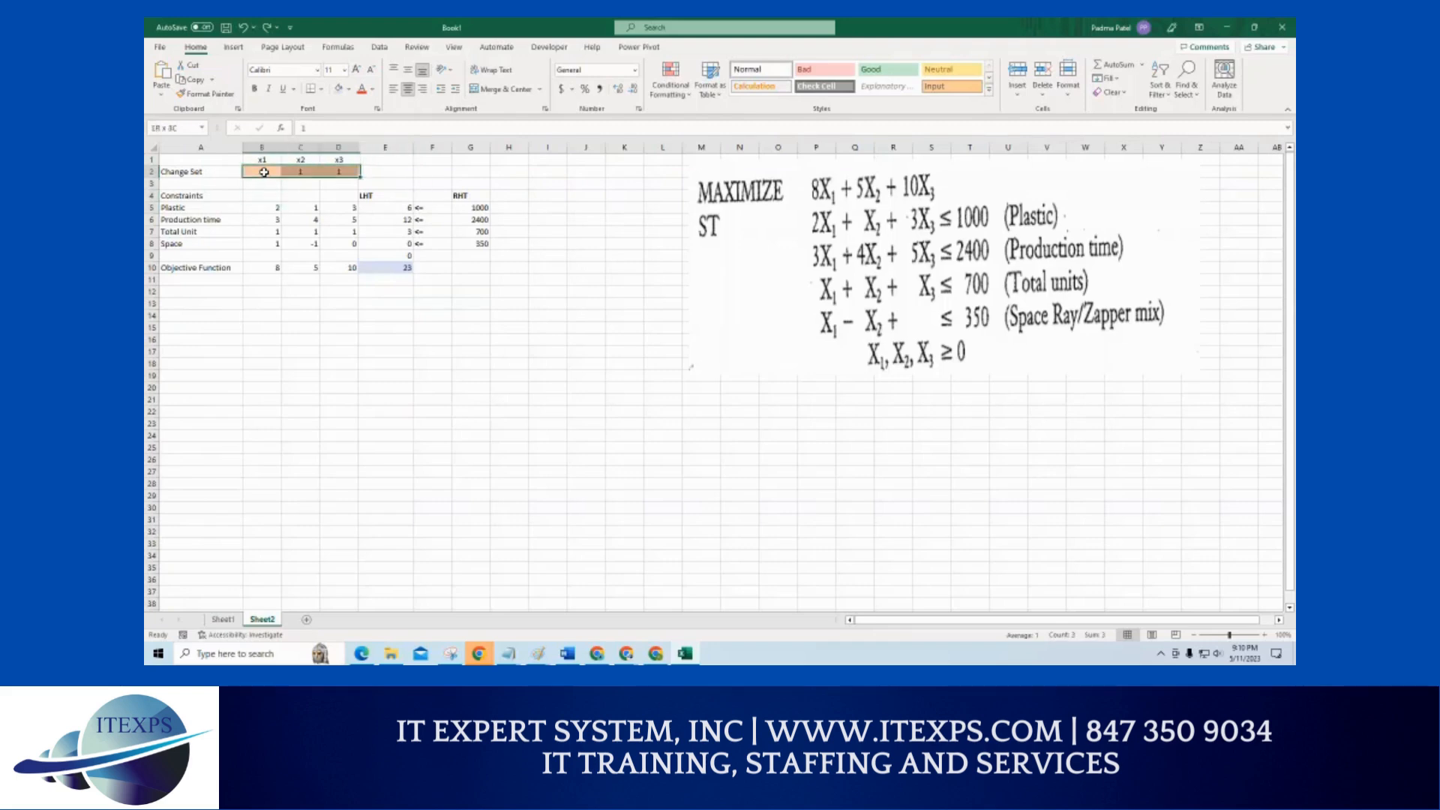
{"action": "key", "text": "shift+Right"}
{"action": "key", "text": "Down"}
{"action": "key", "text": "Down"}
{"action": "key", "text": "Down"}
{"action": "key", "text": "Down"}
{"action": "key", "text": "Down"}
{"action": "key", "text": "Down"}
{"action": "key", "text": "Down"}
{"action": "key", "text": "Down"}
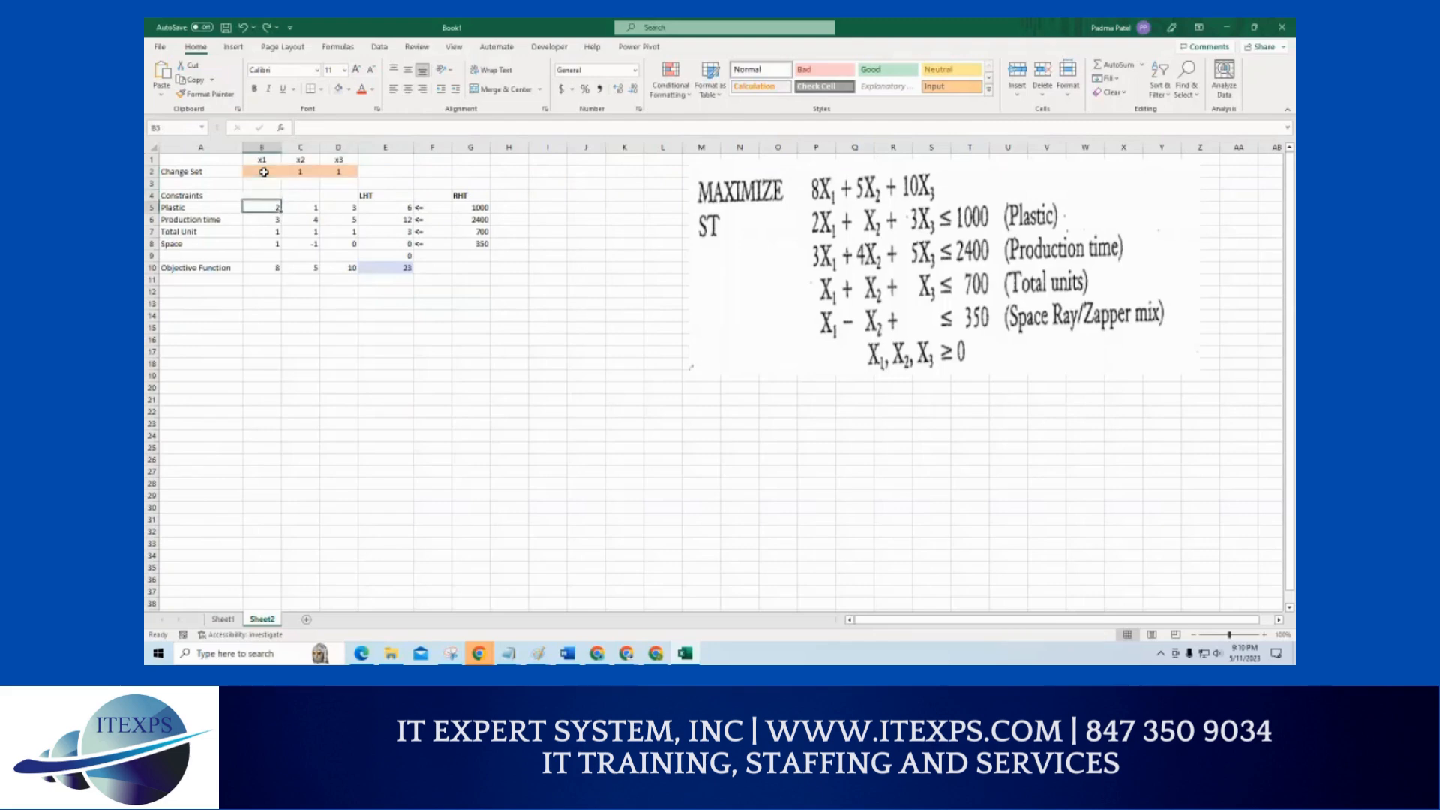
{"action": "key", "text": "Right"}
{"action": "key", "text": "Right"}
{"action": "key", "text": "Right"}
{"action": "key", "text": "Right"}
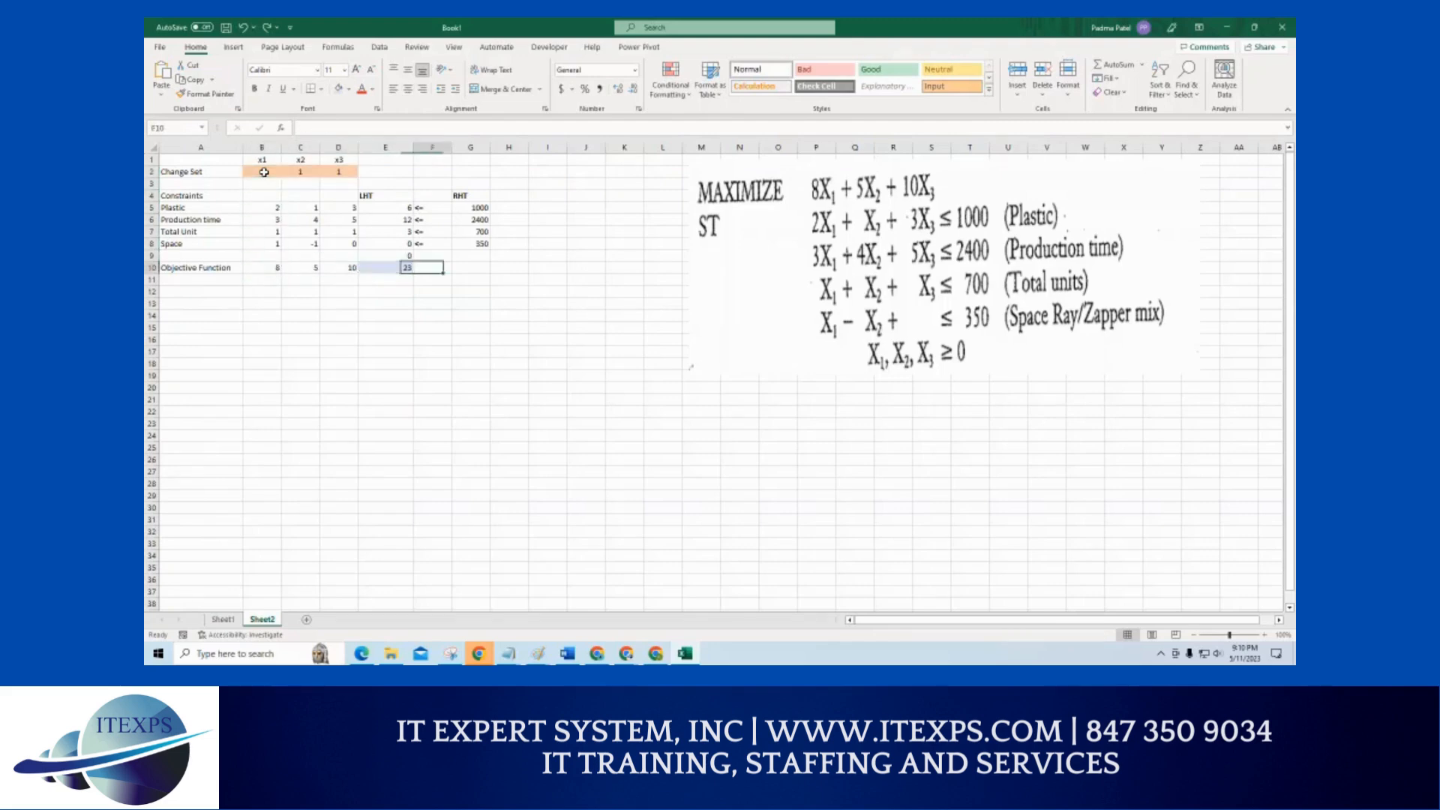
{"action": "key", "text": "Left"}
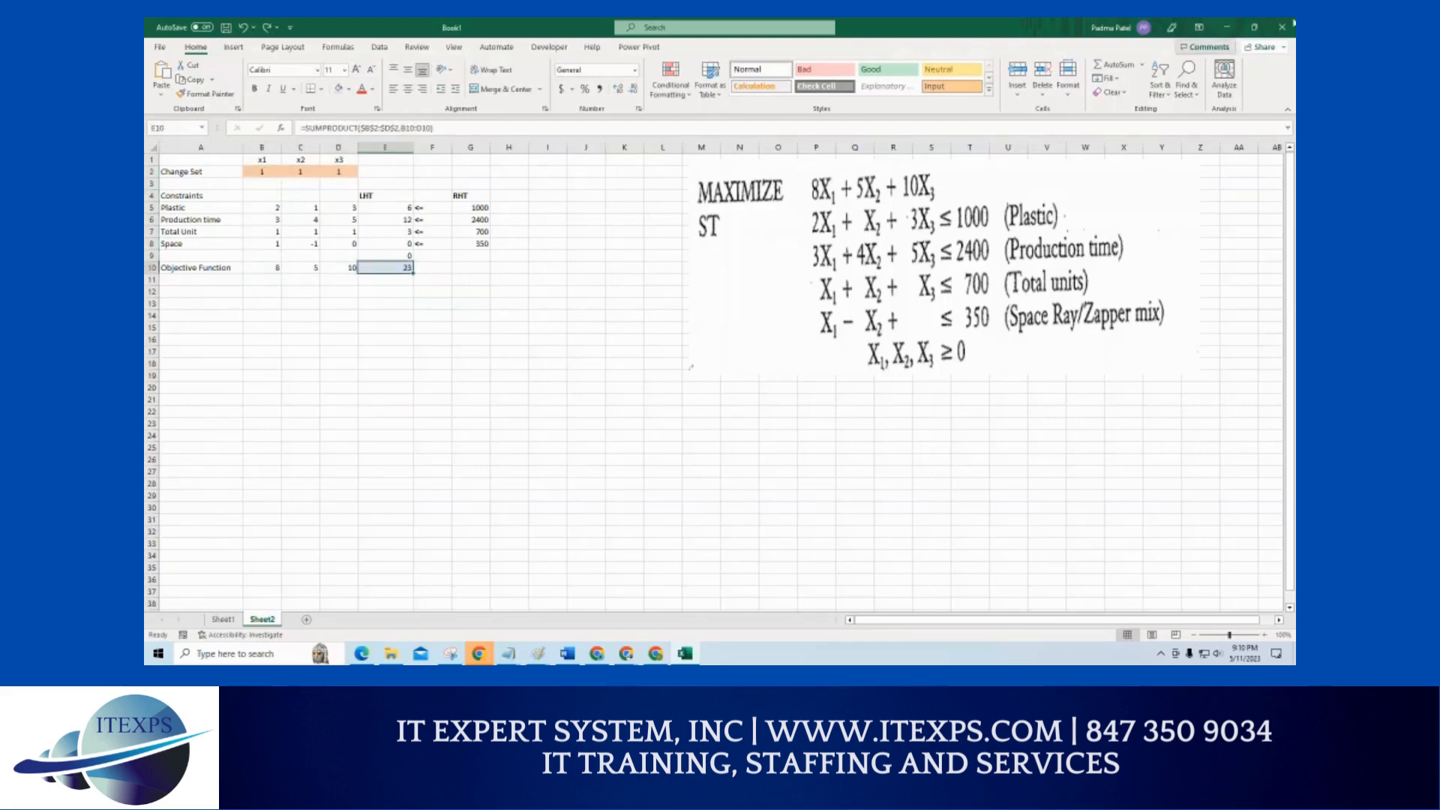
{"action": "left_click", "coordinate": [379, 47]}
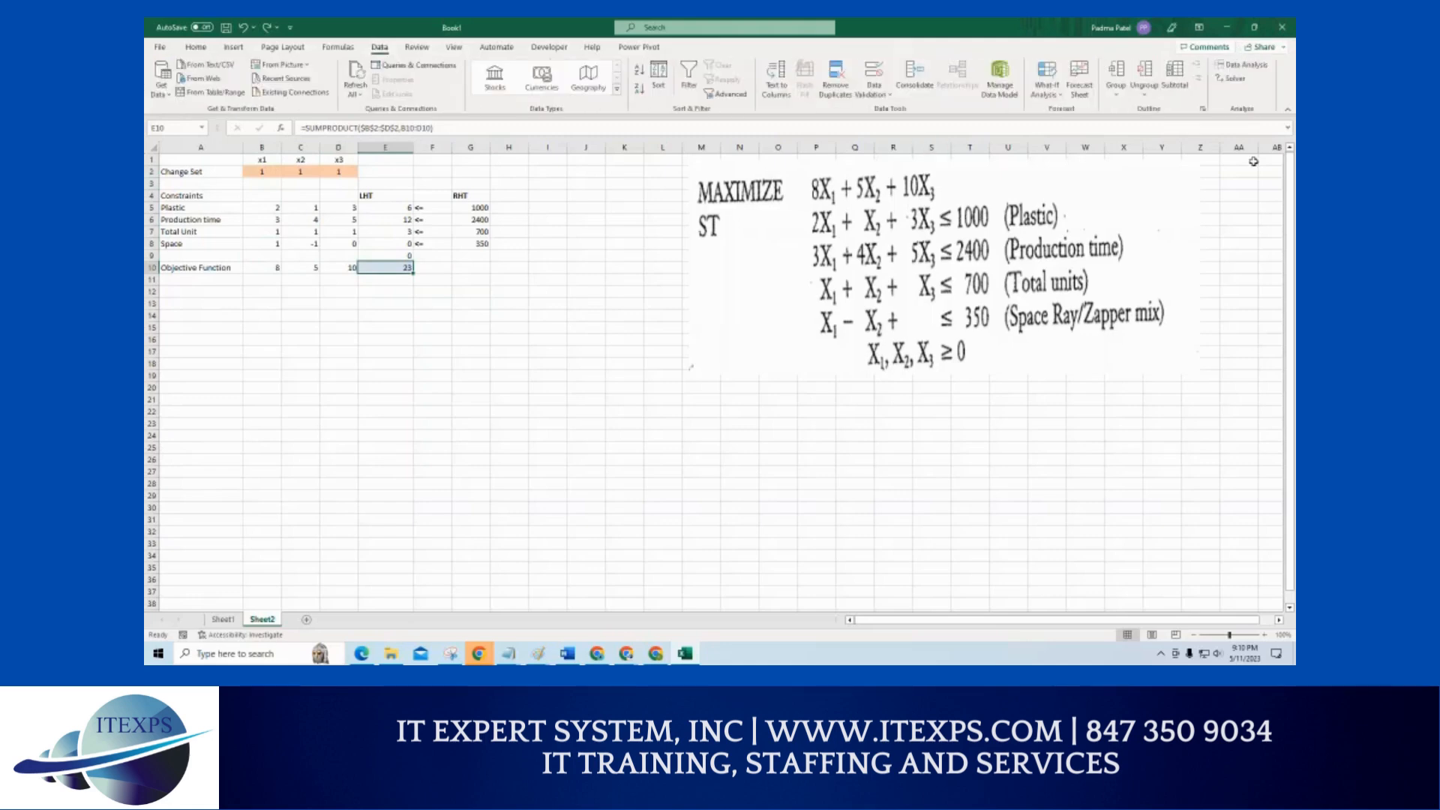
{"action": "left_click", "coordinate": [1230, 78]}
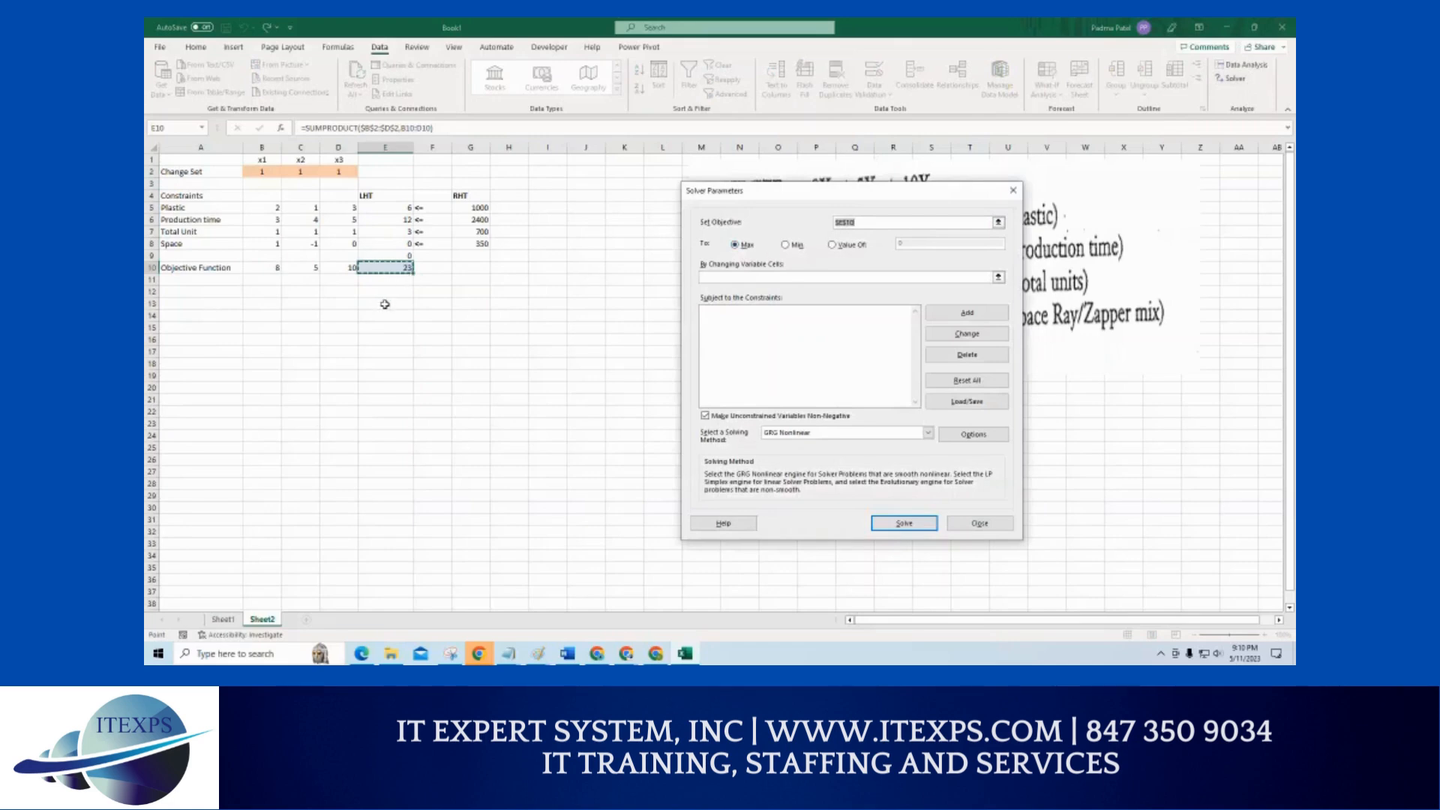
{"action": "key", "text": "ctrl+1"}
{"action": "scroll", "coordinate": [385, 304], "scroll_direction": "down", "scroll_amount": 6}
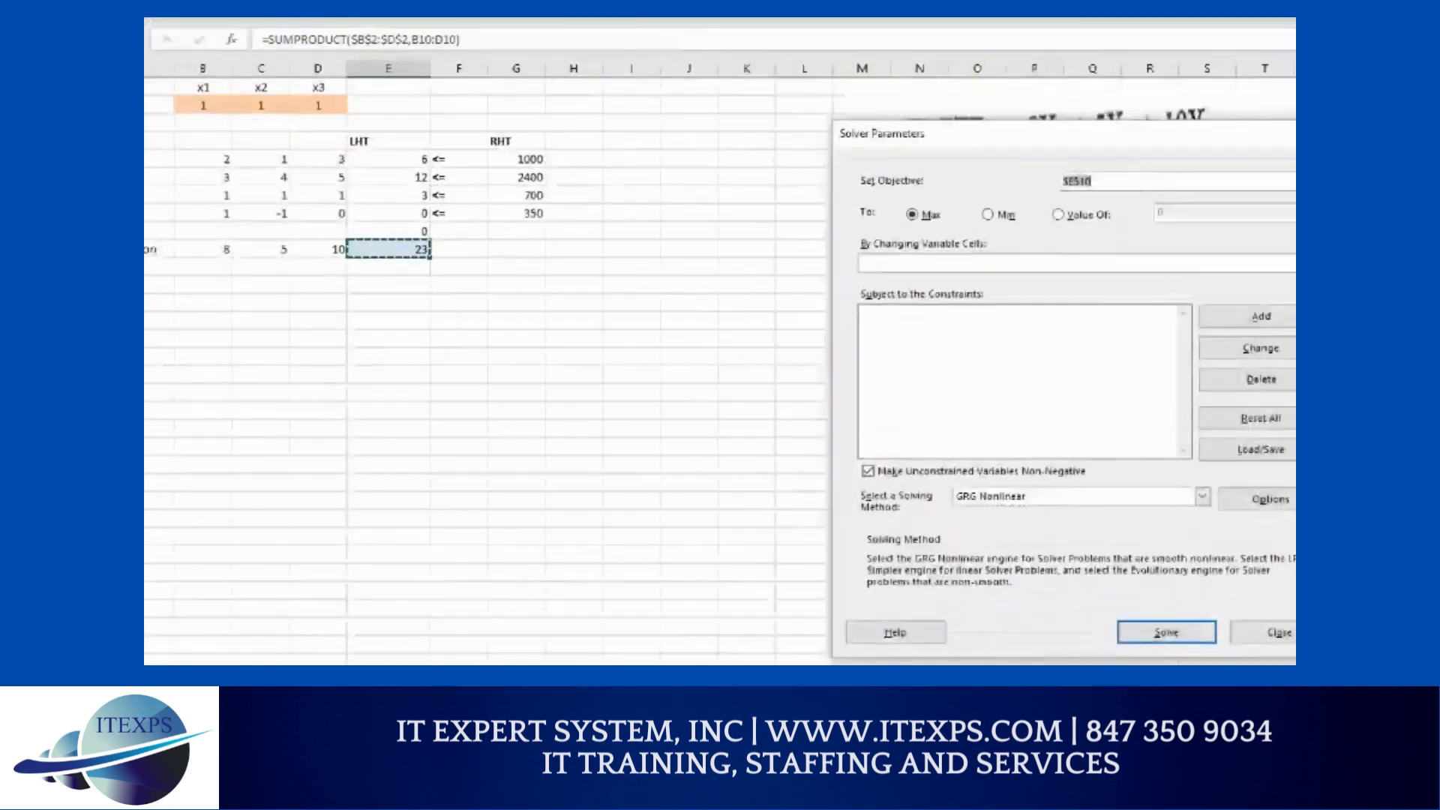
{"action": "mouse_move", "coordinate": [397, 274]}
{"action": "left_mouse_down"}
{"action": "mouse_move", "coordinate": [775, 186]}
{"action": "mouse_move", "coordinate": [913, 203]}
{"action": "left_mouse_up"}
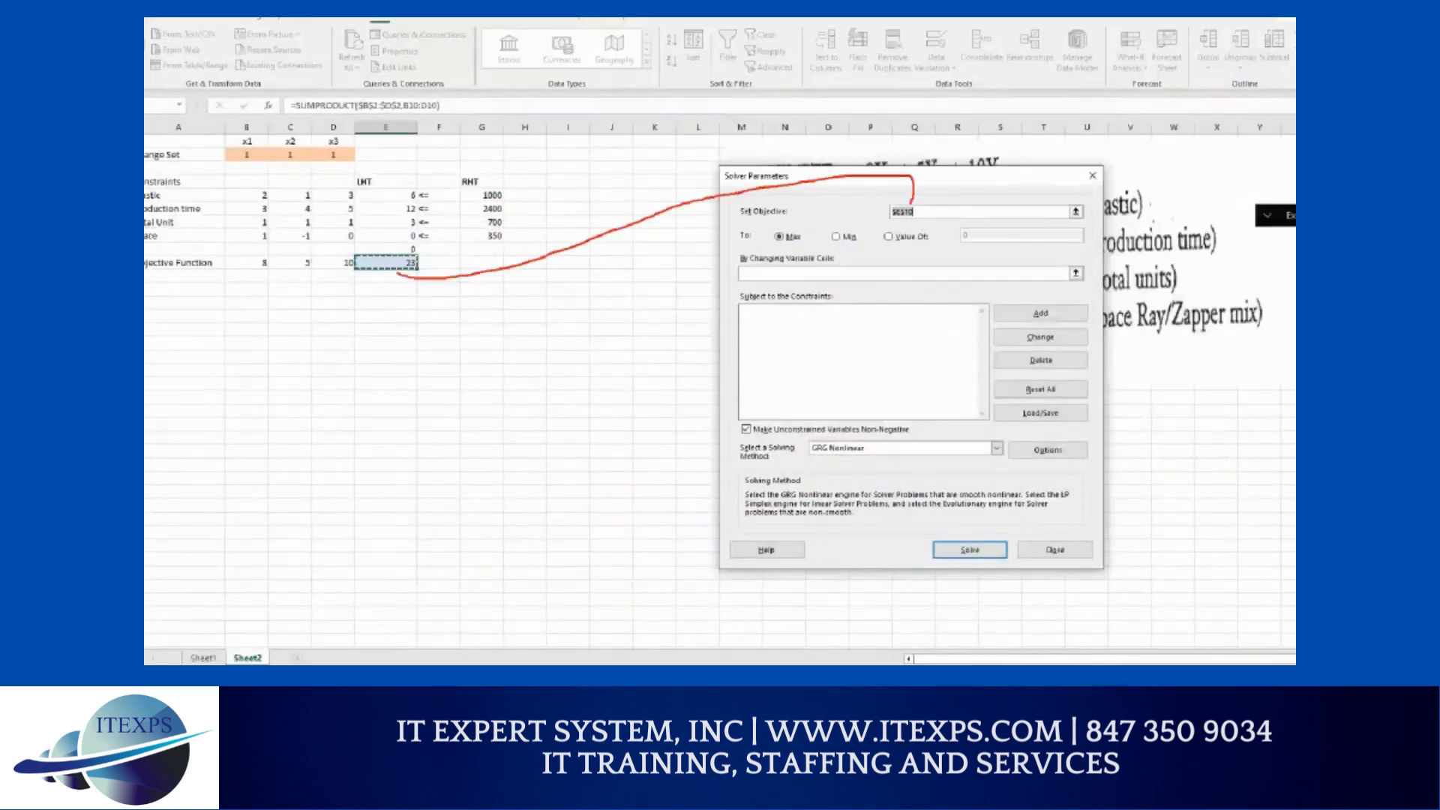
{"action": "mouse_move", "coordinate": [789, 217]}
{"action": "left_mouse_down"}
{"action": "mouse_move", "coordinate": [818, 233]}
{"action": "mouse_move", "coordinate": [777, 227]}
{"action": "mouse_move", "coordinate": [809, 225]}
{"action": "left_mouse_up"}
{"action": "left_click_drag", "start_coordinate": [828, 216], "coordinate": [859, 214]}
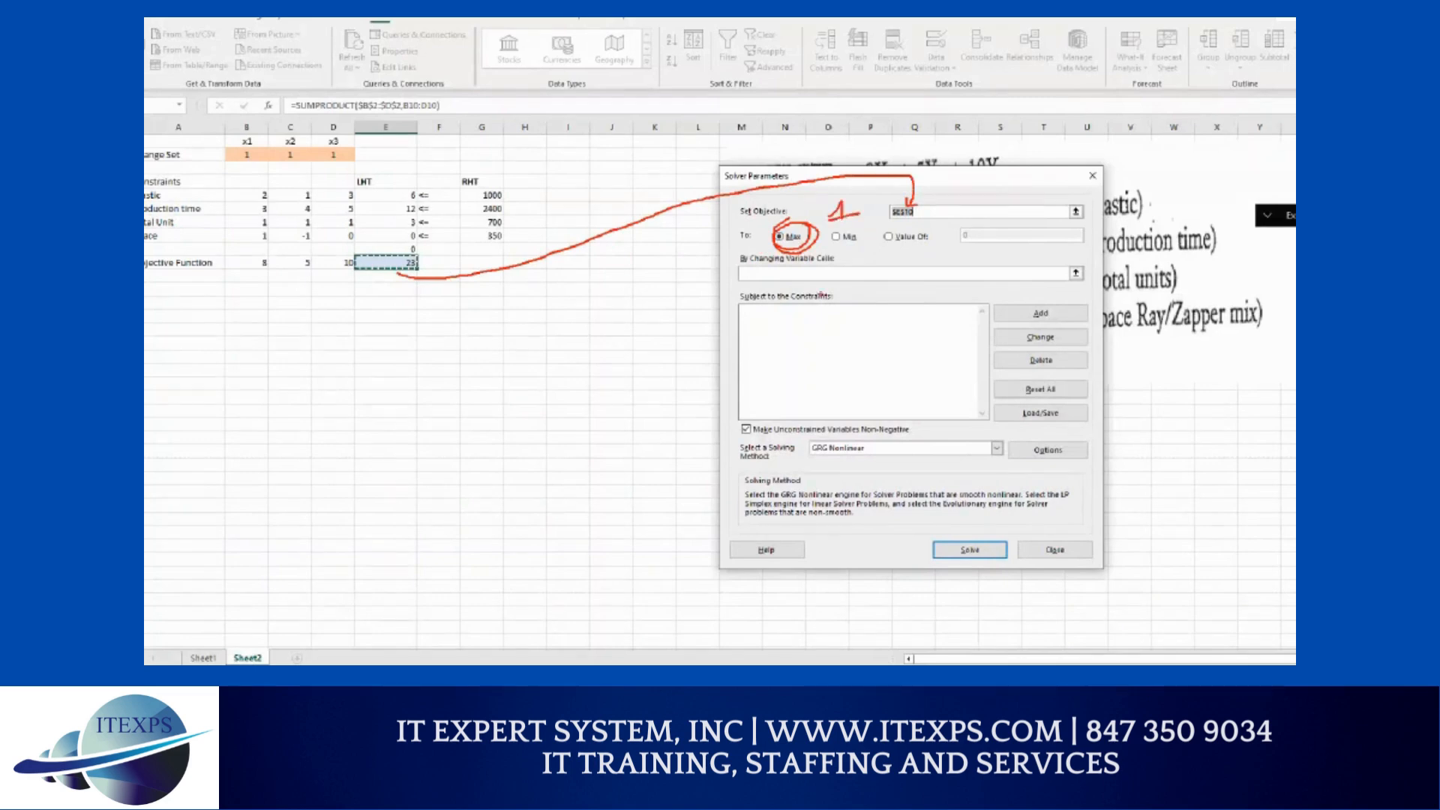
{"action": "mouse_move", "coordinate": [739, 266]}
{"action": "left_mouse_down"}
{"action": "mouse_move", "coordinate": [701, 337]}
{"action": "mouse_move", "coordinate": [276, 248]}
{"action": "mouse_move", "coordinate": [256, 161]}
{"action": "mouse_move", "coordinate": [374, 161]}
{"action": "left_mouse_up"}
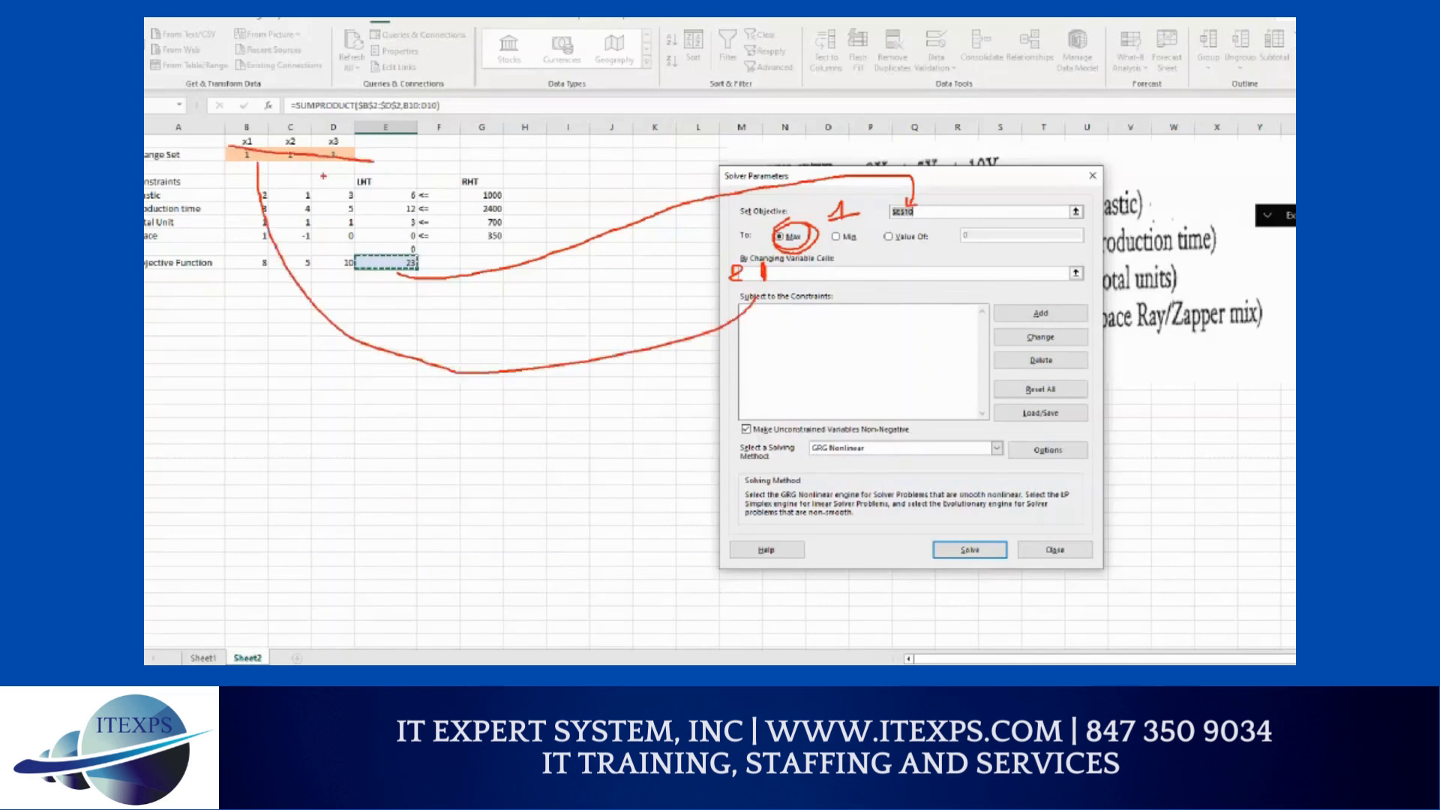
{"action": "mouse_move", "coordinate": [218, 153]}
{"action": "left_mouse_down"}
{"action": "mouse_move", "coordinate": [350, 141]}
{"action": "mouse_move", "coordinate": [259, 165]}
{"action": "mouse_move", "coordinate": [225, 141]}
{"action": "mouse_move", "coordinate": [290, 142]}
{"action": "left_mouse_up"}
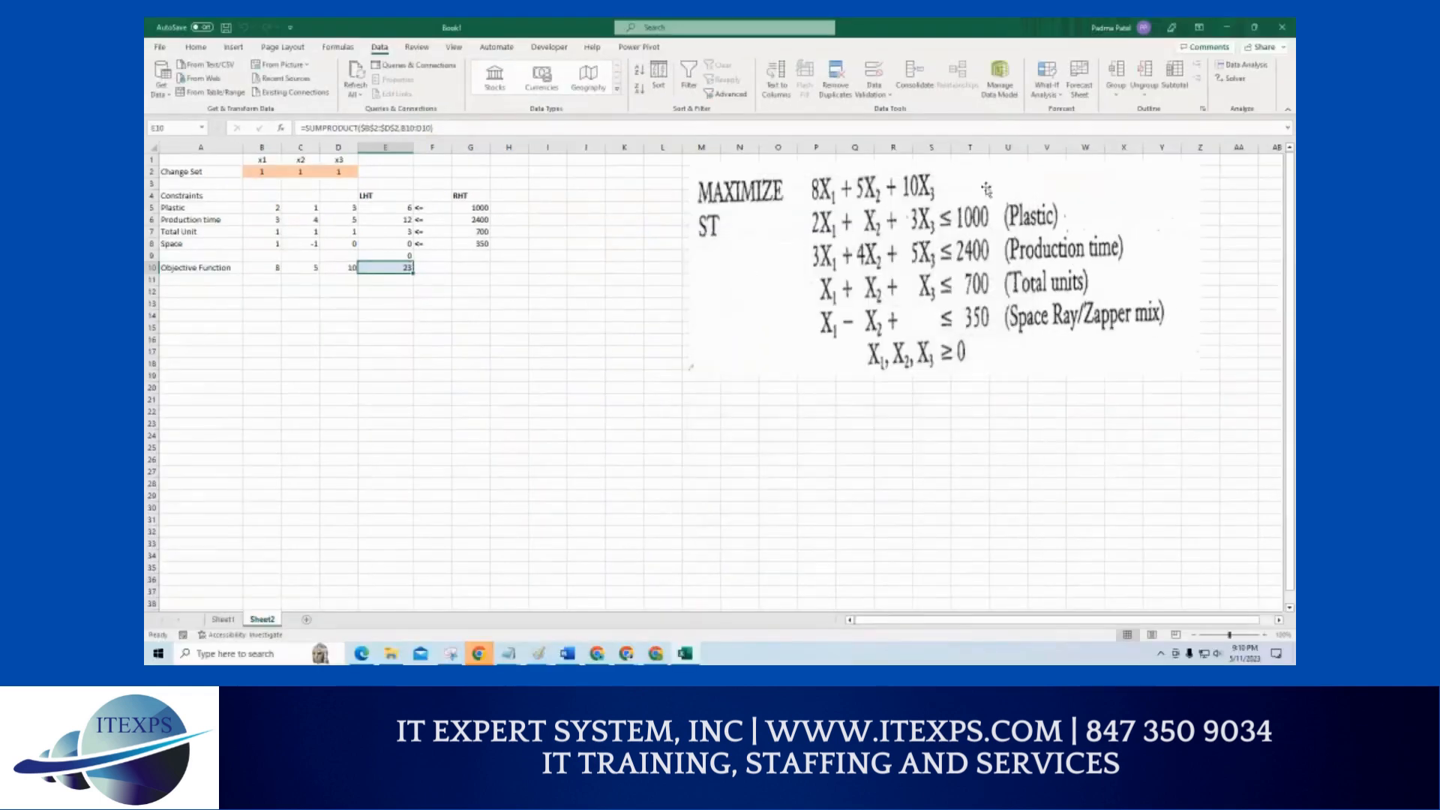
Open Solver to maximise E10 and set the changing variable cells to $B$2:$D$2.
{"action": "left_click", "coordinate": [1228, 77]}
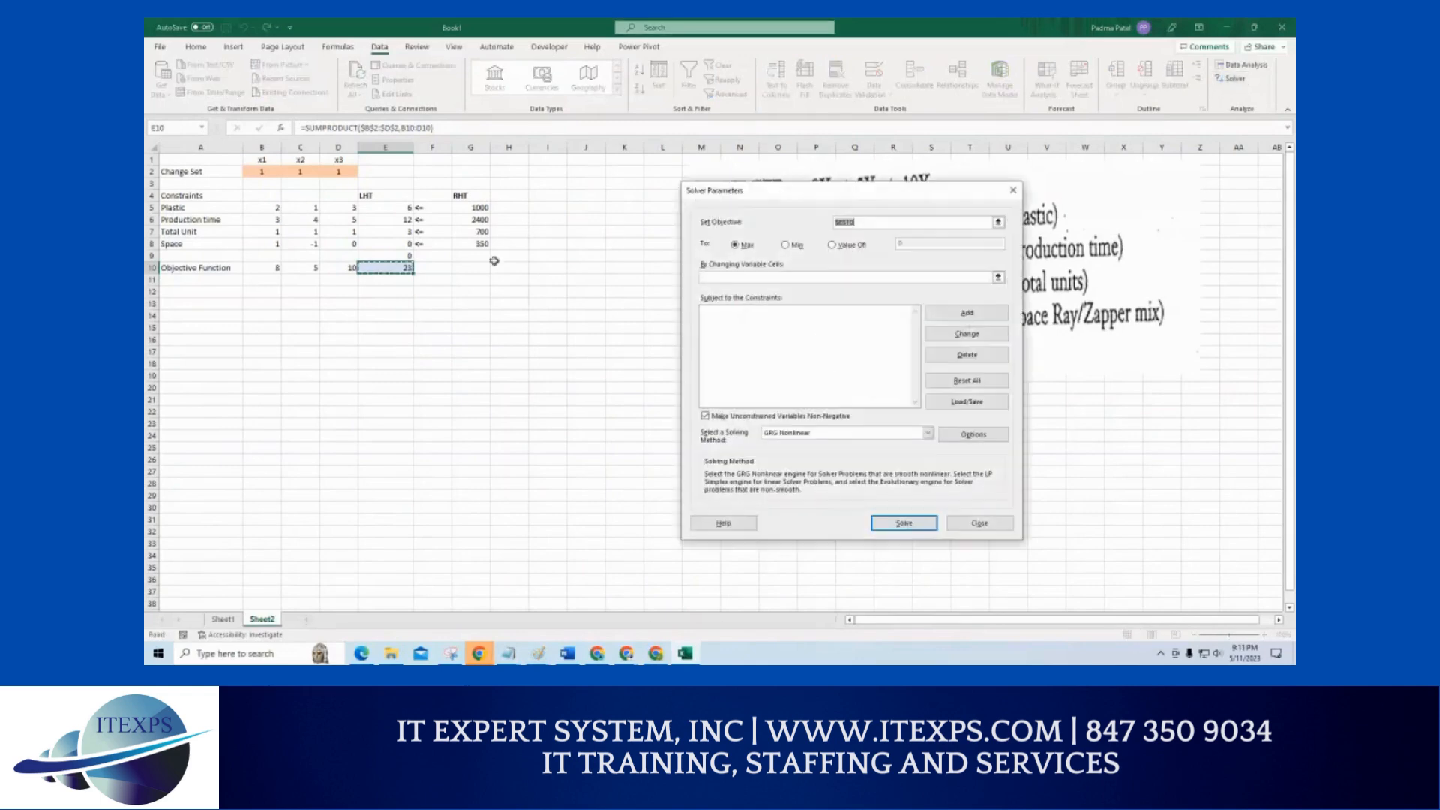
{"action": "left_click", "coordinate": [724, 279]}
{"action": "left_click_drag", "start_coordinate": [255, 172], "coordinate": [338, 173]}
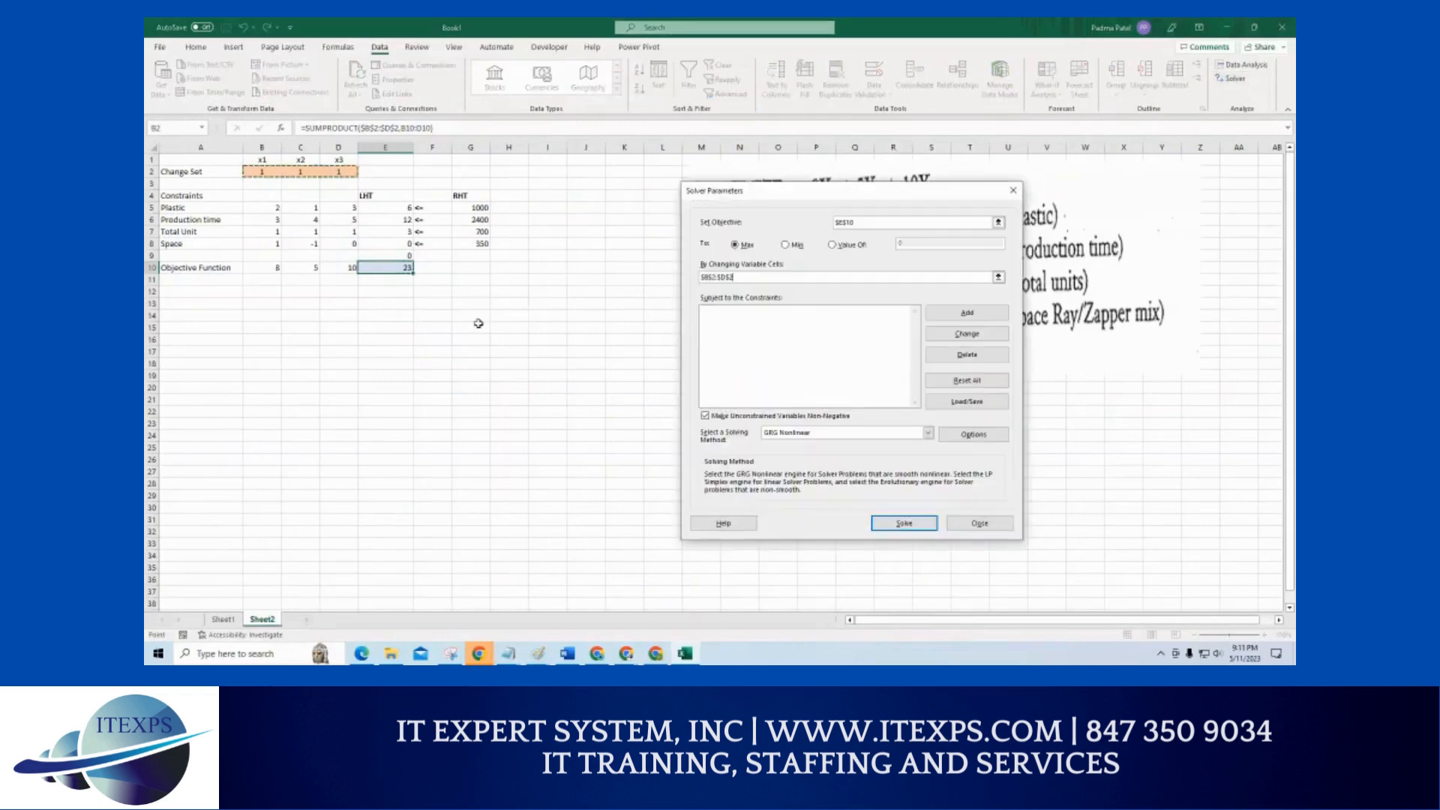
Add the constraint $E$5:$E$8 <= $G$5:$G$8 to the Solver model.
{"action": "left_click", "coordinate": [943, 316]}
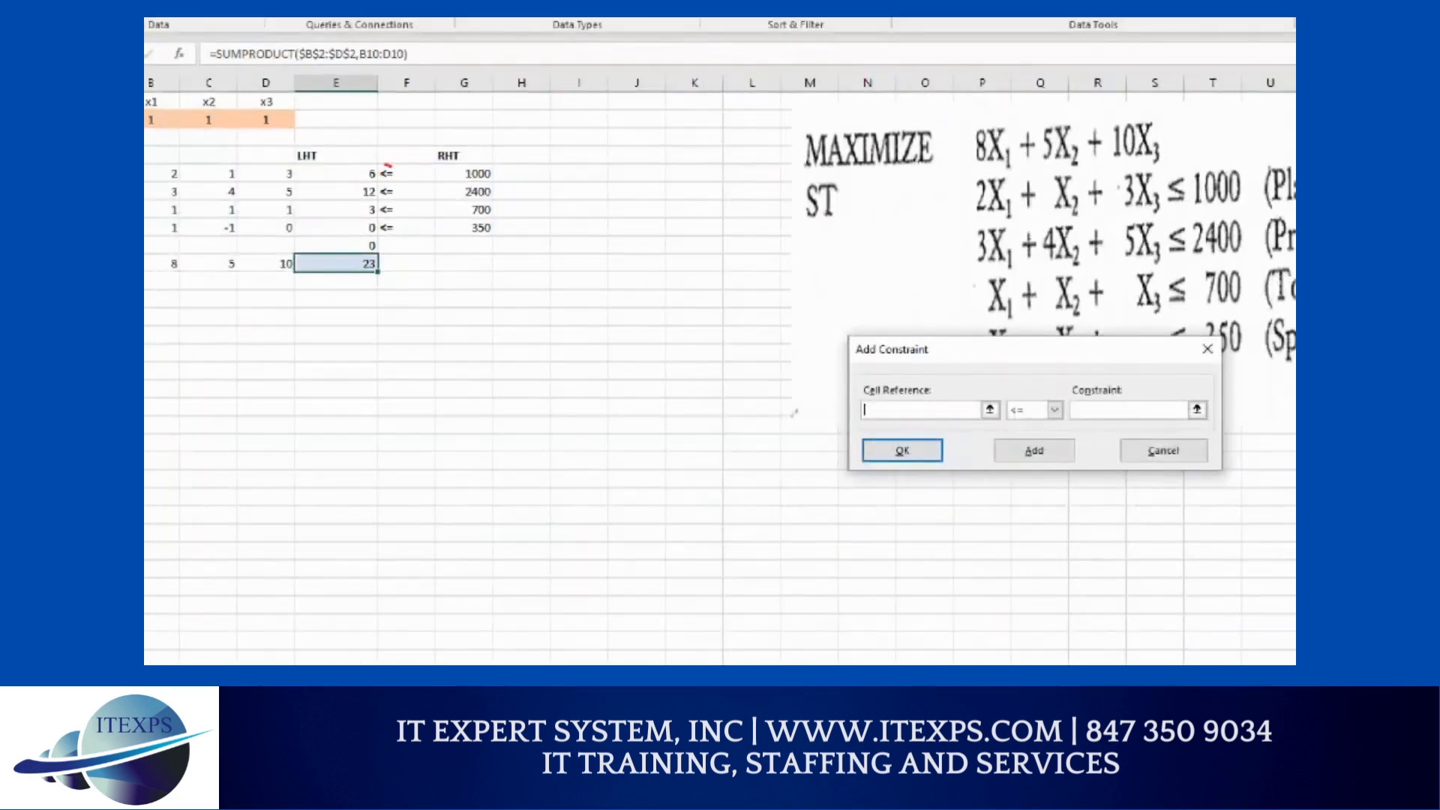
{"action": "mouse_move", "coordinate": [385, 165]}
{"action": "left_mouse_down"}
{"action": "mouse_move", "coordinate": [377, 213]}
{"action": "mouse_move", "coordinate": [398, 160]}
{"action": "left_mouse_up"}
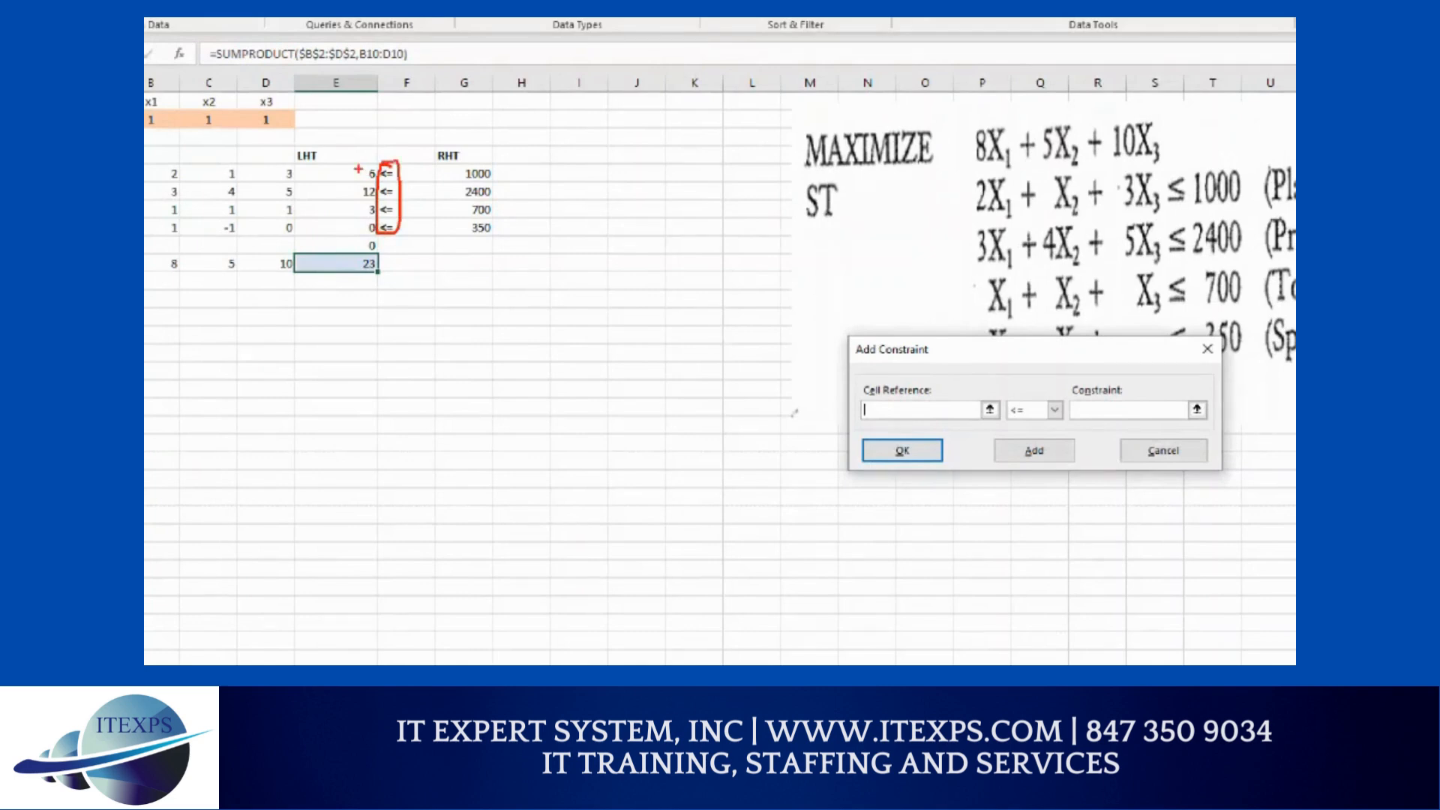
{"action": "mouse_move", "coordinate": [374, 166]}
{"action": "left_mouse_down"}
{"action": "mouse_move", "coordinate": [375, 222]}
{"action": "mouse_move", "coordinate": [364, 186]}
{"action": "left_mouse_up"}
{"action": "key", "text": "Escape"}
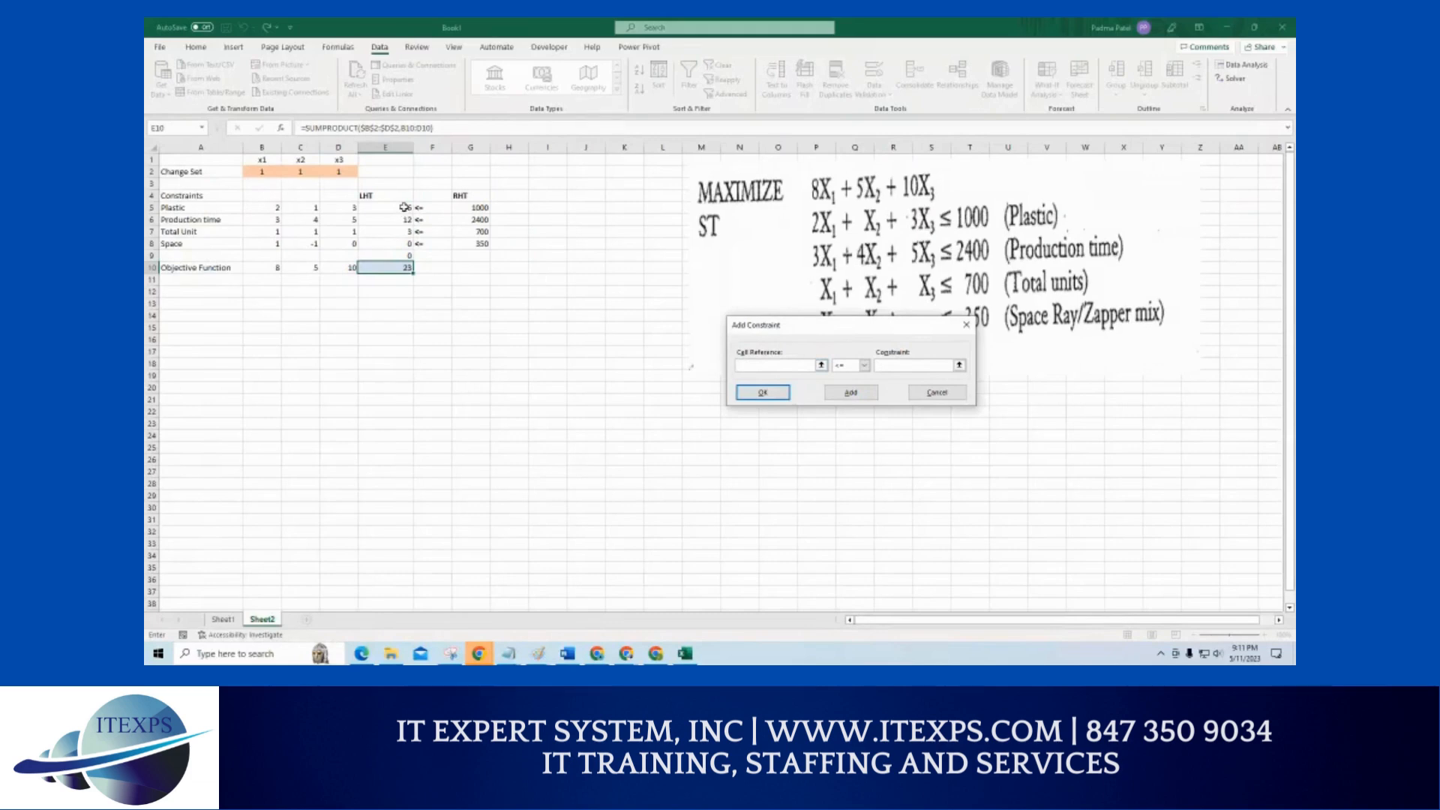
{"action": "left_click_drag", "start_coordinate": [405, 207], "coordinate": [409, 244]}
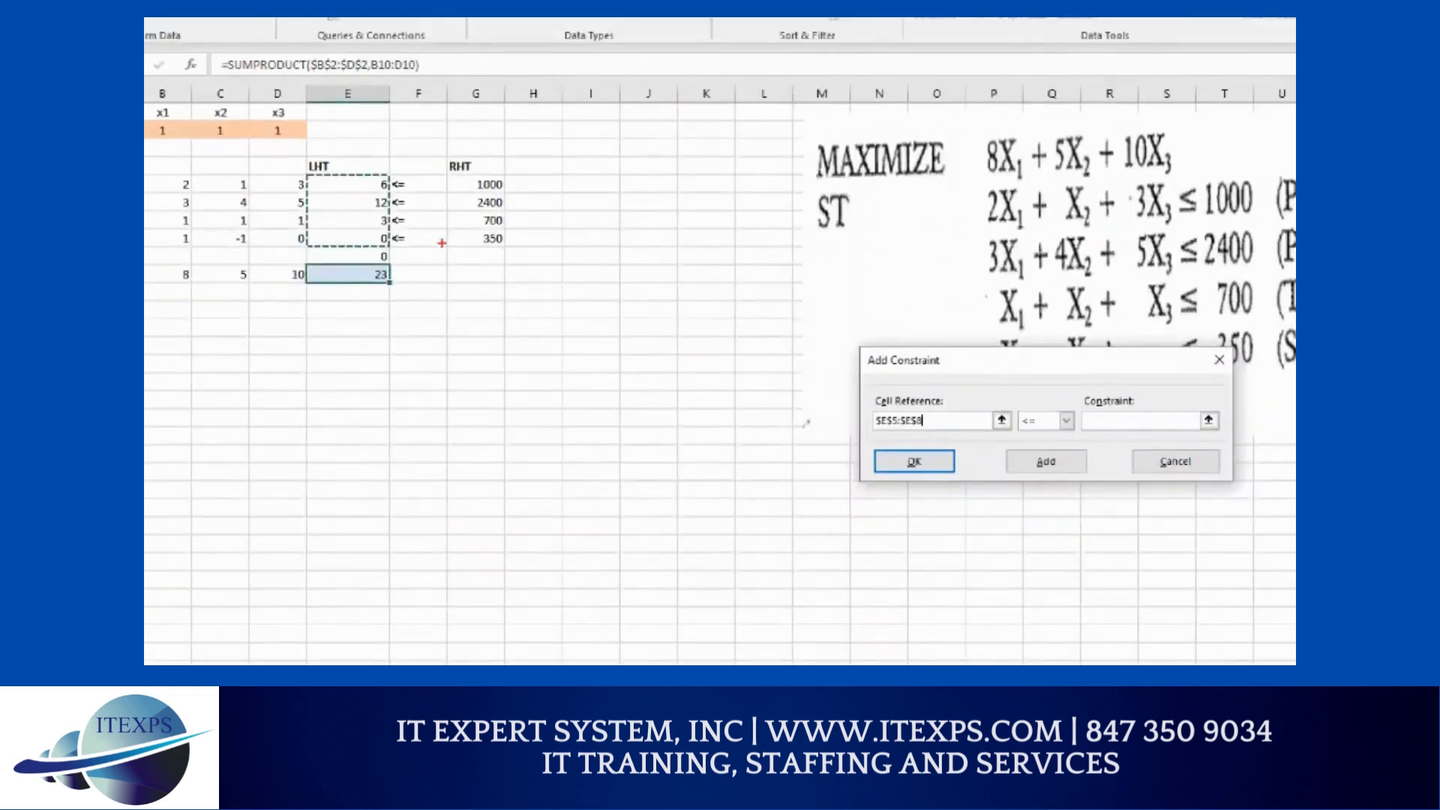
{"action": "mouse_move", "coordinate": [375, 231]}
{"action": "left_mouse_down"}
{"action": "mouse_move", "coordinate": [417, 259]}
{"action": "mouse_move", "coordinate": [863, 368]}
{"action": "mouse_move", "coordinate": [919, 413]}
{"action": "left_mouse_up"}
{"action": "mouse_move", "coordinate": [1055, 400]}
{"action": "left_mouse_down"}
{"action": "mouse_move", "coordinate": [1025, 403]}
{"action": "mouse_move", "coordinate": [1037, 444]}
{"action": "mouse_move", "coordinate": [1047, 397]}
{"action": "left_mouse_up"}
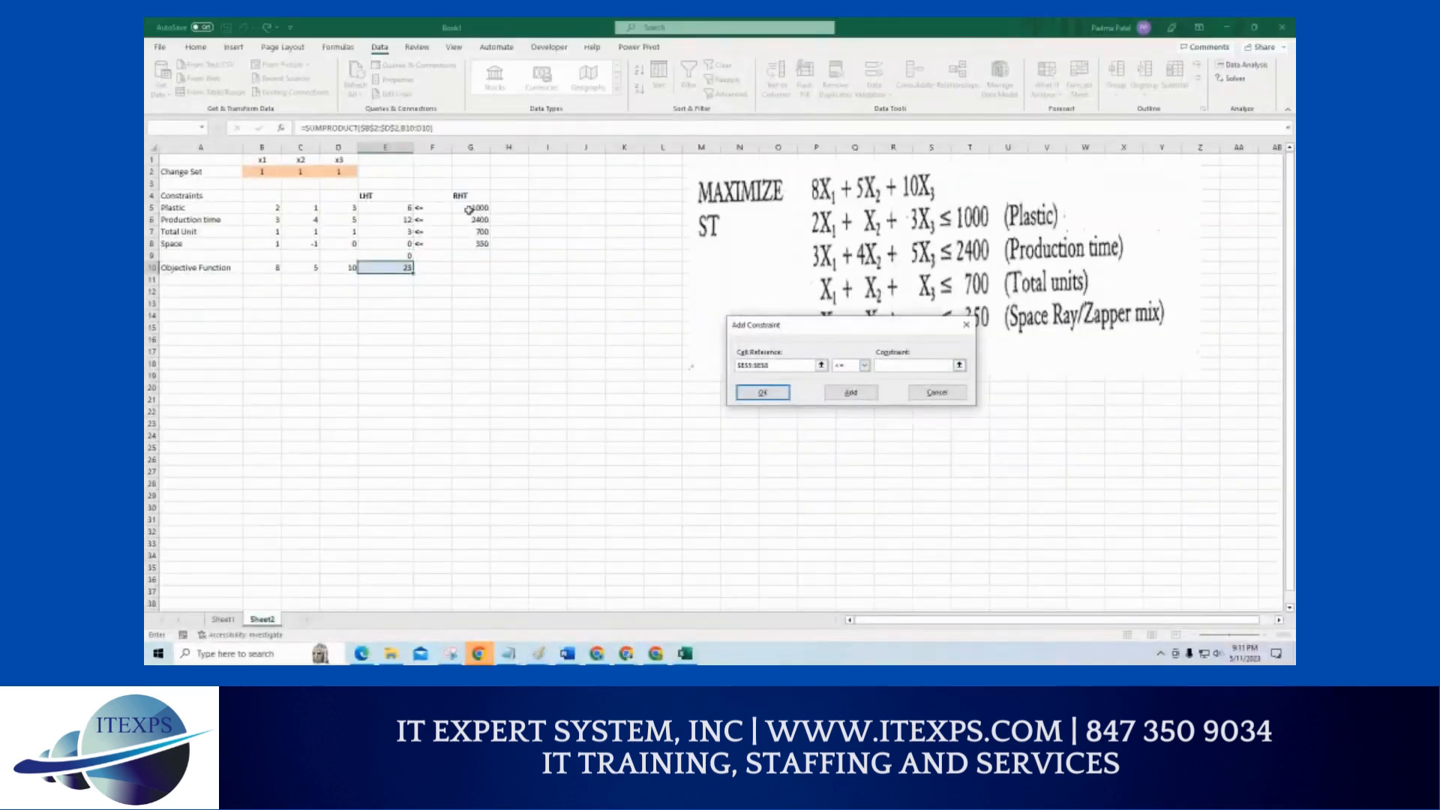
{"action": "left_click_drag", "start_coordinate": [469, 210], "coordinate": [482, 245]}
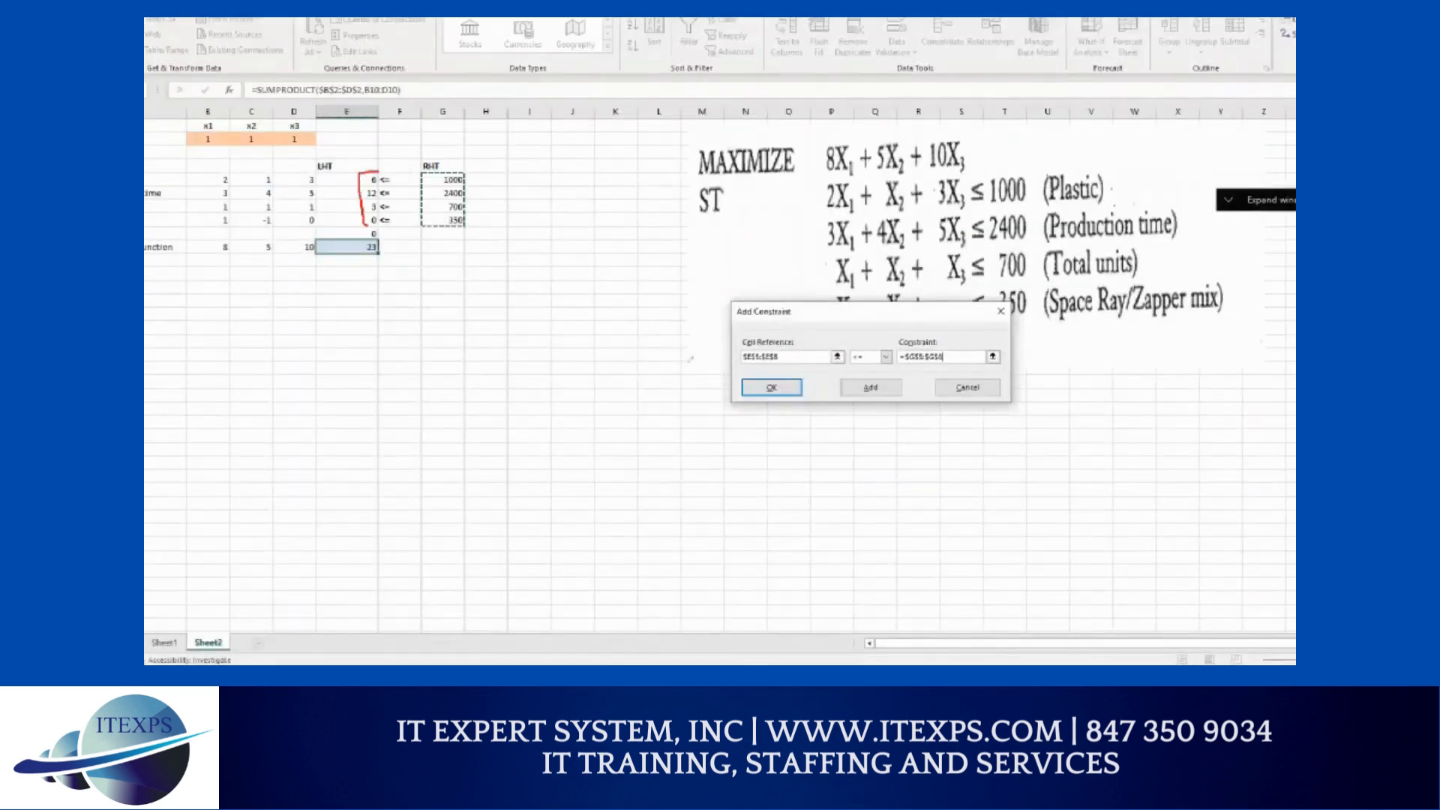
{"action": "mouse_move", "coordinate": [367, 225]}
{"action": "left_mouse_down"}
{"action": "mouse_move", "coordinate": [379, 181]}
{"action": "mouse_move", "coordinate": [563, 282]}
{"action": "mouse_move", "coordinate": [749, 340]}
{"action": "left_mouse_up"}
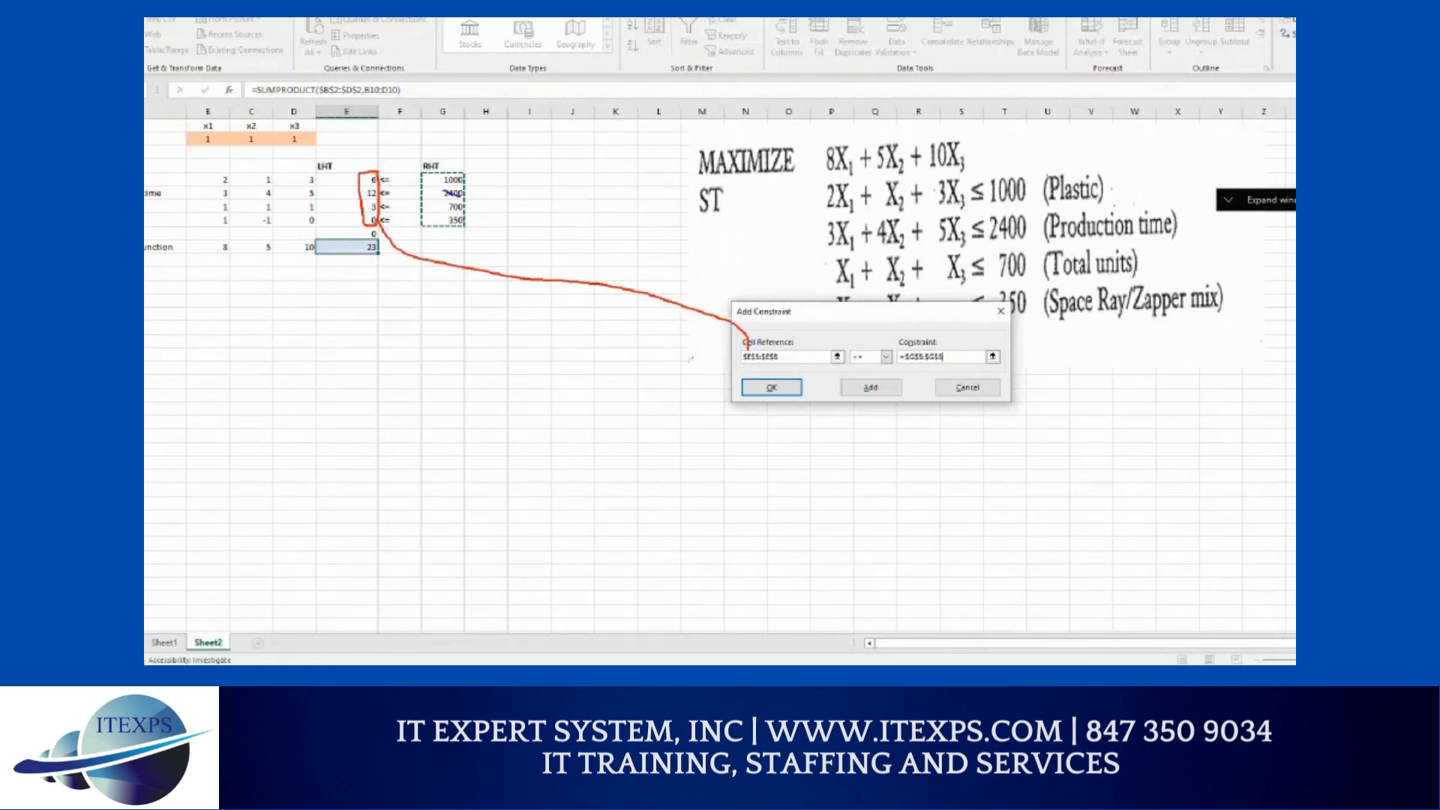
{"action": "mouse_move", "coordinate": [459, 197]}
{"action": "left_mouse_down"}
{"action": "mouse_move", "coordinate": [828, 213]}
{"action": "mouse_move", "coordinate": [930, 351]}
{"action": "left_mouse_up"}
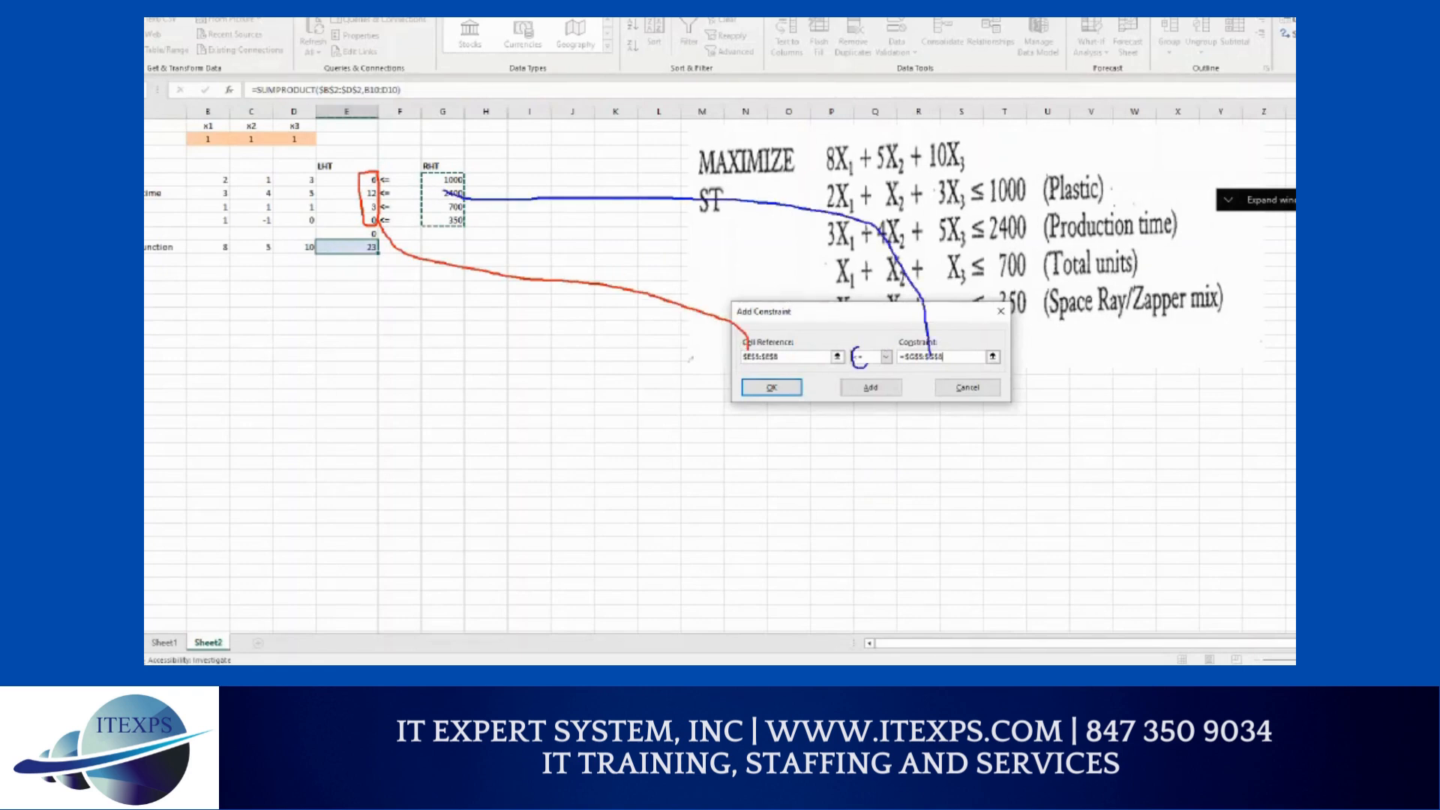
{"action": "left_click_drag", "start_coordinate": [384, 170], "coordinate": [388, 206]}
{"action": "mouse_move", "coordinate": [780, 381]}
{"action": "left_mouse_down"}
{"action": "mouse_move", "coordinate": [759, 402]}
{"action": "mouse_move", "coordinate": [793, 382]}
{"action": "left_mouse_up"}
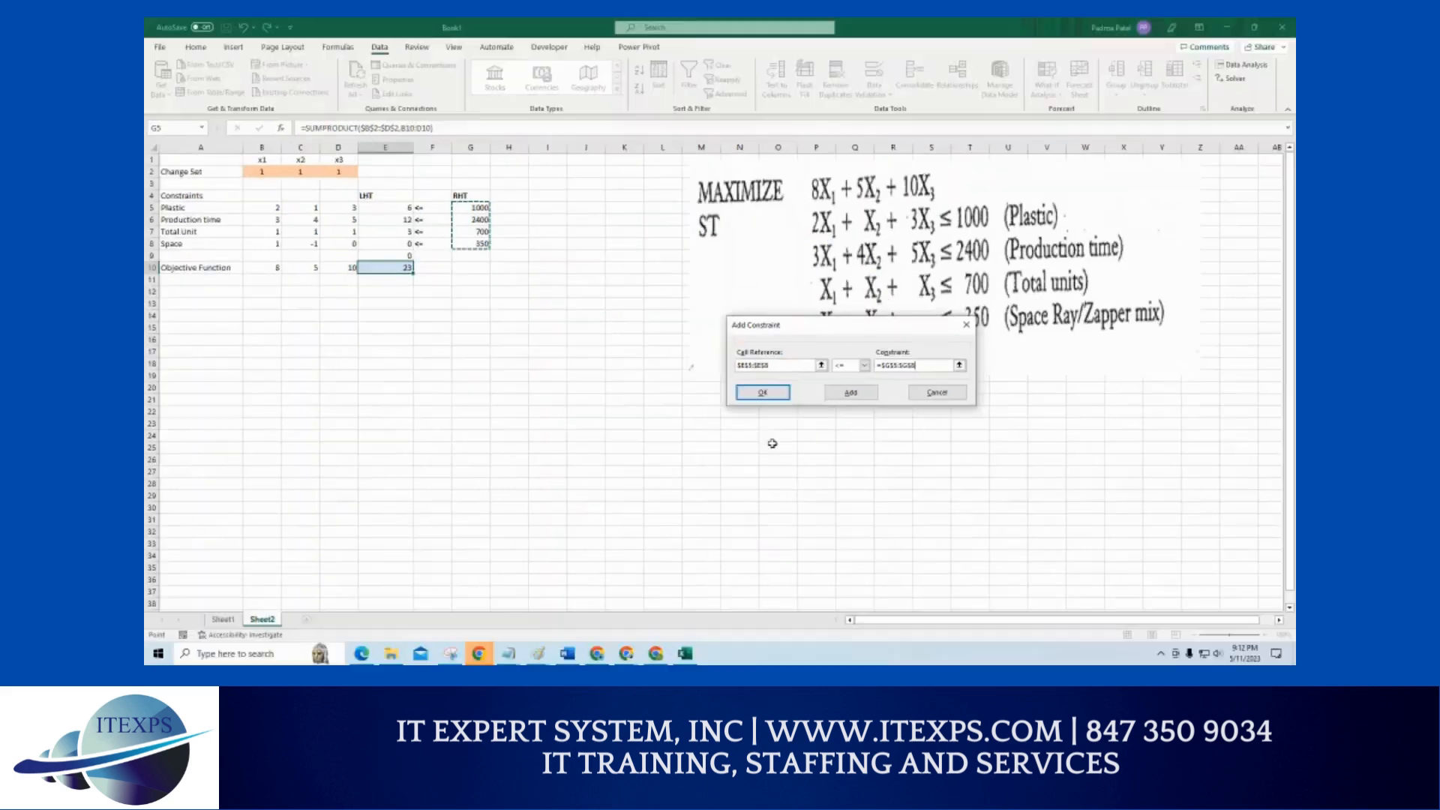
{"action": "left_click", "coordinate": [771, 387]}
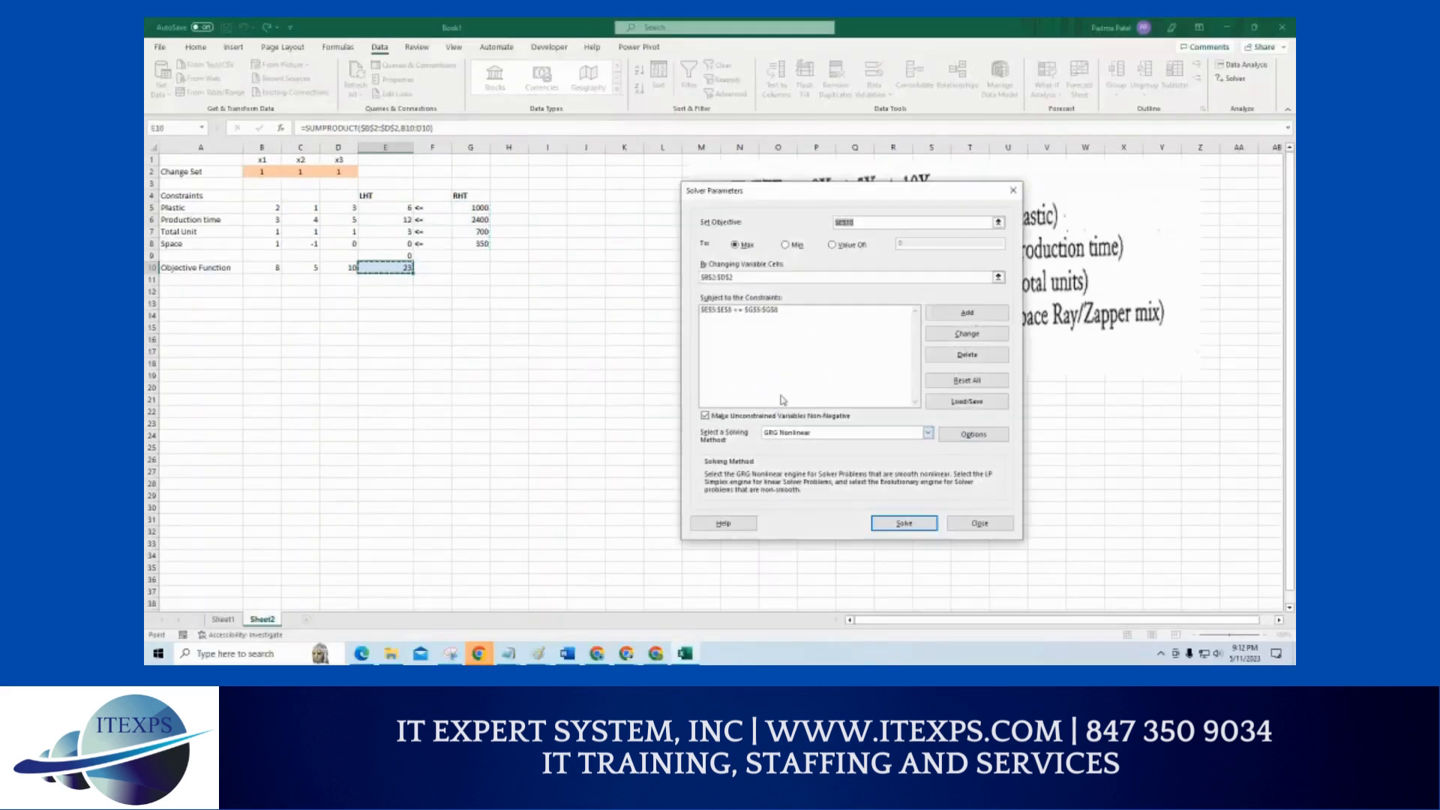
Choose Simplex LP as the solving method.
{"action": "left_click", "coordinate": [817, 434]}
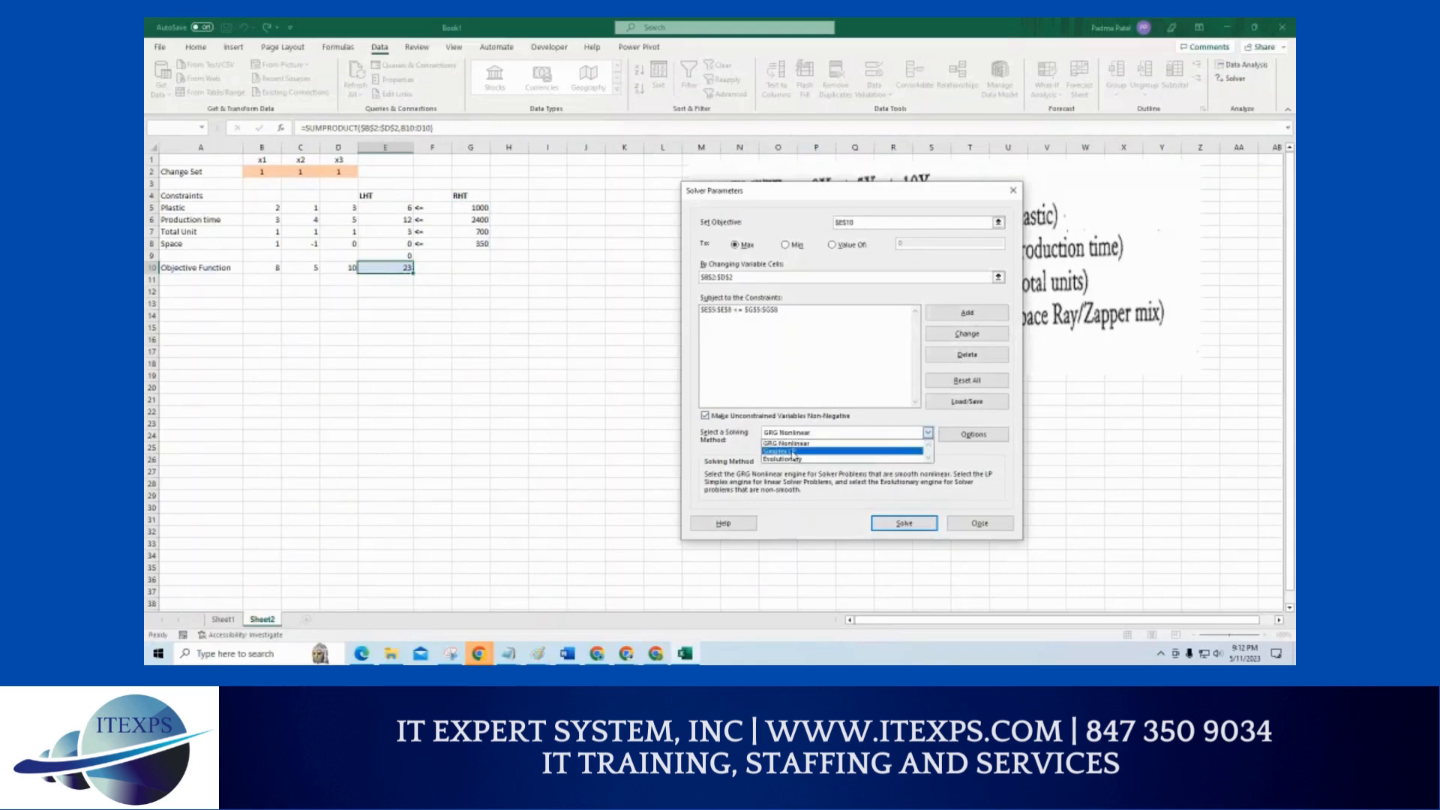
{"action": "left_click", "coordinate": [793, 451]}
{"action": "key", "text": "ctrl+1"}
{"action": "left_click", "coordinate": [792, 450]}
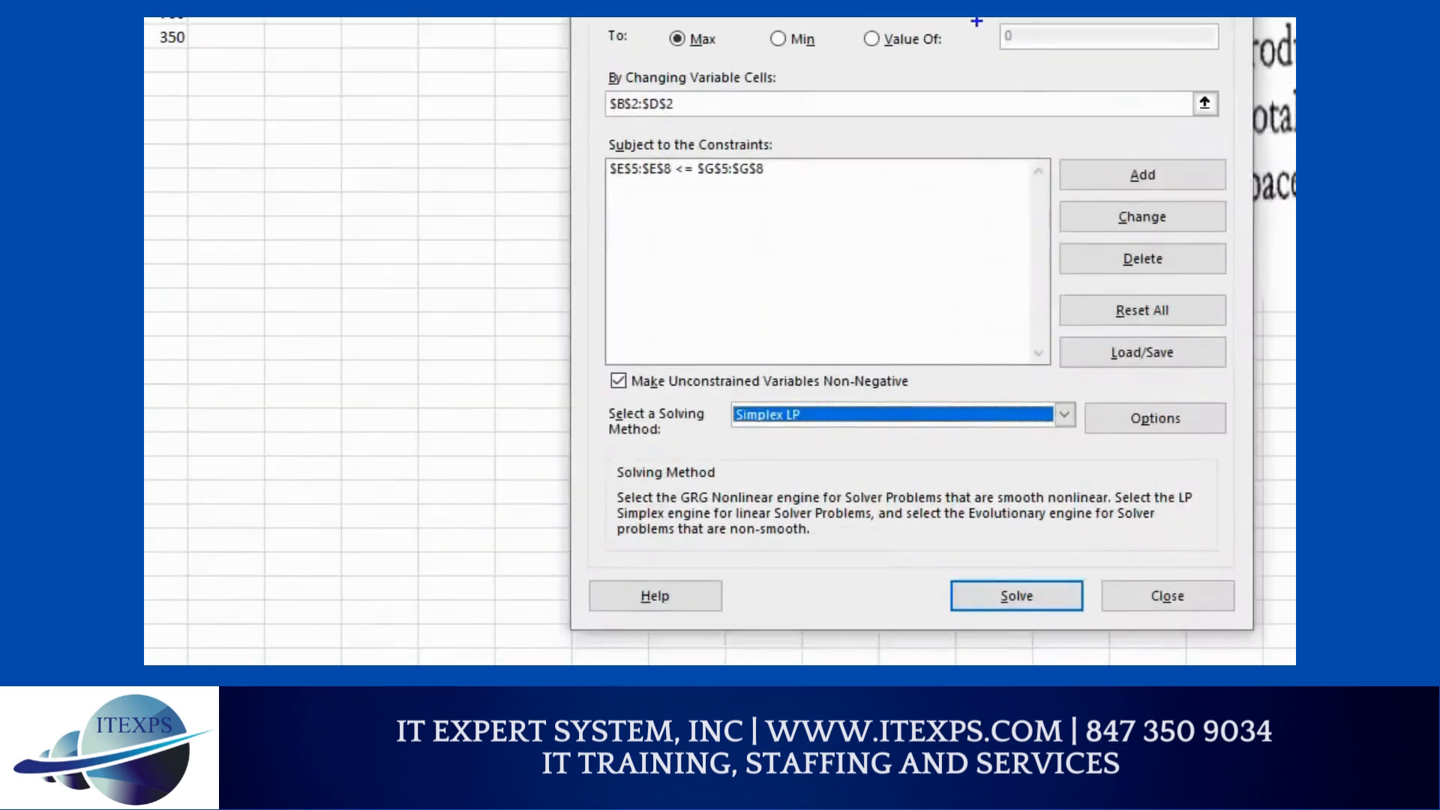
Solve the model with Simplex LP and keep the Solver solution.
{"action": "left_click_drag", "start_coordinate": [678, 316], "coordinate": [696, 315]}
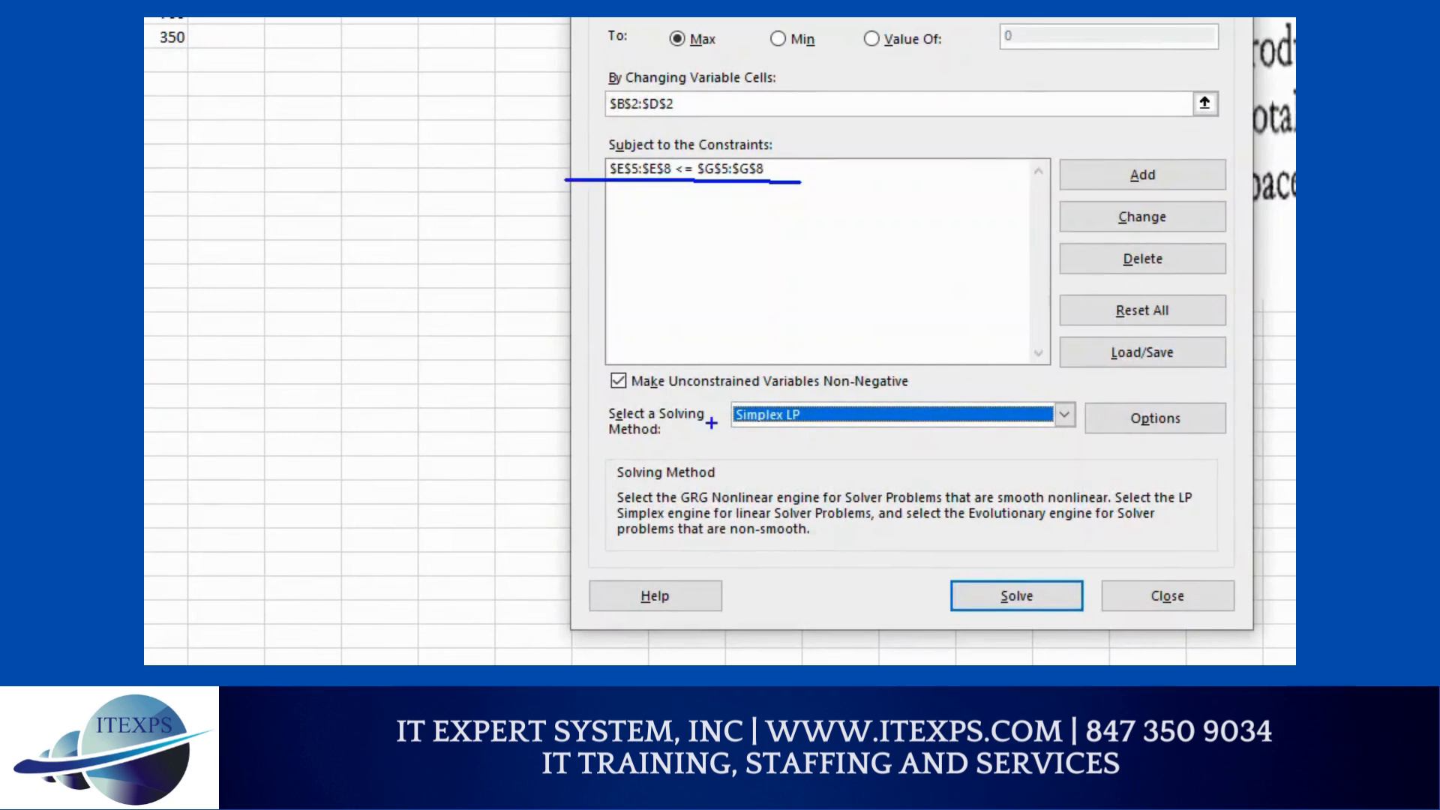
{"action": "left_click_drag", "start_coordinate": [701, 424], "coordinate": [879, 432]}
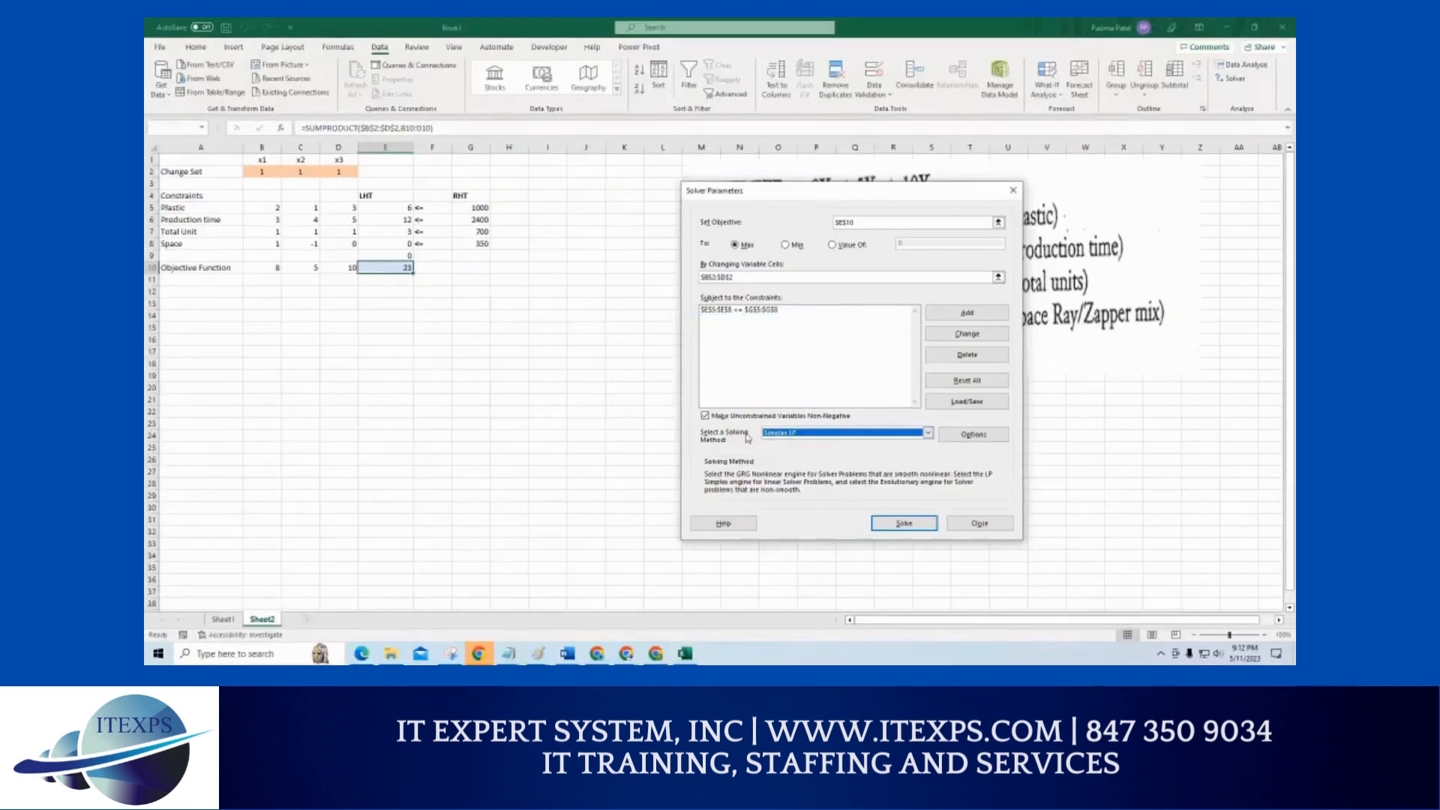
{"action": "left_click_drag", "start_coordinate": [790, 187], "coordinate": [500, 228]}
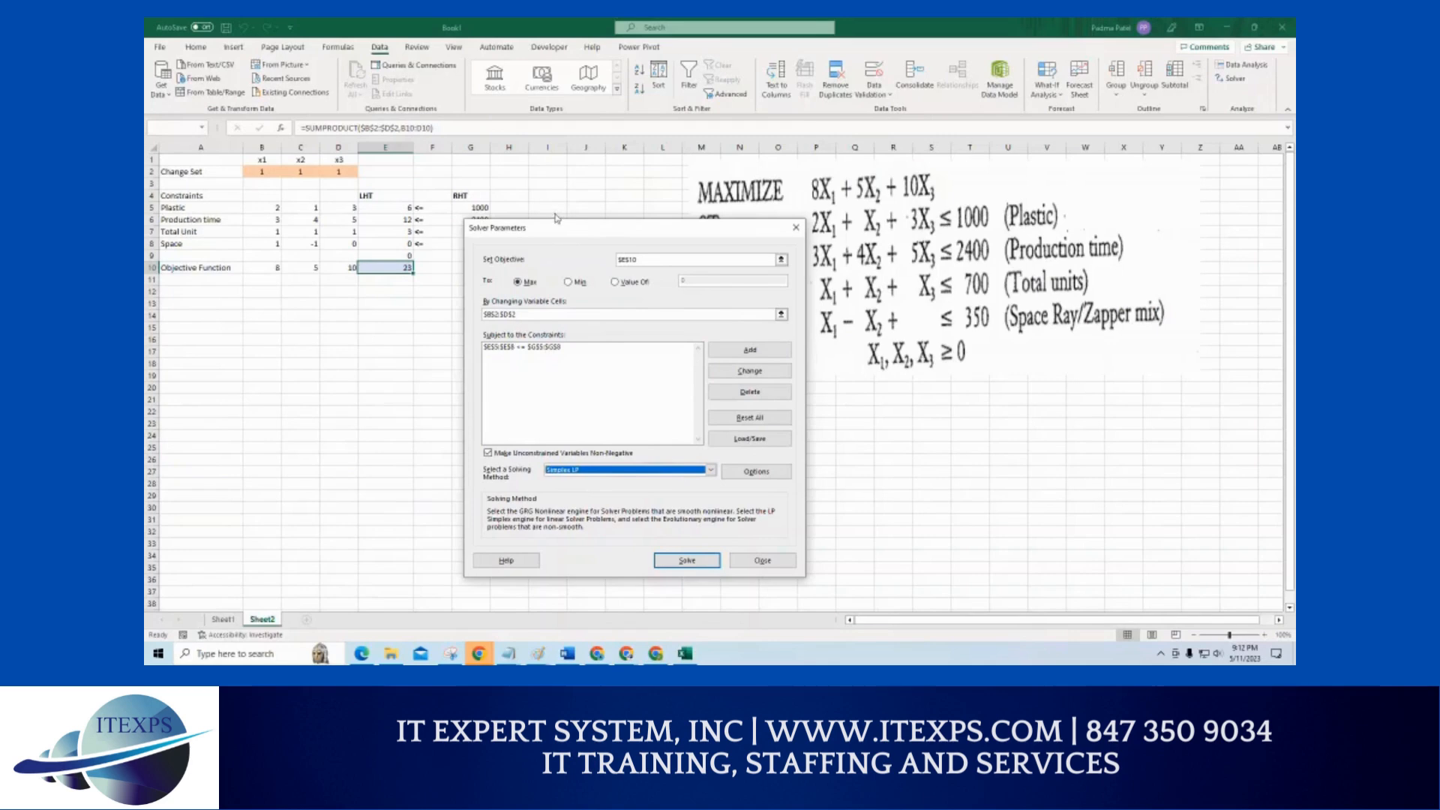
{"action": "left_click_drag", "start_coordinate": [559, 225], "coordinate": [655, 132]}
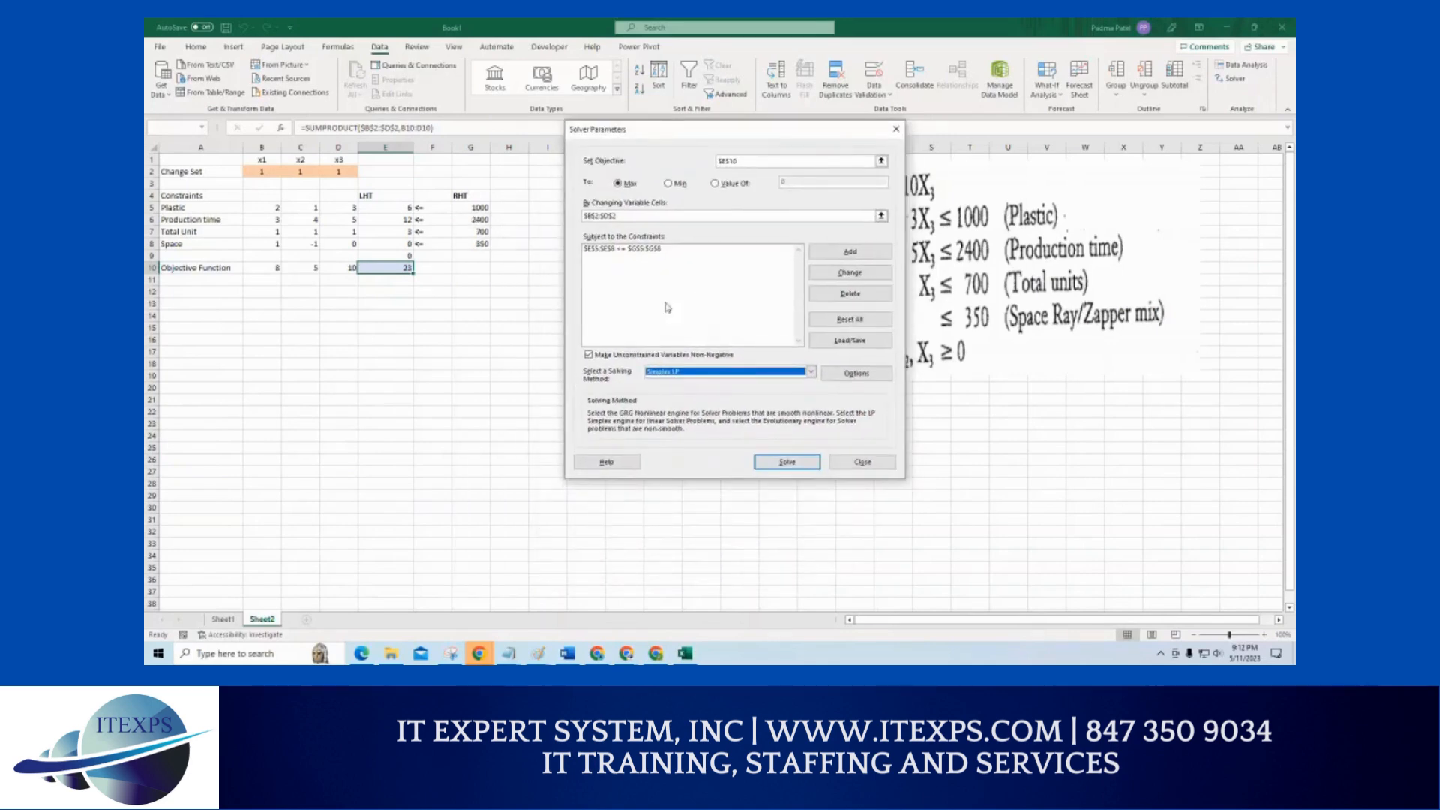
{"action": "left_click", "coordinate": [768, 464]}
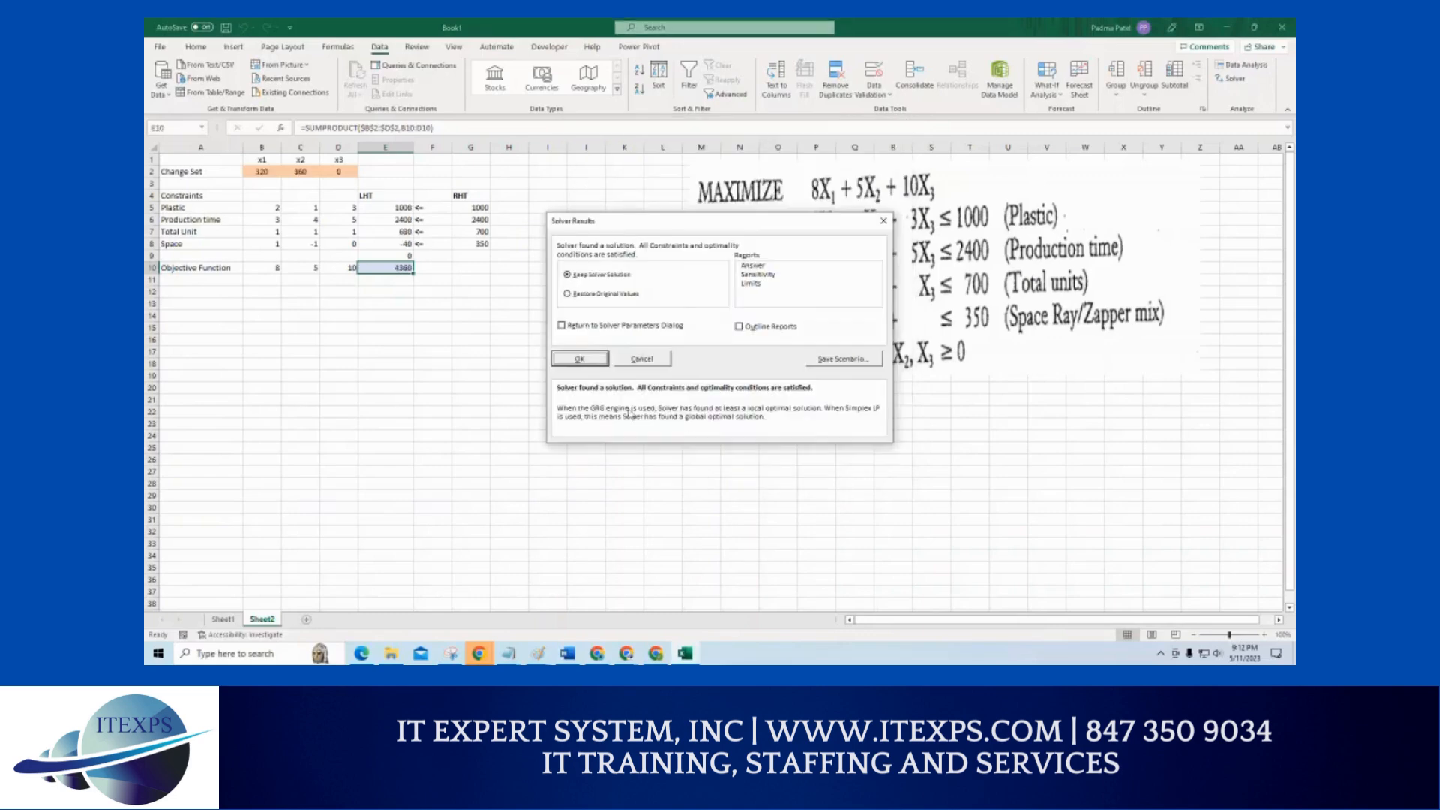
{"action": "left_click", "coordinate": [580, 358]}
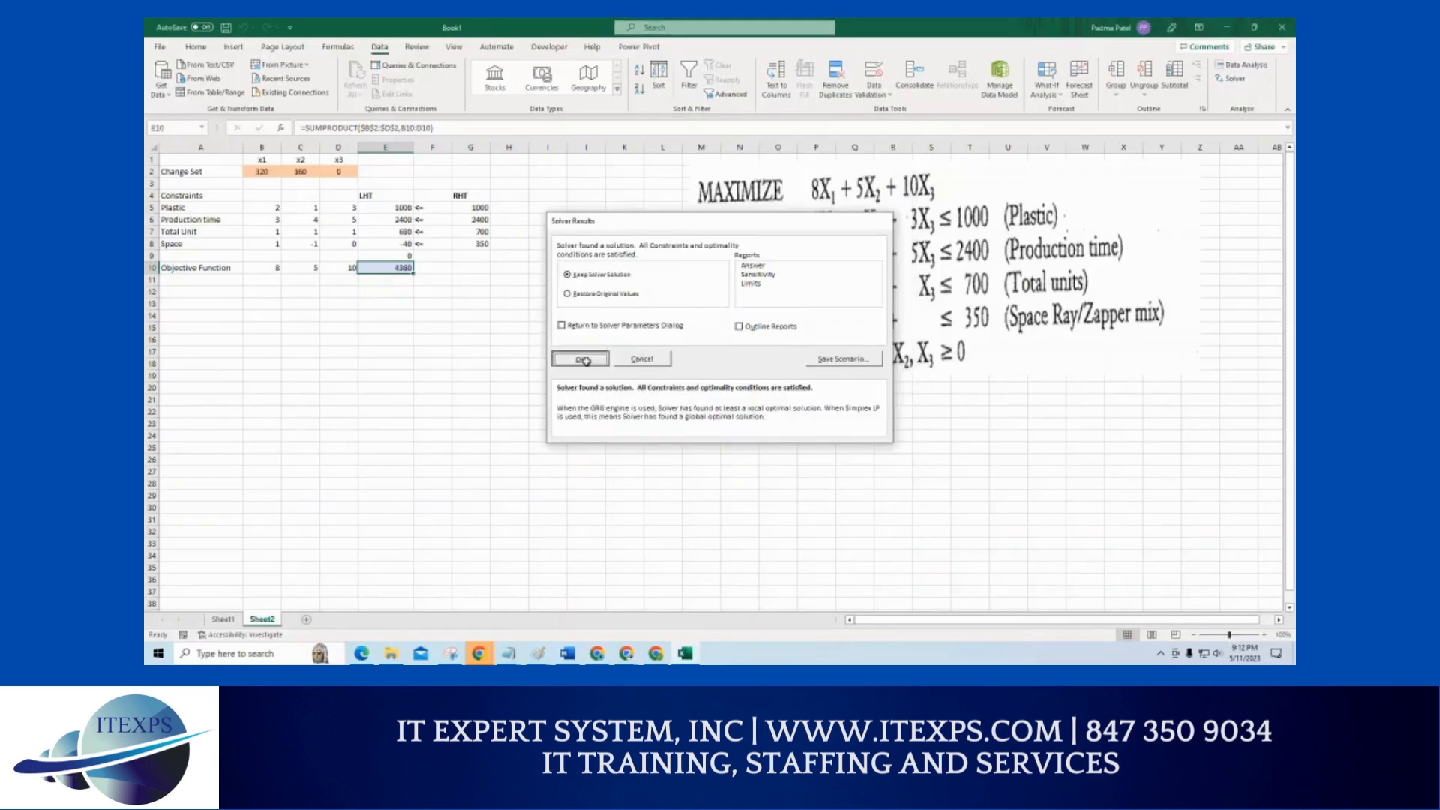
Reopen Solver, add the non-negativity constraint $B$2:$D$2 >= 0, then solve again and keep the solution.
{"action": "left_click", "coordinate": [1231, 78]}
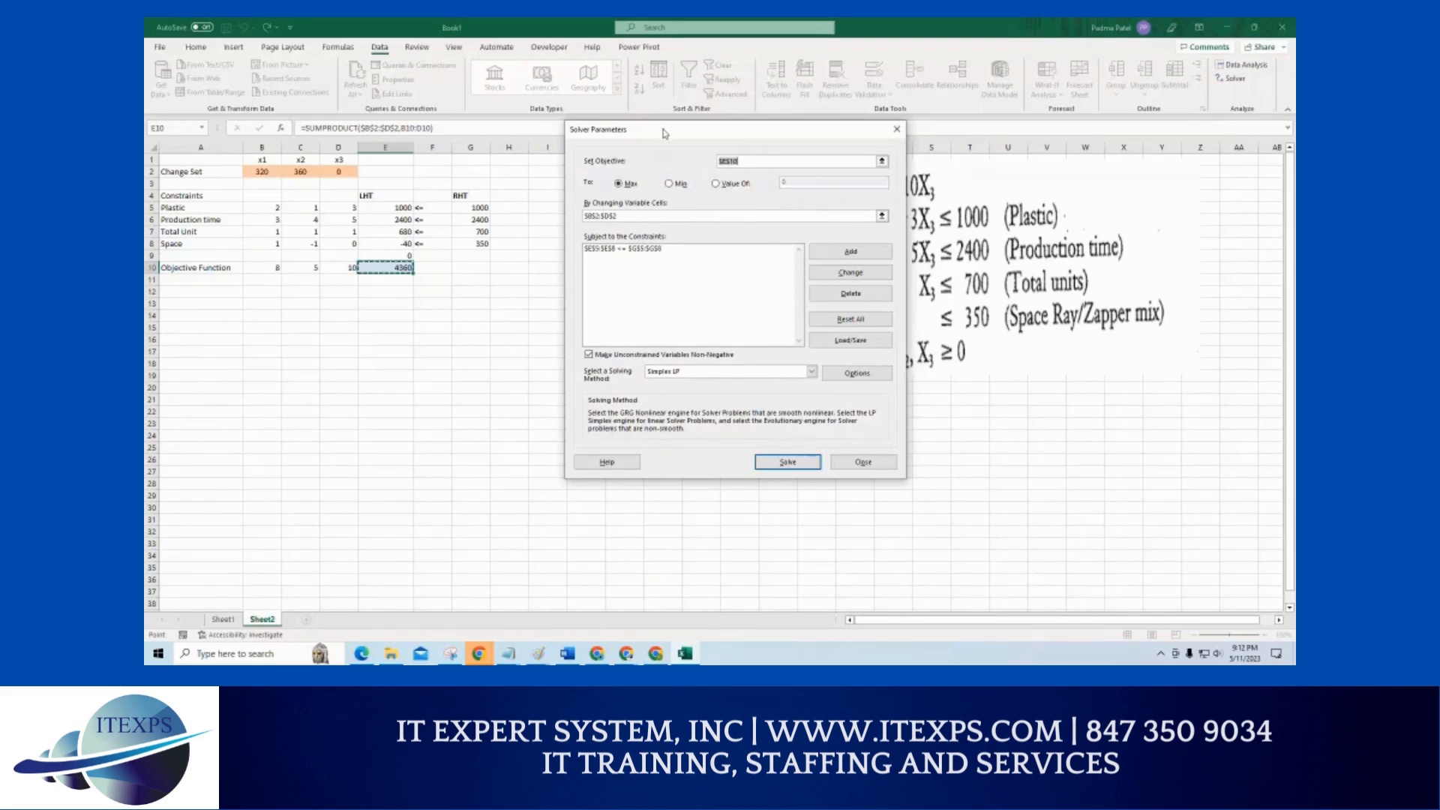
{"action": "left_click_drag", "start_coordinate": [664, 136], "coordinate": [548, 156]}
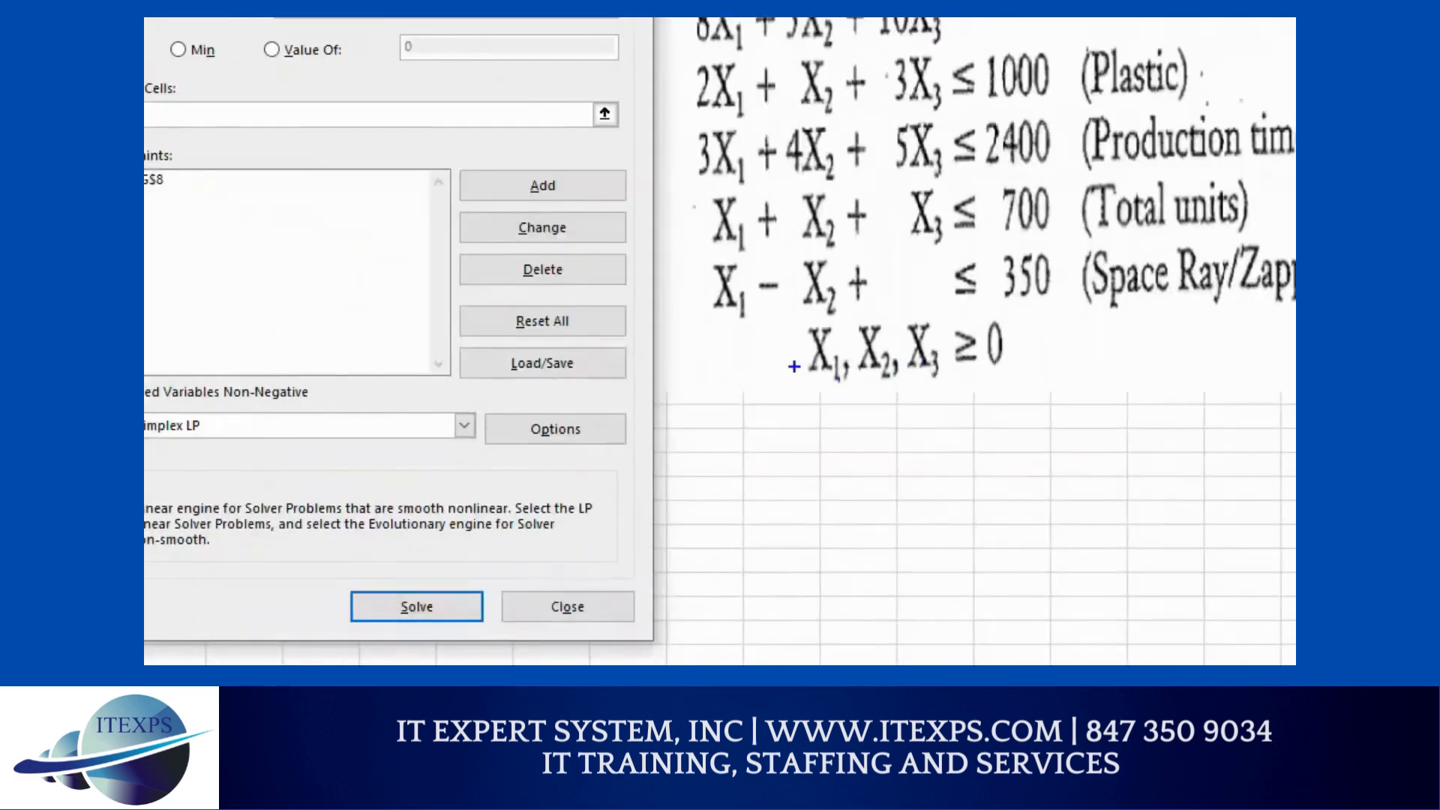
{"action": "mouse_move", "coordinate": [859, 354]}
{"action": "left_mouse_down"}
{"action": "mouse_move", "coordinate": [952, 372]}
{"action": "mouse_move", "coordinate": [880, 368]}
{"action": "left_mouse_up"}
{"action": "key", "text": "Escape"}
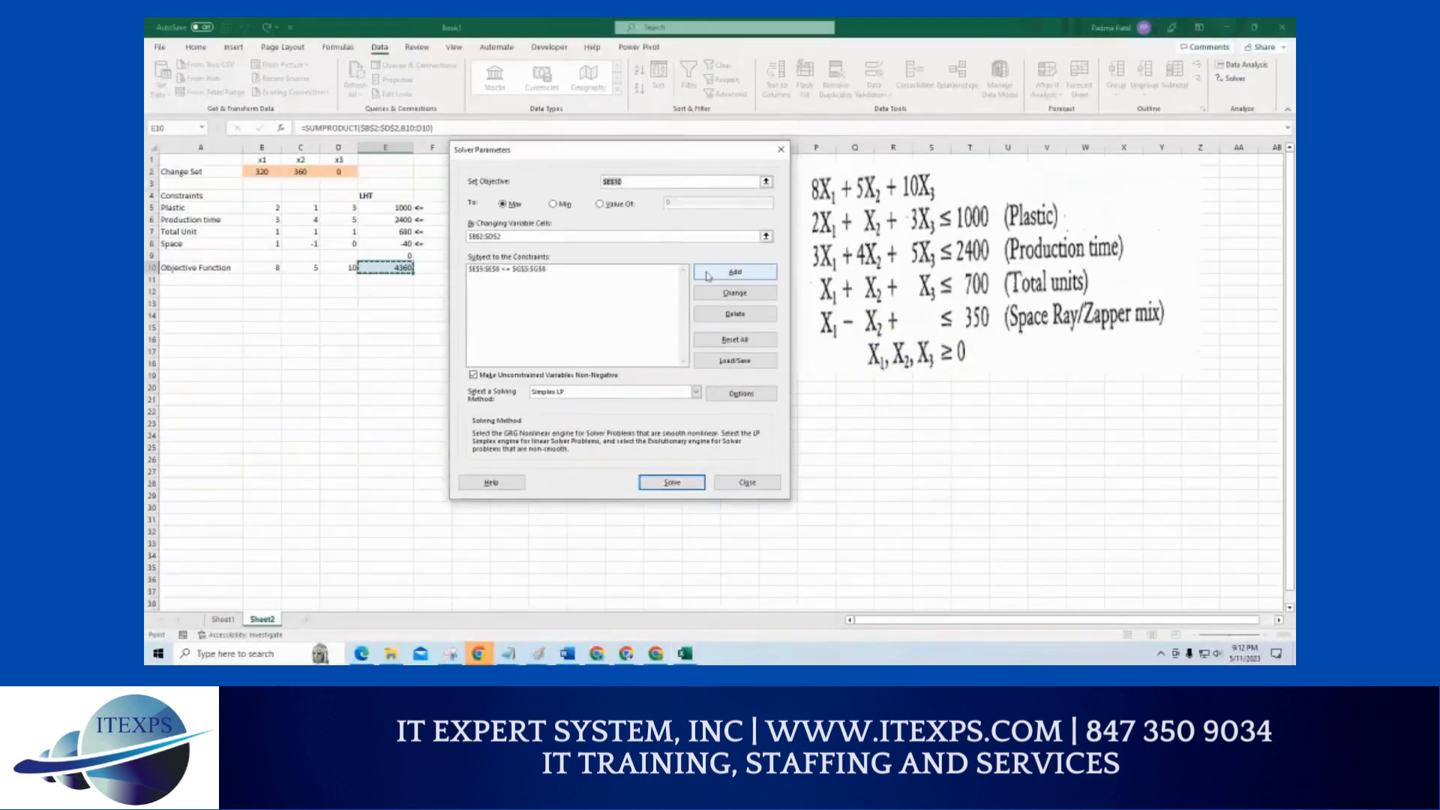
{"action": "left_click", "coordinate": [708, 275]}
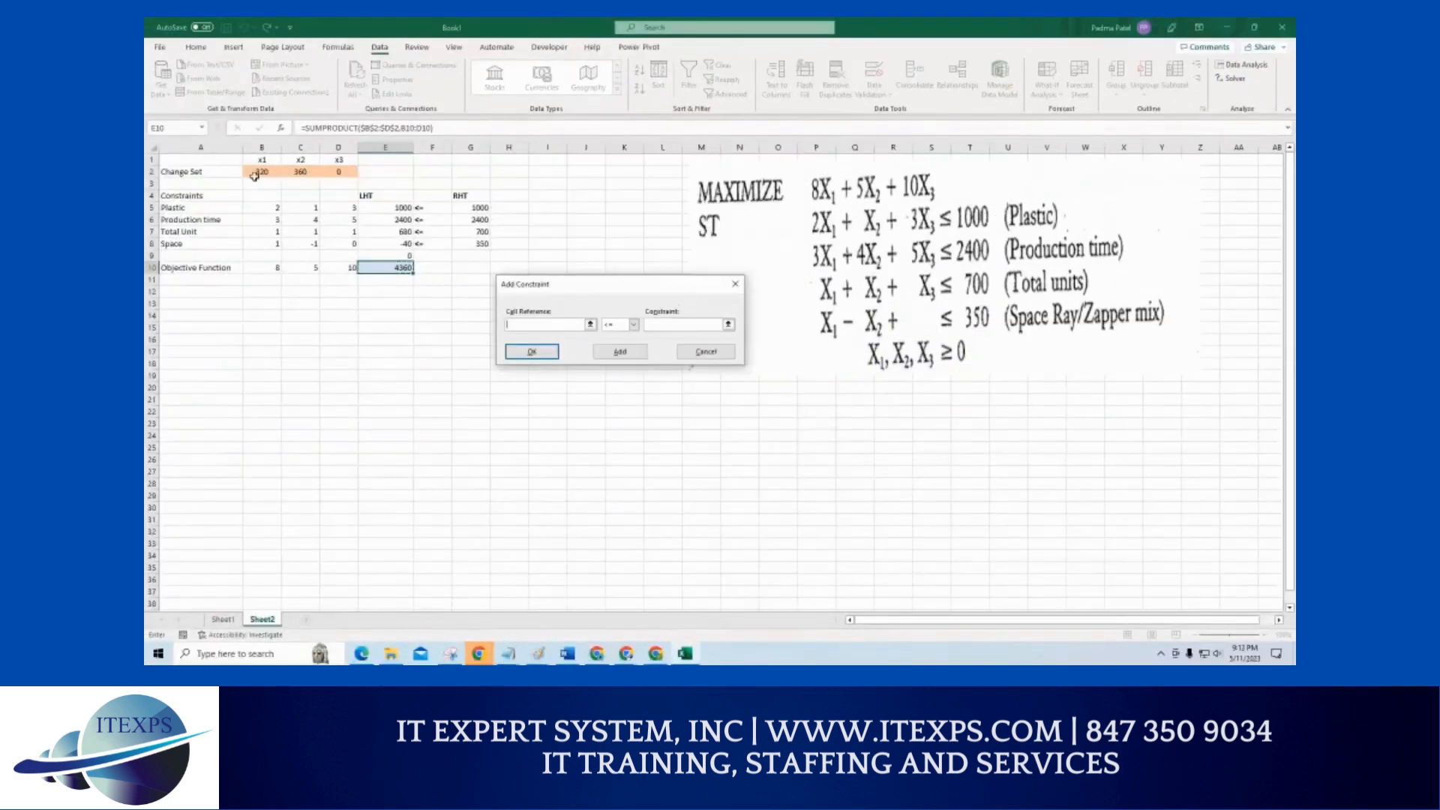
{"action": "left_click_drag", "start_coordinate": [256, 173], "coordinate": [319, 177]}
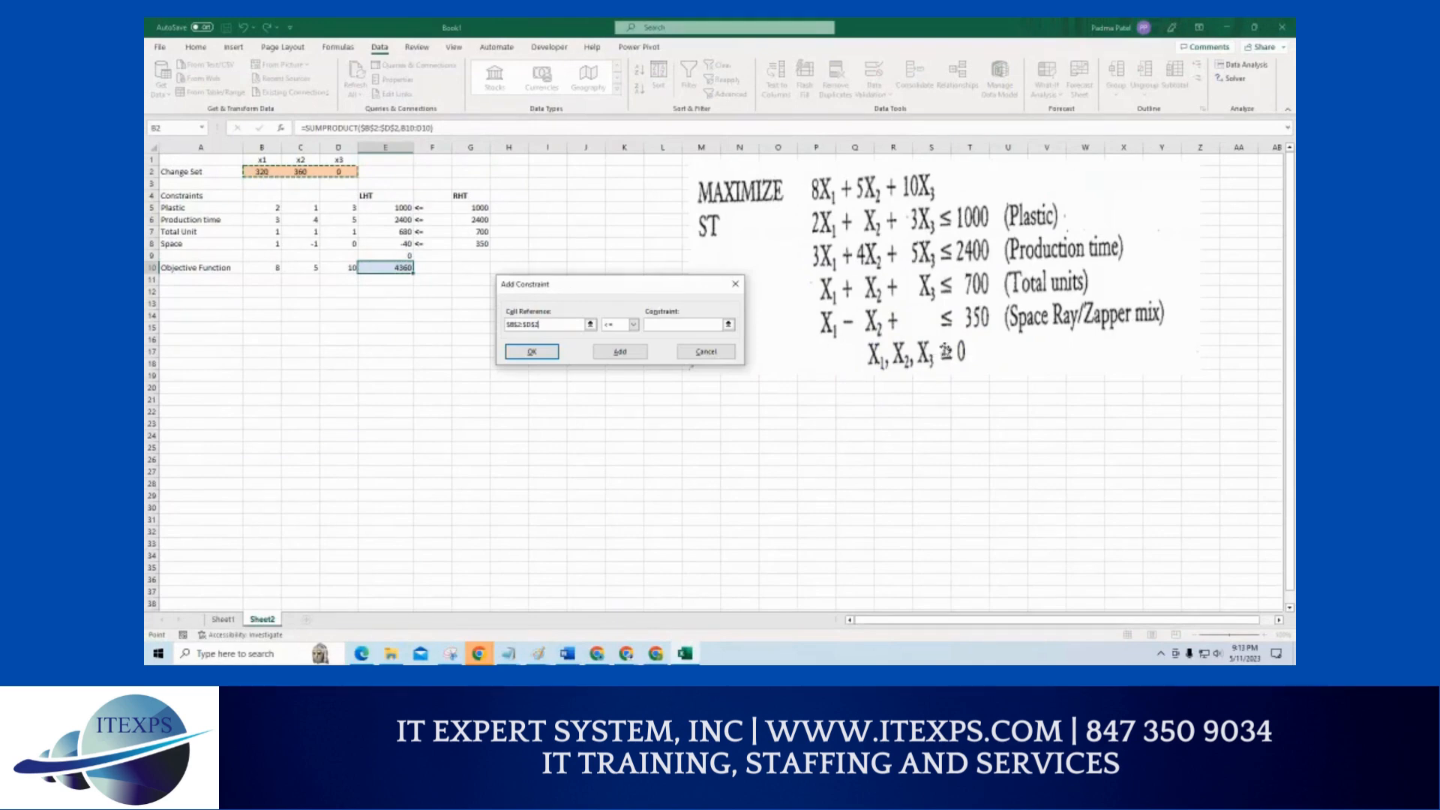
{"action": "left_click", "coordinate": [634, 324]}
{"action": "left_click", "coordinate": [617, 351]}
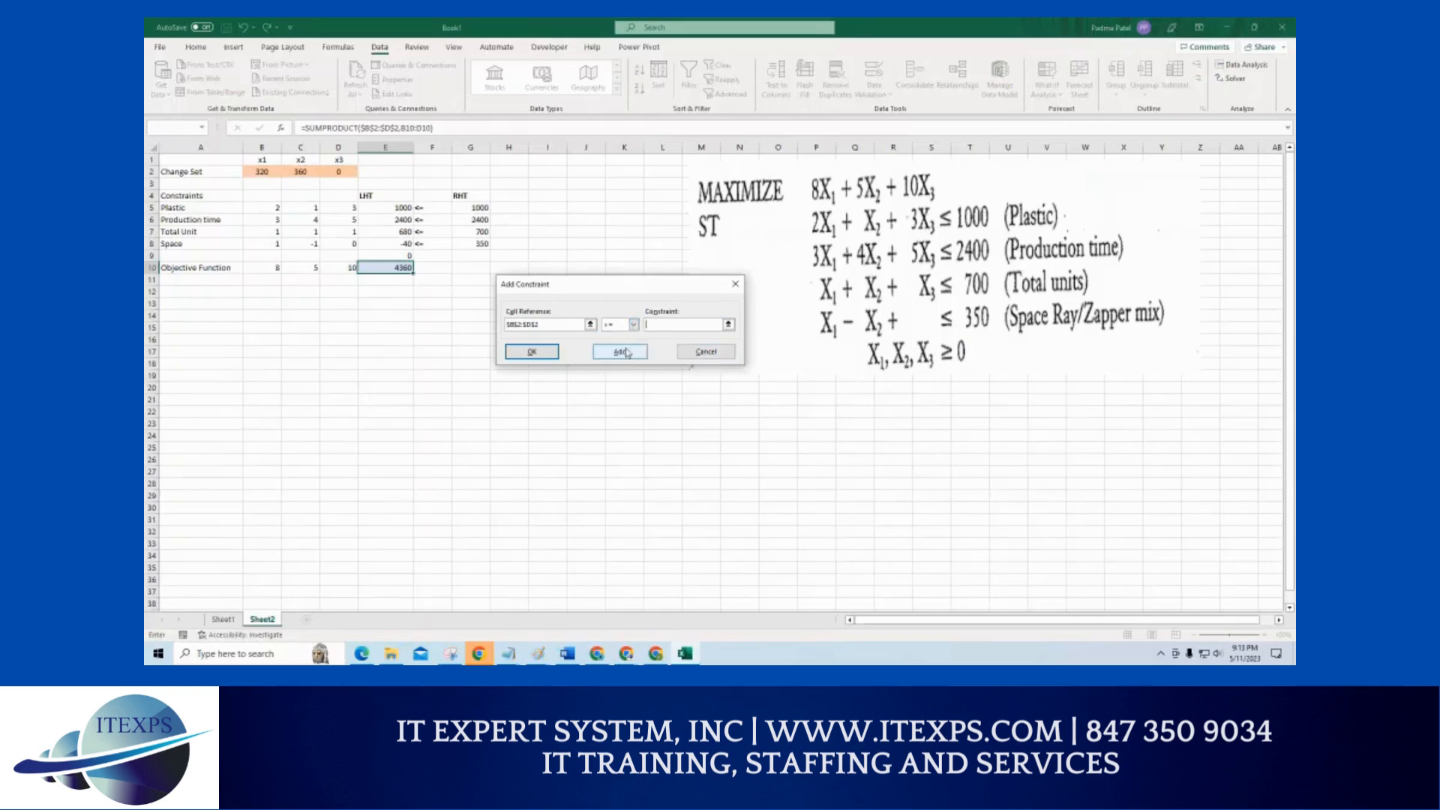
{"action": "left_click", "coordinate": [657, 324]}
{"action": "type", "text": "0"}
{"action": "left_click", "coordinate": [532, 352]}
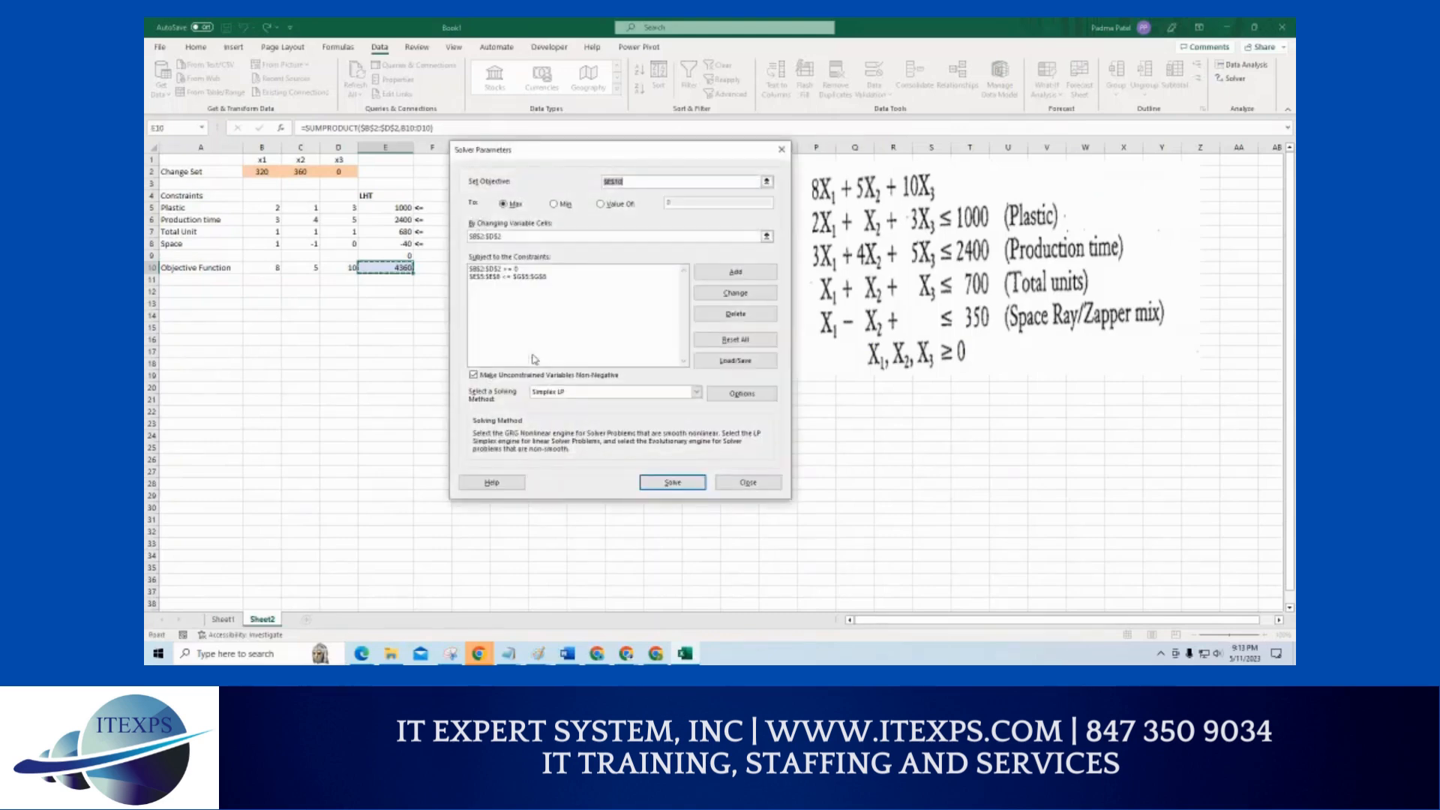
{"action": "left_click", "coordinate": [673, 483]}
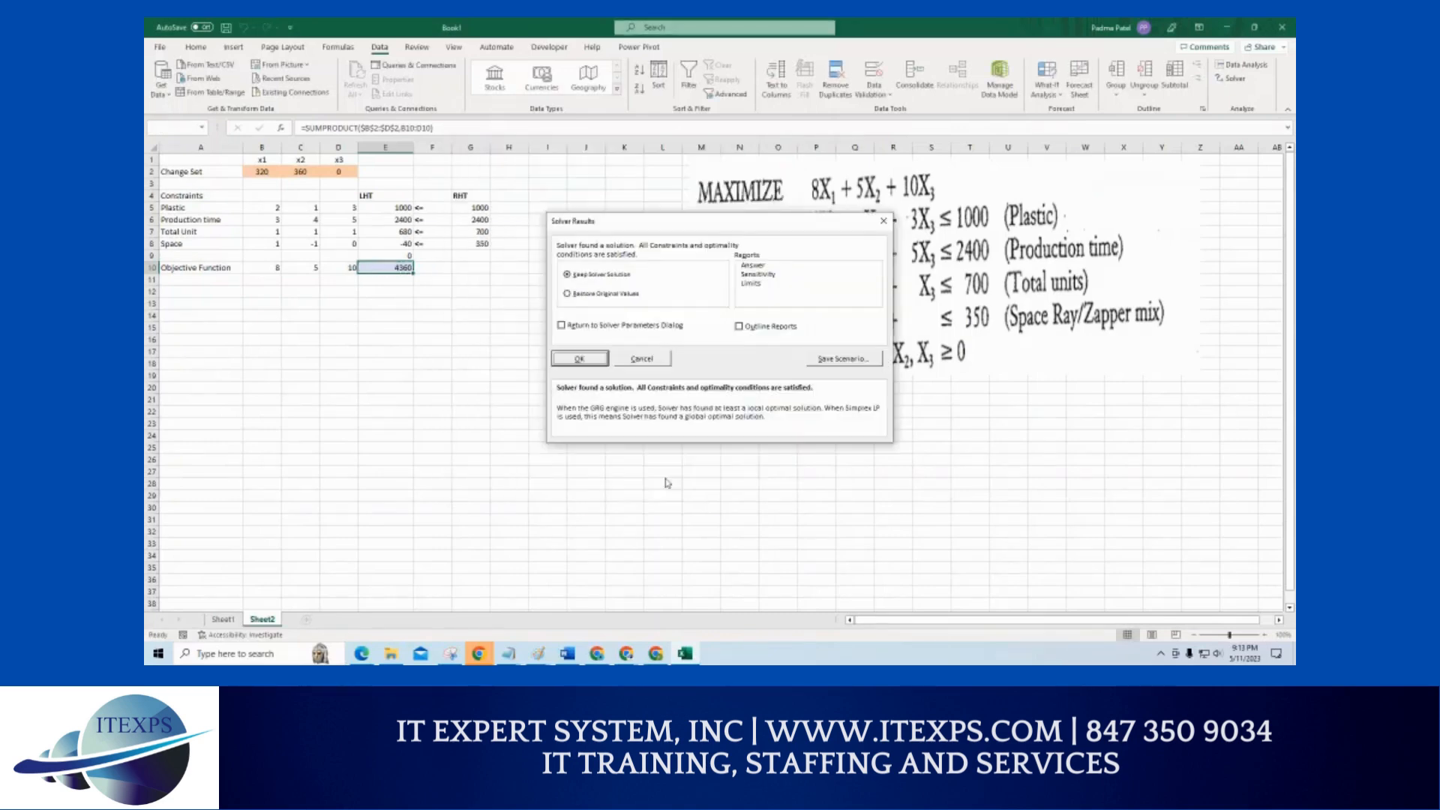
{"action": "left_click", "coordinate": [580, 358]}
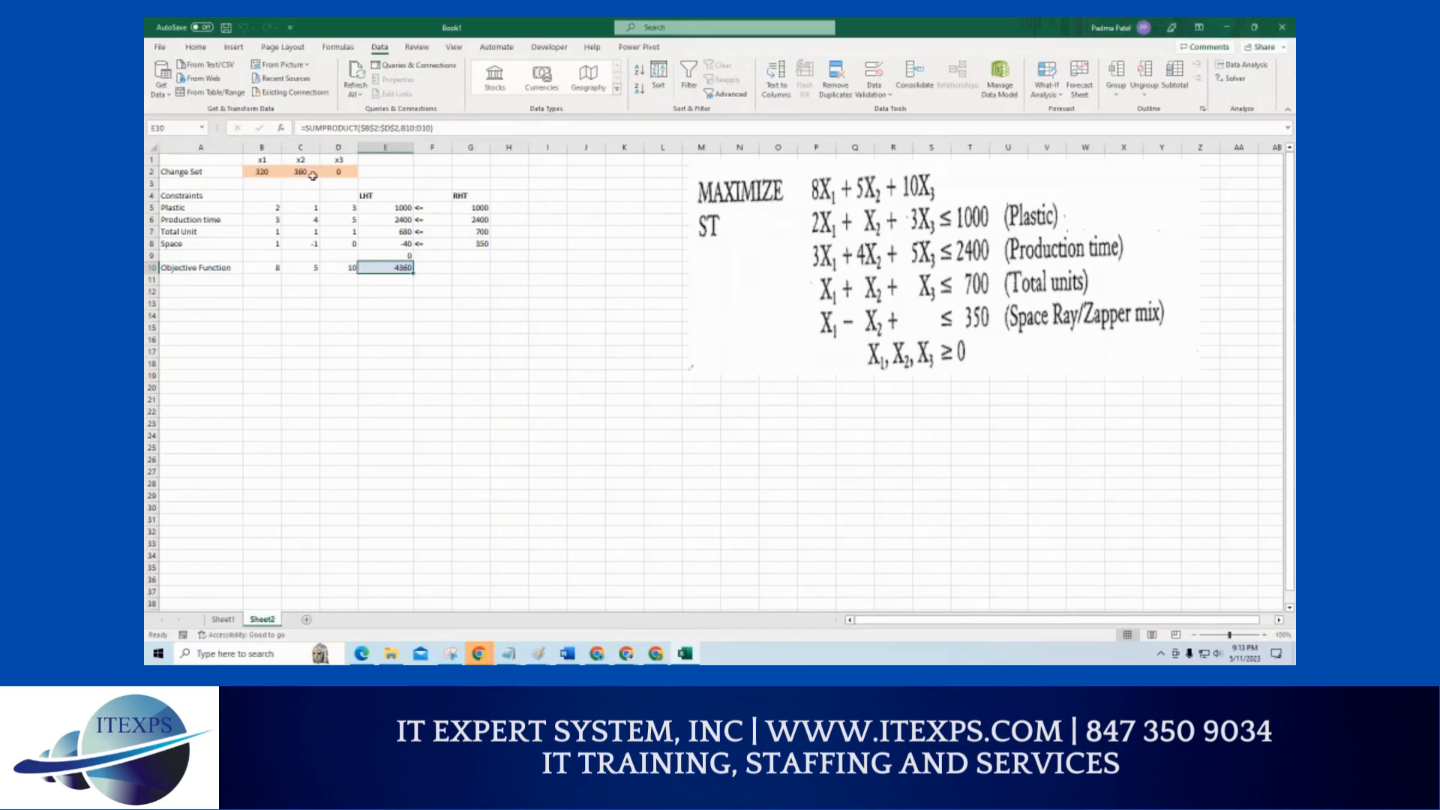
Open the objective function cell E10 to inspect its SUMPRODUCT formula.
{"action": "double_click", "coordinate": [377, 266]}
{"action": "key", "text": "Return"}
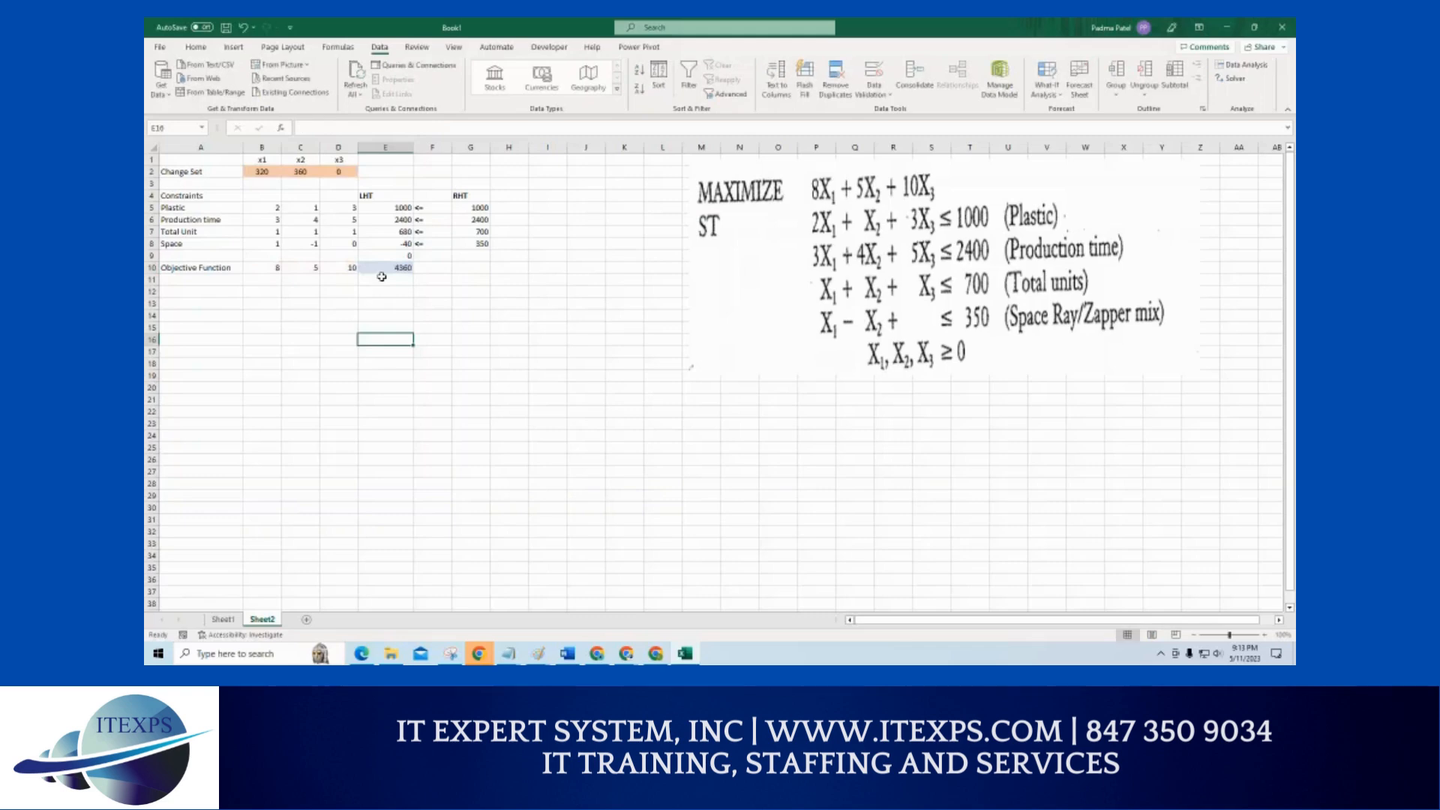
{"action": "left_click", "coordinate": [386, 267]}
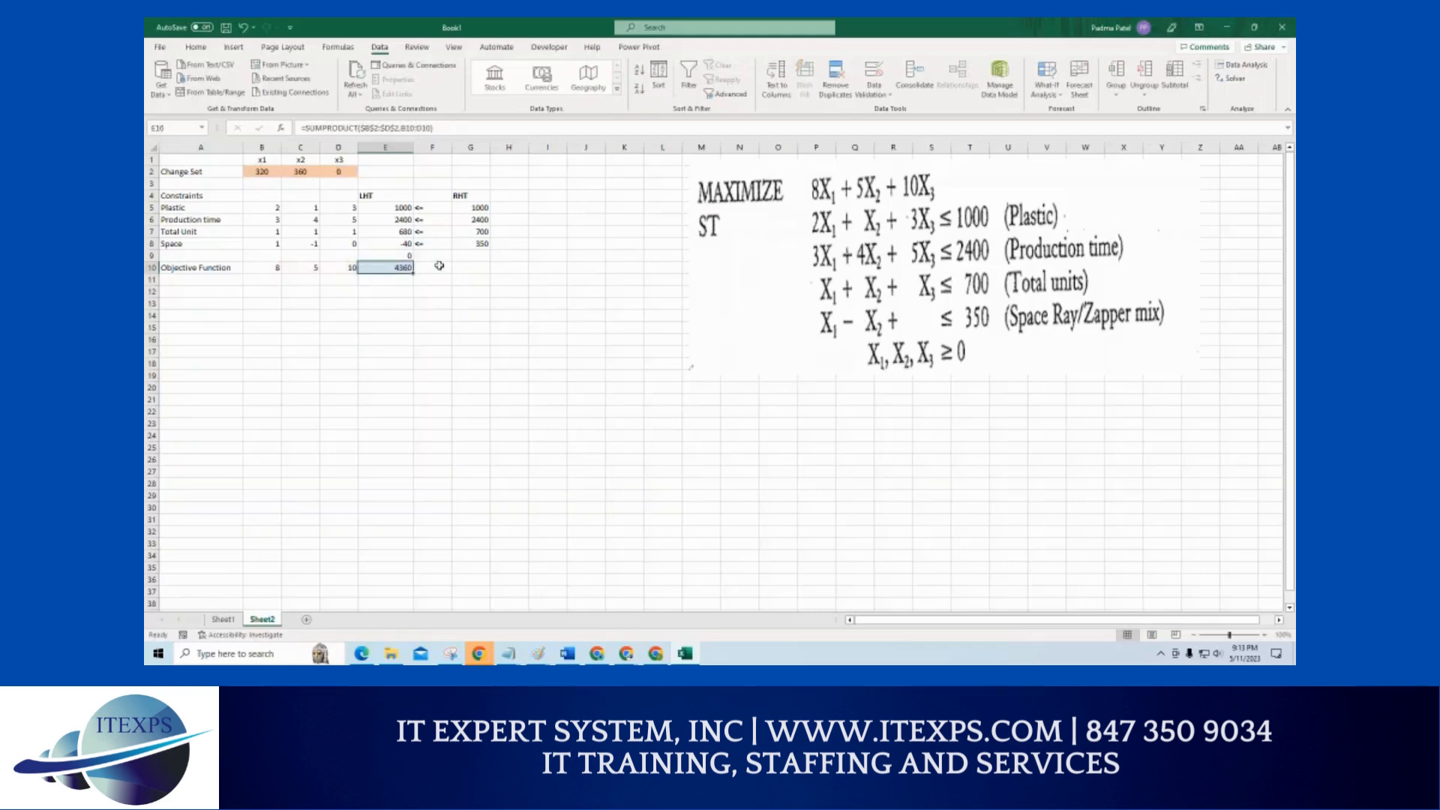
Reopen Solver and open the $B$2:$D$2 >= 0 constraint in the Change Constraint dialog to review it.
{"action": "left_click", "coordinate": [1230, 79]}
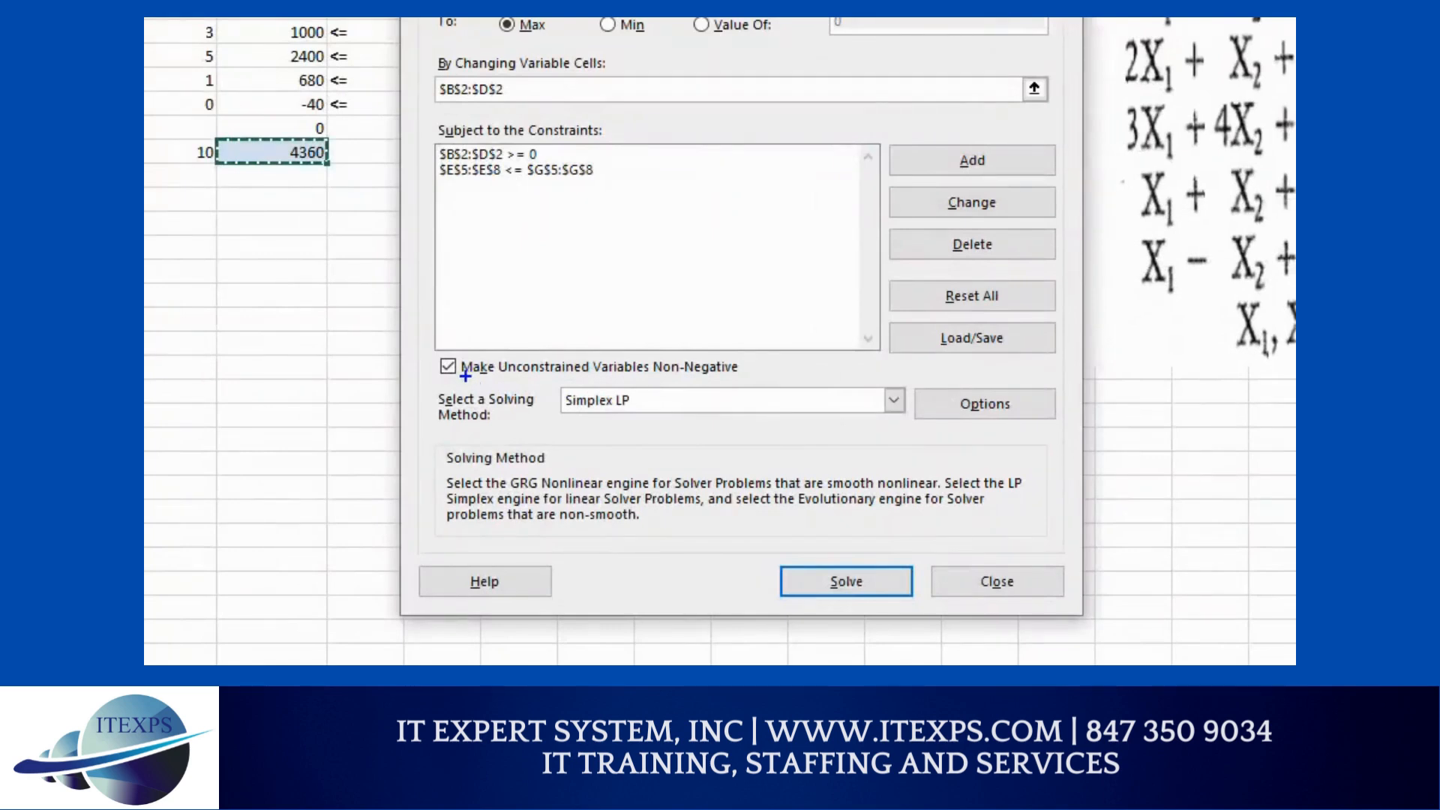
{"action": "mouse_move", "coordinate": [465, 375]}
{"action": "left_mouse_down"}
{"action": "mouse_move", "coordinate": [779, 364]}
{"action": "mouse_move", "coordinate": [639, 351]}
{"action": "mouse_move", "coordinate": [689, 378]}
{"action": "mouse_move", "coordinate": [773, 346]}
{"action": "mouse_move", "coordinate": [664, 341]}
{"action": "left_mouse_up"}
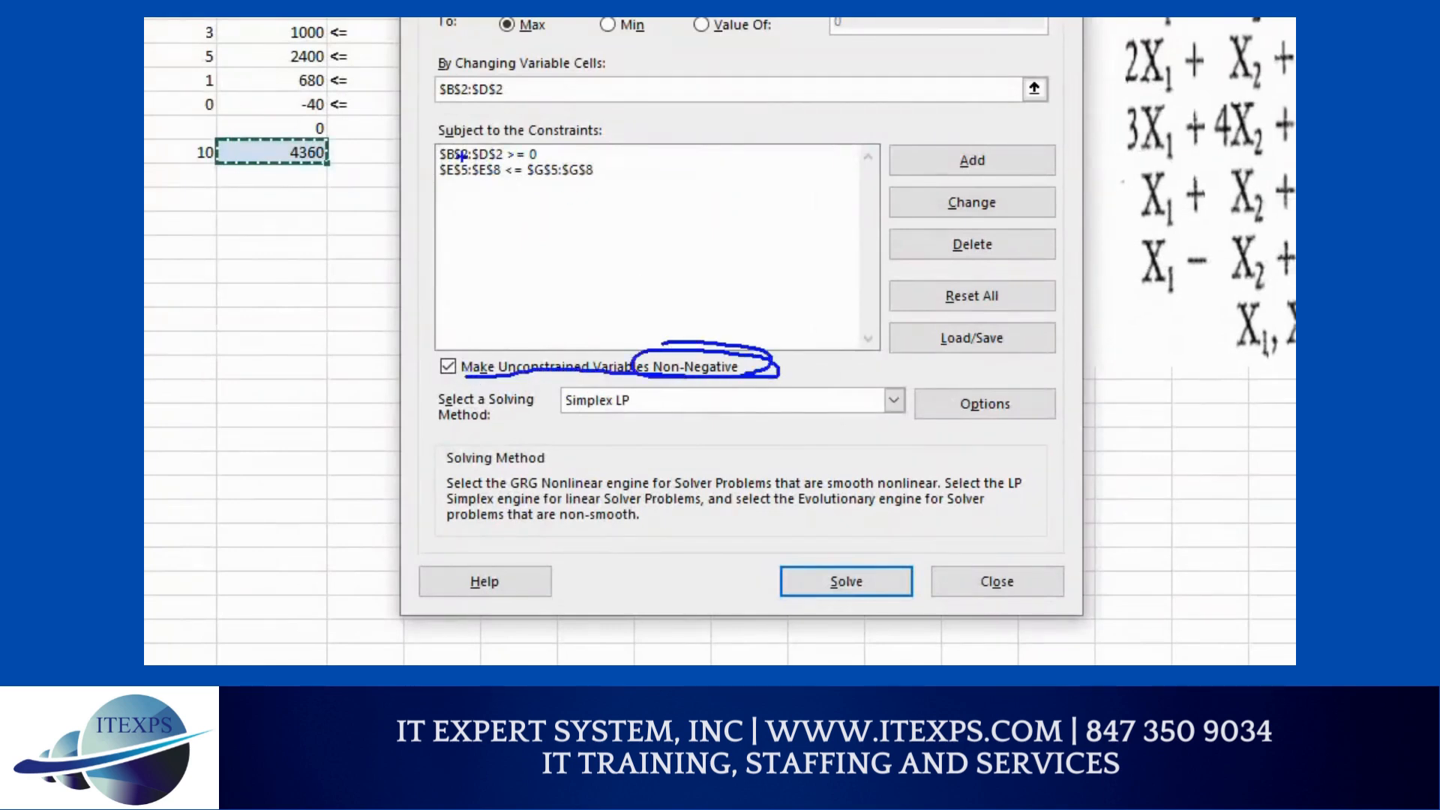
{"action": "left_click_drag", "start_coordinate": [407, 148], "coordinate": [575, 148]}
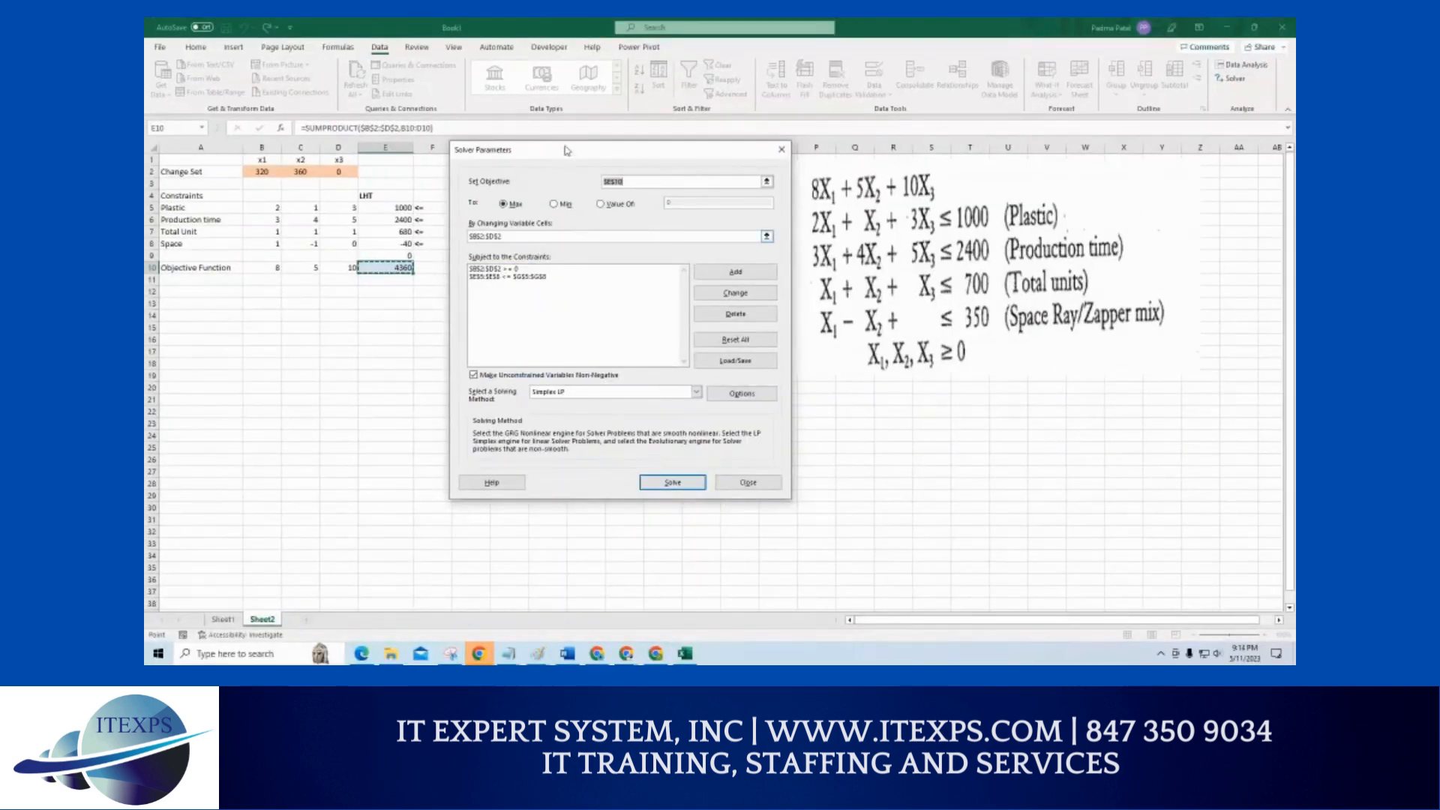
{"action": "left_click_drag", "start_coordinate": [568, 150], "coordinate": [567, 293]}
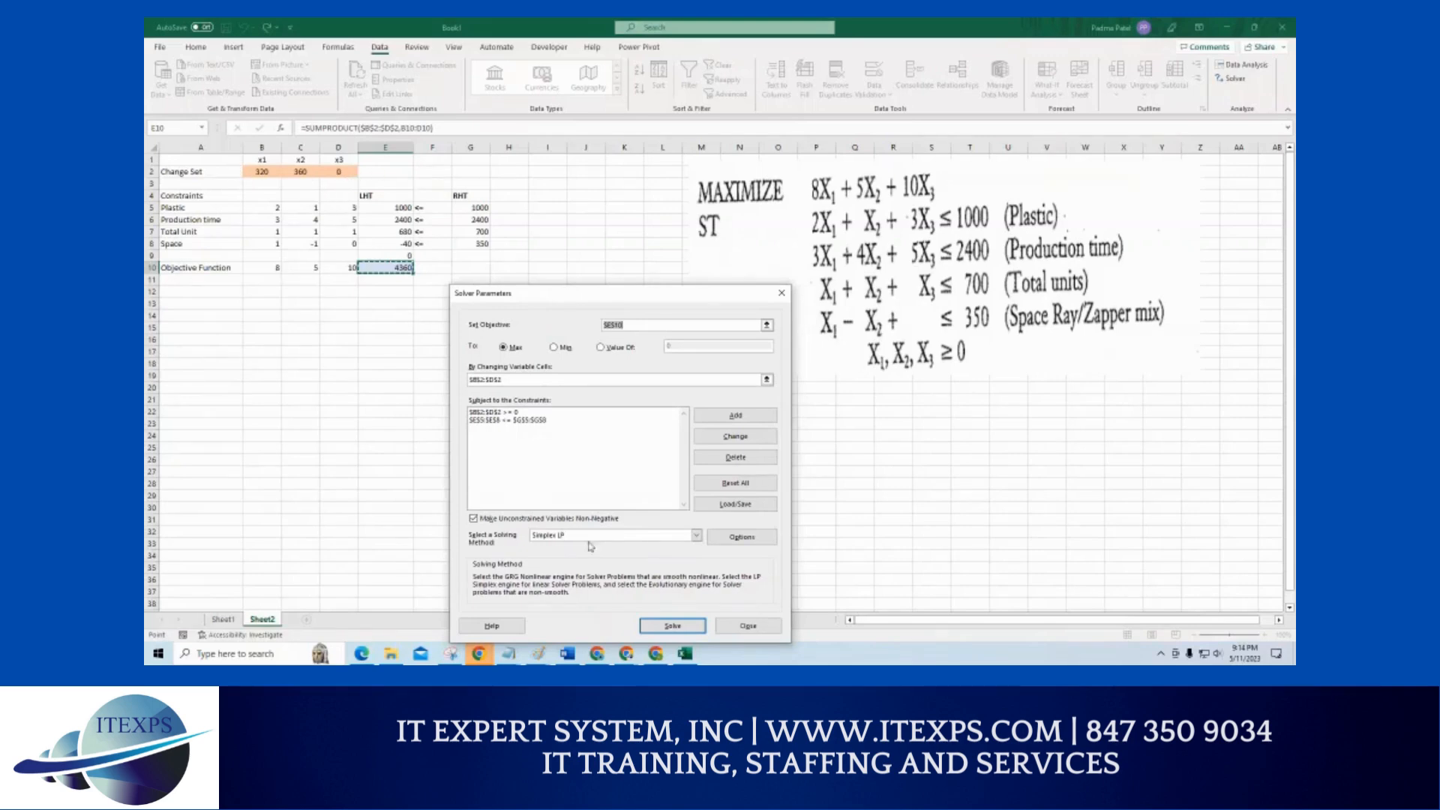
{"action": "left_click", "coordinate": [484, 420]}
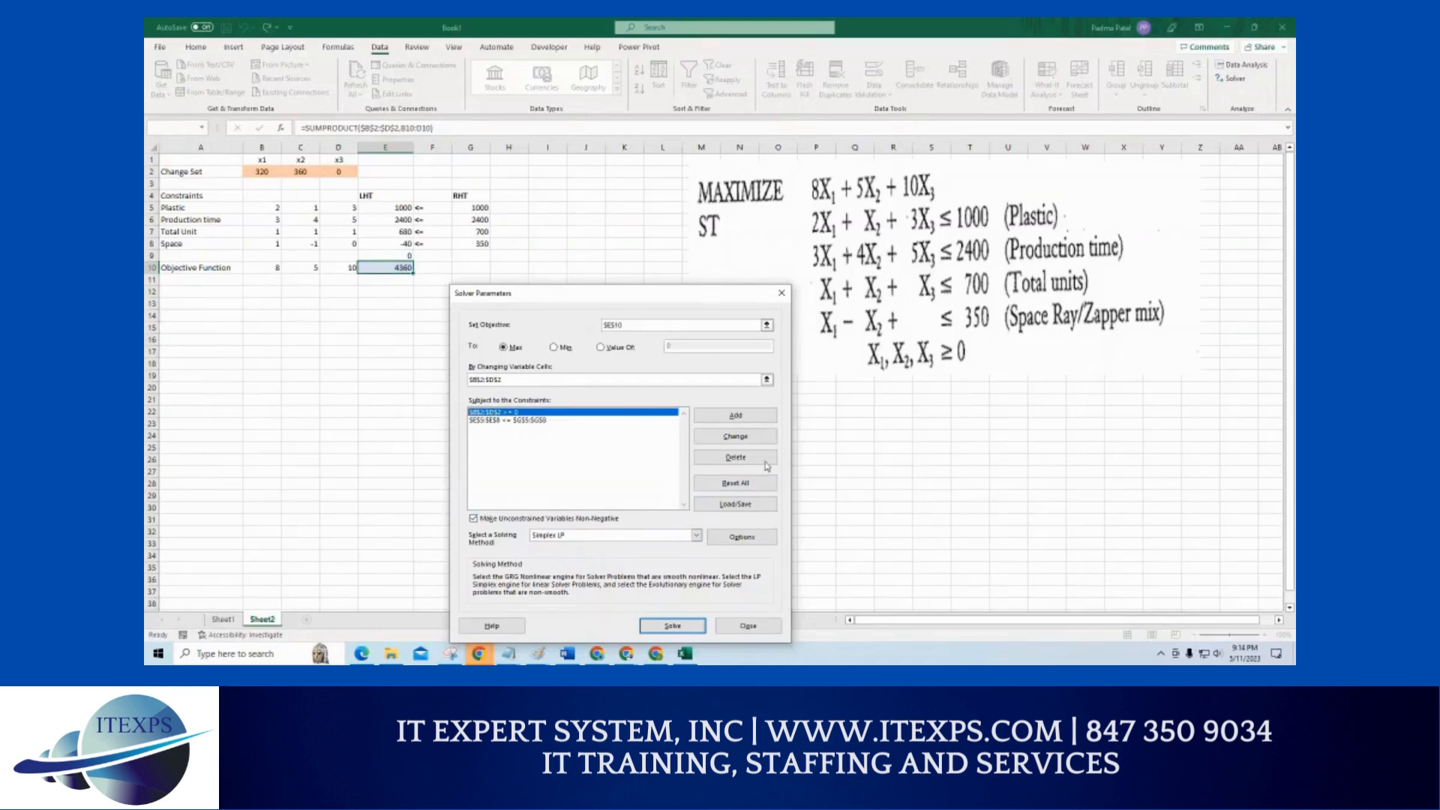
{"action": "left_click", "coordinate": [742, 439]}
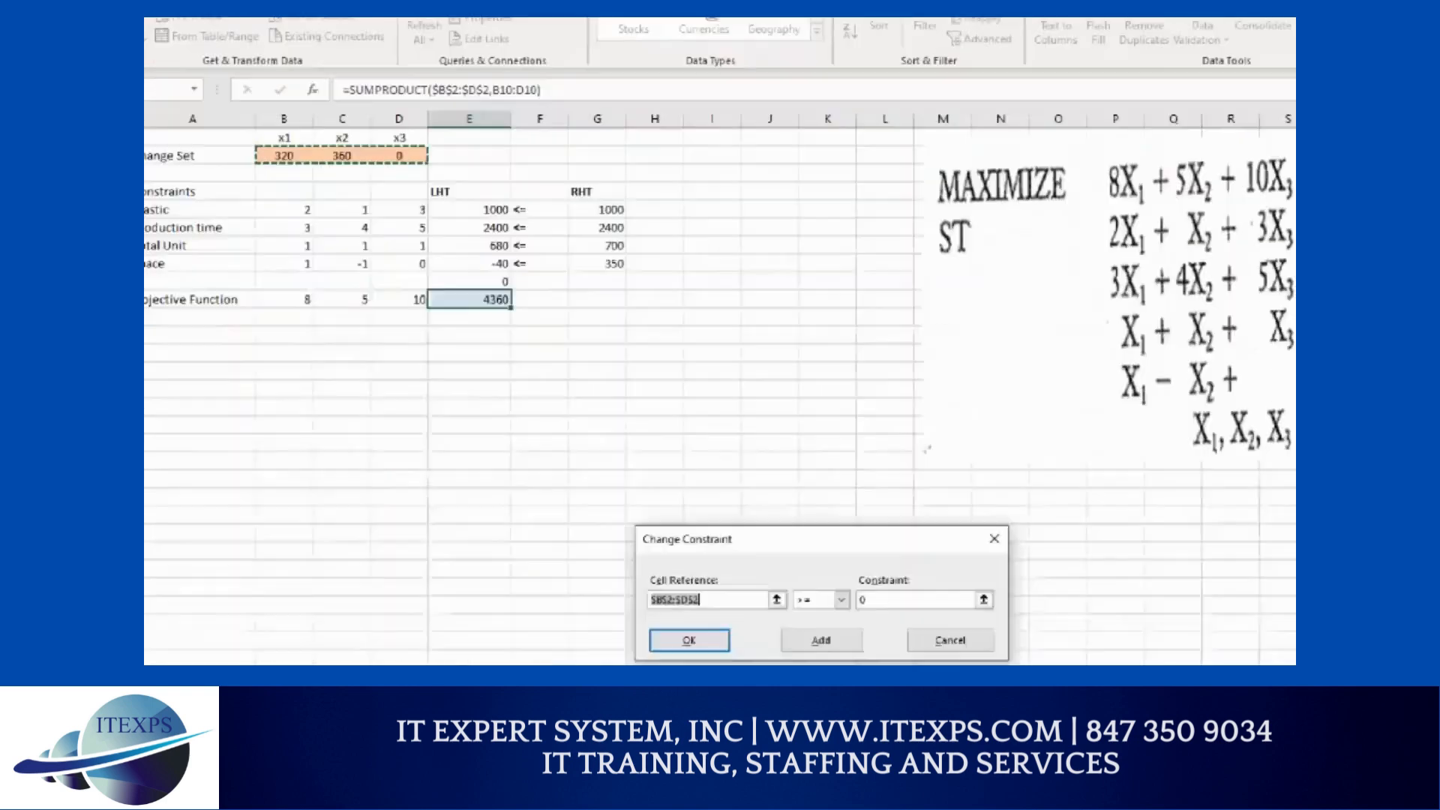
{"action": "mouse_move", "coordinate": [955, 367]}
{"action": "left_mouse_down"}
{"action": "mouse_move", "coordinate": [968, 381]}
{"action": "mouse_move", "coordinate": [1040, 367]}
{"action": "left_mouse_up"}
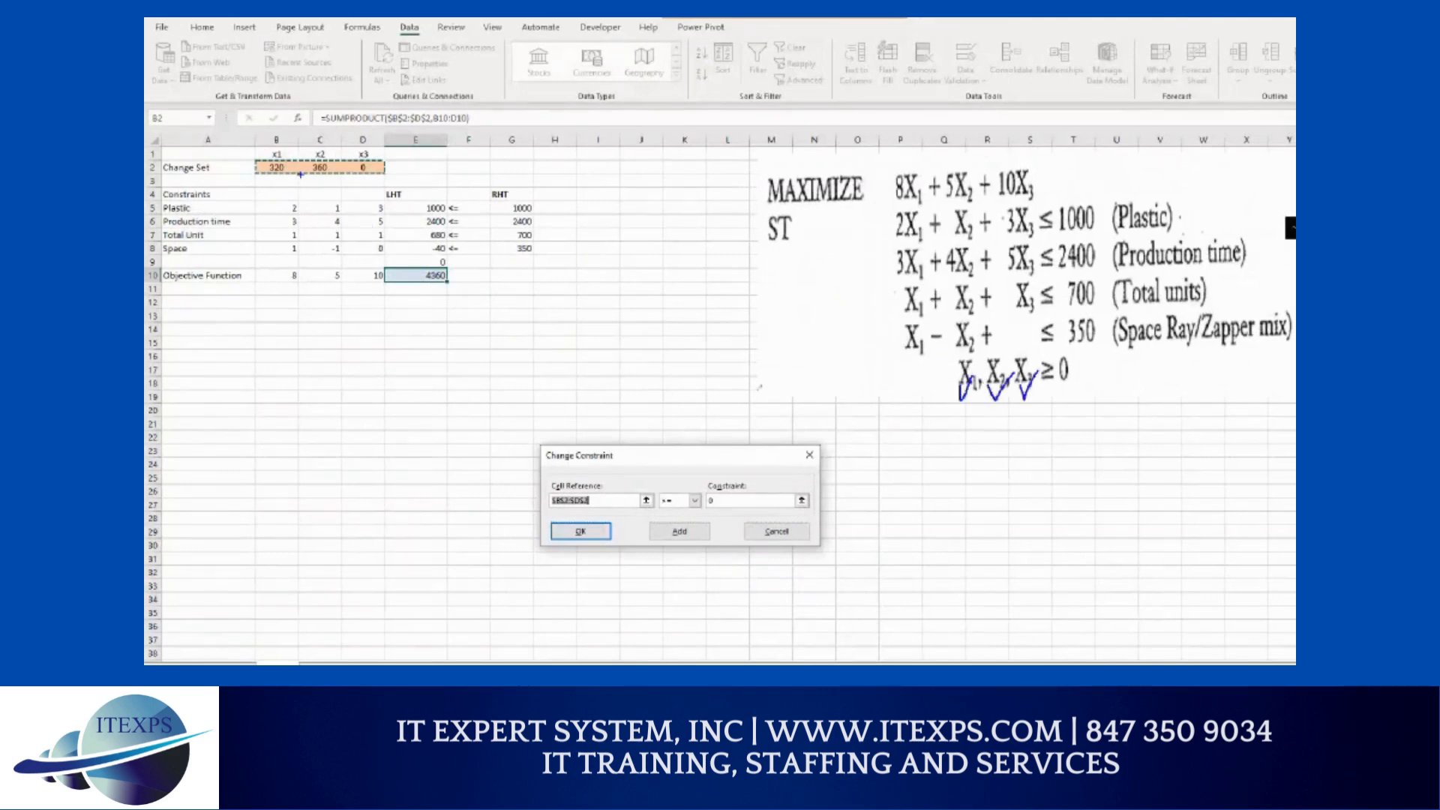
{"action": "mouse_move", "coordinate": [300, 174]}
{"action": "left_mouse_down"}
{"action": "mouse_move", "coordinate": [381, 356]}
{"action": "mouse_move", "coordinate": [582, 476]}
{"action": "left_mouse_up"}
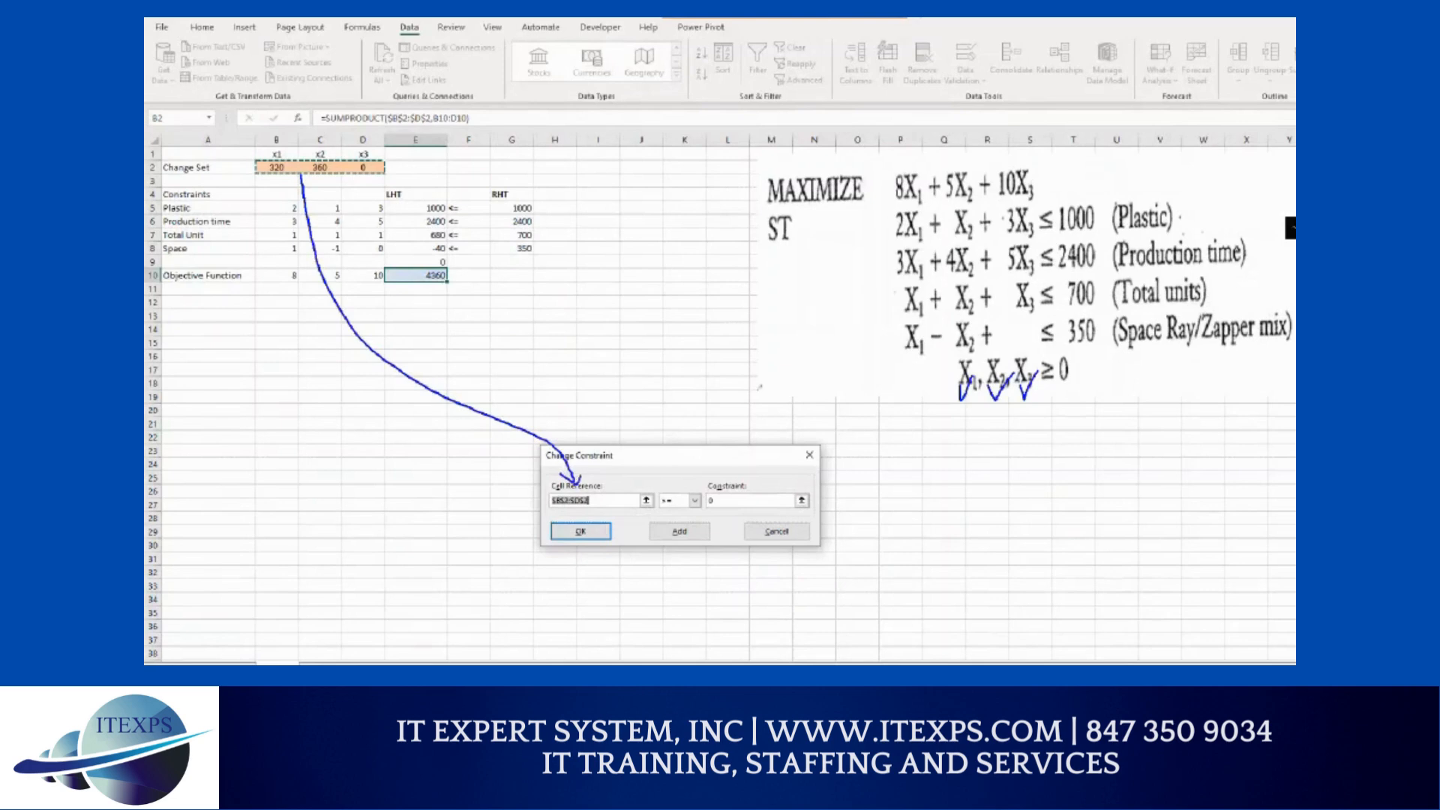
{"action": "mouse_move", "coordinate": [671, 487]}
{"action": "left_mouse_down"}
{"action": "mouse_move", "coordinate": [670, 507]}
{"action": "mouse_move", "coordinate": [724, 494]}
{"action": "mouse_move", "coordinate": [719, 516]}
{"action": "left_mouse_up"}
{"action": "left_click_drag", "start_coordinate": [556, 509], "coordinate": [534, 538]}
{"action": "left_click_drag", "start_coordinate": [533, 524], "coordinate": [572, 546]}
{"action": "left_click_drag", "start_coordinate": [570, 525], "coordinate": [564, 594]}
{"action": "mouse_move", "coordinate": [563, 573]}
{"action": "left_mouse_down"}
{"action": "mouse_move", "coordinate": [608, 596]}
{"action": "mouse_move", "coordinate": [593, 644]}
{"action": "mouse_move", "coordinate": [606, 644]}
{"action": "left_mouse_up"}
{"action": "left_click_drag", "start_coordinate": [611, 627], "coordinate": [607, 653]}
{"action": "left_click_drag", "start_coordinate": [622, 526], "coordinate": [677, 627]}
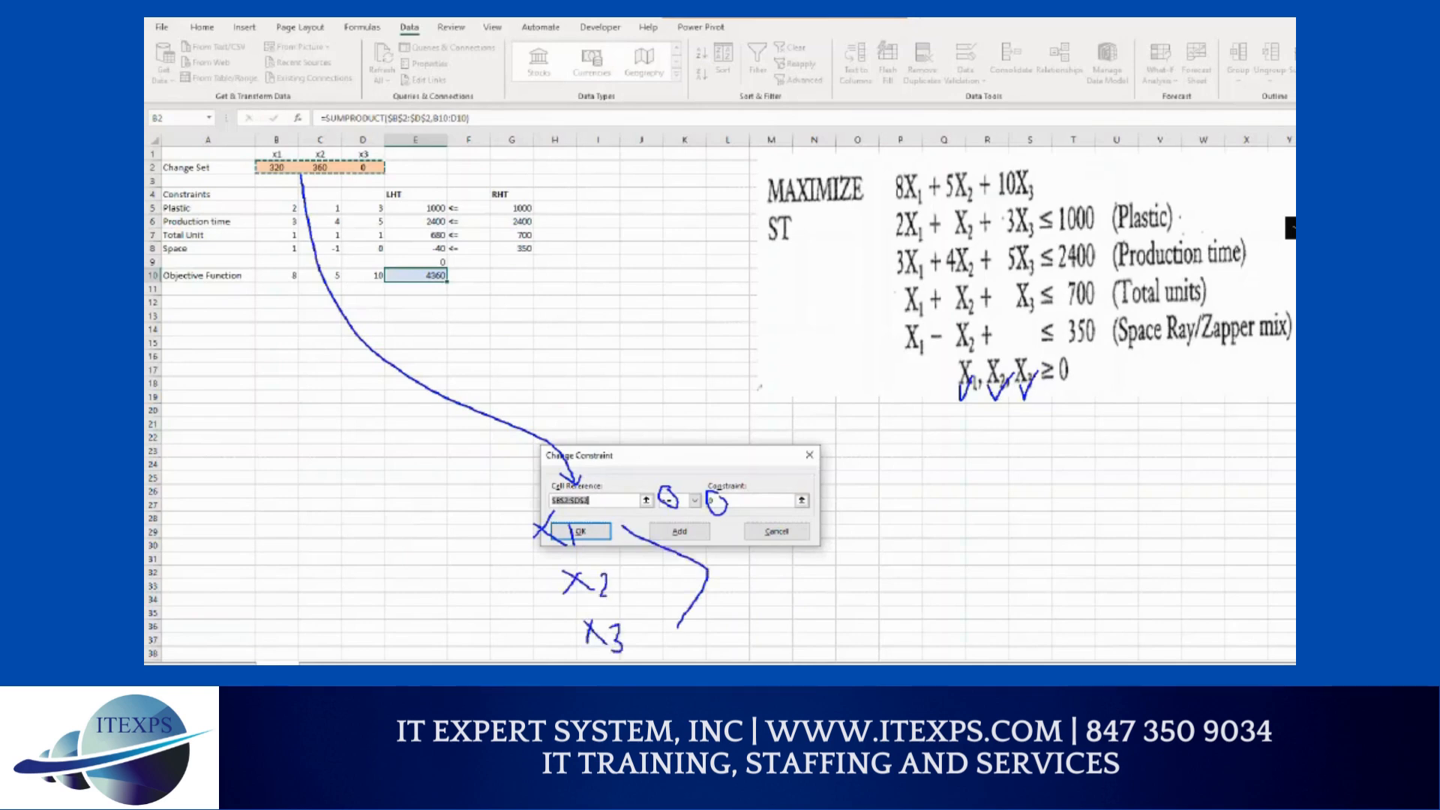
{"action": "mouse_move", "coordinate": [733, 548]}
{"action": "left_mouse_down"}
{"action": "mouse_move", "coordinate": [727, 573]}
{"action": "mouse_move", "coordinate": [734, 550]}
{"action": "left_mouse_up"}
{"action": "mouse_move", "coordinate": [548, 270]}
{"action": "left_mouse_down"}
{"action": "mouse_move", "coordinate": [561, 290]}
{"action": "mouse_move", "coordinate": [548, 285]}
{"action": "mouse_move", "coordinate": [574, 289]}
{"action": "left_mouse_up"}
{"action": "mouse_move", "coordinate": [592, 273]}
{"action": "left_mouse_down"}
{"action": "mouse_move", "coordinate": [615, 281]}
{"action": "mouse_move", "coordinate": [597, 297]}
{"action": "mouse_move", "coordinate": [644, 269]}
{"action": "left_mouse_up"}
{"action": "left_click_drag", "start_coordinate": [586, 314], "coordinate": [606, 329]}
{"action": "mouse_move", "coordinate": [616, 312]}
{"action": "left_mouse_down"}
{"action": "mouse_move", "coordinate": [634, 321]}
{"action": "mouse_move", "coordinate": [624, 335]}
{"action": "left_mouse_up"}
{"action": "left_click_drag", "start_coordinate": [651, 309], "coordinate": [653, 310]}
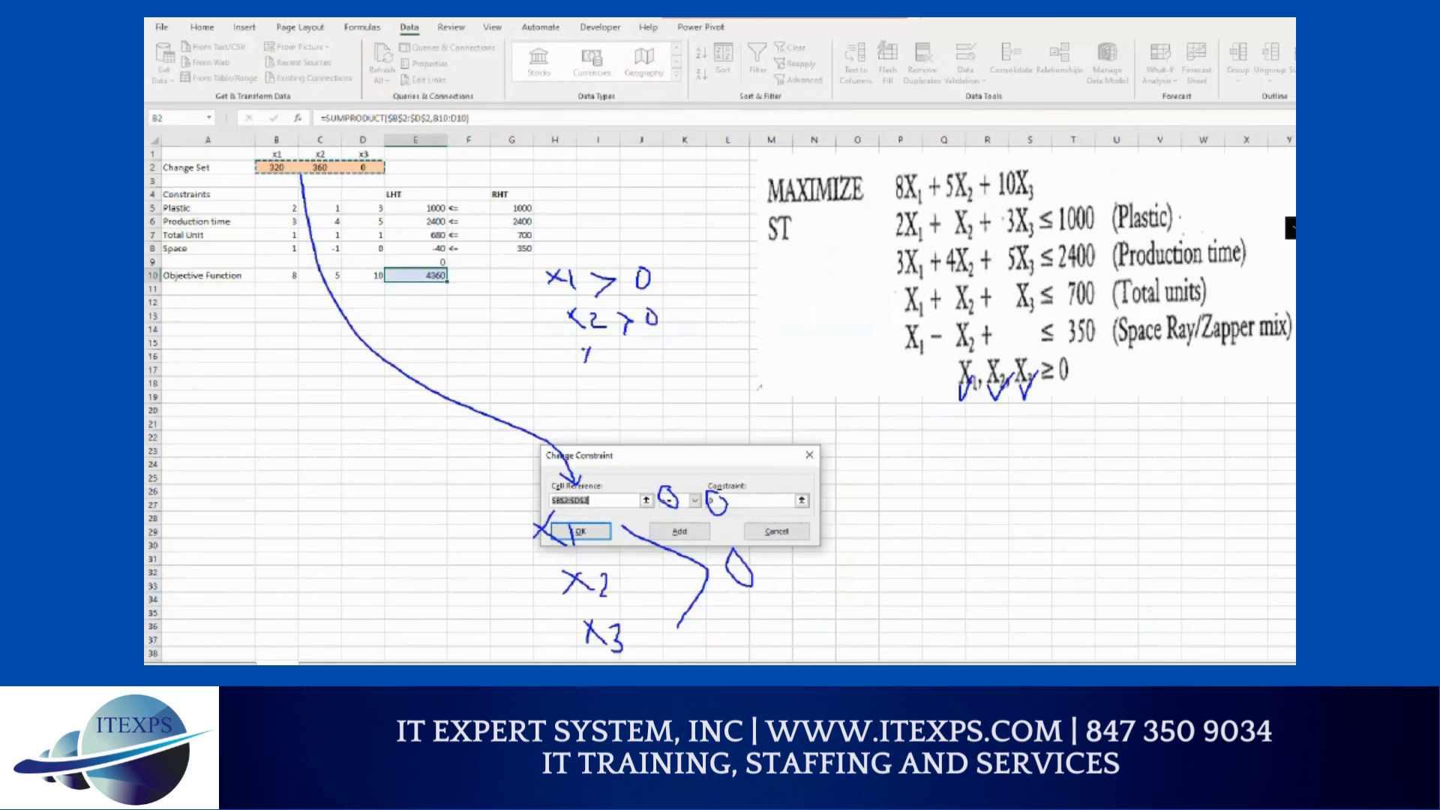
{"action": "left_click_drag", "start_coordinate": [584, 348], "coordinate": [597, 358]}
{"action": "mouse_move", "coordinate": [600, 345]}
{"action": "left_mouse_down"}
{"action": "mouse_move", "coordinate": [626, 364]}
{"action": "mouse_move", "coordinate": [655, 342]}
{"action": "left_mouse_up"}
{"action": "mouse_move", "coordinate": [528, 261]}
{"action": "left_mouse_down"}
{"action": "mouse_move", "coordinate": [568, 257]}
{"action": "mouse_move", "coordinate": [561, 376]}
{"action": "mouse_move", "coordinate": [615, 358]}
{"action": "mouse_move", "coordinate": [582, 257]}
{"action": "mouse_move", "coordinate": [547, 256]}
{"action": "left_mouse_up"}
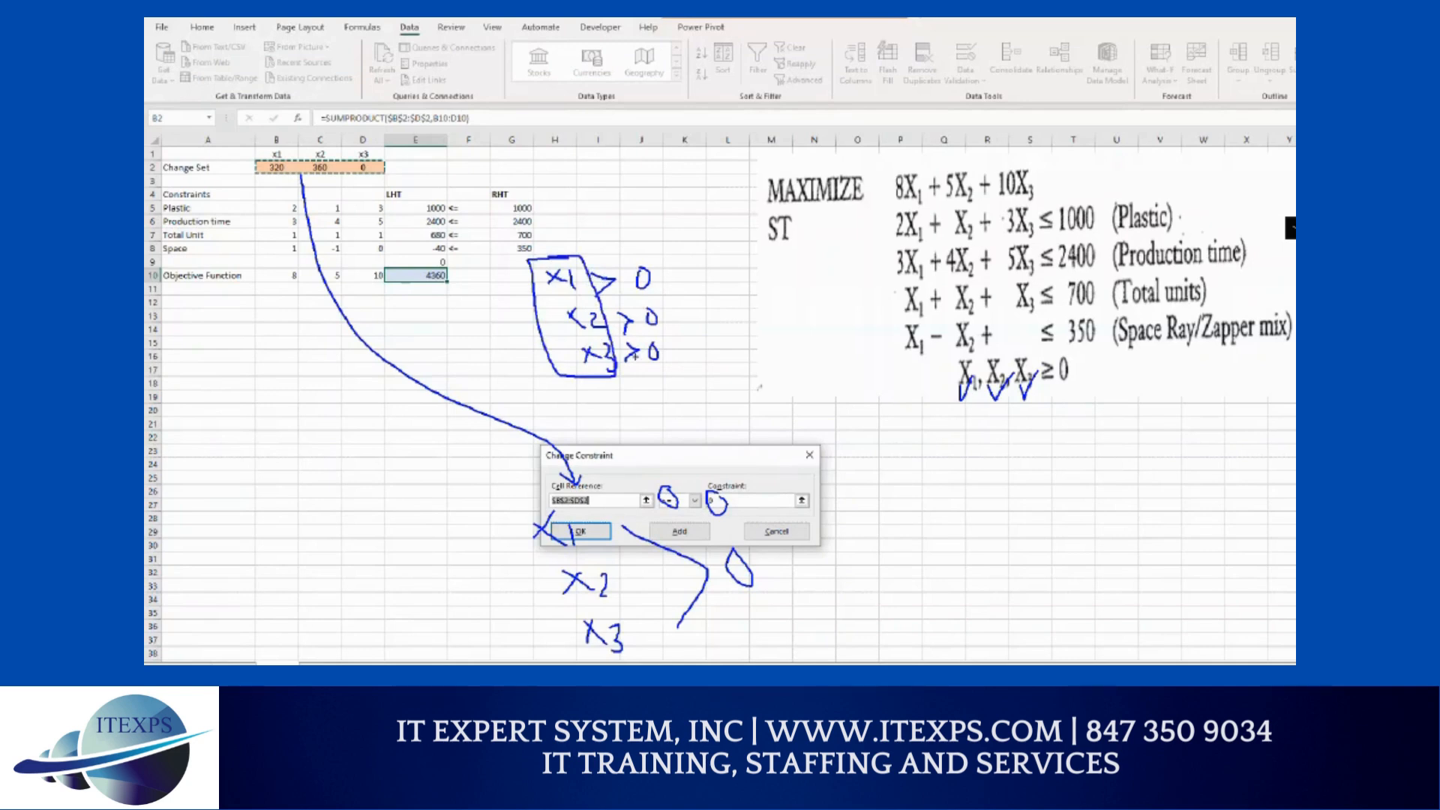
{"action": "left_click_drag", "start_coordinate": [649, 381], "coordinate": [667, 467]}
{"action": "left_click_drag", "start_coordinate": [650, 301], "coordinate": [713, 465]}
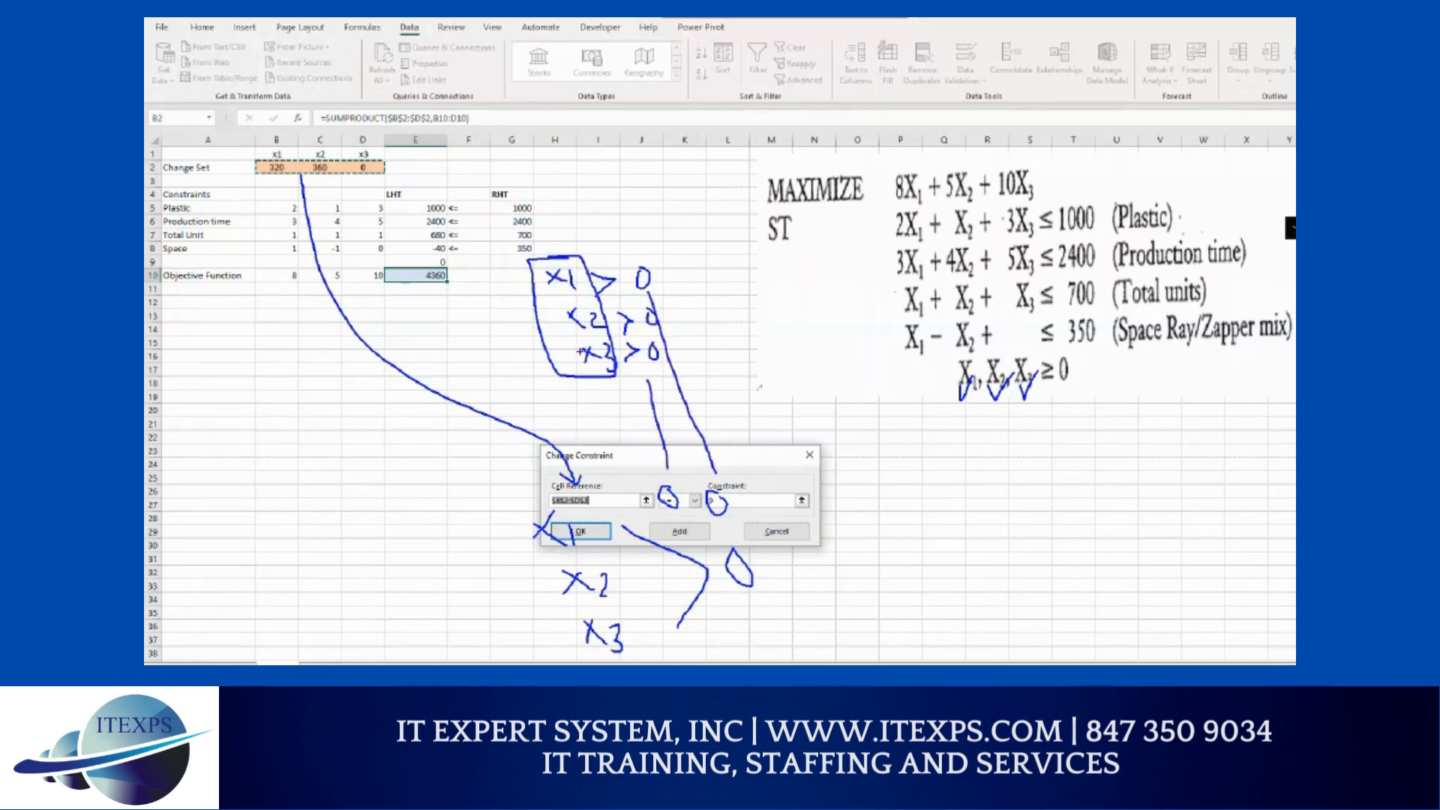
{"action": "left_click_drag", "start_coordinate": [546, 304], "coordinate": [644, 293]}
{"action": "left_click_drag", "start_coordinate": [543, 343], "coordinate": [646, 340]}
{"action": "mouse_move", "coordinate": [461, 198]}
{"action": "left_mouse_down"}
{"action": "mouse_move", "coordinate": [442, 238]}
{"action": "mouse_move", "coordinate": [477, 265]}
{"action": "mouse_move", "coordinate": [465, 197]}
{"action": "left_mouse_up"}
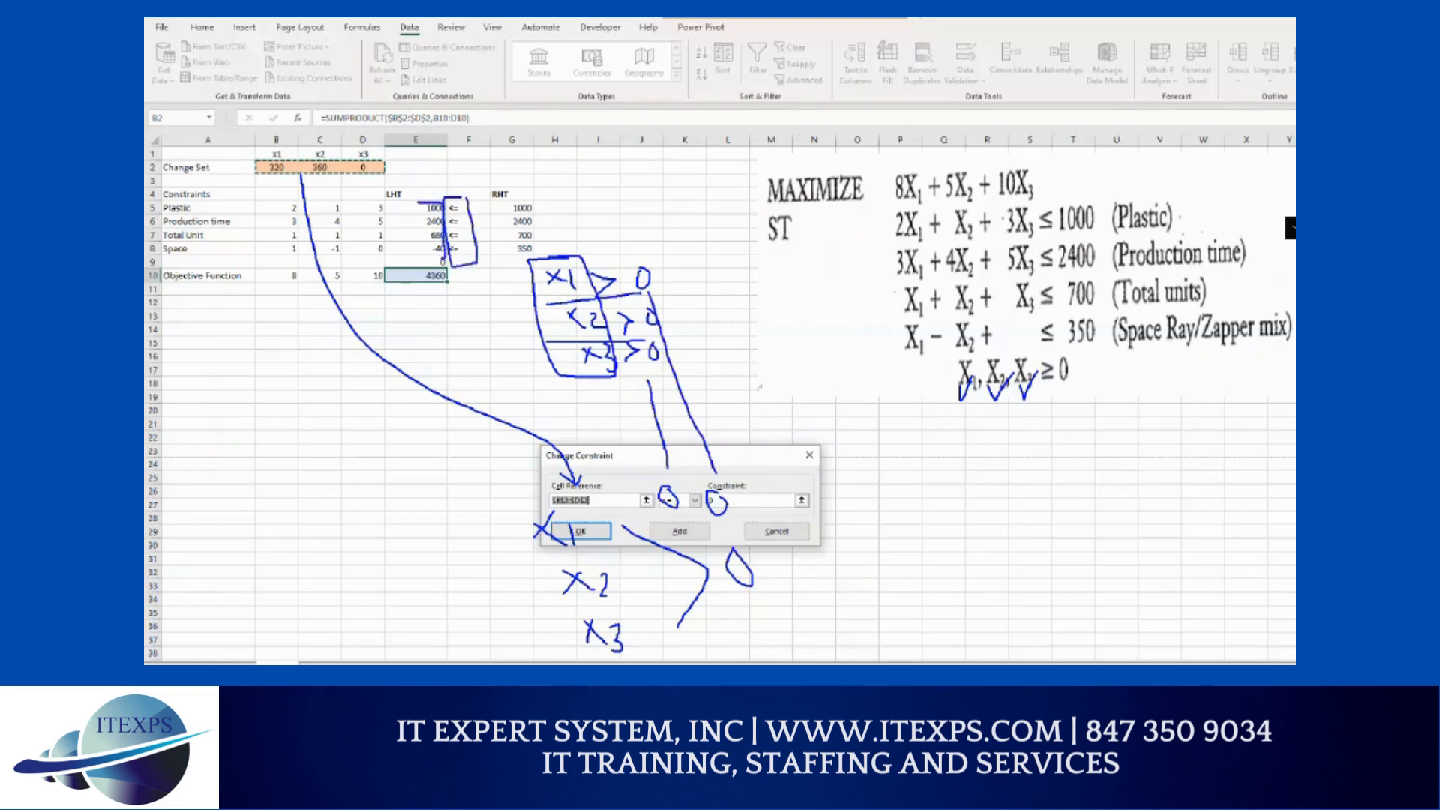
{"action": "left_click_drag", "start_coordinate": [443, 257], "coordinate": [418, 196]}
{"action": "mouse_move", "coordinate": [545, 197]}
{"action": "left_mouse_down"}
{"action": "mouse_move", "coordinate": [522, 198]}
{"action": "mouse_move", "coordinate": [507, 259]}
{"action": "mouse_move", "coordinate": [543, 211]}
{"action": "mouse_move", "coordinate": [538, 193]}
{"action": "left_mouse_up"}
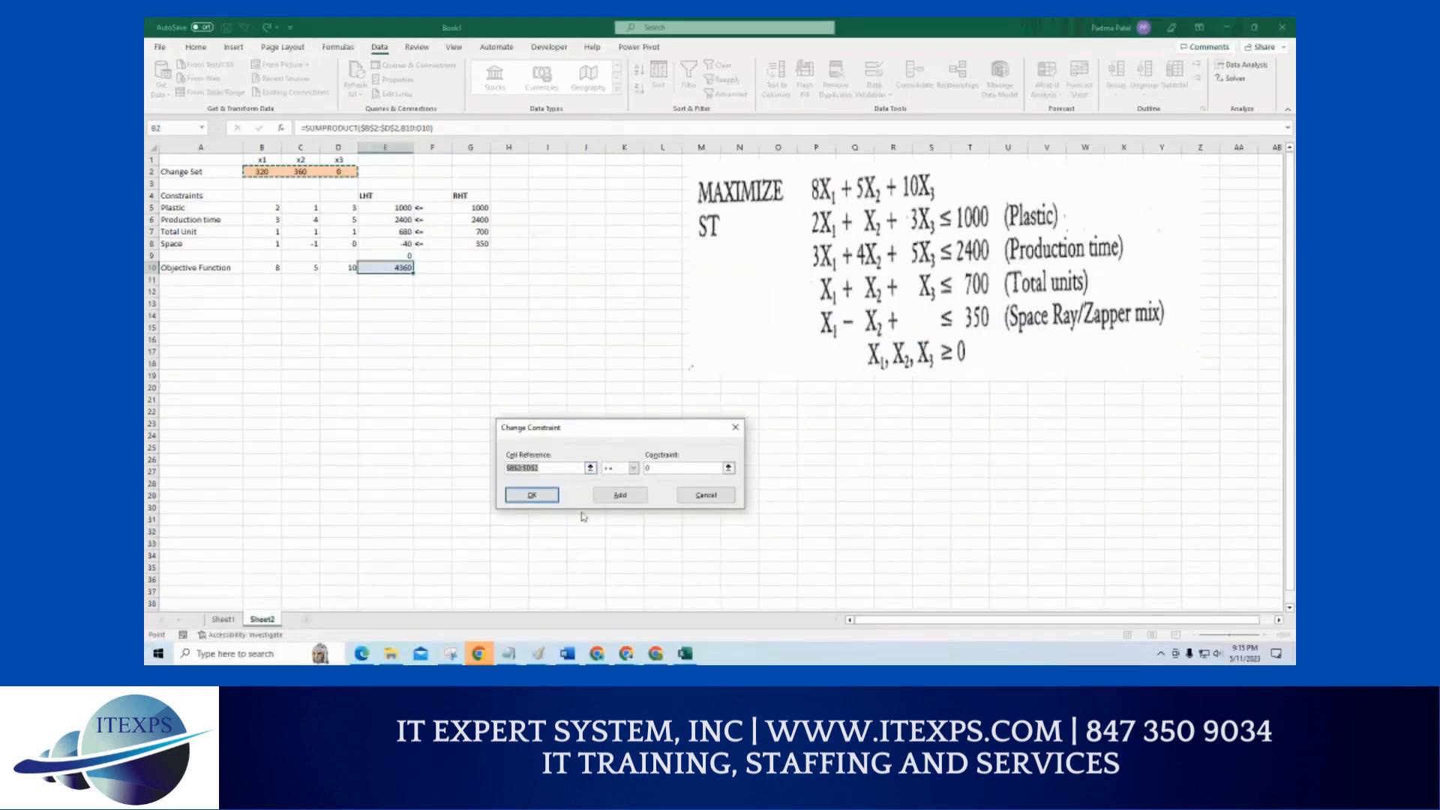
Close the Change Constraint and Solver Parameters dialogs without making changes.
{"action": "left_click", "coordinate": [735, 427]}
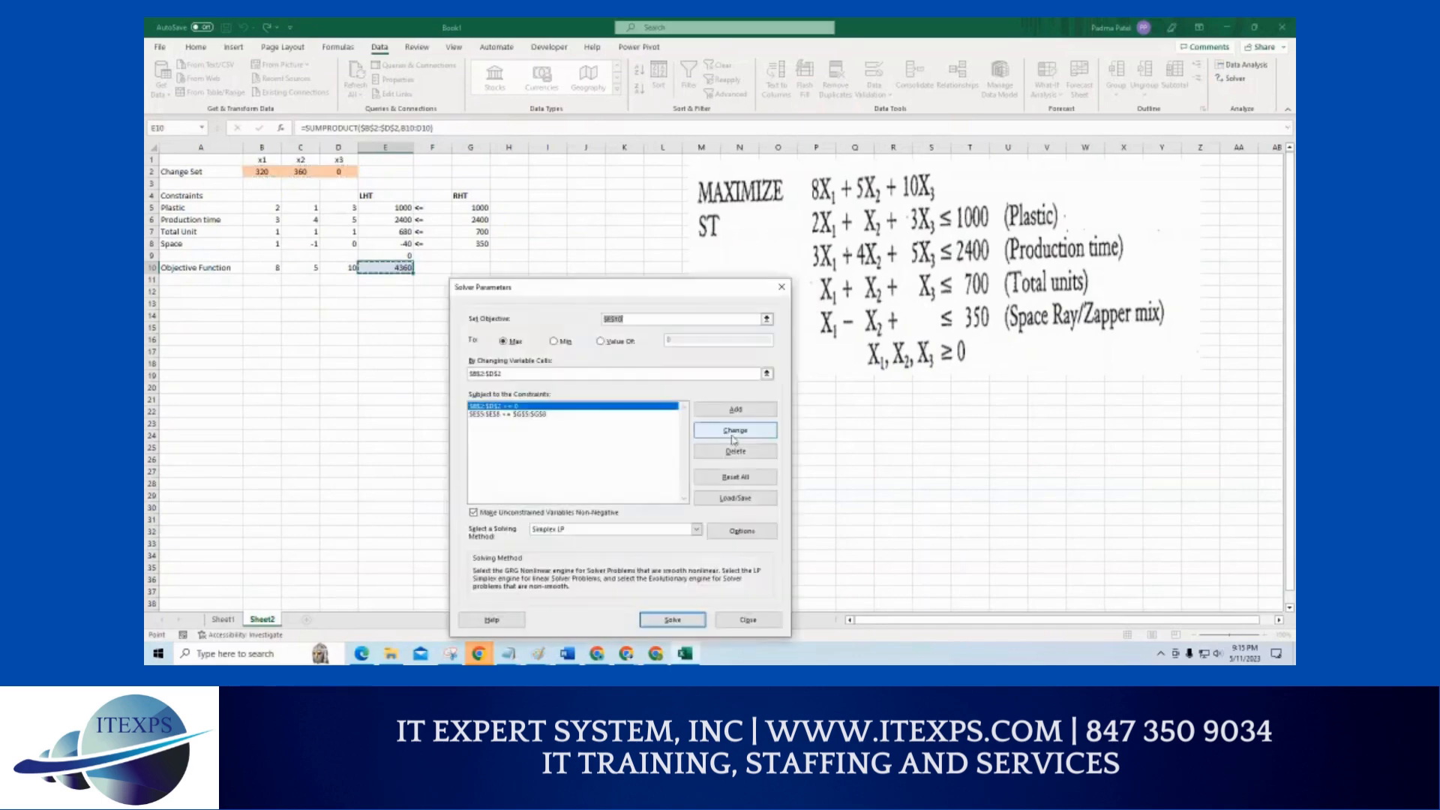
{"action": "left_click", "coordinate": [748, 620]}
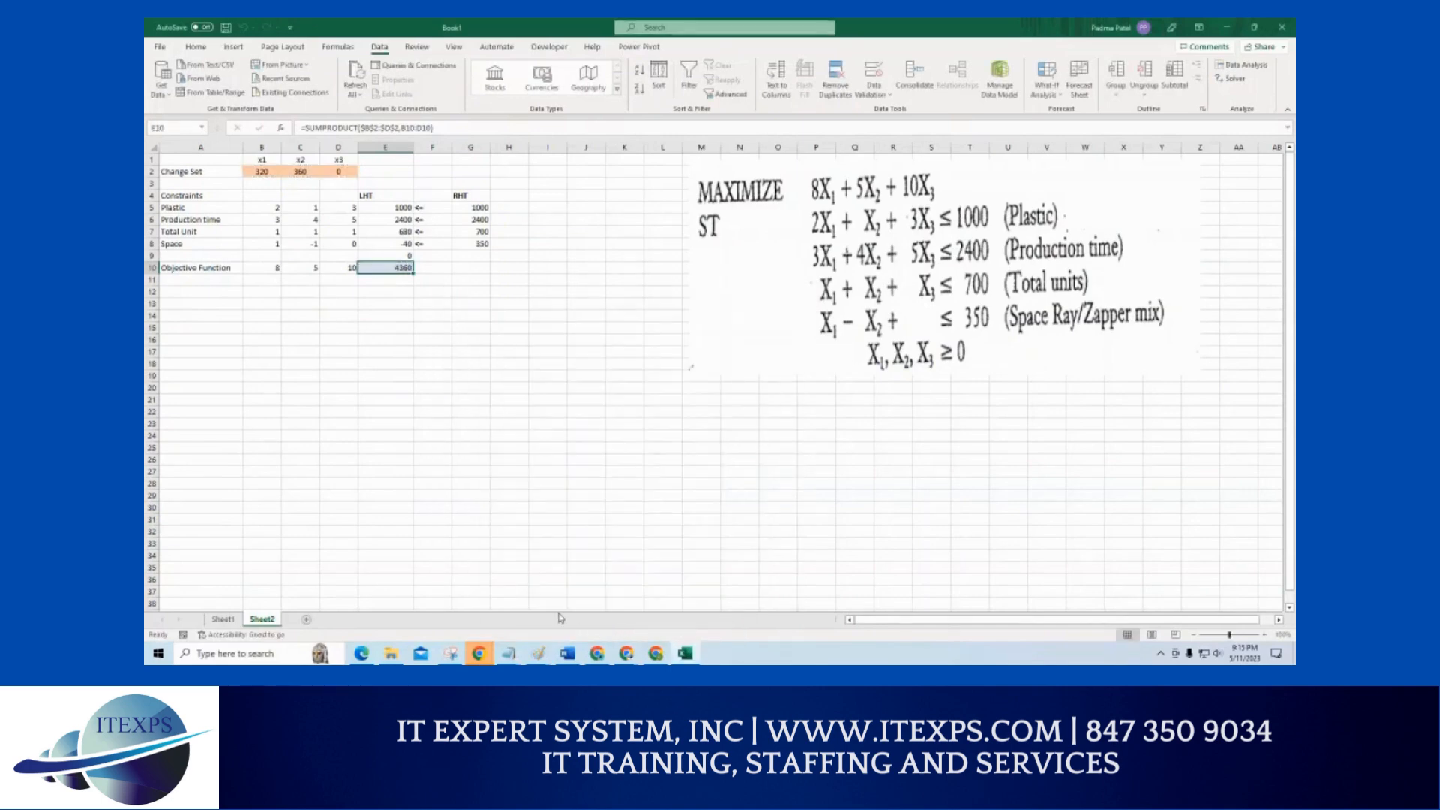